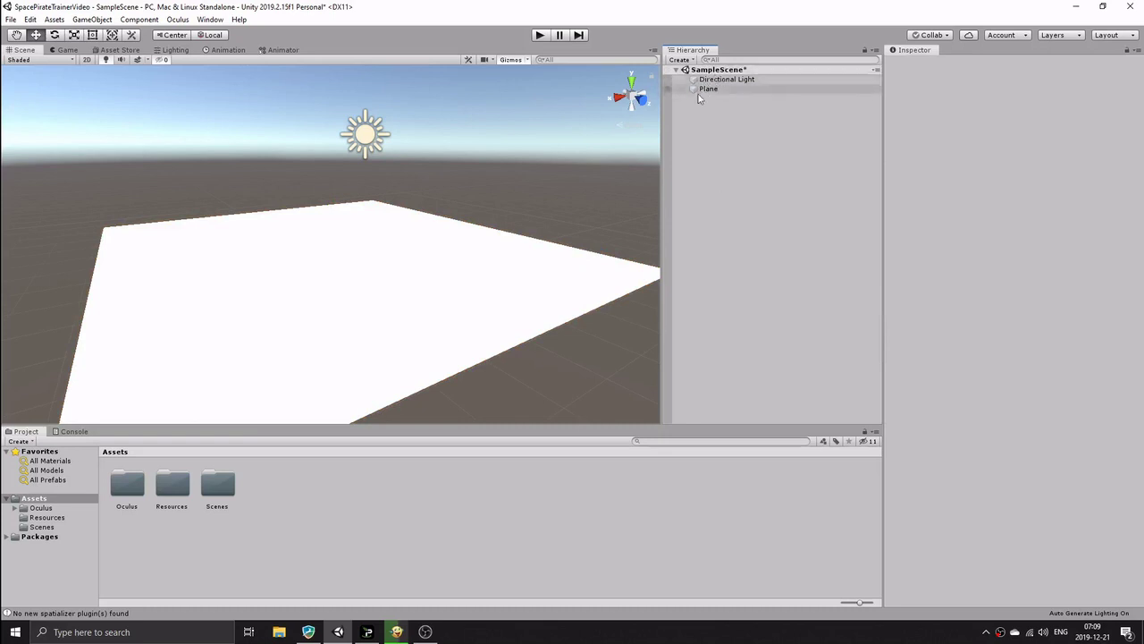
Save the scene, then find the OVRCameraRig prefab with the asset search "ovrcamer" and add it to SampleScene
key(ctrl+s)
click(661, 441)
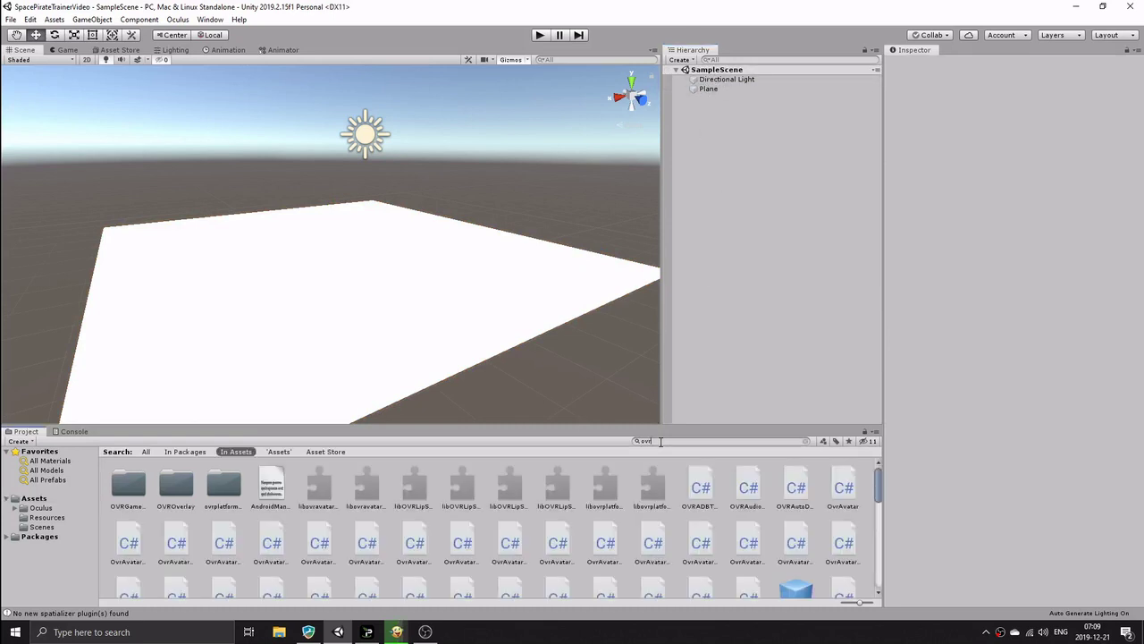
text(ovrcamer)
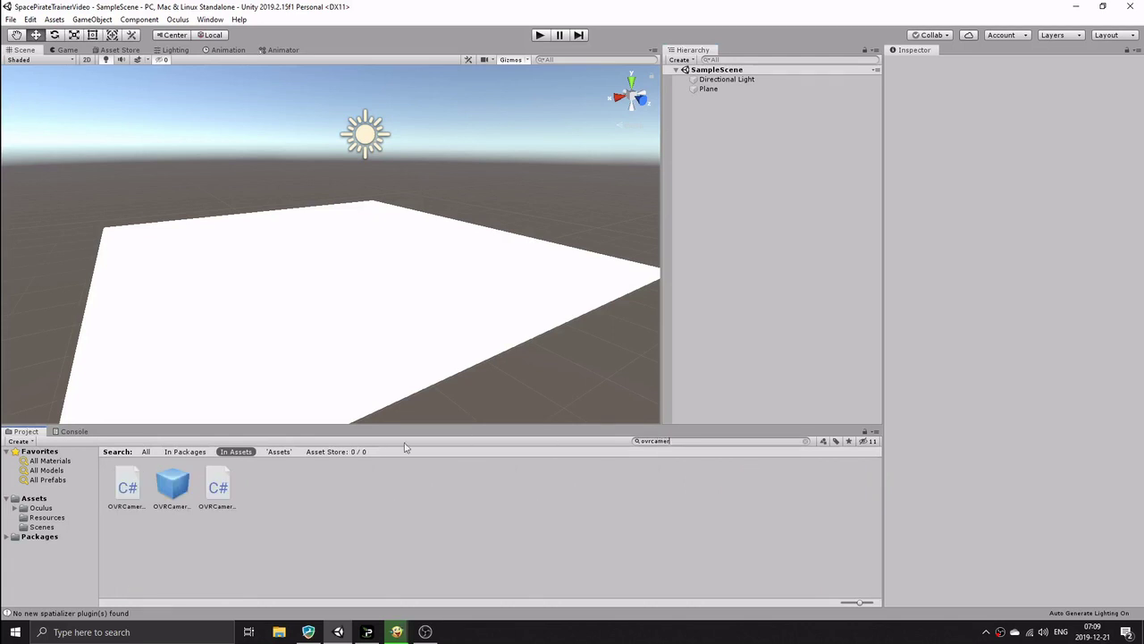
drag(190, 492, 727, 208)
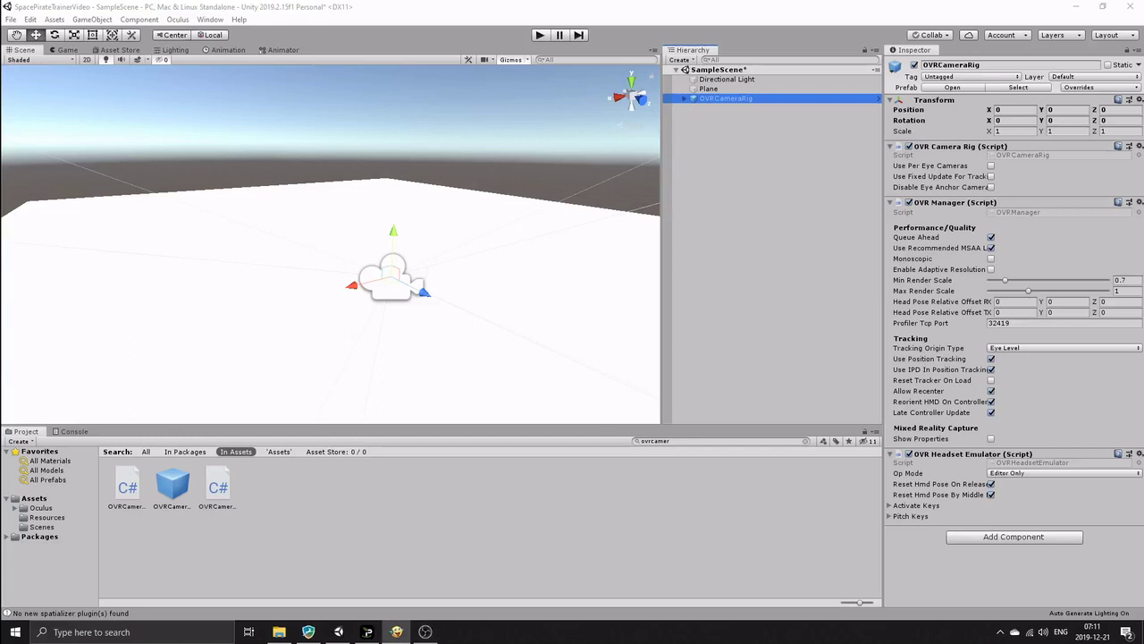
Set the Plane's position to 0 on the X, Y and Z axes
click(708, 89)
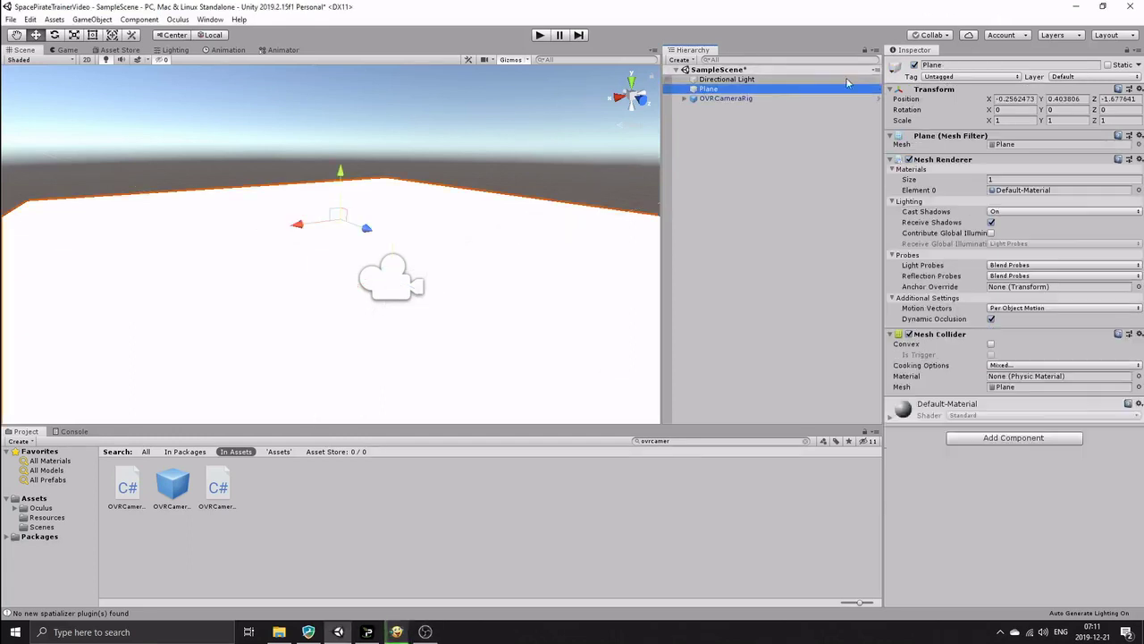
click(1013, 98)
text(0)
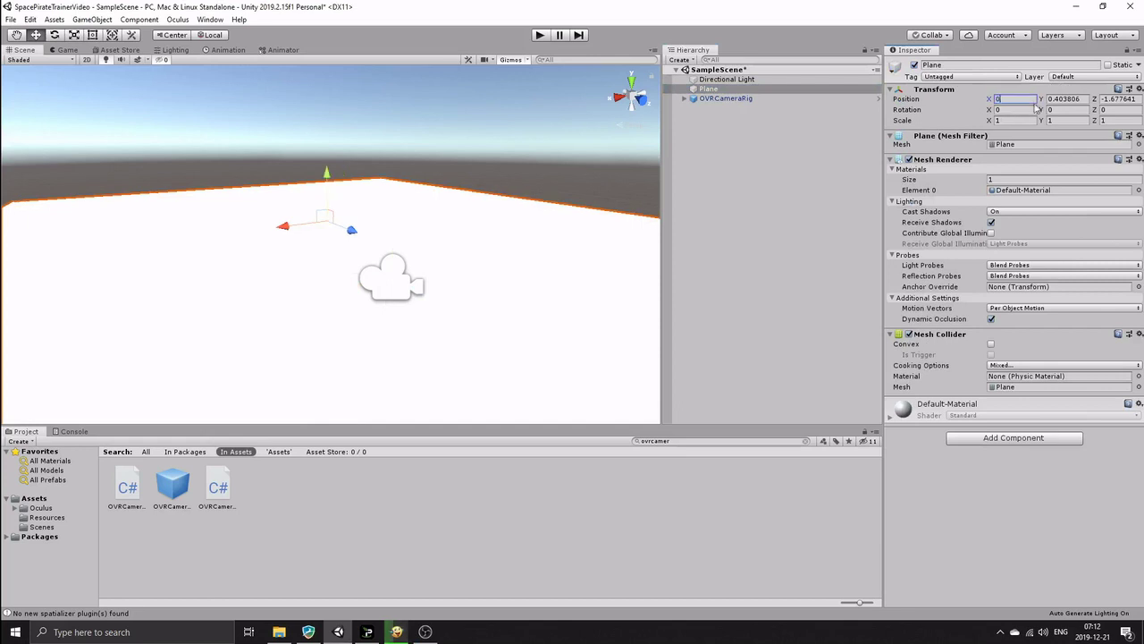
key(Tab)
text(0)
key(Tab)
text(0)
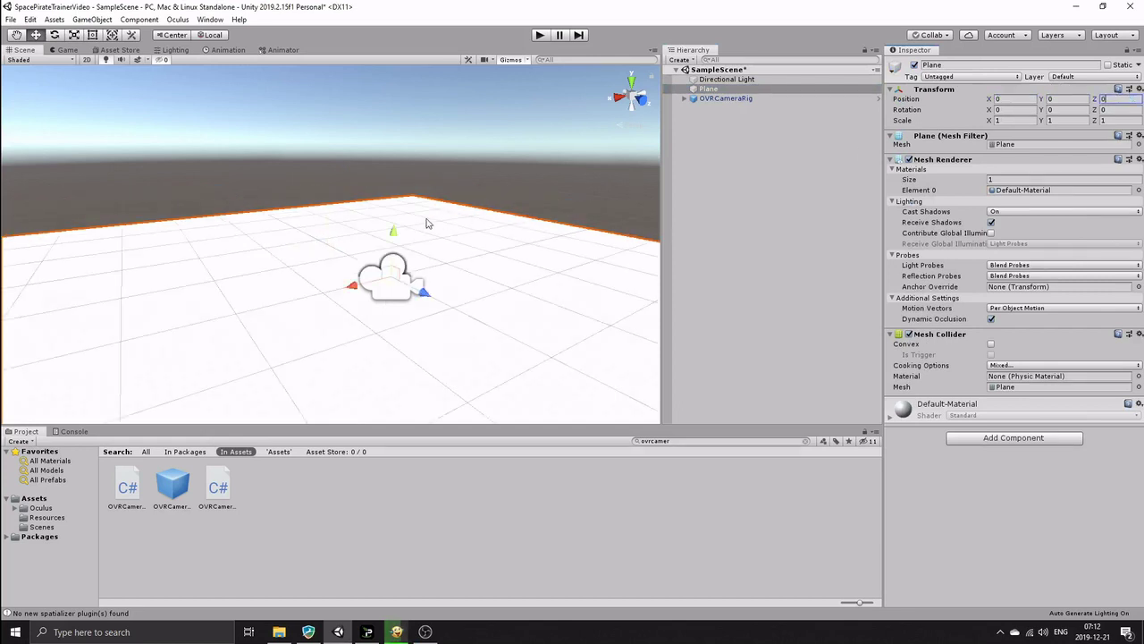
Raise the OVRCameraRig above the plane to a Y position of about 0.432
drag(394, 231, 395, 198)
key(ctrl+z)
click(698, 99)
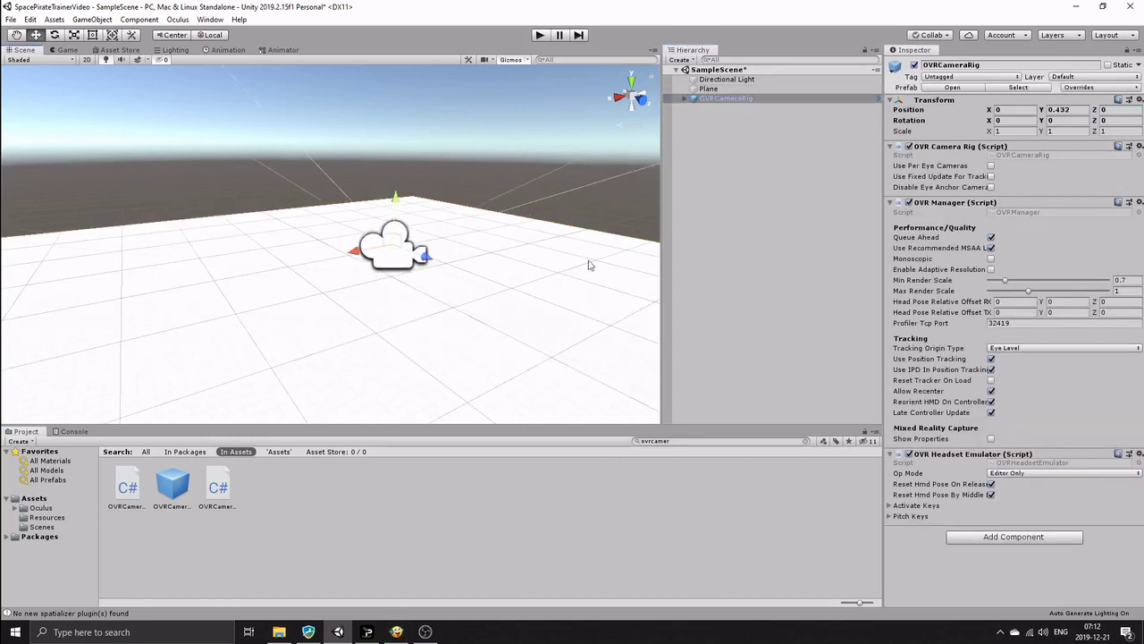
Set the OVRCameraRig's Tracking Origin Type to Floor Level
click(711, 96)
click(1025, 348)
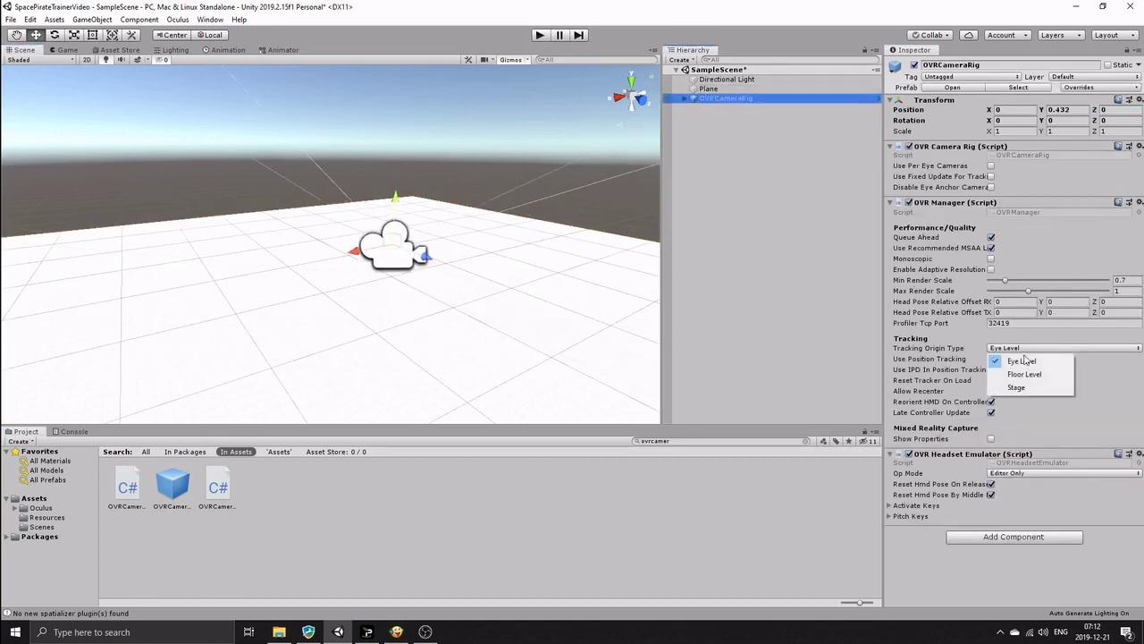
click(1028, 374)
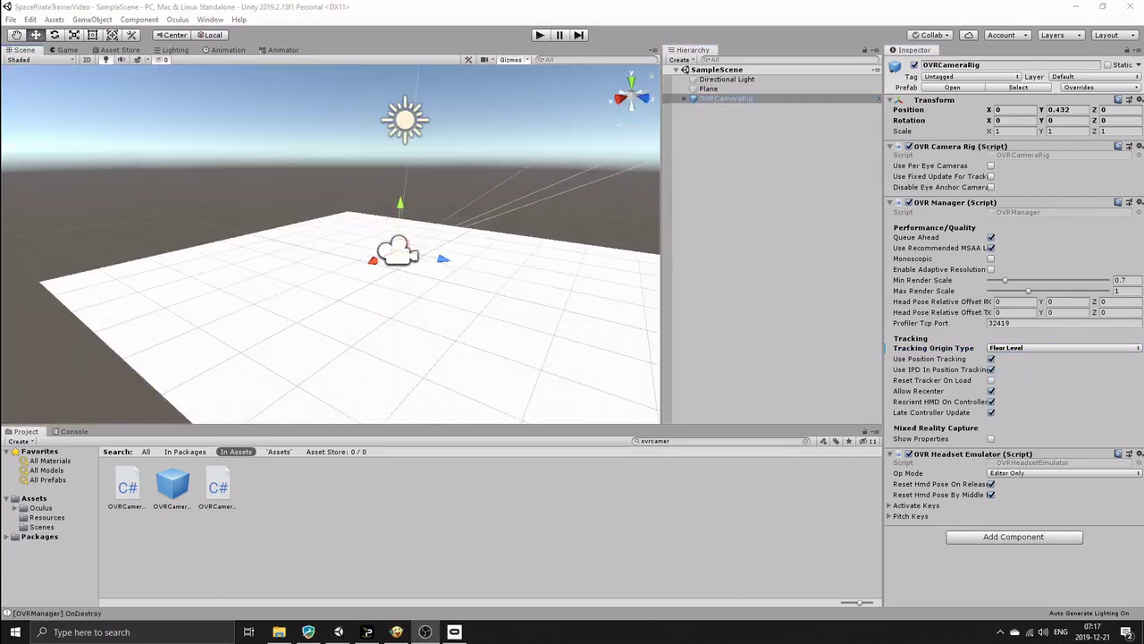
Import the complete Sci-Fi Pistol #1 package from the Asset Store into the project
click(117, 50)
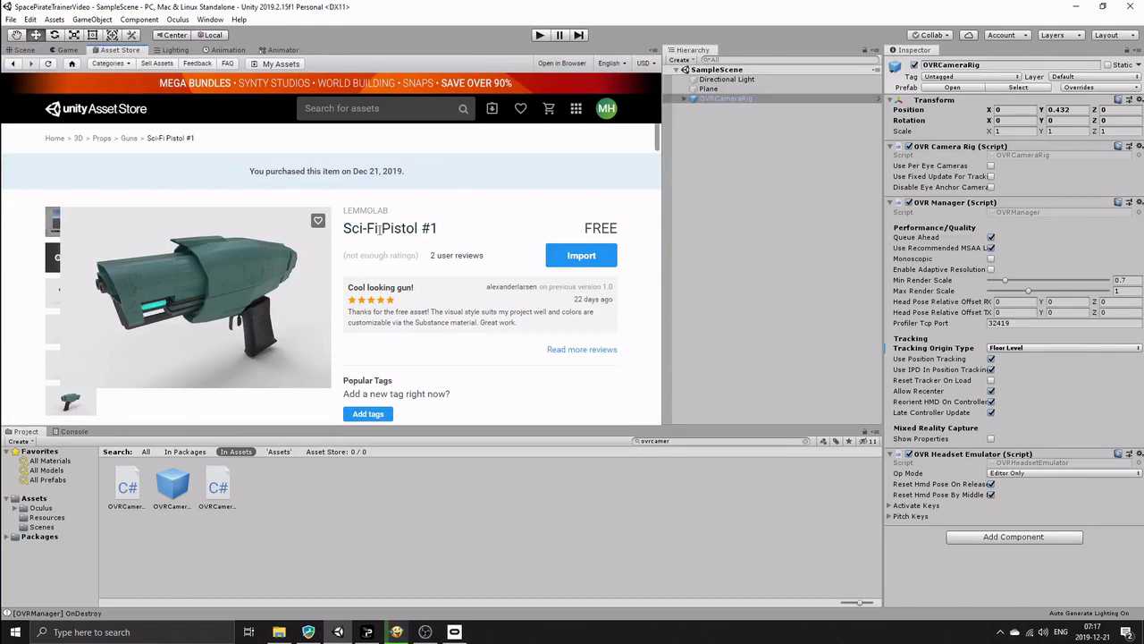
click(327, 109)
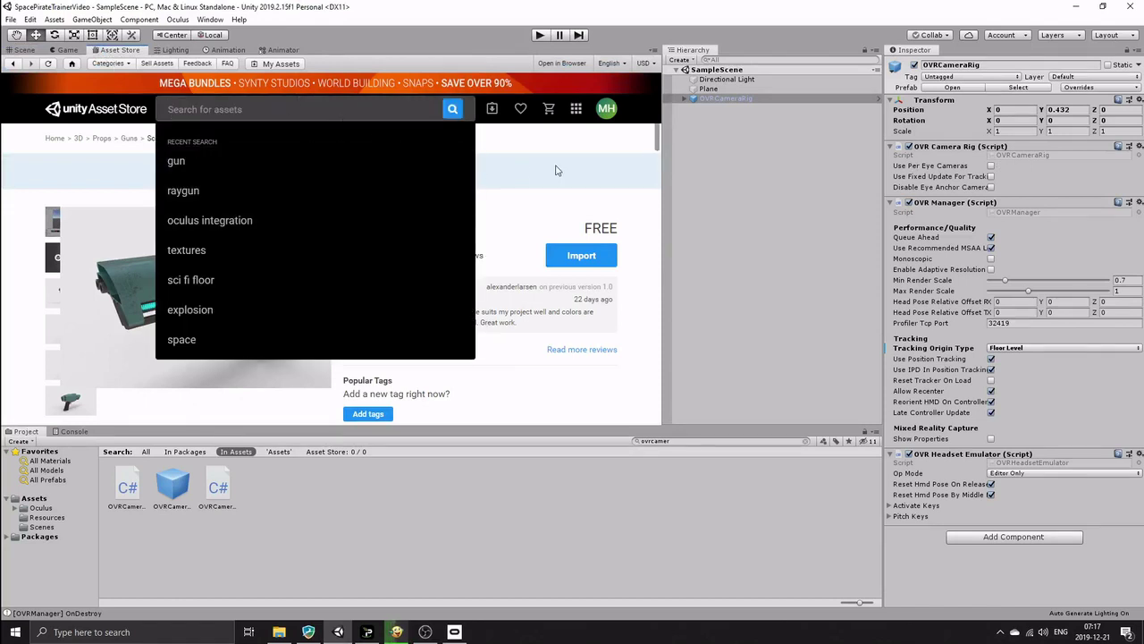
click(530, 196)
click(579, 261)
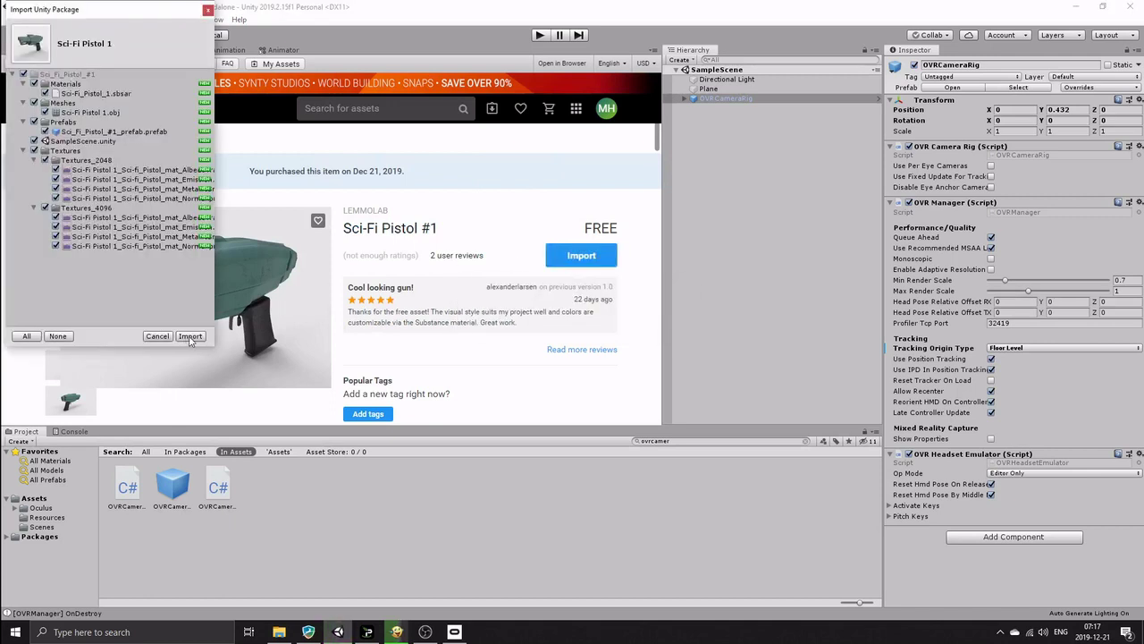
click(190, 336)
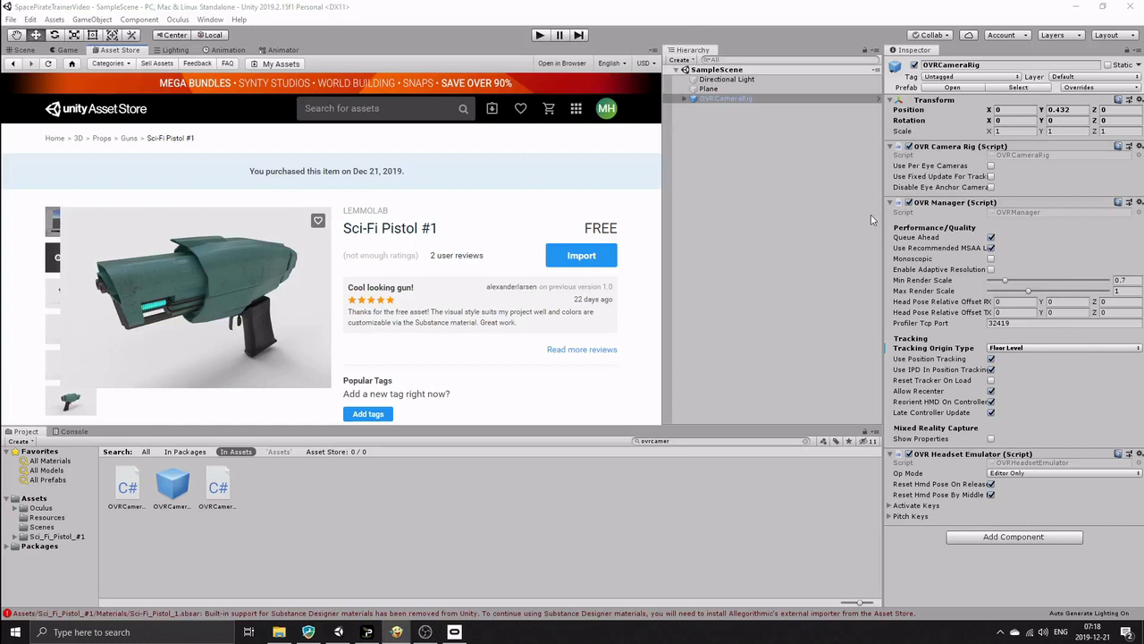
Place the pistol prefab from the Prefabs folder of Sci_Fi_Pistol_#1 into the scene above the plane
click(23, 50)
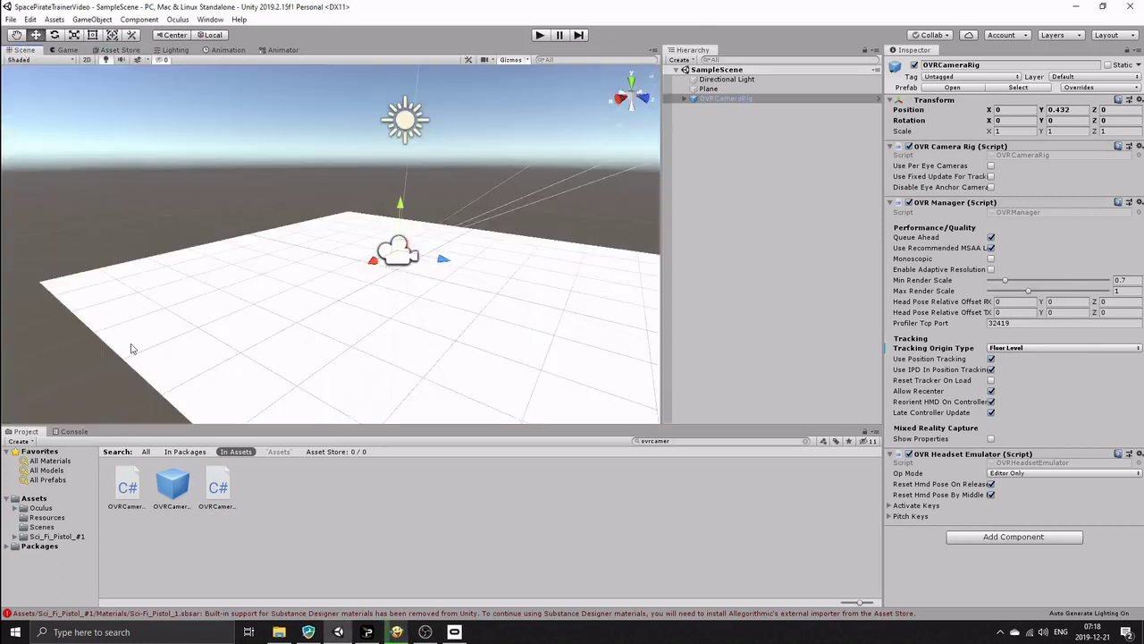
click(33, 498)
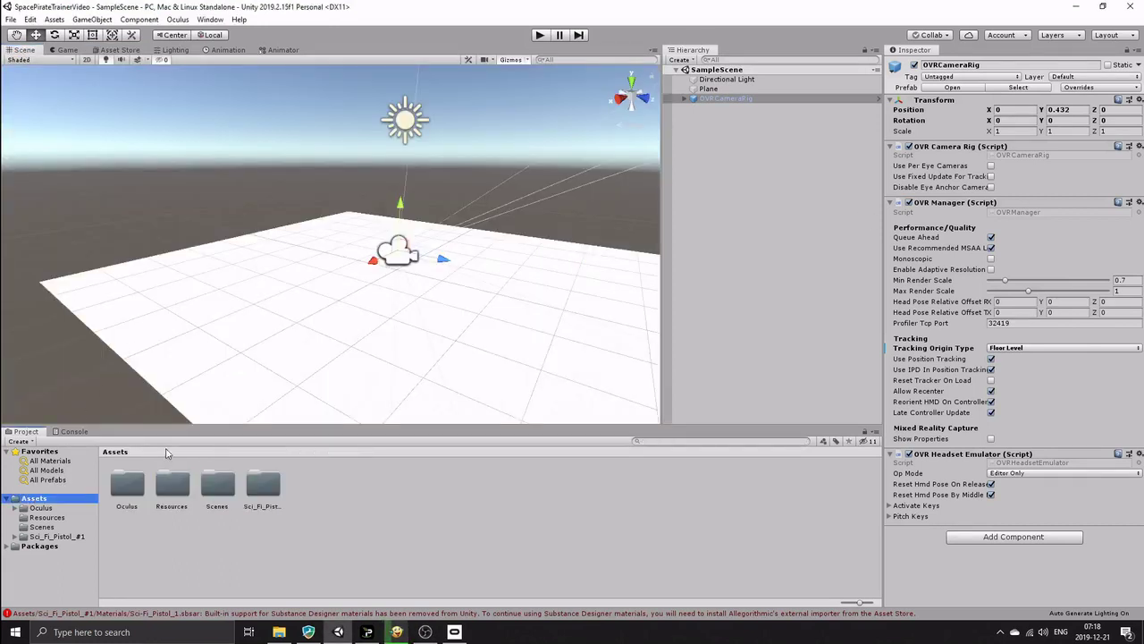
double_click(263, 480)
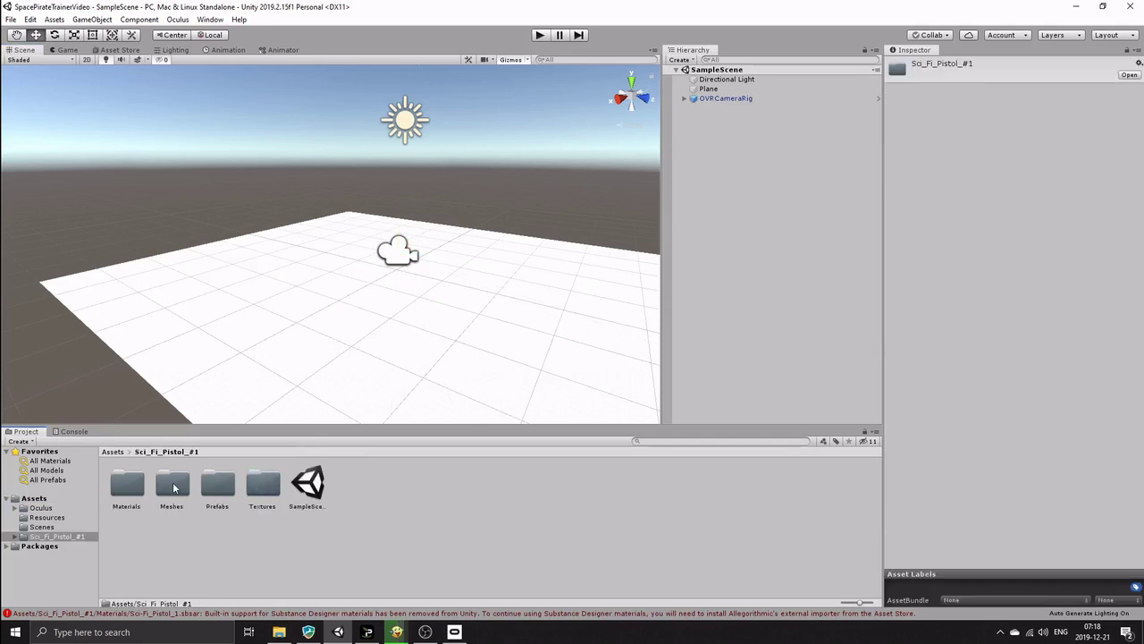
double_click(211, 482)
drag(128, 483, 495, 298)
scroll(464, 265, down, 2)
scroll(464, 264, down, 3)
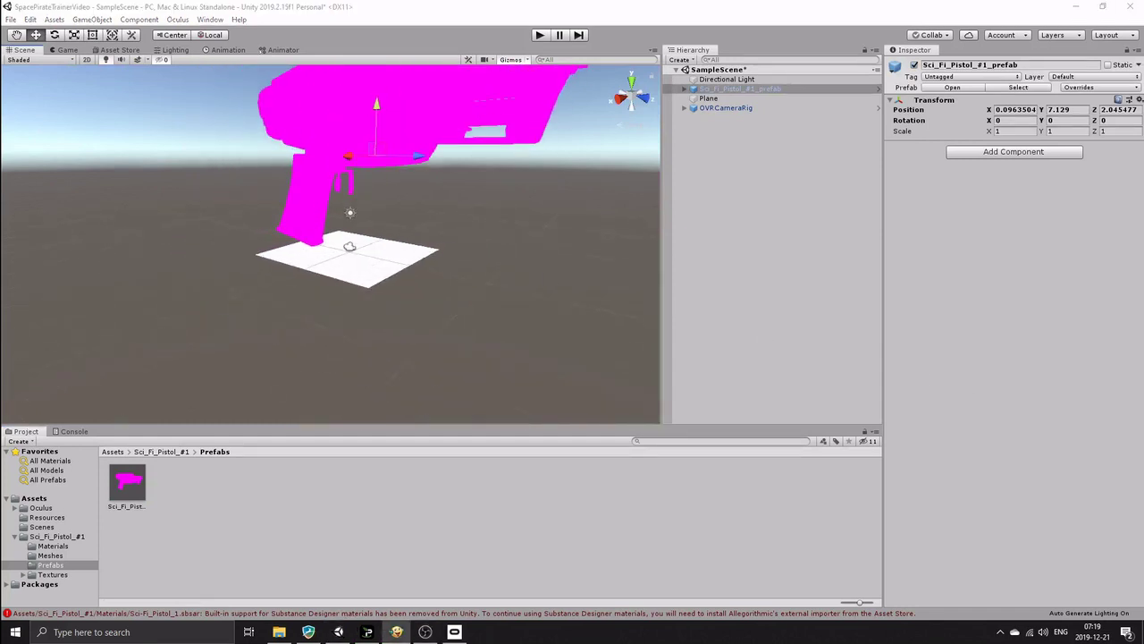
Scale the Sci_Fi_Pistol_#1_prefab object to 0.1 on the X, Y and Z axes
click(715, 90)
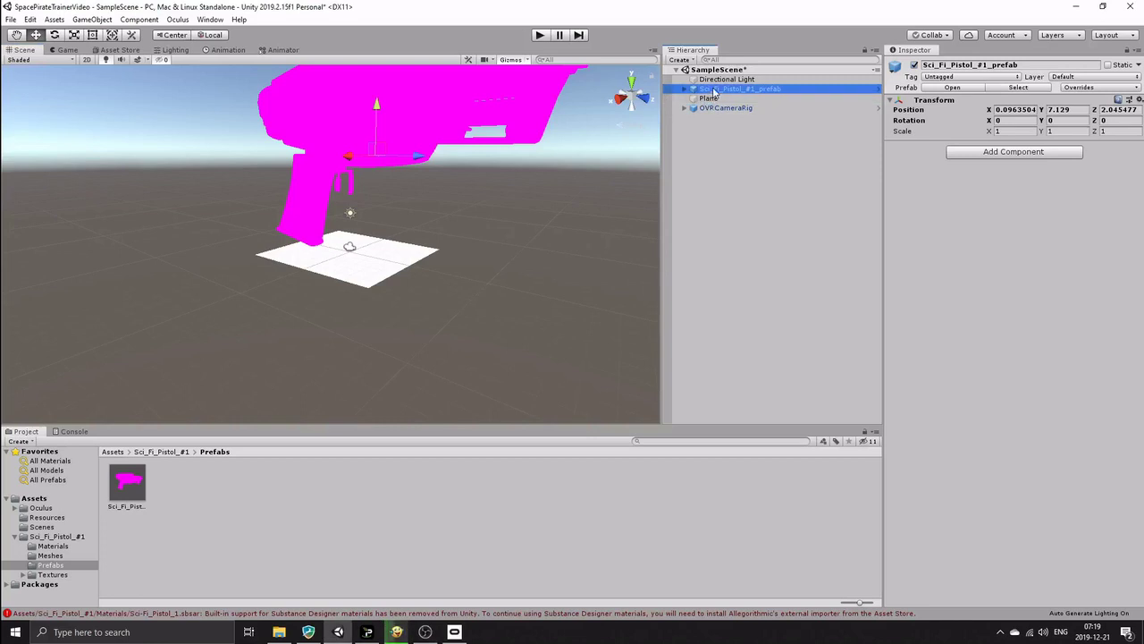
click(754, 123)
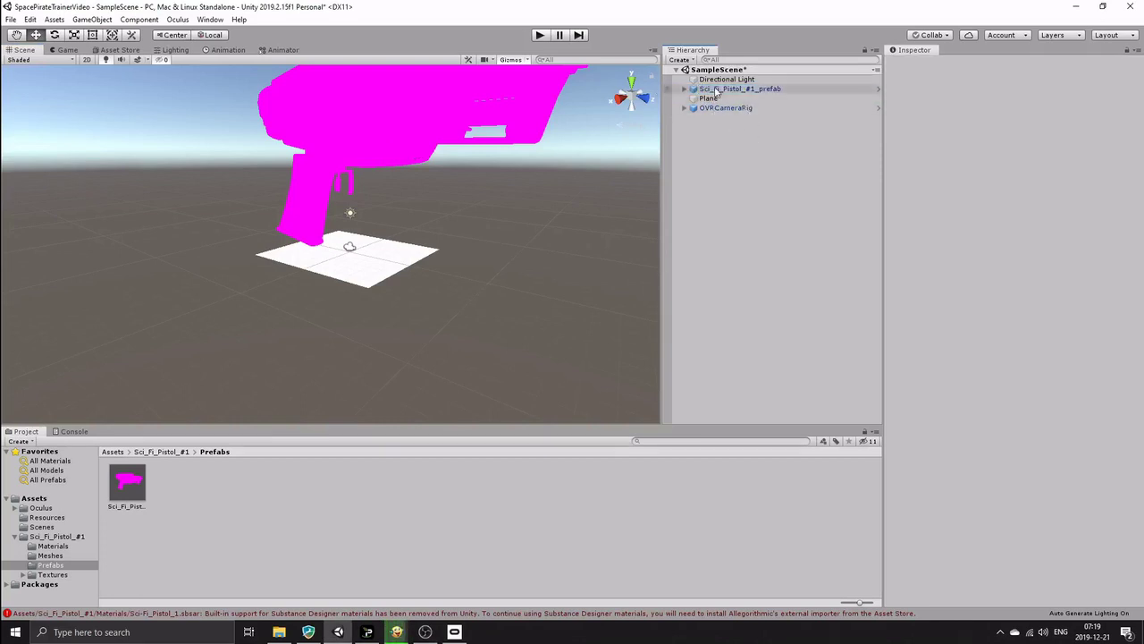
click(721, 91)
click(1014, 132)
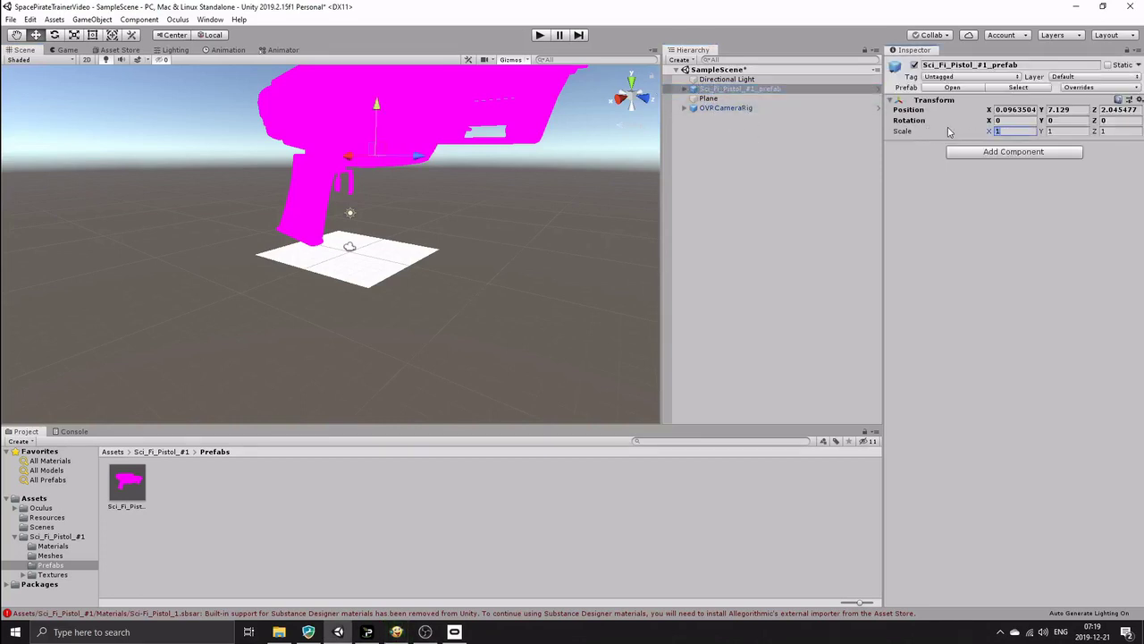
text(0.1)
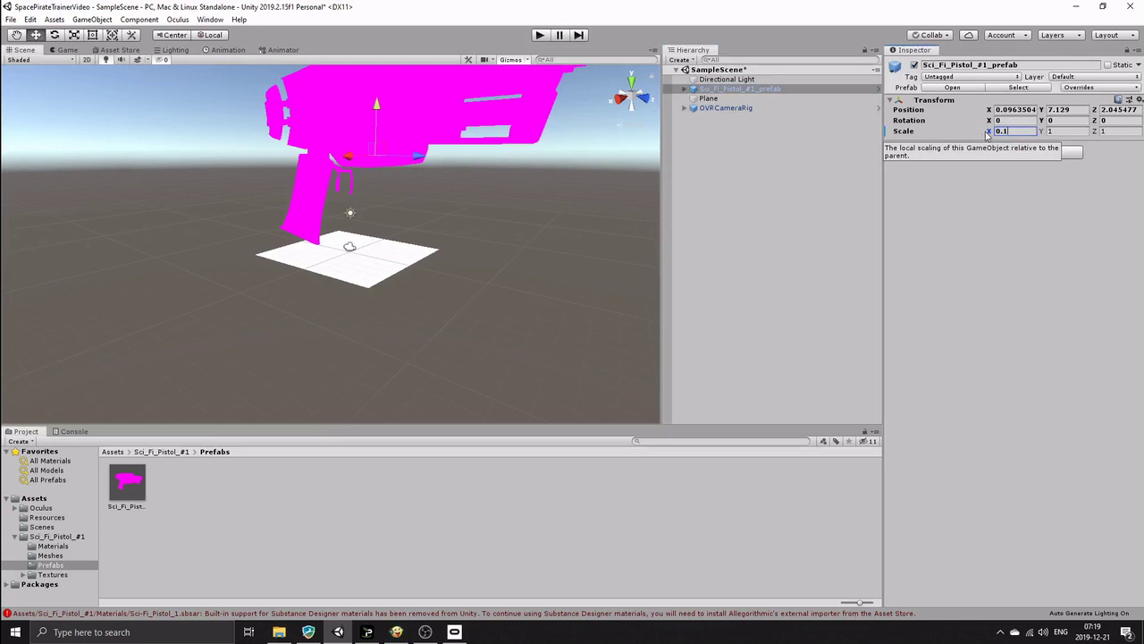
drag(1013, 133, 989, 133)
click(1073, 131)
text(0.1)
click(1117, 132)
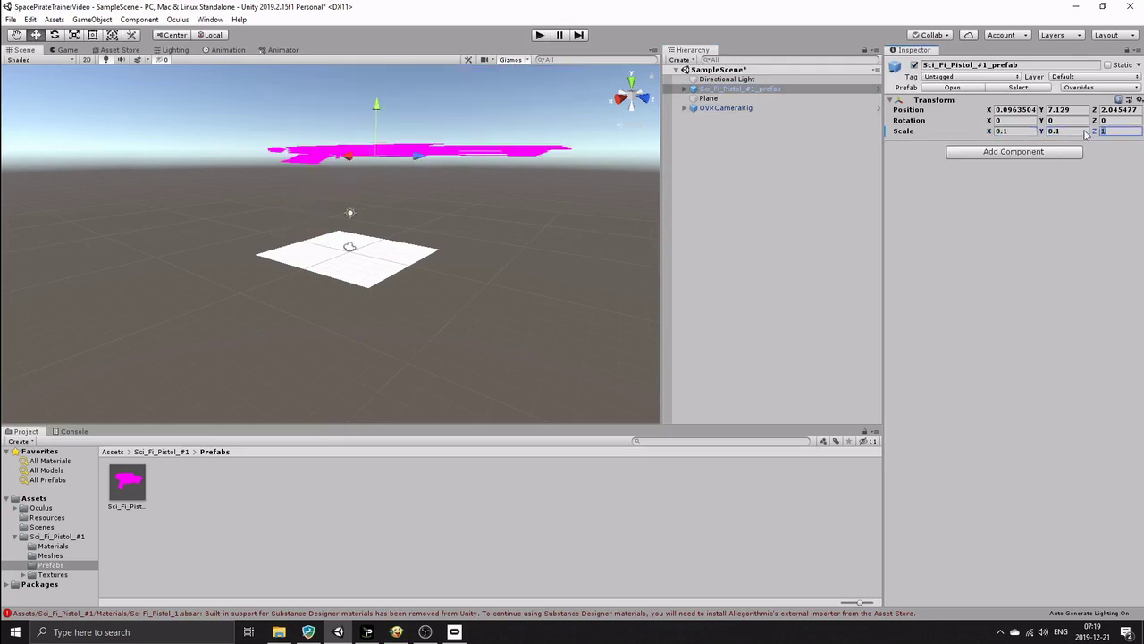
text(0.1)
scroll(472, 233, up, 8)
middle_drag(472, 233, 514, 325)
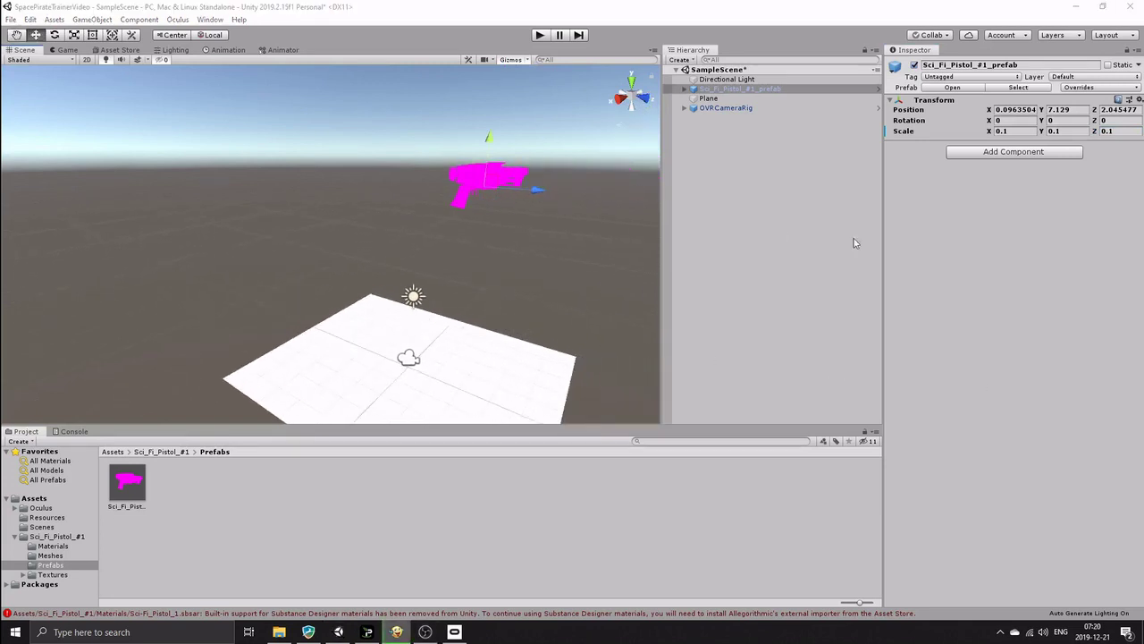
Make the pistol a child of RightControllerAnchor, under RightHandAnchor in the OVRCameraRig's TrackingSpace
click(685, 108)
click(693, 117)
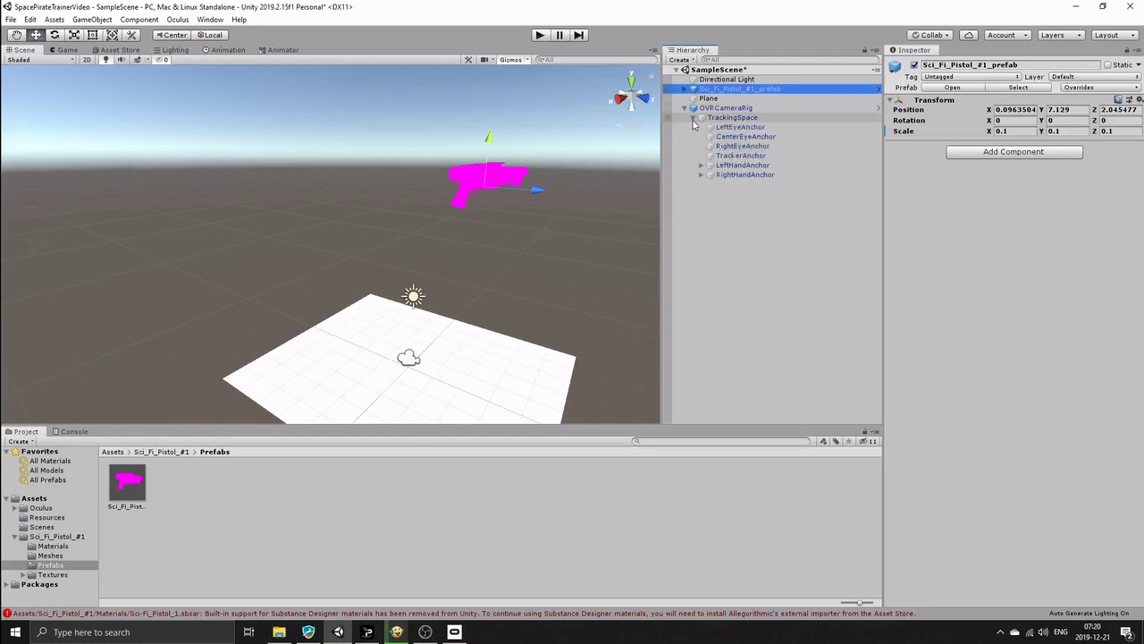
click(702, 174)
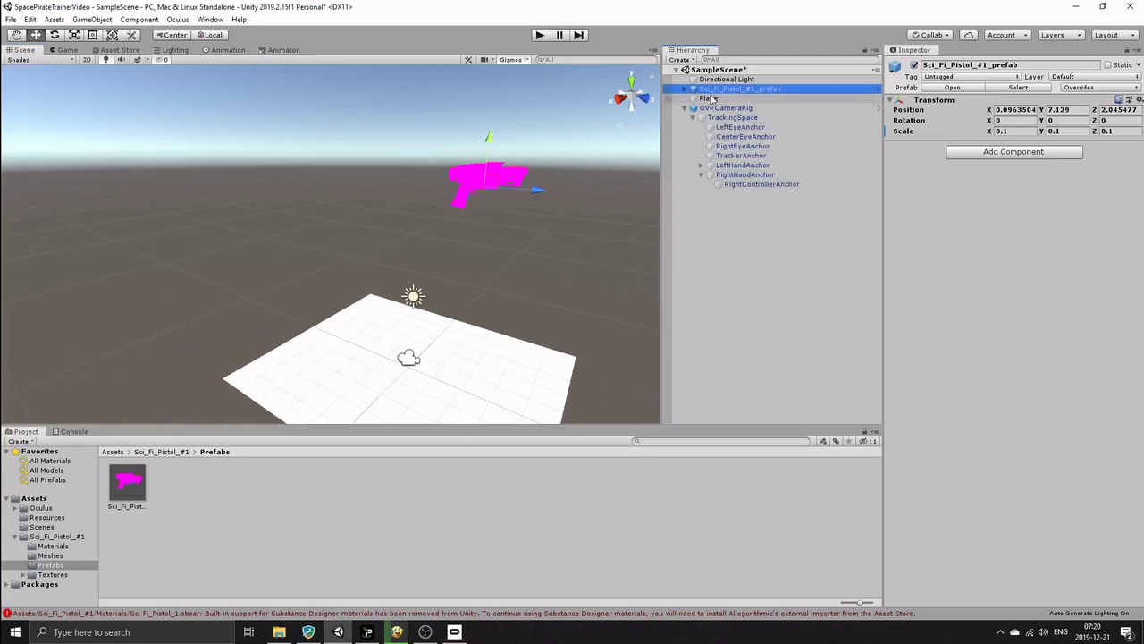
drag(715, 89, 750, 184)
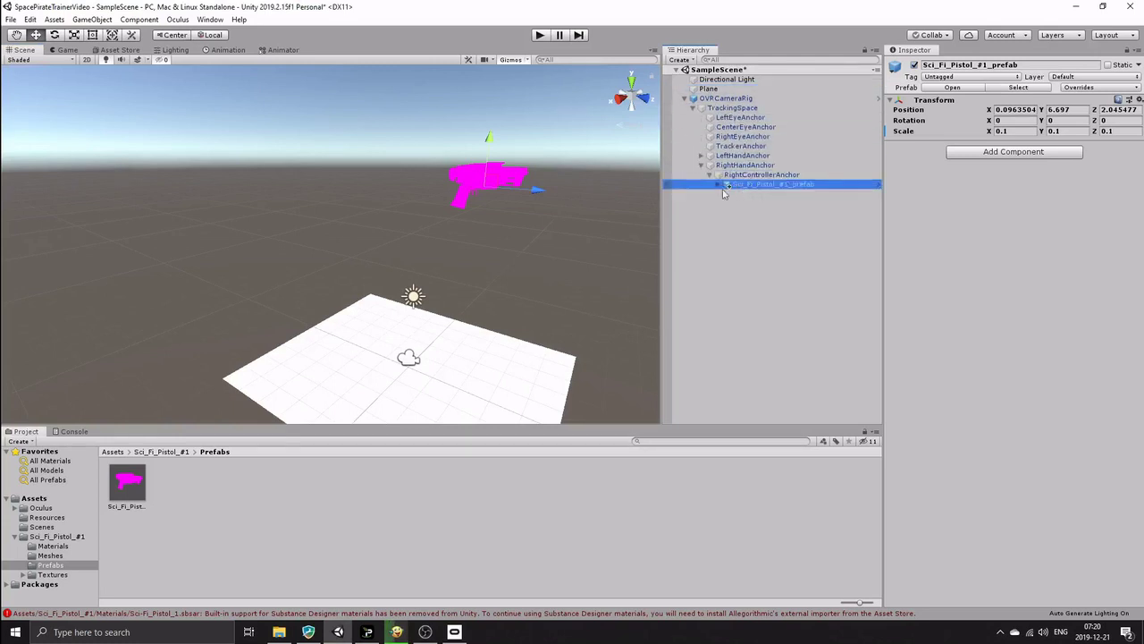
Set the pistol's local position to 0 on the X, Y and Z axes
click(1016, 109)
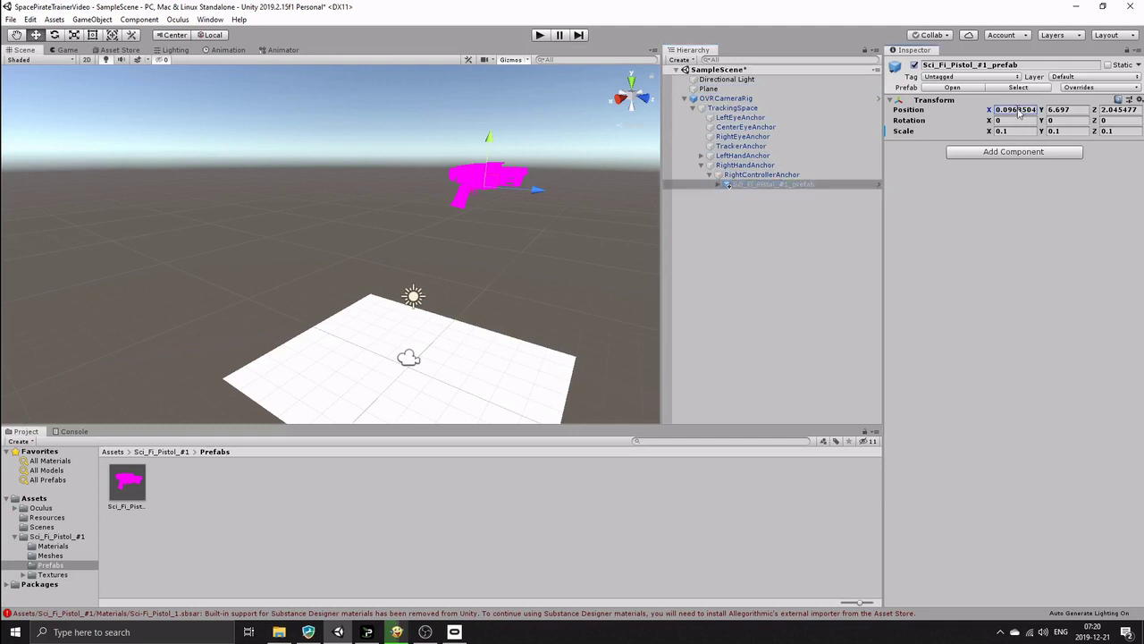
text(0)
key(Tab)
text(0)
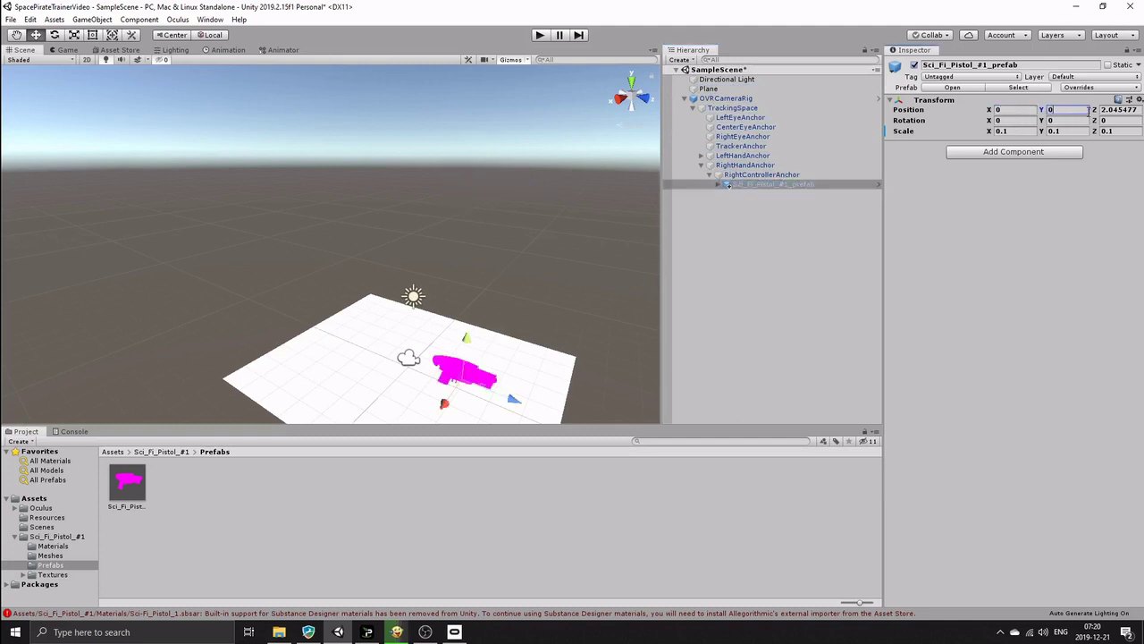
key(Tab)
text(0)
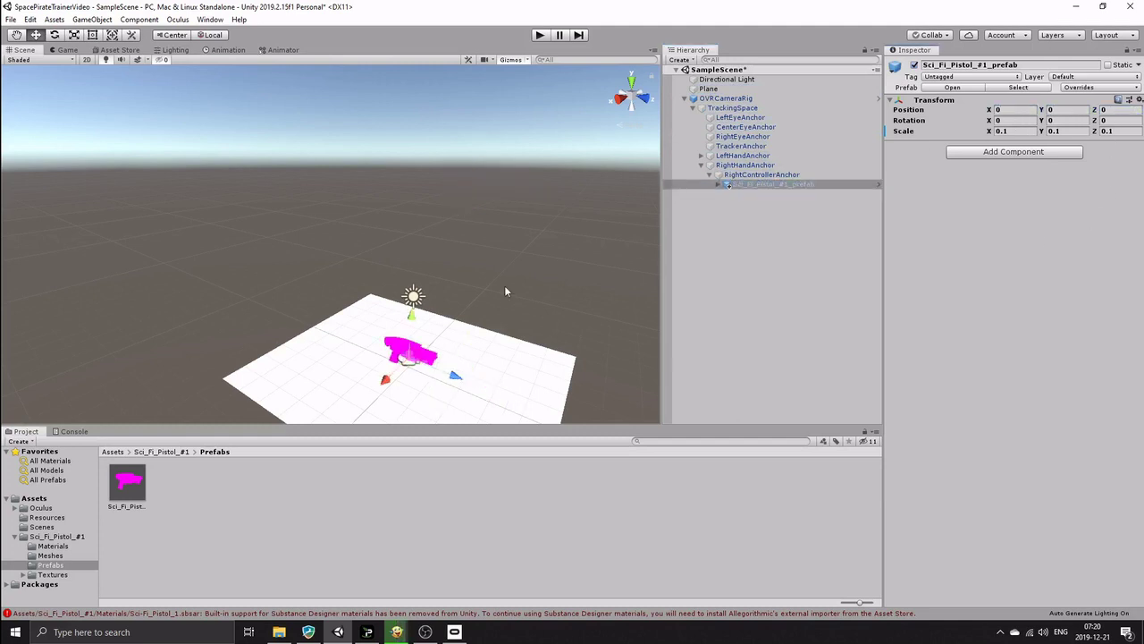
scroll(506, 292, up, 5)
middle_drag(569, 320, 592, 189)
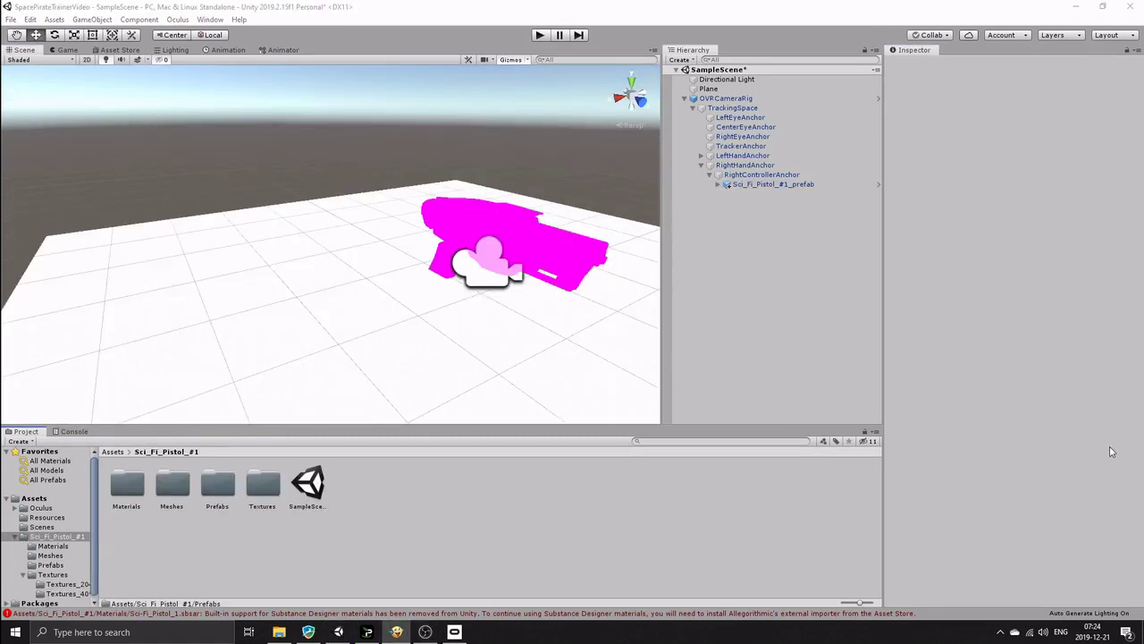
Create a new material named Black in the Sci_Fi_Pistol_#1 folder
right_click(403, 487)
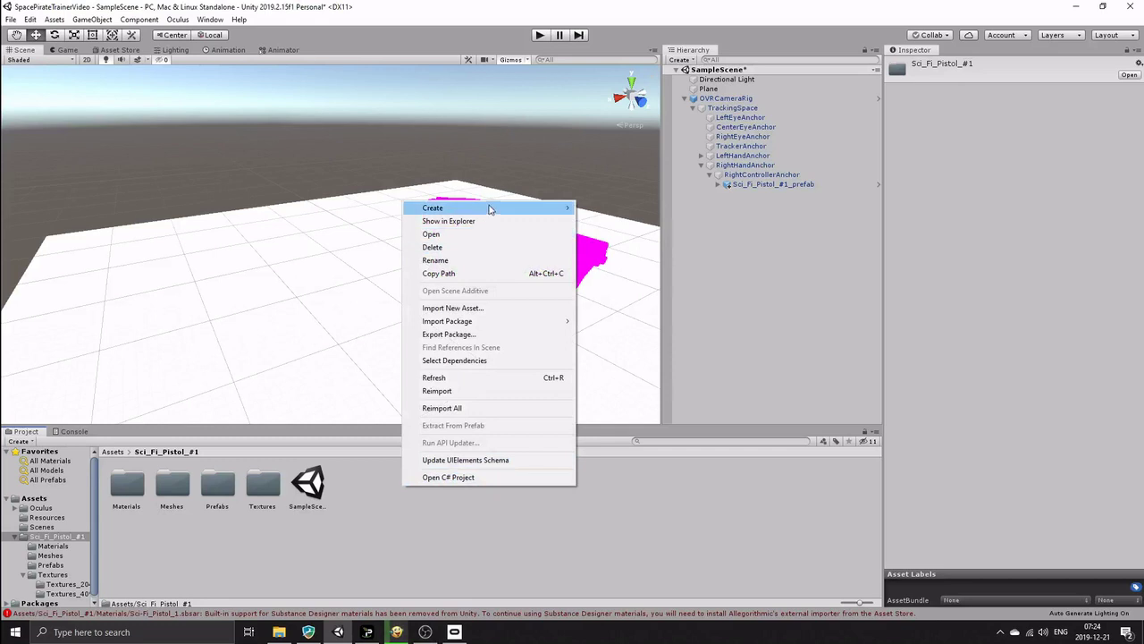
mouse_move(490, 208)
click(626, 344)
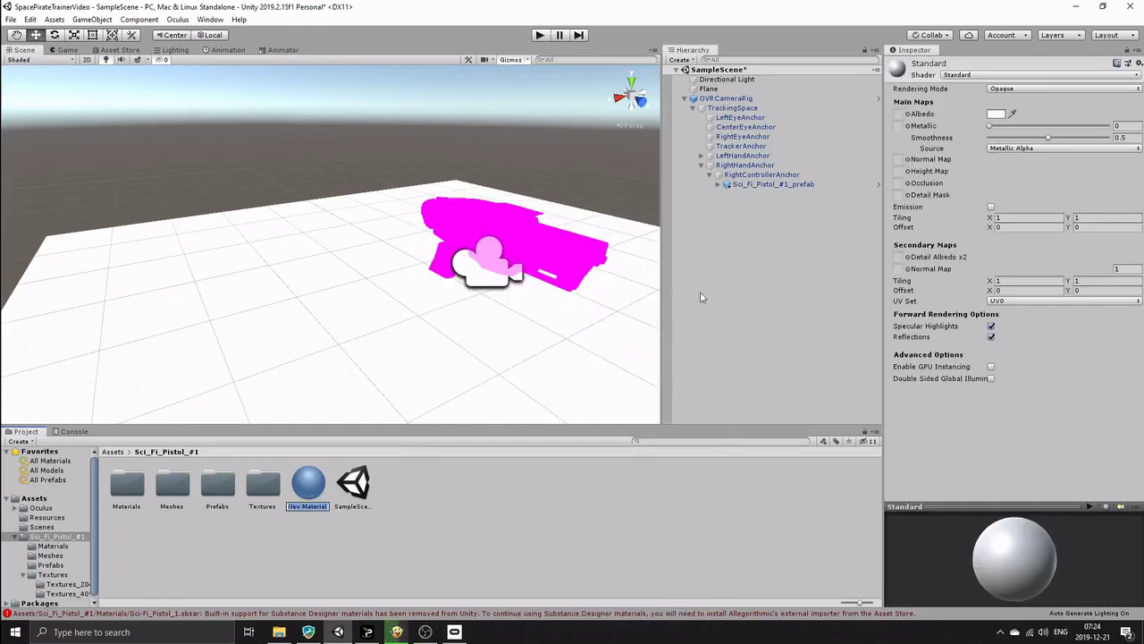
text(Ball)
key(Return)
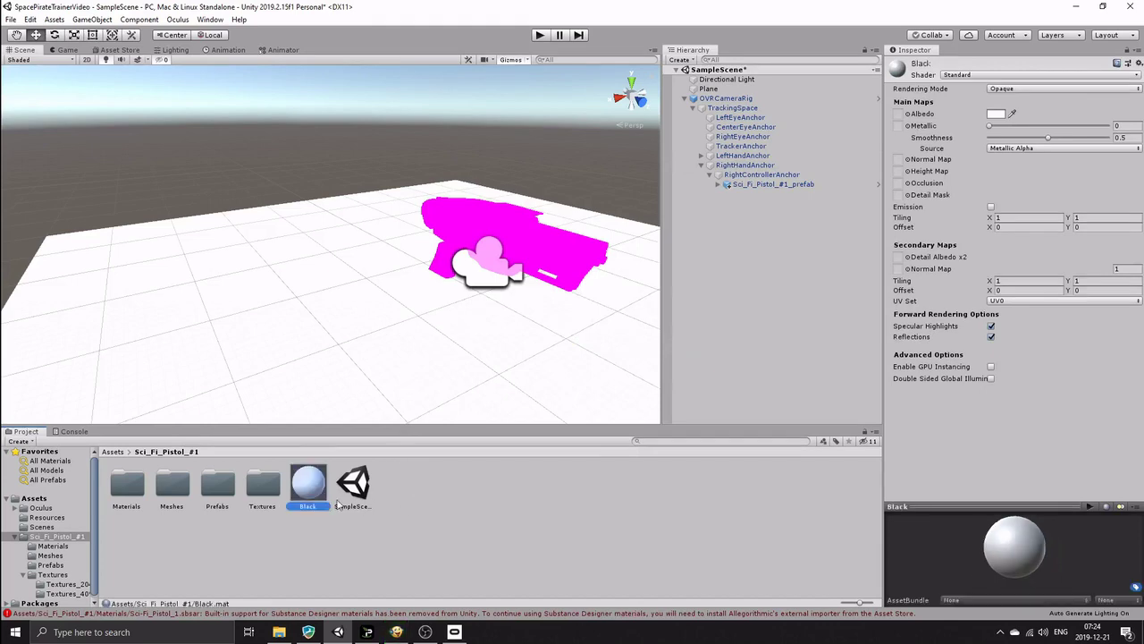
Set the Black material's Albedo color to black
click(996, 113)
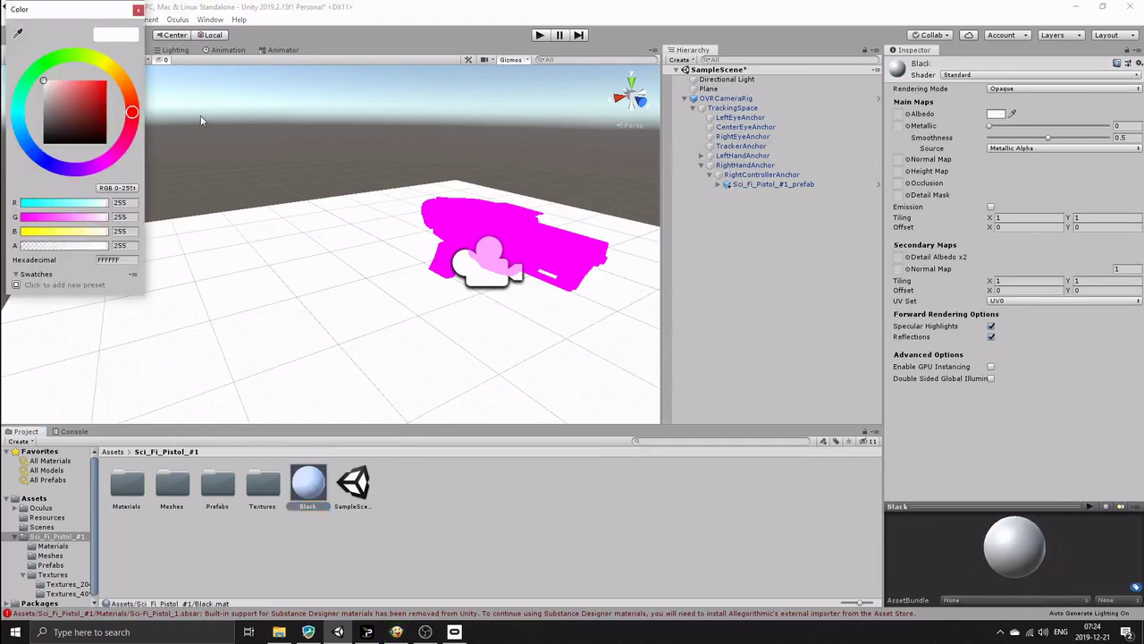
click(69, 117)
drag(43, 137, 26, 181)
click(138, 11)
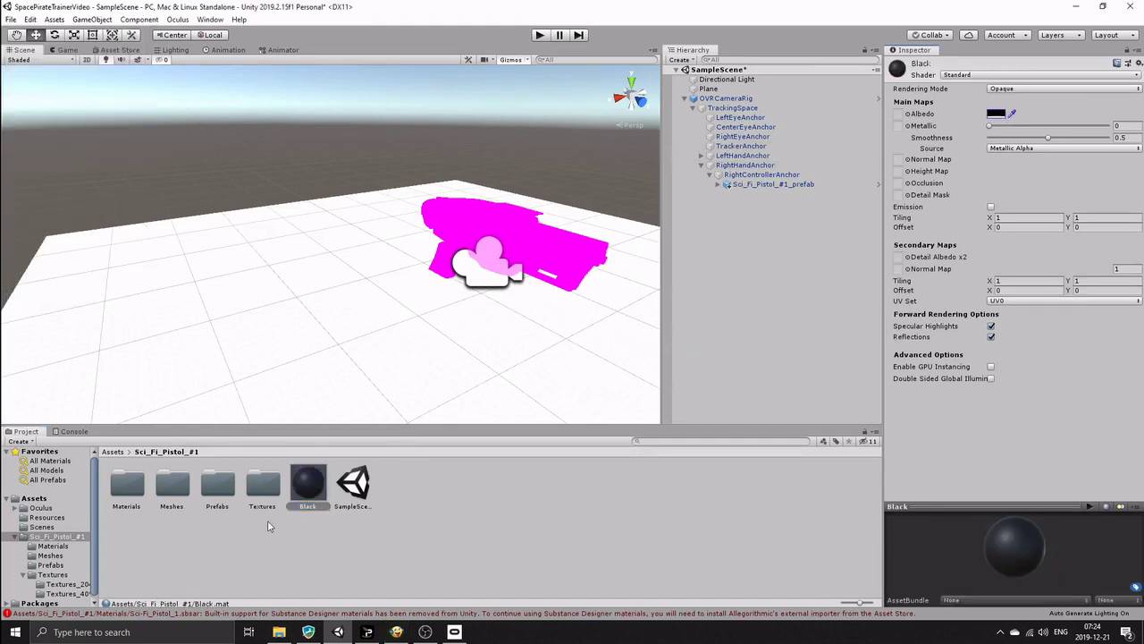
Apply the Black material to the pistol in the scene and test it in Play mode
click(312, 487)
drag(312, 486, 465, 222)
middle_drag(423, 322, 460, 329)
right_drag(465, 329, 572, 303)
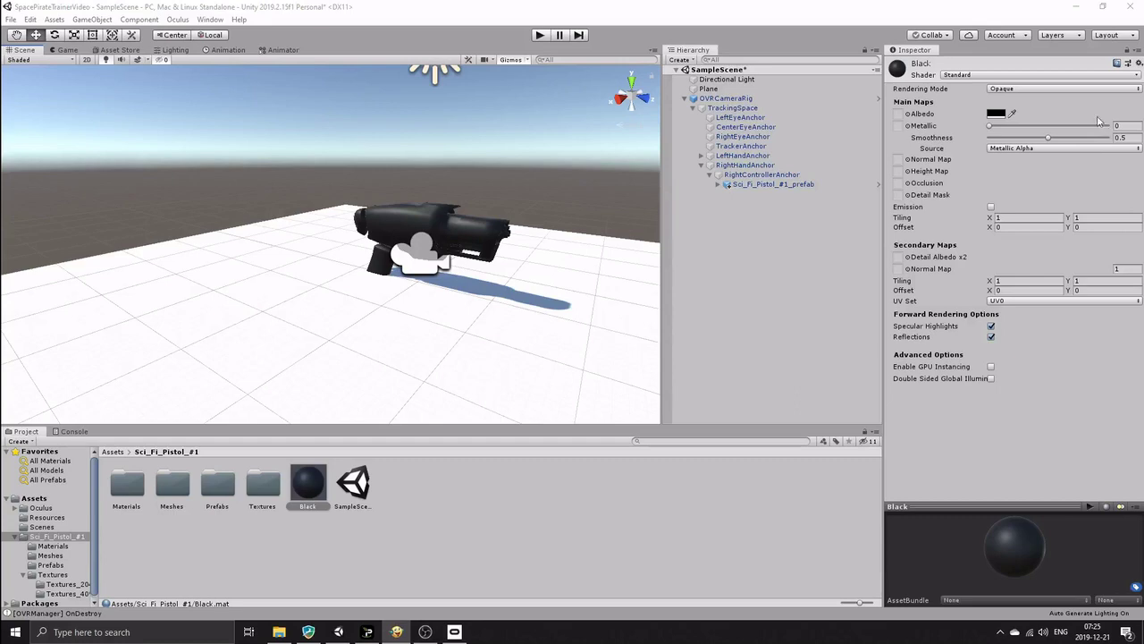
click(540, 36)
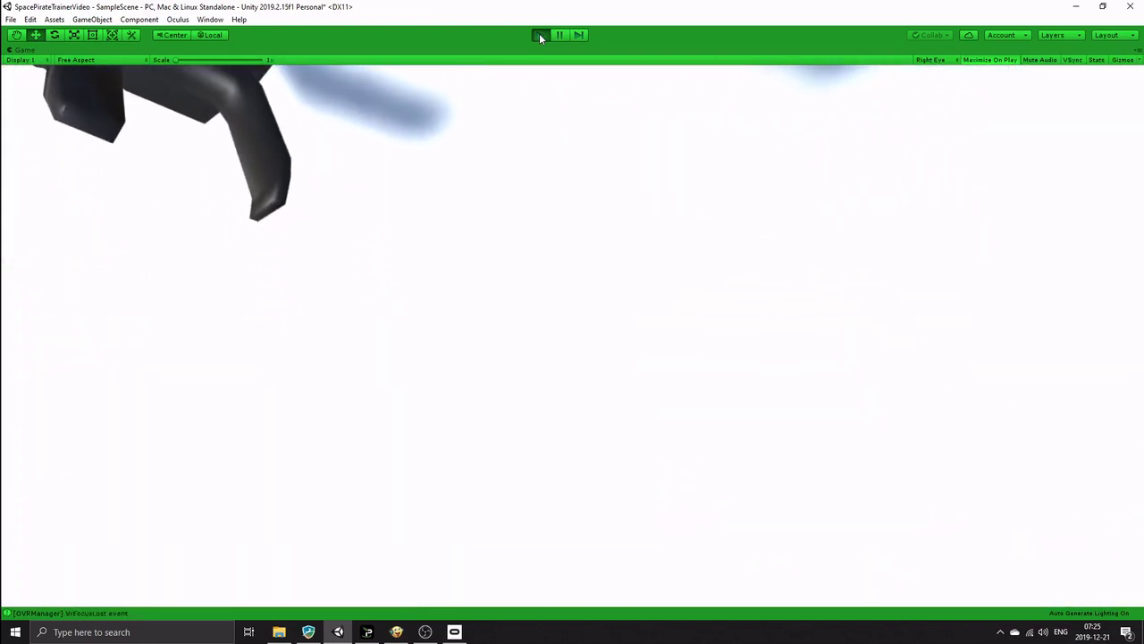
click(539, 35)
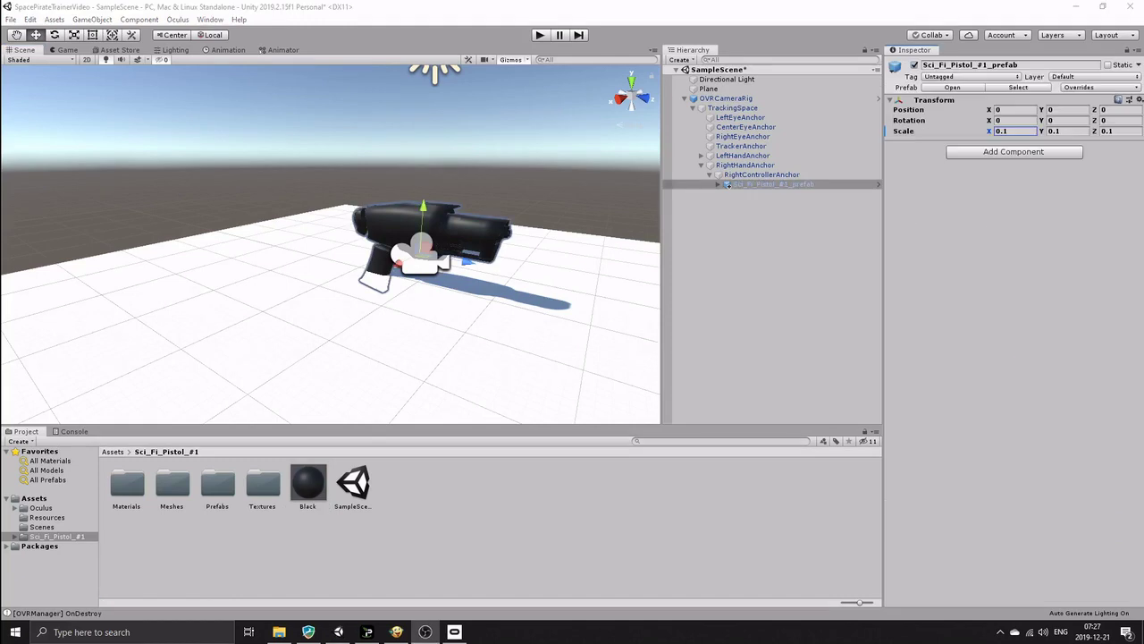
Set the pistol's scale to 0.01 on the X, Y and Z axes and test the scene in Play mode
click(747, 185)
click(764, 225)
click(747, 186)
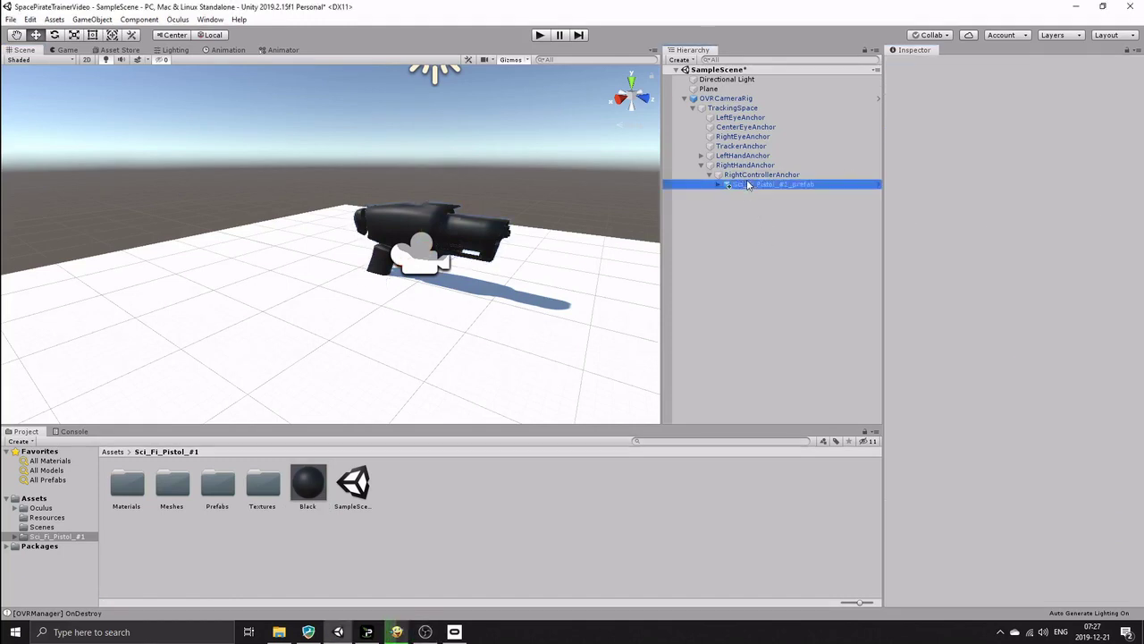
click(1005, 132)
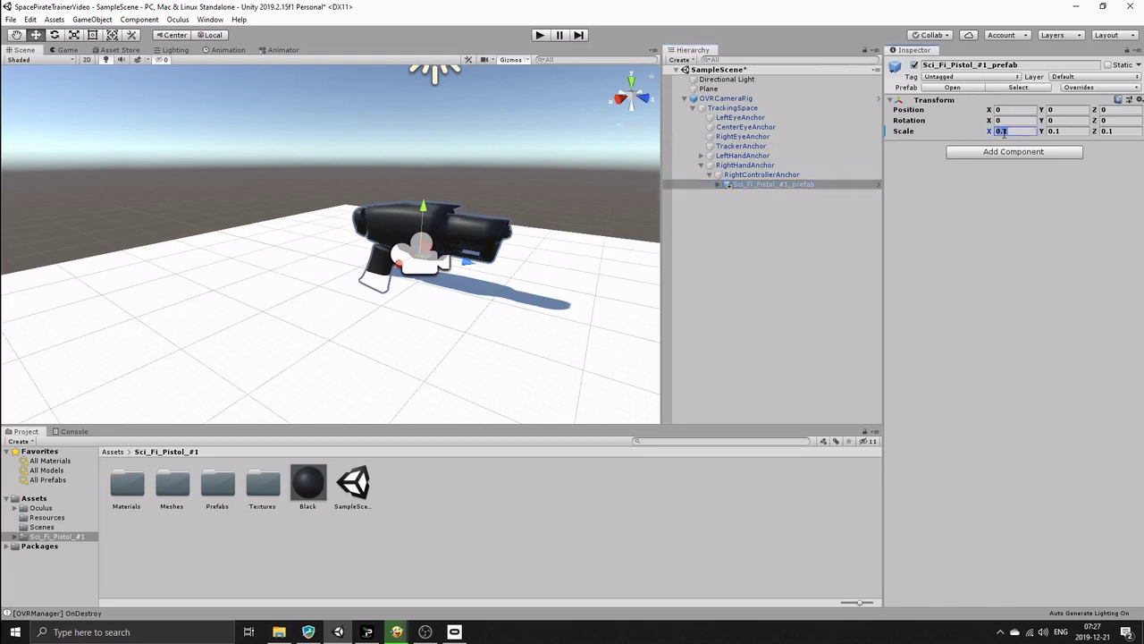
text(0.01)
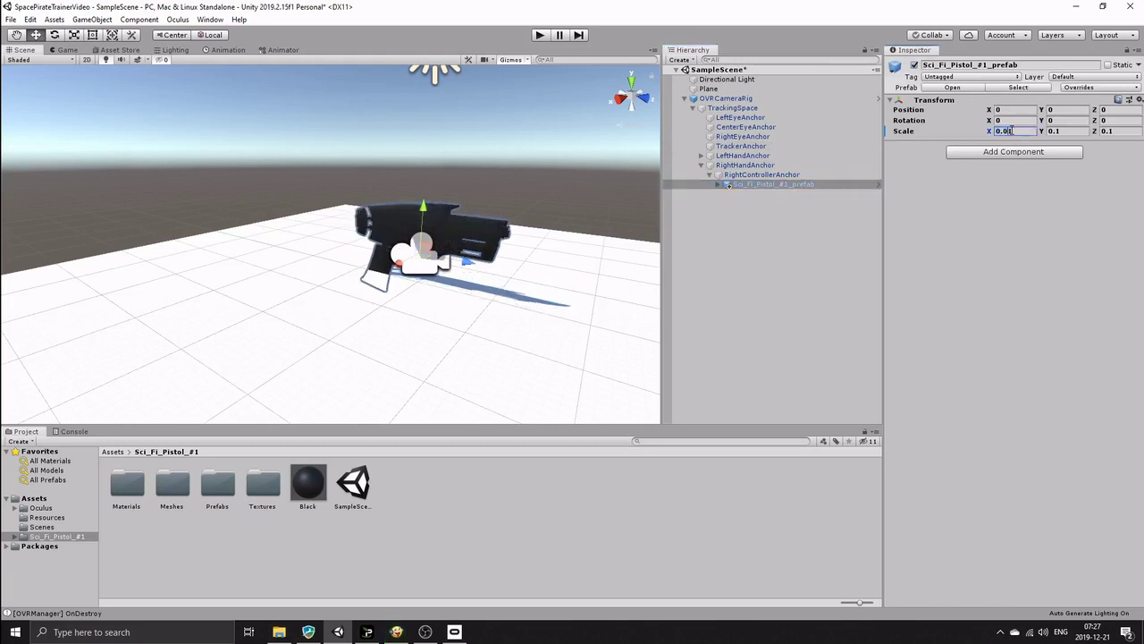
click(1060, 131)
text(0.01)
click(1121, 132)
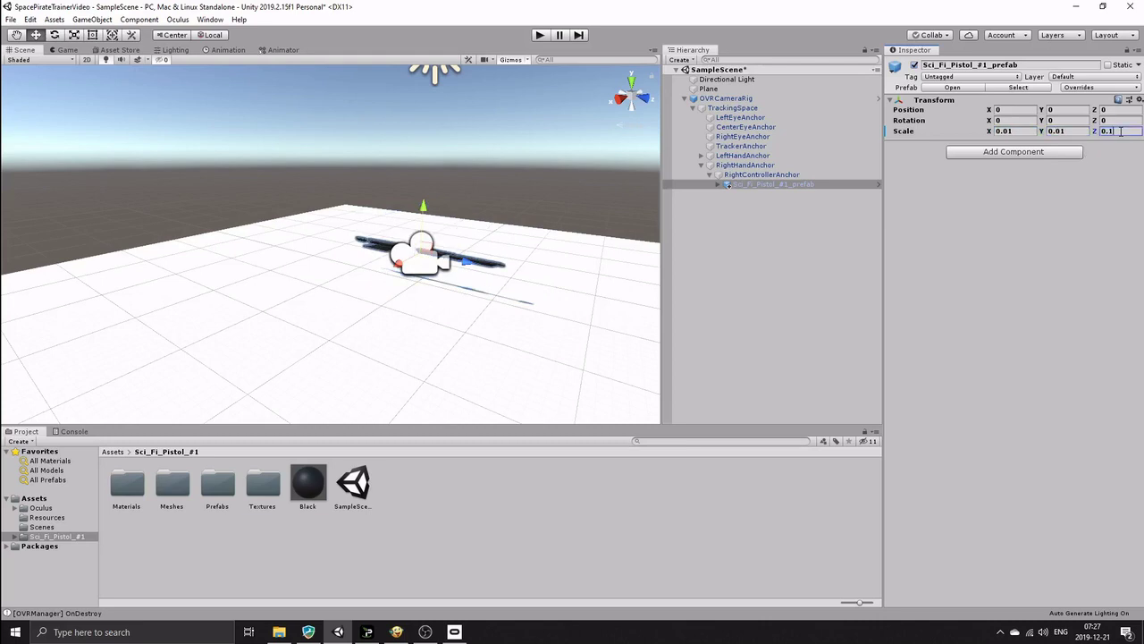
text(0.01)
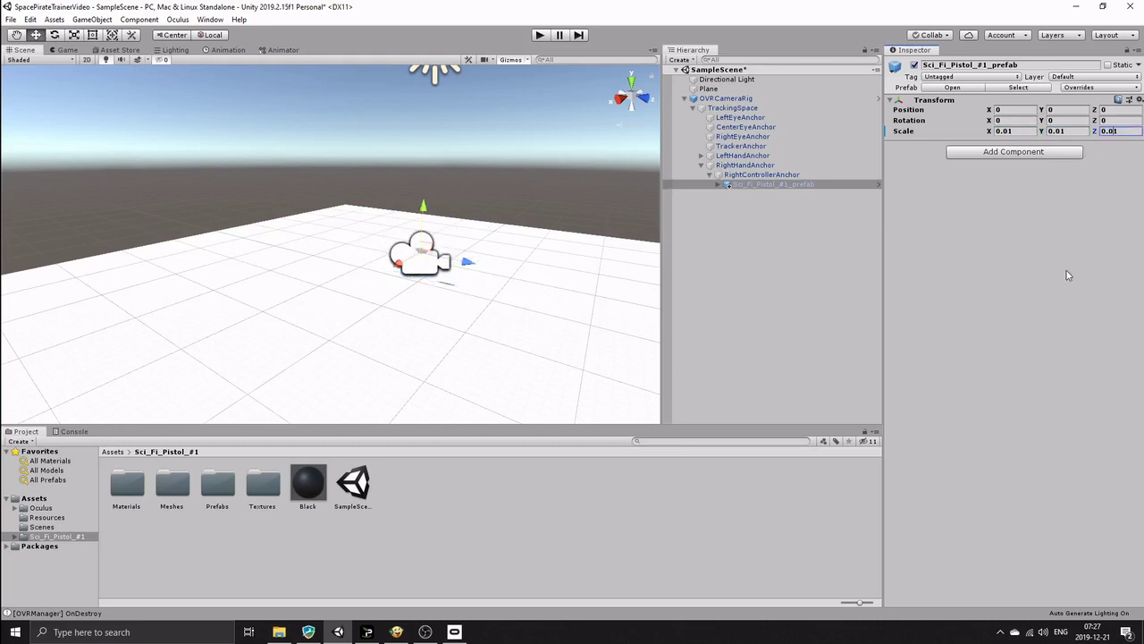
key(ctrl+p)
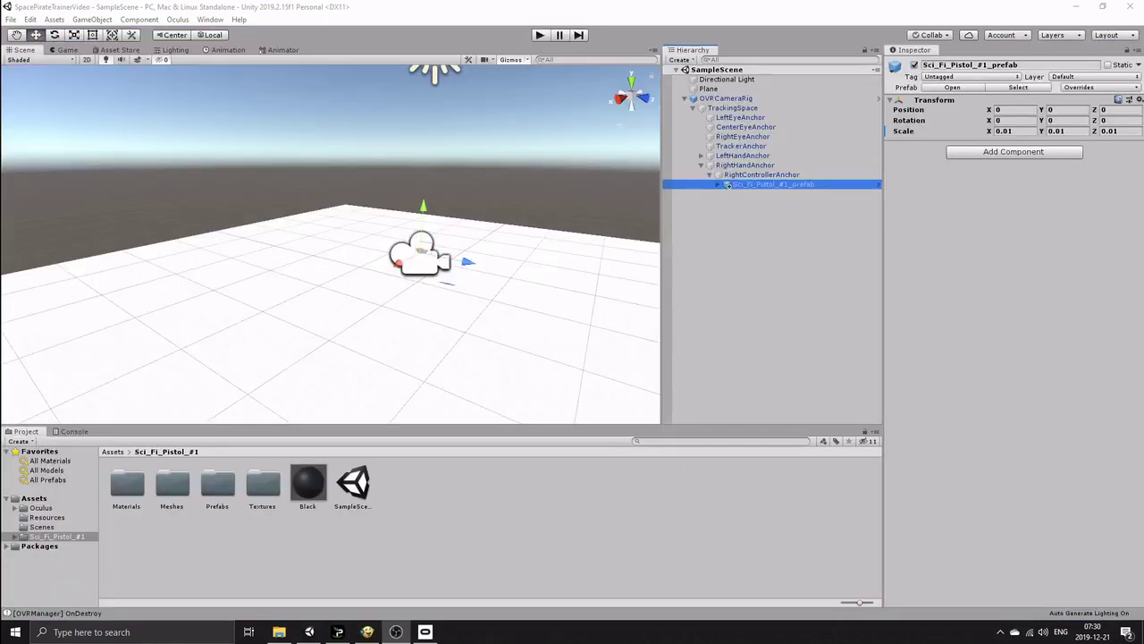
Add a cube to the scene and scale it into a thin upright slab of about 0.77 × 1.77 × 0.056
right_click(787, 256)
mouse_move(854, 422)
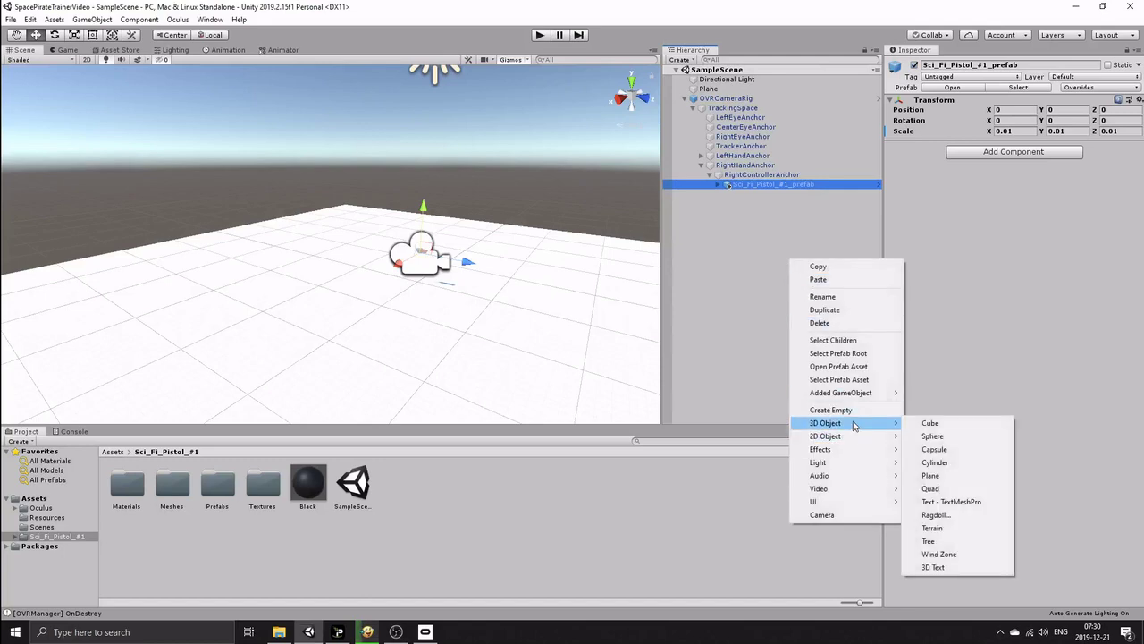
click(930, 423)
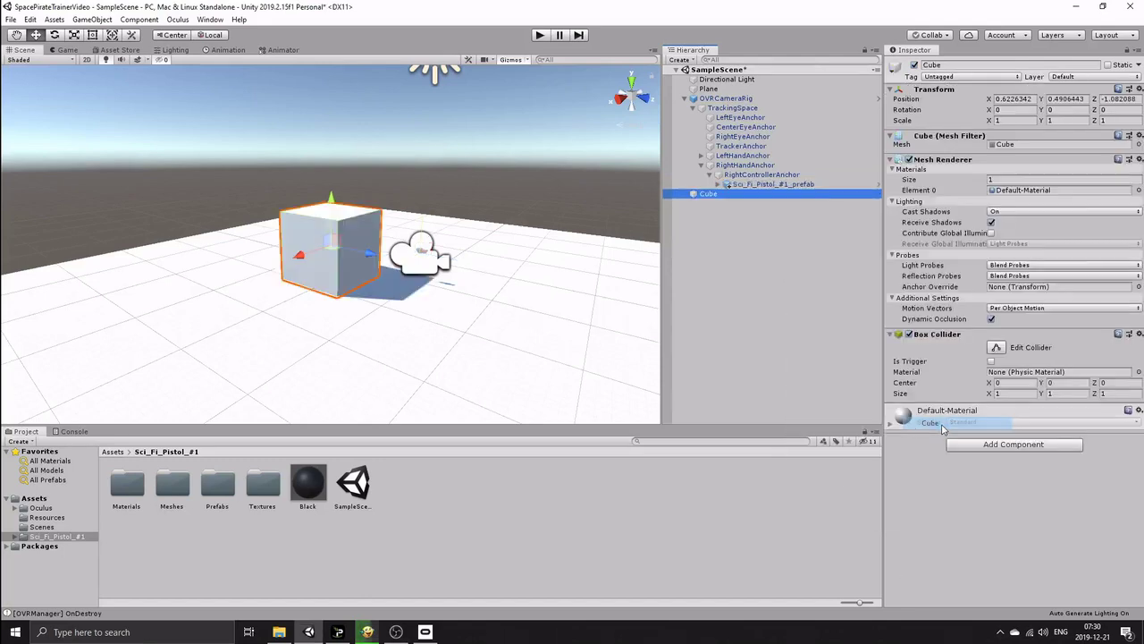
click(72, 36)
drag(368, 255, 307, 254)
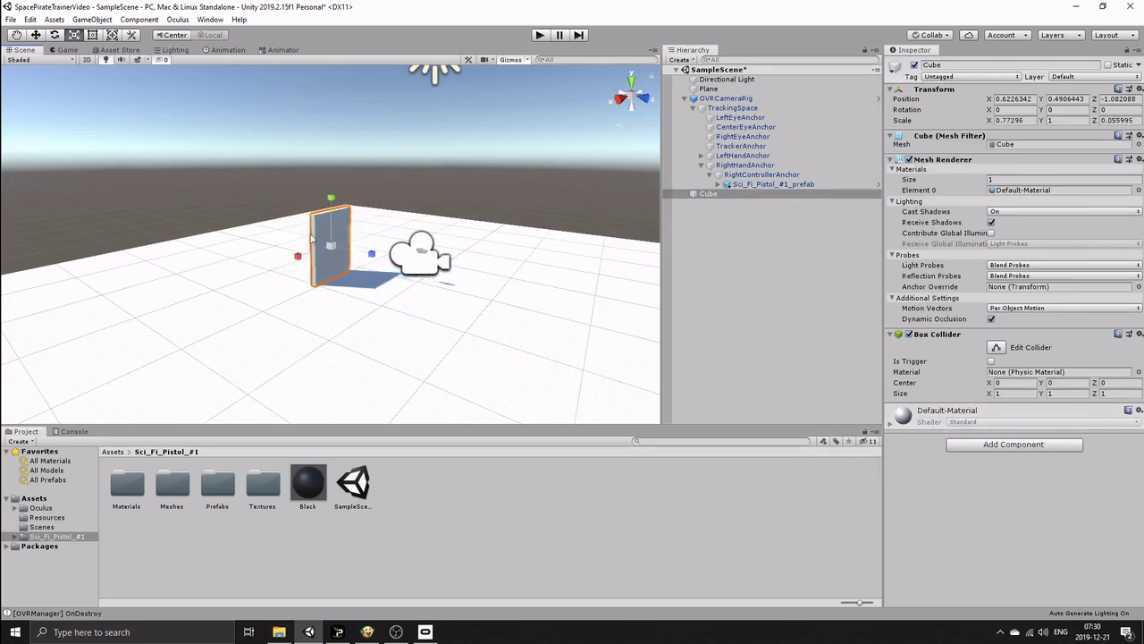
drag(332, 203, 331, 166)
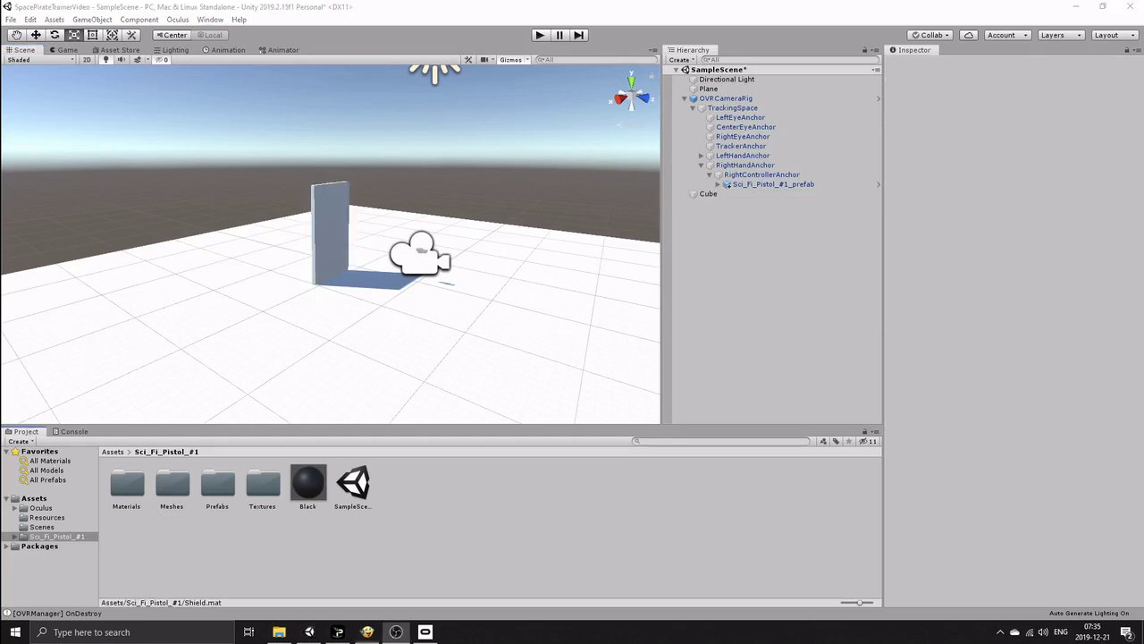
Create a new material named Shield in the Sci_Fi_Pistol_#1 folder
right_click(426, 503)
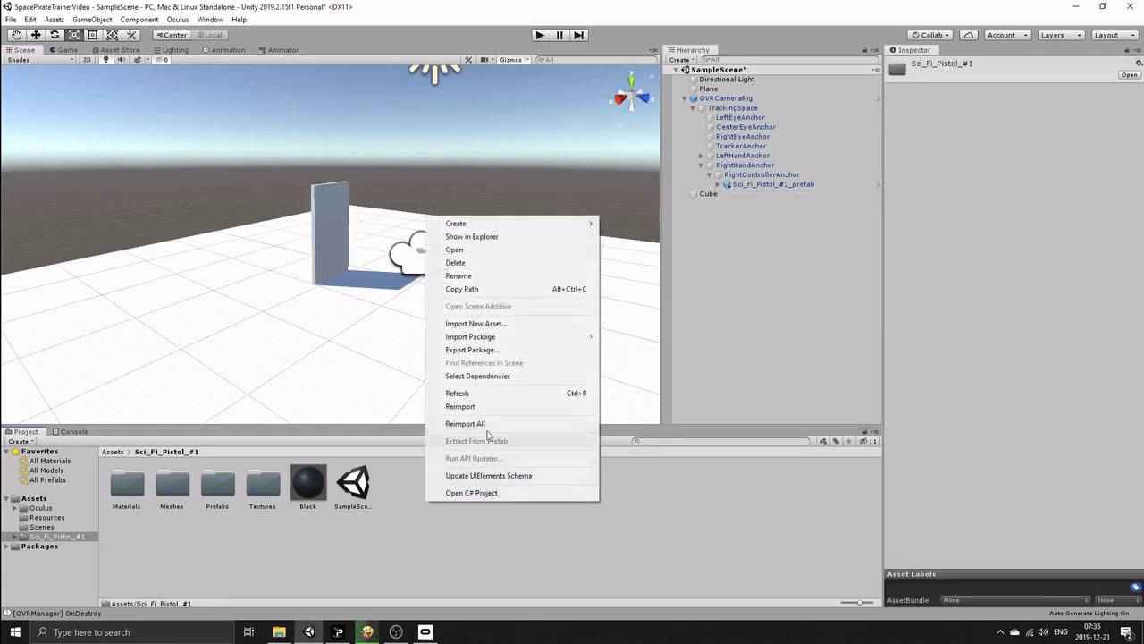
click(657, 343)
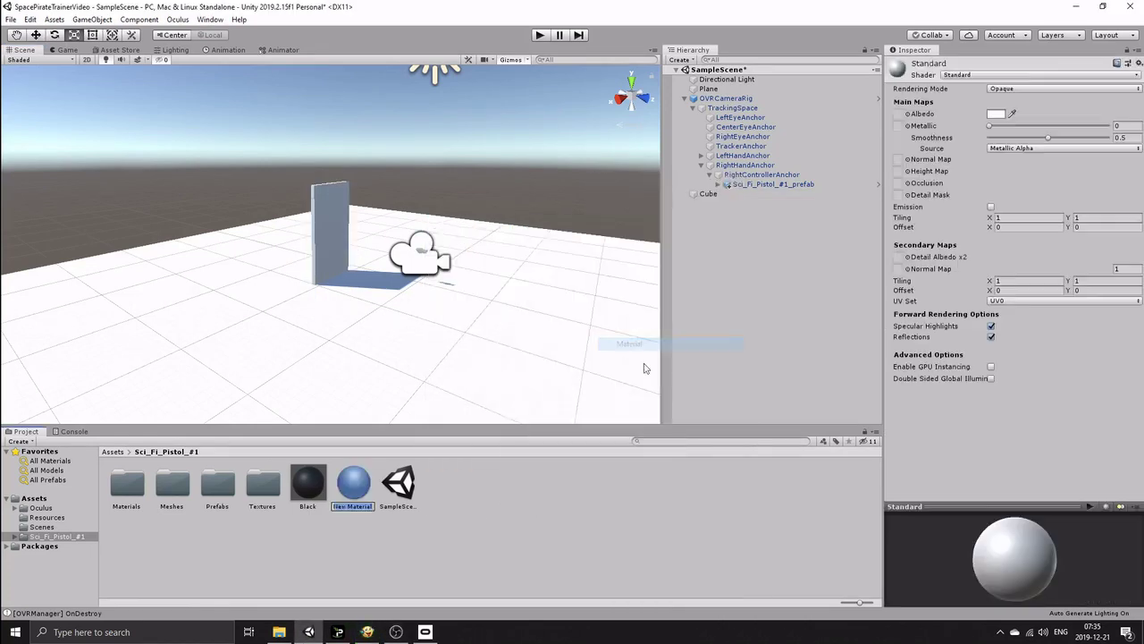
text(Shiel)
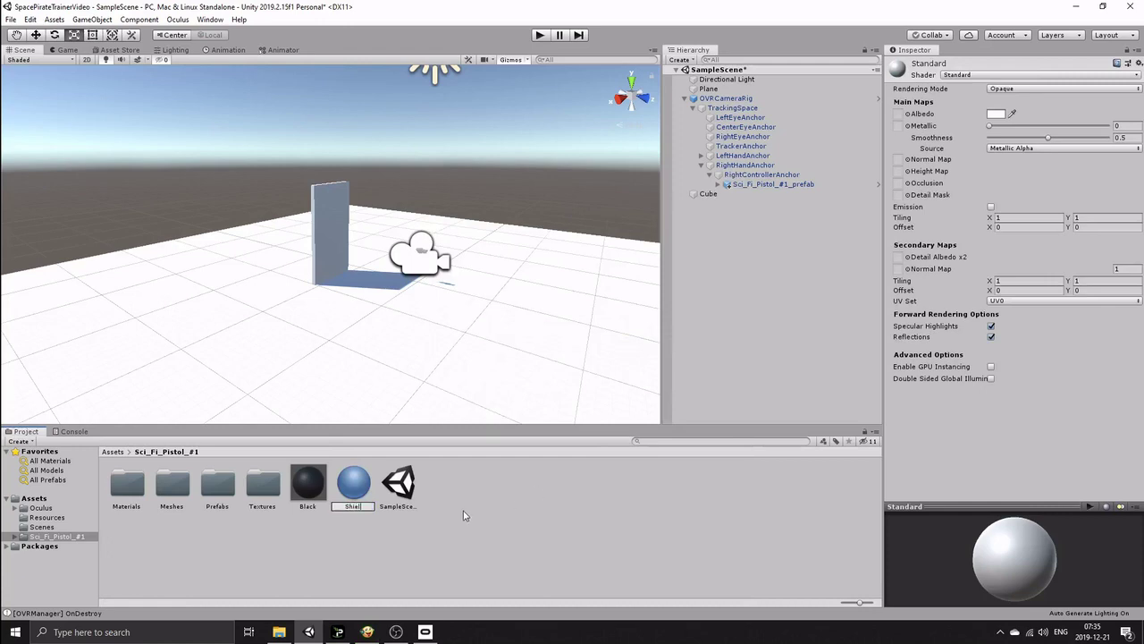
text(d)
key(Return)
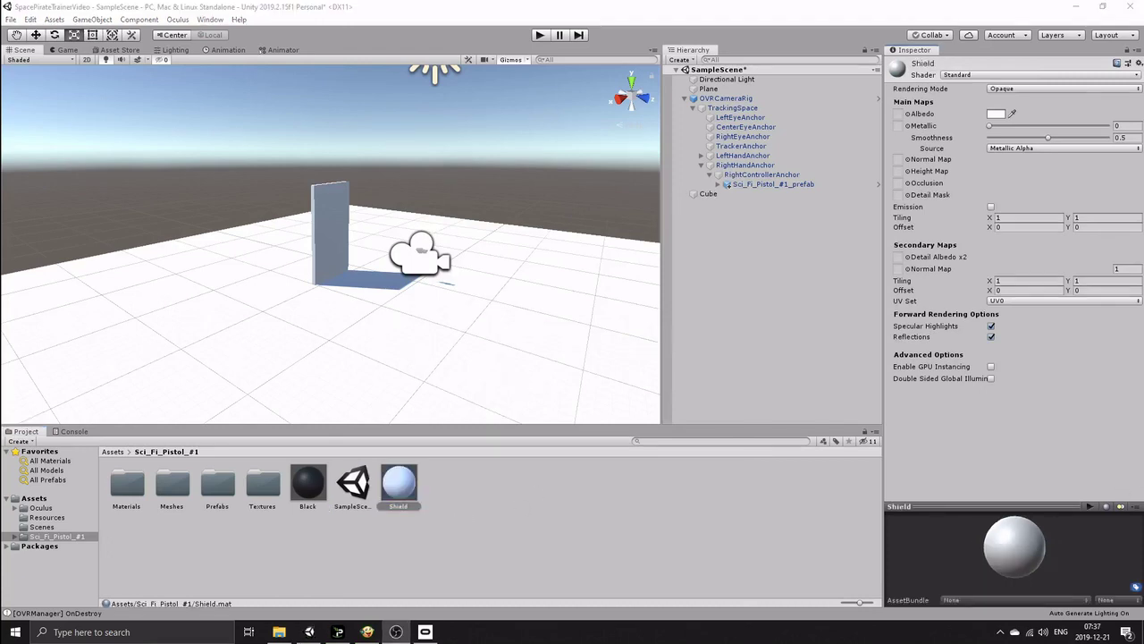
Set the Shield material's Rendering Mode to Transparent and its Albedo color to blue, 475AFF
click(402, 479)
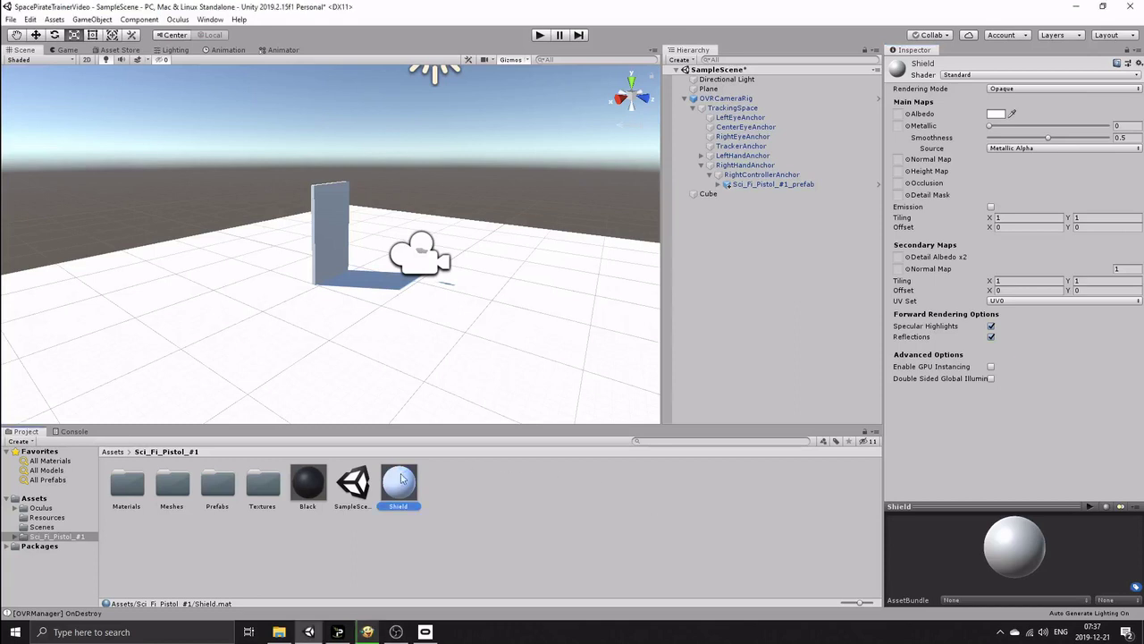
click(1016, 89)
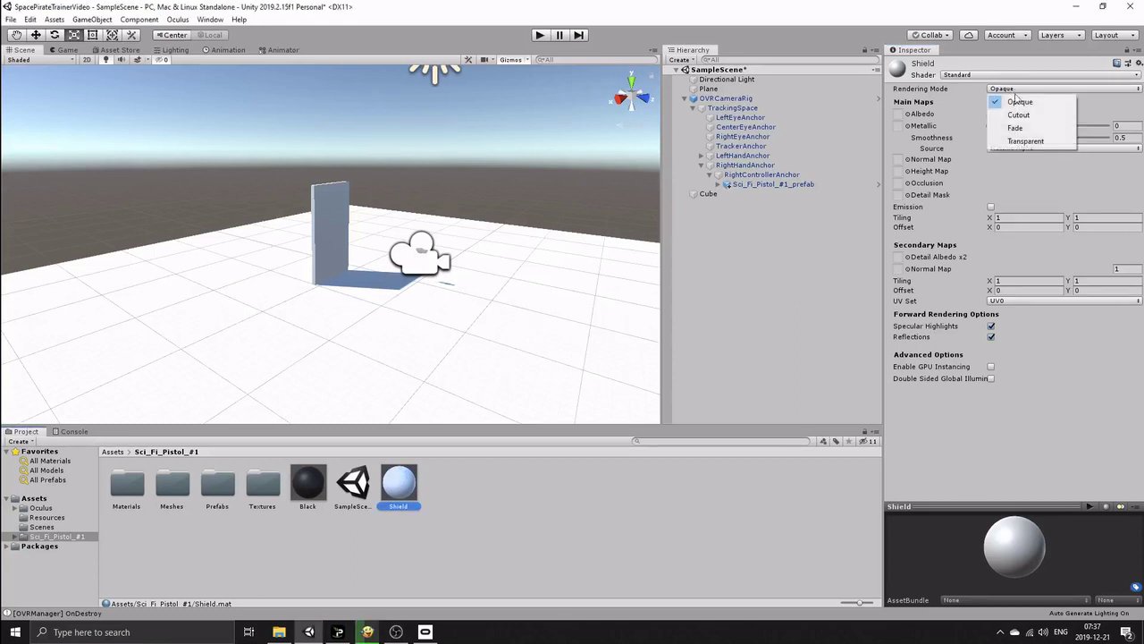
click(1018, 137)
click(996, 114)
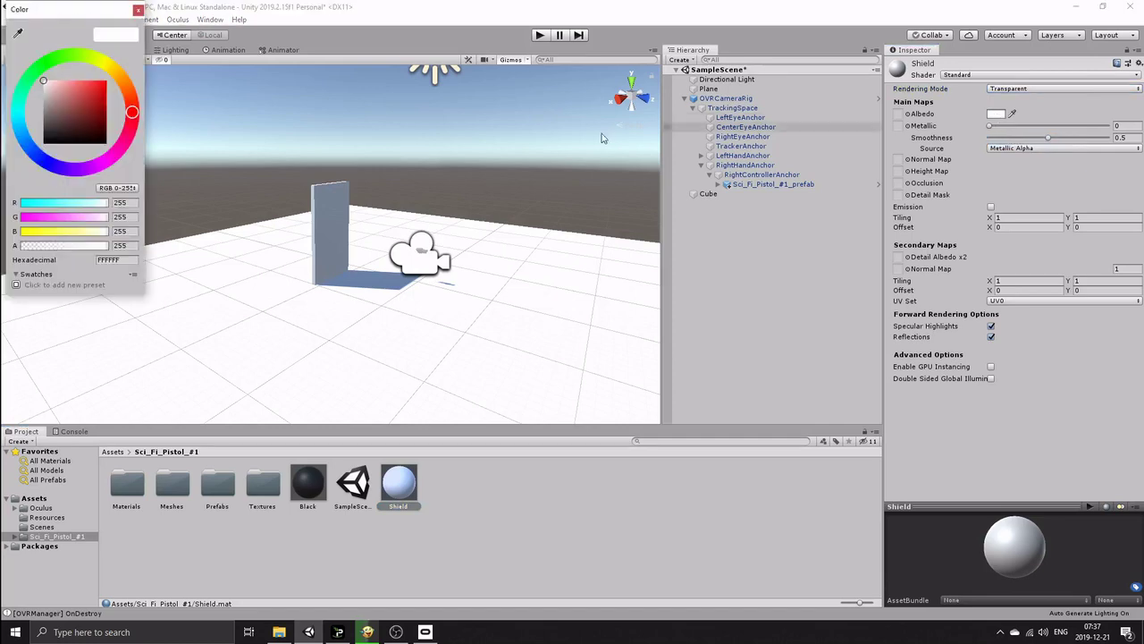
click(42, 162)
drag(82, 82, 90, 80)
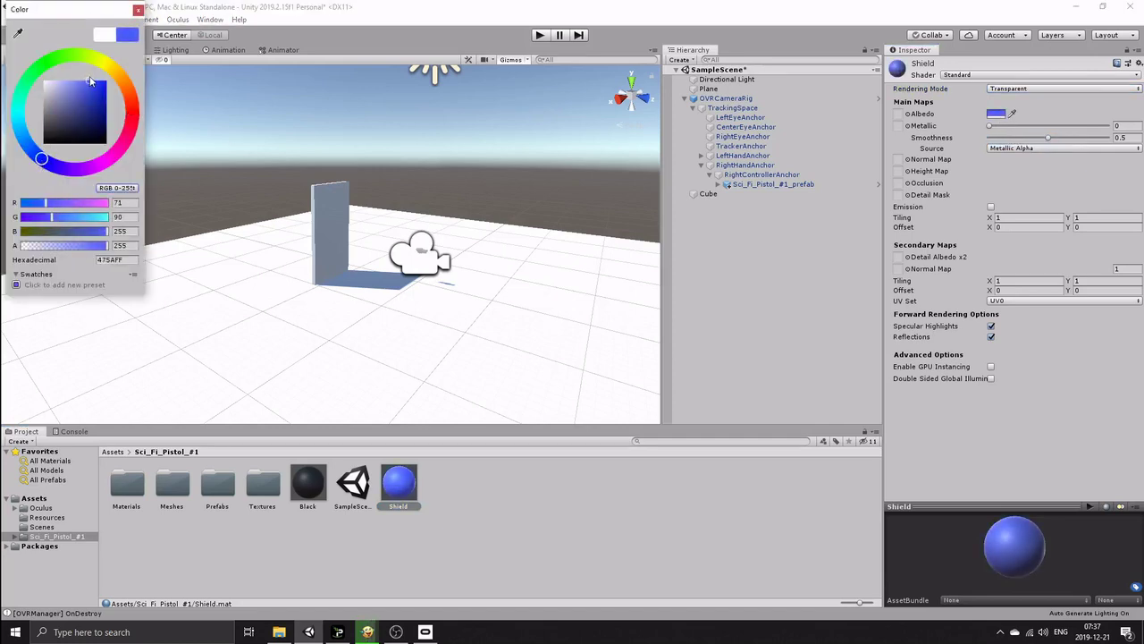
click(137, 11)
Apply the Shield material to the upright cube in the scene
click(511, 530)
click(397, 487)
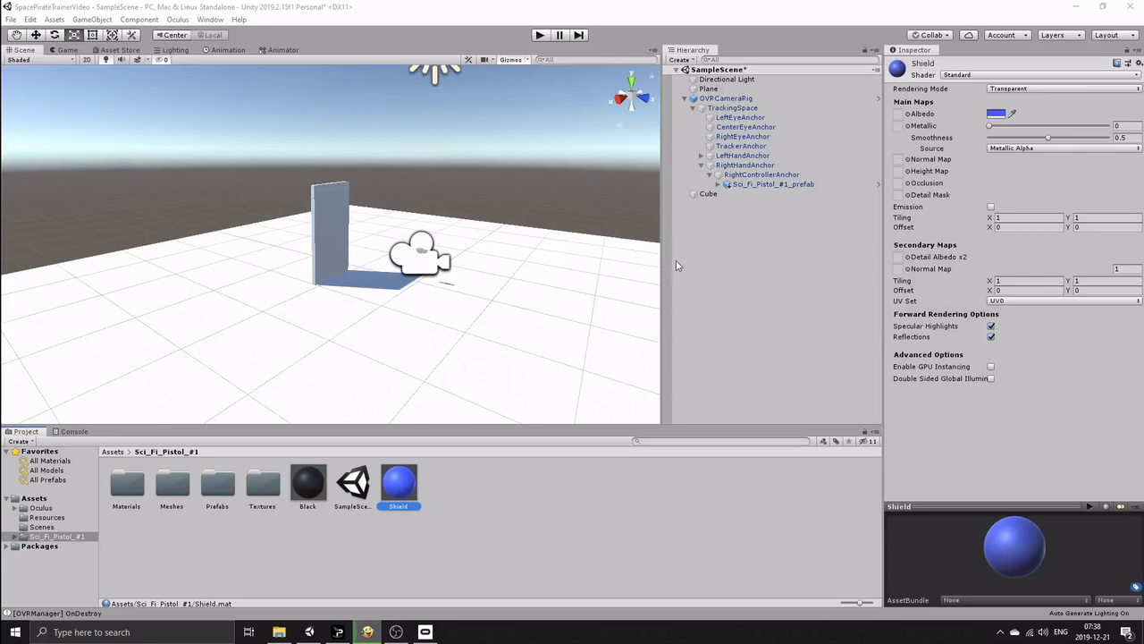
drag(401, 482, 341, 224)
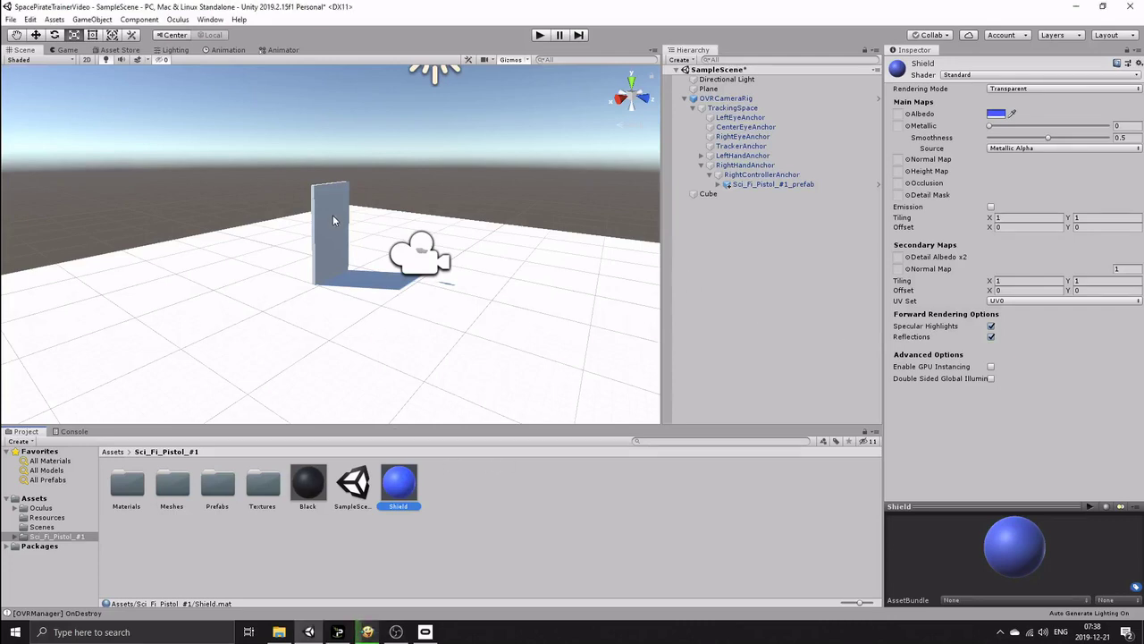
drag(403, 487, 338, 225)
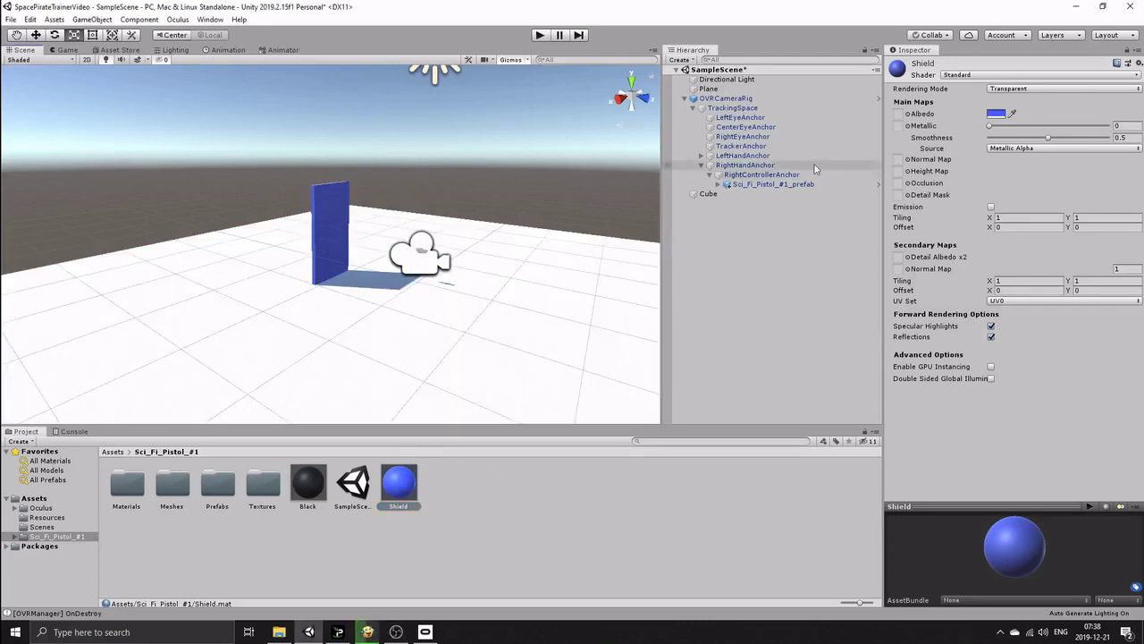
Lower the alpha of the Shield material's Albedo color to make it semi-transparent
click(992, 114)
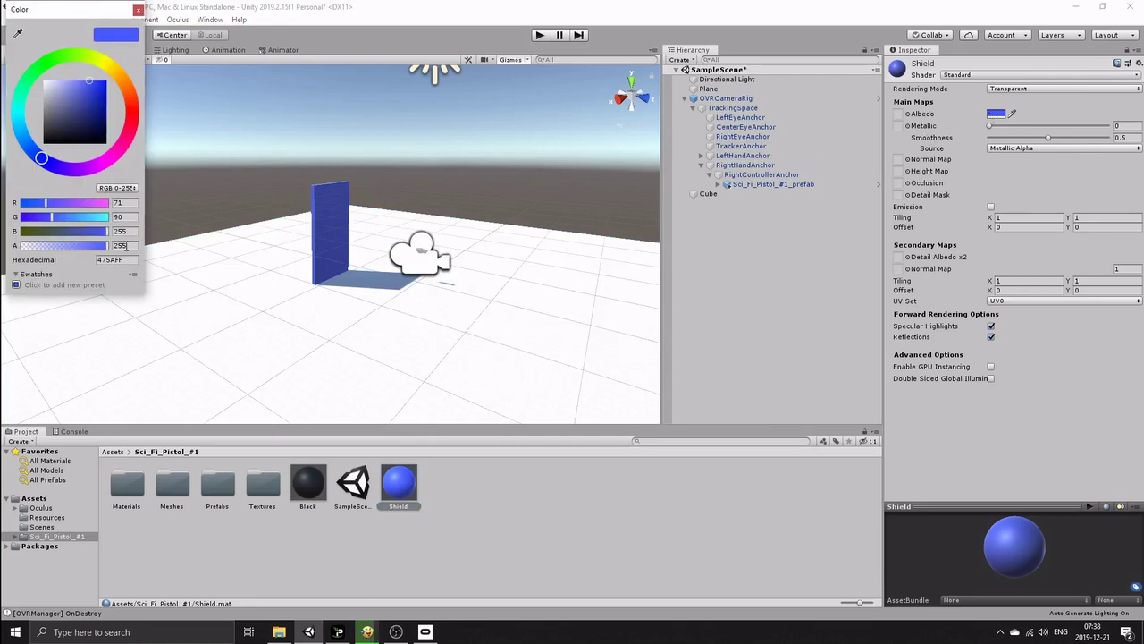
drag(108, 249, 79, 251)
drag(49, 249, 52, 249)
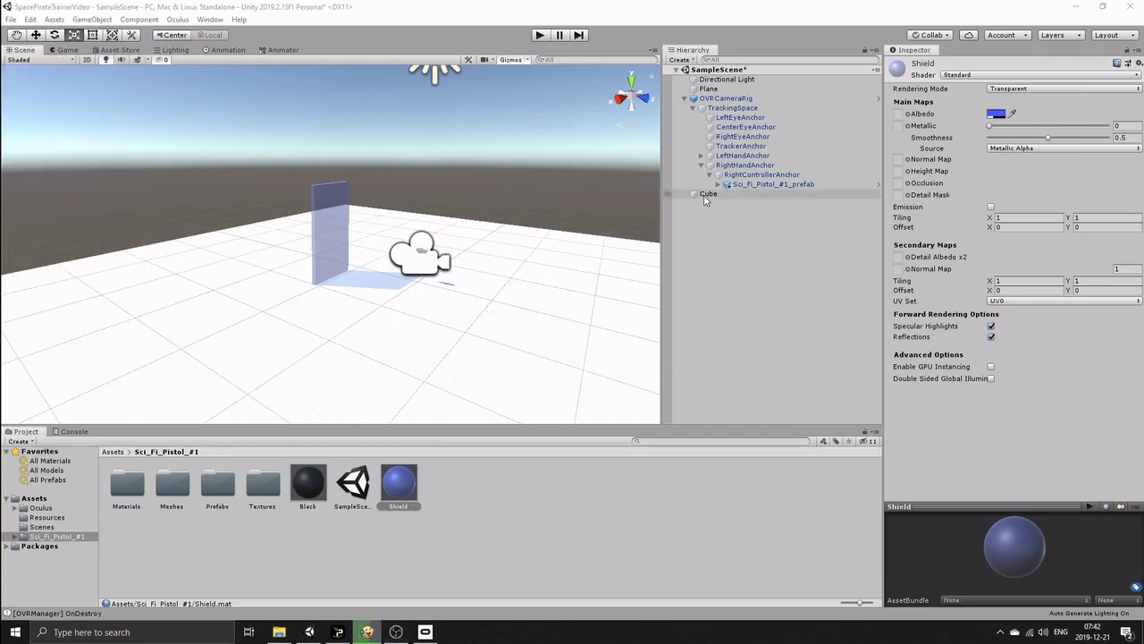
Make the cube a child of RightControllerAnchor and set its local position to 0 on the X, Y and Z axes
drag(703, 195, 739, 189)
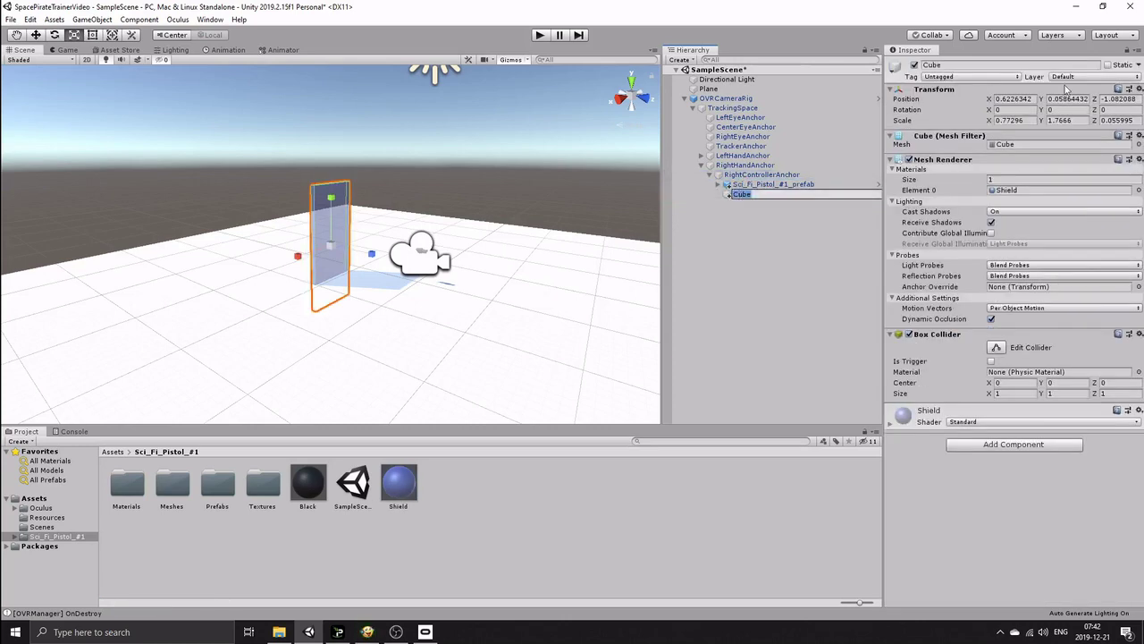
click(1015, 98)
text(0)
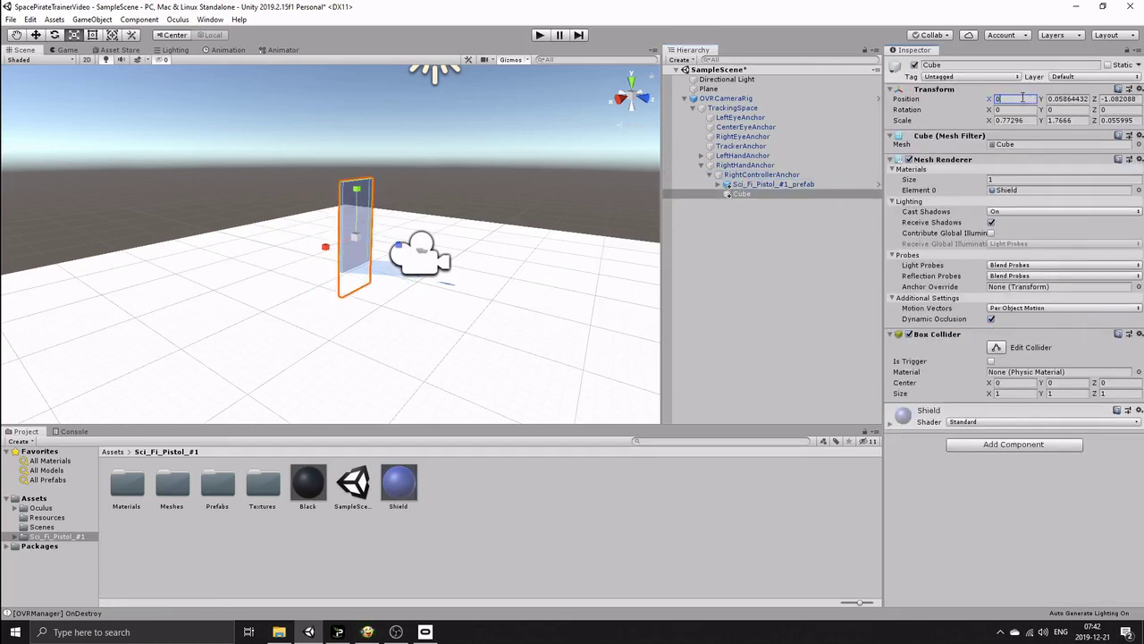
key(Tab)
text(0)
click(1121, 100)
text(0)
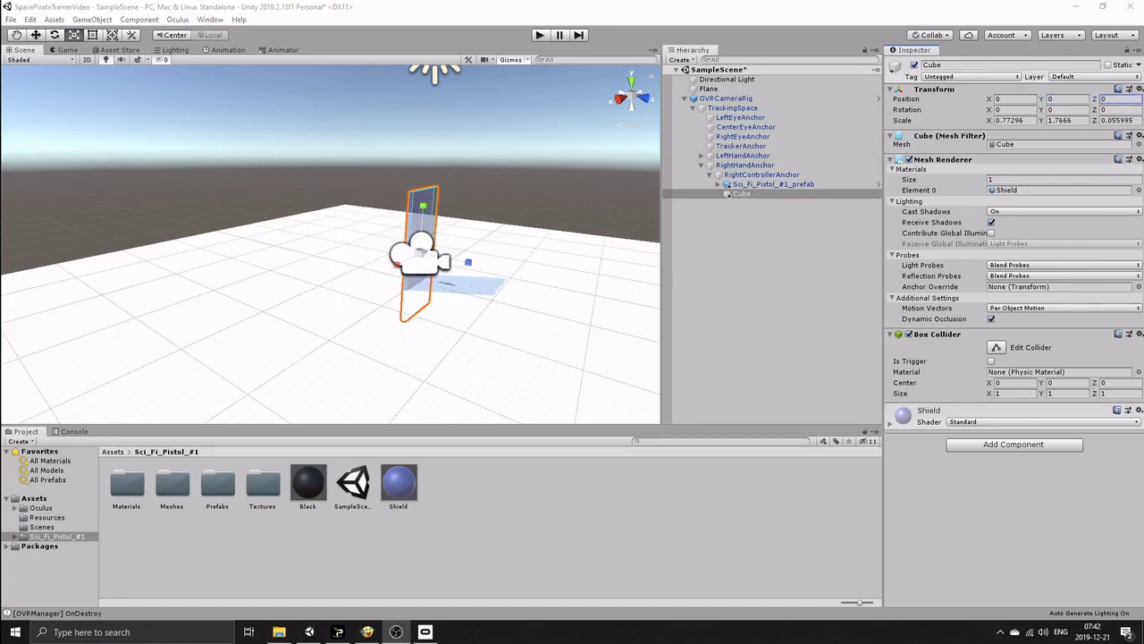
Rename the cube under RightControllerAnchor to Shield
click(367, 632)
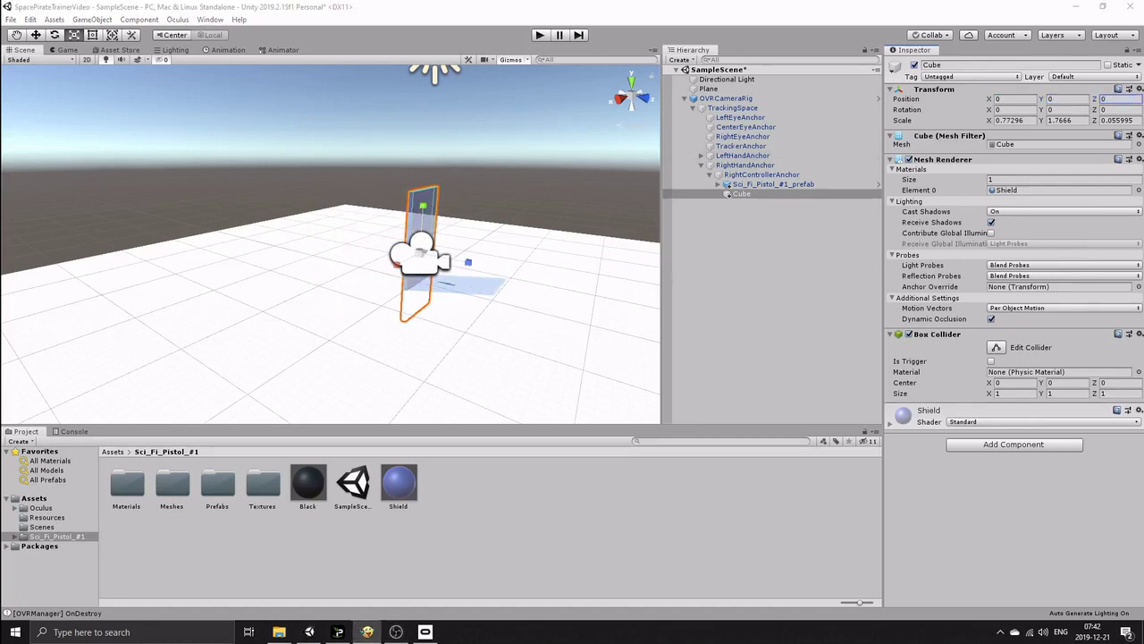
click(742, 194)
click(742, 194)
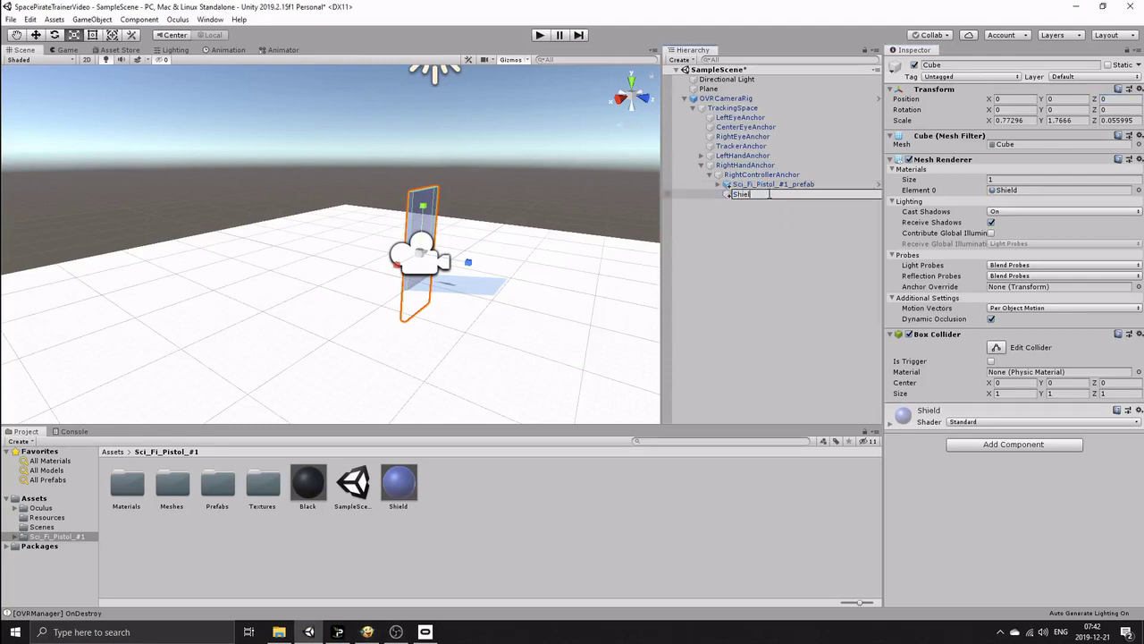
click(763, 248)
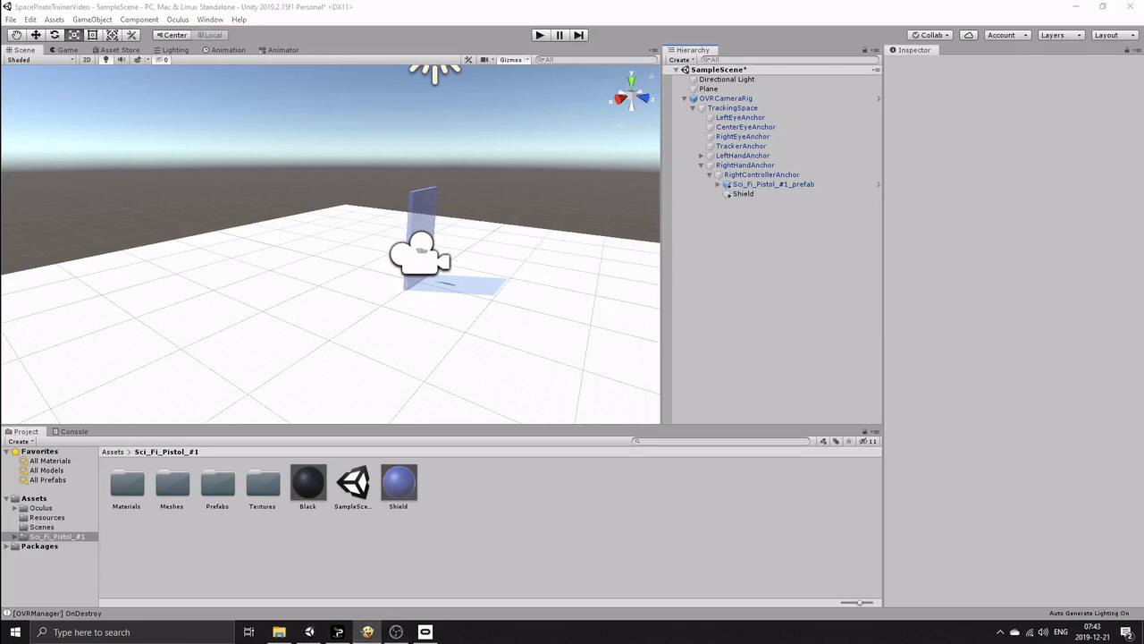
Rename the pistol prefab object under RightControllerAnchor to Gun
double_click(774, 184)
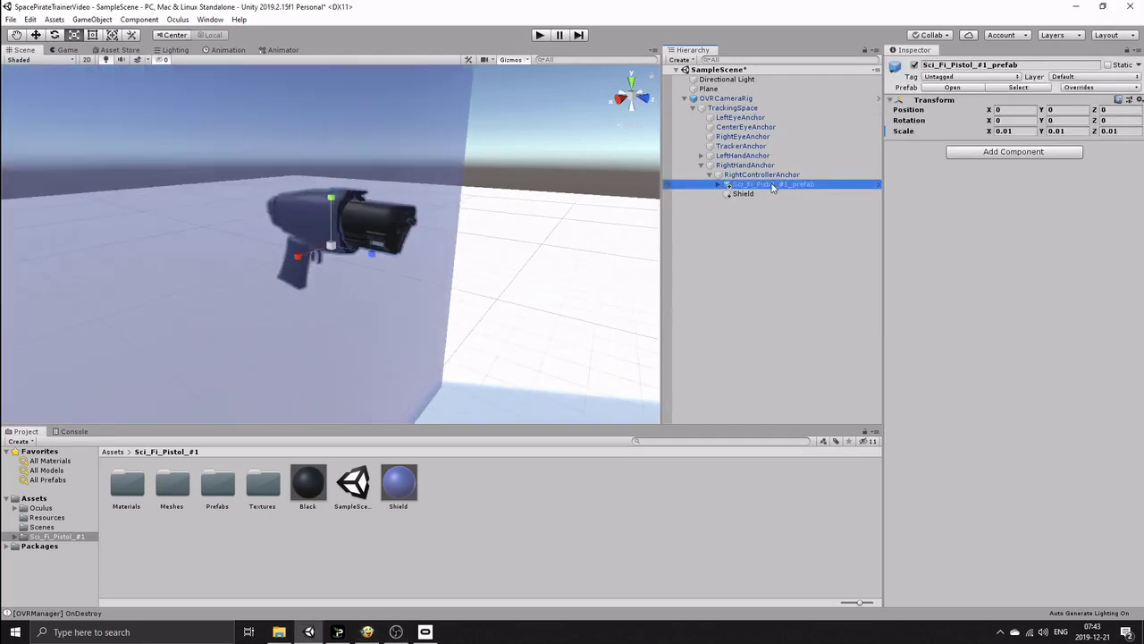
right_click(773, 186)
click(814, 224)
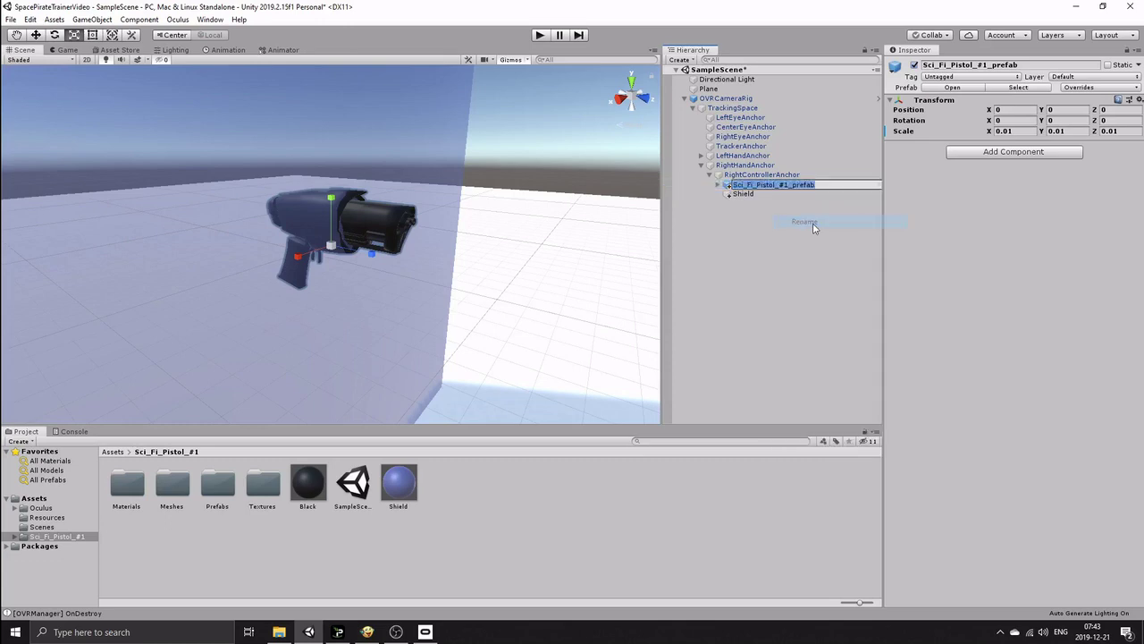
text(Gun)
click(814, 229)
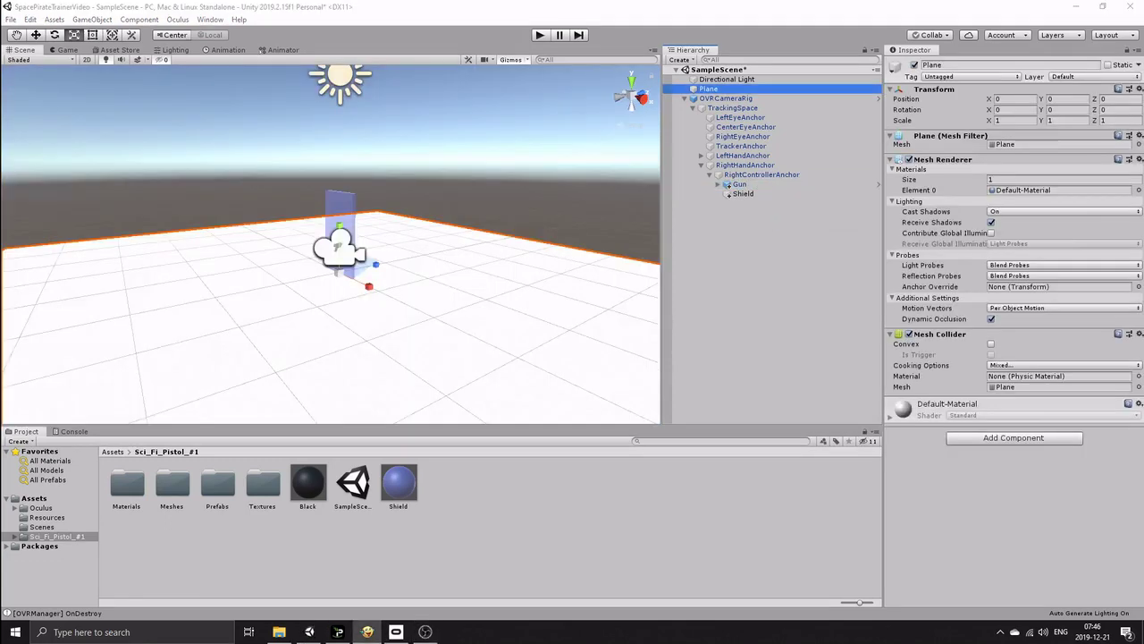
Add a cube as a child of the Shield object
click(738, 197)
right_click(740, 194)
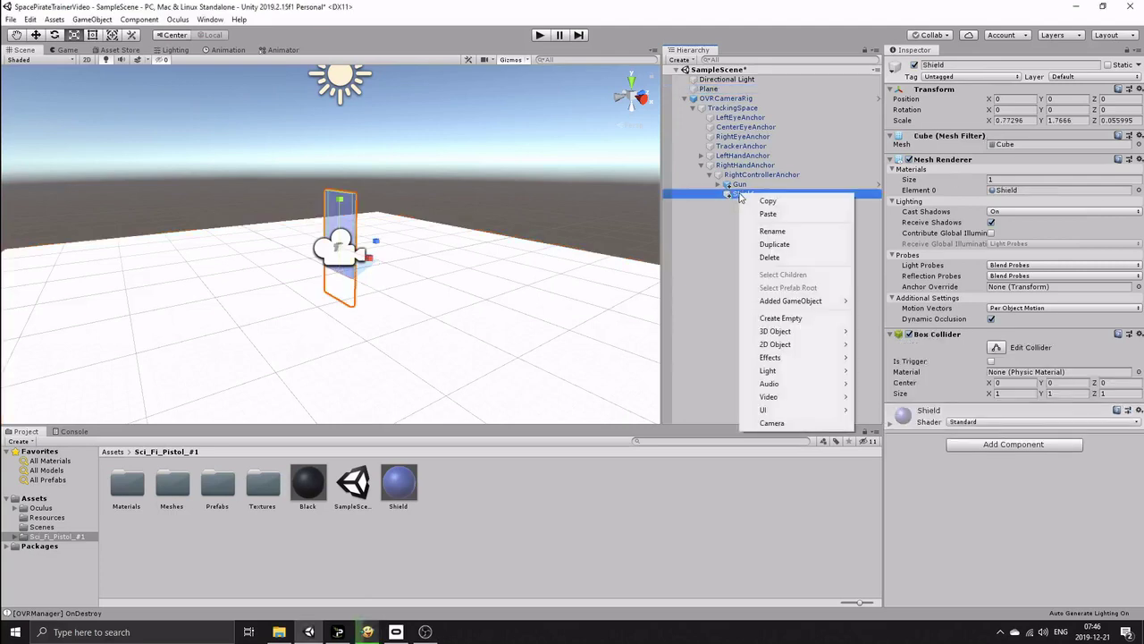
mouse_move(808, 333)
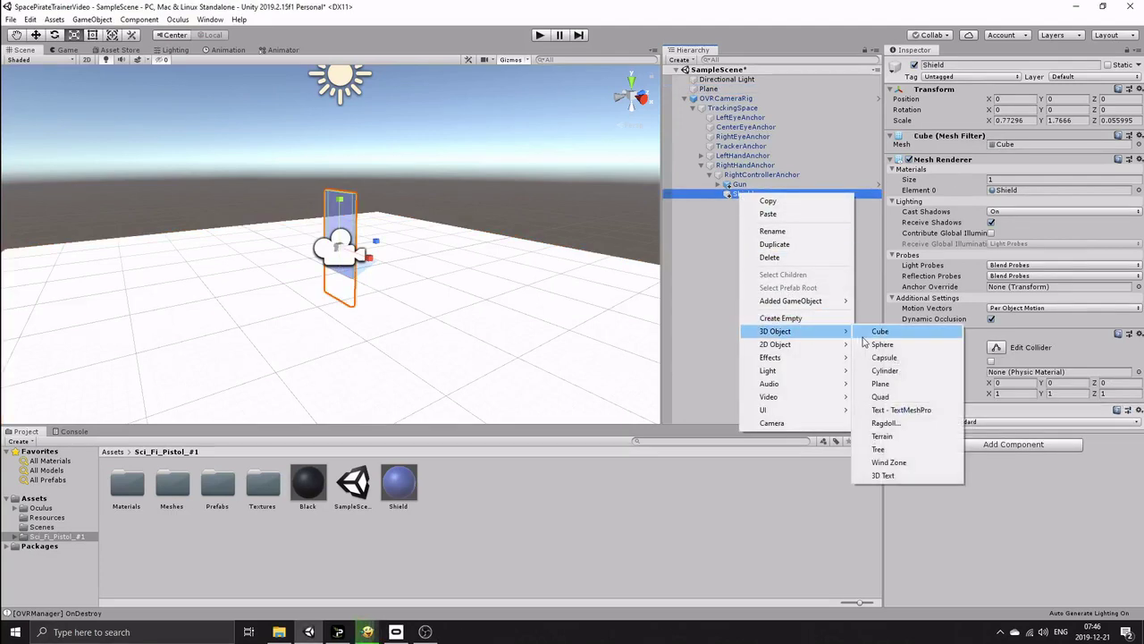
click(895, 333)
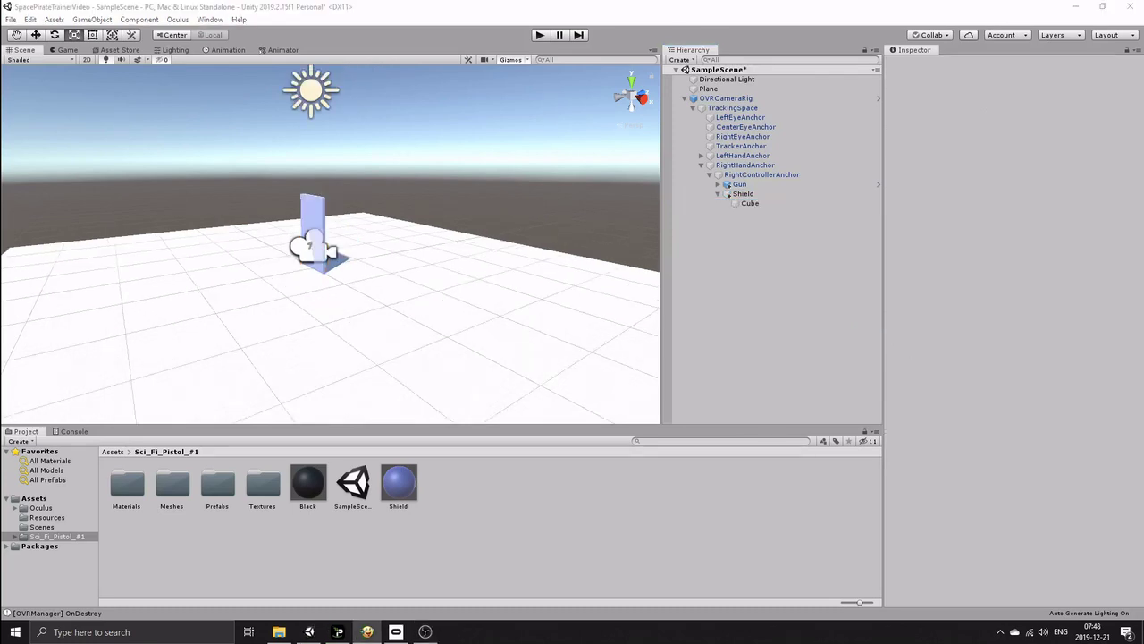
Shape Shield's child cube into a thin bar, scaled about 0.036 × 0.012 × 3.16, and tilt it about -6° on X
double_click(749, 203)
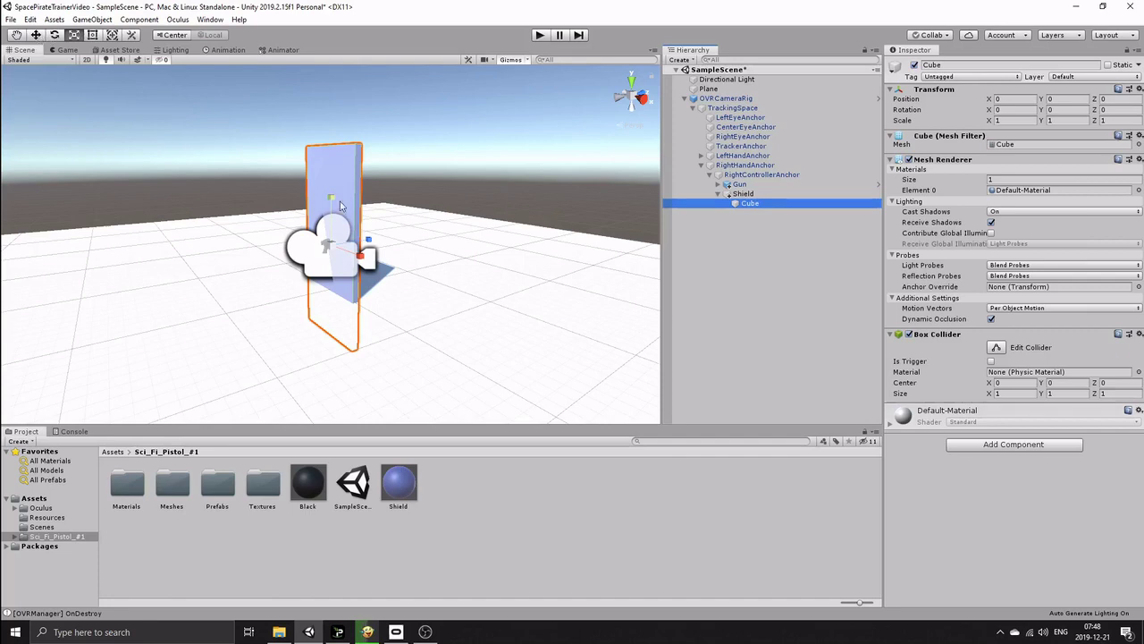
drag(340, 206, 291, 268)
scroll(386, 275, up, 12)
scroll(360, 266, down, 6)
click(55, 35)
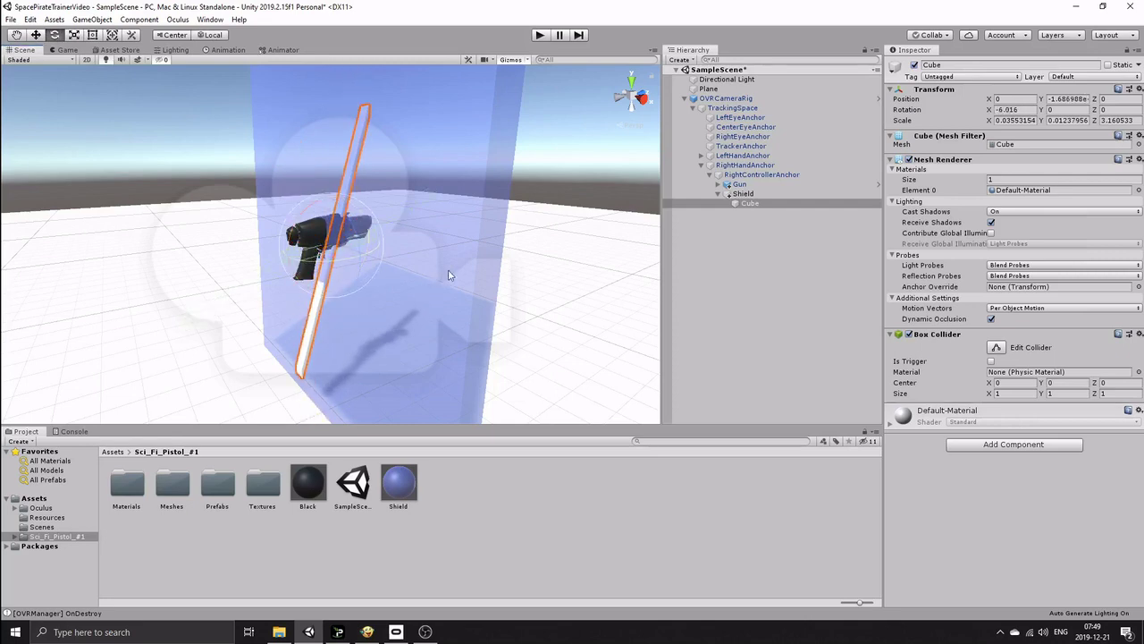
Move the thin bar back towards the pistol's grip, to about -1.38 on Z
right_drag(450, 274, 438, 275)
middle_drag(437, 275, 282, 254)
click(38, 36)
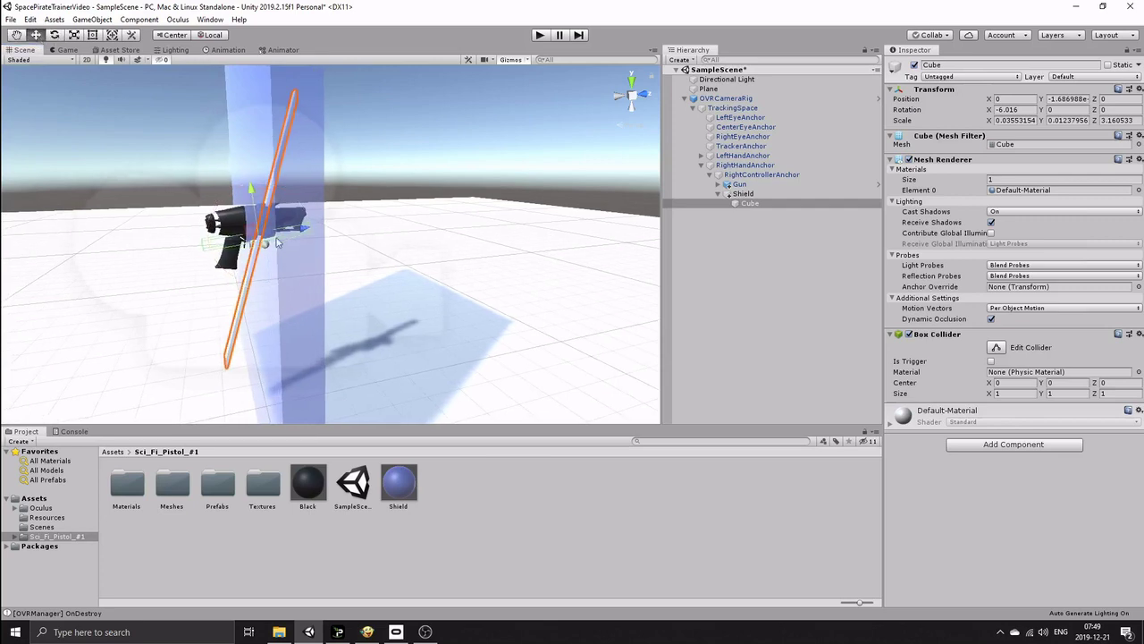
drag(302, 230, 264, 233)
middle_drag(338, 234, 322, 215)
Shrink the bar to a scale of about 0.01 on Y and 1.71 on Z
click(75, 35)
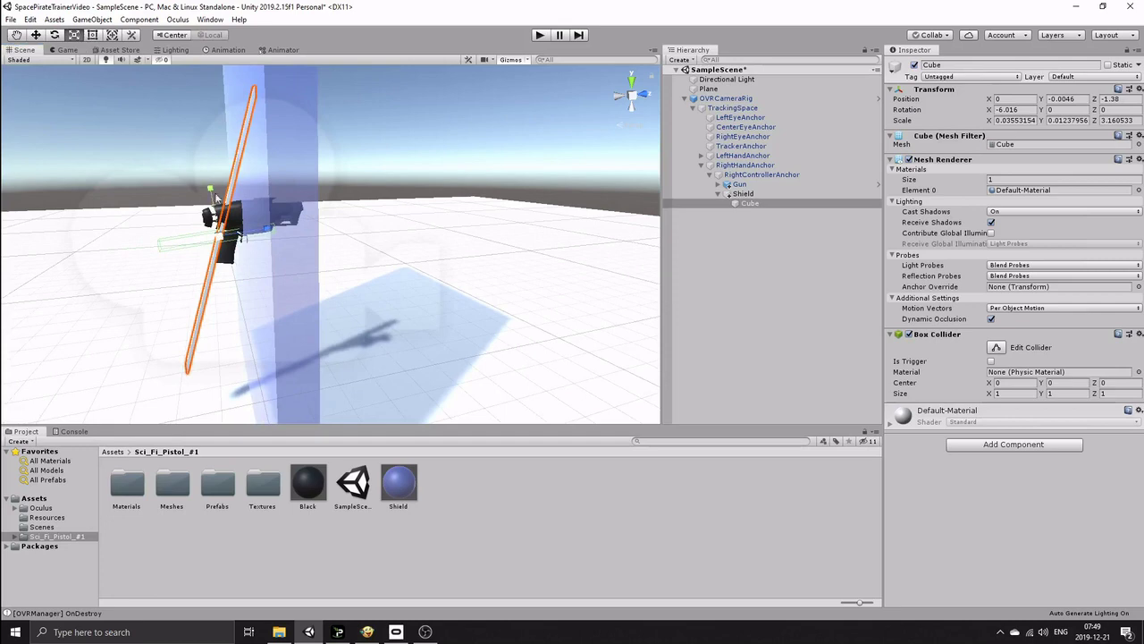
drag(216, 198, 245, 232)
middle_drag(308, 239, 267, 232)
Shift the bar forward along the pistol's grip to -1 on Z and check its placement
click(36, 36)
middle_drag(189, 232, 226, 243)
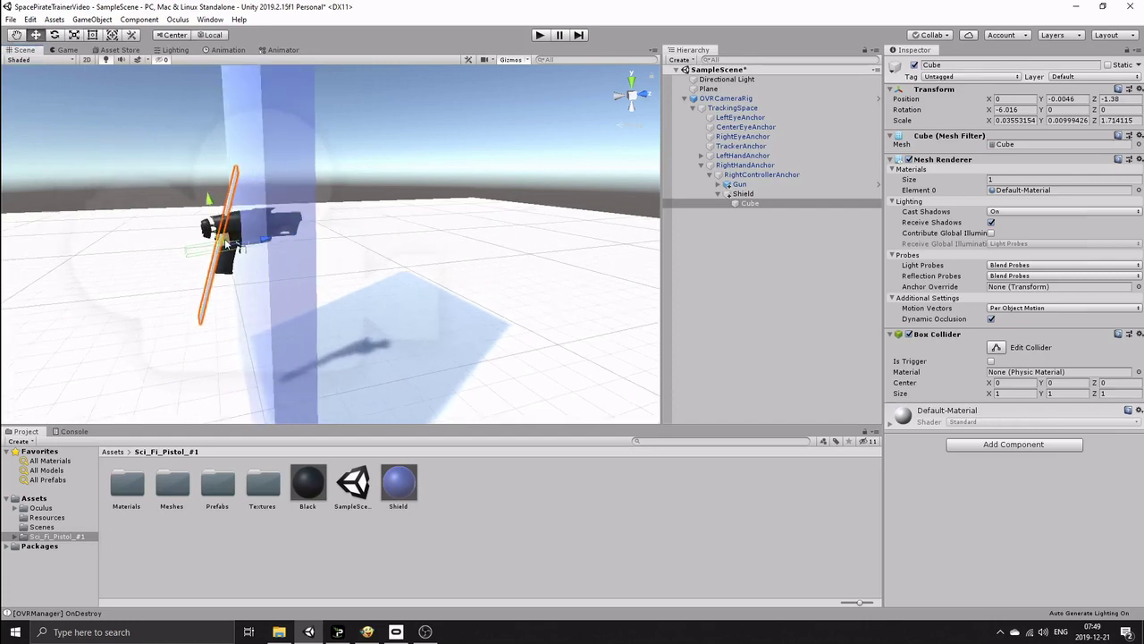
drag(265, 242, 280, 241)
scroll(286, 260, down, 5)
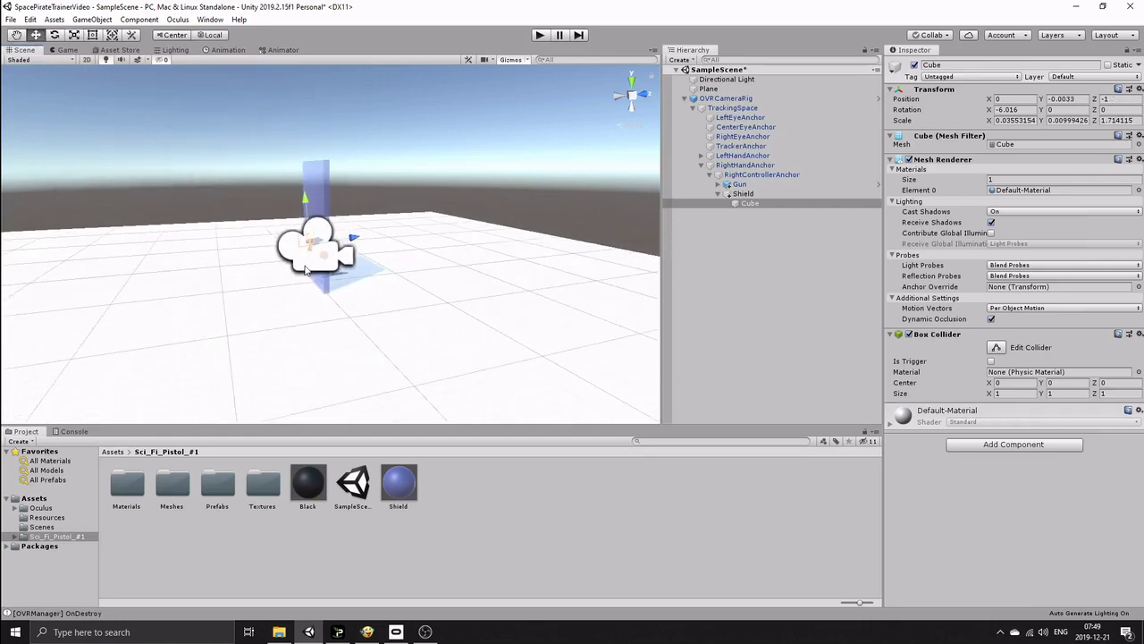
middle_drag(319, 268, 187, 211)
scroll(416, 270, up, 8)
middle_drag(330, 217, 220, 330)
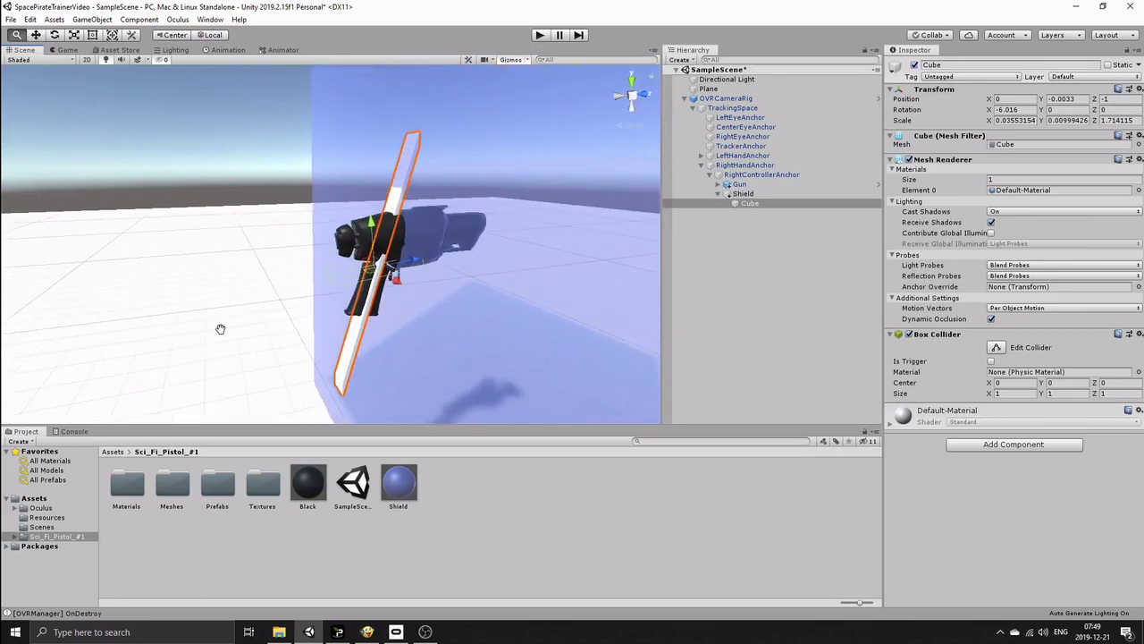
middle_drag(388, 310, 303, 309)
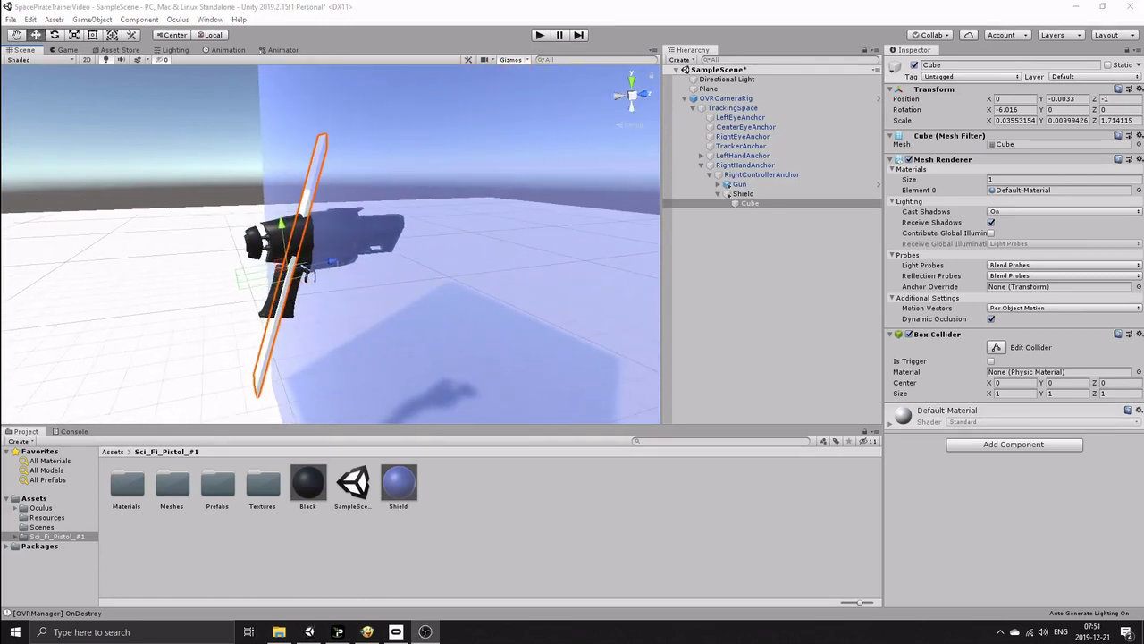
Deactivate the Shield object so that only the gun shows on the right controller
click(742, 194)
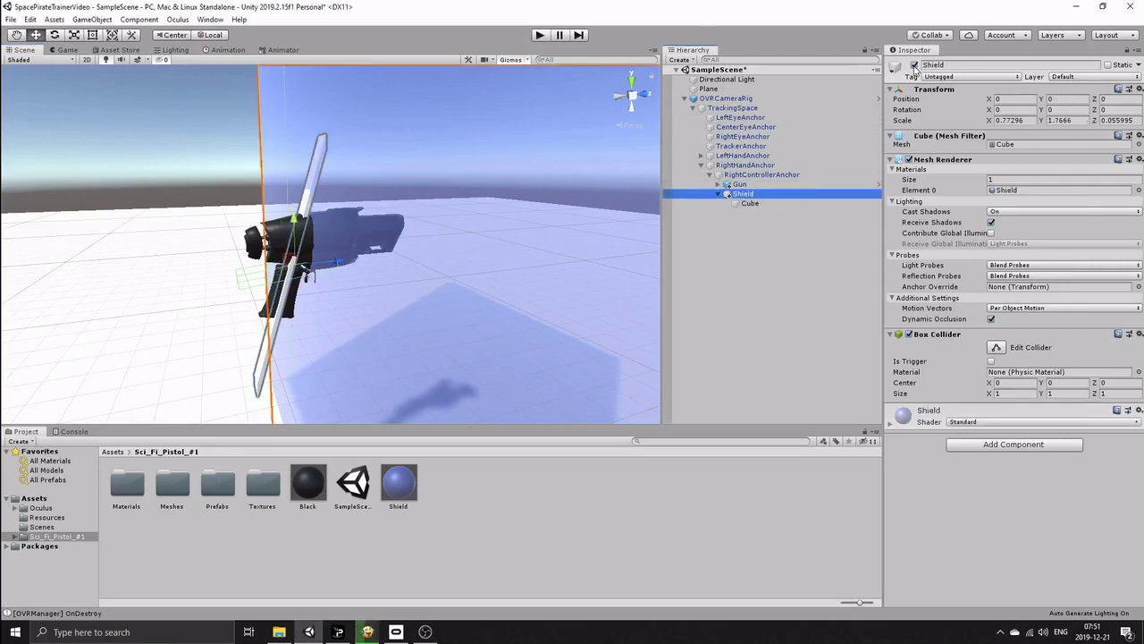
click(914, 65)
scroll(524, 241, down, 4)
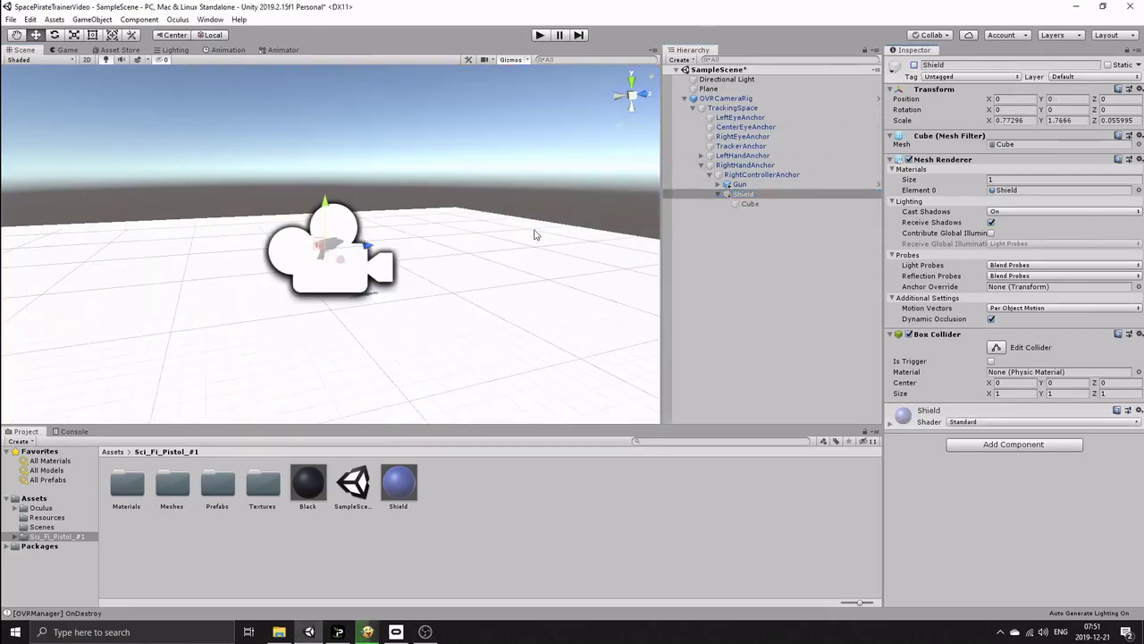
scroll(535, 235, up, 4)
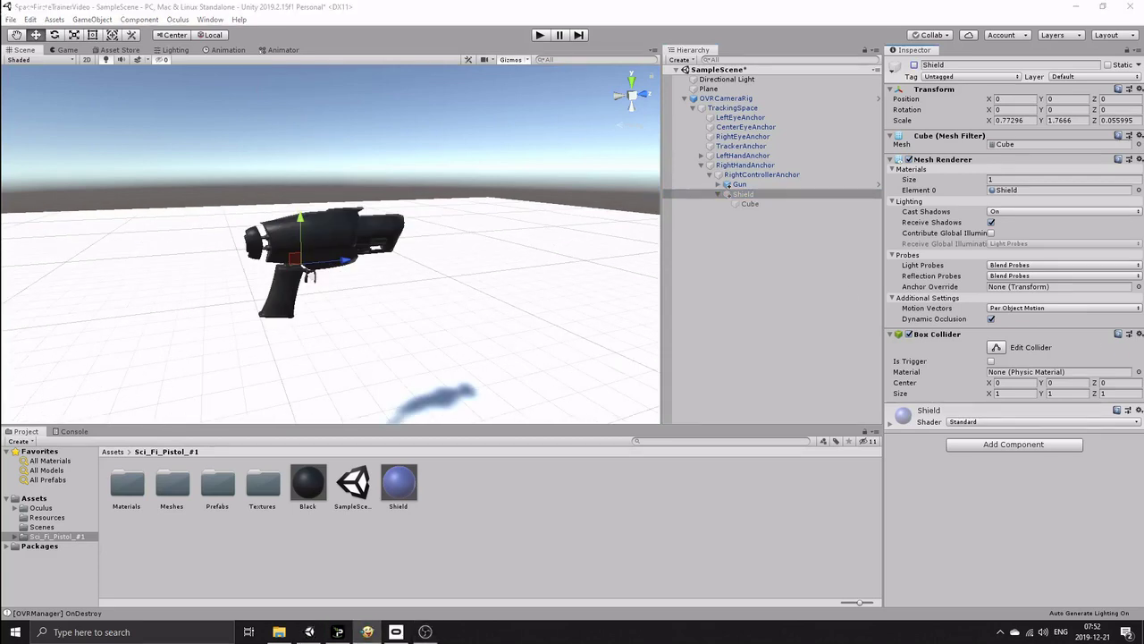
Create a new script named SwitchGunAndShield and add it to RightControllerAnchor
click(755, 175)
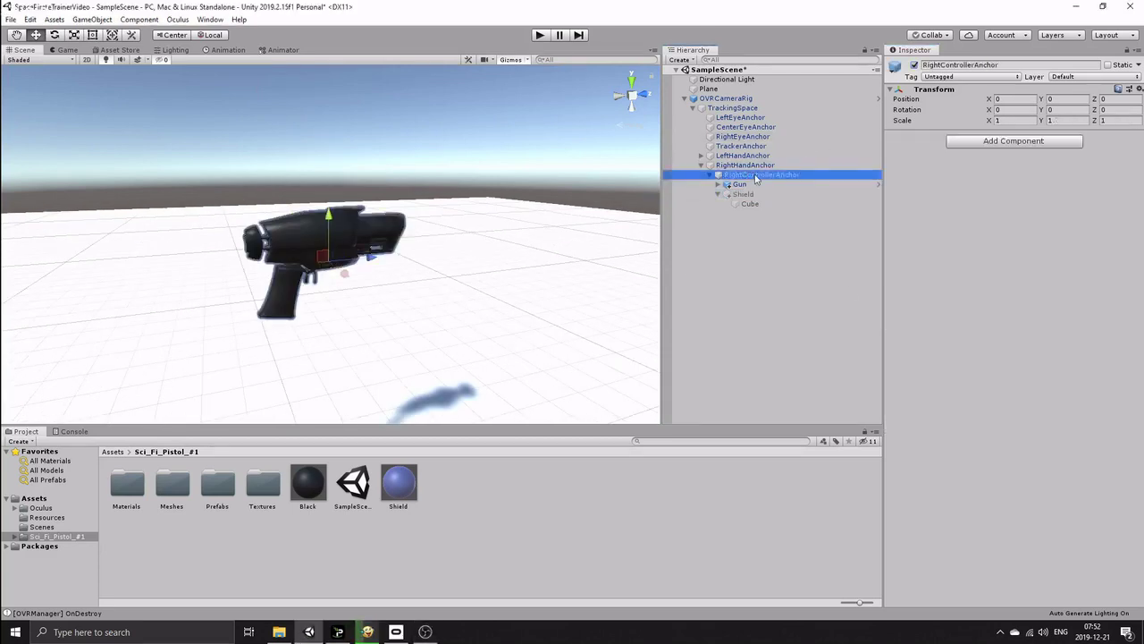
click(1013, 143)
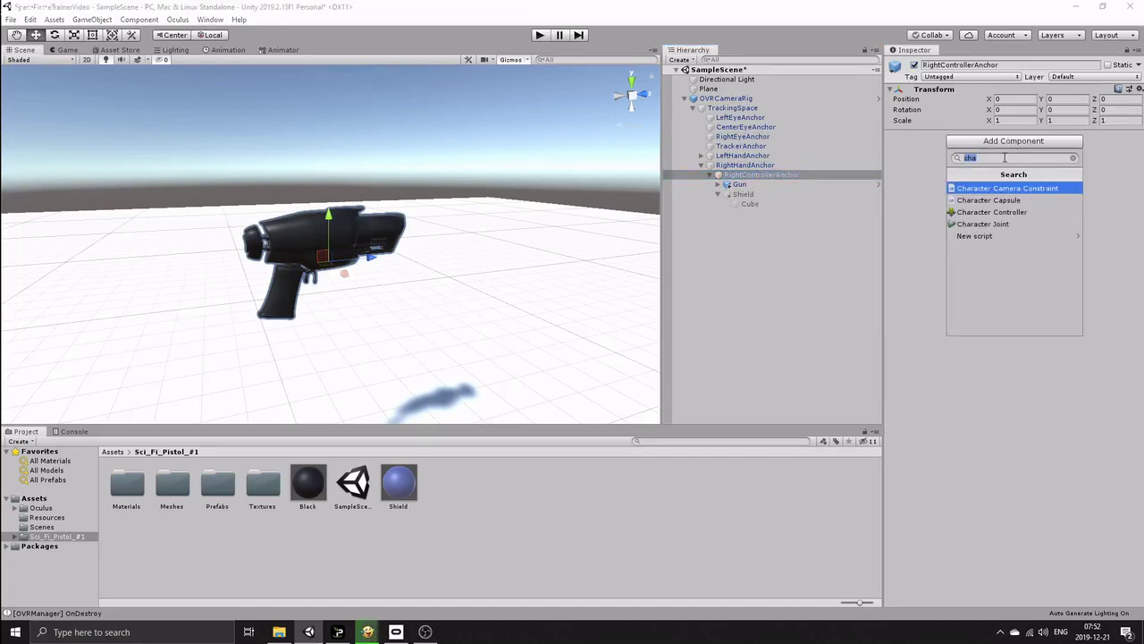
text(SwitchGunAndShield)
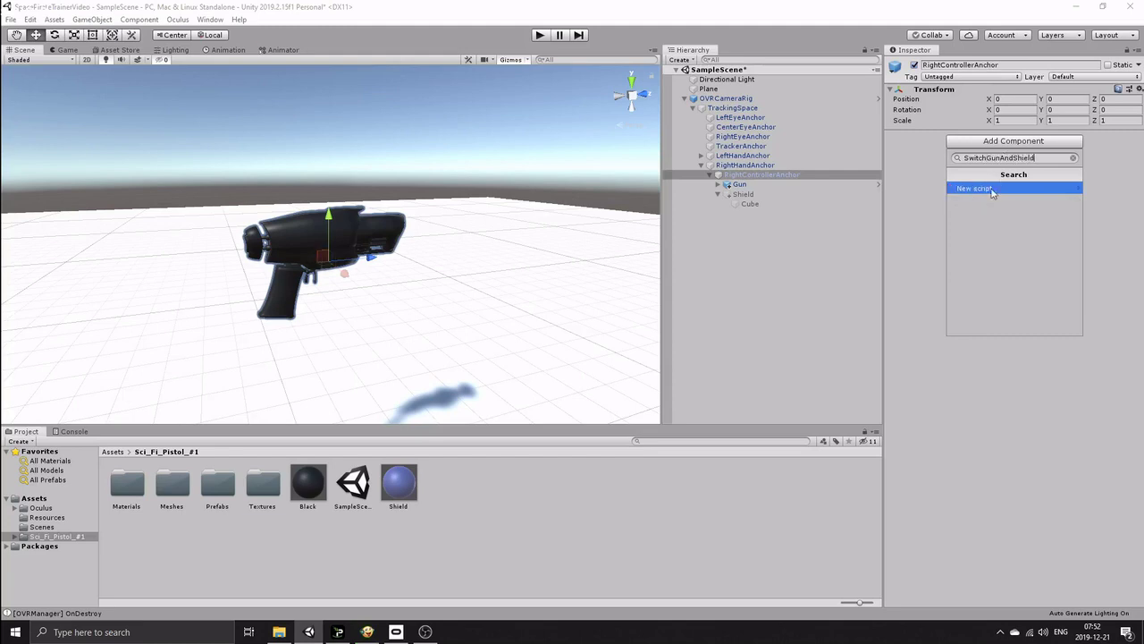
click(983, 188)
click(1013, 324)
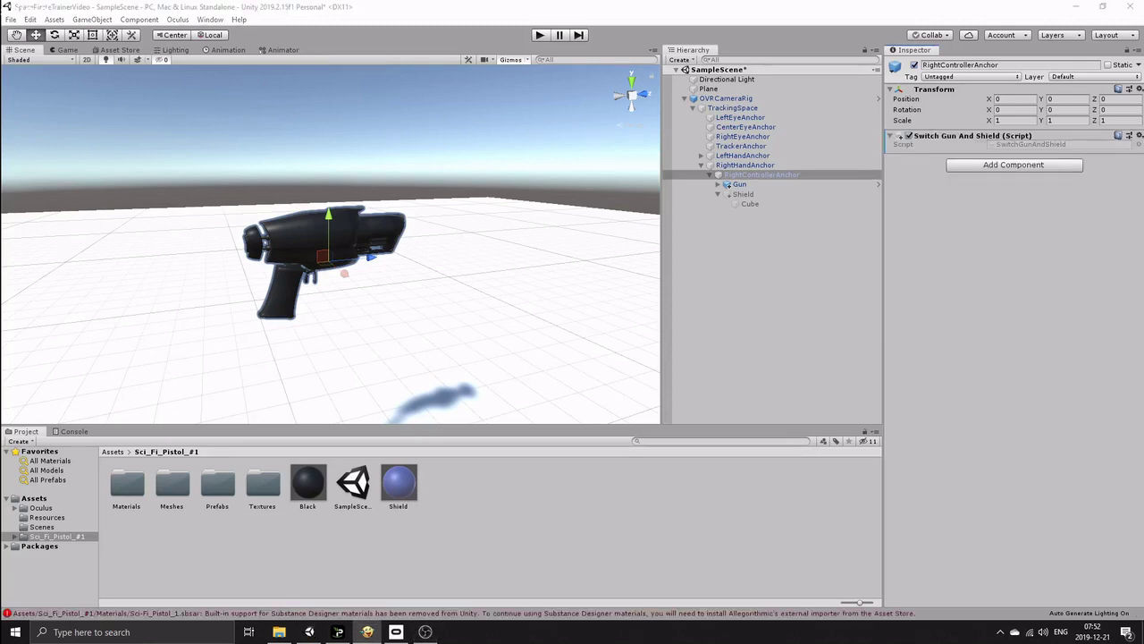
Open the SwitchGunAndShield script in Visual Studio and read through its CheckIfSwitch code
click(1017, 146)
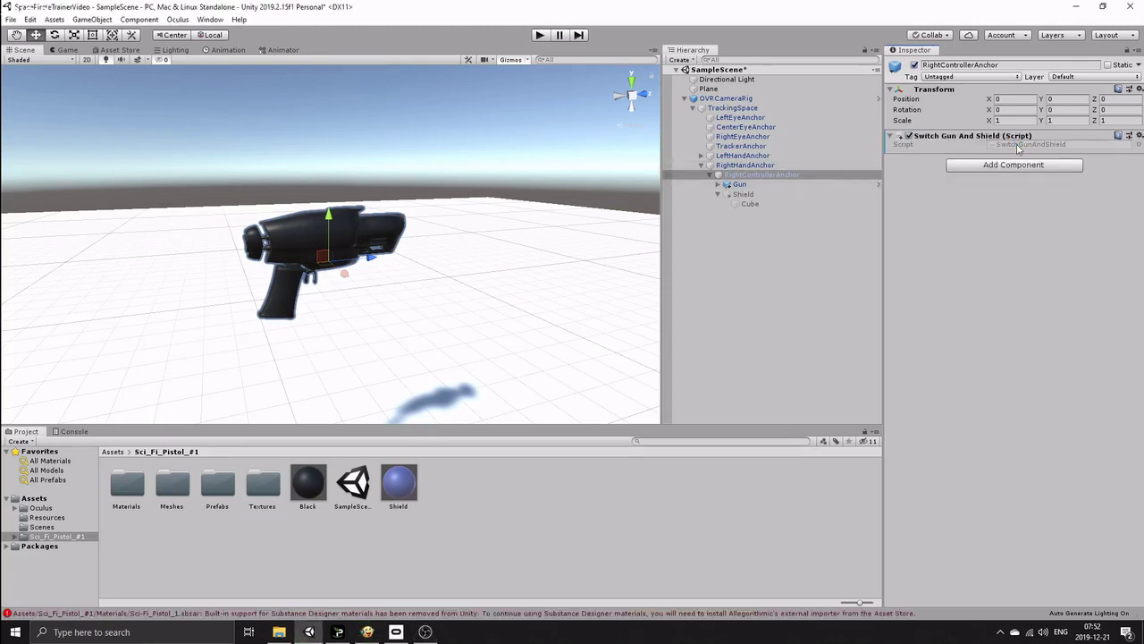
double_click(1018, 146)
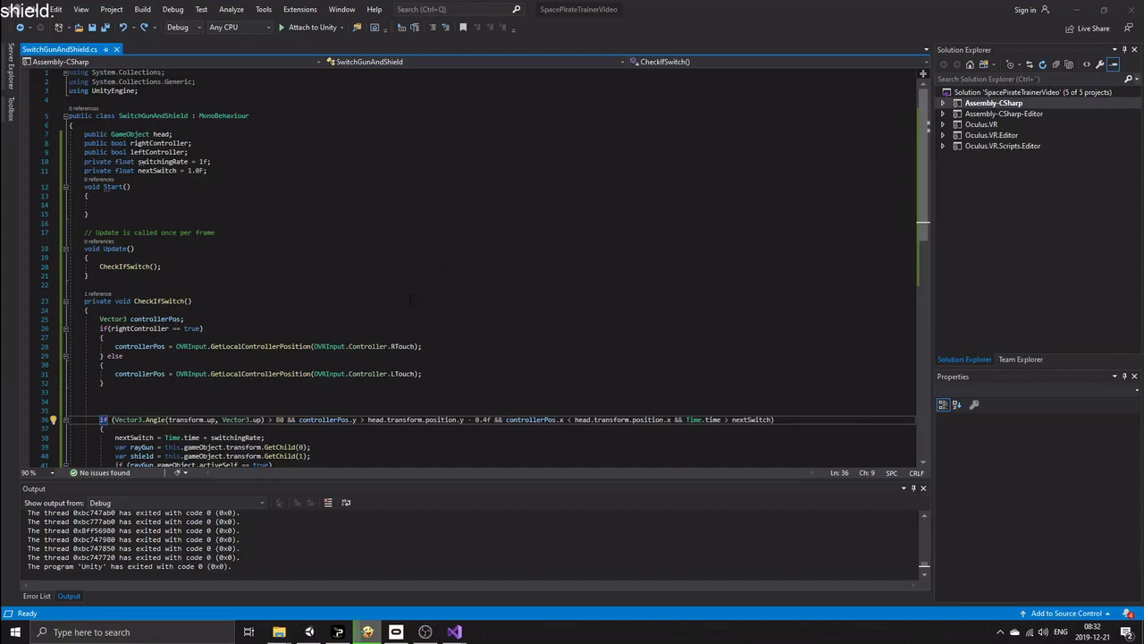
scroll(411, 300, down, 7)
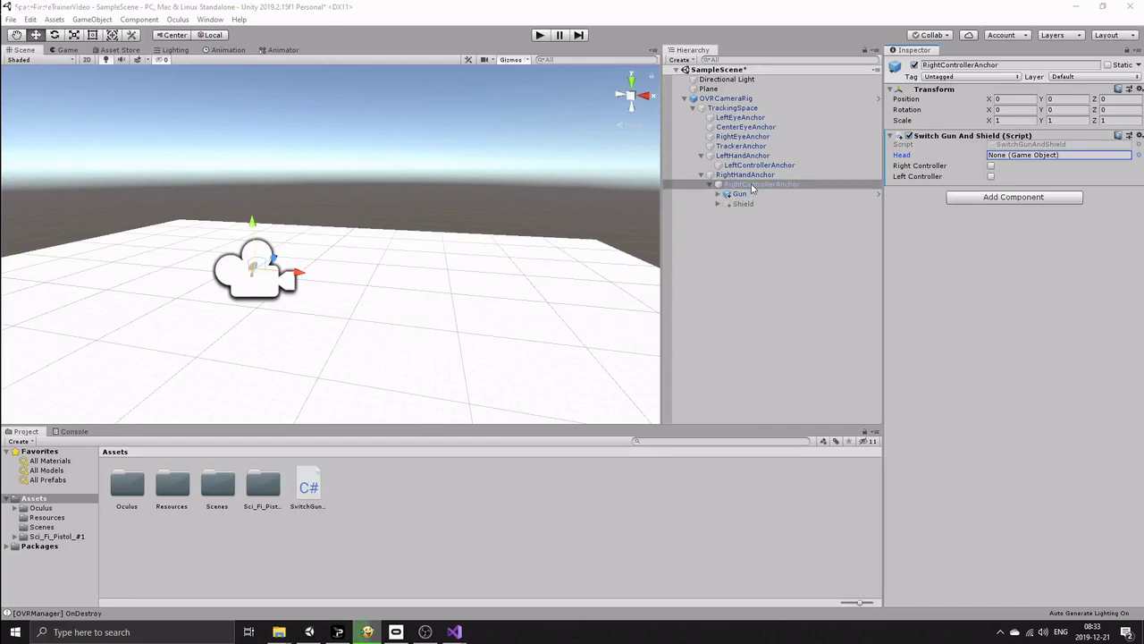
In RightControllerAnchor's Switch Gun And Shield component, enable Right Controller and assign CenterEyeAnchor as Head
click(792, 183)
click(991, 168)
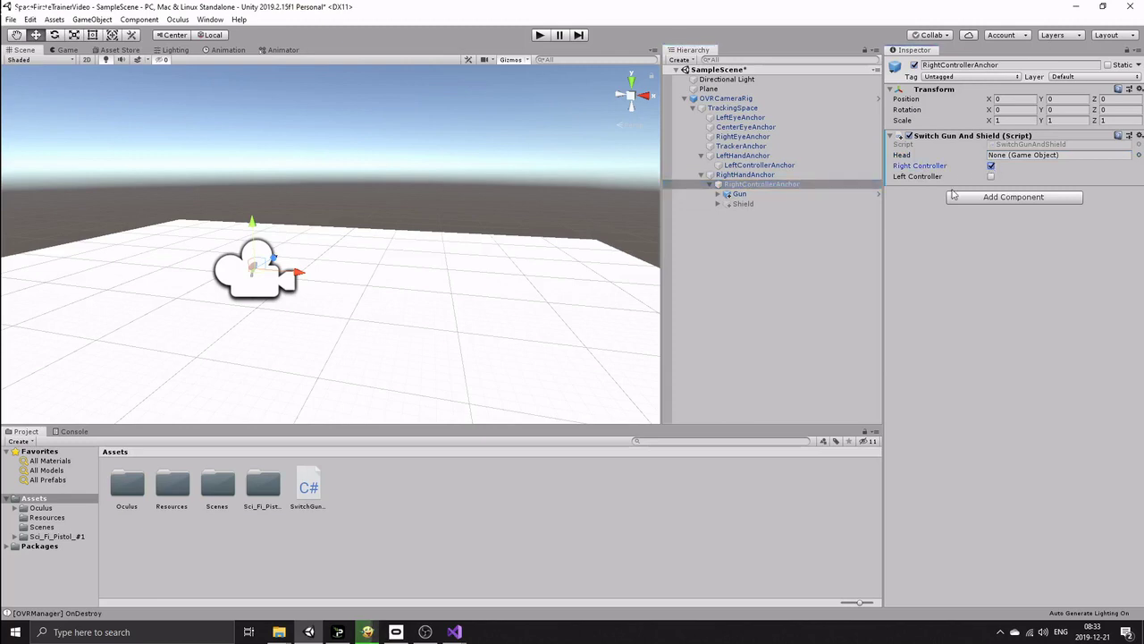
drag(741, 129, 1020, 161)
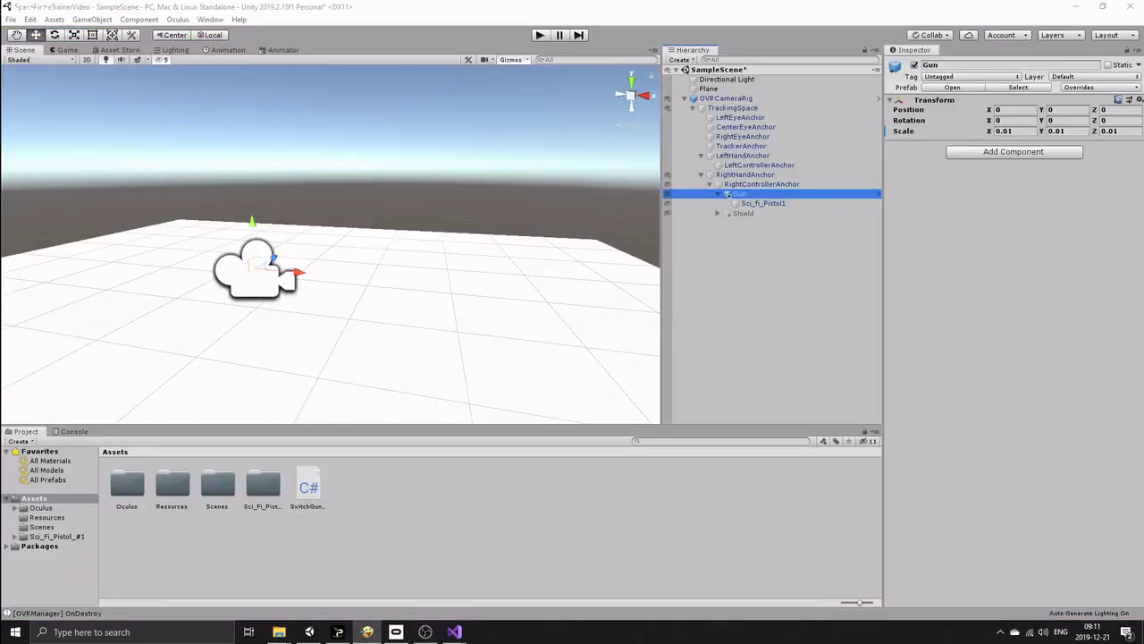
Create an empty child object under Gun and name it BarrelLocation
click(716, 269)
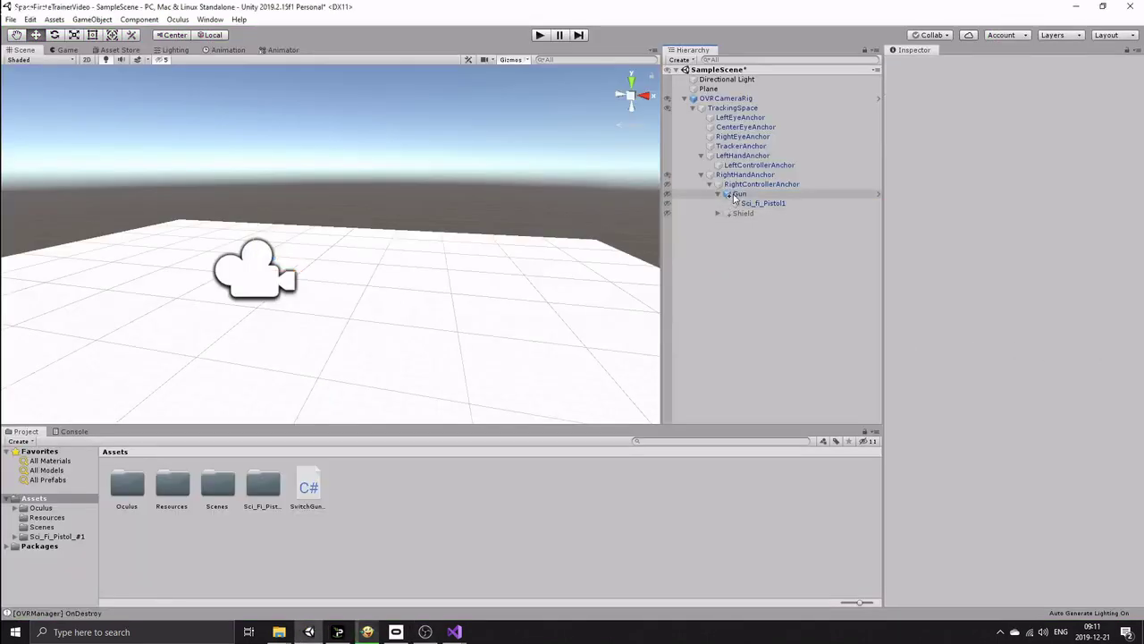
click(717, 195)
right_click(733, 193)
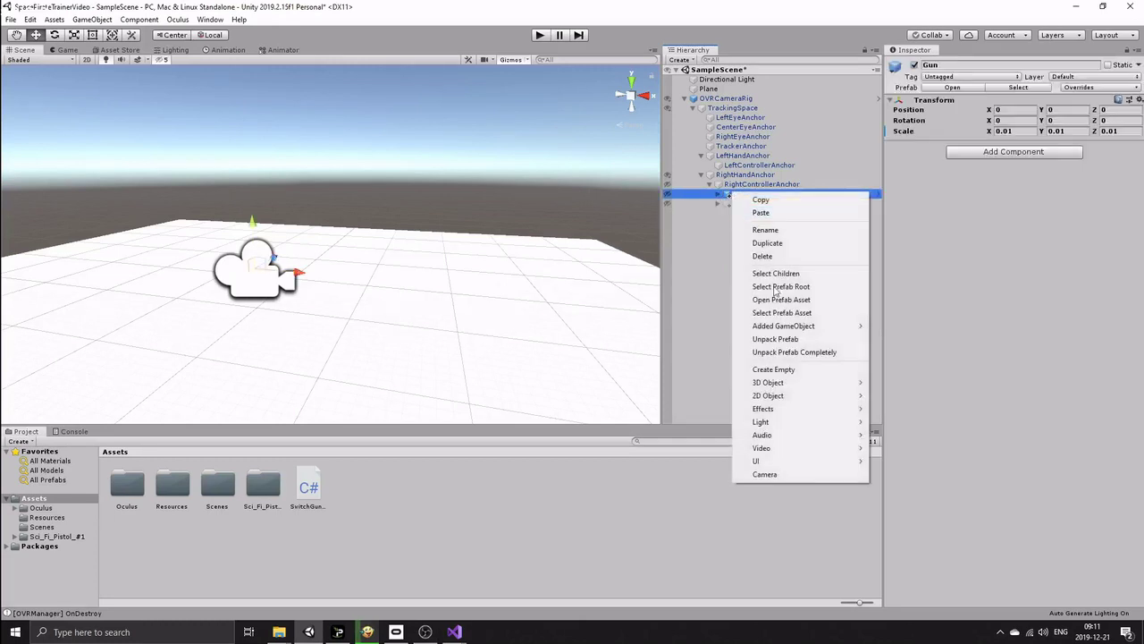
click(792, 370)
right_click(765, 213)
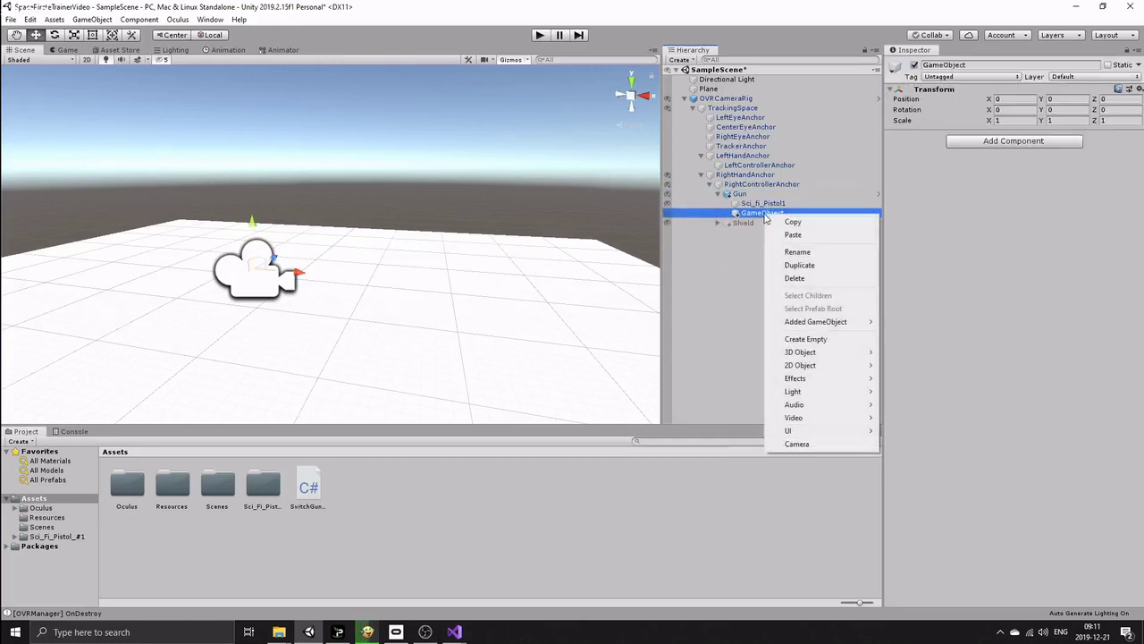
click(798, 252)
text(B)
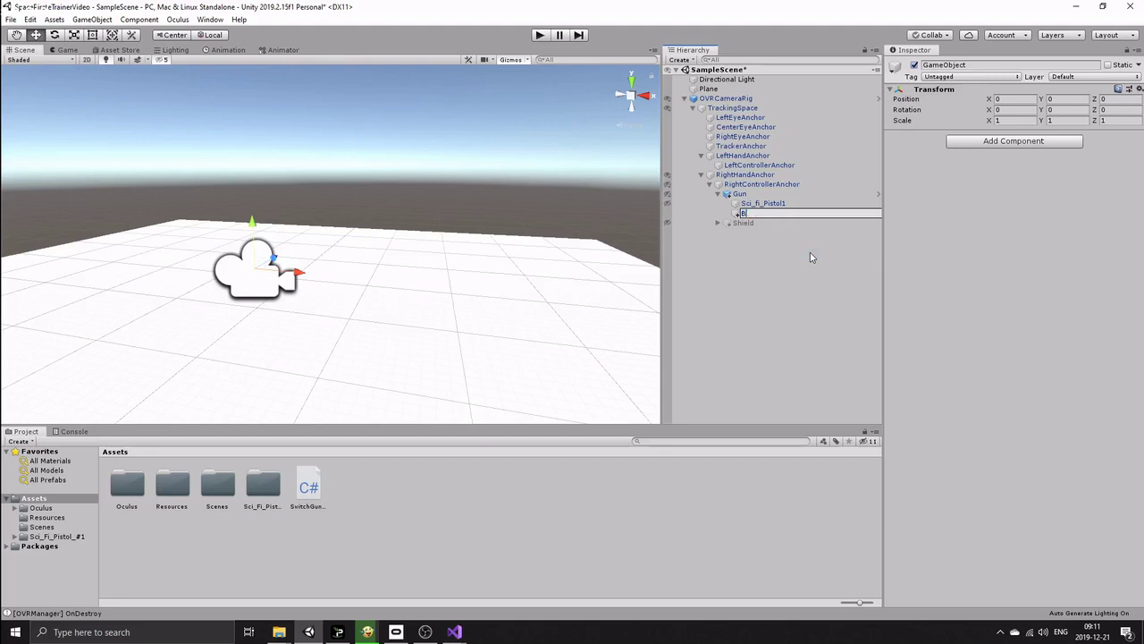
text(arrelLocation)
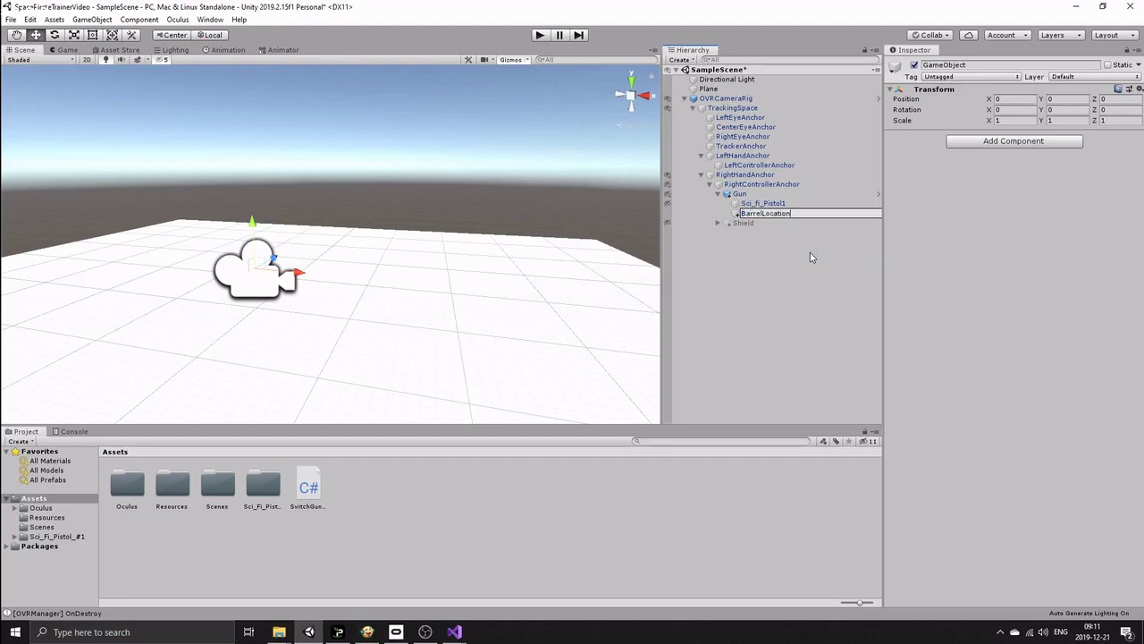
key(Return)
Move BarrelLocation forward along the gun to about -7 on X and 12 on Z
double_click(737, 193)
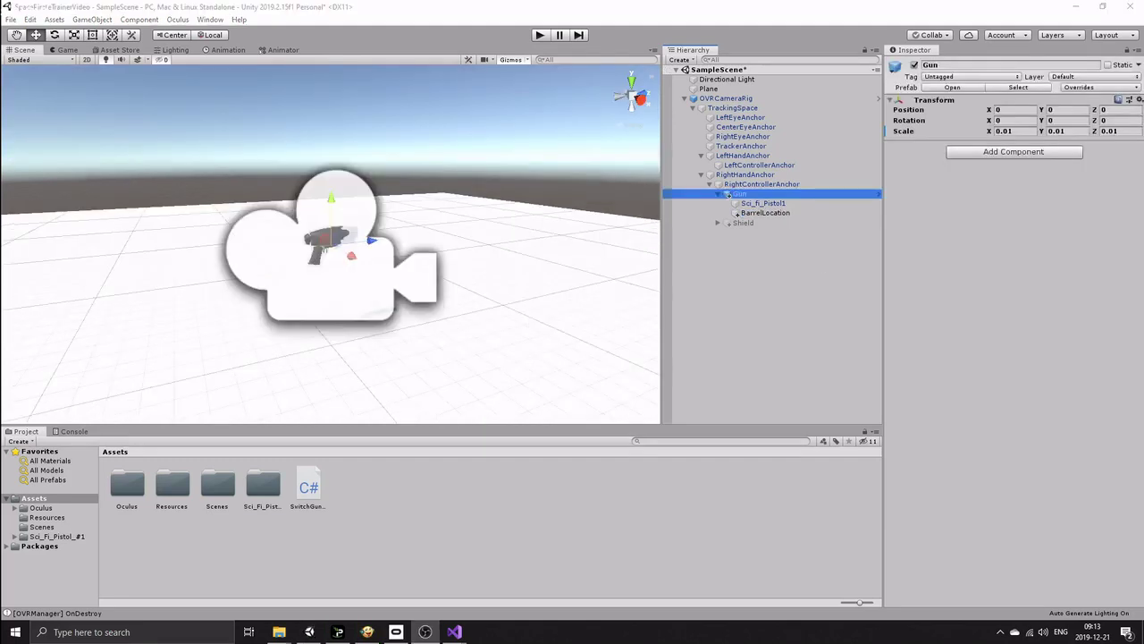
click(767, 213)
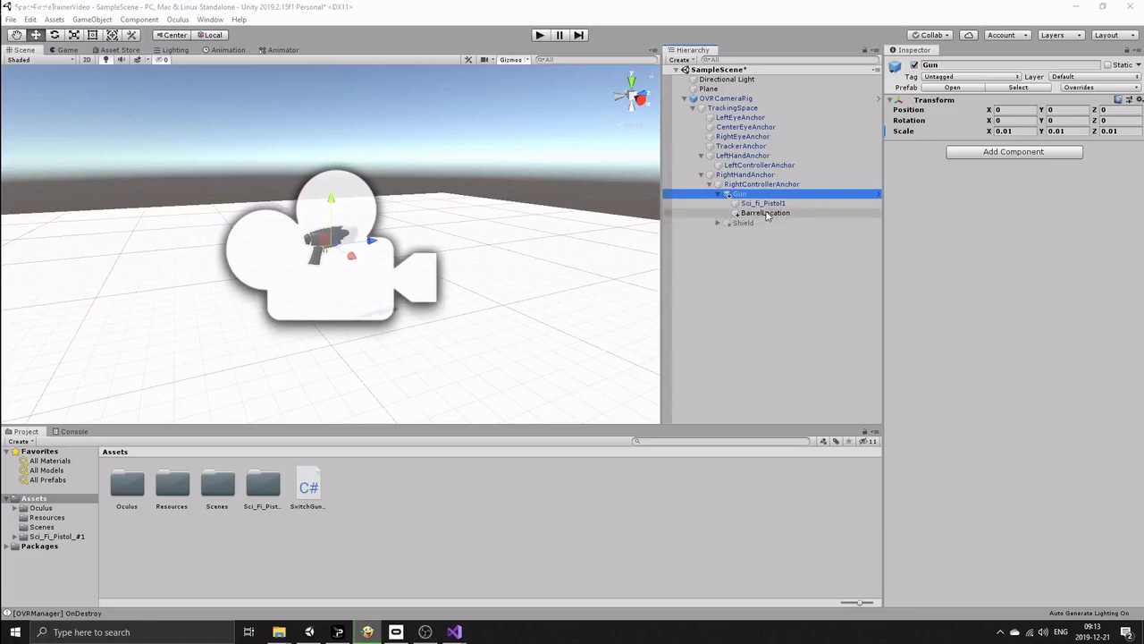
click(37, 37)
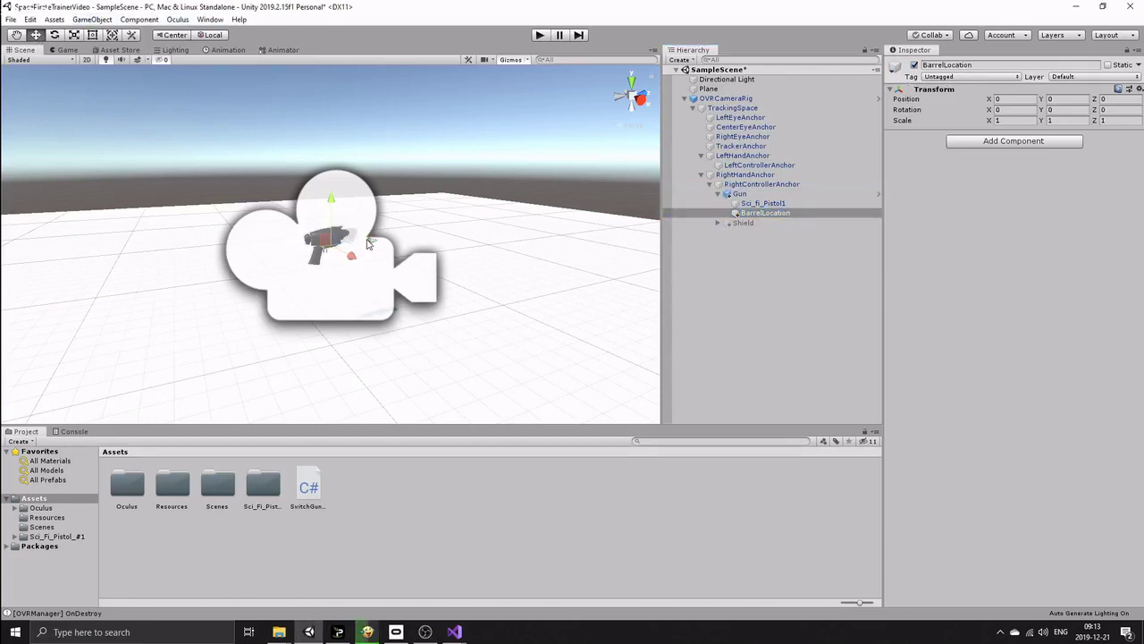
drag(369, 244, 395, 248)
key(d)
right_drag(390, 248, 212, 264)
middle_drag(212, 263, 115, 270)
drag(327, 271, 342, 270)
right_drag(427, 273, 370, 281)
scroll(557, 320, up, 5)
scroll(500, 289, down, 3)
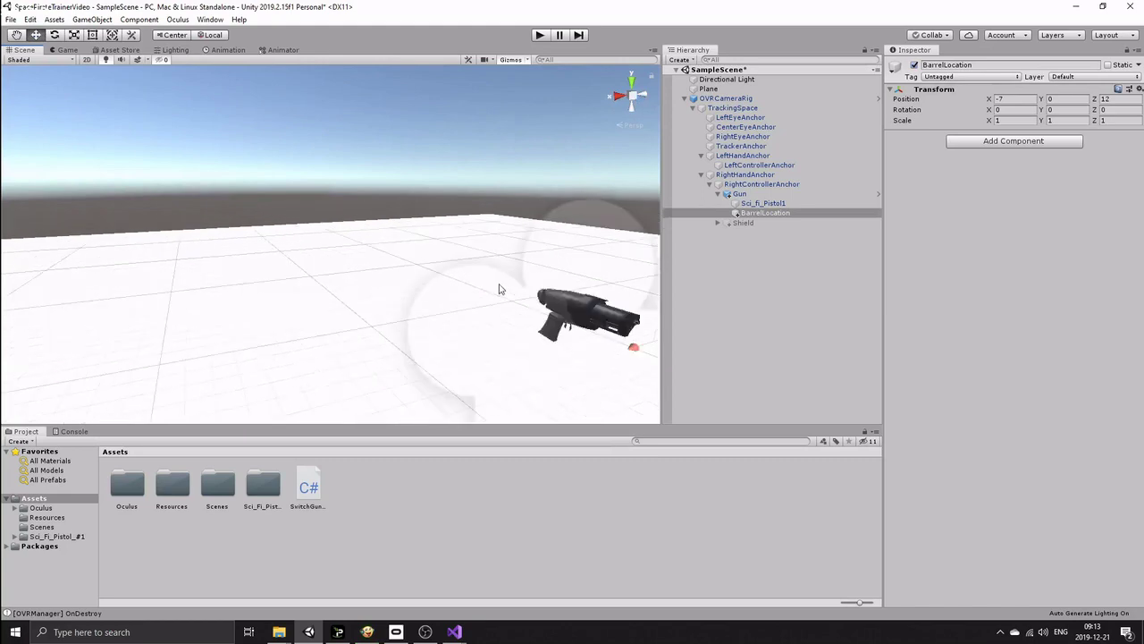
Align BarrelLocation with the gun's barrel opening at about 0.67 on X and 3.72 on Y
middle_drag(500, 289, 255, 244)
scroll(331, 268, up, 3)
middle_drag(332, 268, 263, 220)
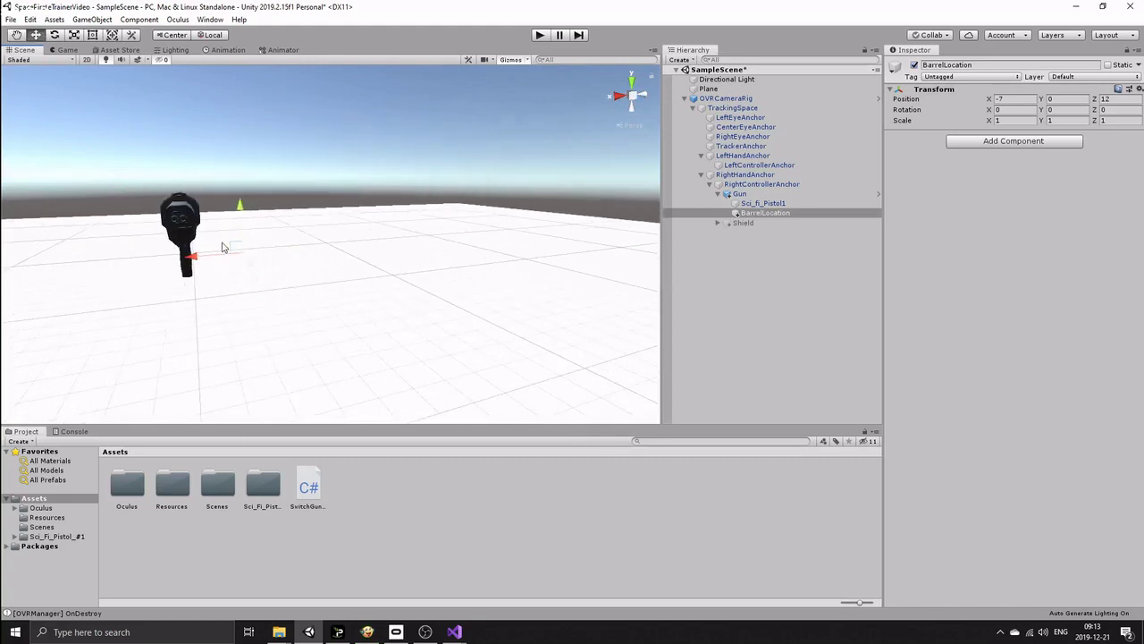
drag(223, 248, 129, 232)
middle_drag(164, 247, 256, 260)
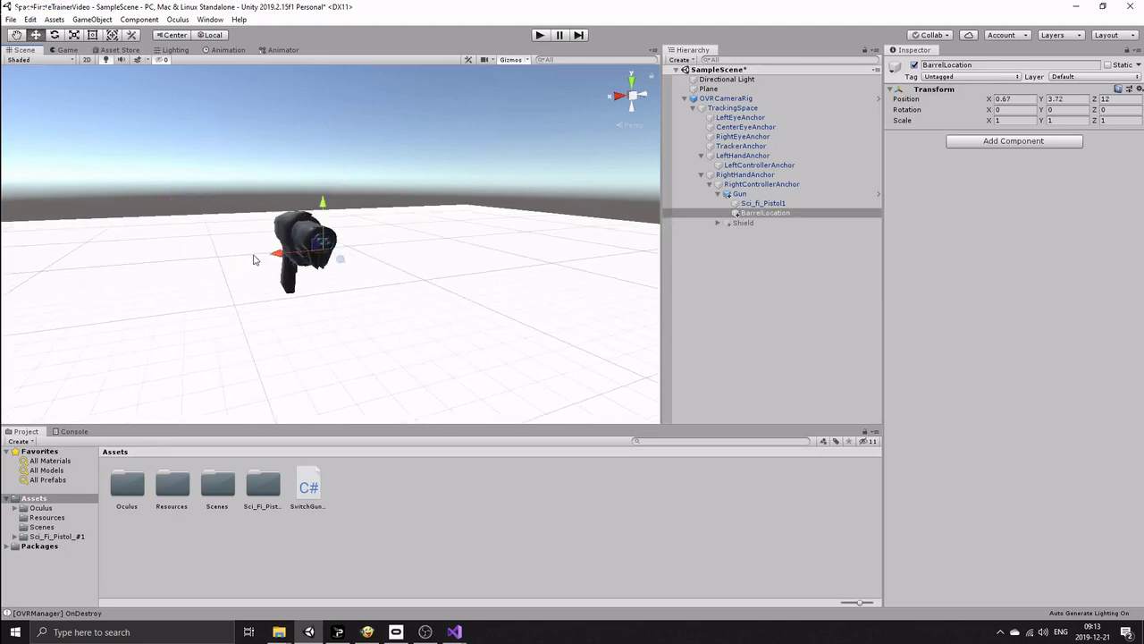
right_drag(256, 260, 477, 280)
middle_drag(478, 280, 599, 256)
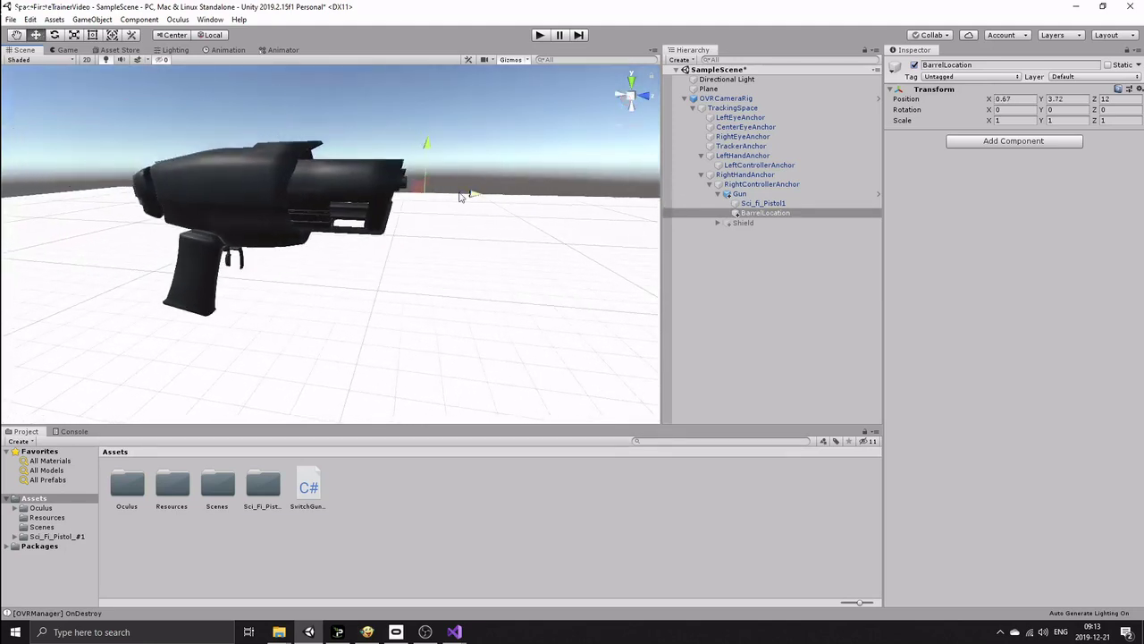
Move BarrelLocation to about 3.95 on Y and 12.61 on Z, just in front of the gun's muzzle
drag(459, 197, 442, 140)
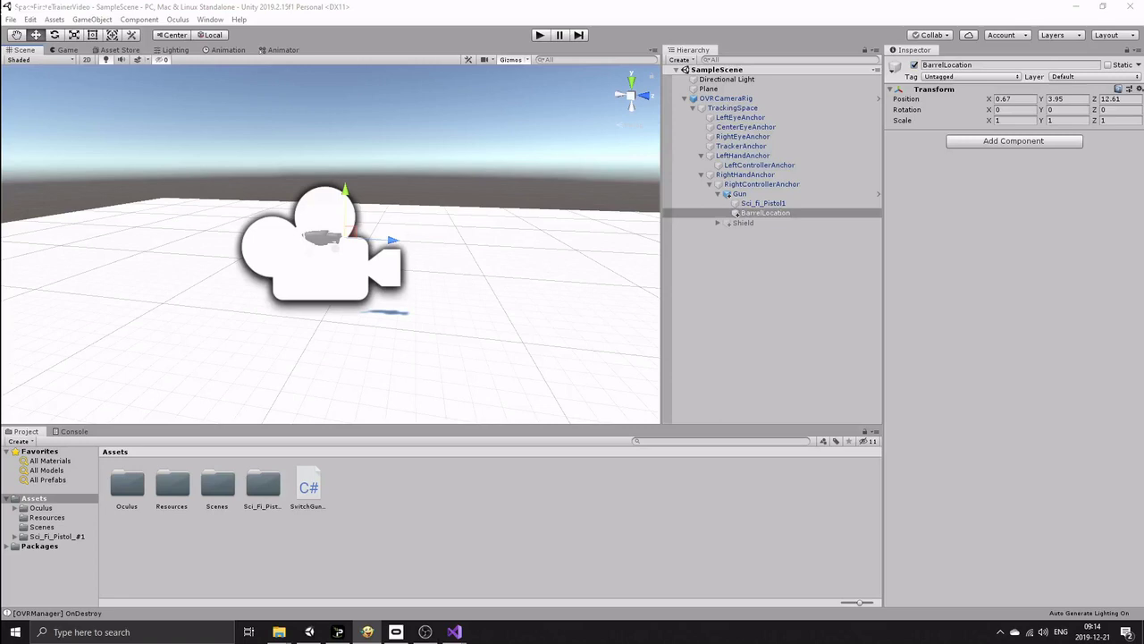
Create a new script component named Gun on the Gun object and review its trigger and shooting code
click(740, 194)
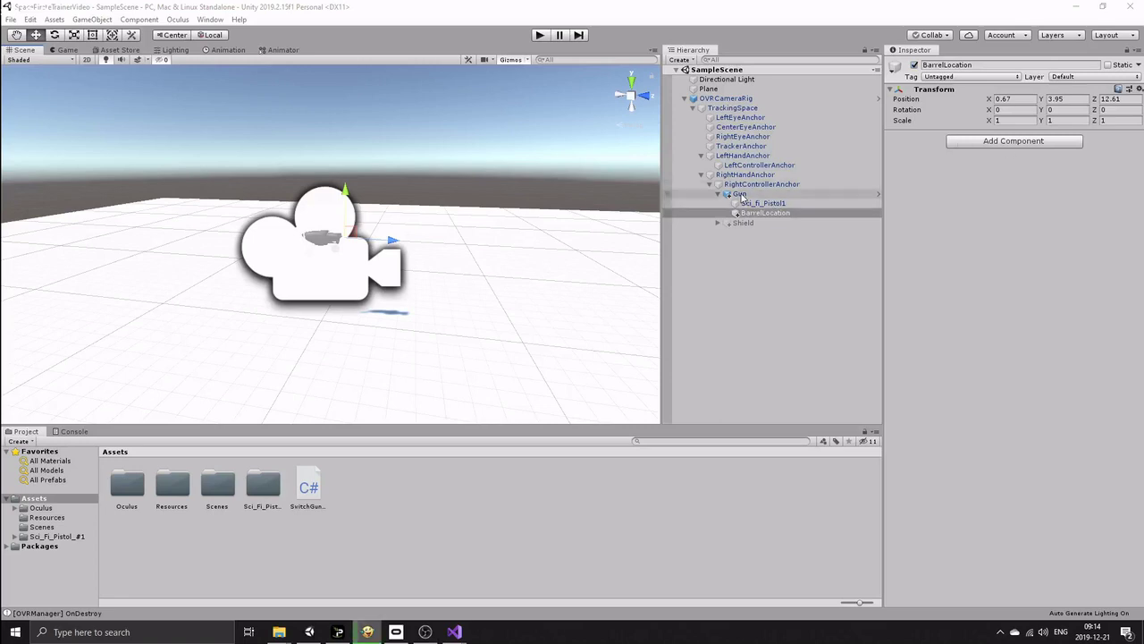
click(1017, 154)
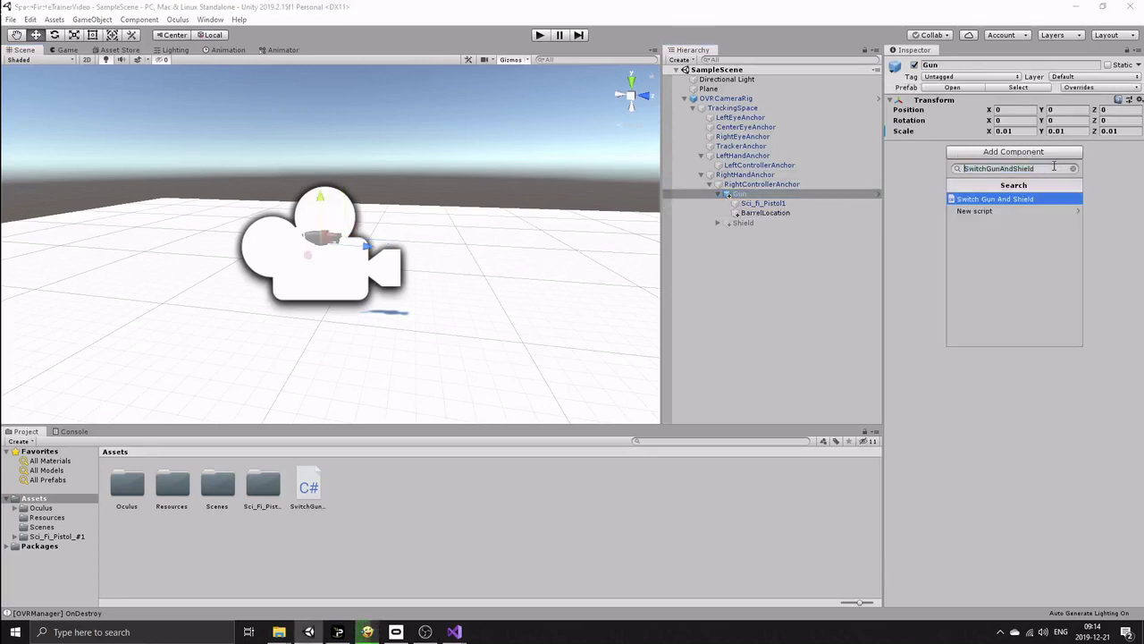
text(Gun)
click(976, 211)
click(1007, 336)
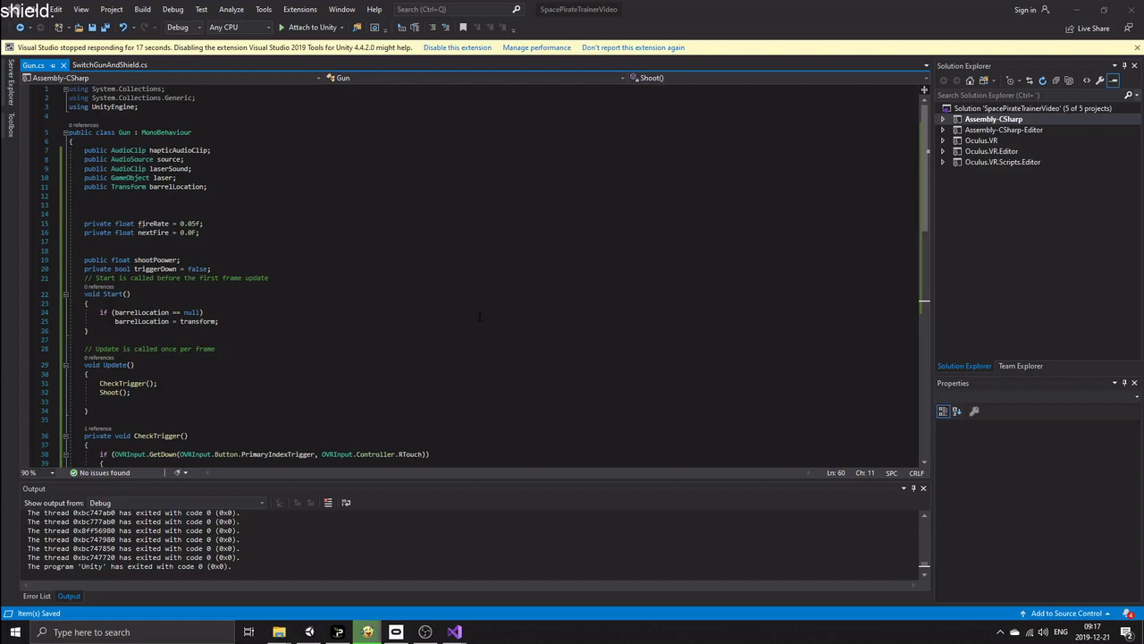
scroll(480, 316, down, 9)
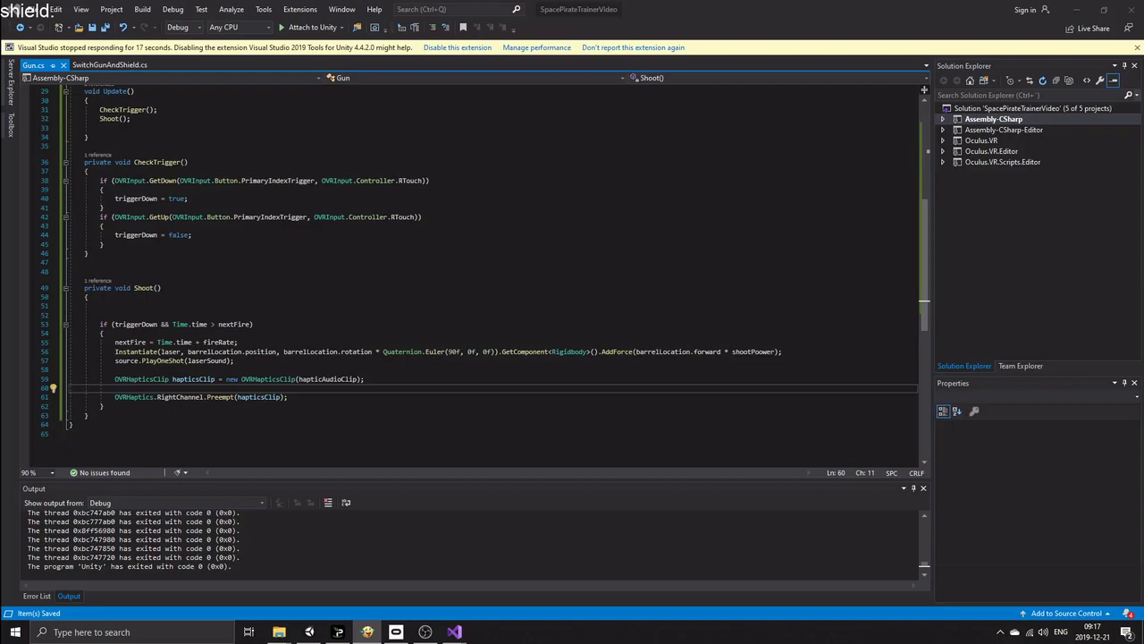
key(alt+Tab)
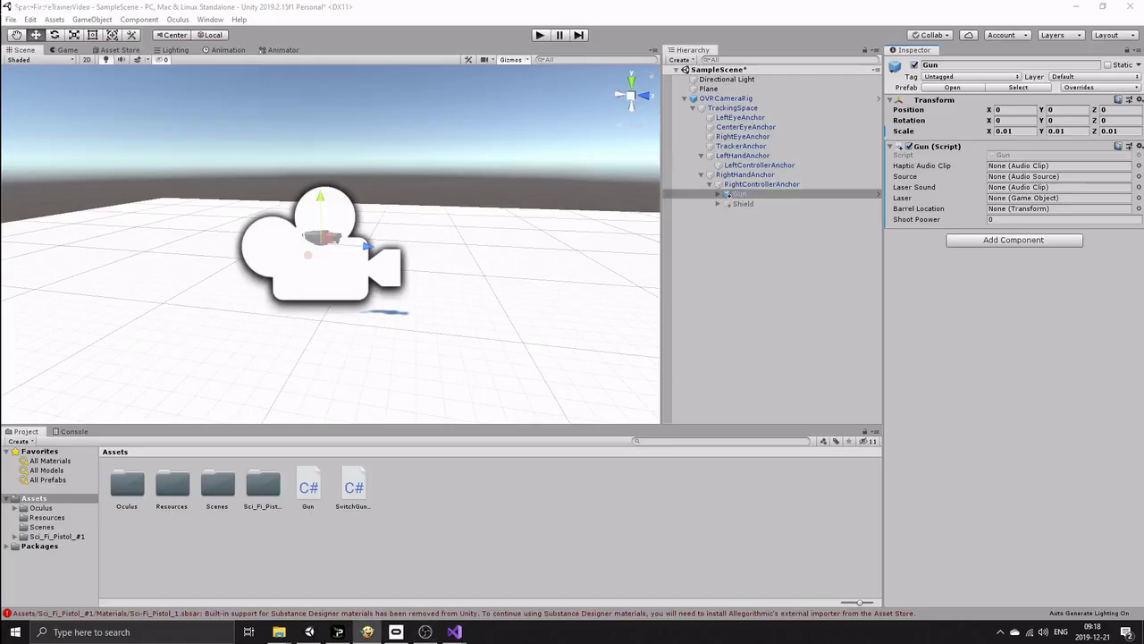
Create a folder named Sound in the project's Assets folder
right_click(446, 488)
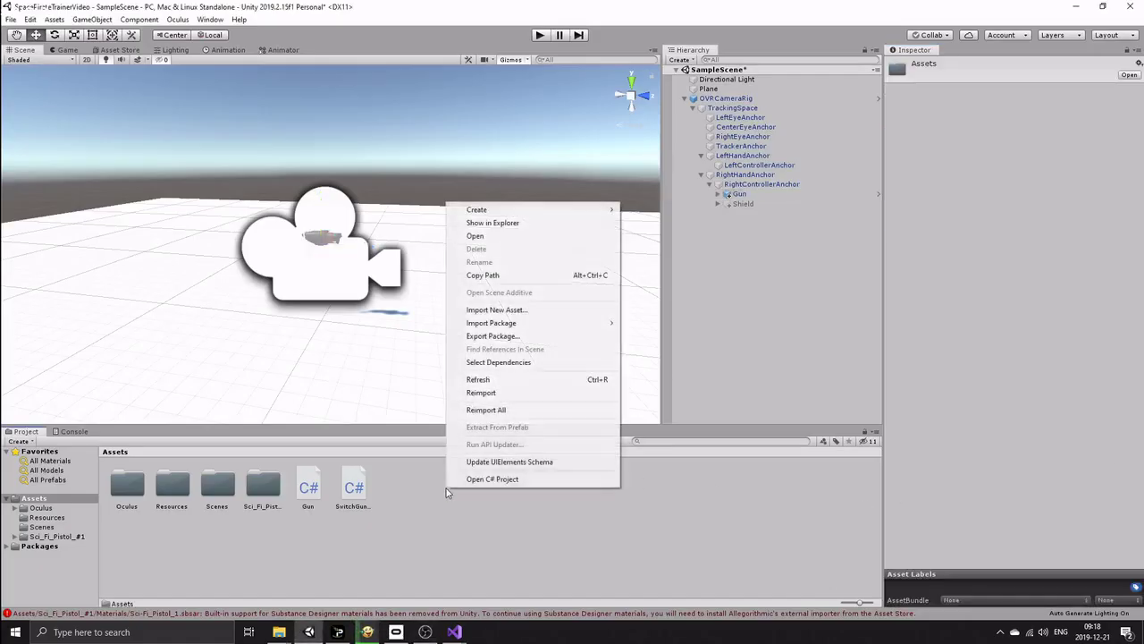
mouse_move(528, 211)
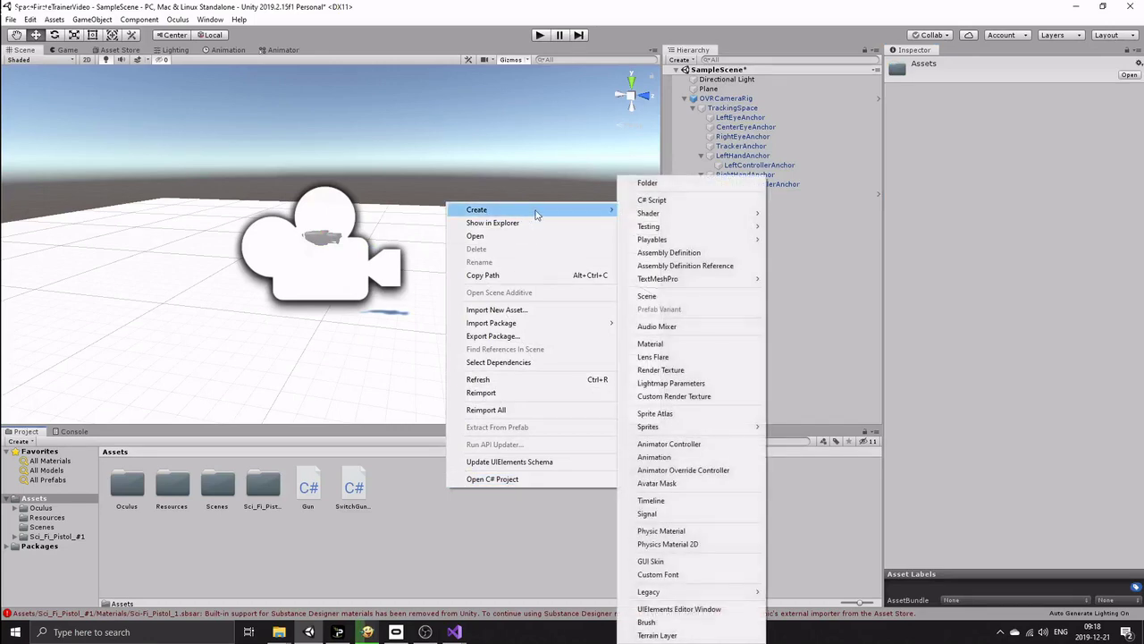
click(653, 183)
text(Sound)
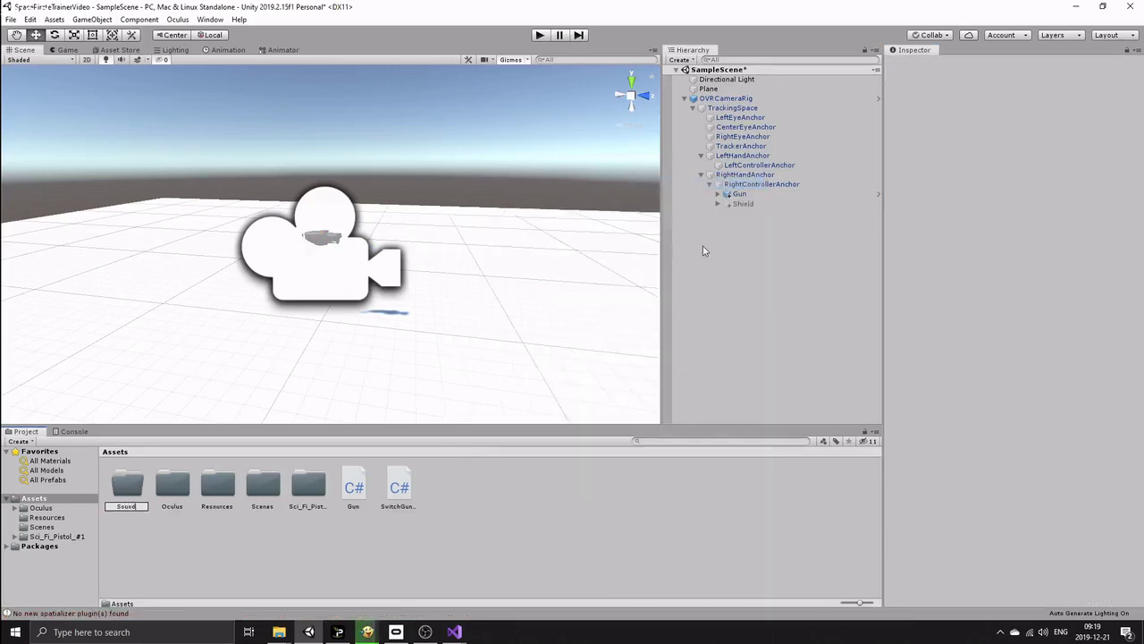
key(Return)
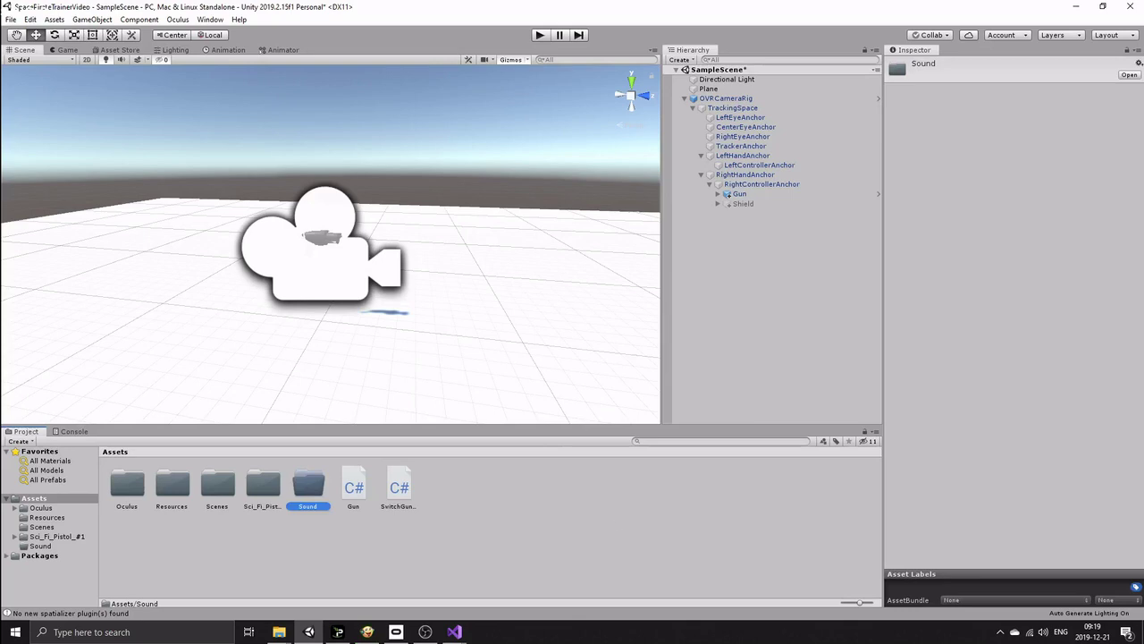
Import the Laser audio file from C:\VRDev\Sounds into the Sound folder
double_click(309, 485)
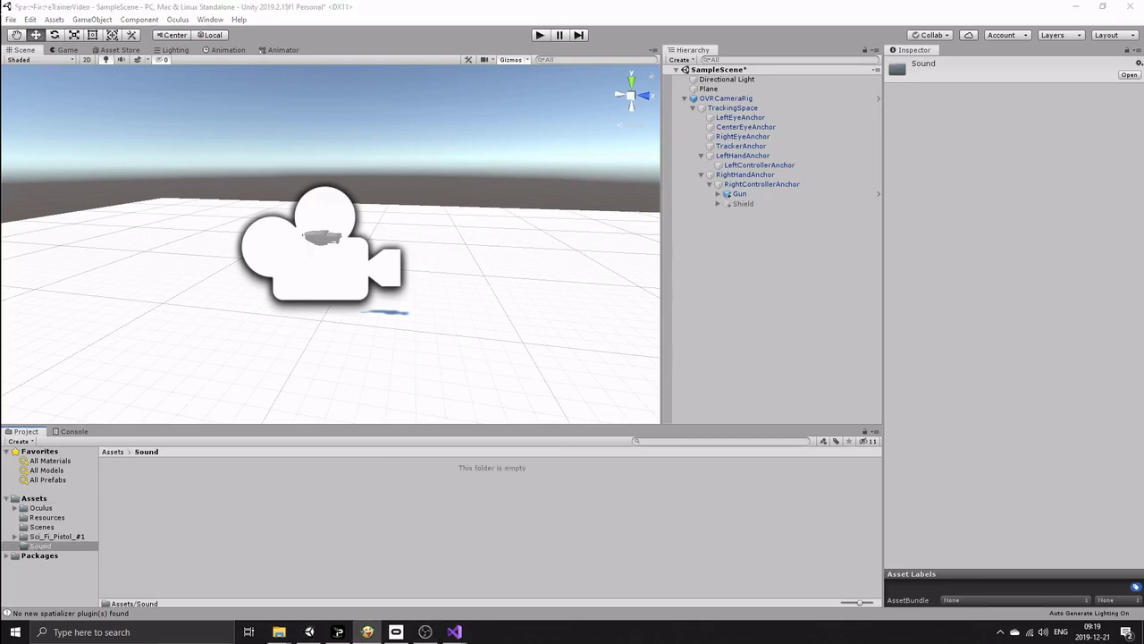
right_click(472, 474)
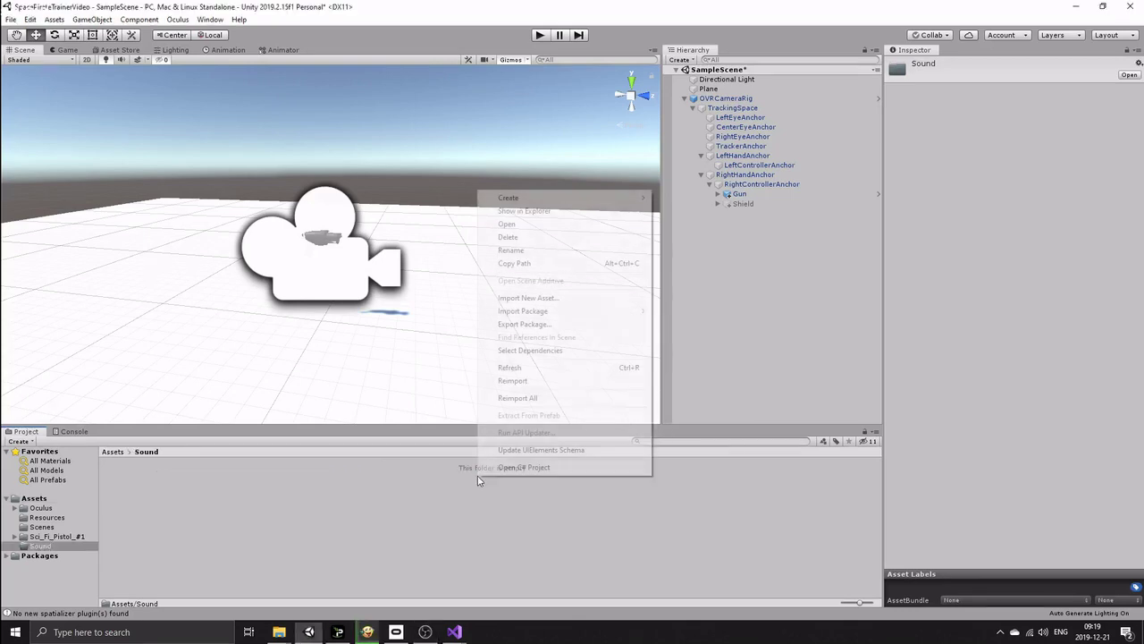
click(556, 299)
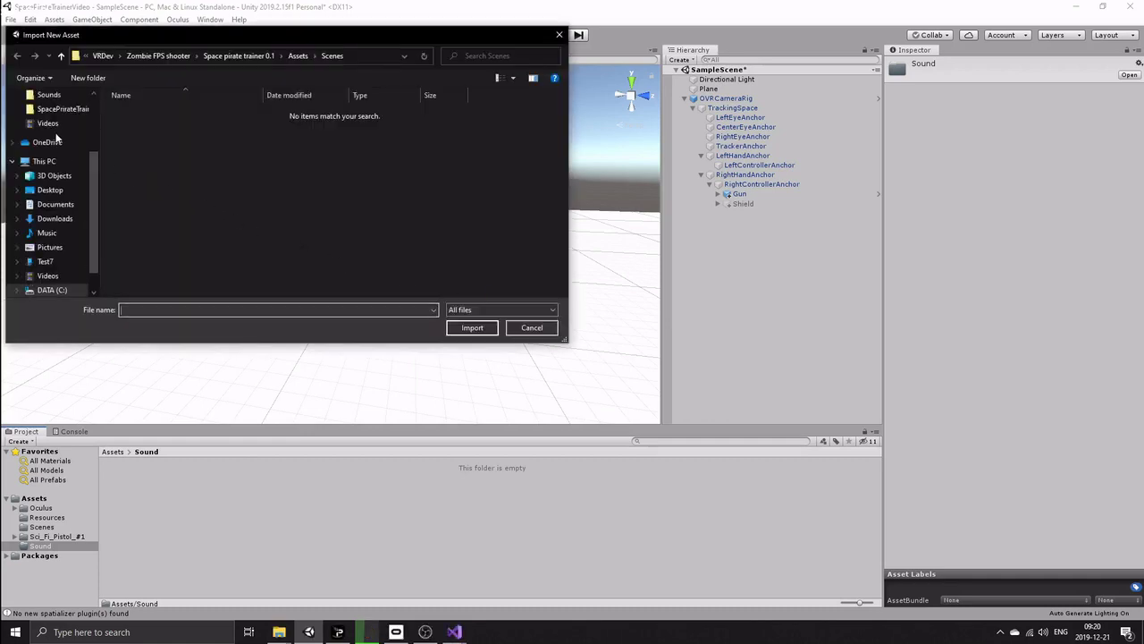
scroll(49, 232, down, 2)
click(49, 257)
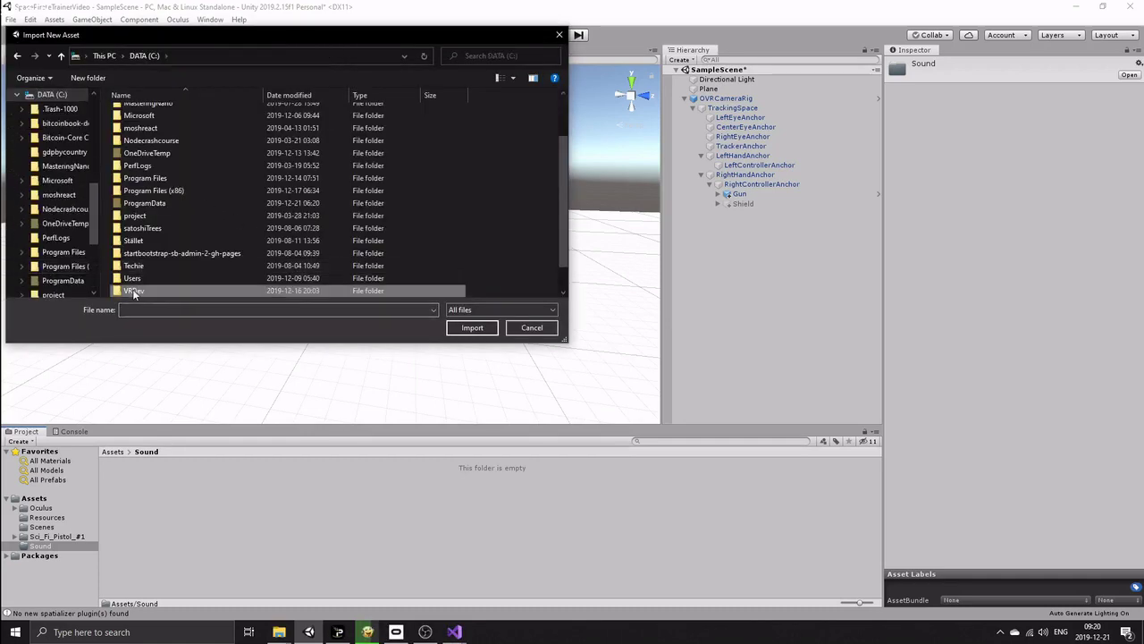
double_click(134, 290)
double_click(136, 250)
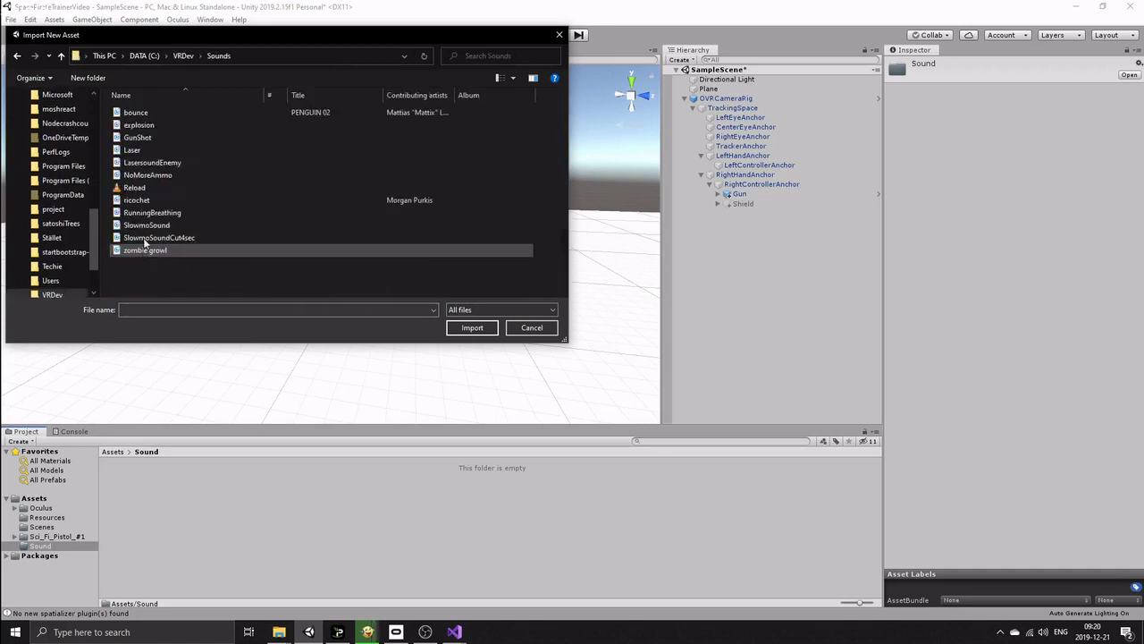
click(167, 150)
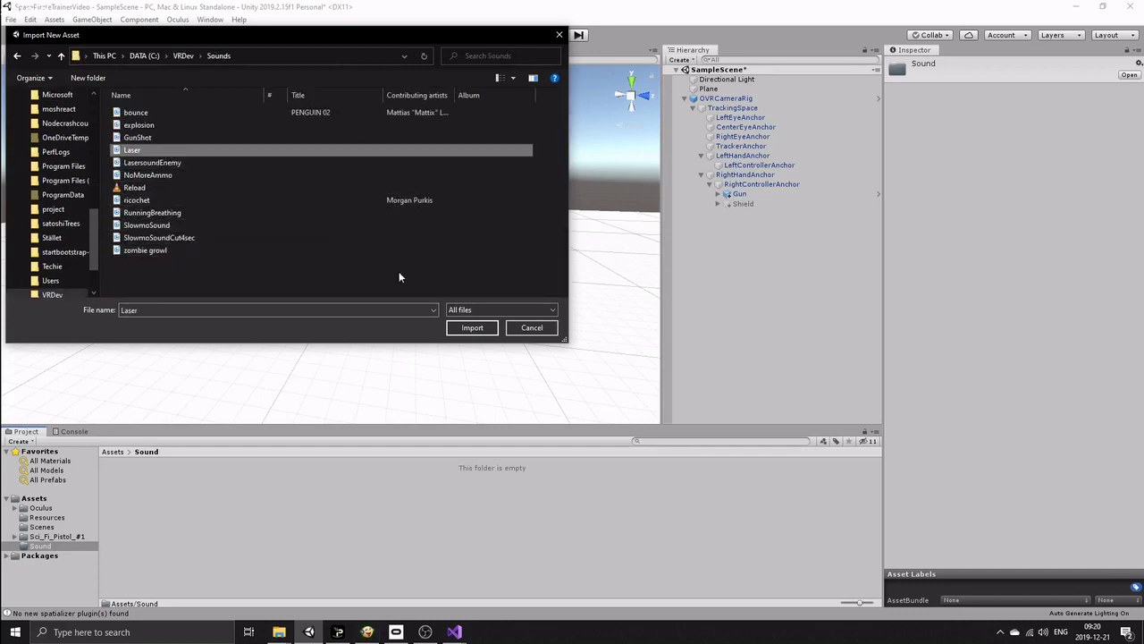
click(468, 327)
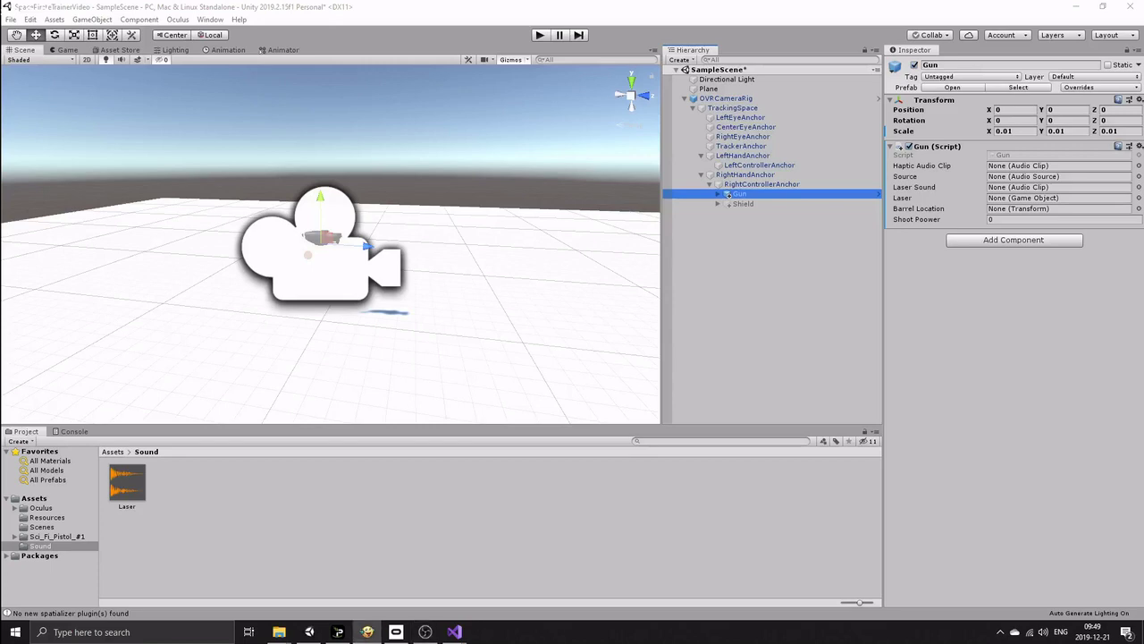
Assign the Laser clip as both Laser Sound and Haptic Audio Clip in the Gun object's Gun script
click(727, 194)
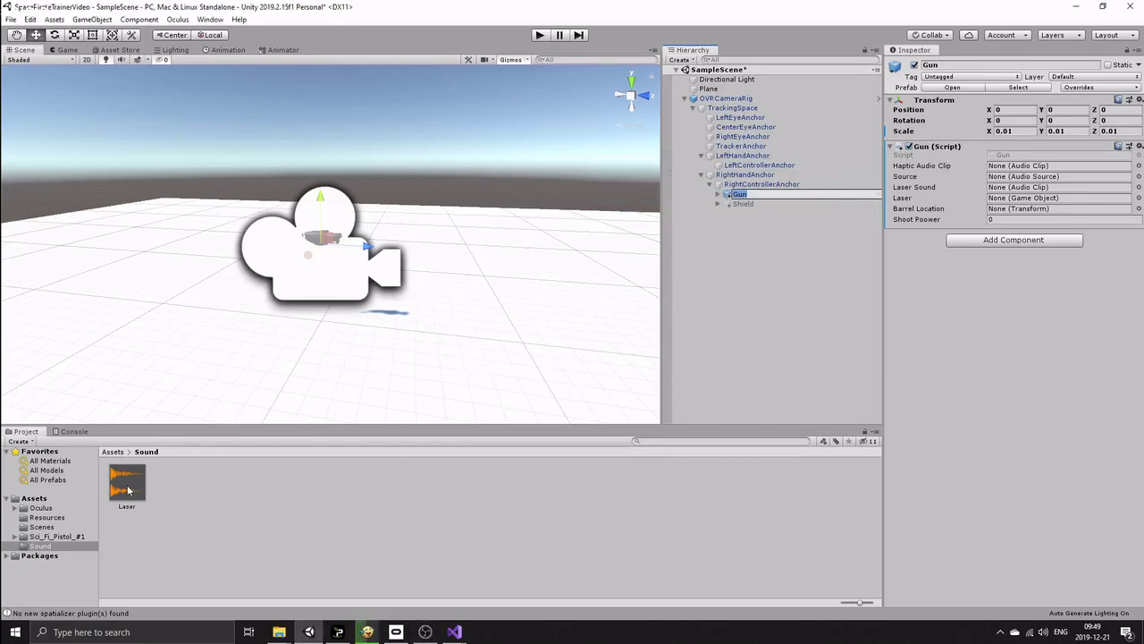
drag(127, 490, 1008, 190)
drag(126, 487, 1007, 168)
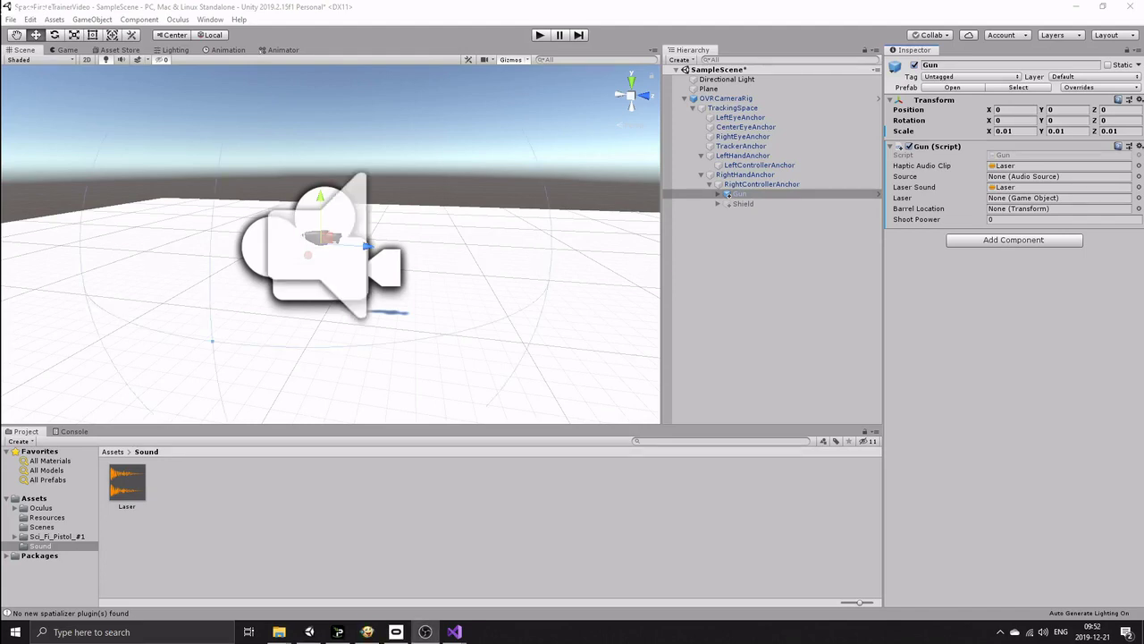
Add an Audio Source with Spatial Blend 1 to Gun and assign it as the Gun script's Source
click(991, 240)
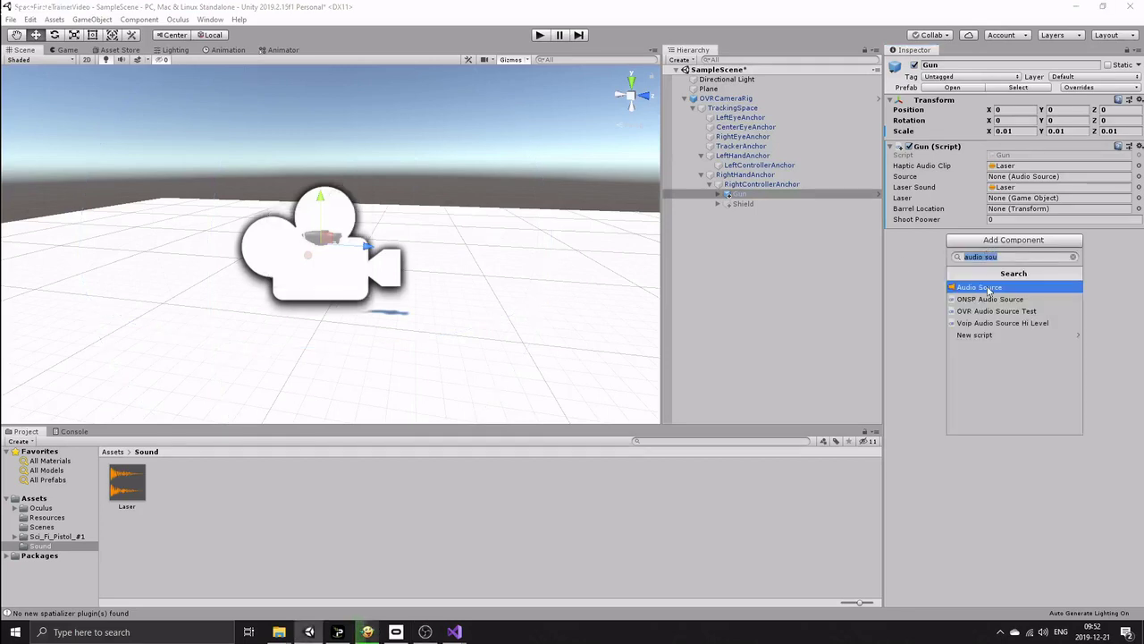
click(989, 289)
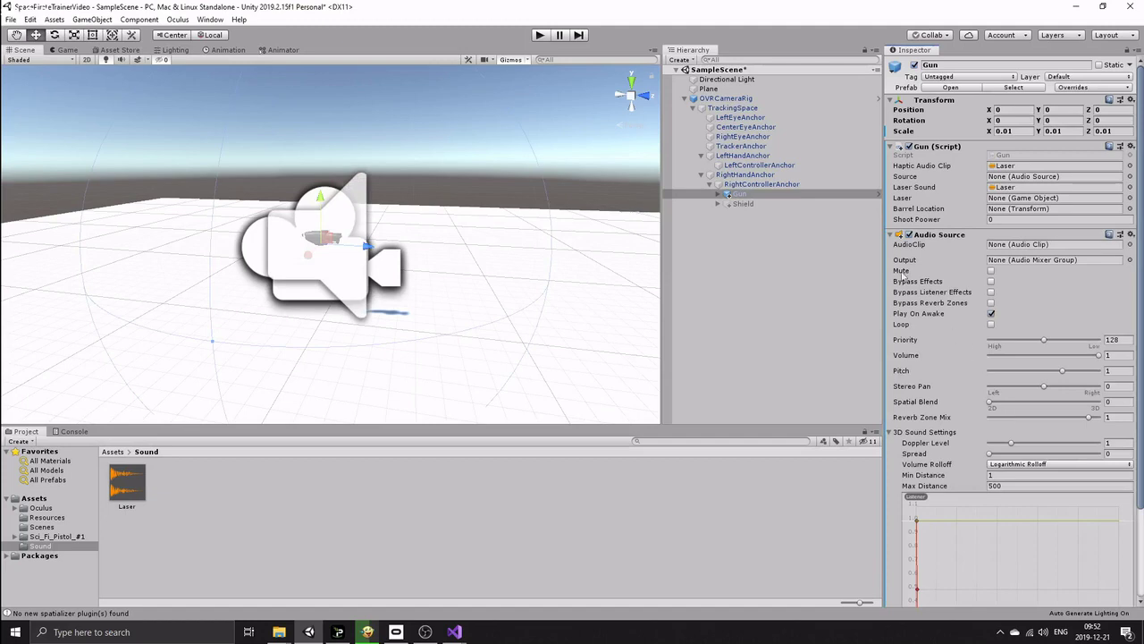
drag(933, 240, 1008, 179)
drag(989, 402, 1124, 407)
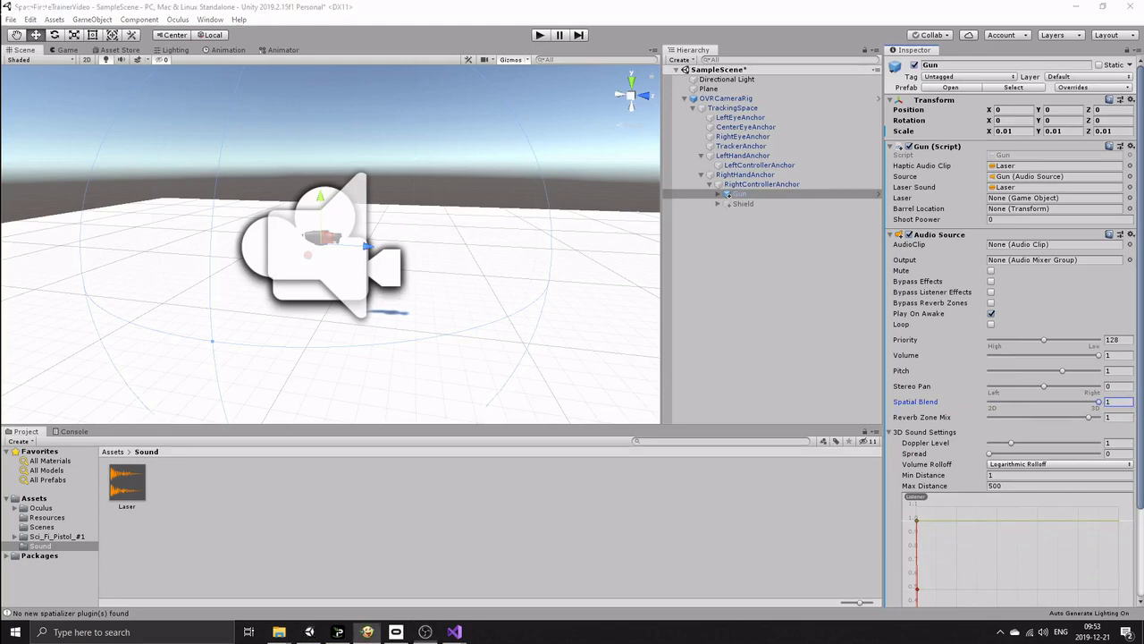
Assign the BarrelLocation child object as Barrel Location in the Gun script
click(719, 194)
click(754, 213)
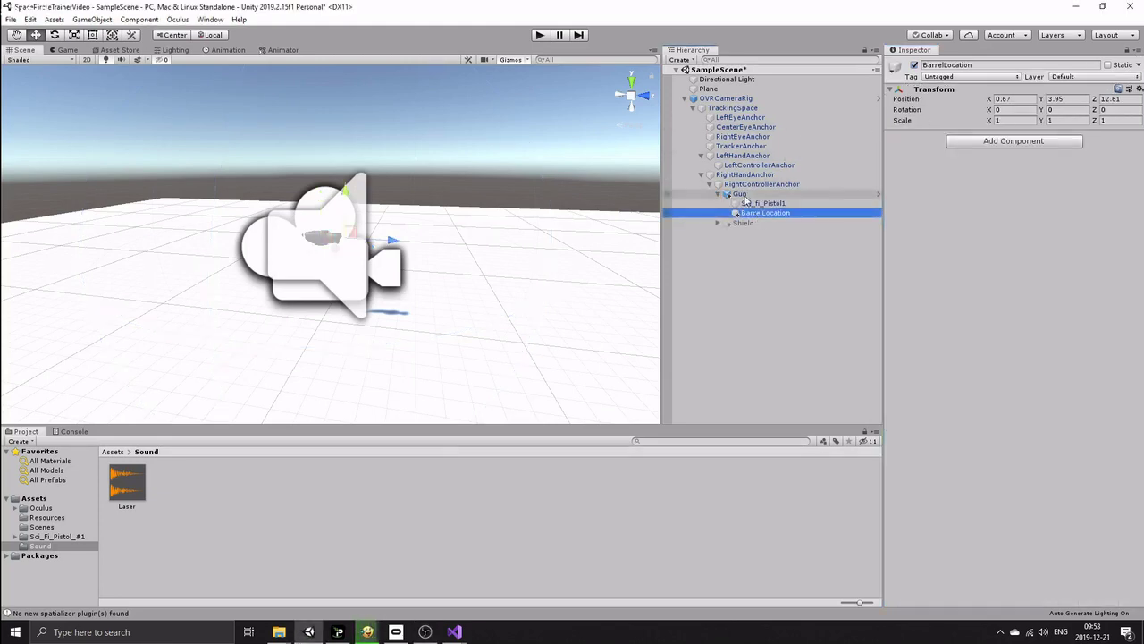
click(741, 194)
click(758, 214)
drag(758, 214, 1003, 210)
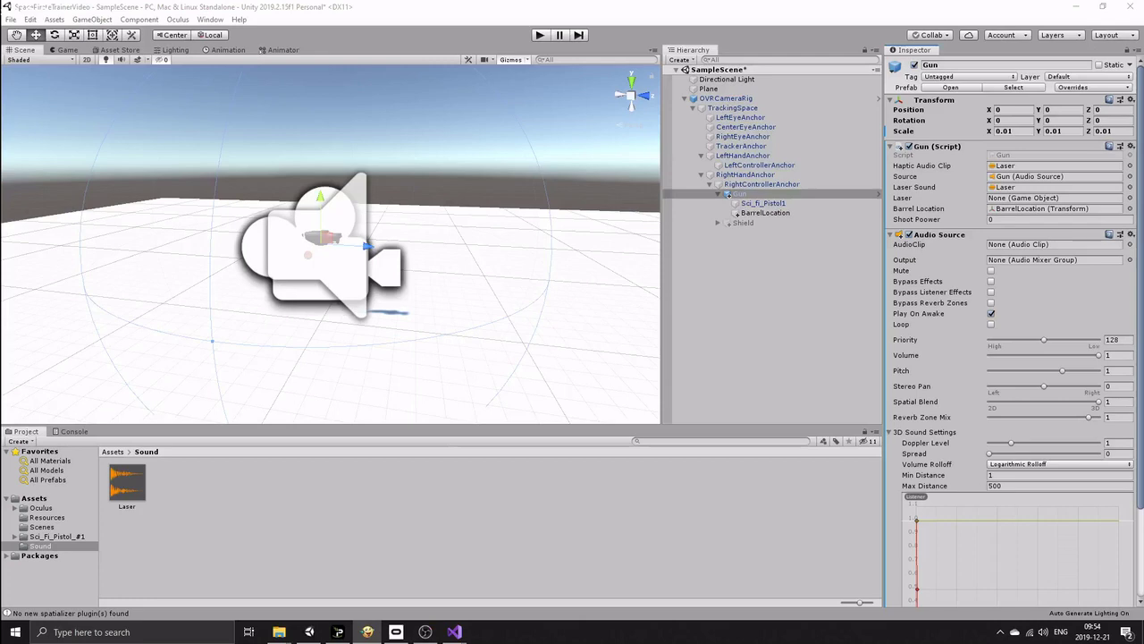
Set the Gun script's Shoot Poower to 4000 and save the scene
click(975, 221)
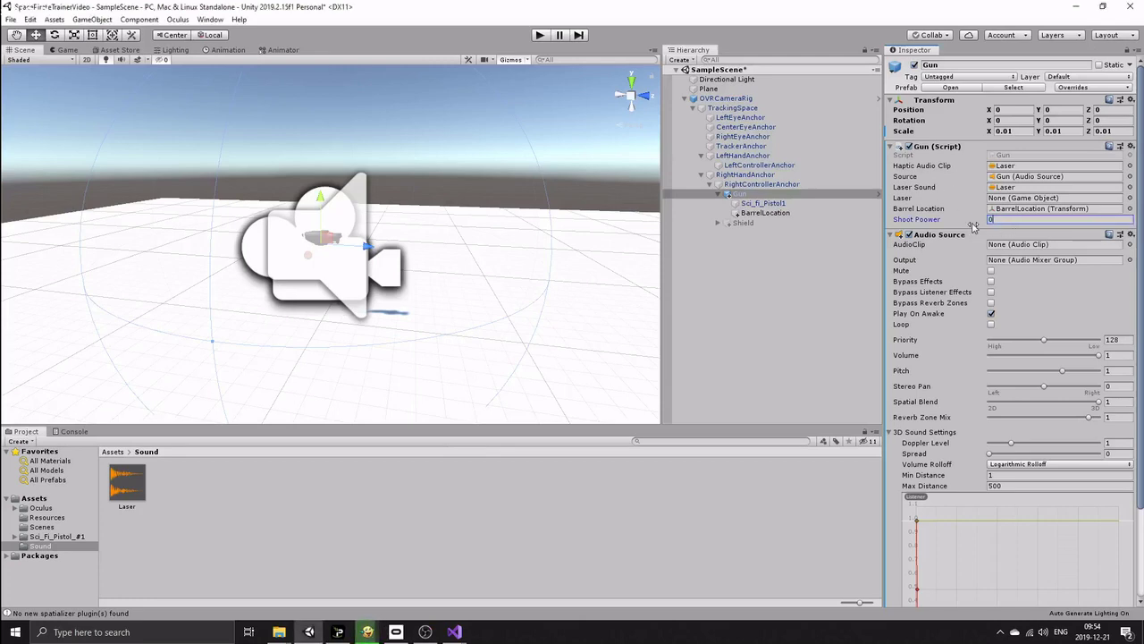
text(4000)
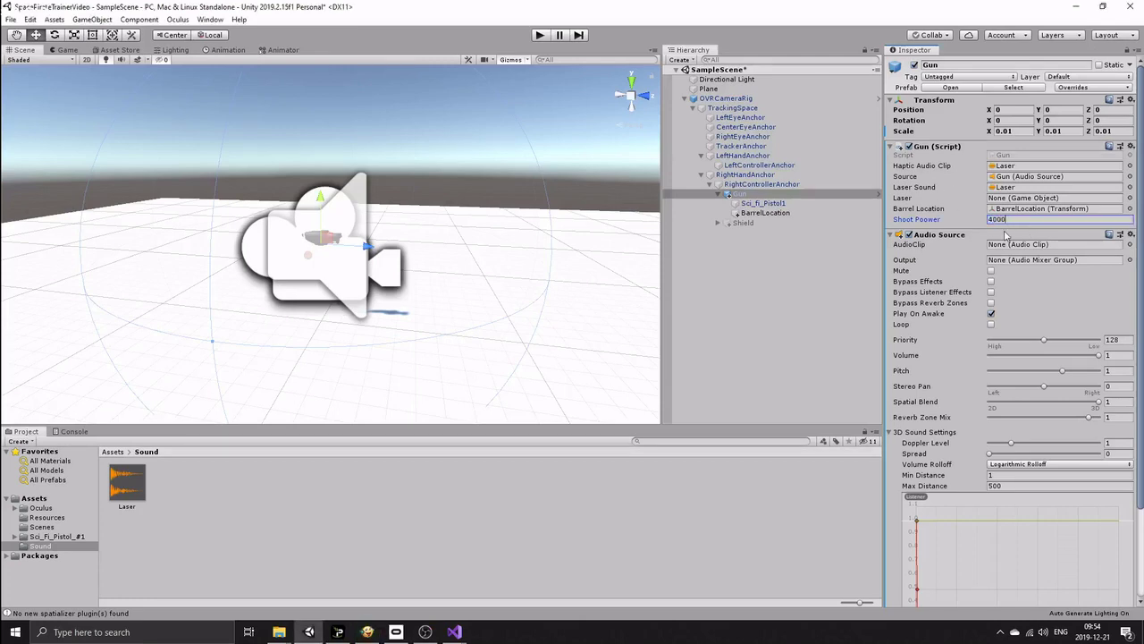
key(ctrl+s)
click(865, 278)
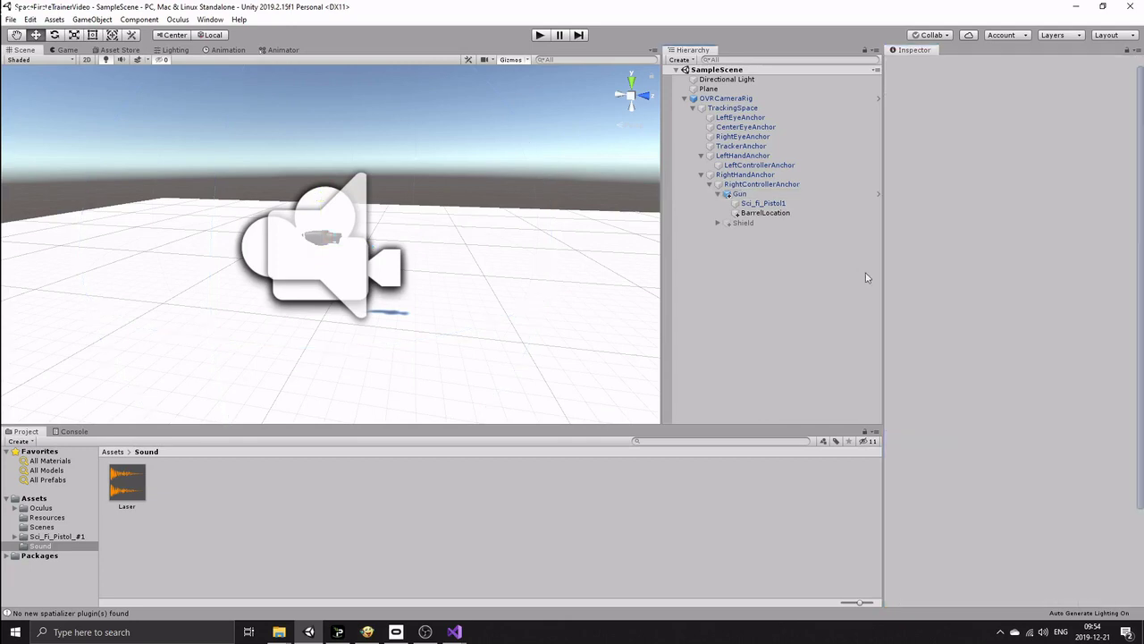
click(747, 194)
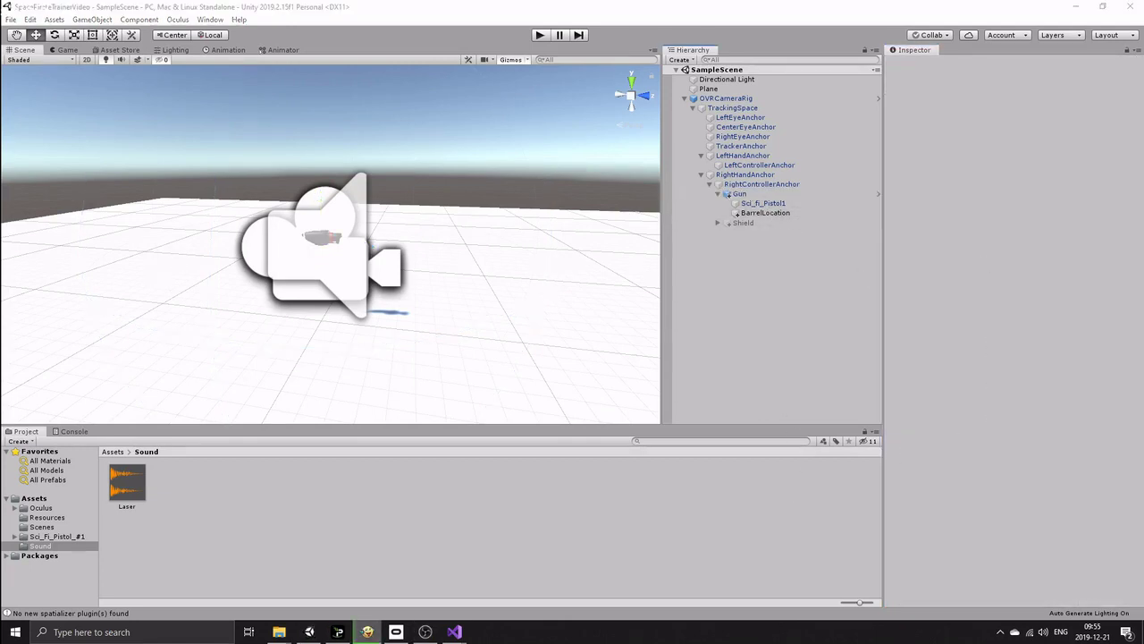
Create a 3D capsule at the root level of SampleScene
right_click(718, 266)
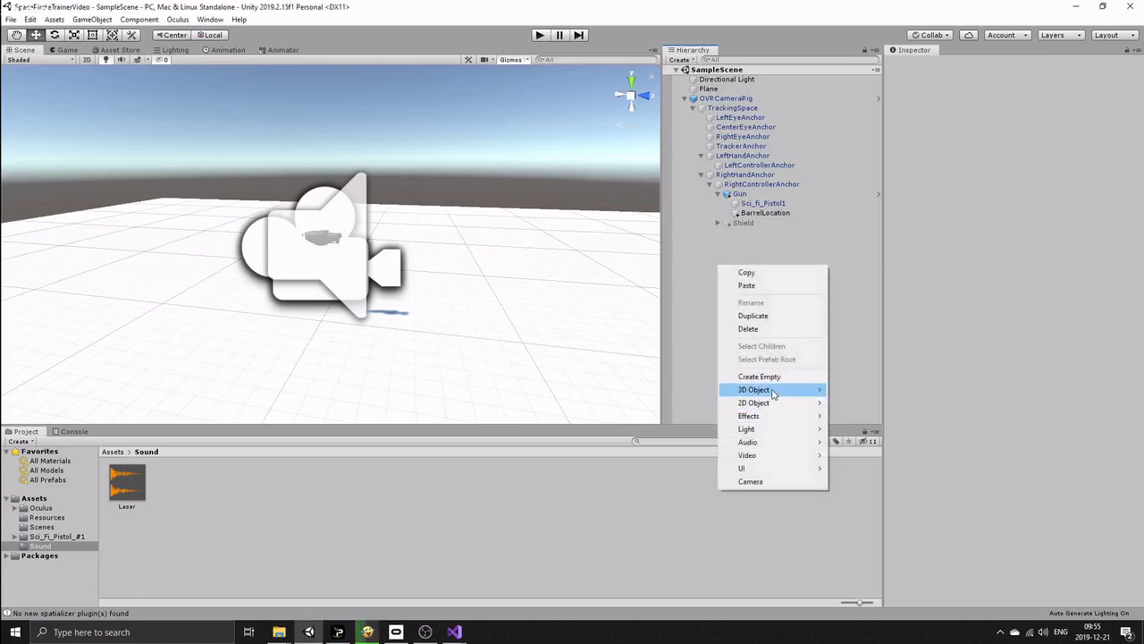
mouse_move(800, 390)
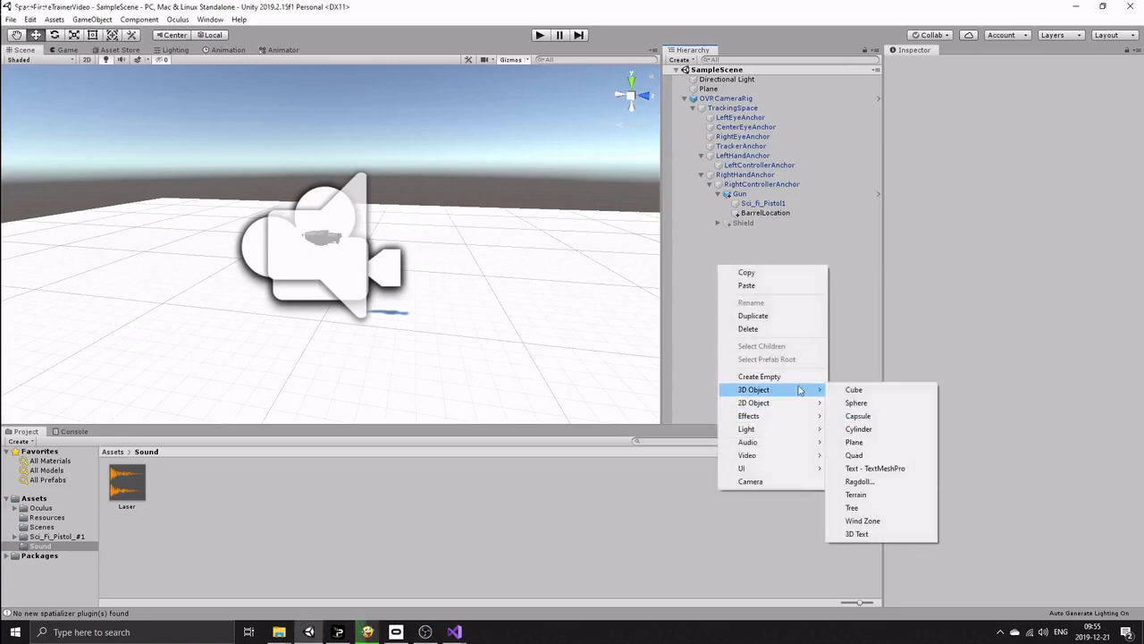
click(880, 418)
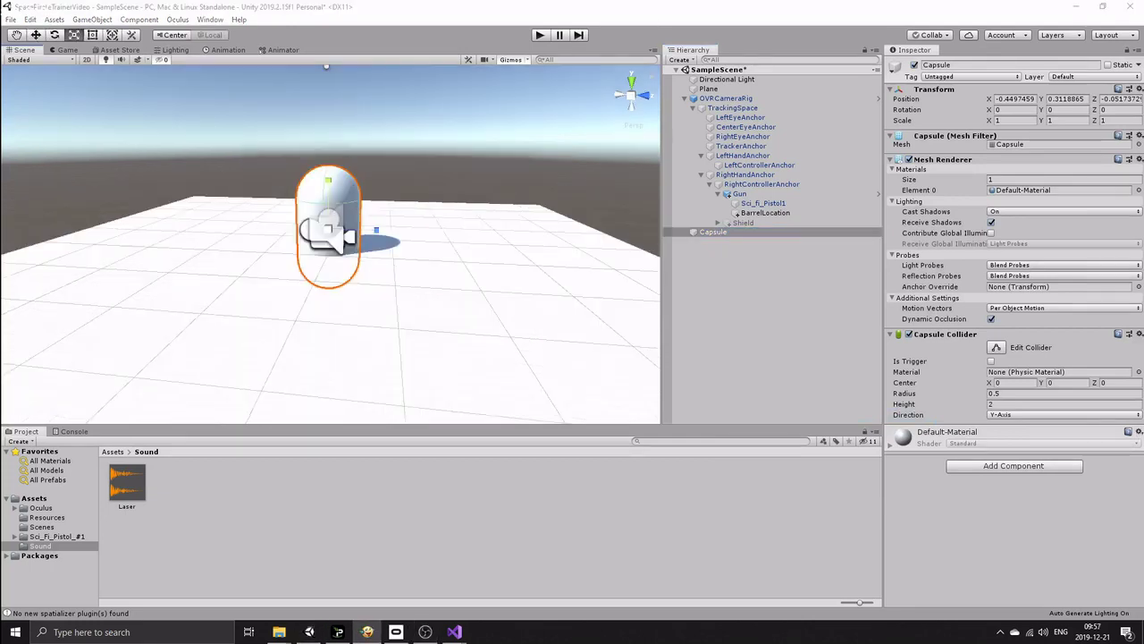
Scale the capsule to 0.05 on X, Y and Z and activate the Move tool
click(1009, 120)
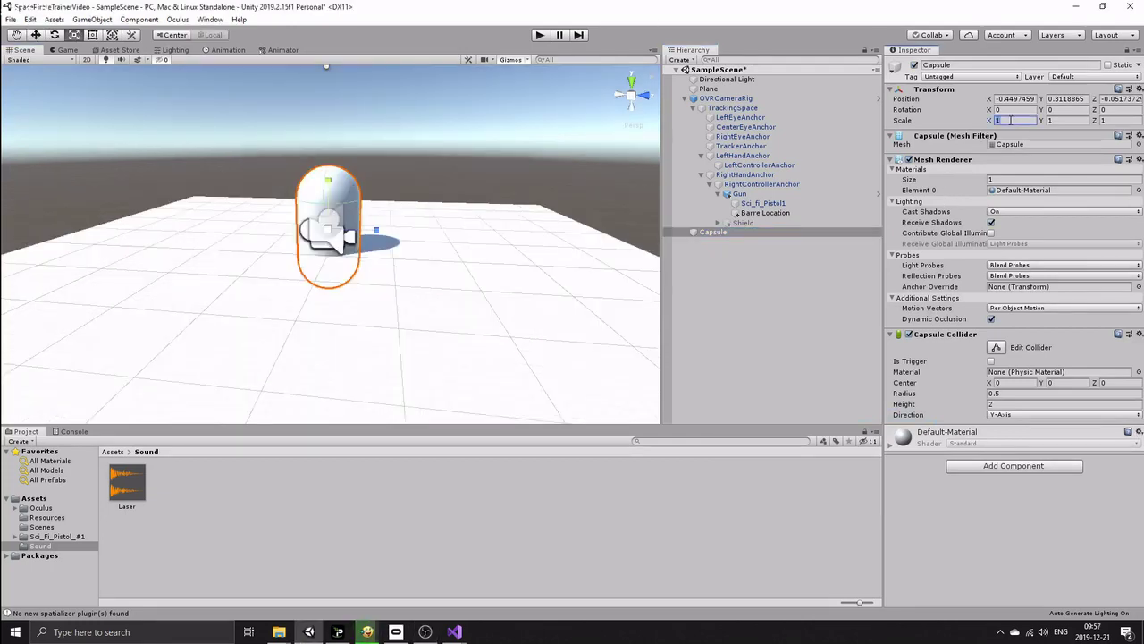
text(0.05)
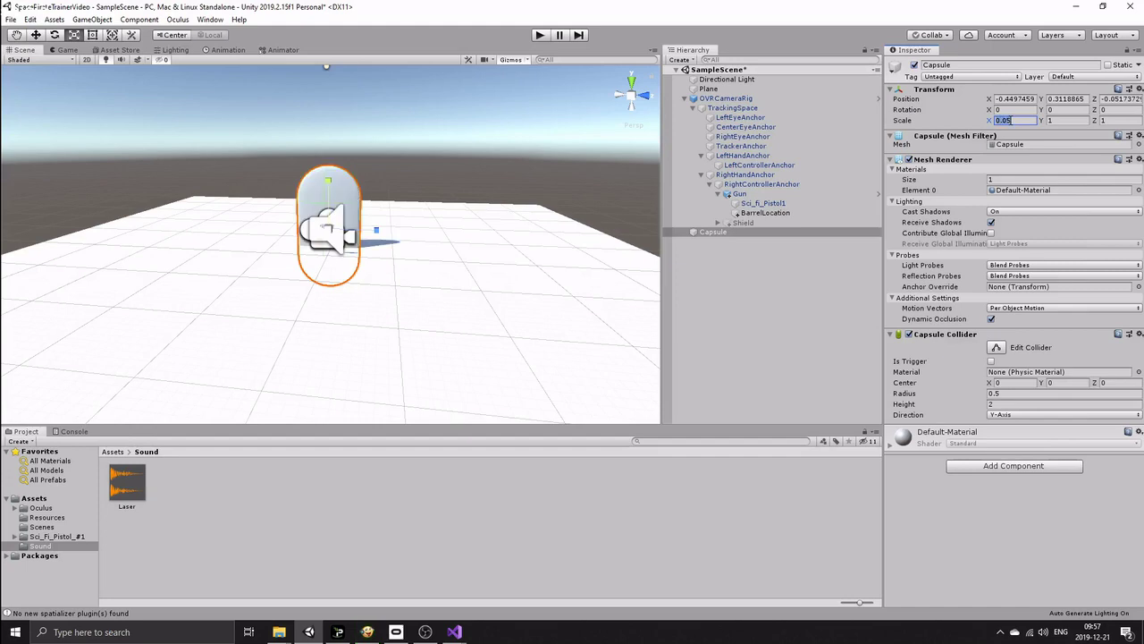
key(Tab)
text(0.05)
key(Tab)
text(0.05)
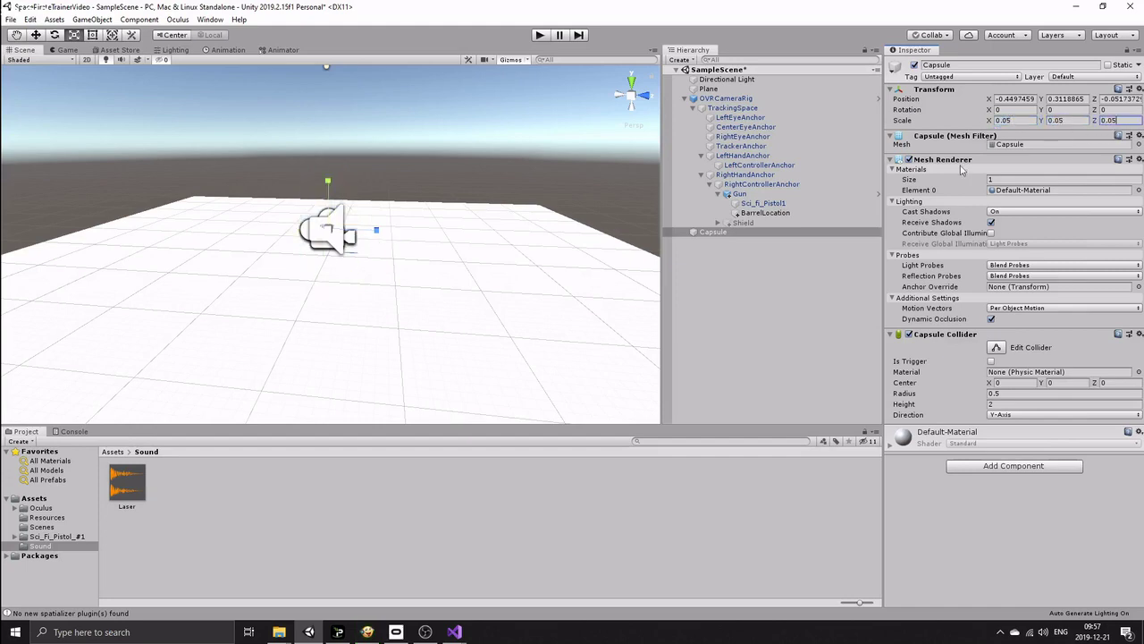
scroll(478, 236, up, 3)
click(36, 36)
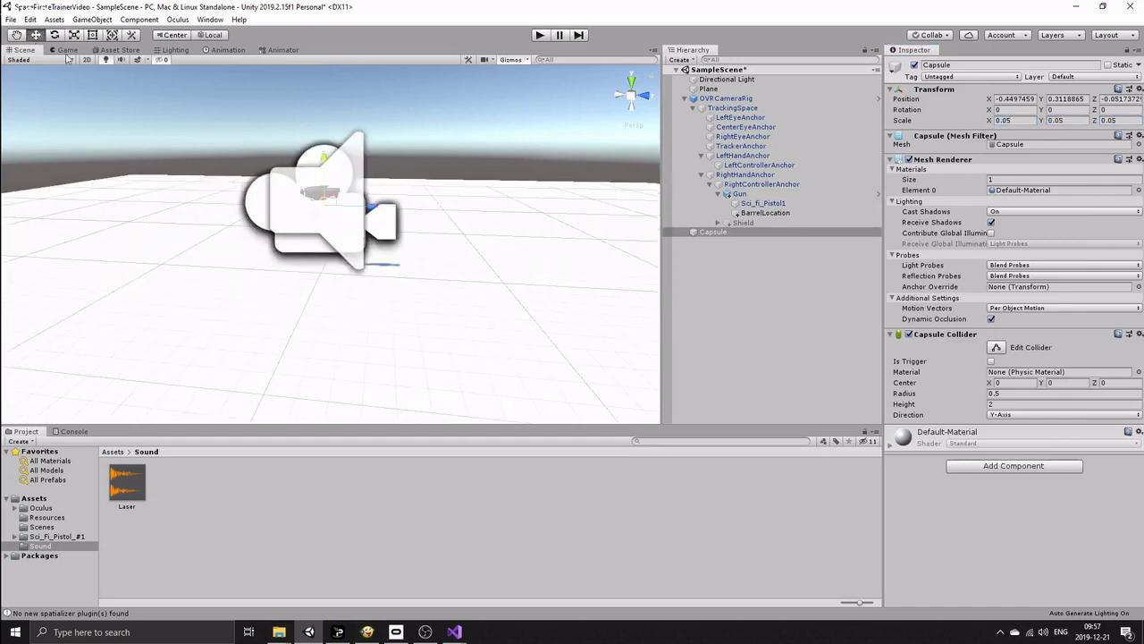
Move the capsule along Z to about 1.041, away from the gun and camera
drag(375, 206, 526, 211)
scroll(592, 247, up, 3)
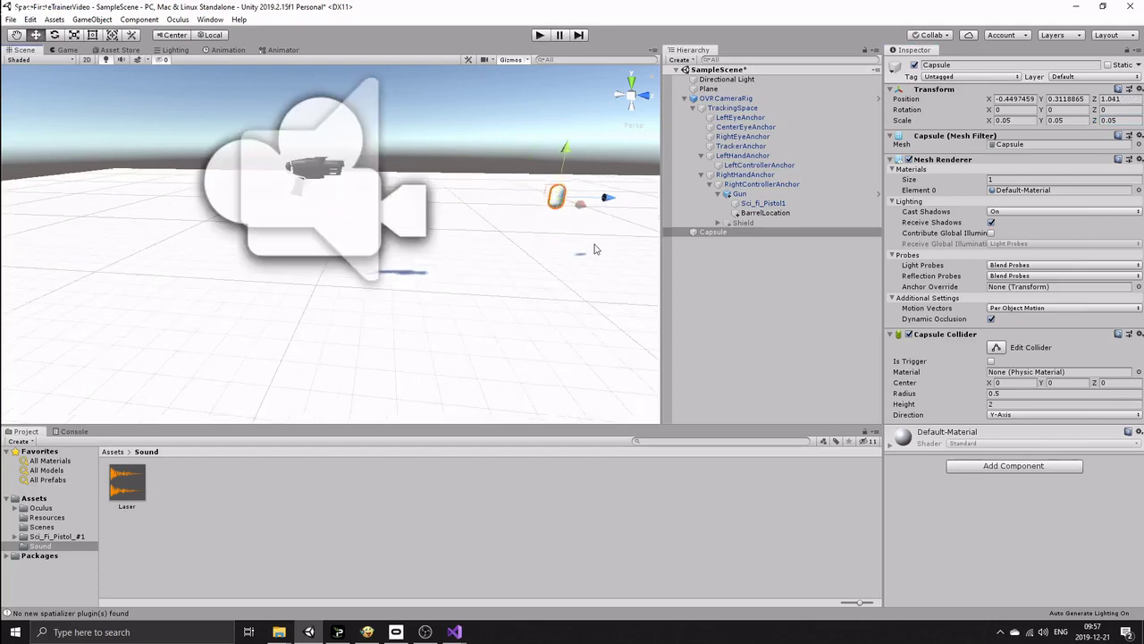
middle_drag(595, 250, 457, 232)
Stretch the capsule vertically to a Y scale of about 0.087 and save the scene
click(75, 35)
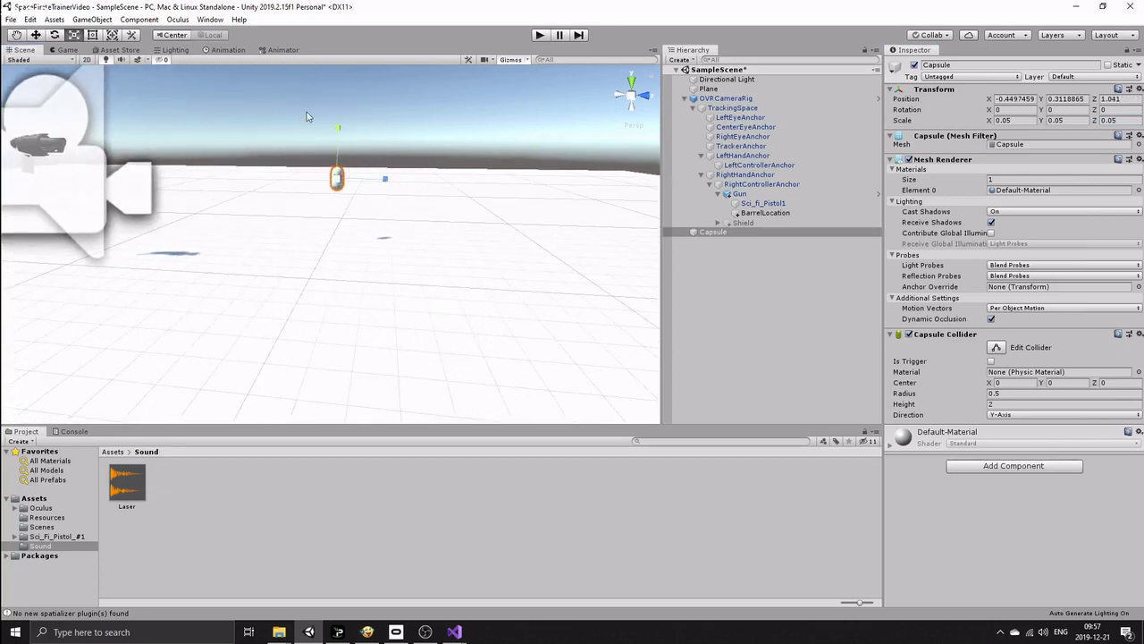
drag(337, 129, 344, 97)
key(ctrl+s)
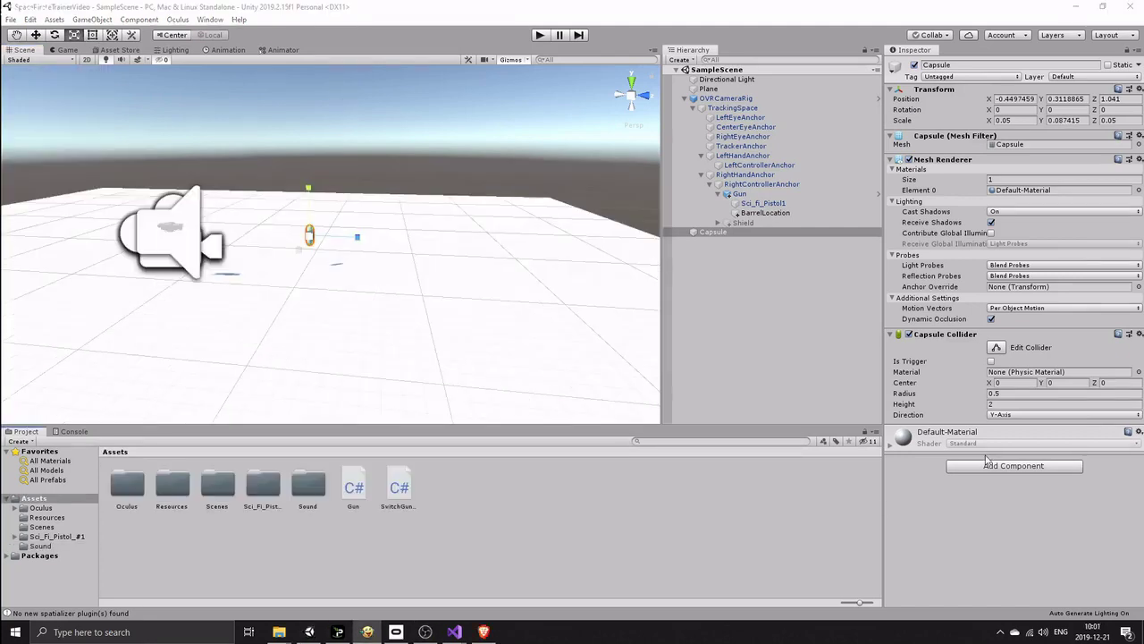
Create a new material named Yellow in the Assets folder
right_click(539, 522)
mouse_move(624, 249)
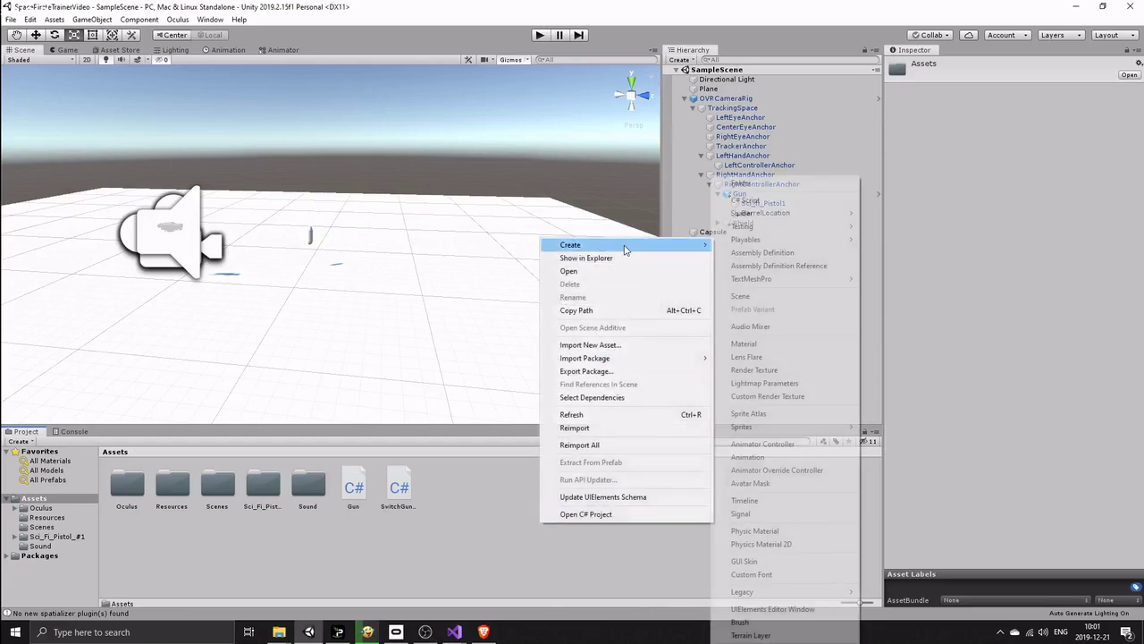
click(748, 344)
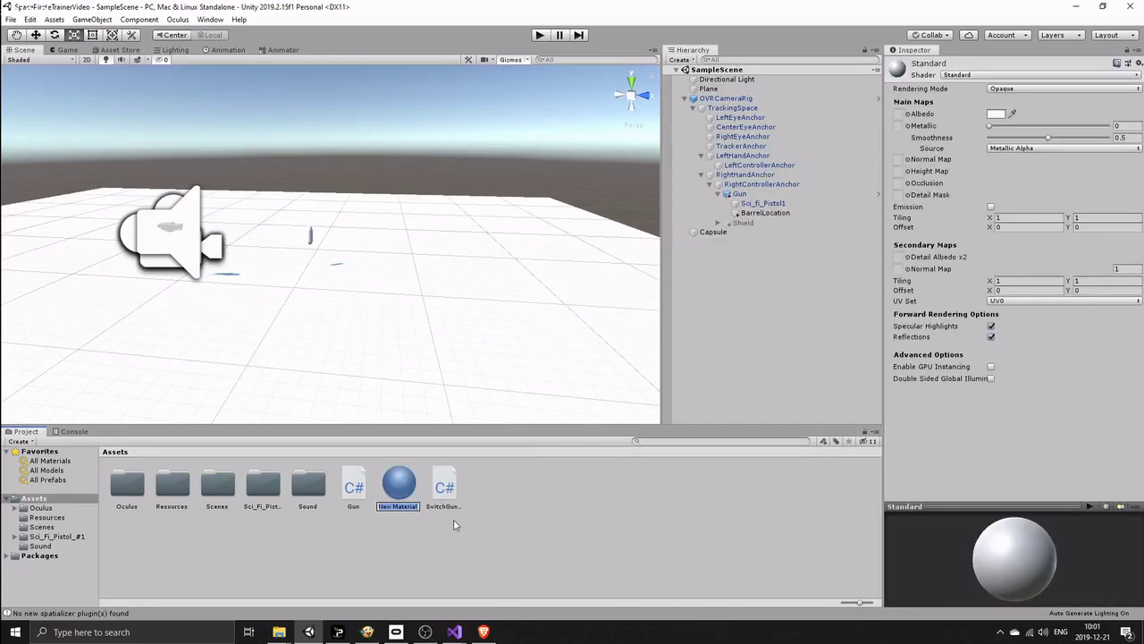
text(yel)
key(Return)
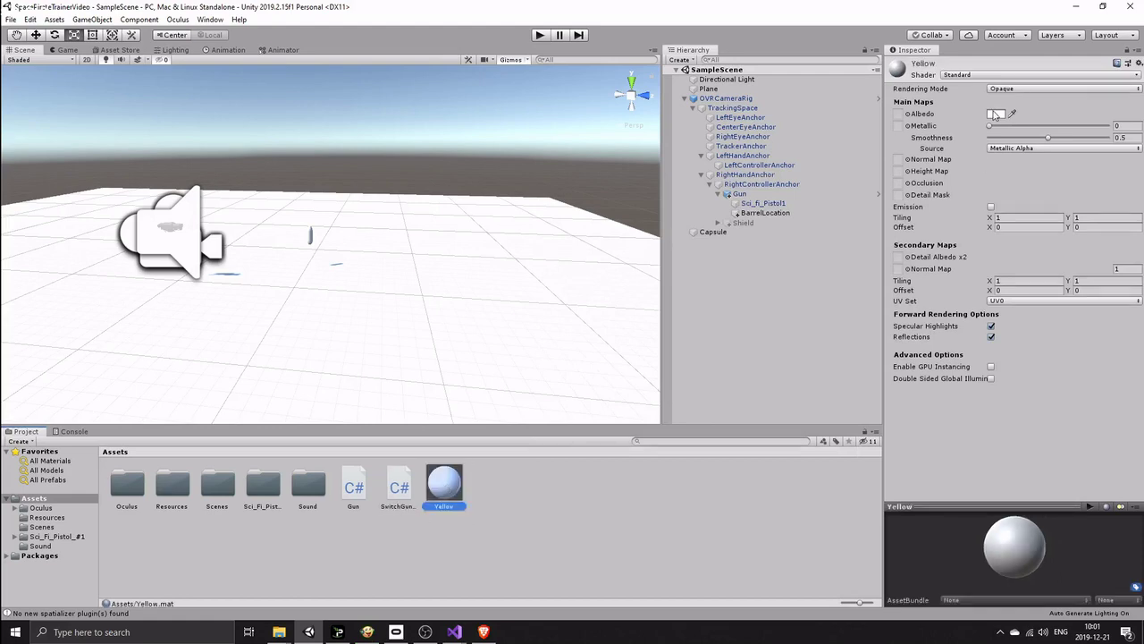
Set the Yellow material's albedo color to pure yellow (FFFF00)
click(995, 113)
click(105, 65)
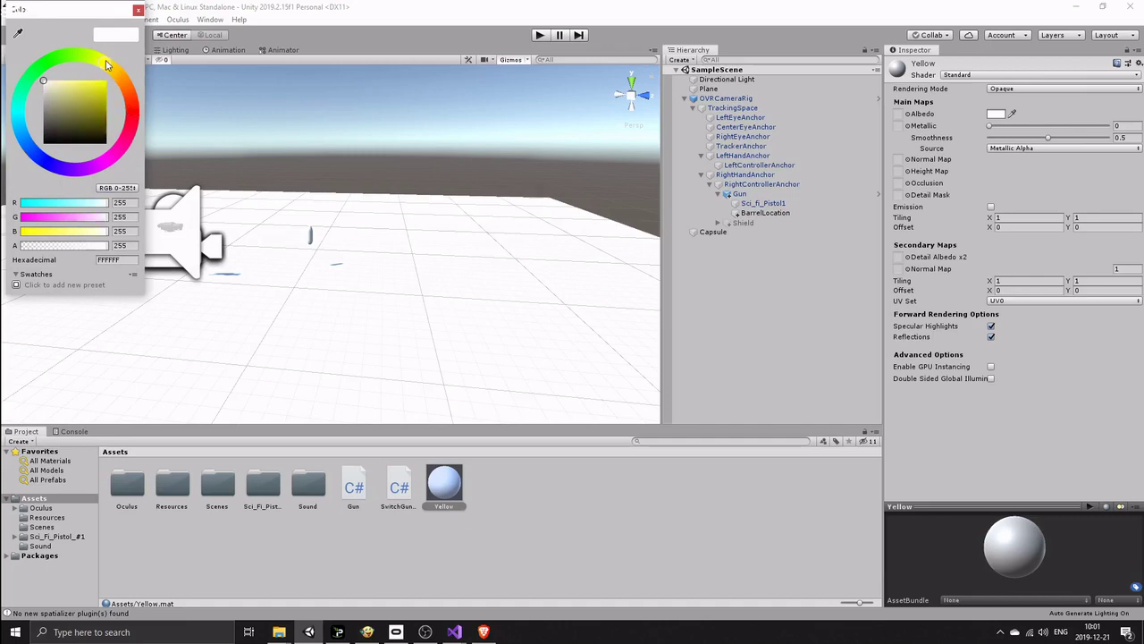
drag(104, 82, 120, 81)
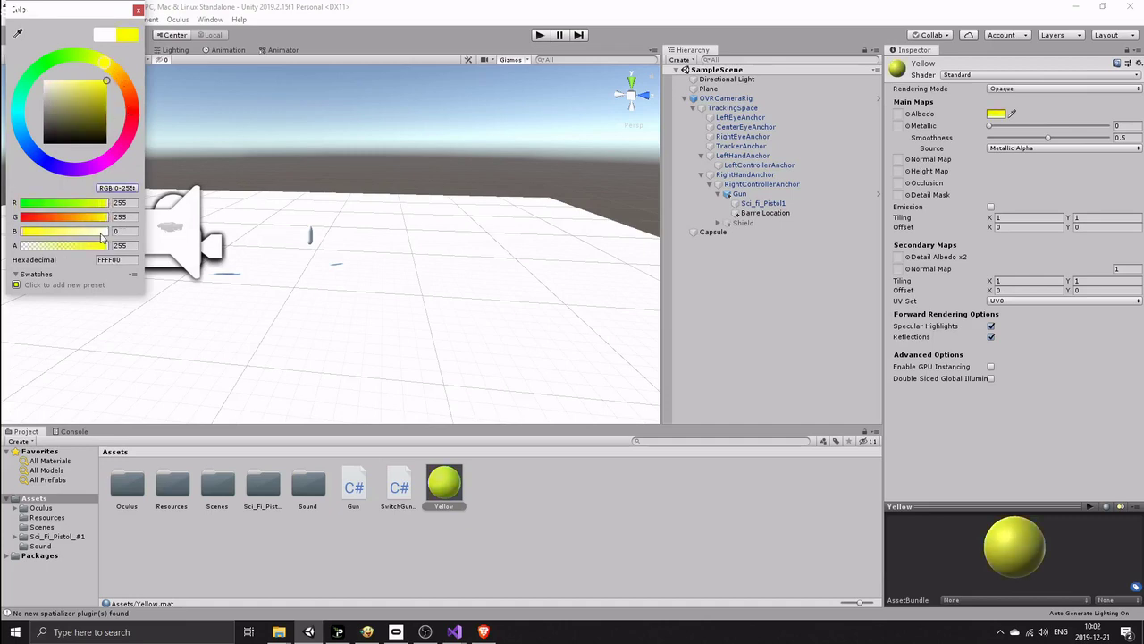
click(138, 10)
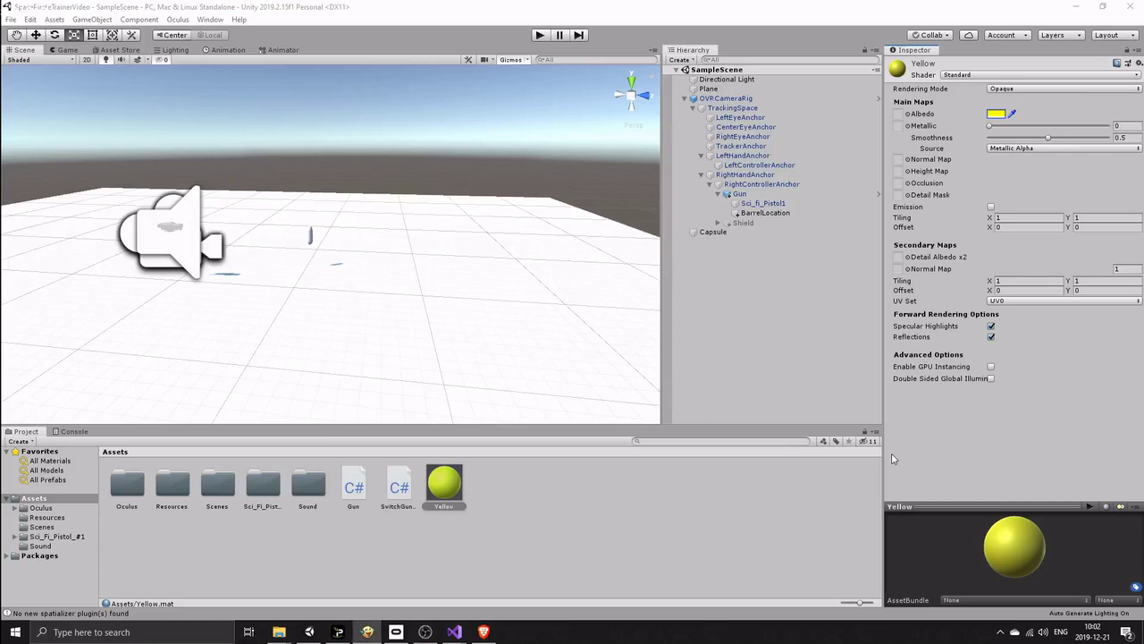
Apply the Yellow material to the capsule in the scene
click(441, 469)
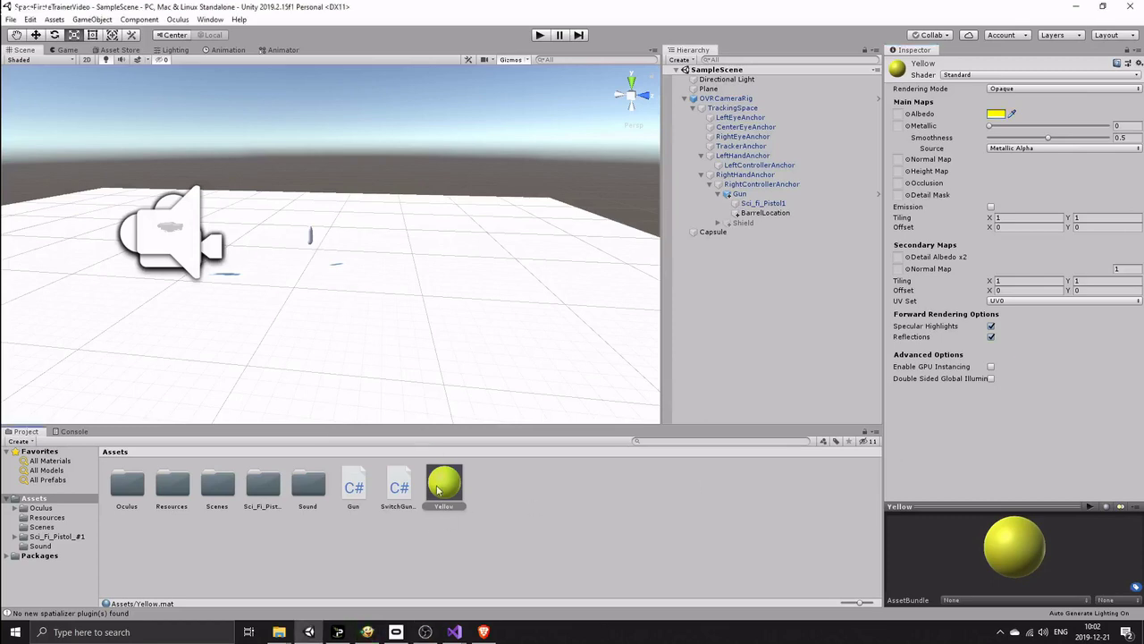
drag(454, 480, 312, 238)
scroll(439, 297, up, 2)
scroll(438, 297, up, 3)
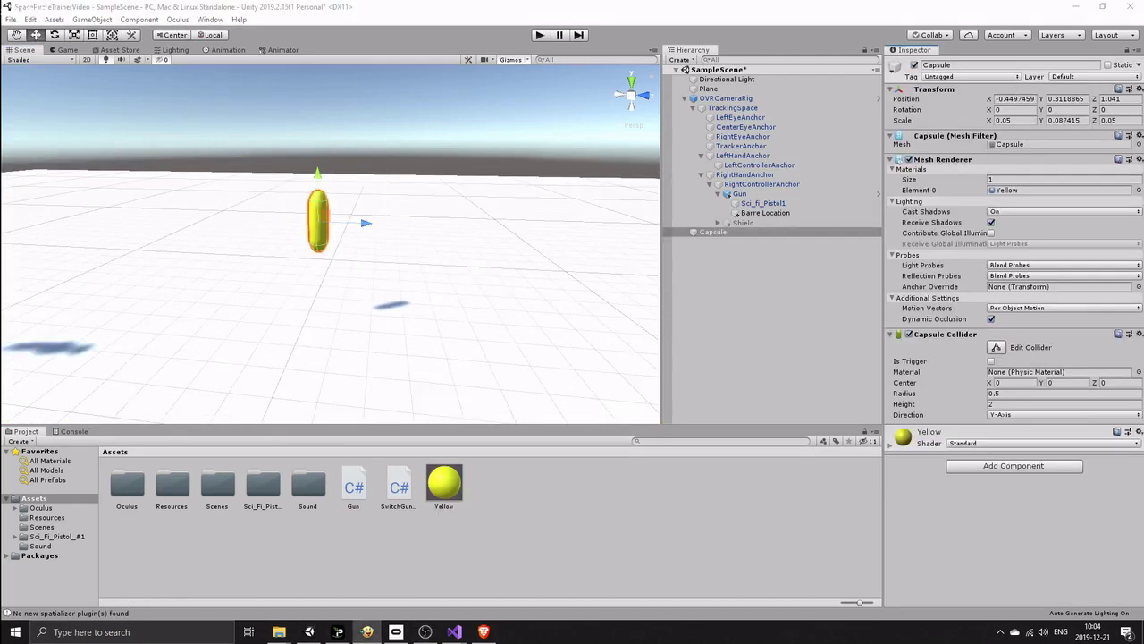
Add a Halo effect component to the capsule and raise the capsule to about 0.513 on Y
click(140, 20)
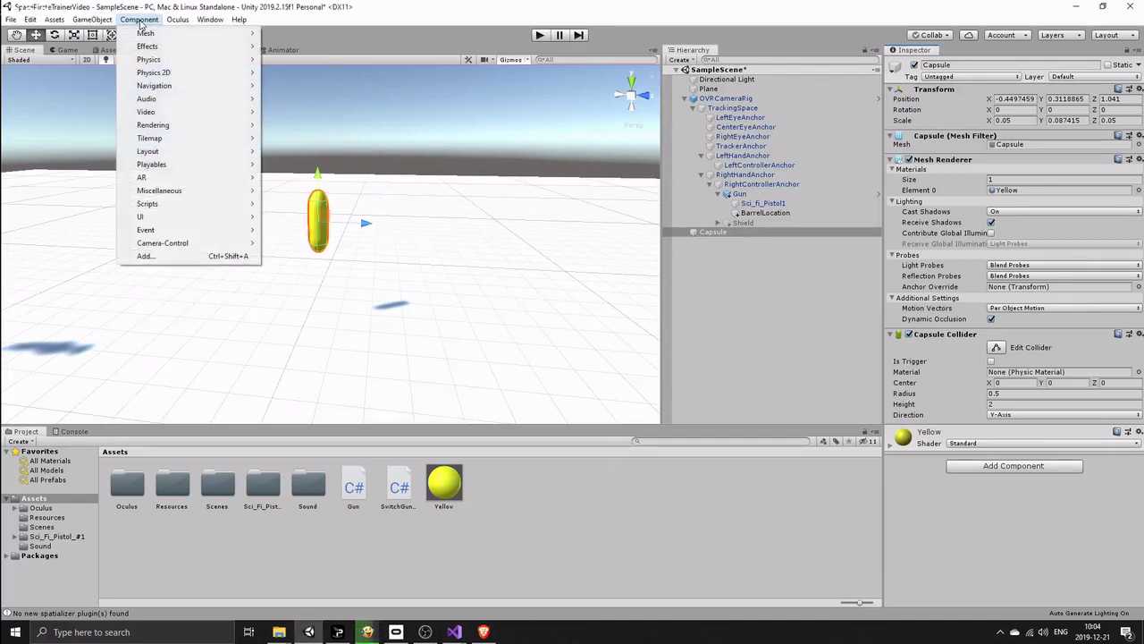
mouse_move(152, 45)
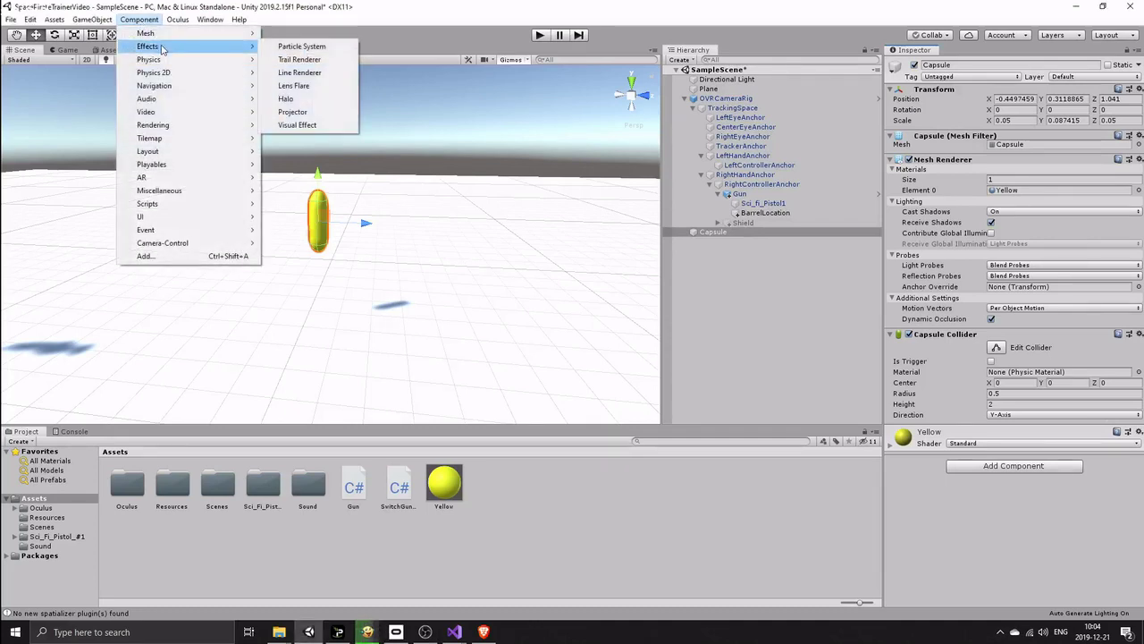
click(302, 100)
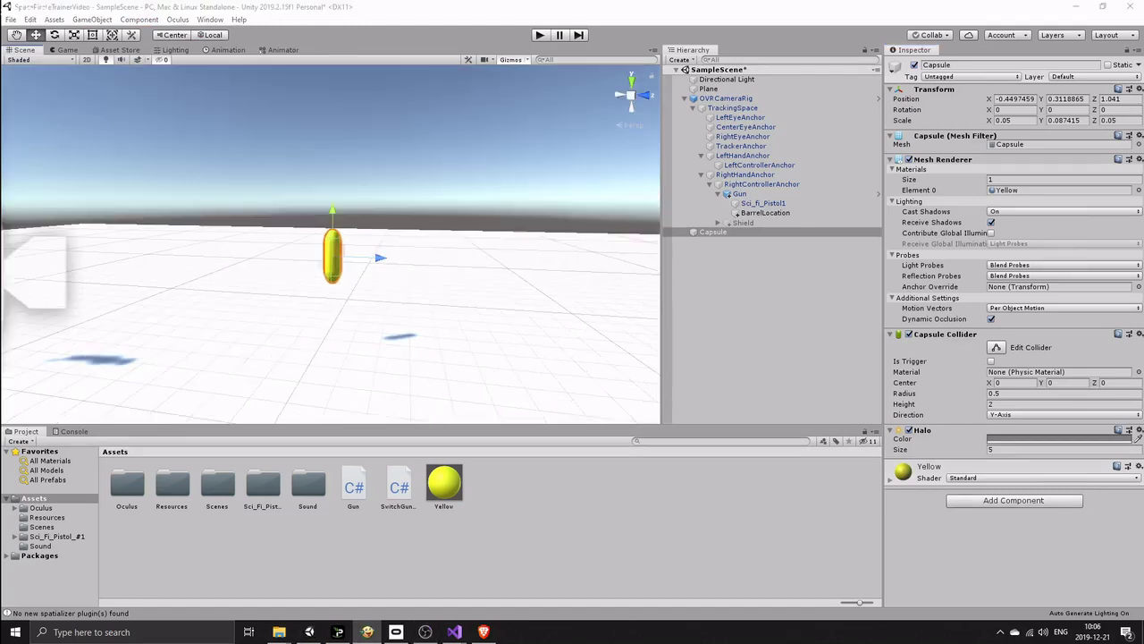
drag(332, 215, 338, 149)
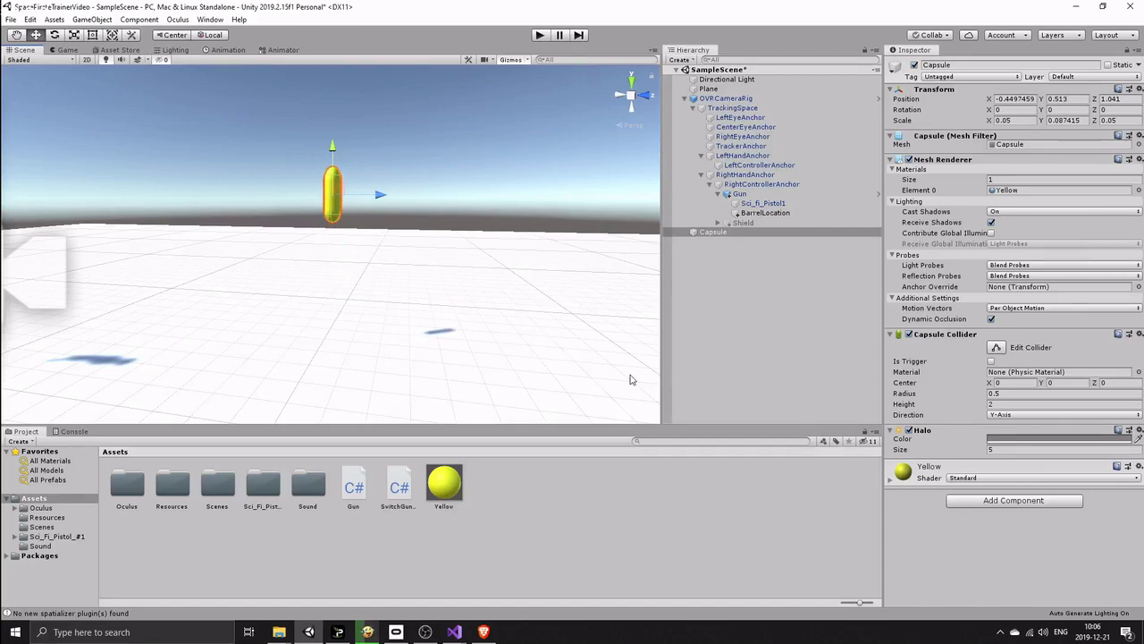
Set the capsule's Halo color to bright yellow and its size to 0.1
click(1008, 440)
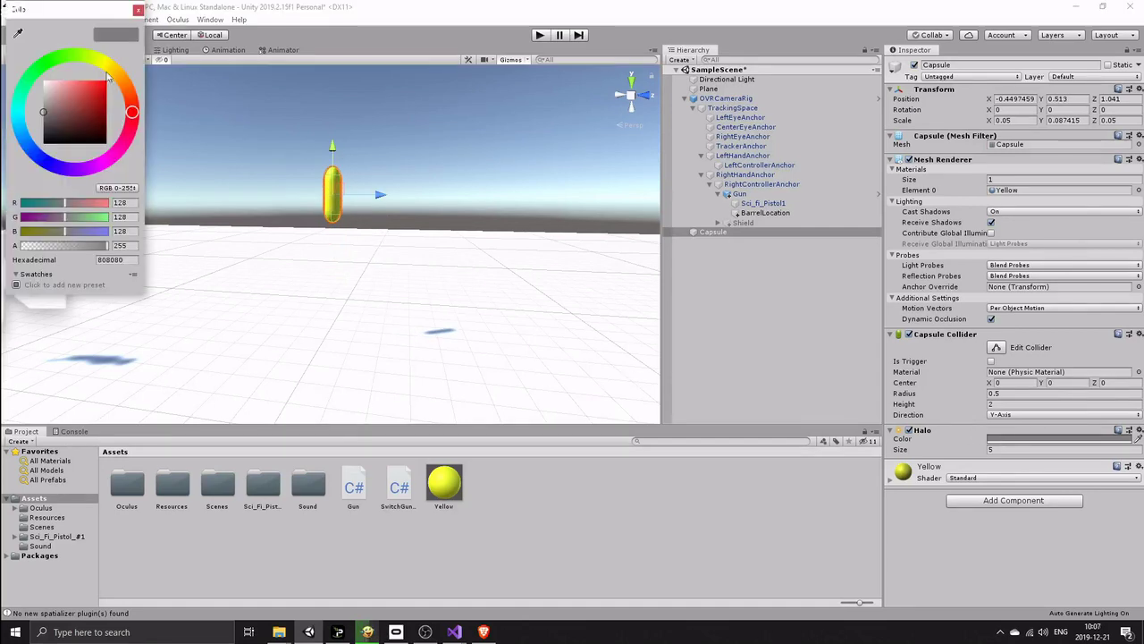
click(105, 62)
drag(104, 84, 111, 78)
click(138, 10)
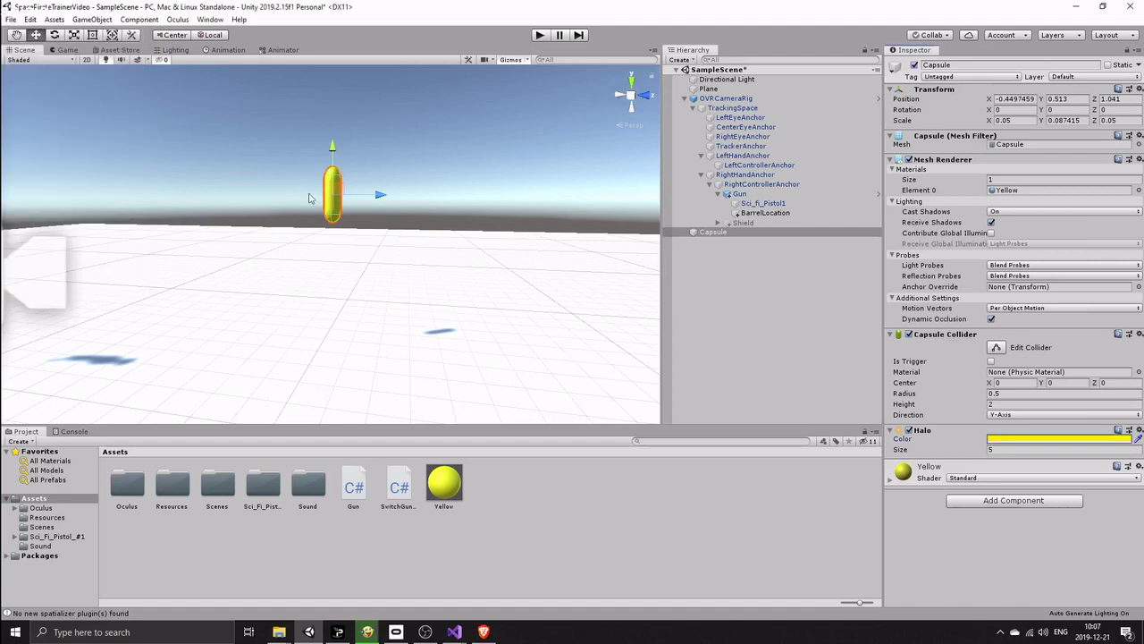
click(903, 451)
drag(903, 451, 874, 456)
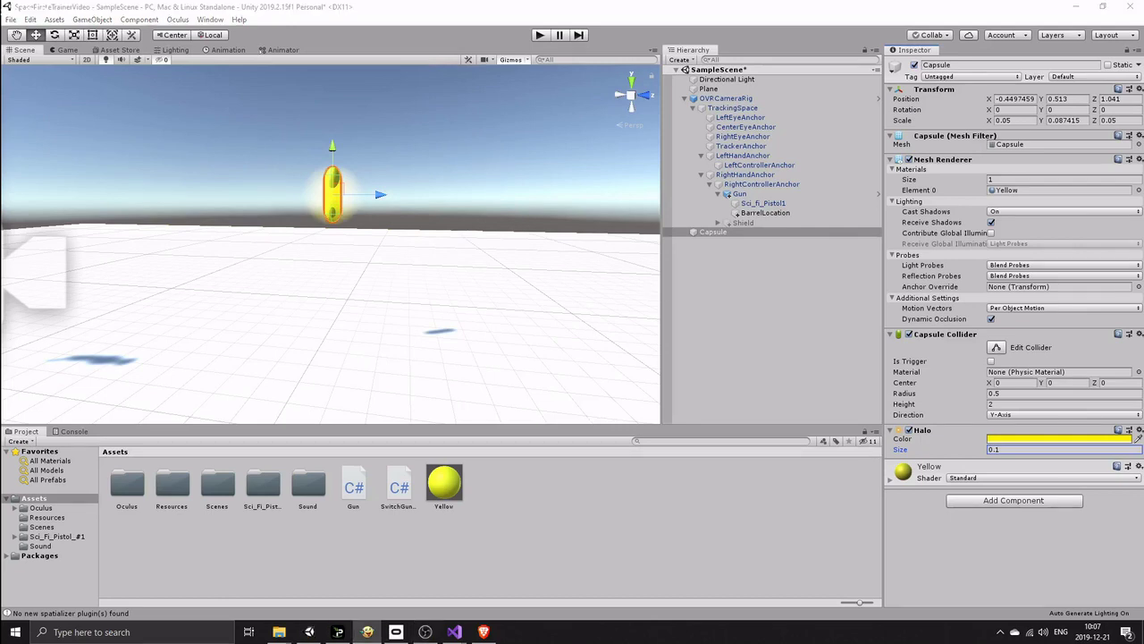
Rename the Capsule object in the scene to Laser
click(712, 234)
right_click(713, 234)
click(747, 273)
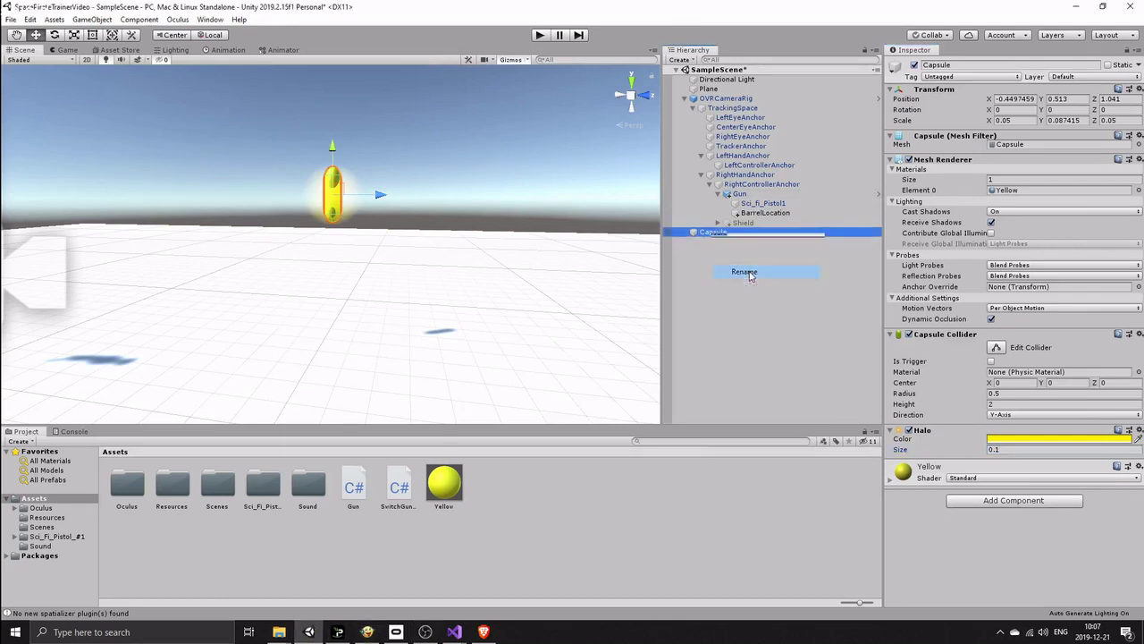
text(Laser)
click(749, 276)
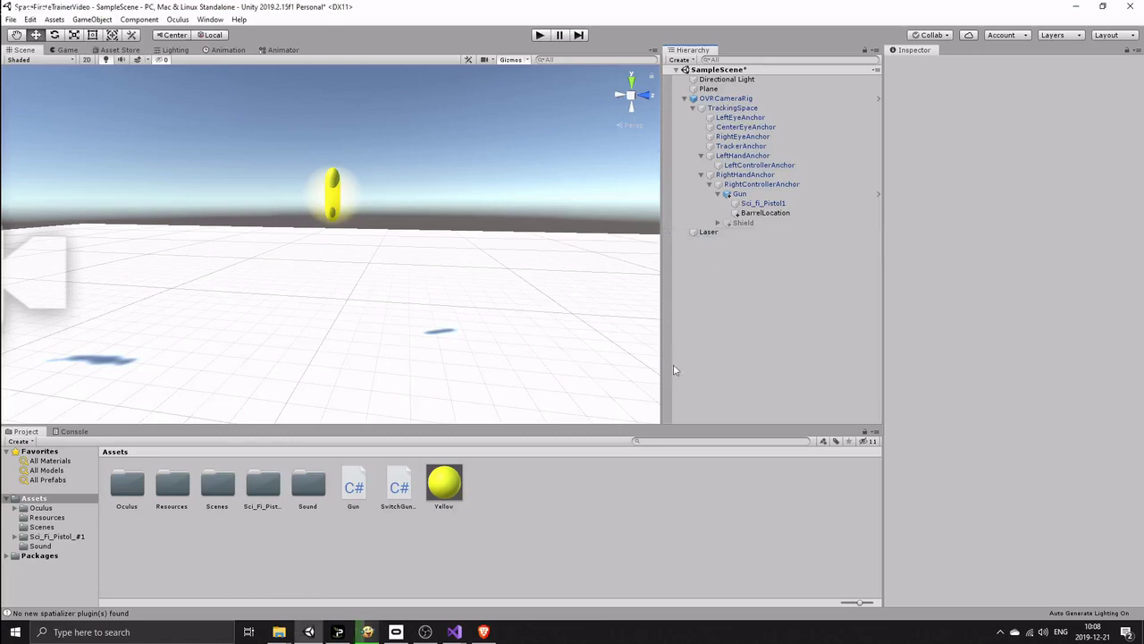
Make a prefab of the Laser object in the Assets folder and delete the original from the scene
click(703, 232)
drag(703, 235, 564, 495)
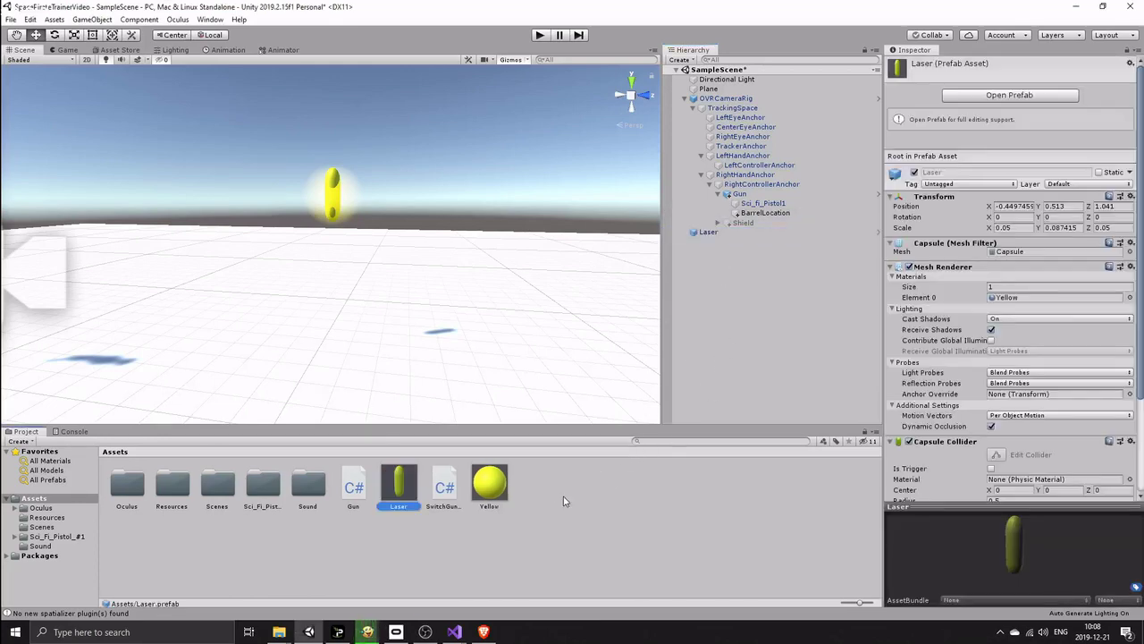
click(735, 344)
click(709, 232)
key(Delete)
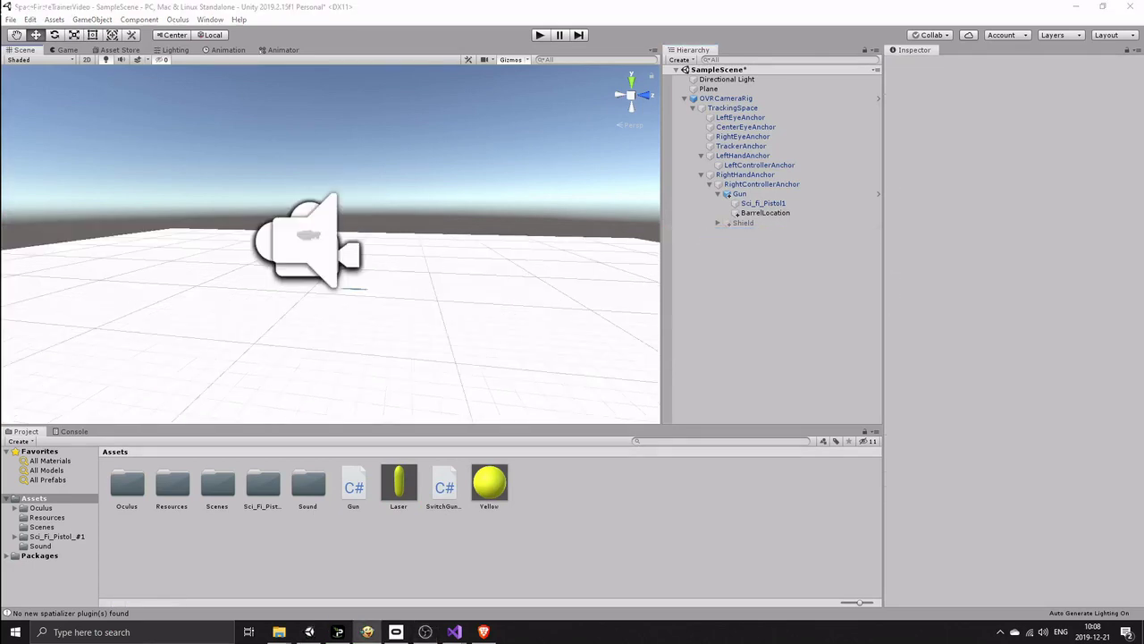
Assign the Laser prefab to the Laser field of the Gun object's Gun script
click(860, 193)
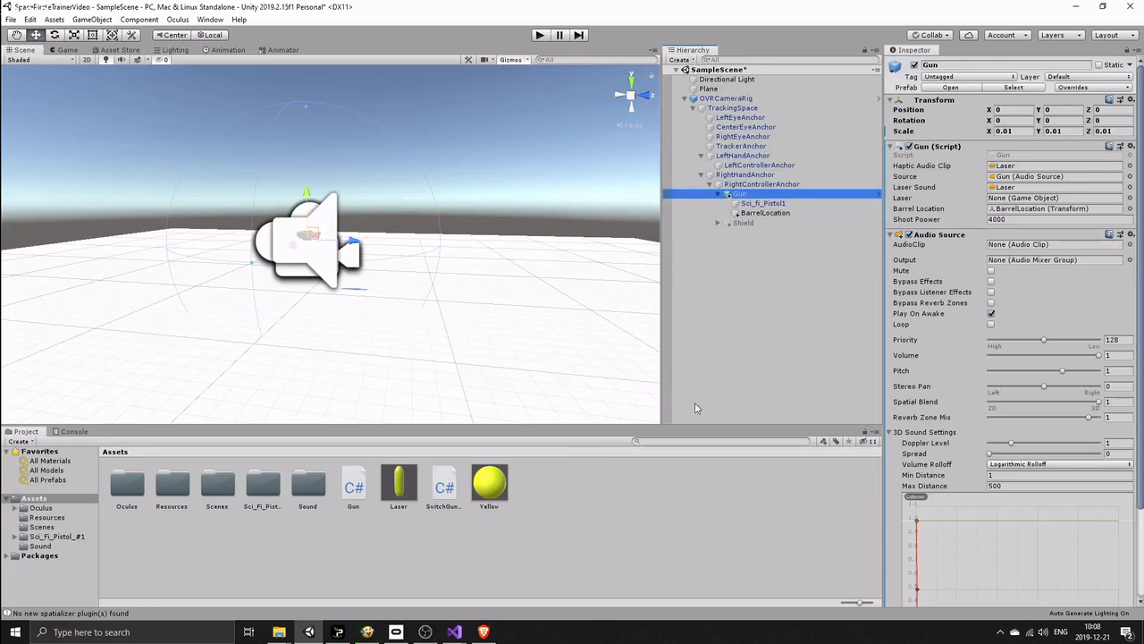
drag(413, 483, 1019, 197)
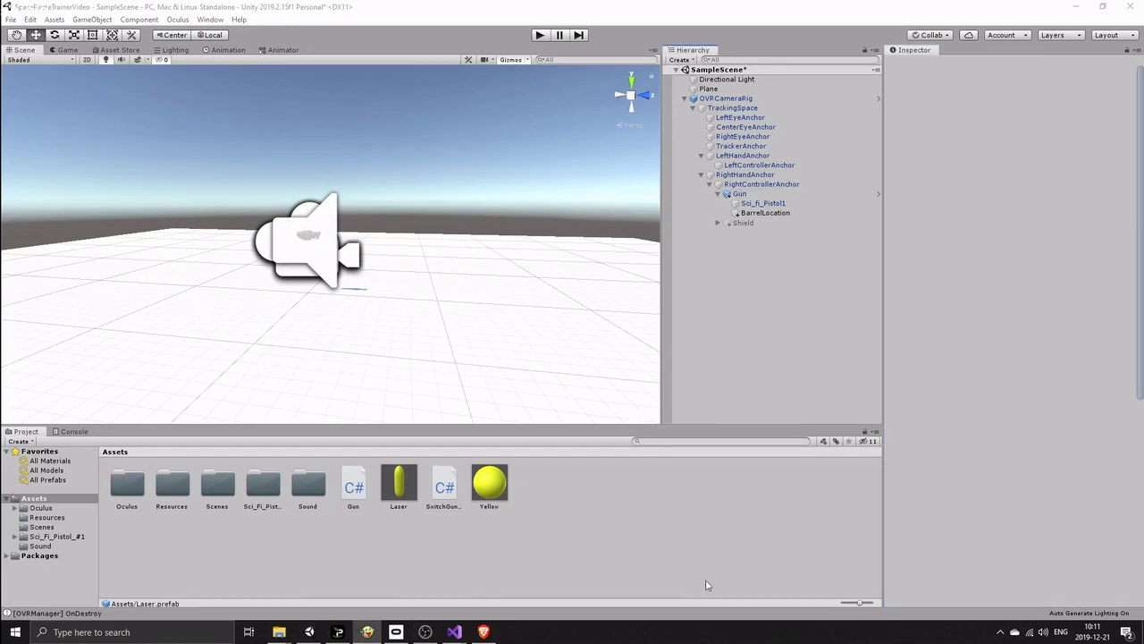
Add a Rigidbody component to the Laser prefab and disable its Use Gravity option
click(401, 483)
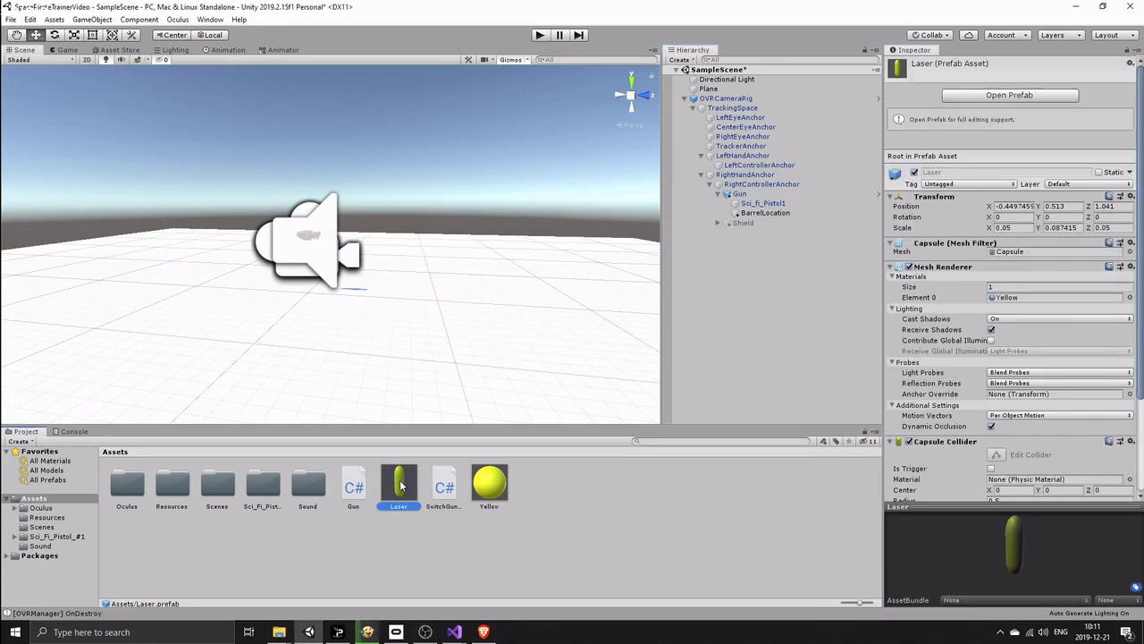
scroll(959, 374, down, 3)
click(1007, 488)
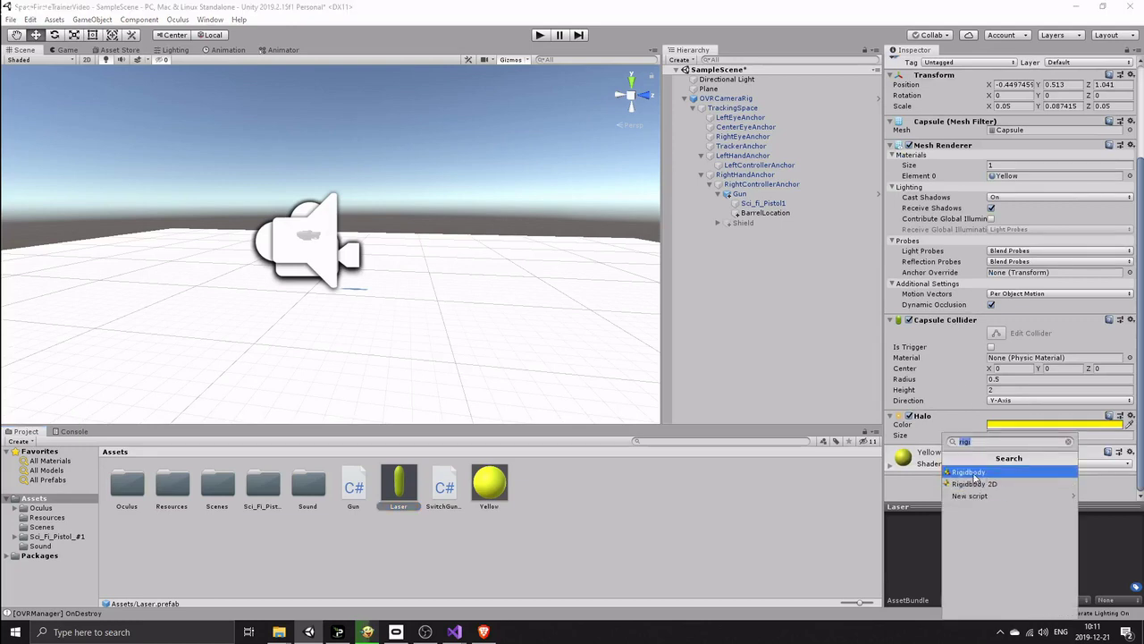
click(973, 473)
scroll(979, 472, down, 3)
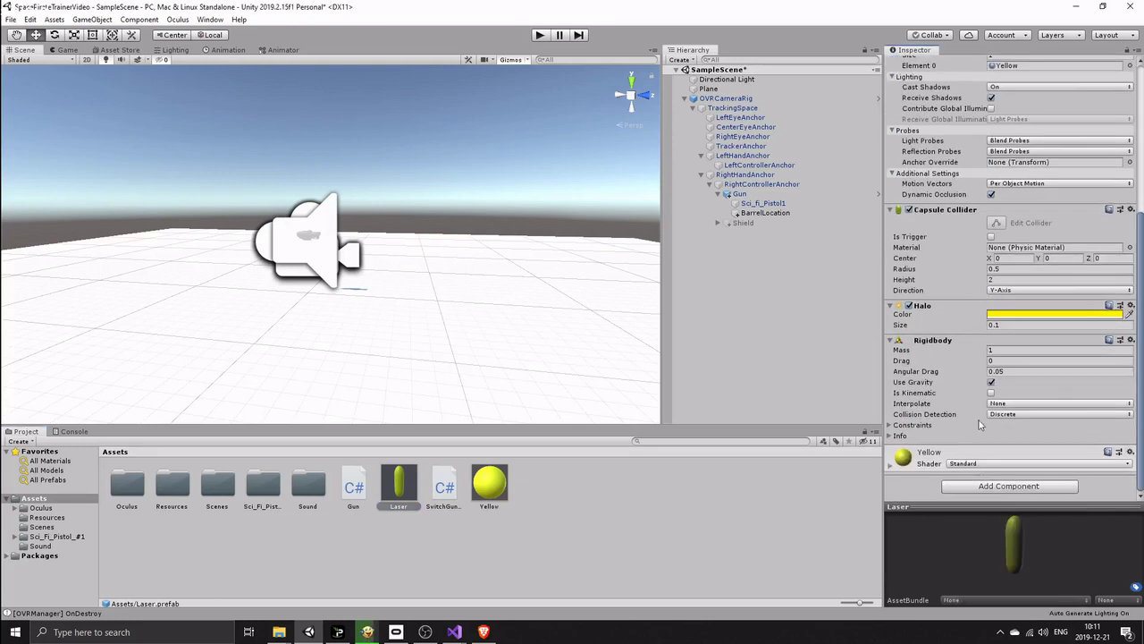
click(991, 382)
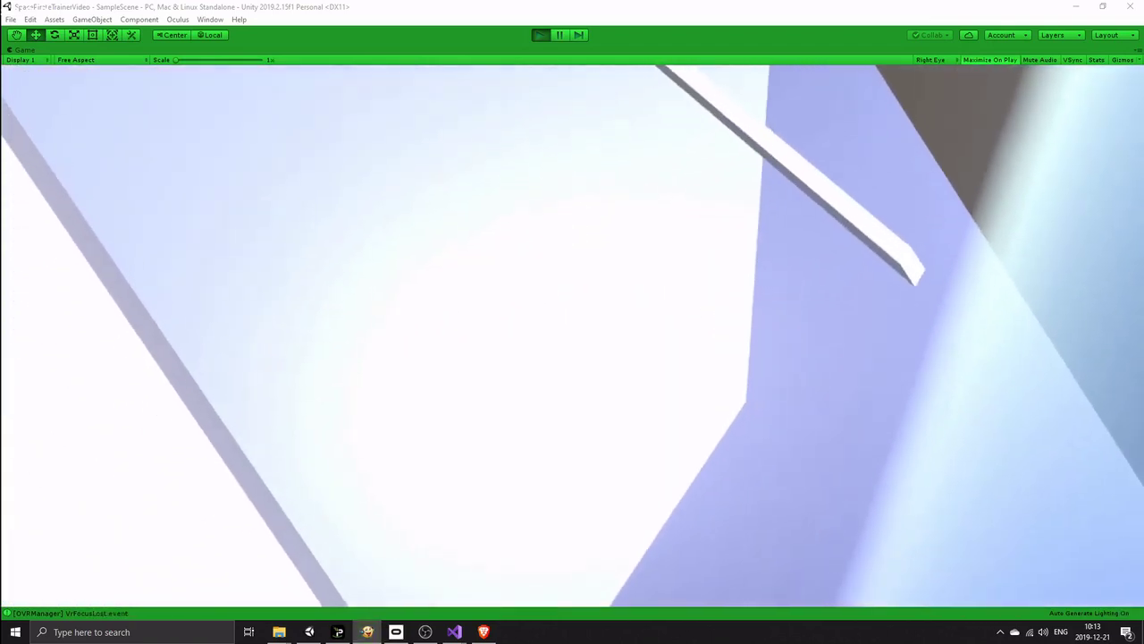
Exit play mode and move BarrelLocation forward of the gun's muzzle to about 16.6 on Z, saving the scene
key(ctrl+p)
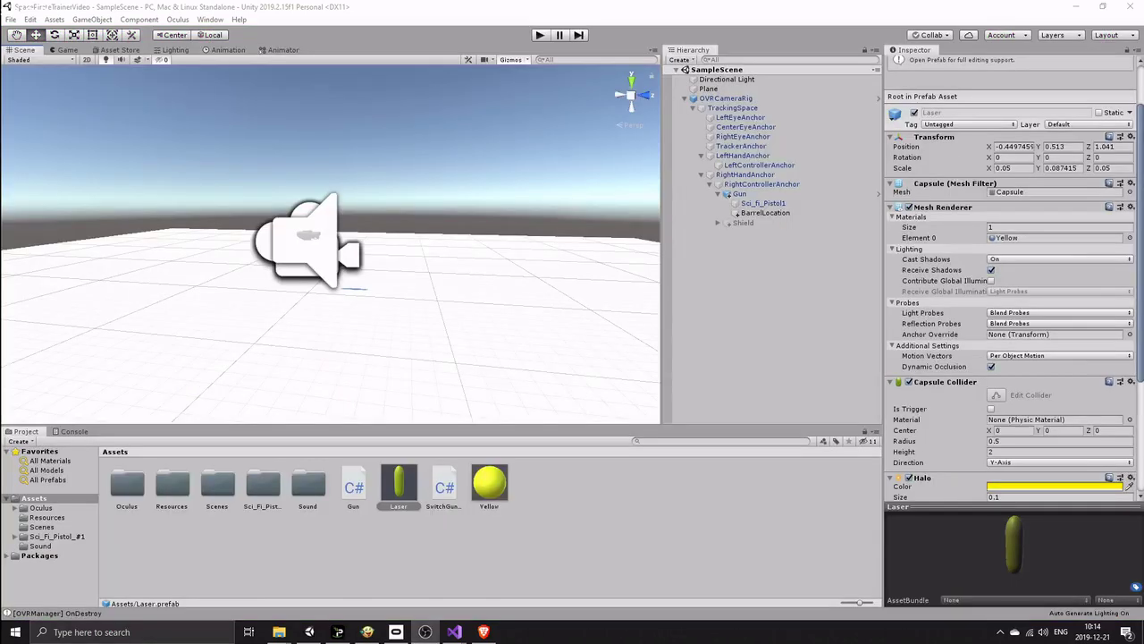
click(758, 214)
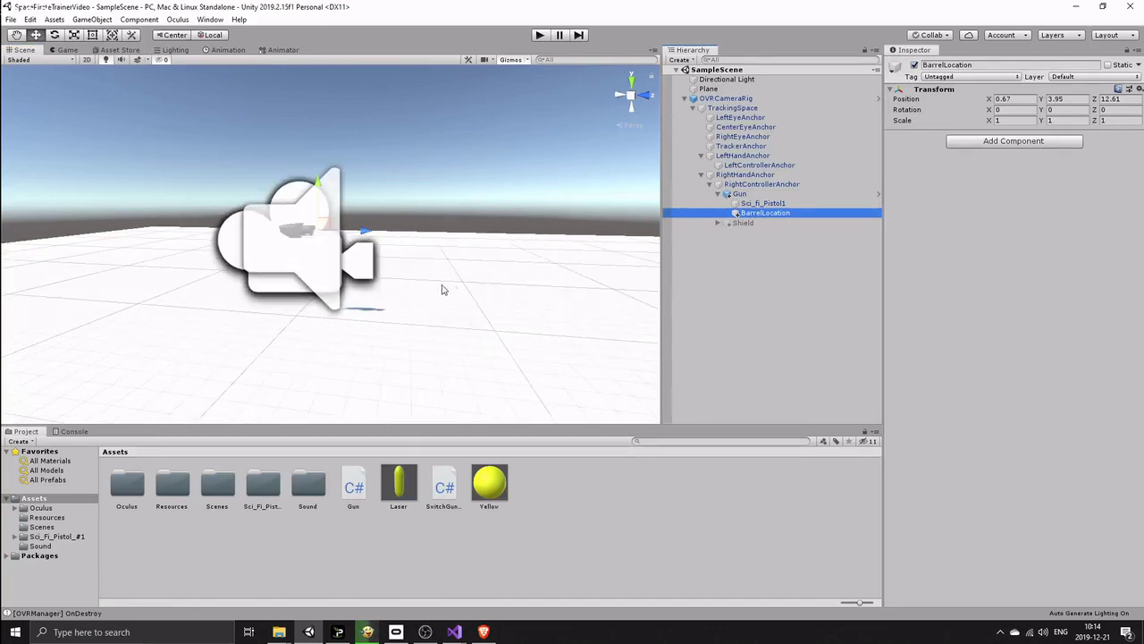
key(f)
drag(337, 200, 355, 197)
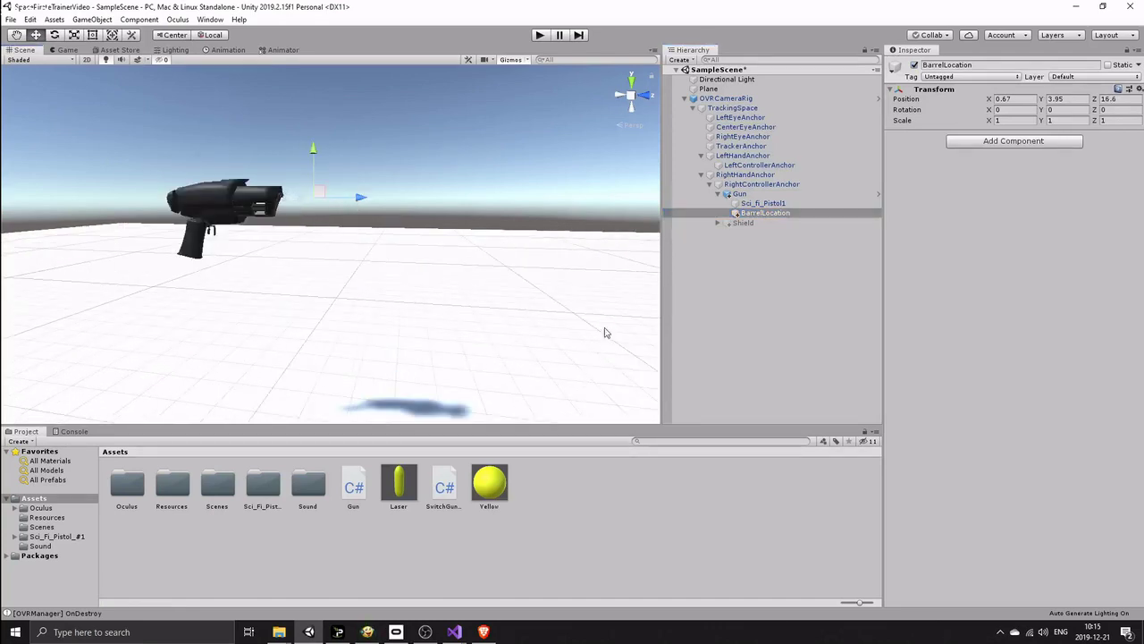
click(791, 285)
key(ctrl+s)
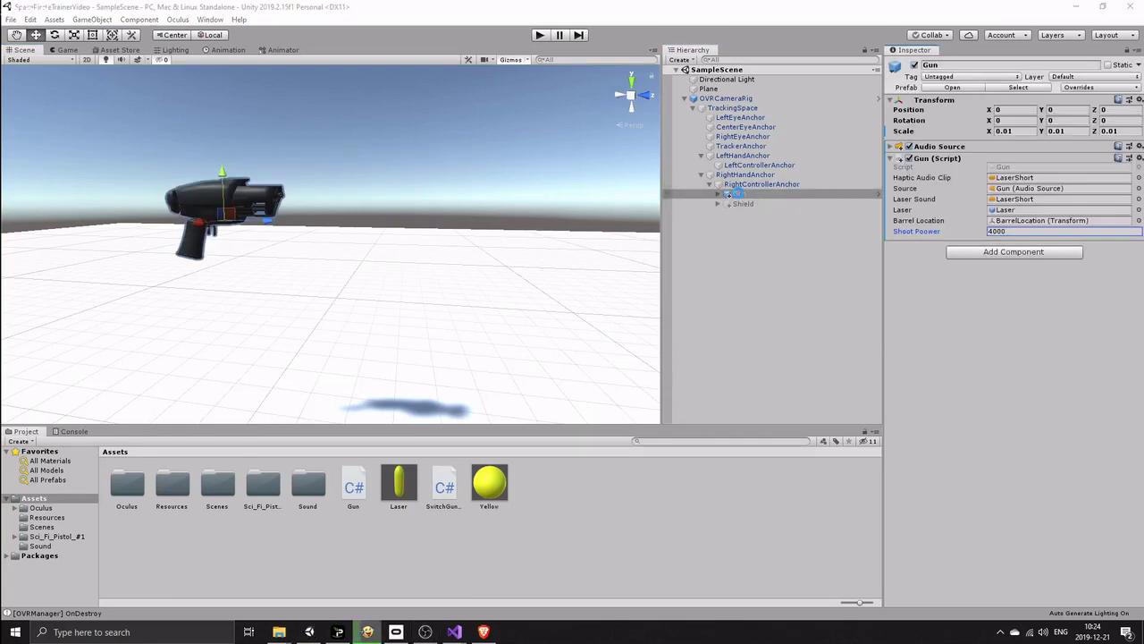
Set the Gun script's Shoot Poower to 2000 and run the scene in play mode
click(740, 195)
click(1018, 231)
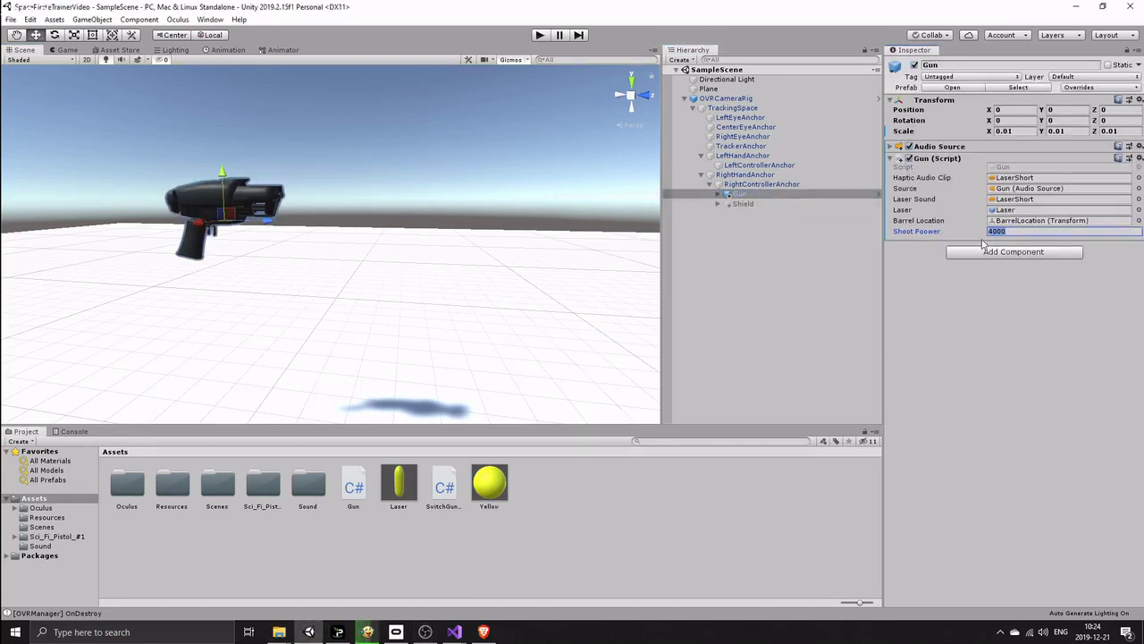
text(2)
key(ctrl+p)
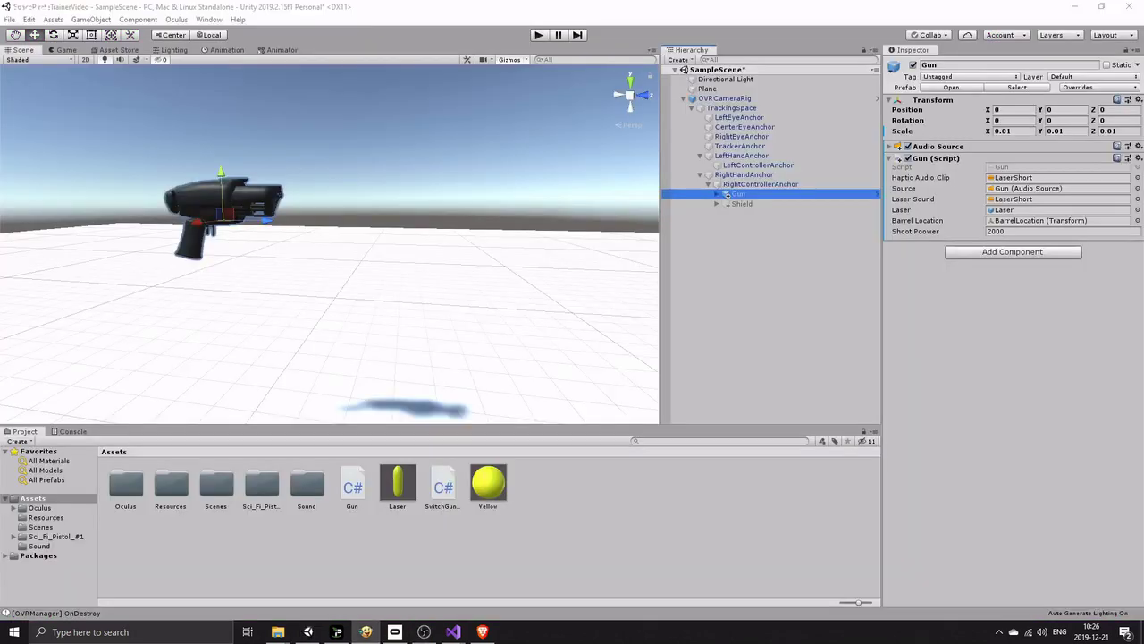
Duplicate the Gun and Shield objects and parent the copies under LeftControllerAnchor, with Gun (1) above Shield (1)
click(733, 243)
click(737, 204)
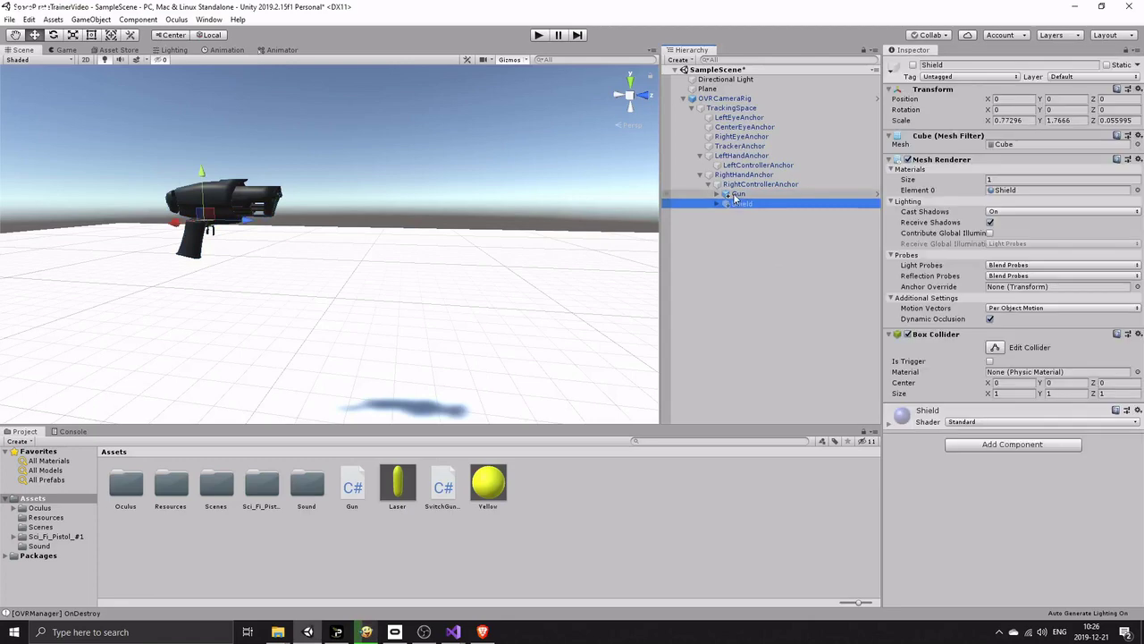
ctrl+click(735, 195)
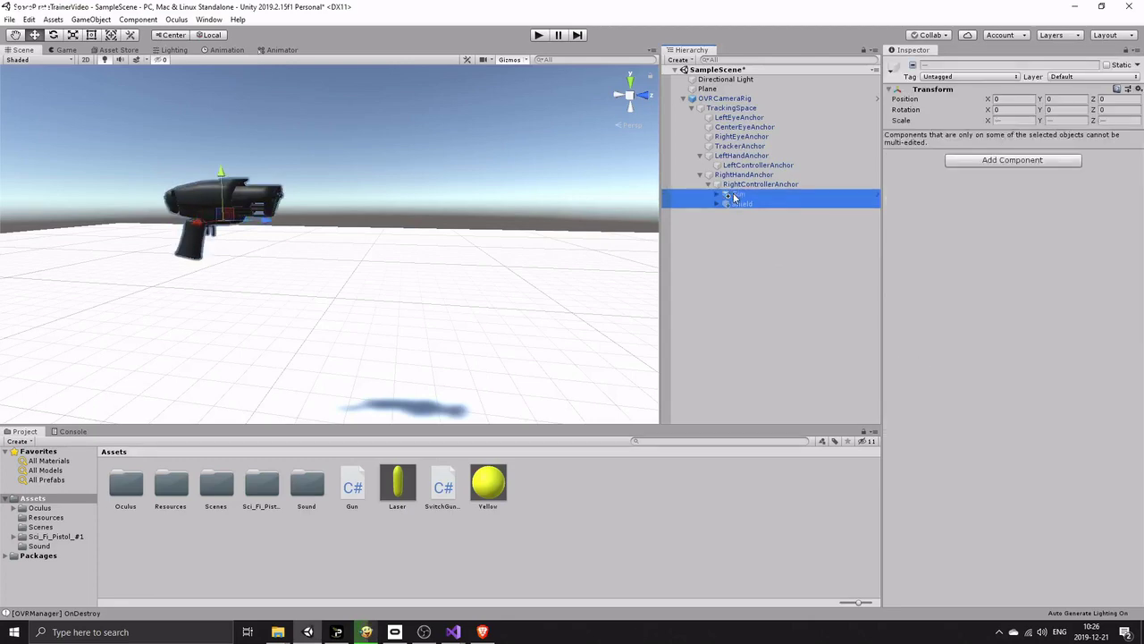
key(ctrl+d)
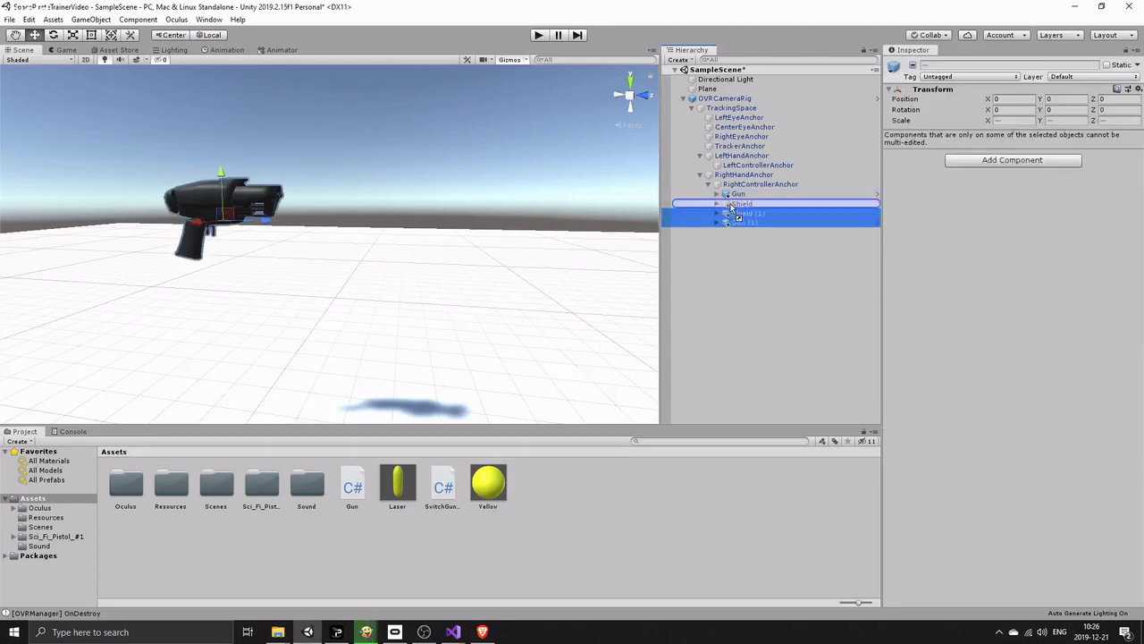
drag(735, 215, 737, 167)
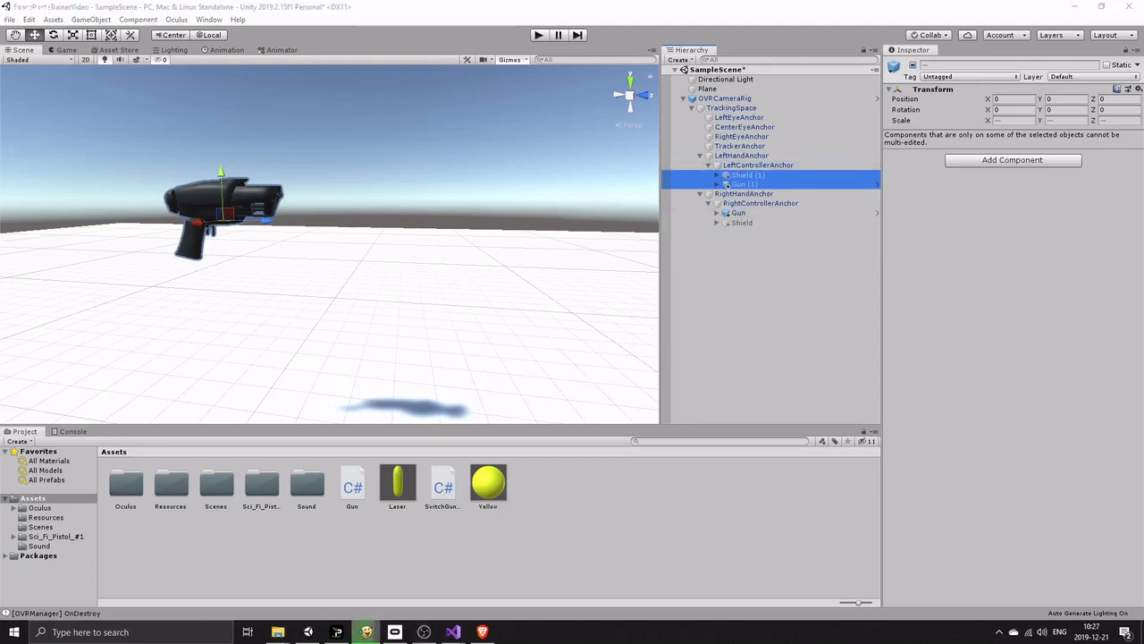
click(742, 176)
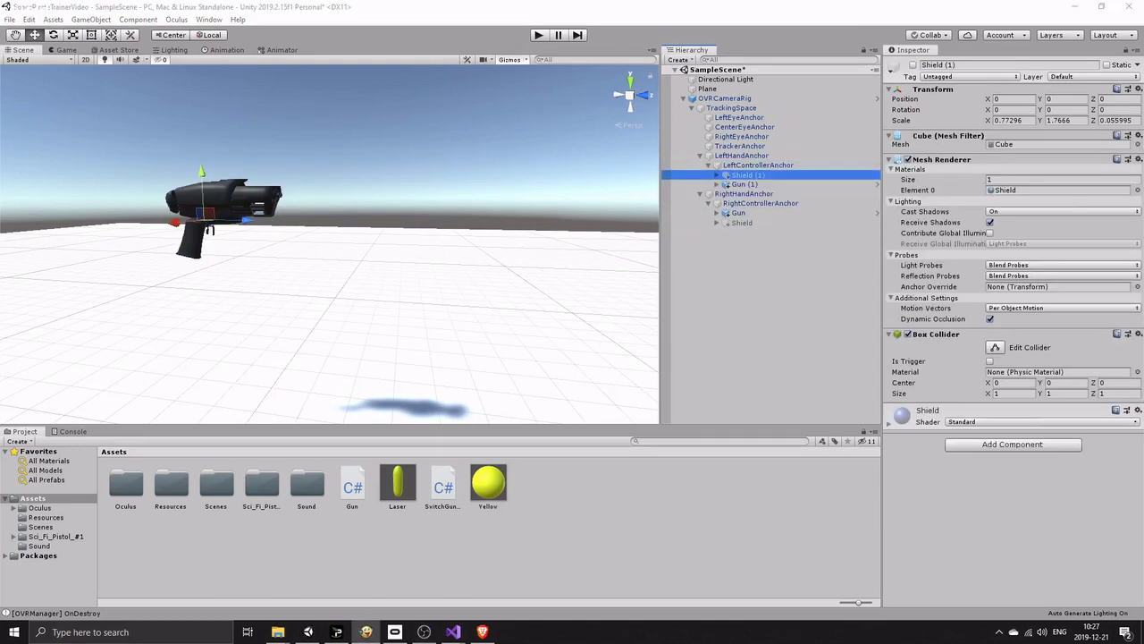
drag(740, 186, 744, 172)
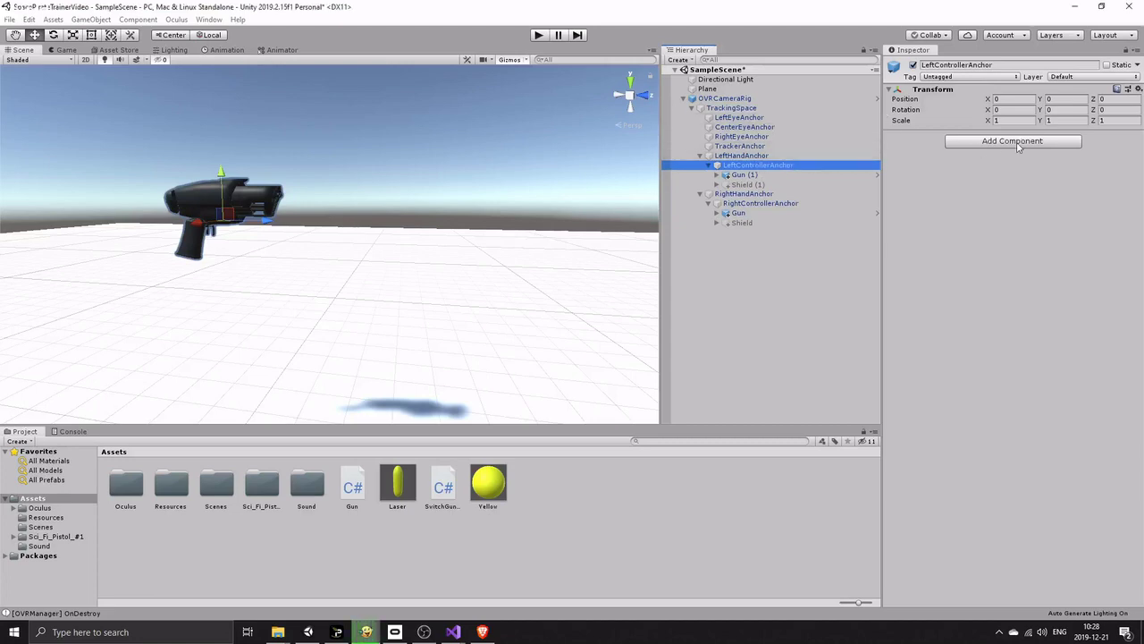
Add the Switch Gun And Shield script to LeftControllerAnchor, enabling Left Controller and assigning CenterEyeAnchor as Head
click(1023, 142)
text(sw)
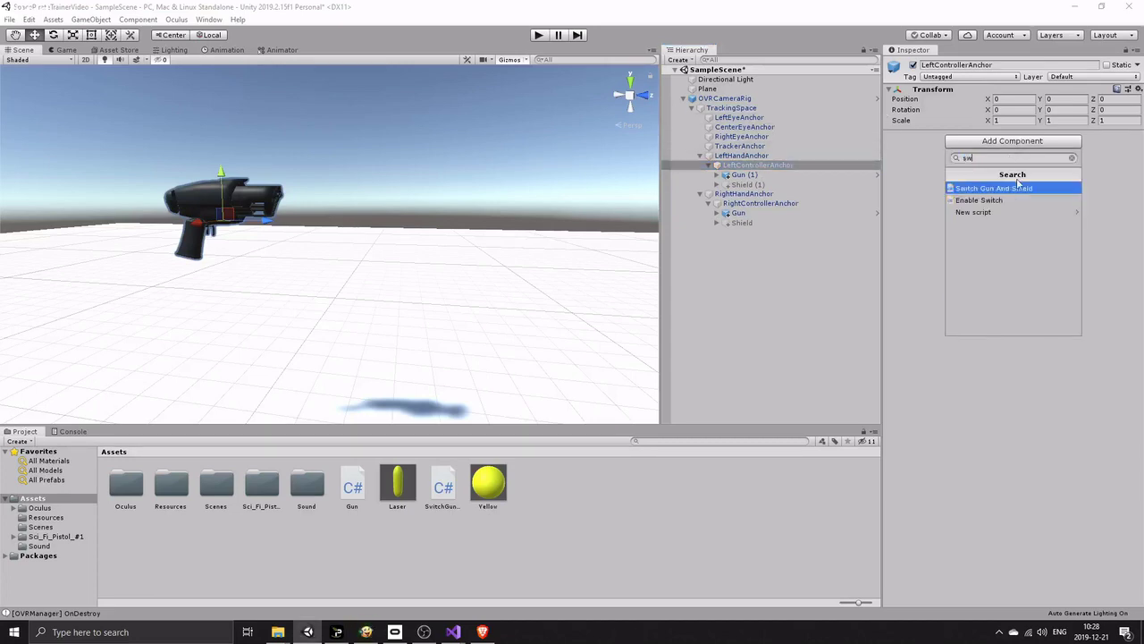
click(1018, 187)
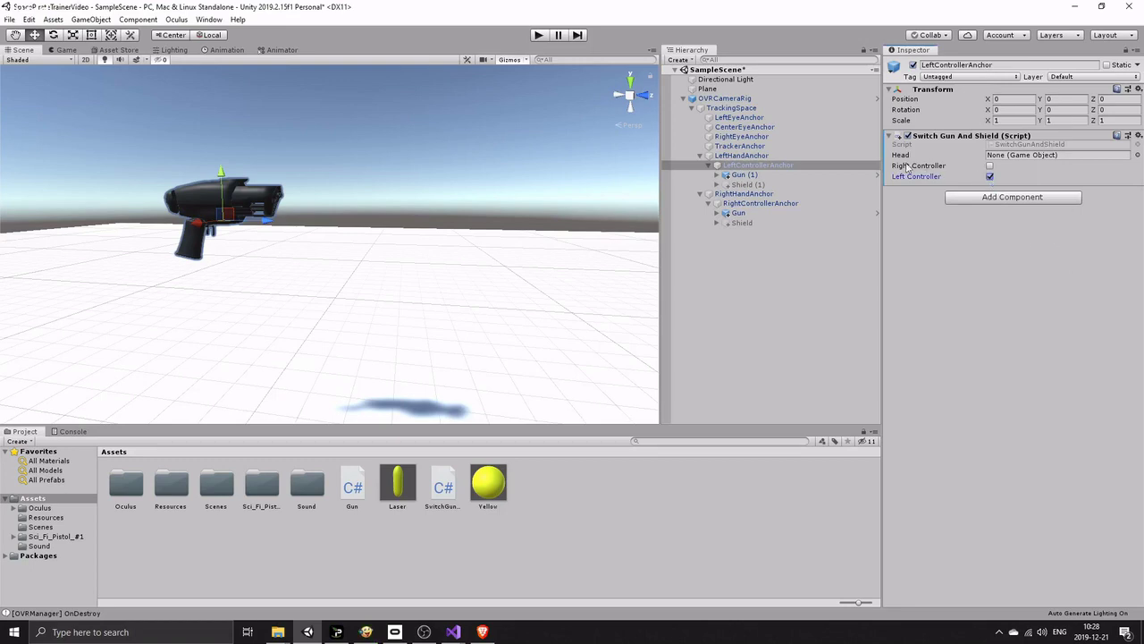
drag(745, 127, 1019, 158)
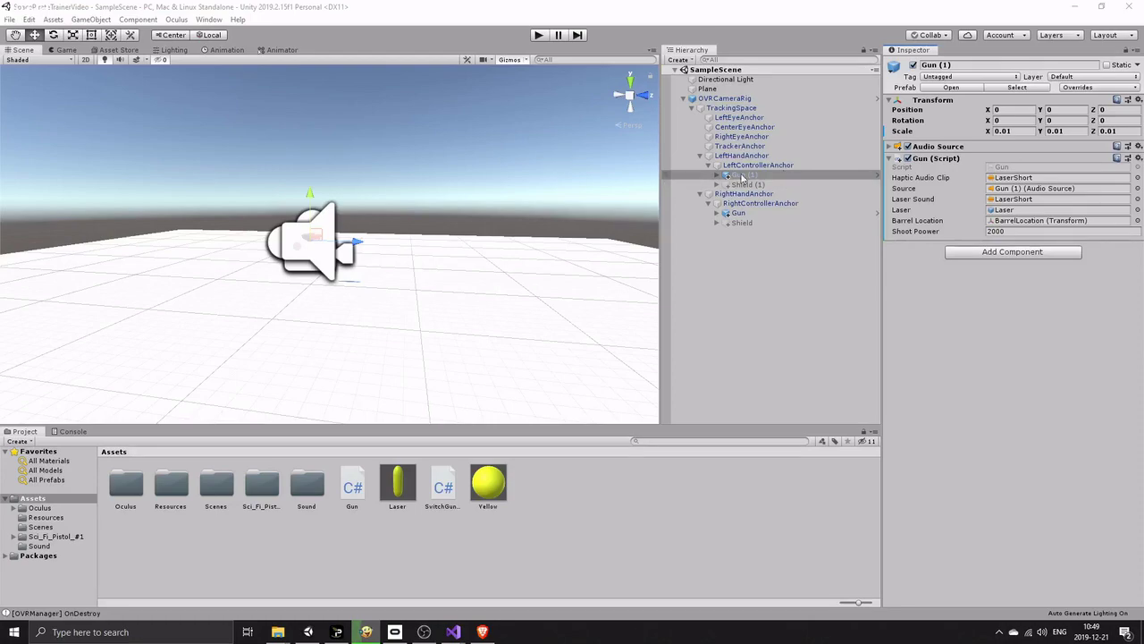
Open the Gun script in Visual Studio and examine its rightController and leftController variables and the controller selection in CheckTrigger
double_click(1011, 168)
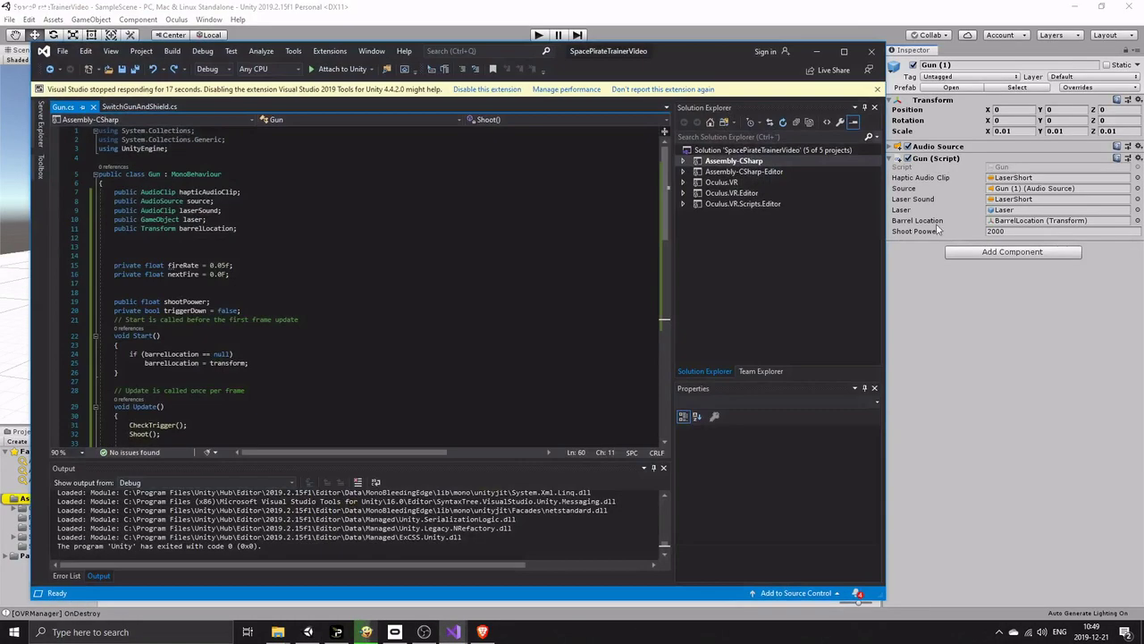
double_click(799, 50)
scroll(474, 312, down, 4)
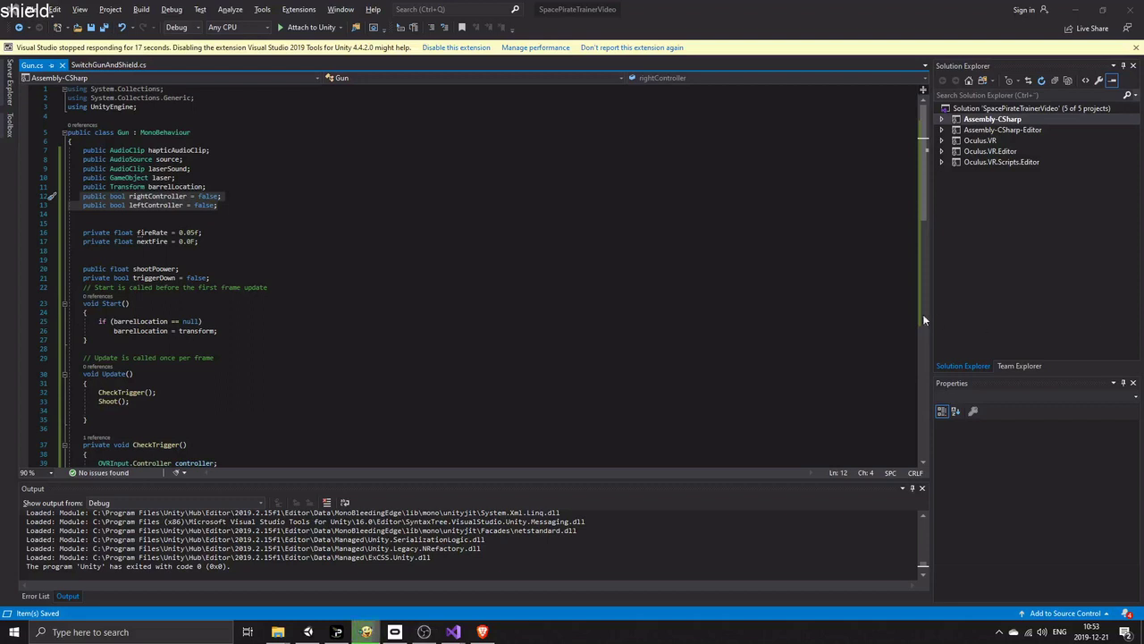
click(252, 211)
drag(252, 209, 76, 197)
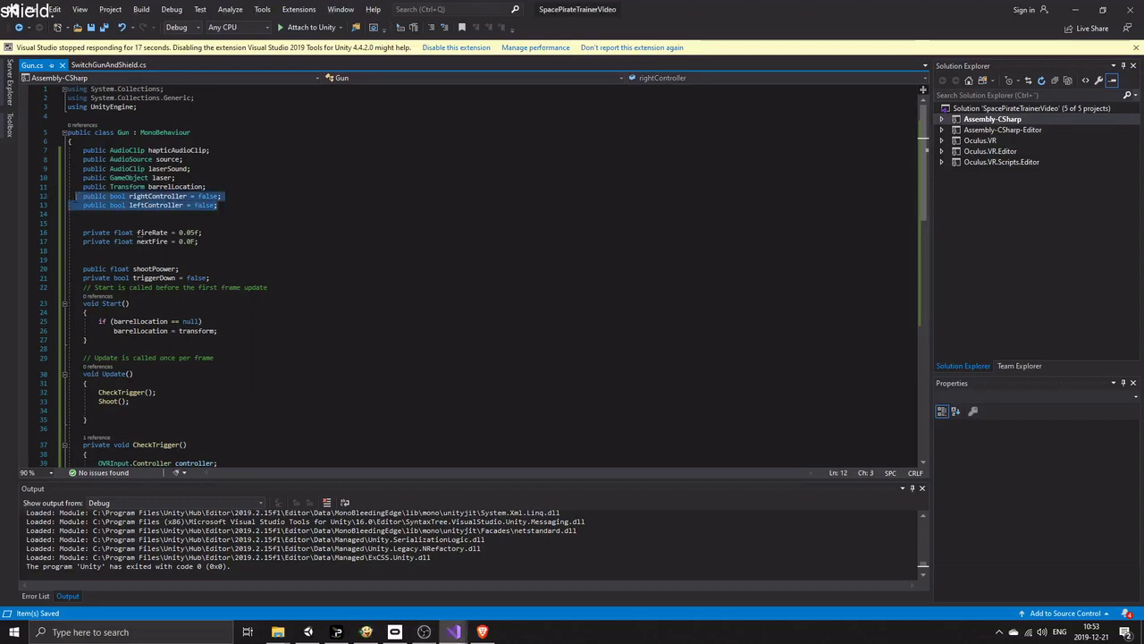
scroll(322, 244, down, 8)
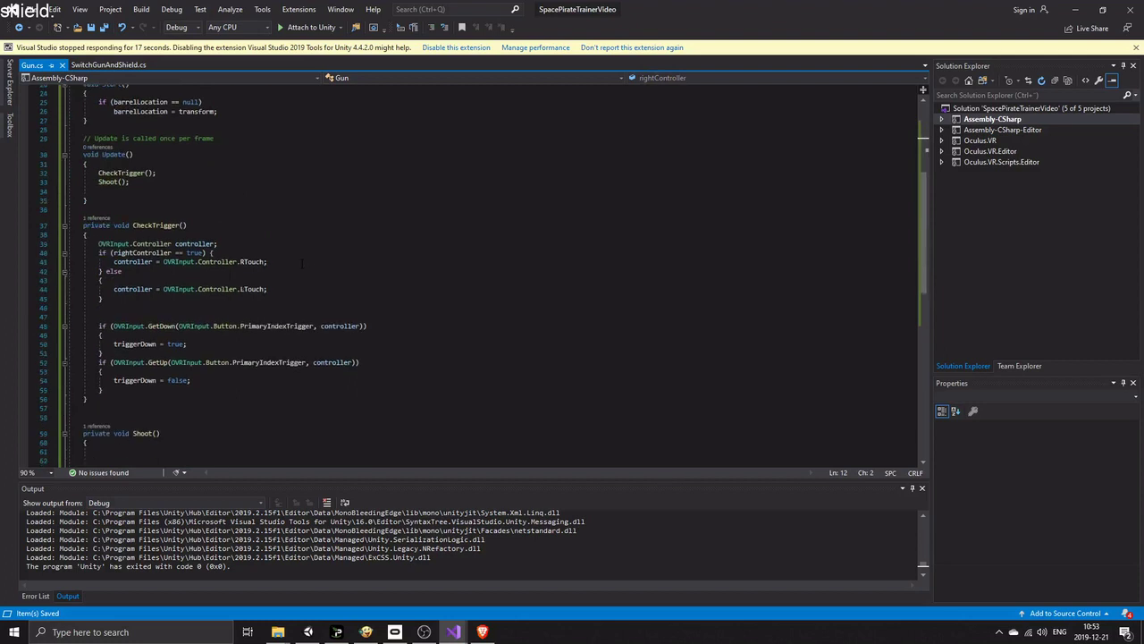
drag(105, 298, 68, 244)
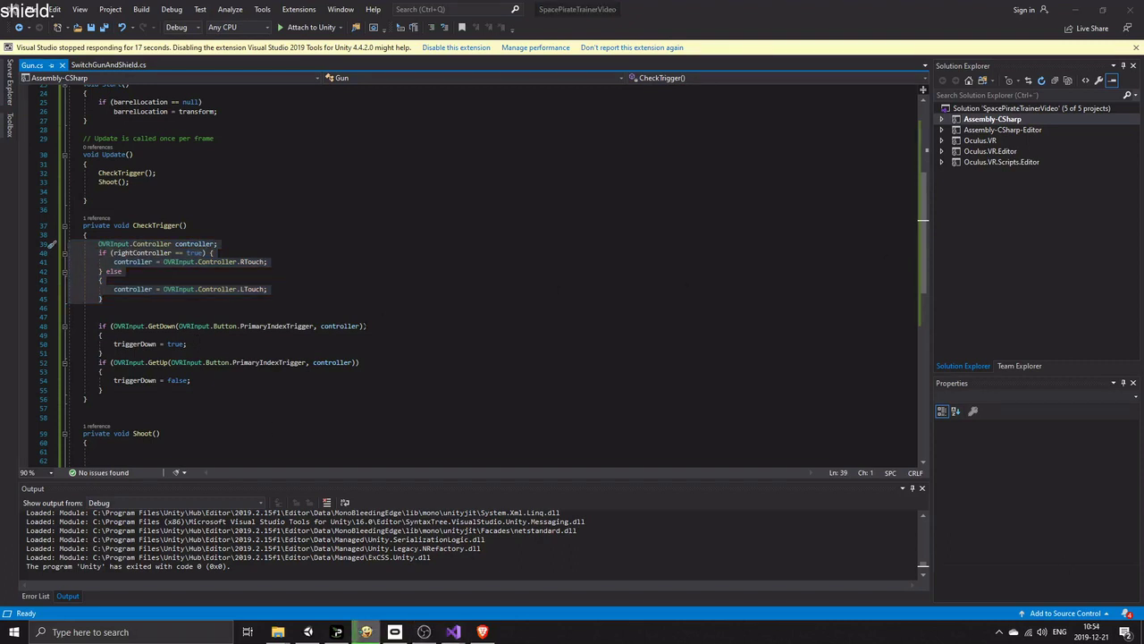
click(346, 325)
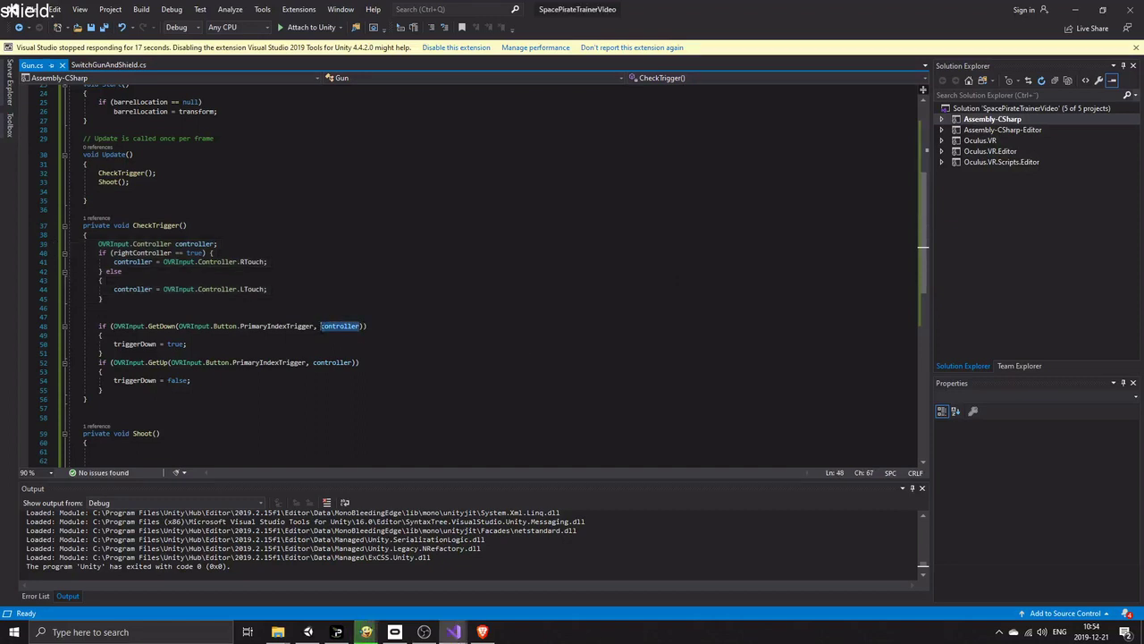
drag(310, 362, 341, 362)
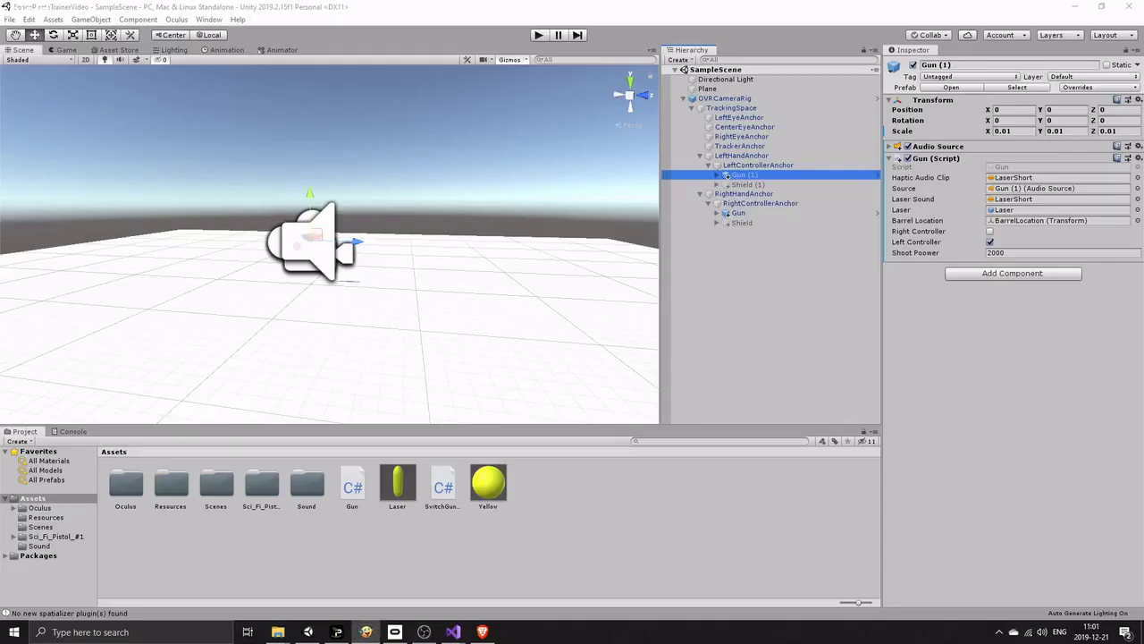
Switch to Unity and compare the Right Controller and Left Controller options on the Gun scripts of both guns
click(739, 213)
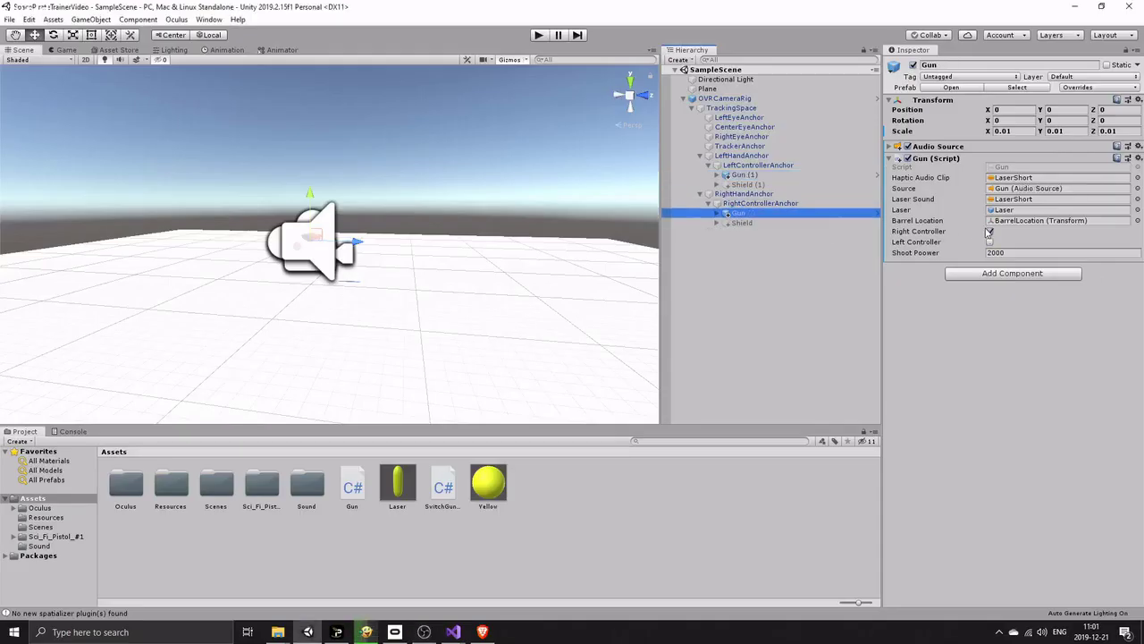
click(743, 176)
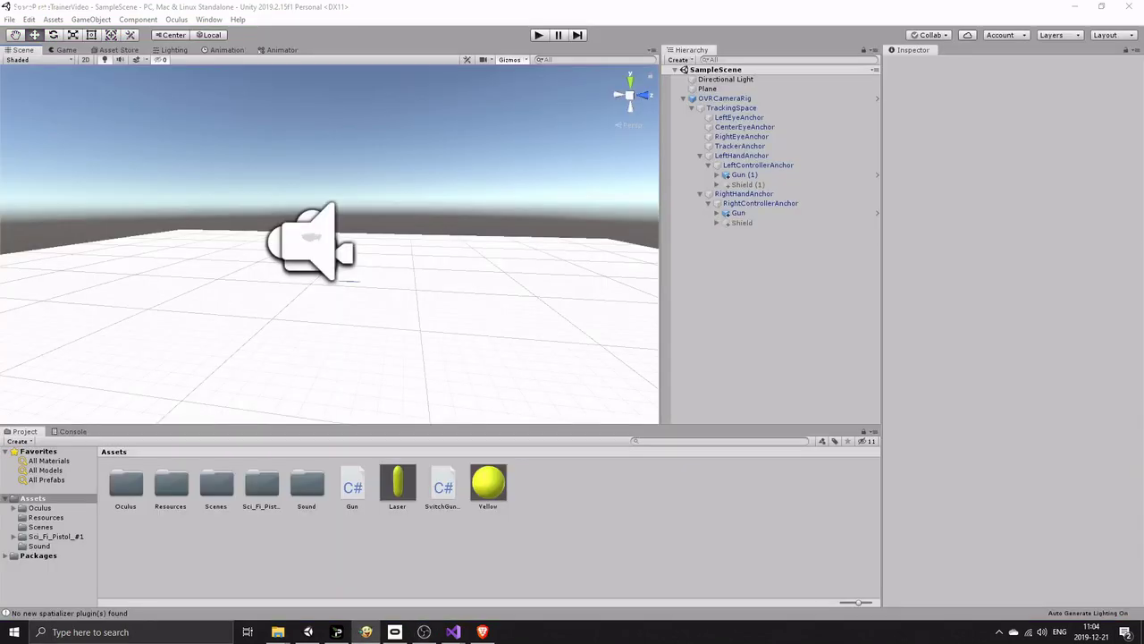
Import the Free Space Ships package from the Asset Store into the project
click(118, 50)
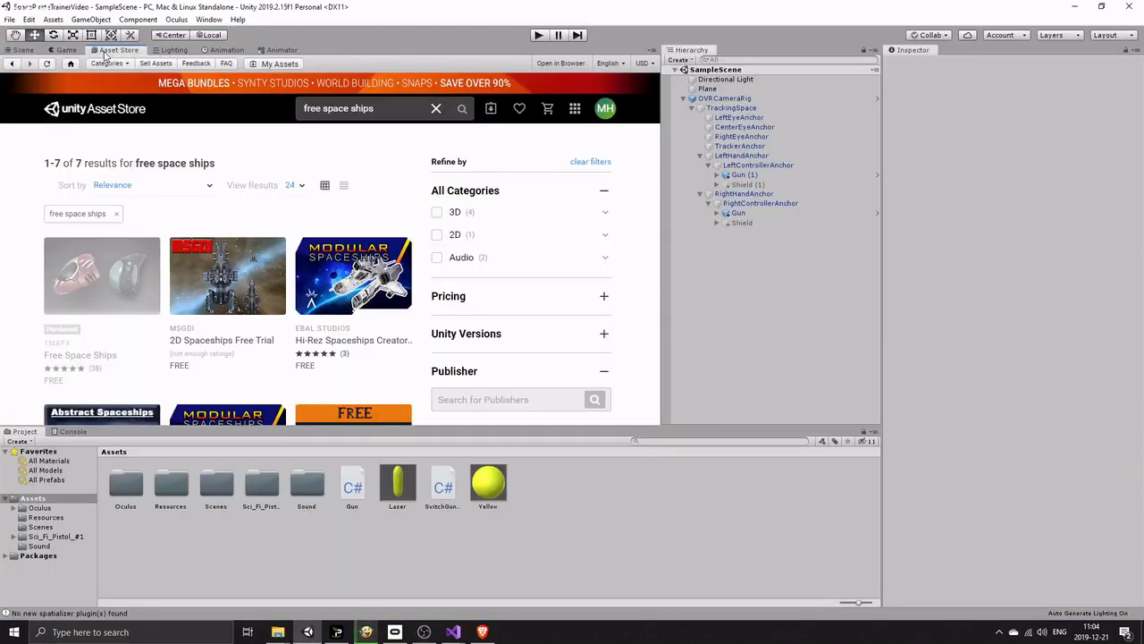
click(102, 264)
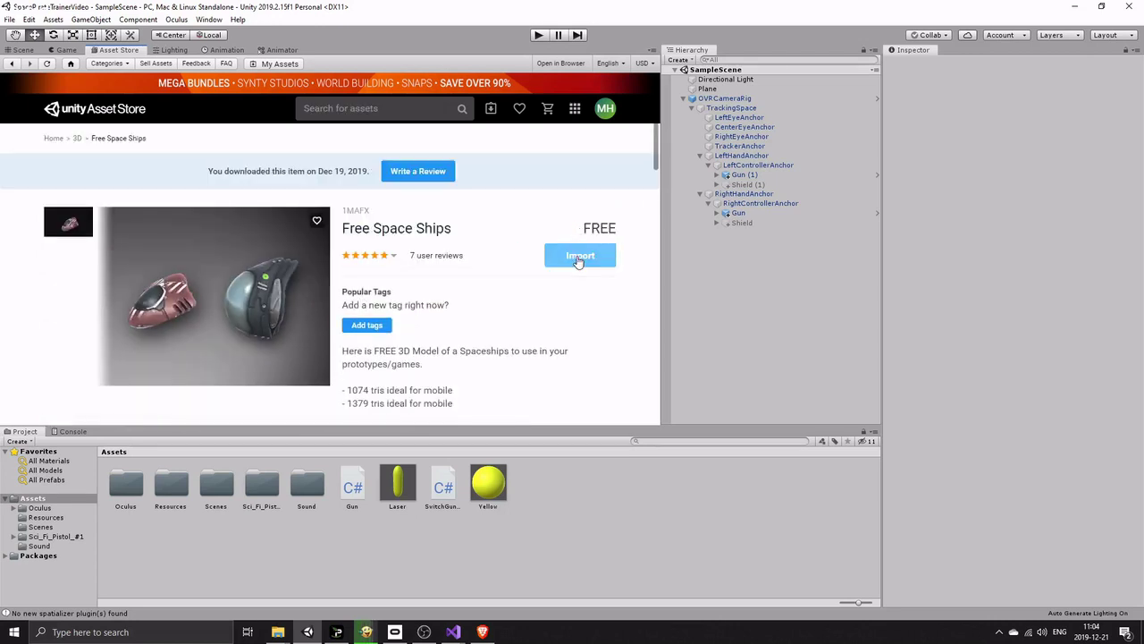
click(579, 258)
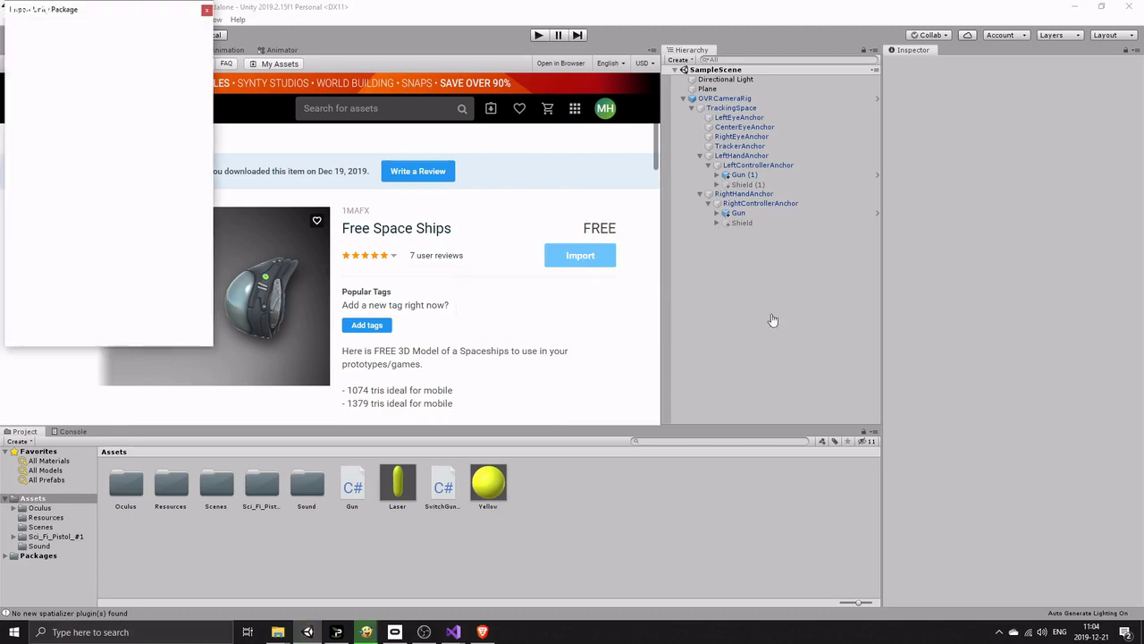
click(189, 336)
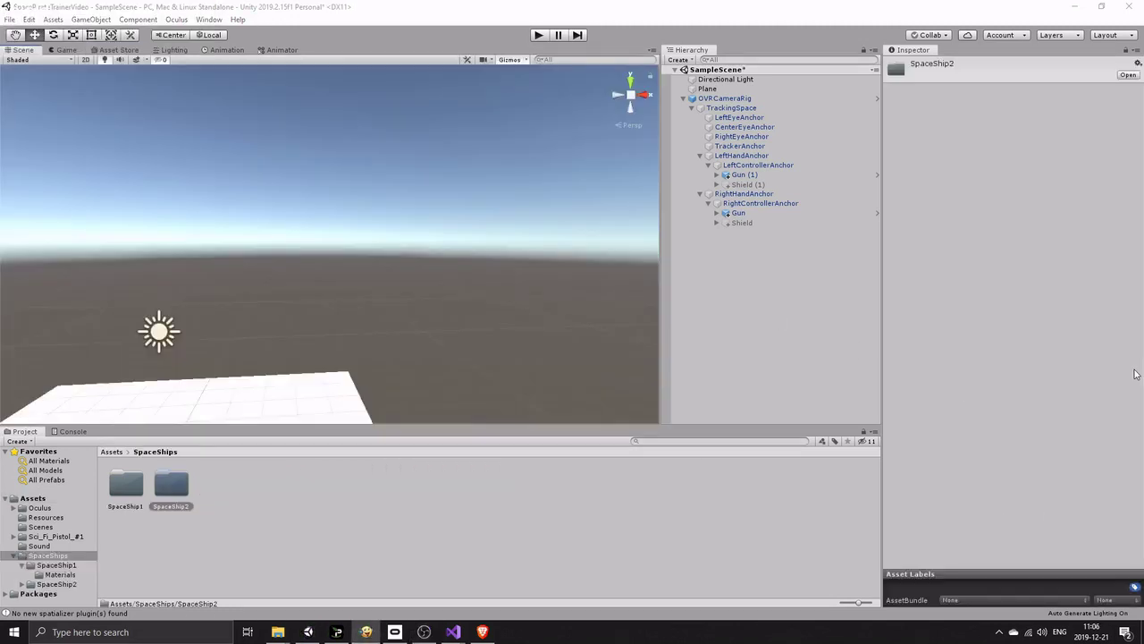
Place the Ship_2 prefab from the SpaceShips/SpaceShip2 folder in the scene above the plane
click(126, 484)
click(113, 452)
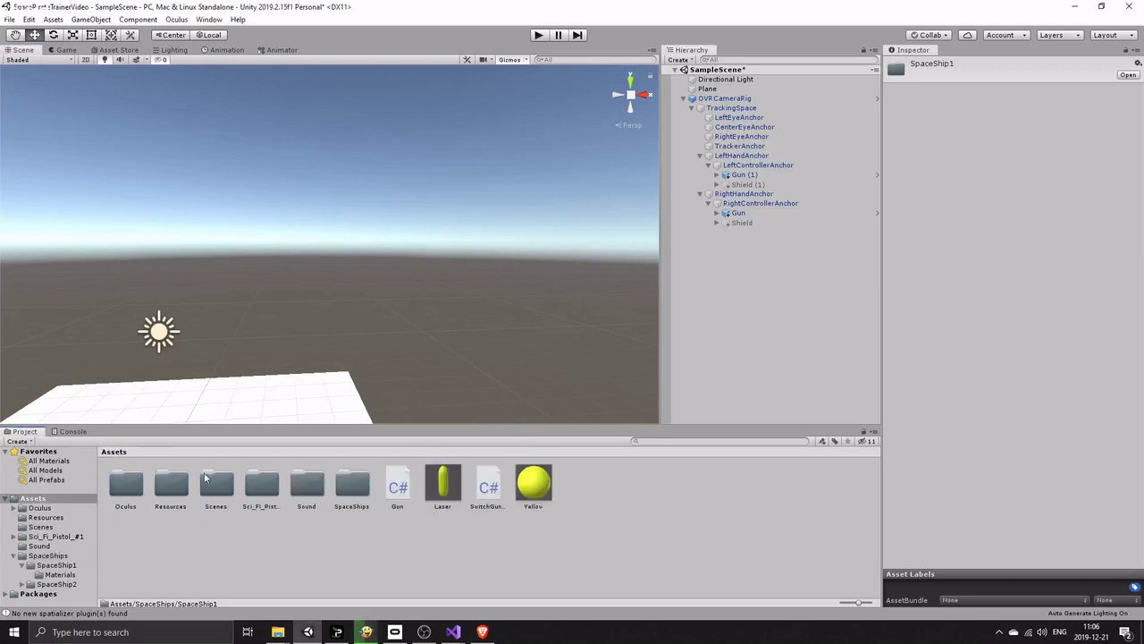
double_click(352, 484)
double_click(173, 484)
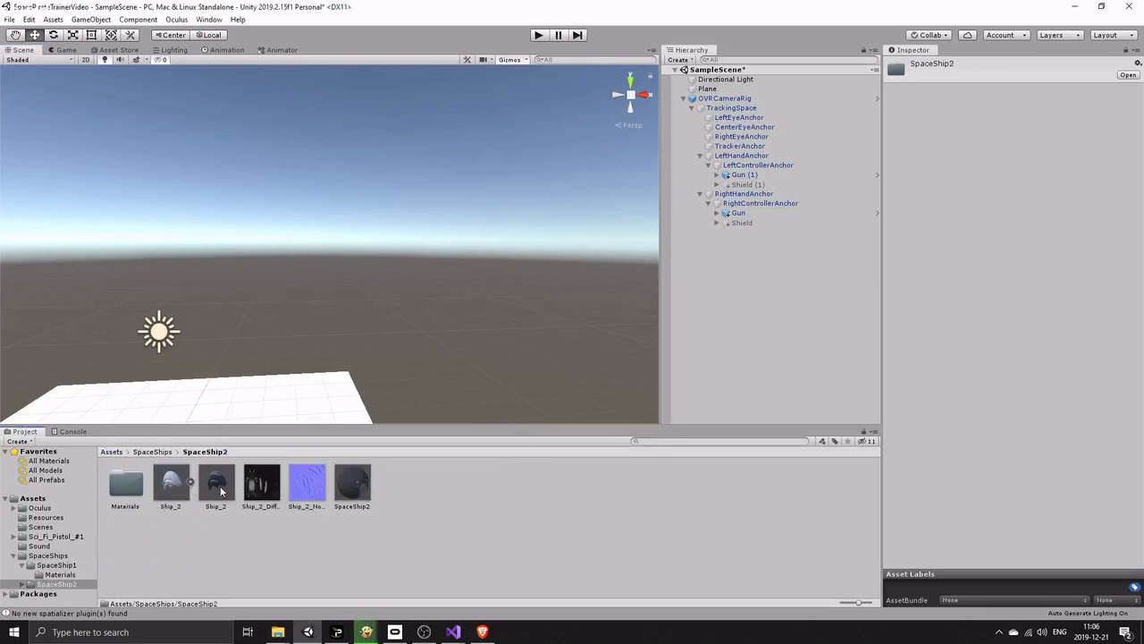
drag(220, 485, 372, 337)
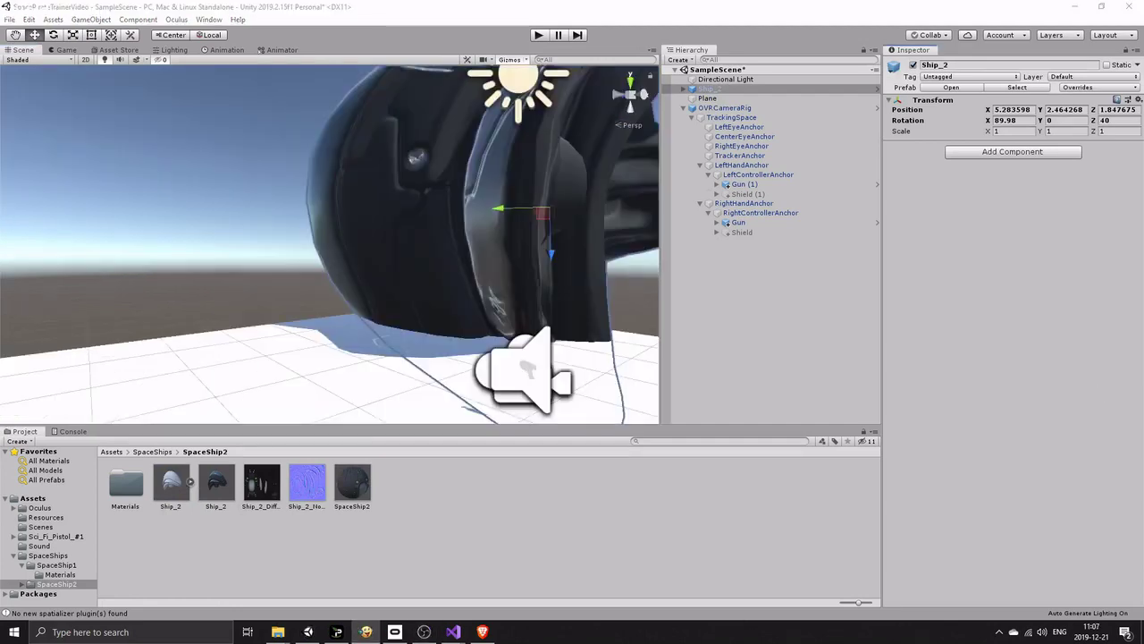
Set the scale of Ship_2 to 0.07 on the X, Y and Z axes
click(1004, 130)
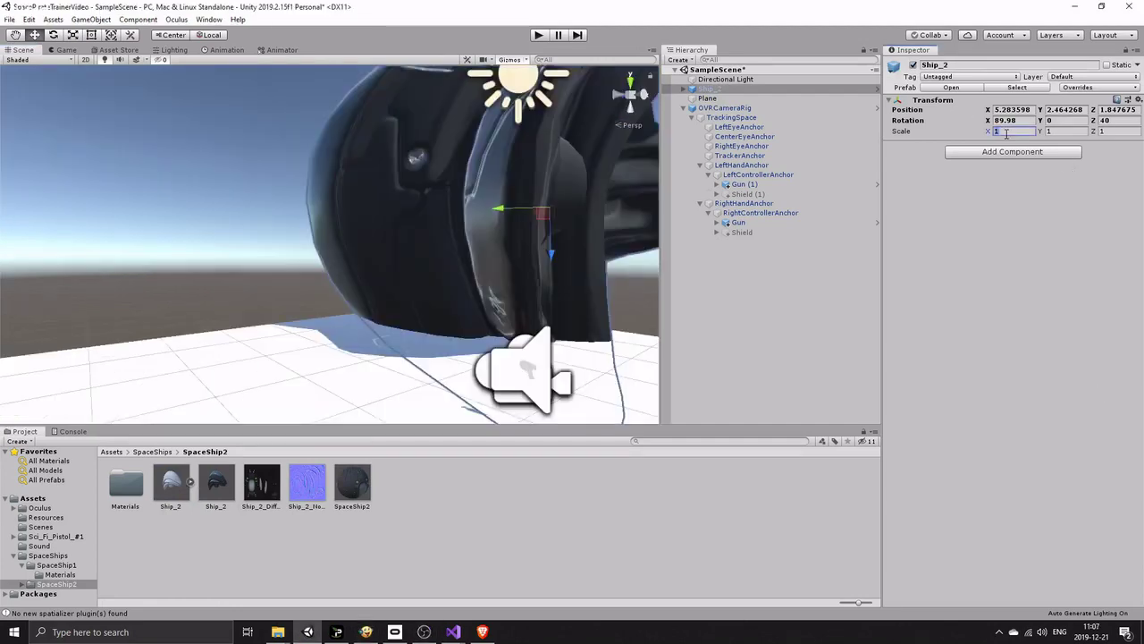
text(0.07)
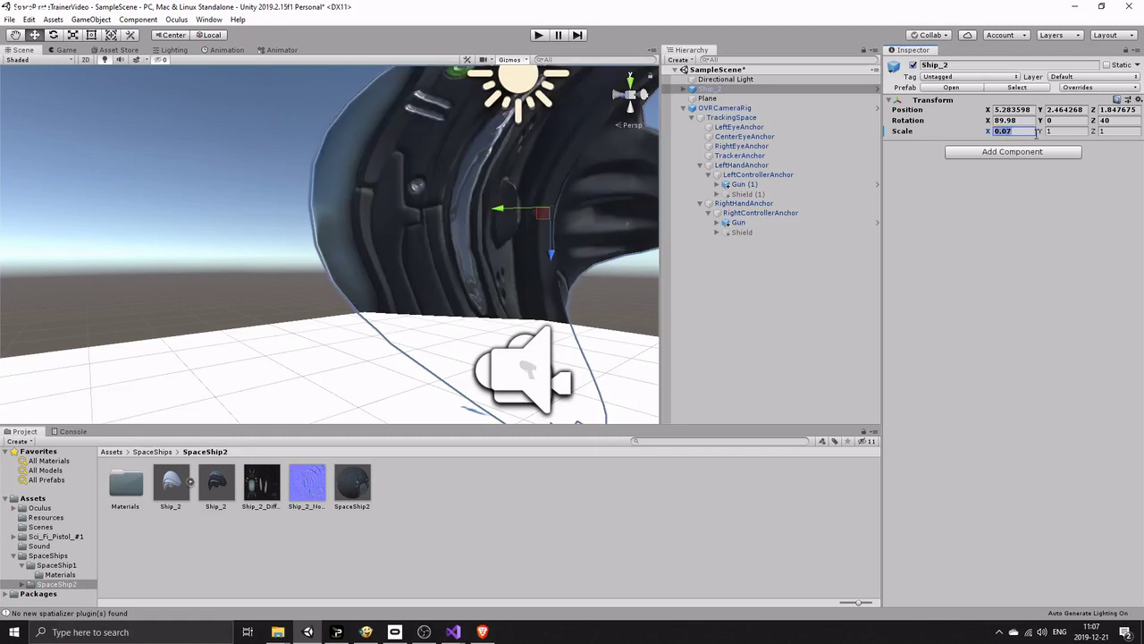
click(1061, 132)
text(0.07)
click(1113, 132)
text(0.07)
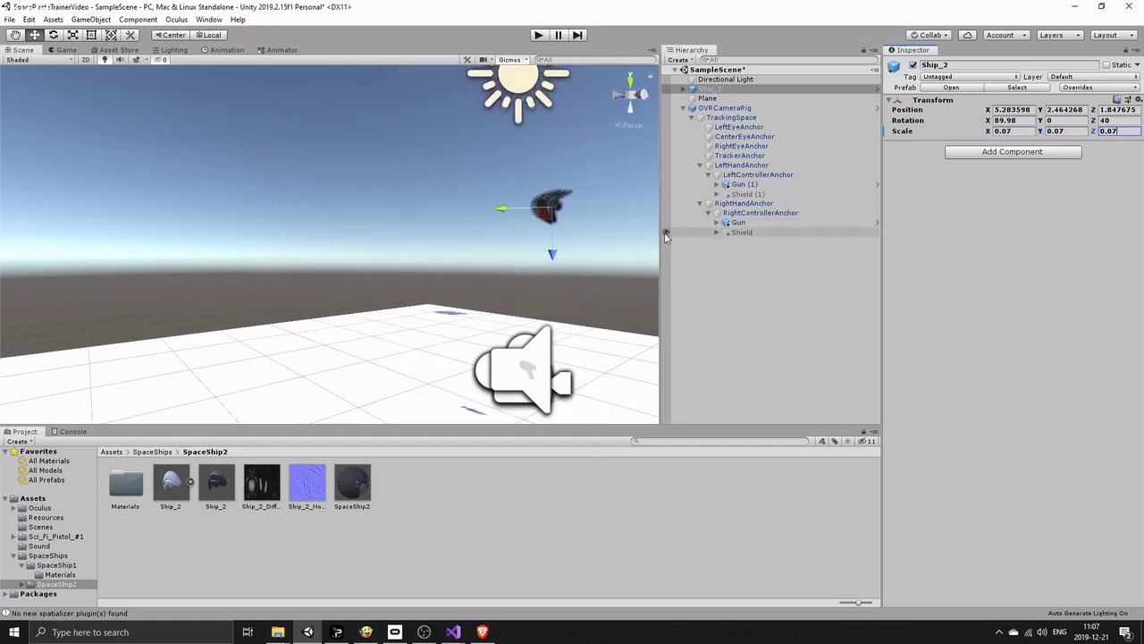
scroll(619, 256, up, 2)
middle_drag(617, 254, 577, 247)
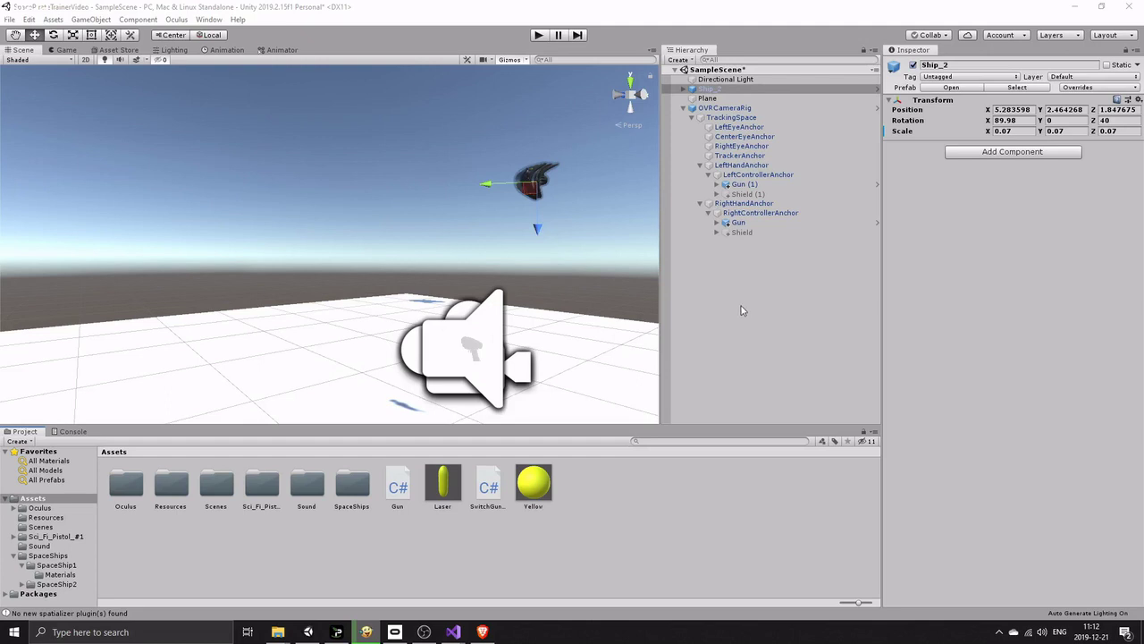
Create an empty game object at the root of the scene hierarchy
right_click(700, 265)
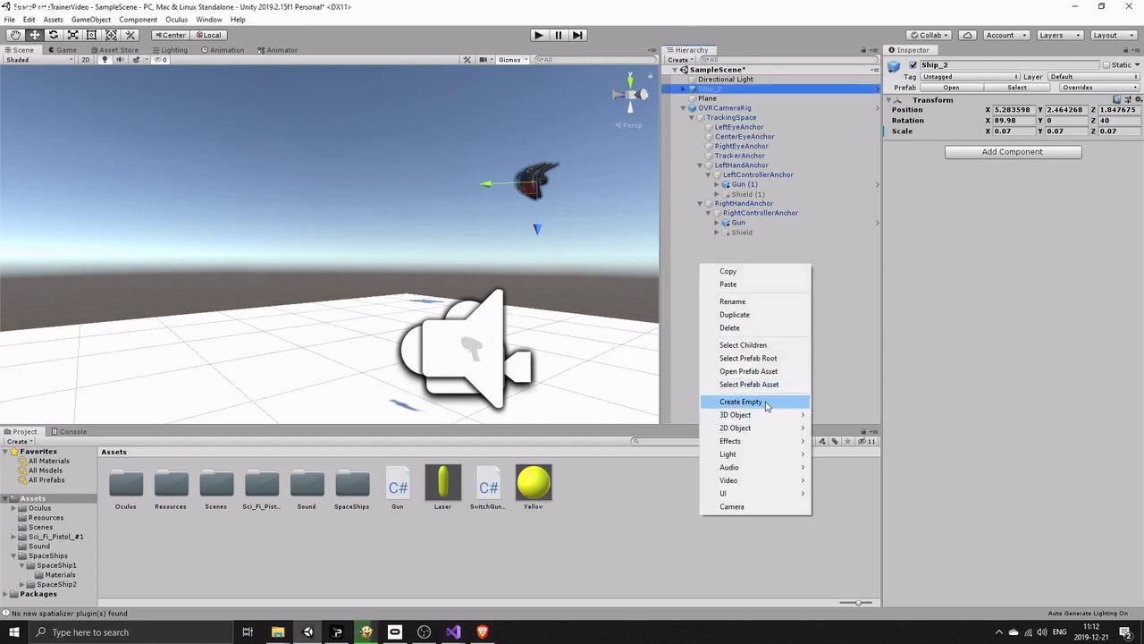
click(766, 406)
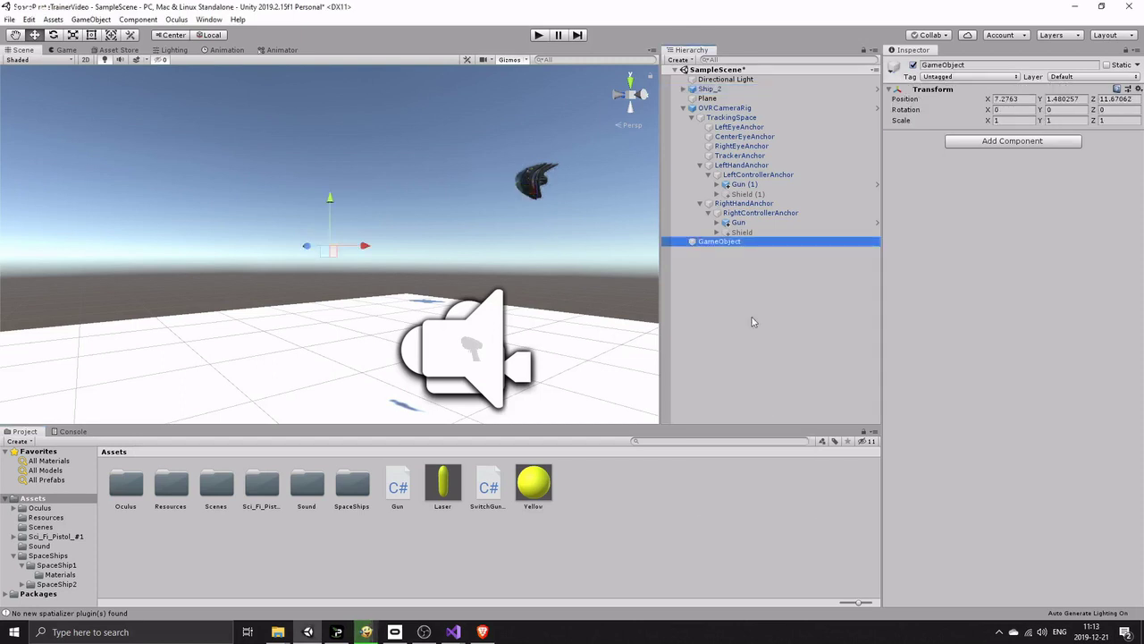
right_click(719, 249)
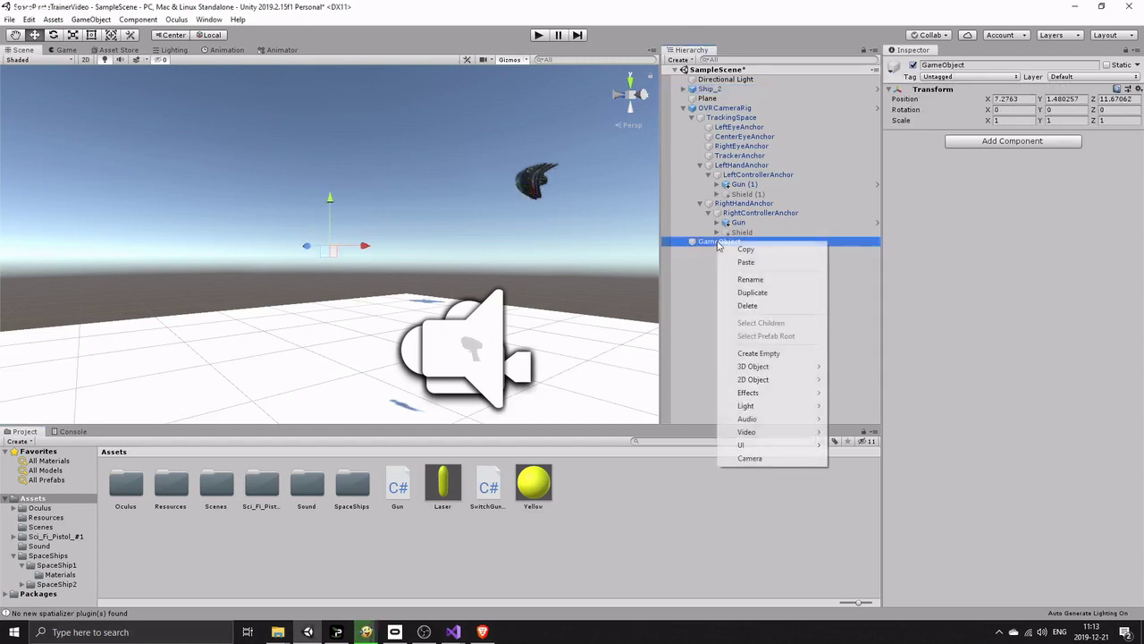
click(761, 355)
key(ctrl+z)
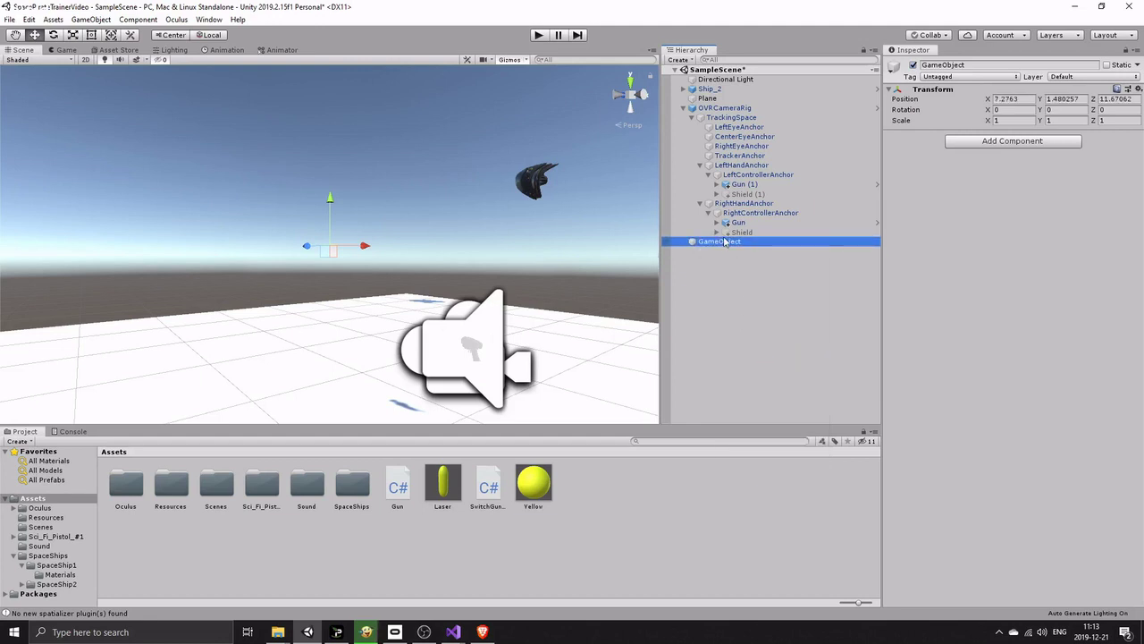
Rename the new empty game object as Enemy
right_click(721, 241)
click(757, 274)
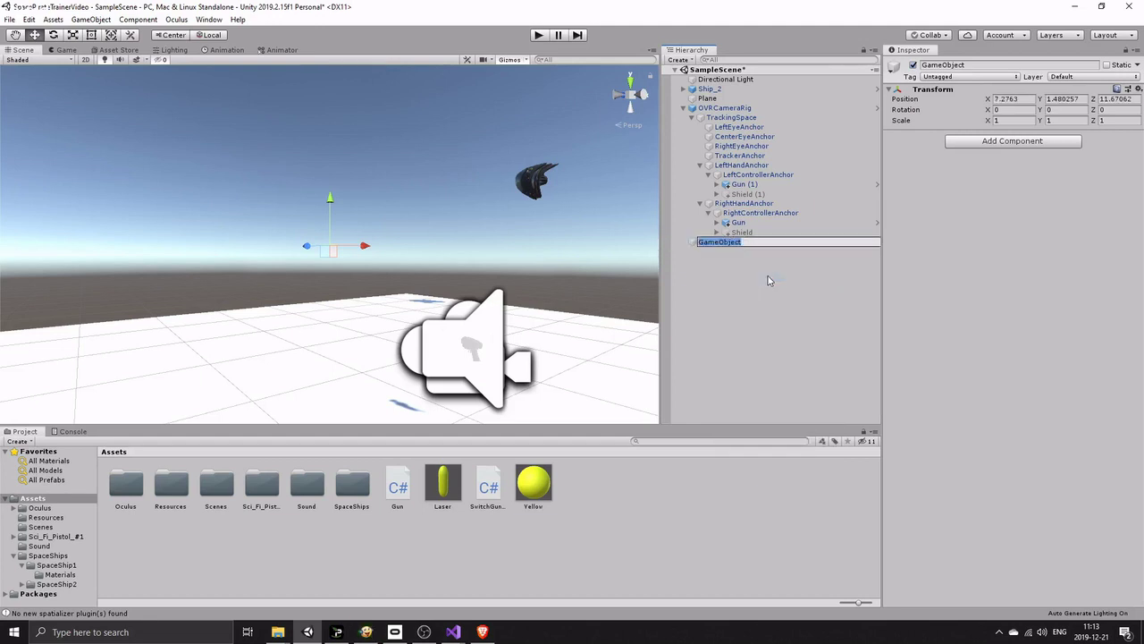
text(Enemy)
key(Return)
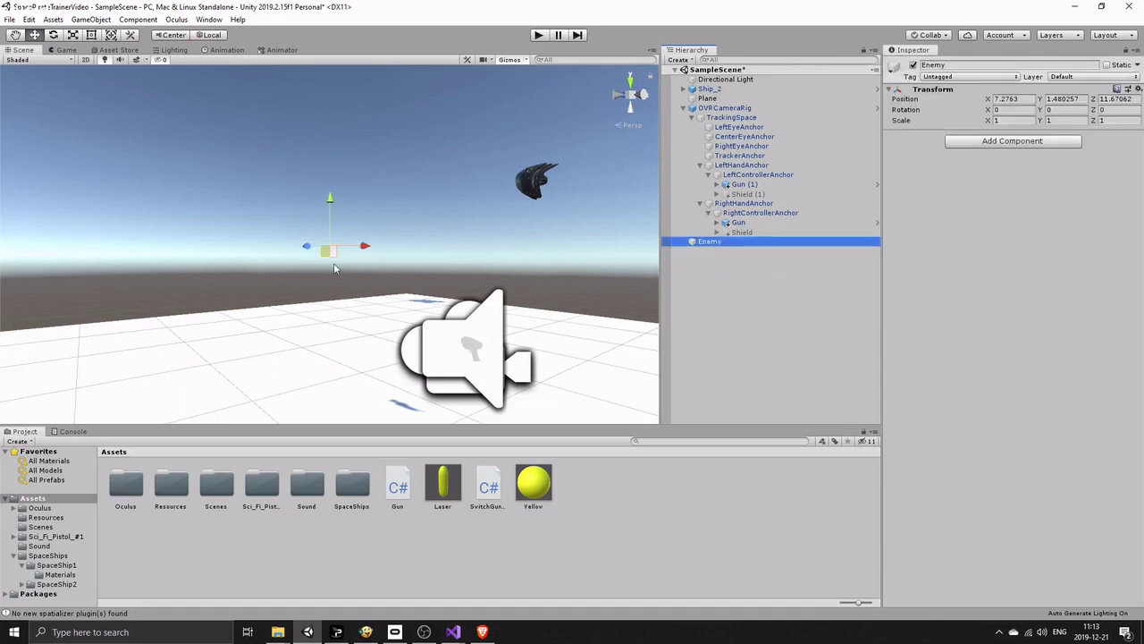
Nest Ship_2 under the Enemy object and add a new script component named Enemy1 to Enemy
drag(702, 90, 707, 248)
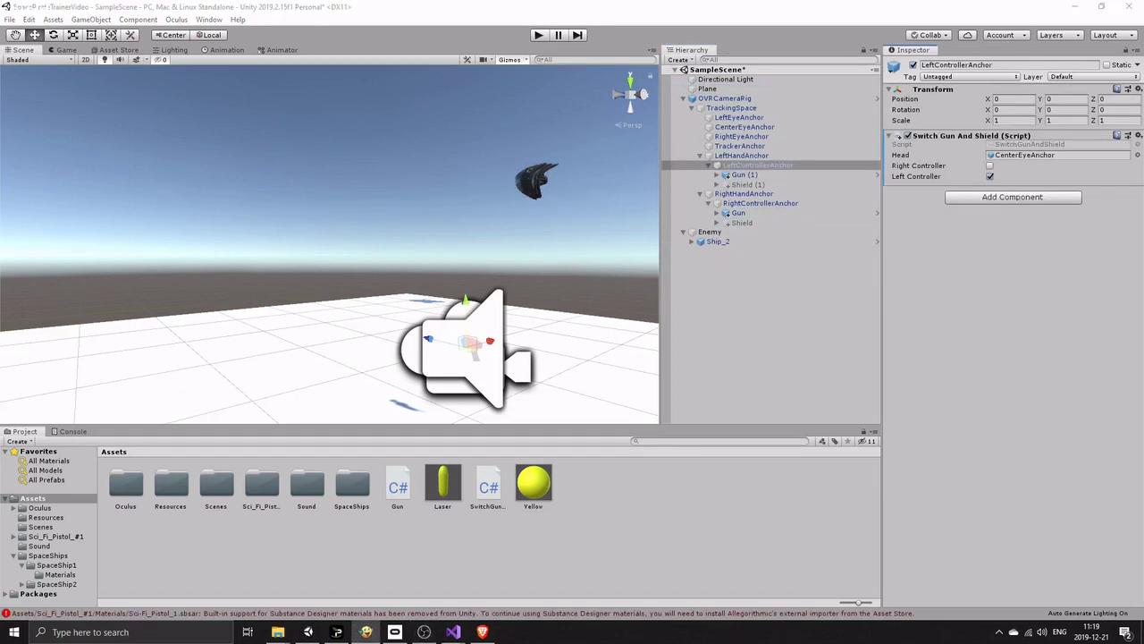
click(760, 311)
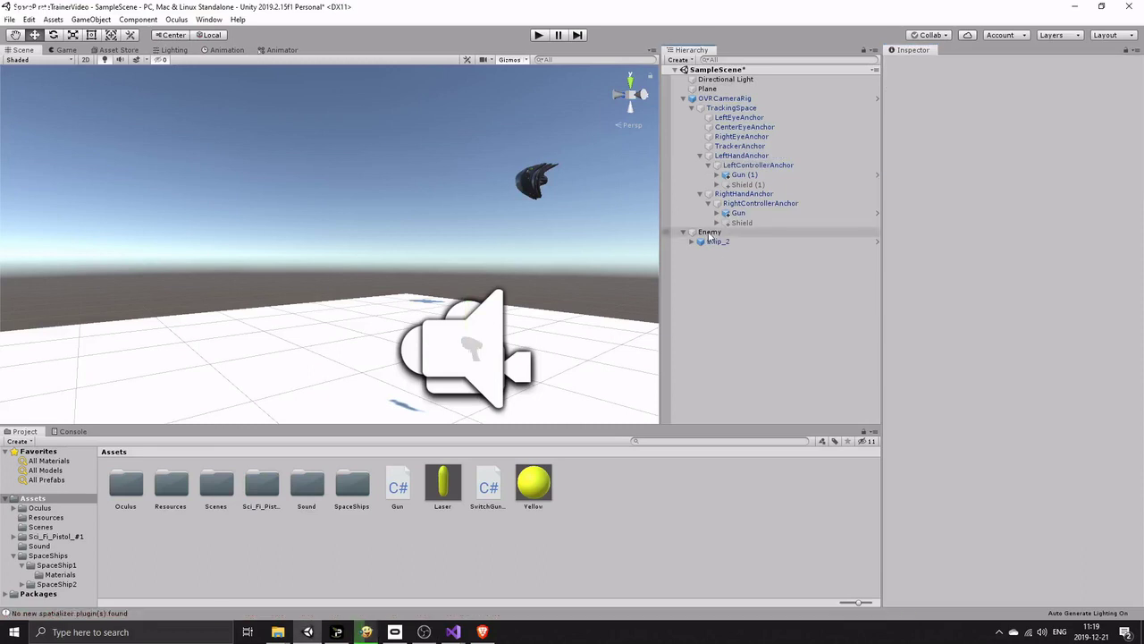
click(709, 234)
click(1021, 141)
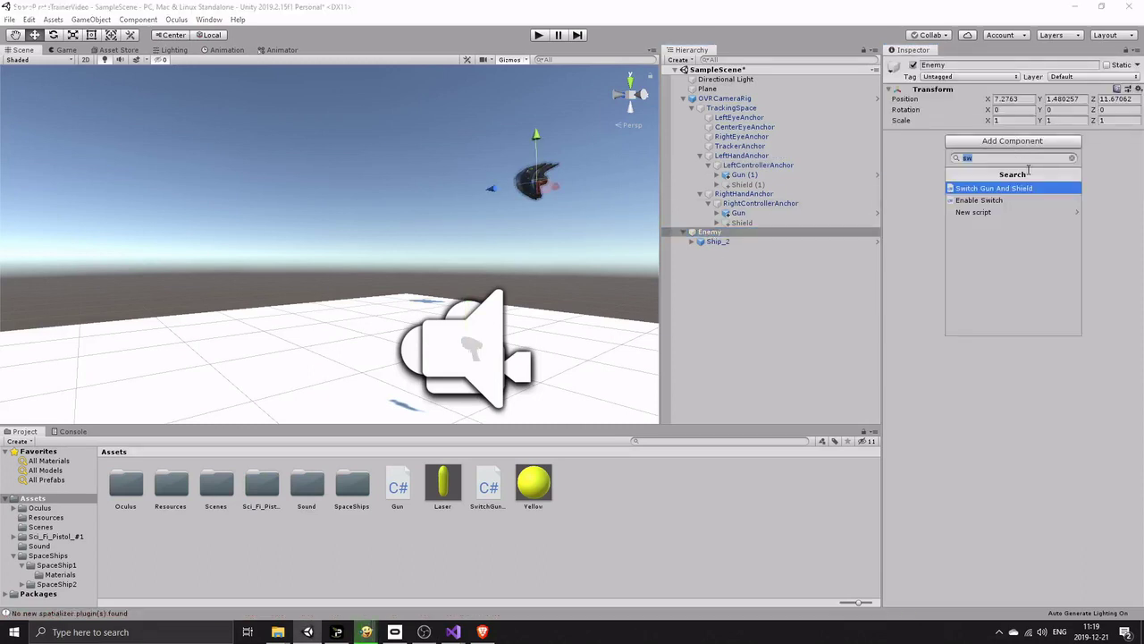
text(Enemy1)
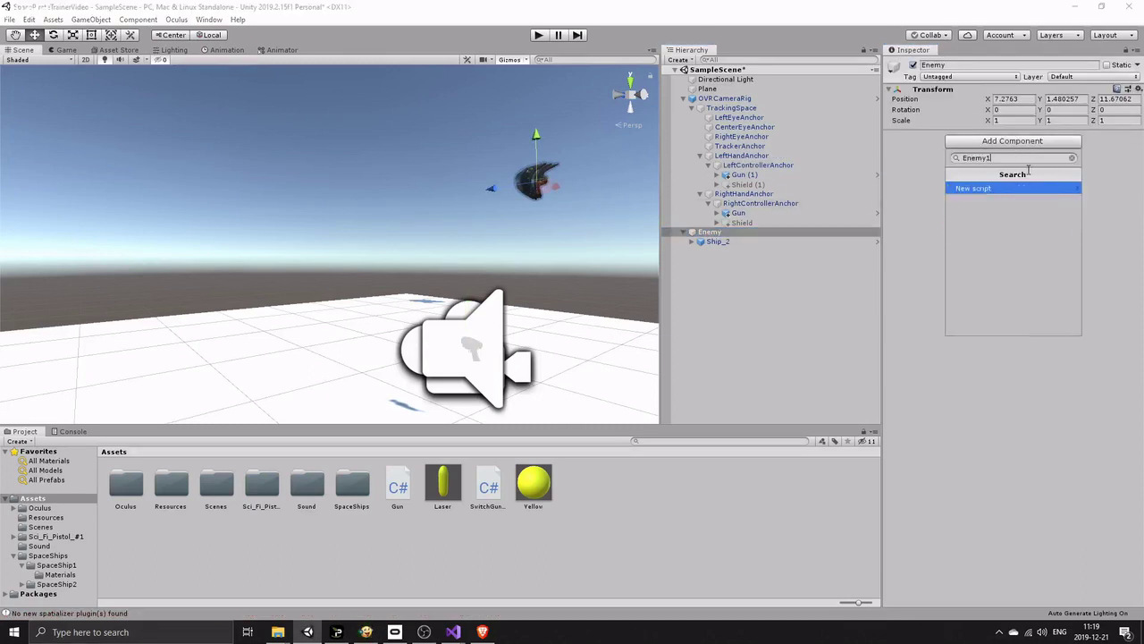
click(974, 189)
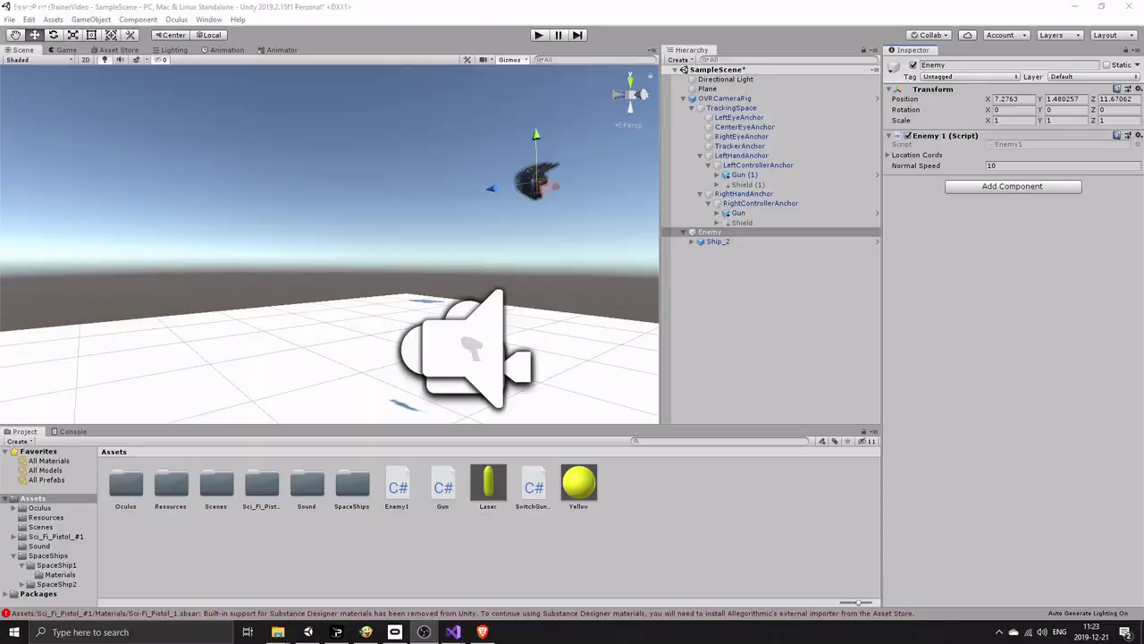
Create an empty game object at the root of the hierarchy and rename it Locations
right_click(760, 272)
click(825, 388)
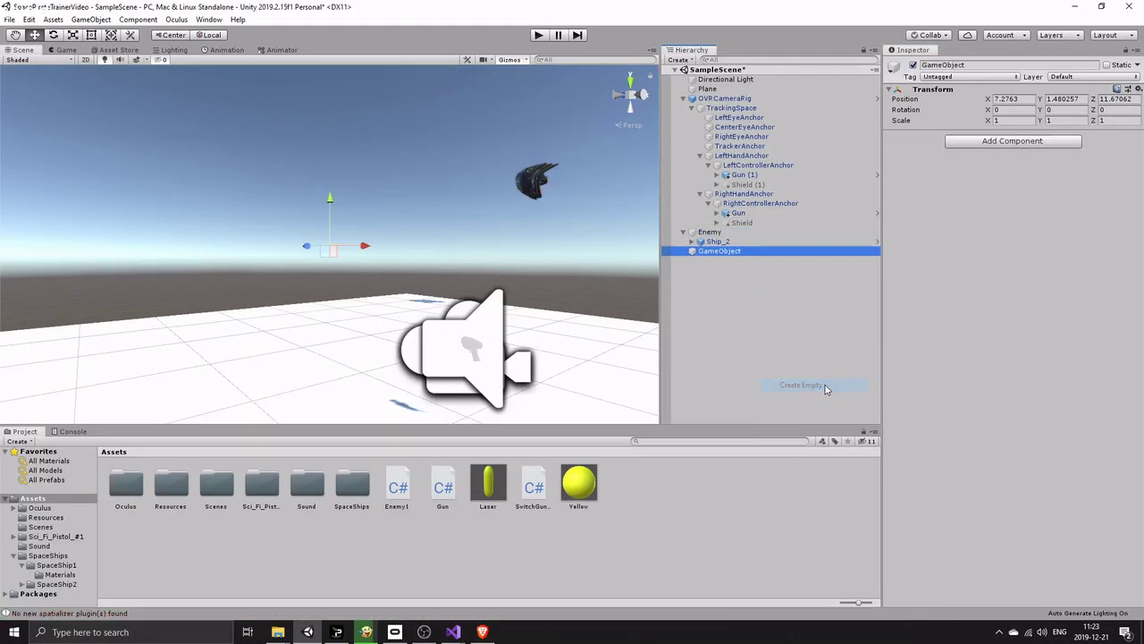
right_click(717, 255)
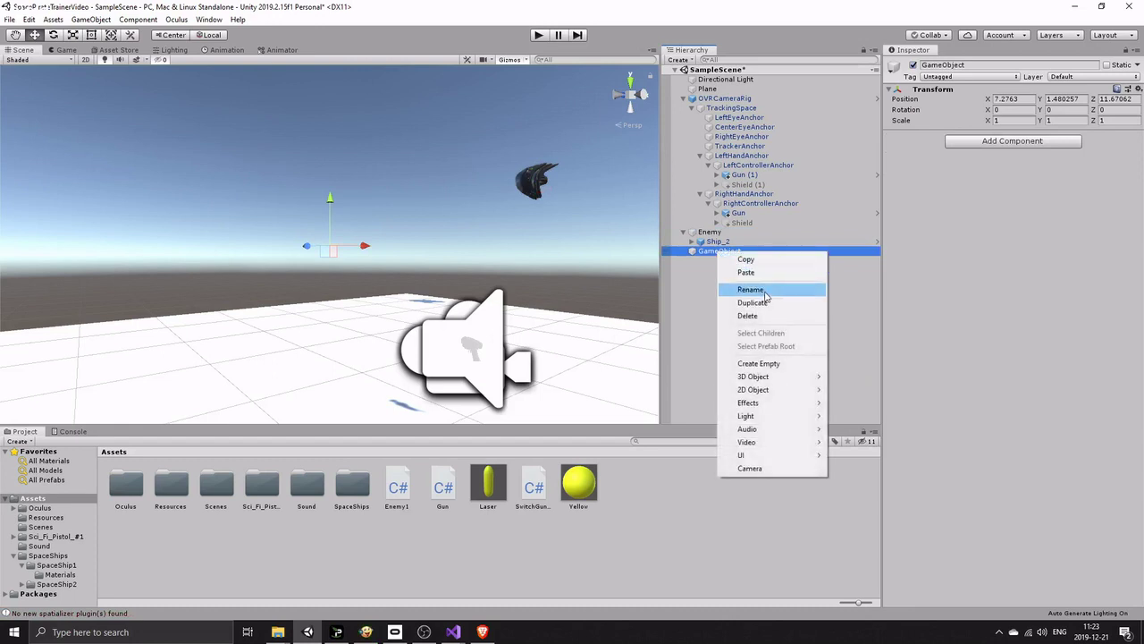
click(763, 290)
text(L)
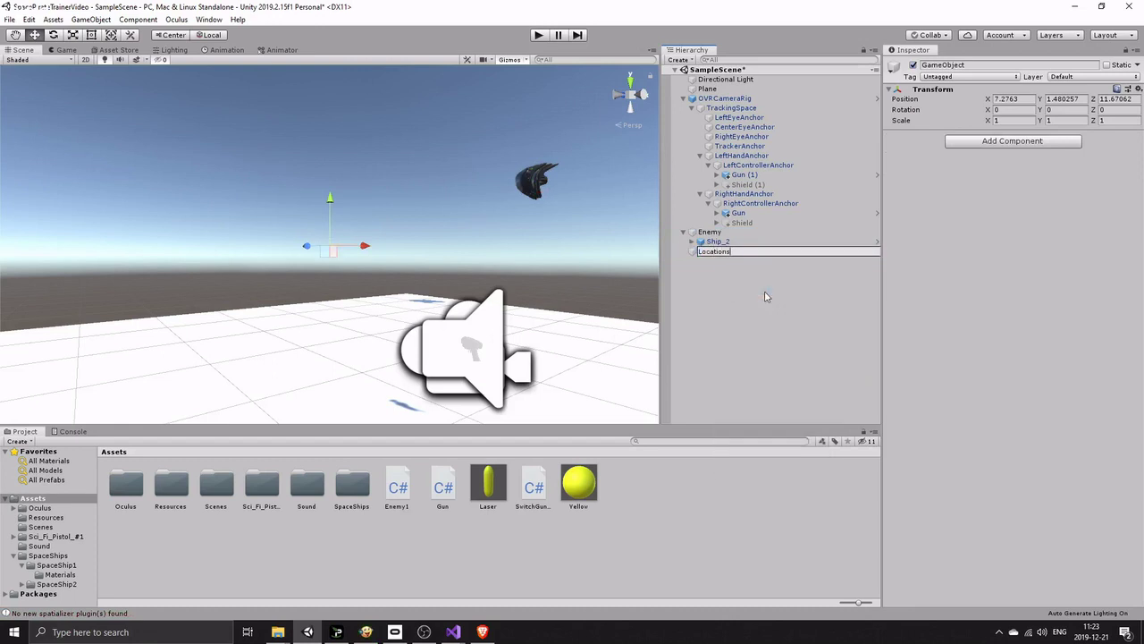
text(ocations)
key(Return)
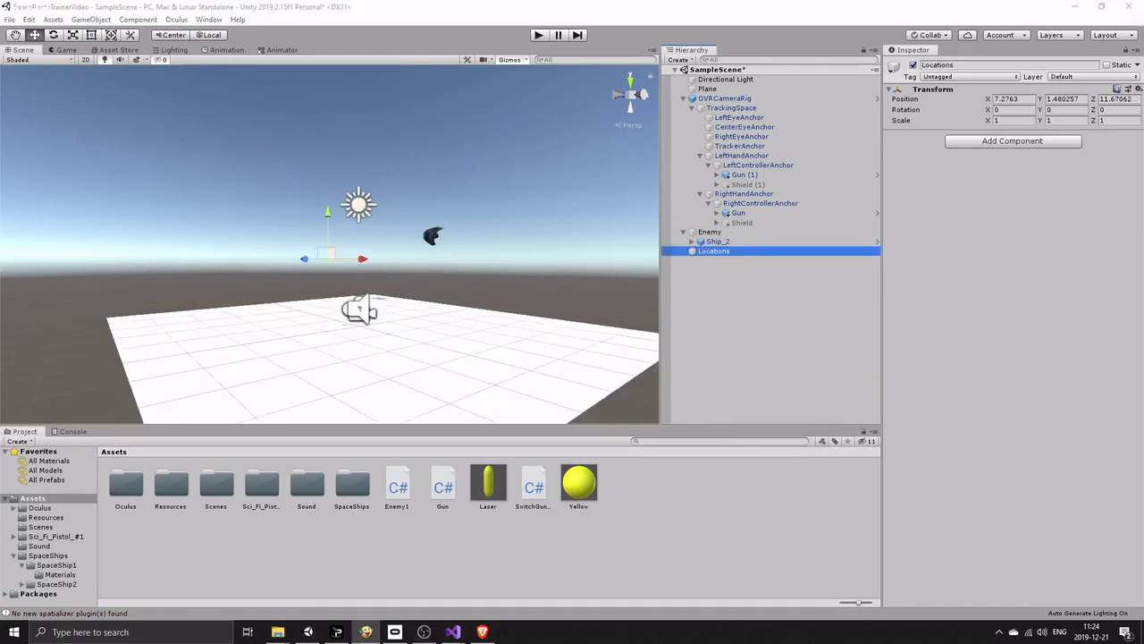
Add an empty child to Locations at about Z 6.7, and place a duplicate of it at about Z 22.36
right_click(712, 252)
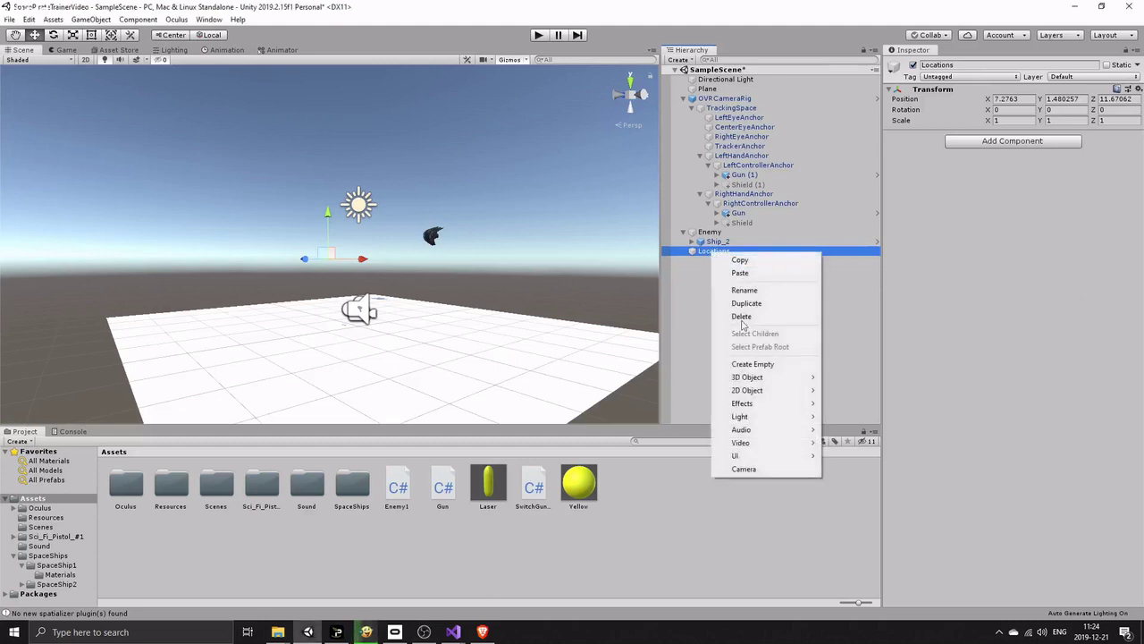
click(762, 363)
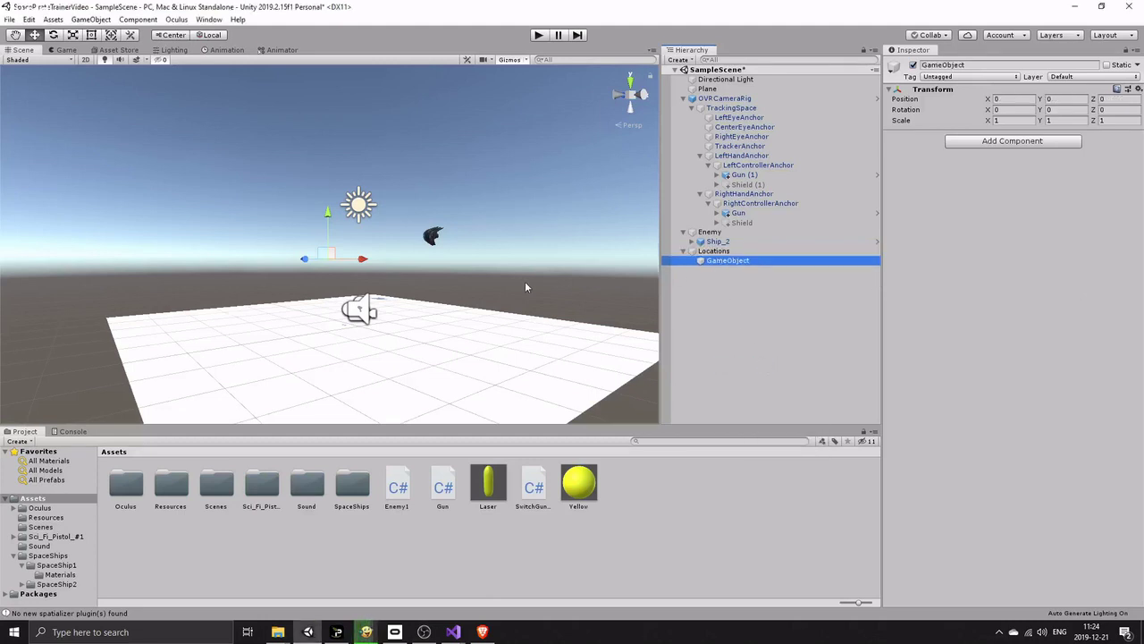
drag(300, 259, 183, 266)
click(726, 262)
key(ctrl+d)
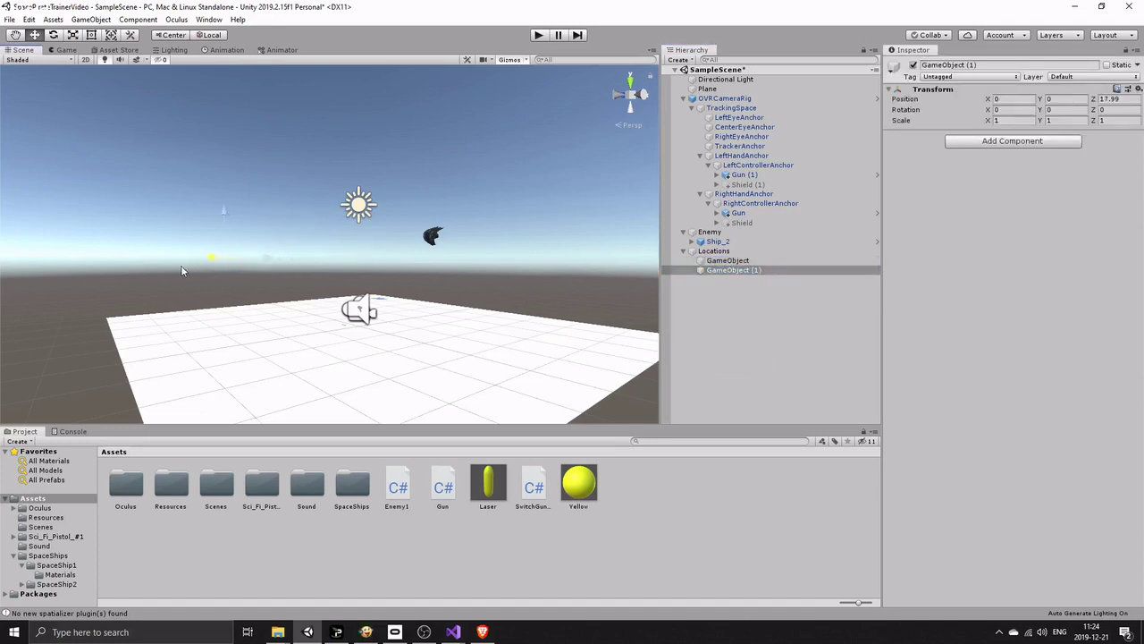
Duplicate the newest location point twice, moving the first copy to about Z 54.8 and raising the second to about Y 12.1
right_click(693, 287)
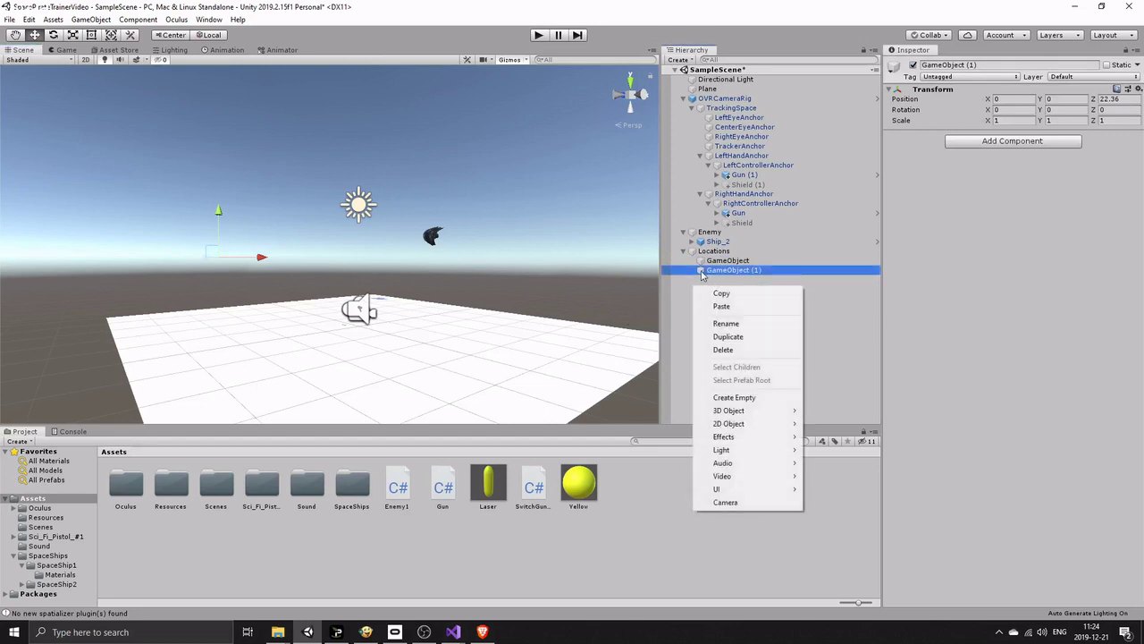
click(702, 287)
click(707, 270)
key(ctrl+d)
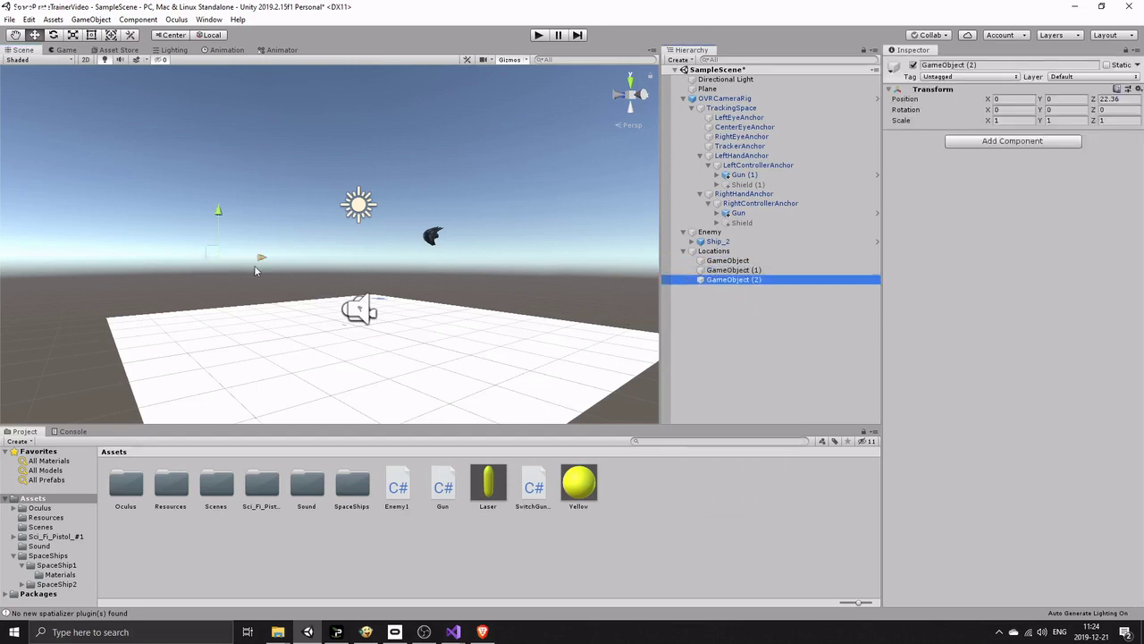
drag(204, 259, 144, 261)
key(ctrl+d)
drag(165, 209, 167, 157)
Make three more copies of the raised location point, shifting them to about X 29.4 and raising the last to about Y 15.9
key(ctrl+d)
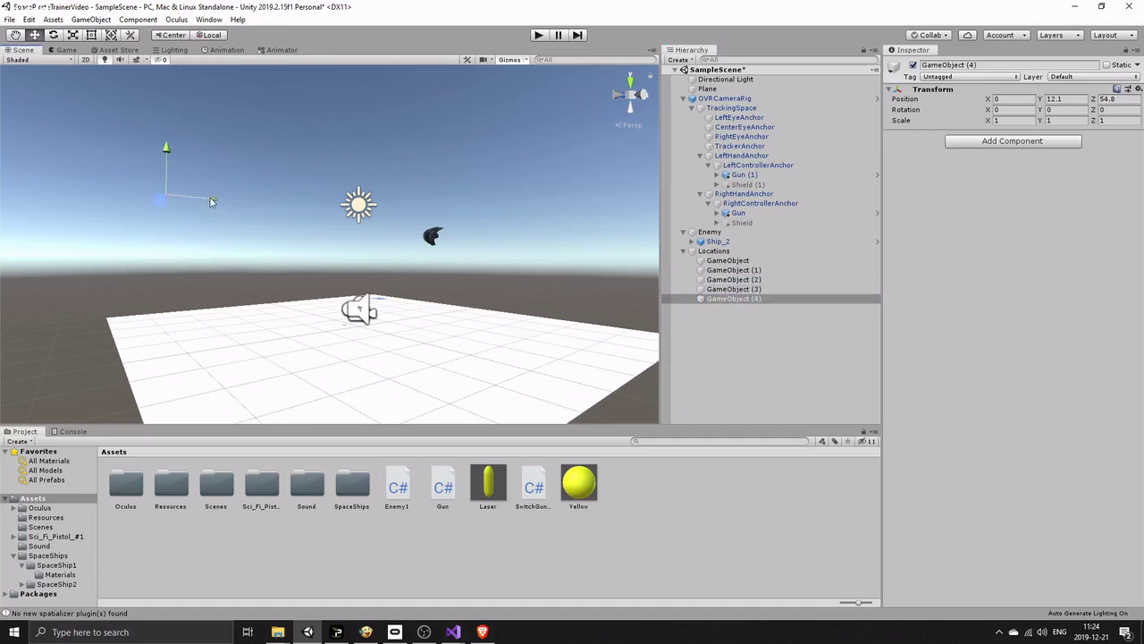
drag(215, 205, 356, 208)
key(ctrl+d)
key(ctrl+d)
drag(297, 162, 298, 145)
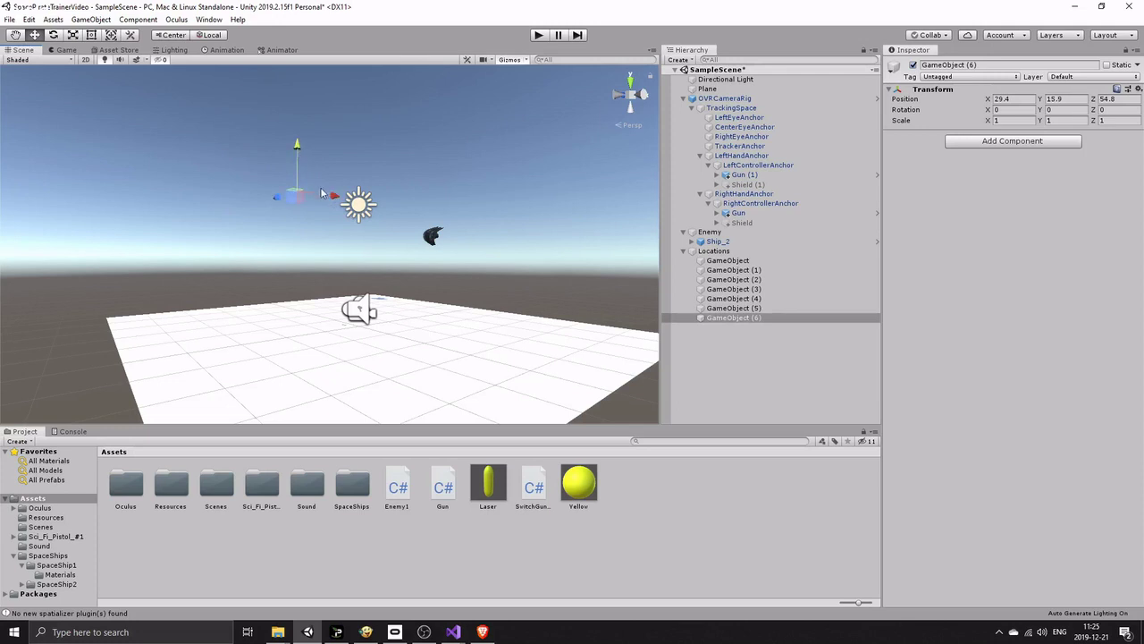
Duplicate the latest location point three more times, shifting the copies to about X 23 and lowering the last ones to about Y 5.1
key(ctrl+d)
drag(325, 194, 302, 205)
key(ctrl+d)
drag(275, 150, 280, 185)
key(ctrl+d)
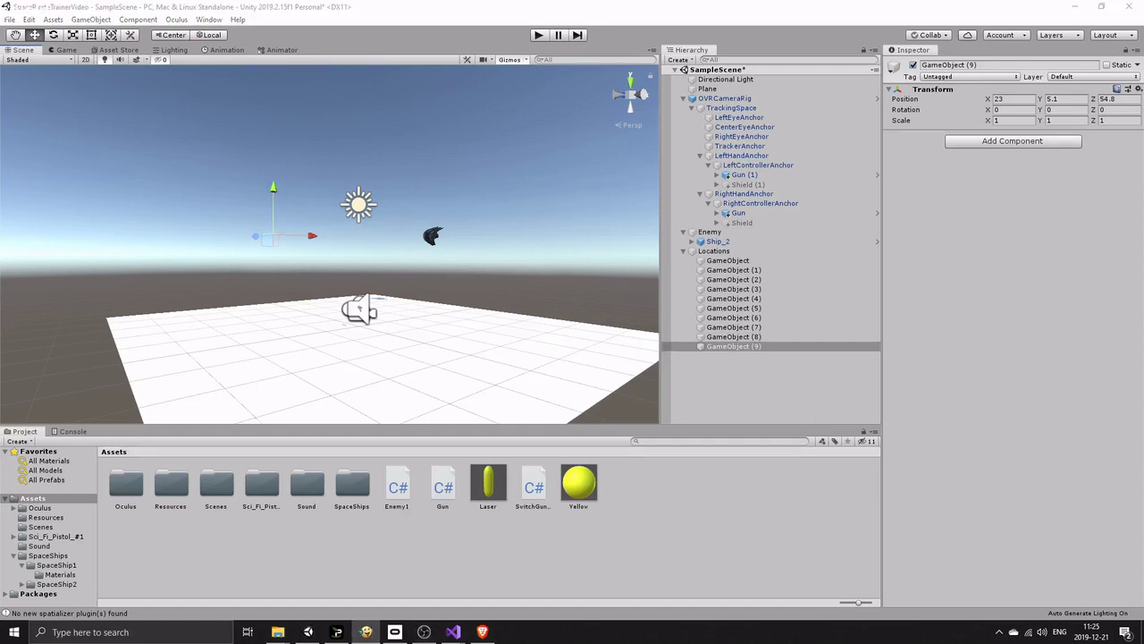
Lock the Inspector on Enemy and assign all ten child objects of Locations to the Enemy1 script's Location Cords array
click(710, 232)
click(1013, 169)
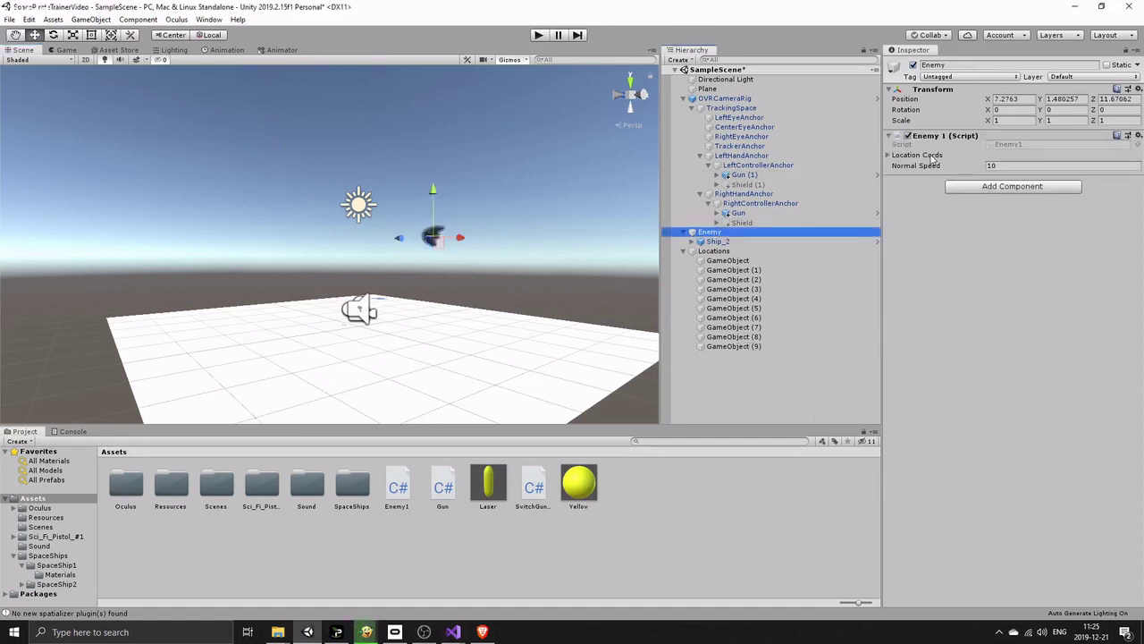
click(728, 260)
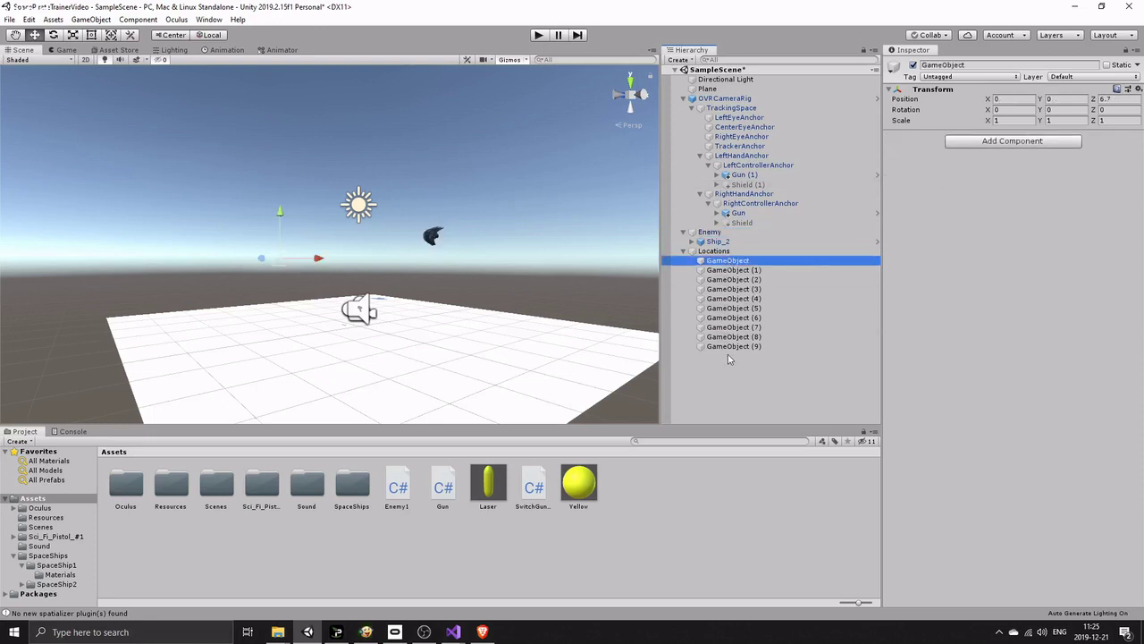
click(716, 233)
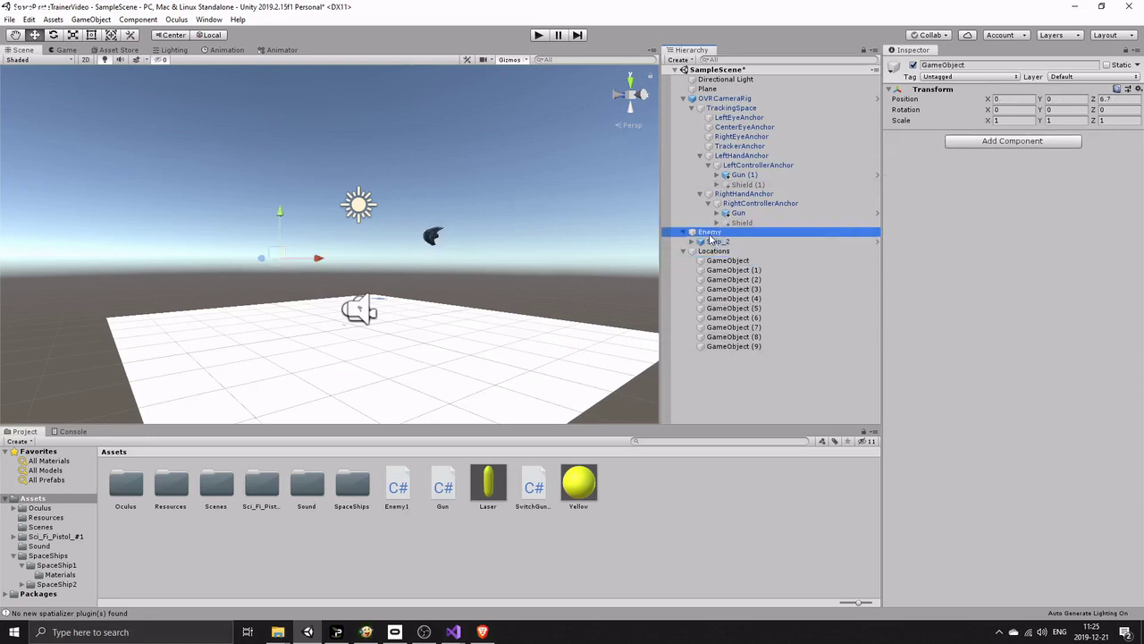
click(1125, 52)
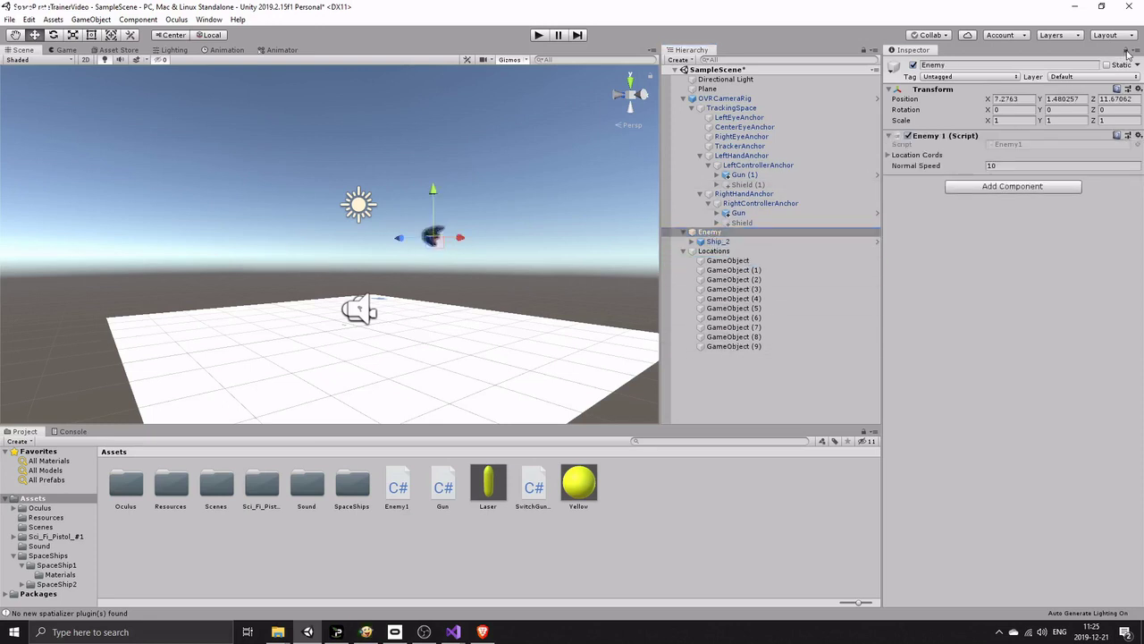
click(728, 260)
shift+click(733, 346)
drag(730, 287, 910, 159)
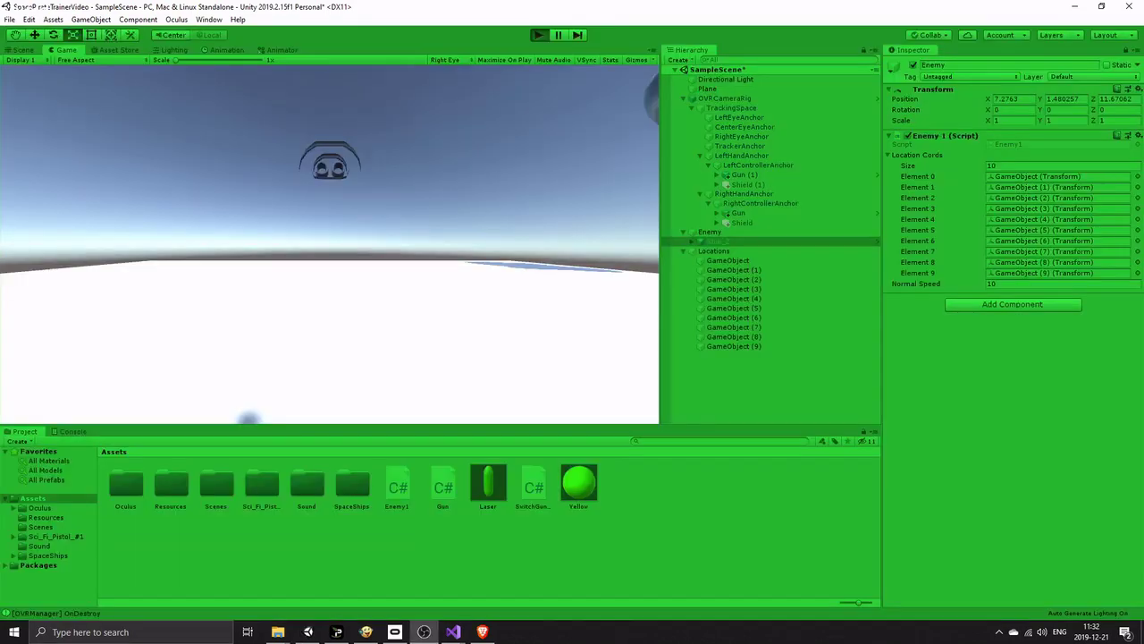
Open the Enemy object's Enemy1 script, examine the if block that resets index in Move(), and return to Unity
click(22, 49)
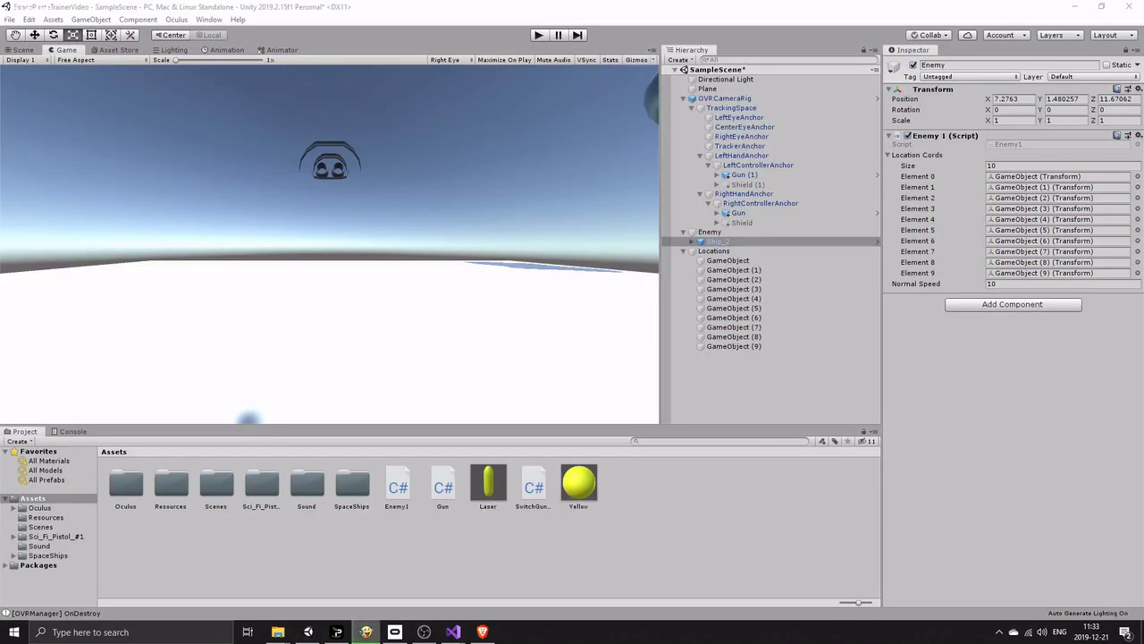
click(711, 232)
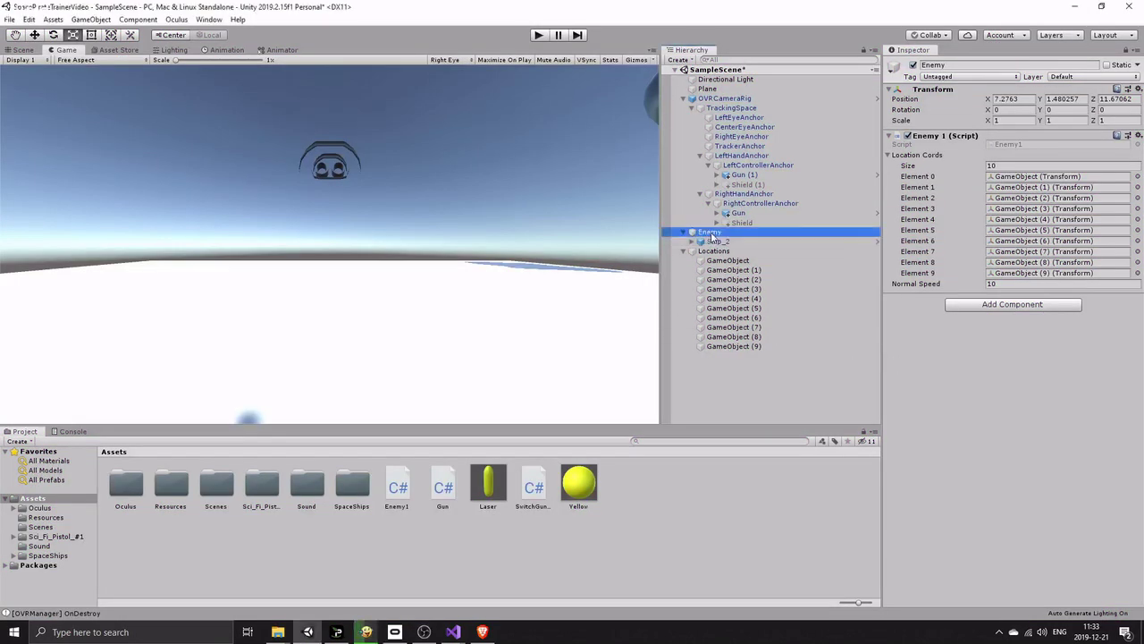
double_click(1013, 145)
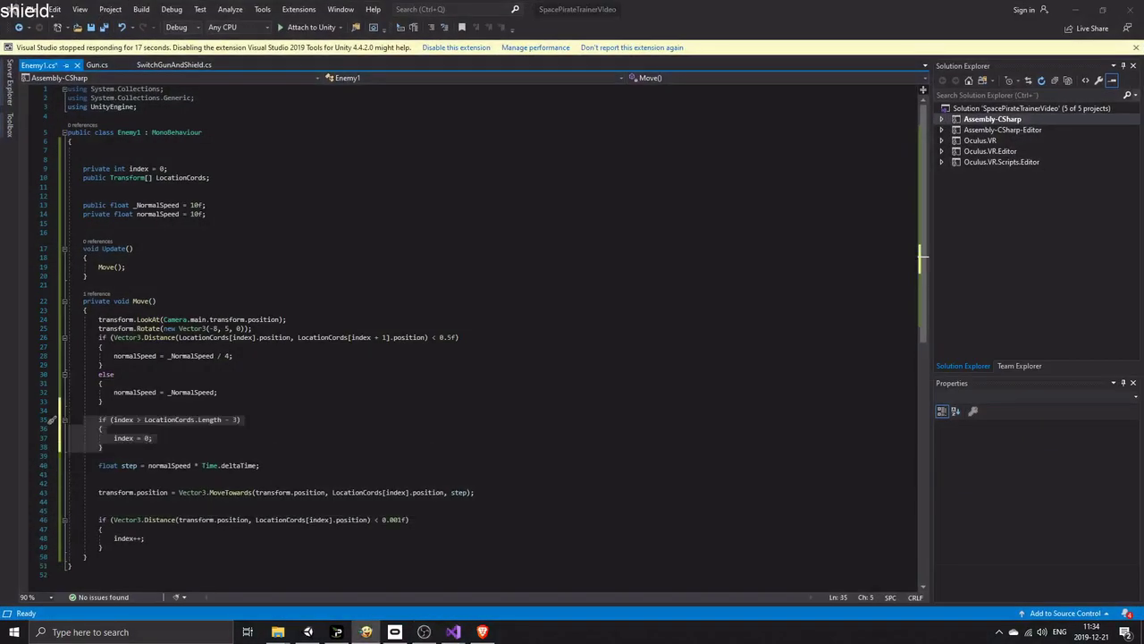
click(125, 447)
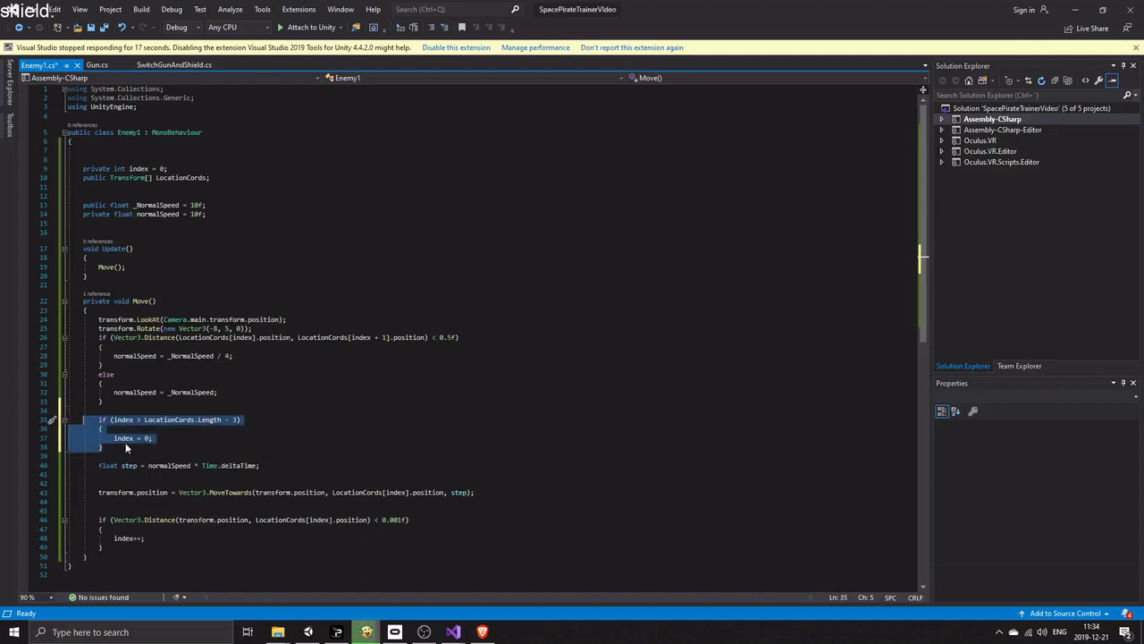
drag(106, 447, 84, 421)
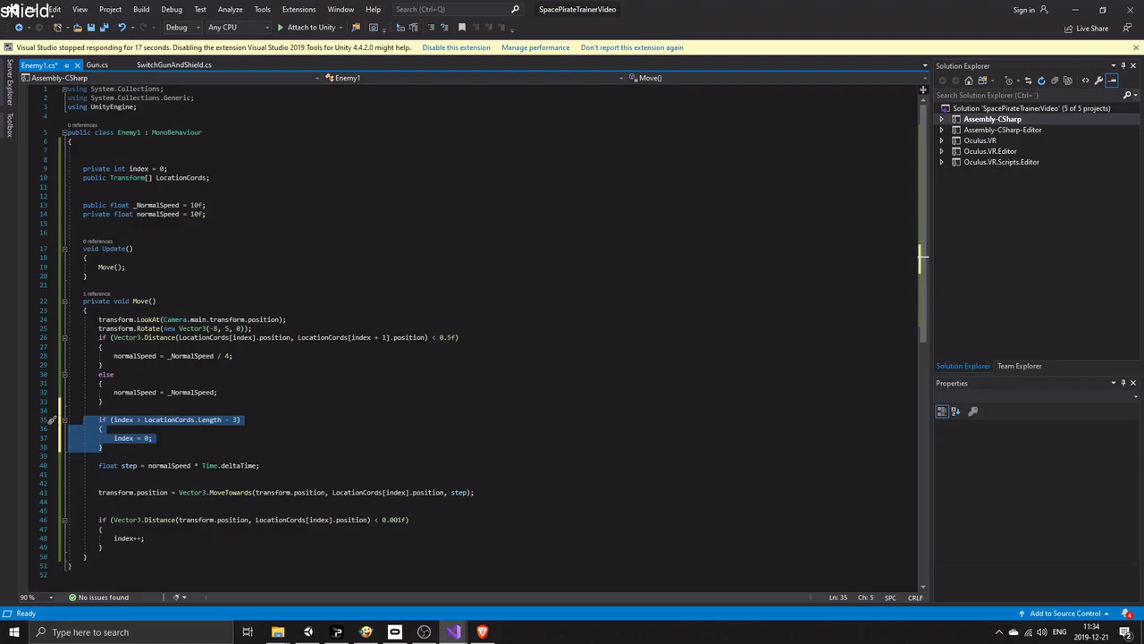
key(alt+Tab)
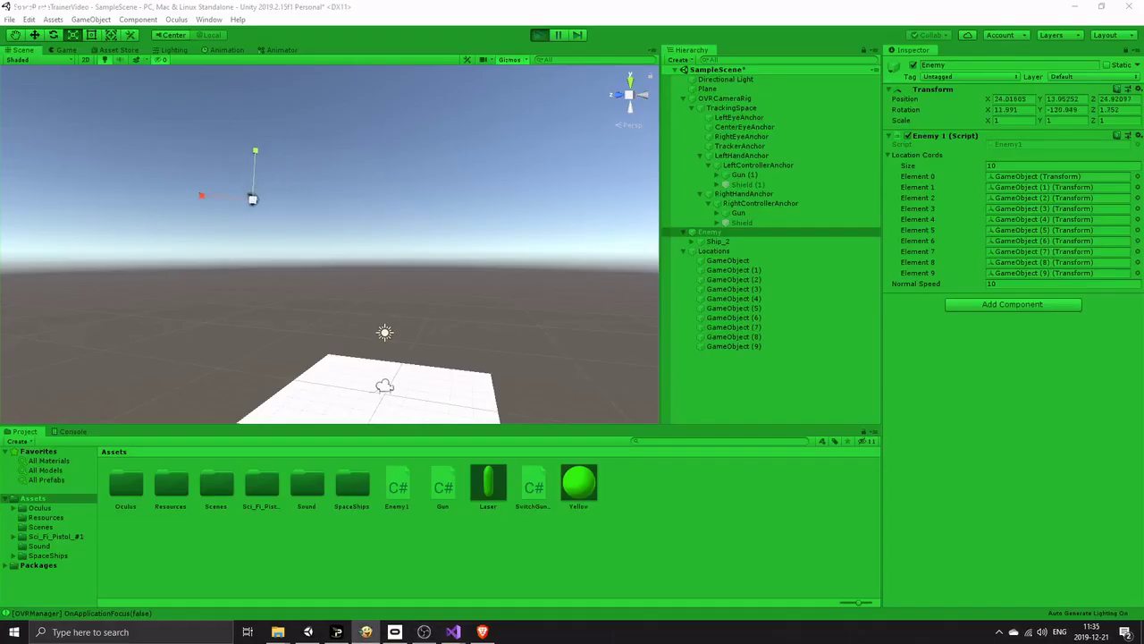
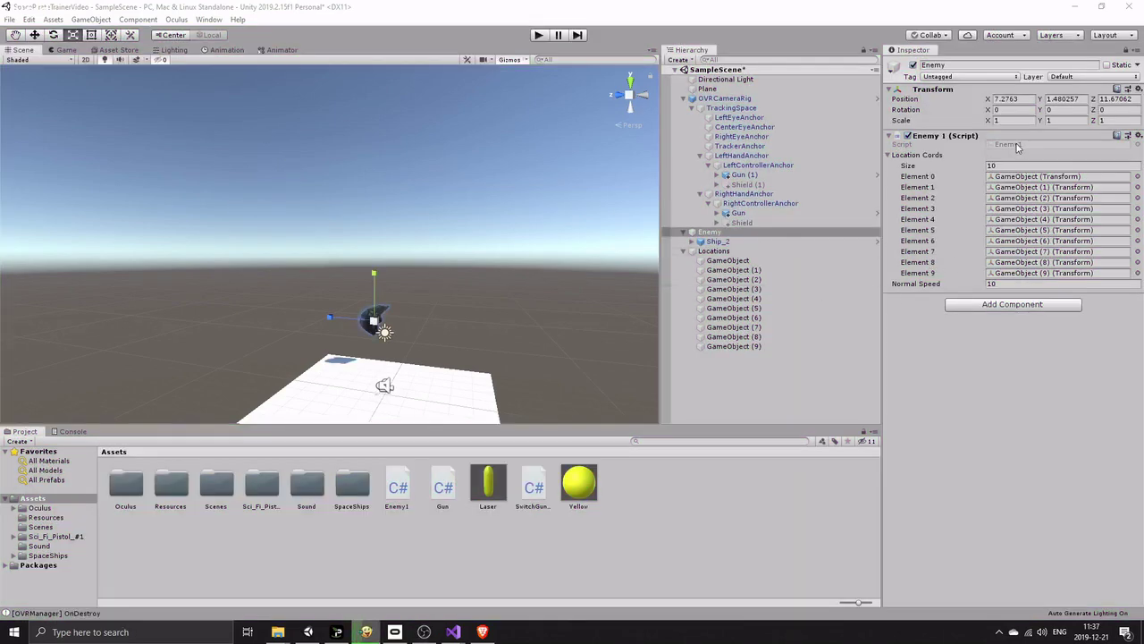
Reopen the Enemy1 script and examine its shoot location, barrel, laser, fire rate and audio fields, plus the Shoot() method
double_click(397, 487)
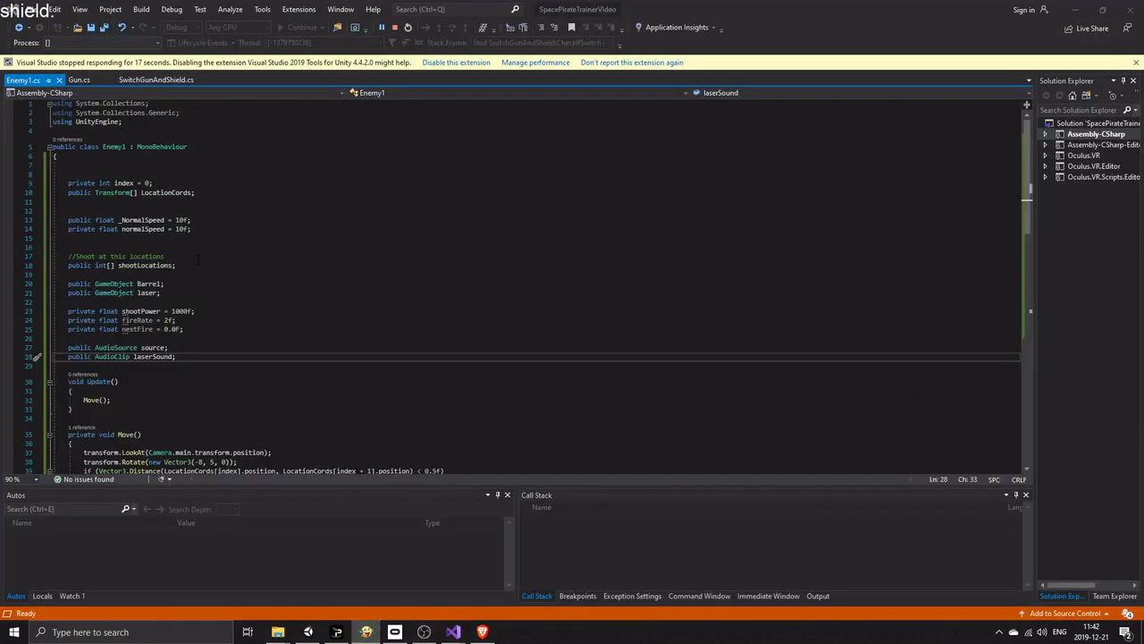
drag(189, 266, 82, 258)
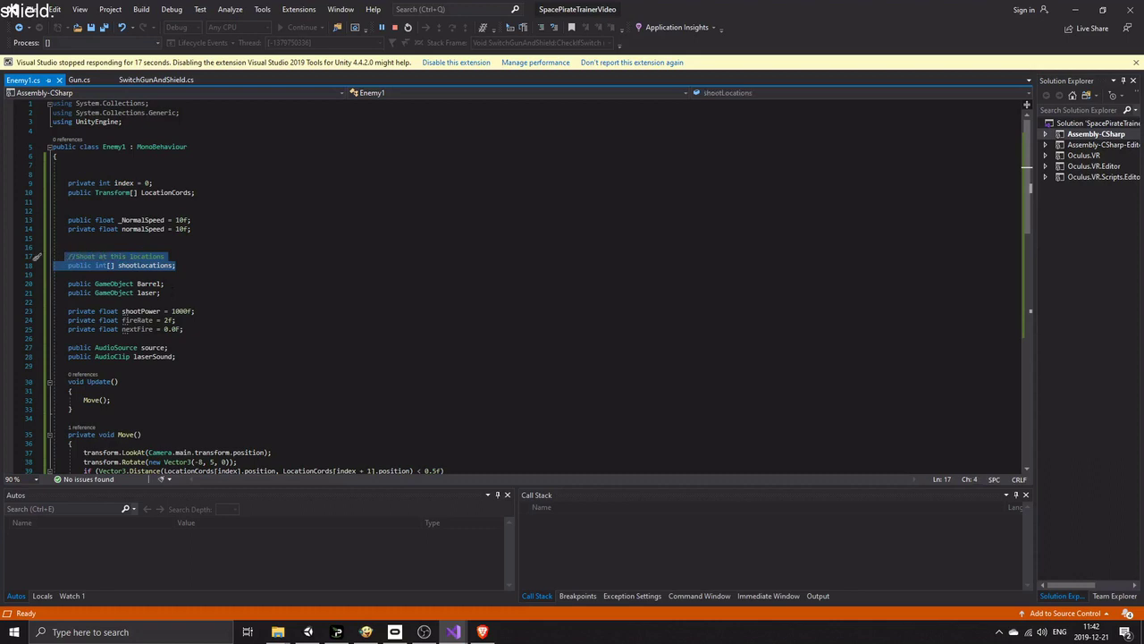
drag(161, 292, 55, 283)
scroll(55, 283, down, 1)
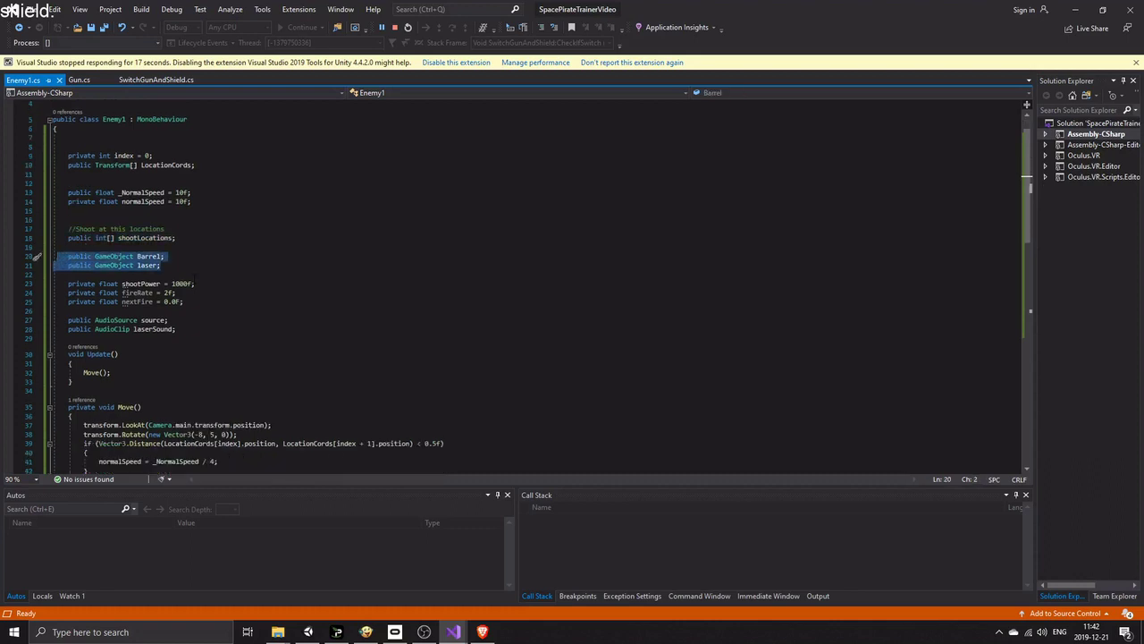
drag(196, 301, 59, 286)
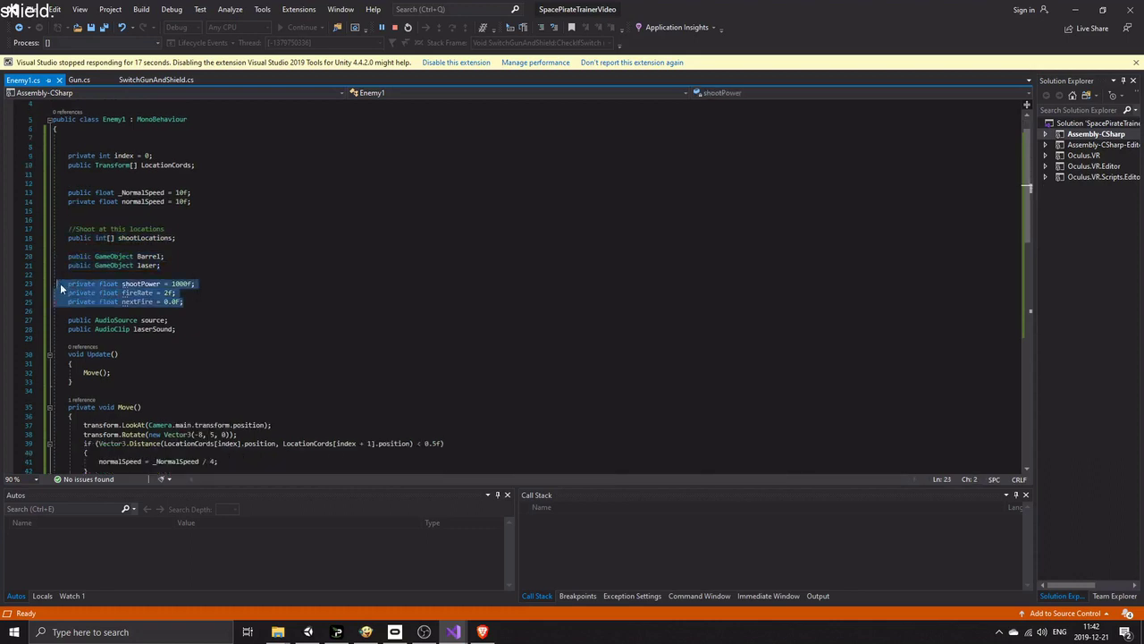
scroll(211, 283, down, 1)
scroll(211, 283, down, 1)
drag(183, 273, 61, 265)
scroll(239, 266, down, 12)
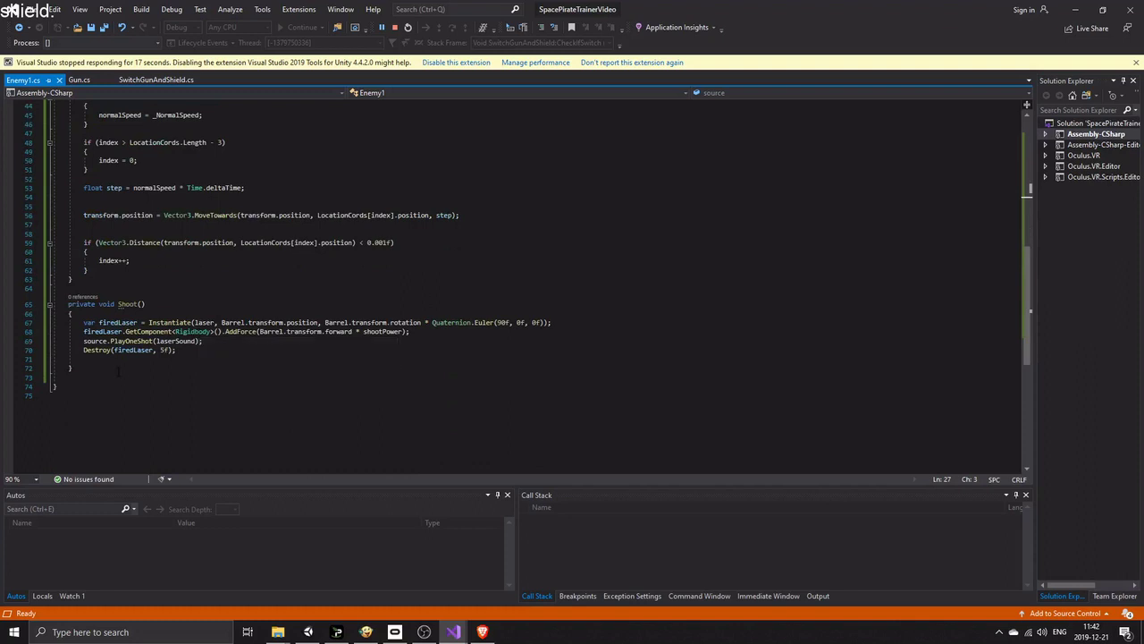
drag(118, 371, 52, 305)
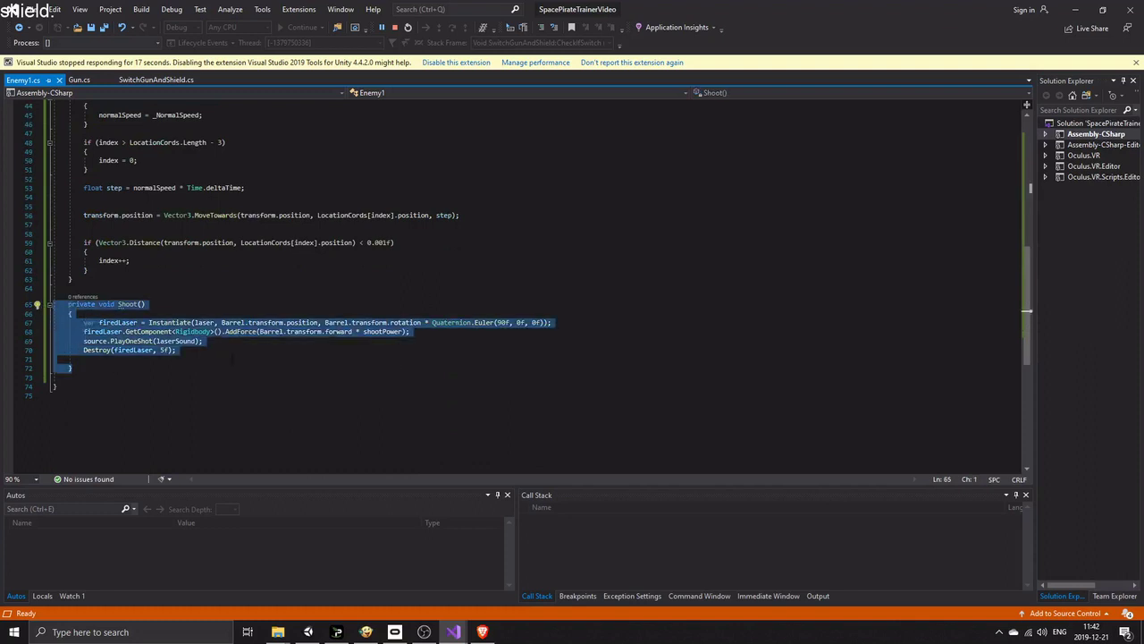
Return to Unity and create an empty child object under Enemy named BarrelLocation
scroll(350, 394, up, 2)
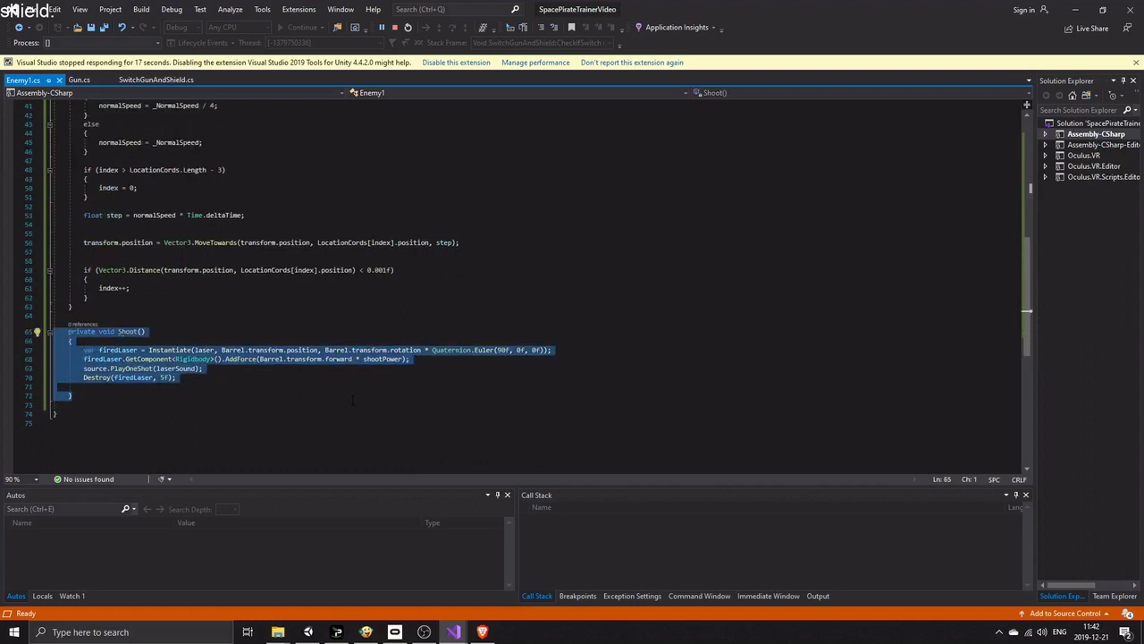
click(366, 632)
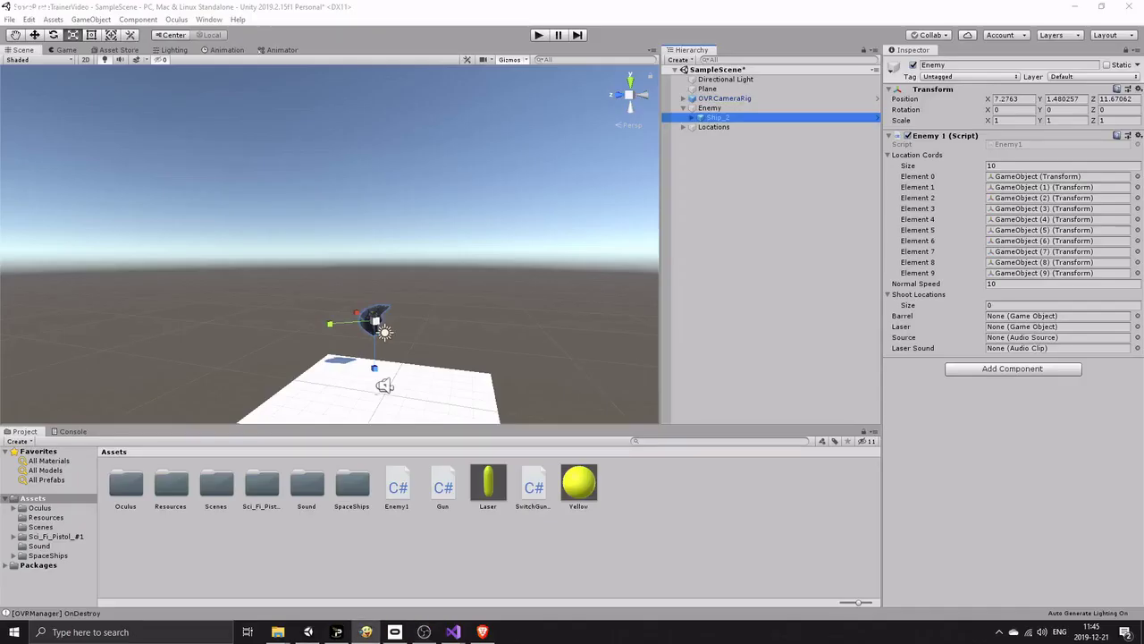
scroll(512, 356, up, 5)
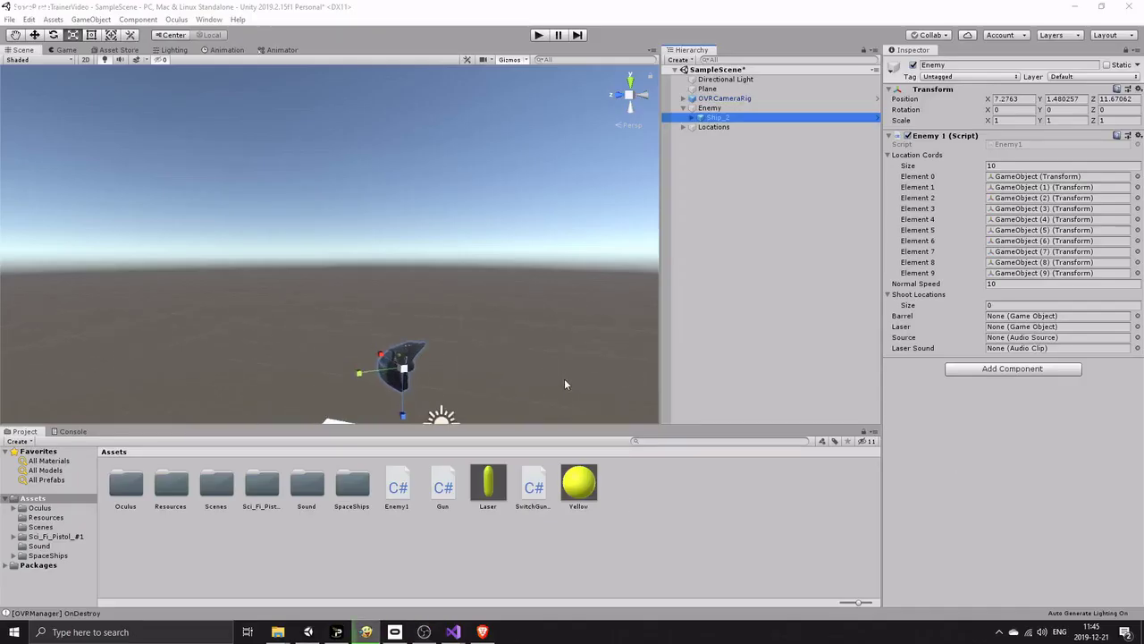
middle_drag(564, 378, 597, 259)
scroll(577, 333, up, 4)
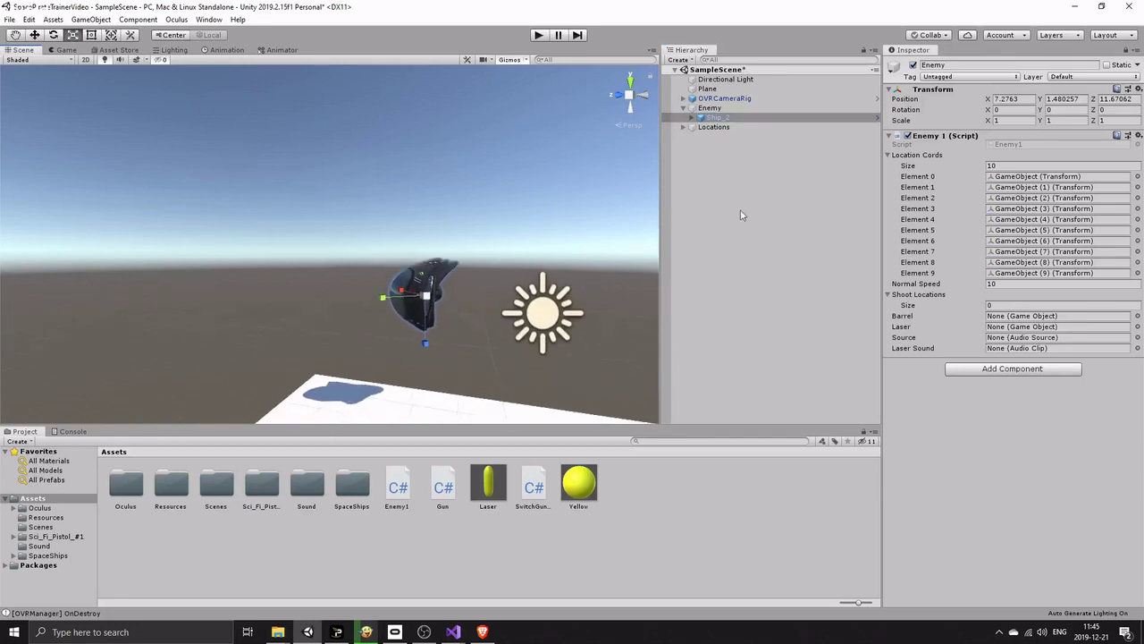
click(712, 107)
right_click(712, 107)
click(771, 223)
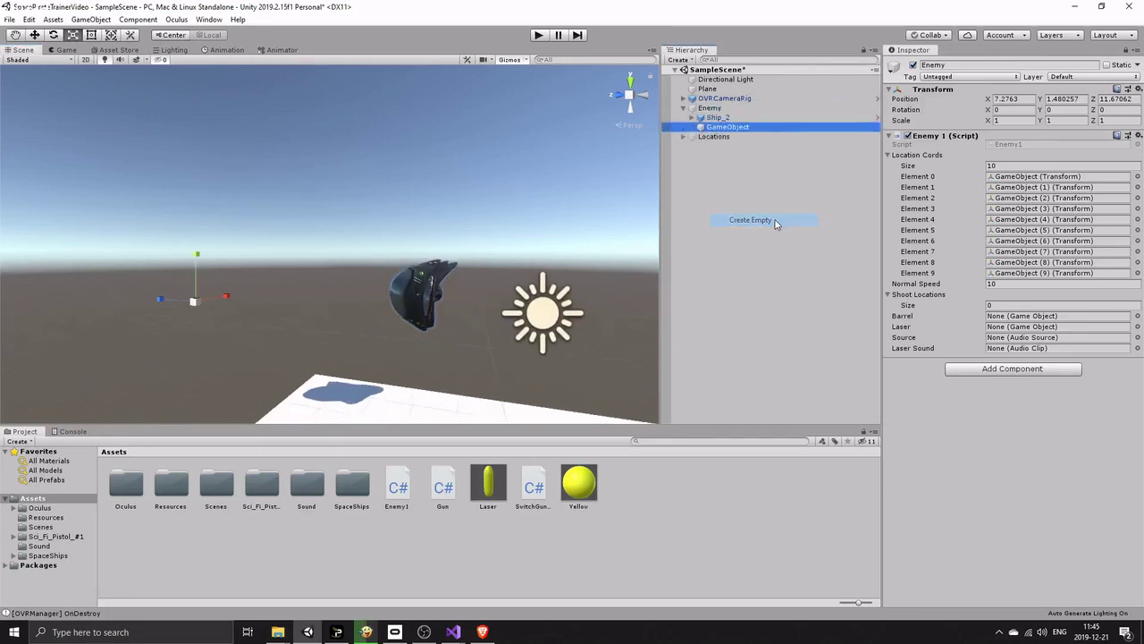
right_click(728, 127)
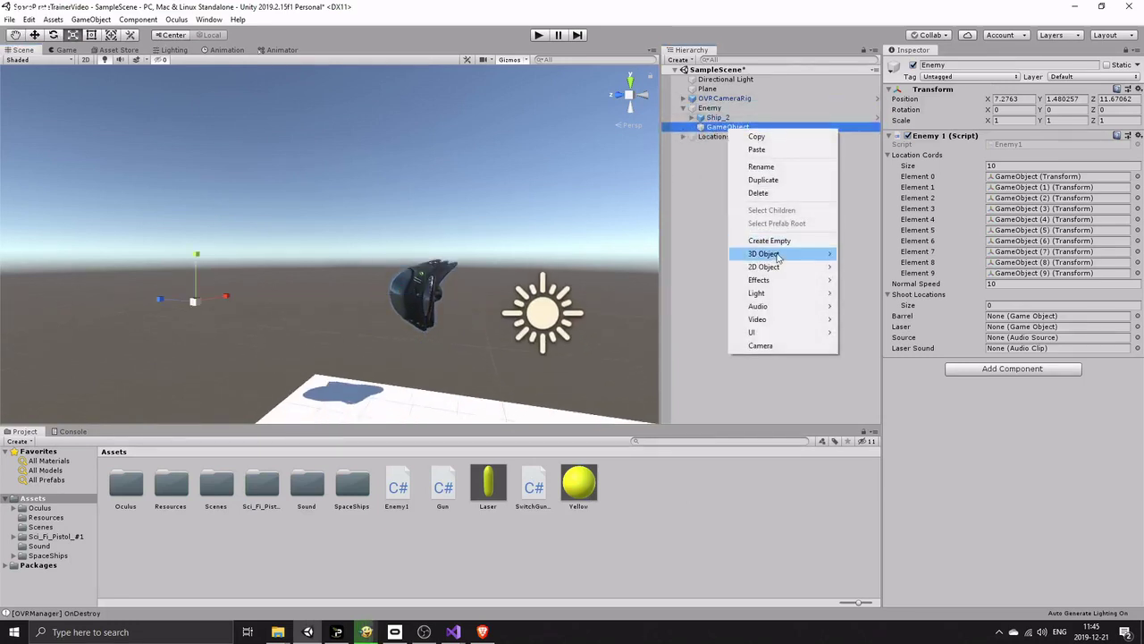
click(765, 167)
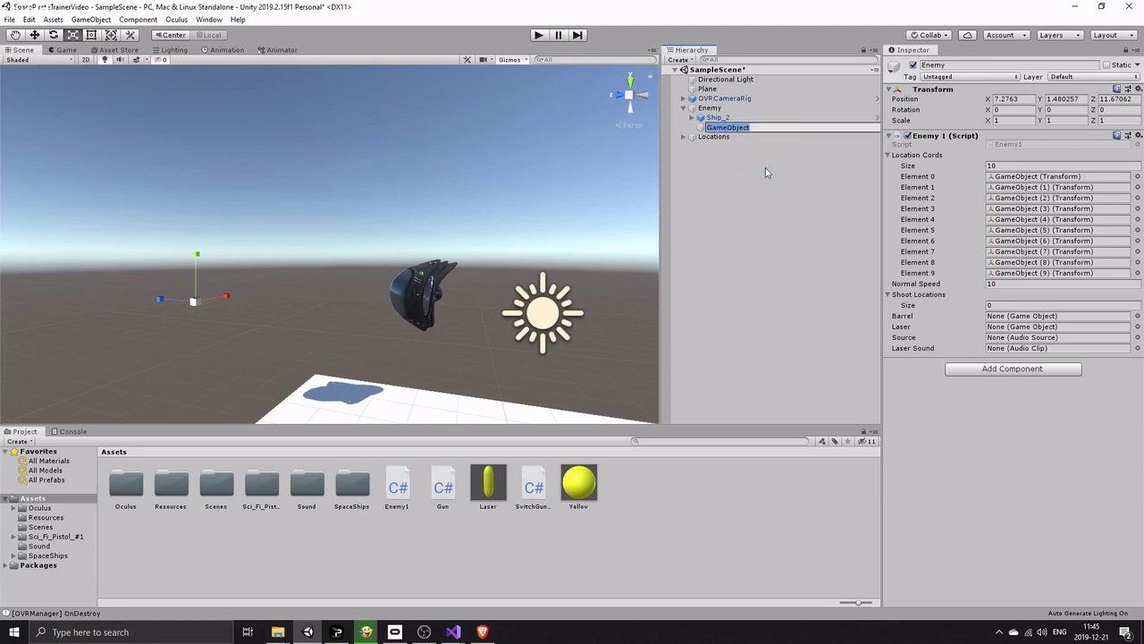
text(BarrelLocation)
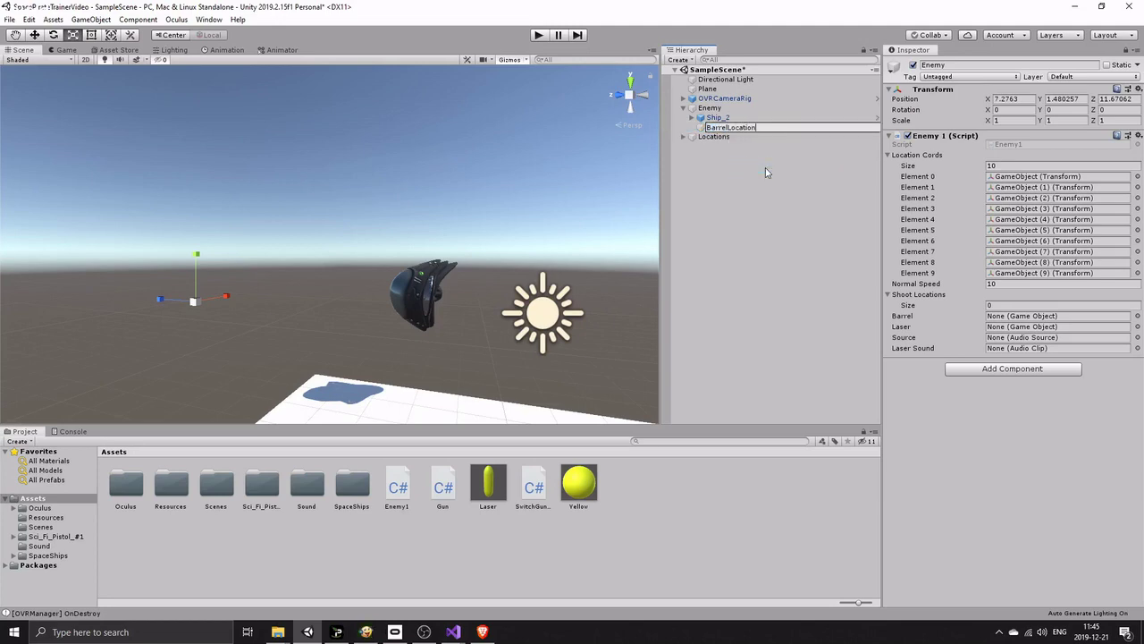
click(774, 179)
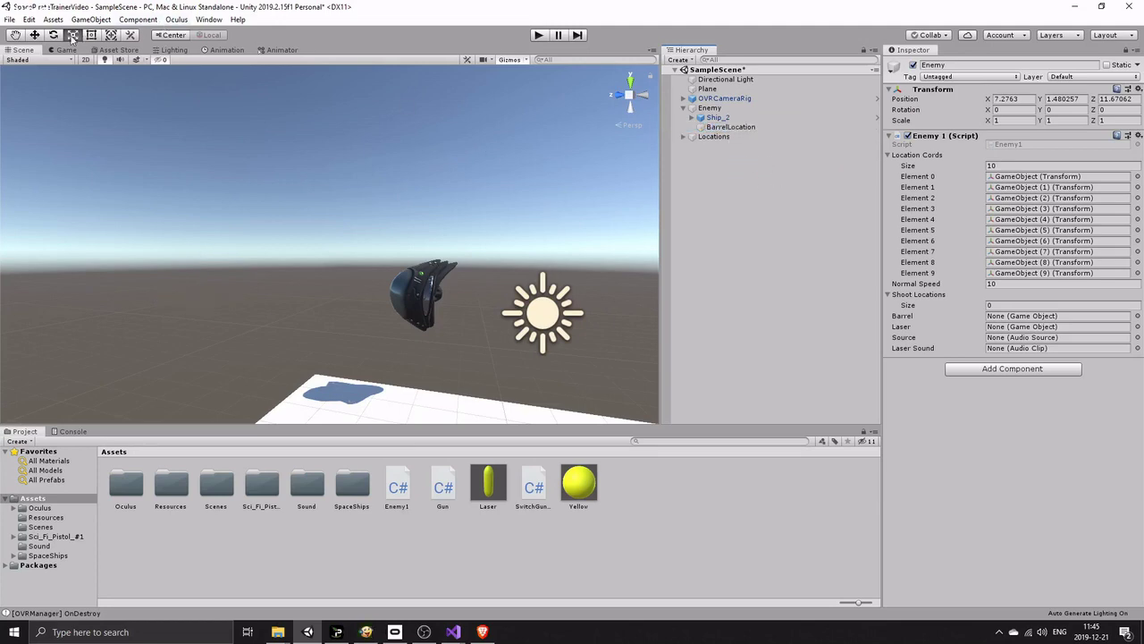
Move BarrelLocation close to the Ship_2 model with the Move tool
click(717, 117)
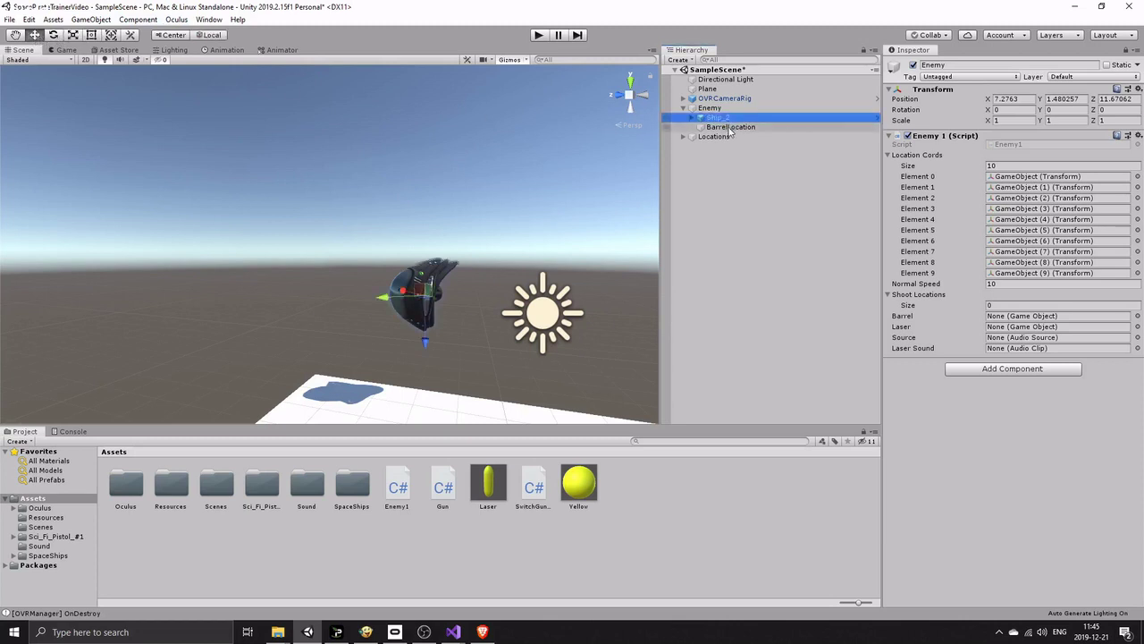
click(730, 127)
drag(162, 303, 319, 316)
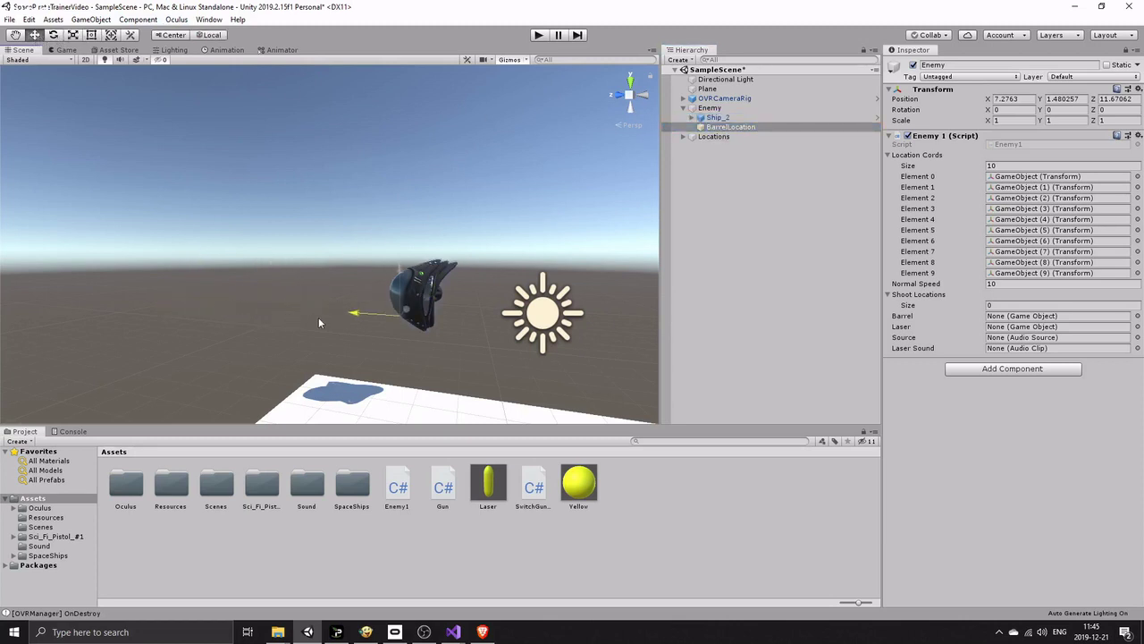
scroll(474, 359, up, 6)
scroll(523, 378, up, 4)
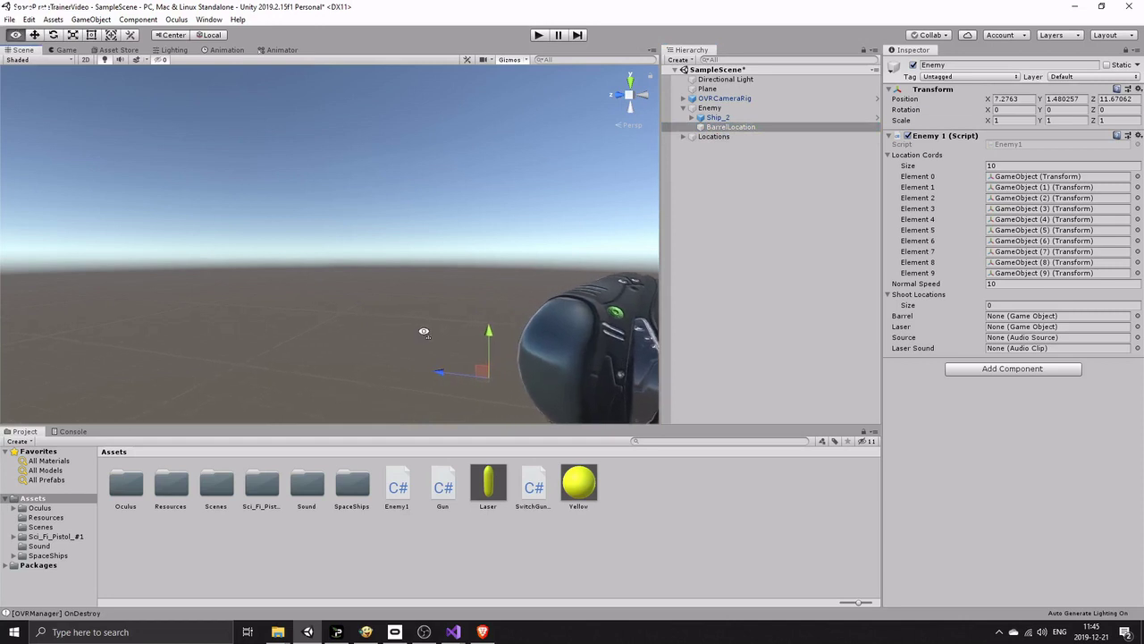
right_drag(424, 330, 521, 342)
right_drag(376, 355, 276, 329)
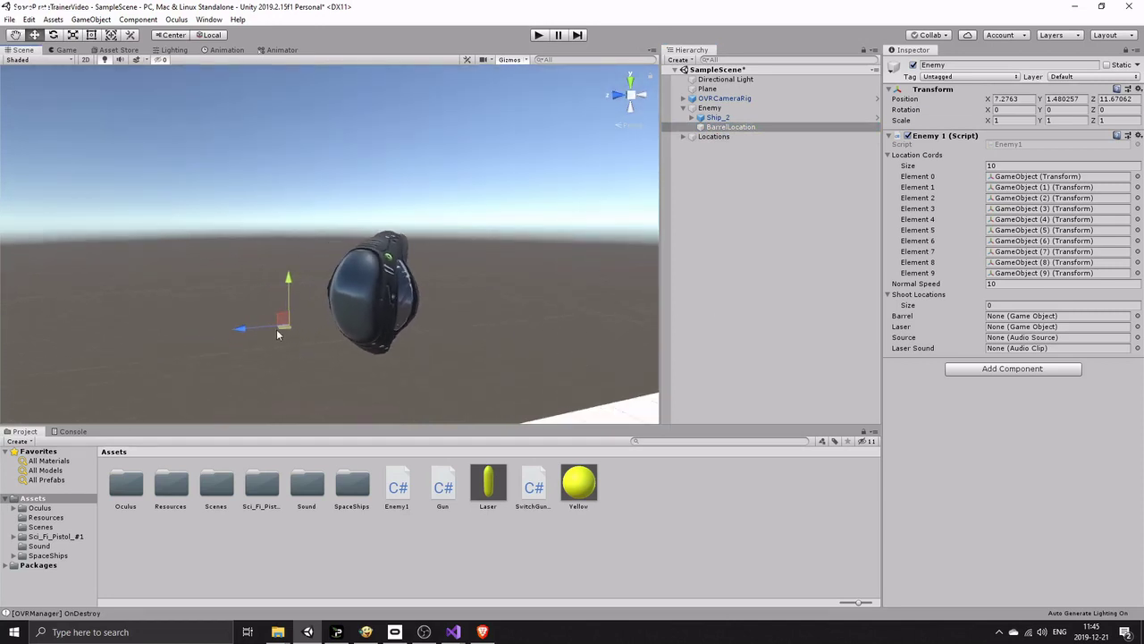
drag(282, 318, 333, 398)
Center BarrelLocation on the front face of the Ship_2 model
right_drag(312, 357, 527, 350)
scroll(424, 375, down, 3)
scroll(424, 374, down, 2)
right_drag(423, 372, 380, 329)
drag(332, 293, 333, 278)
scroll(357, 340, up, 5)
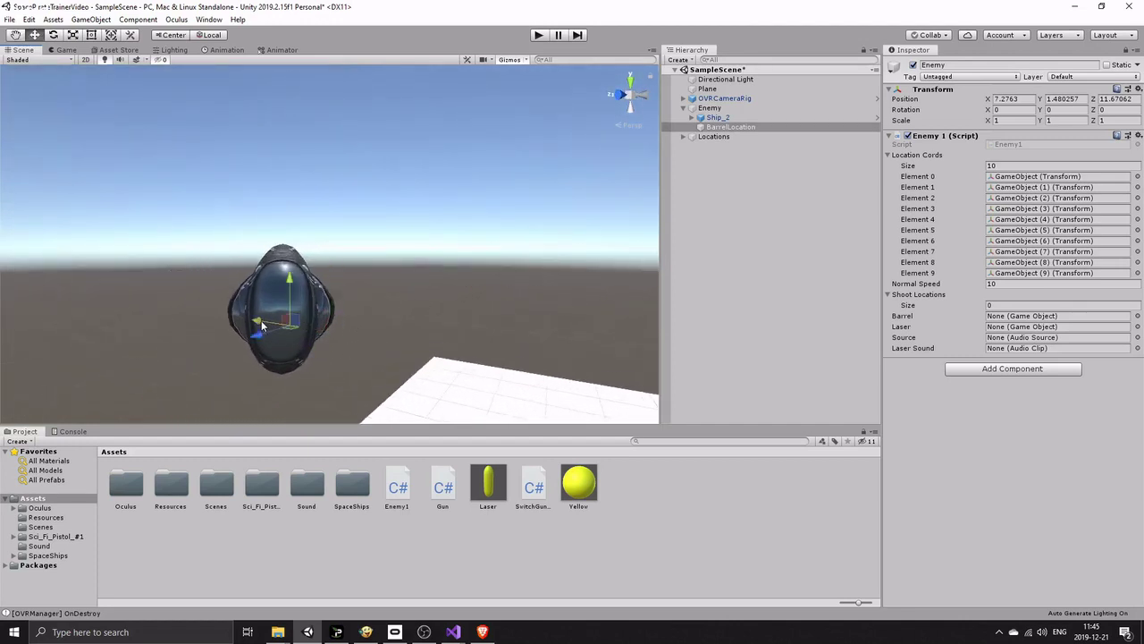
alt+drag(288, 304, 196, 313)
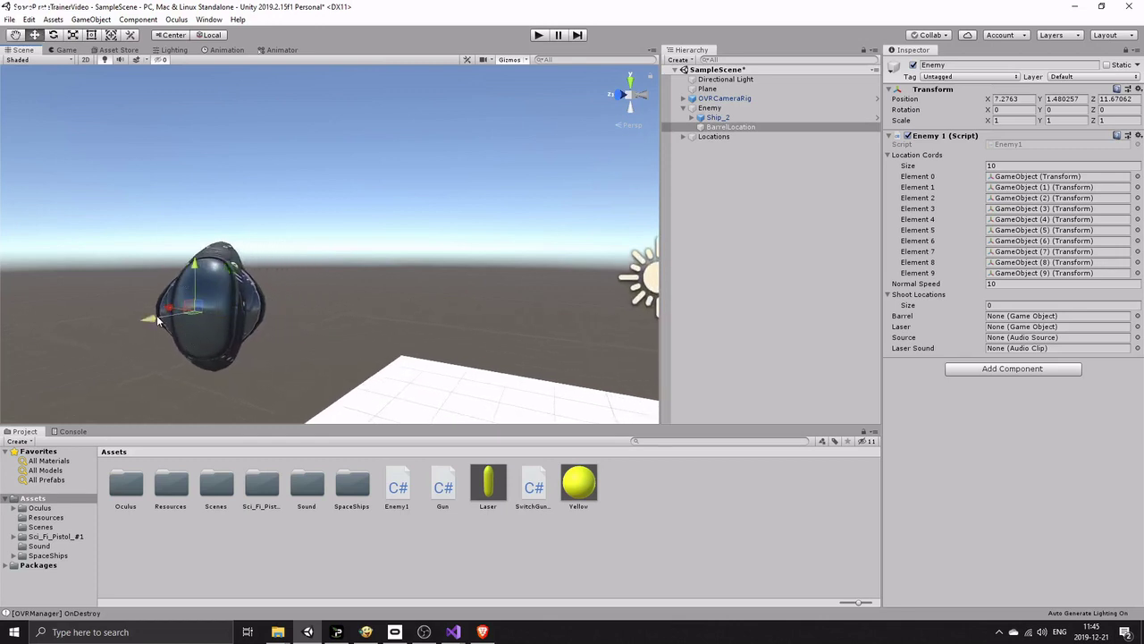
key(e)
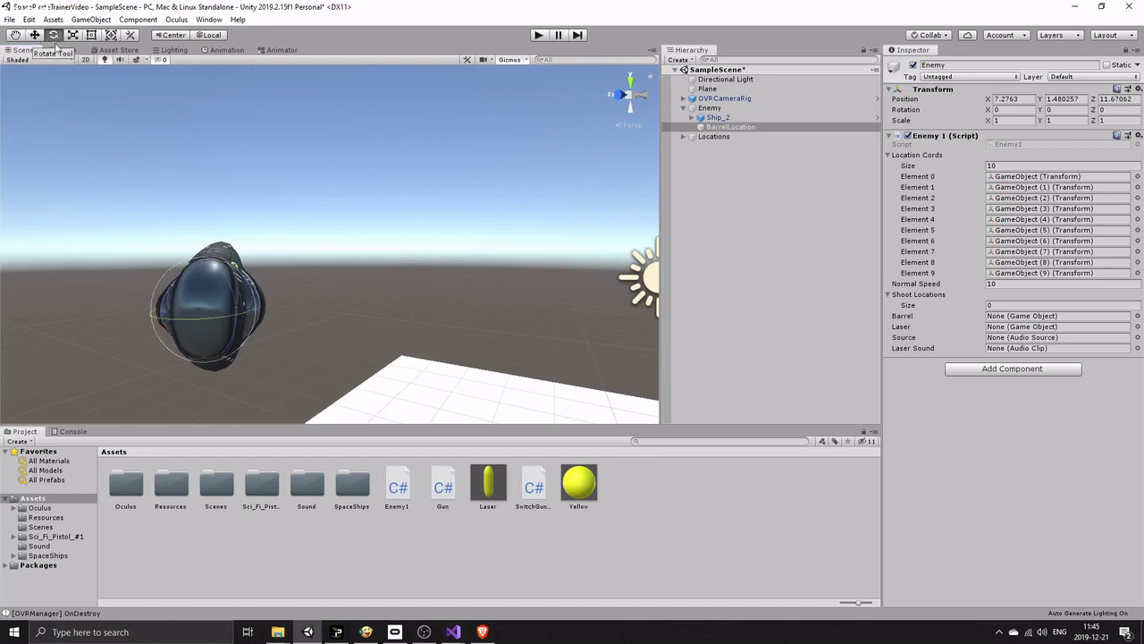
click(304, 307)
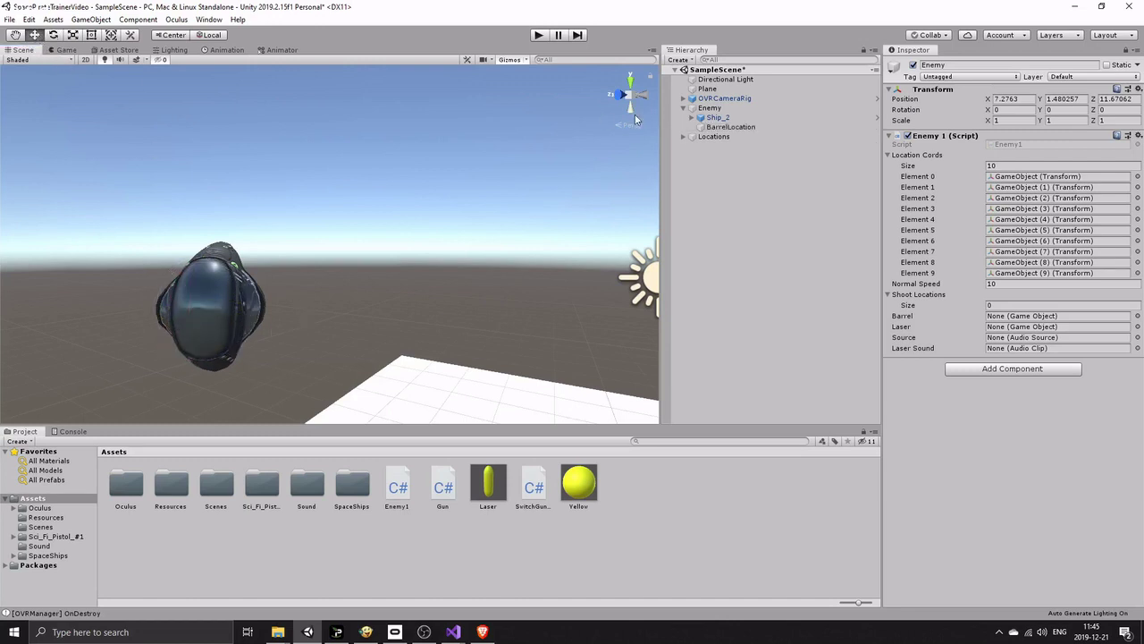
Lower BarrelLocation to the bottom of the ship's front and assign it to the Enemy1 script's Barrel field
click(730, 127)
middle_drag(372, 293, 298, 299)
right_drag(299, 298, 201, 319)
middle_drag(201, 319, 117, 320)
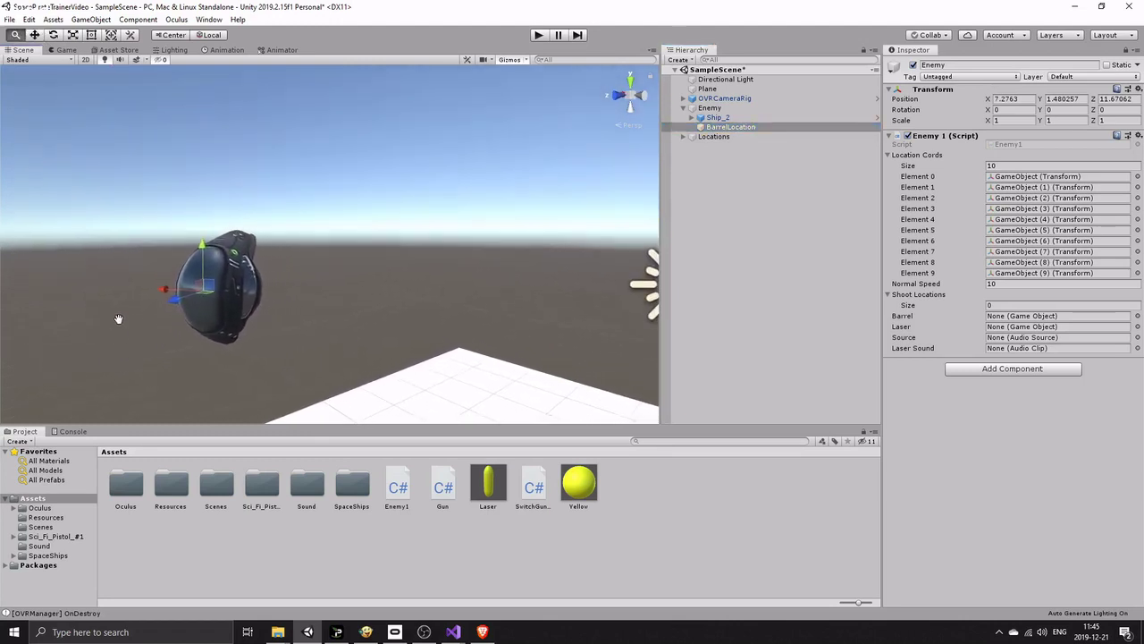
drag(204, 243, 172, 318)
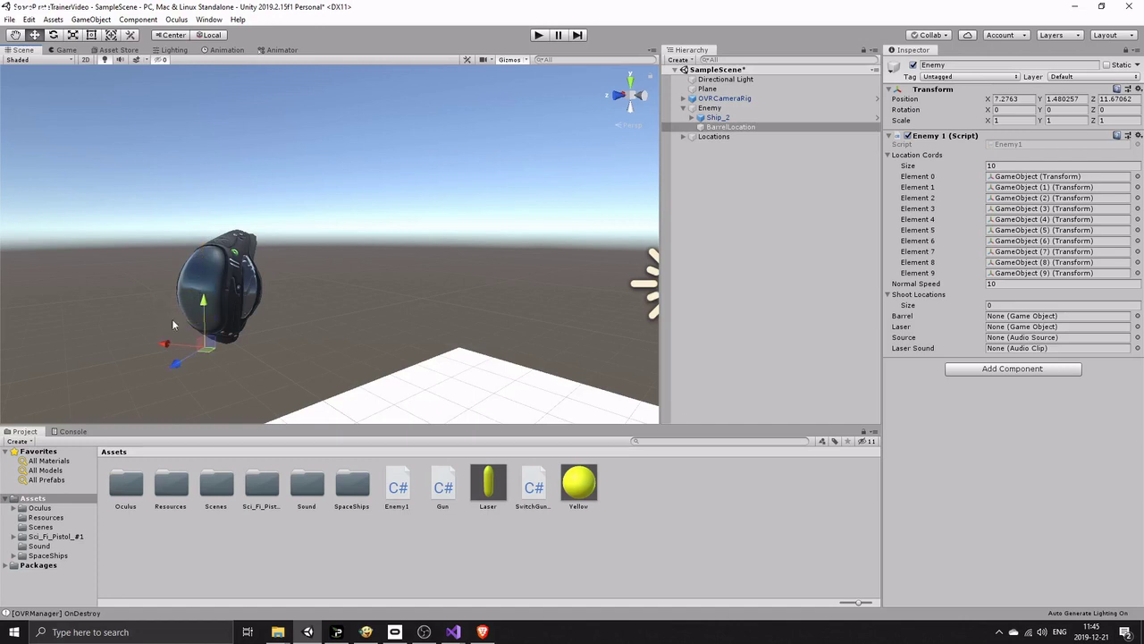
click(237, 364)
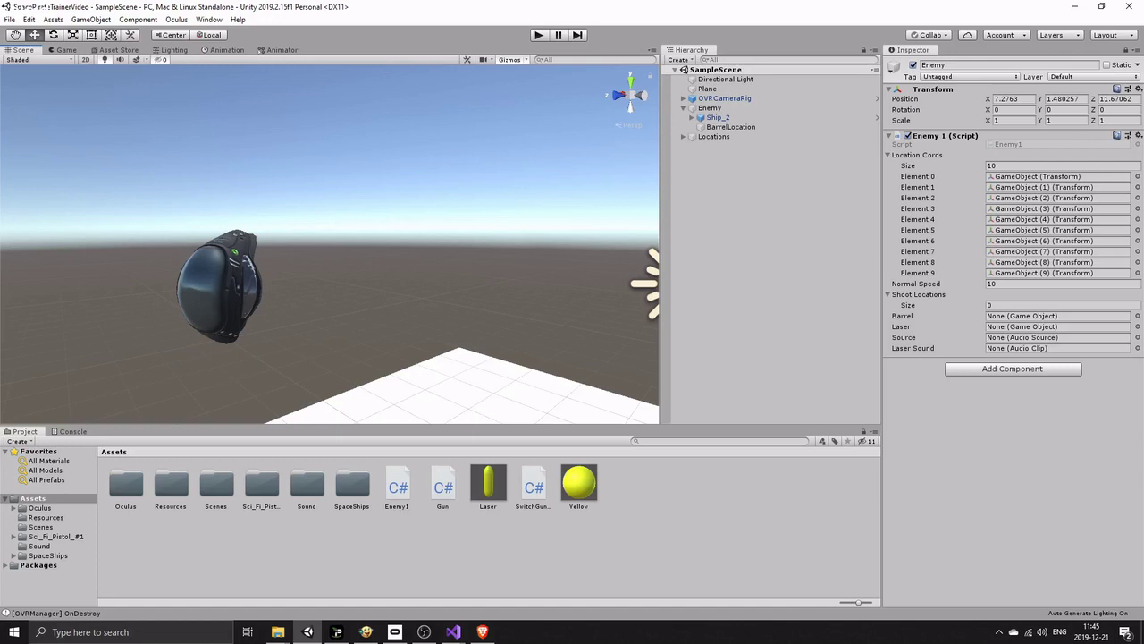
click(366, 632)
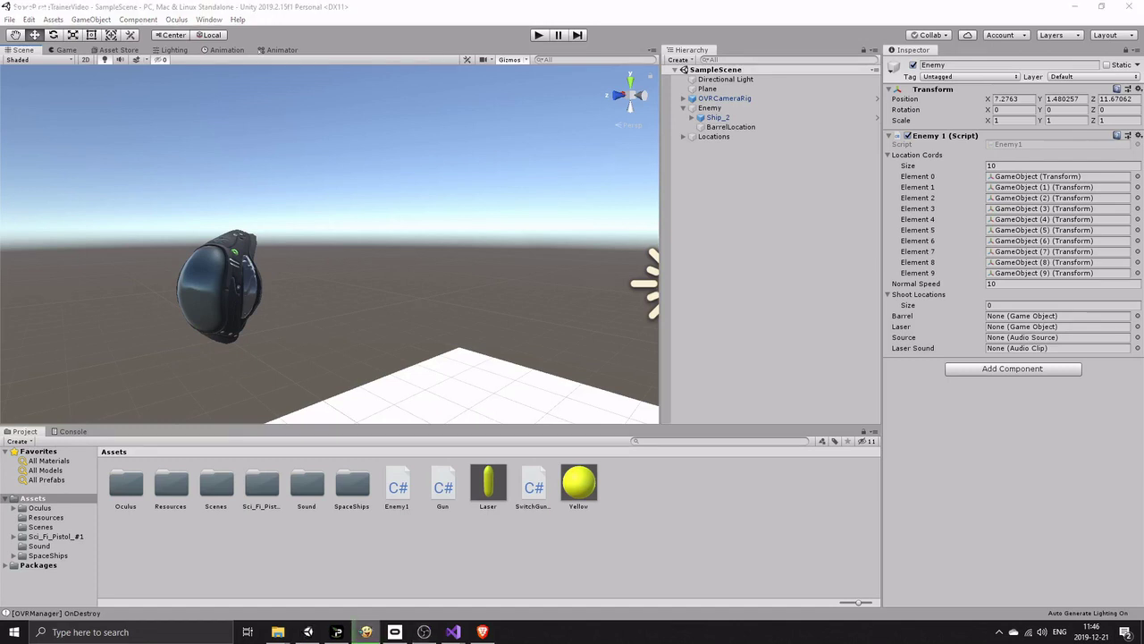
drag(729, 126, 1003, 315)
Duplicate the Laser prefab and rename the copy EnemyLaser
click(491, 492)
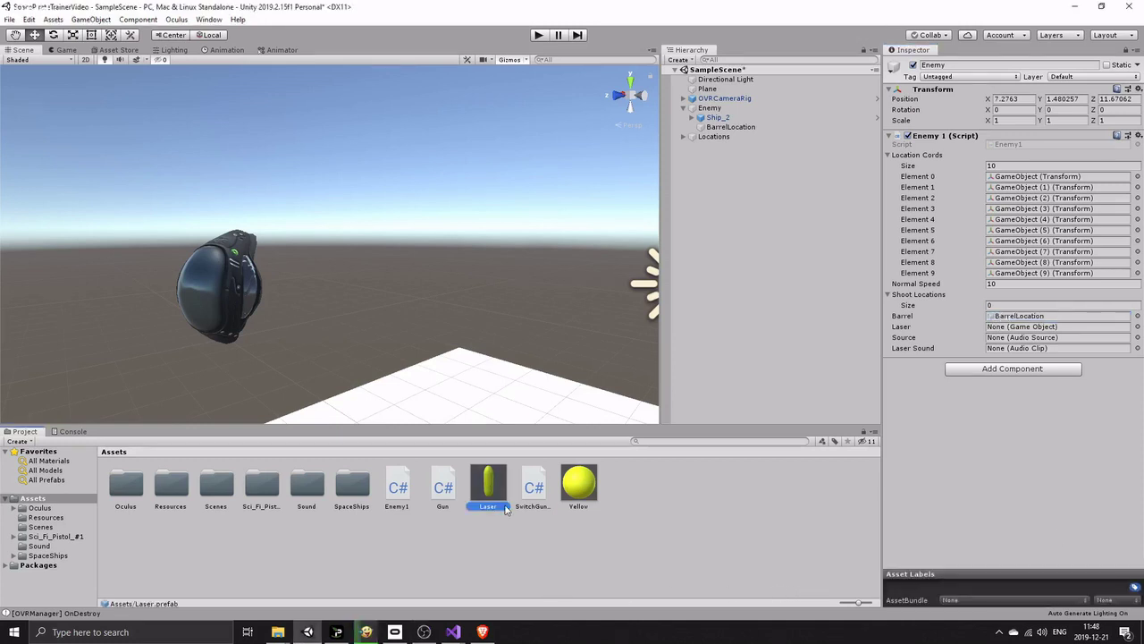
key(ctrl+d)
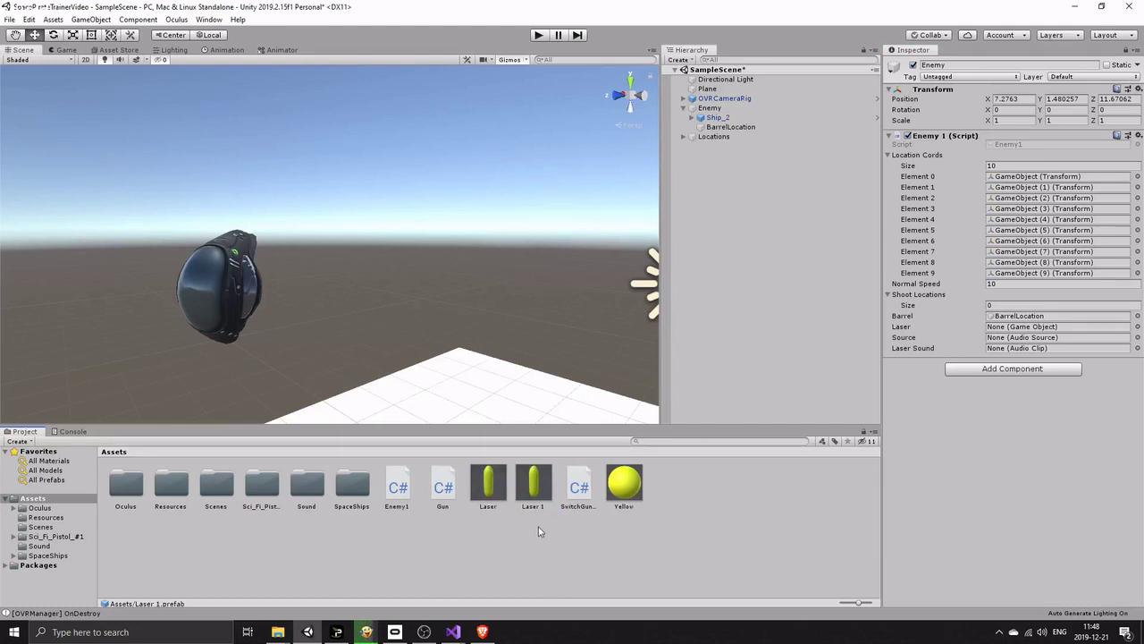
right_click(537, 497)
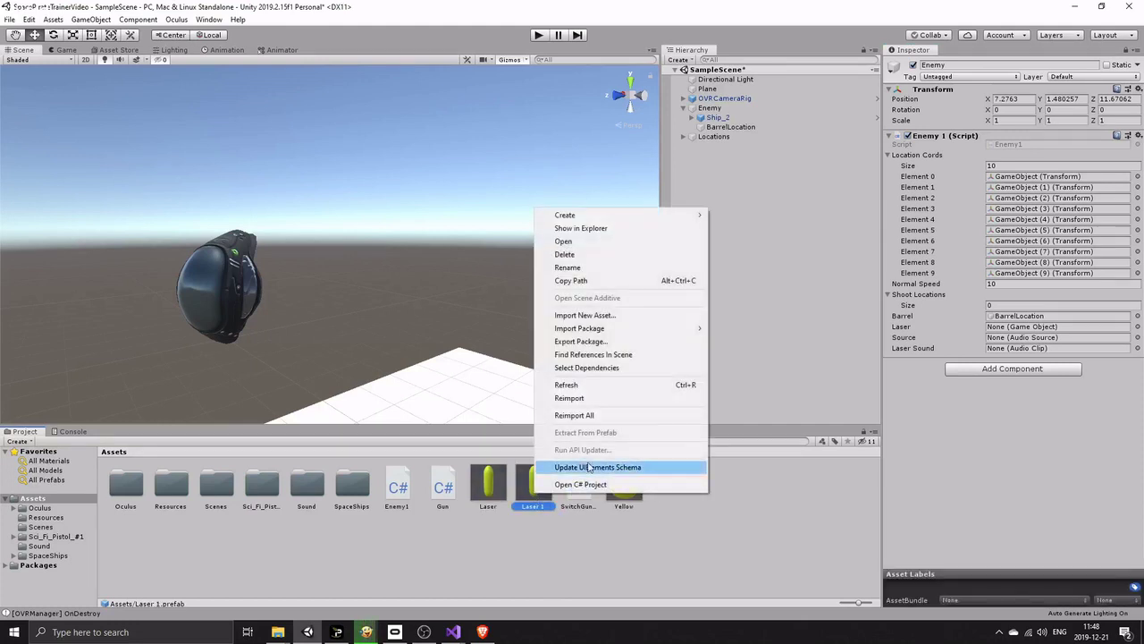
click(581, 268)
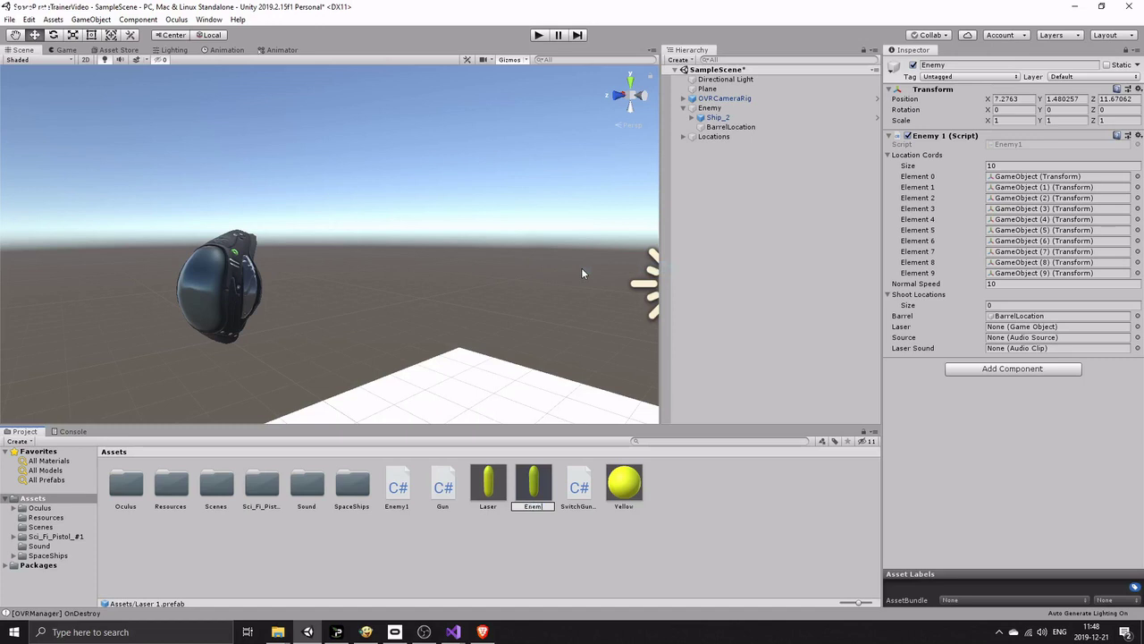
text(EnemyLaser)
key(Return)
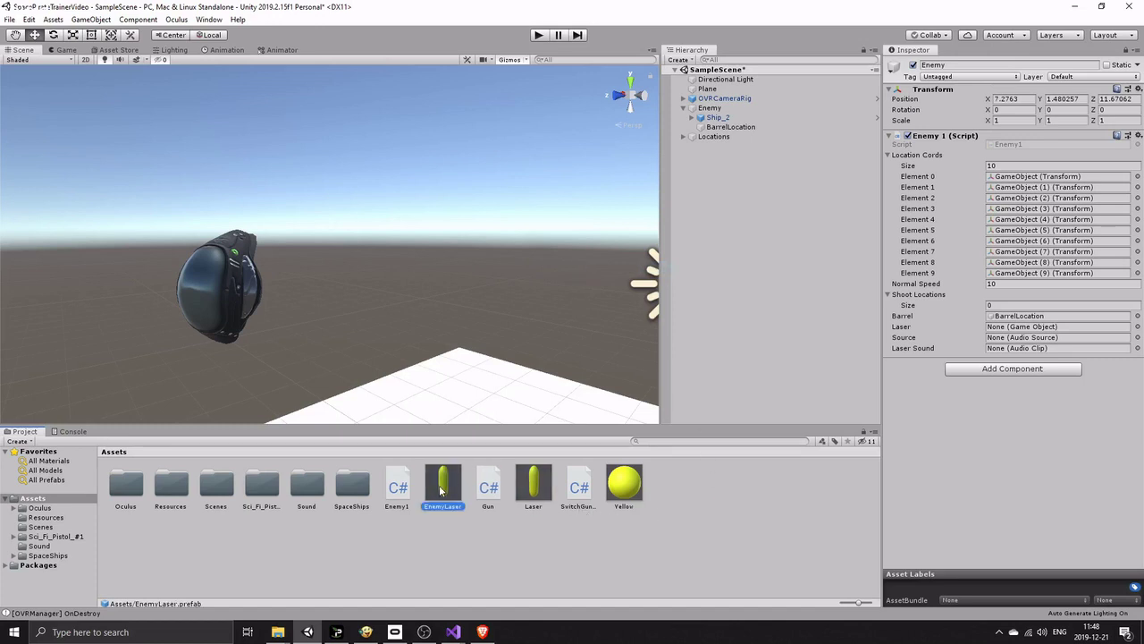
Unlock the Inspector and disable the Halo component of the EnemyLaser prefab
click(1128, 51)
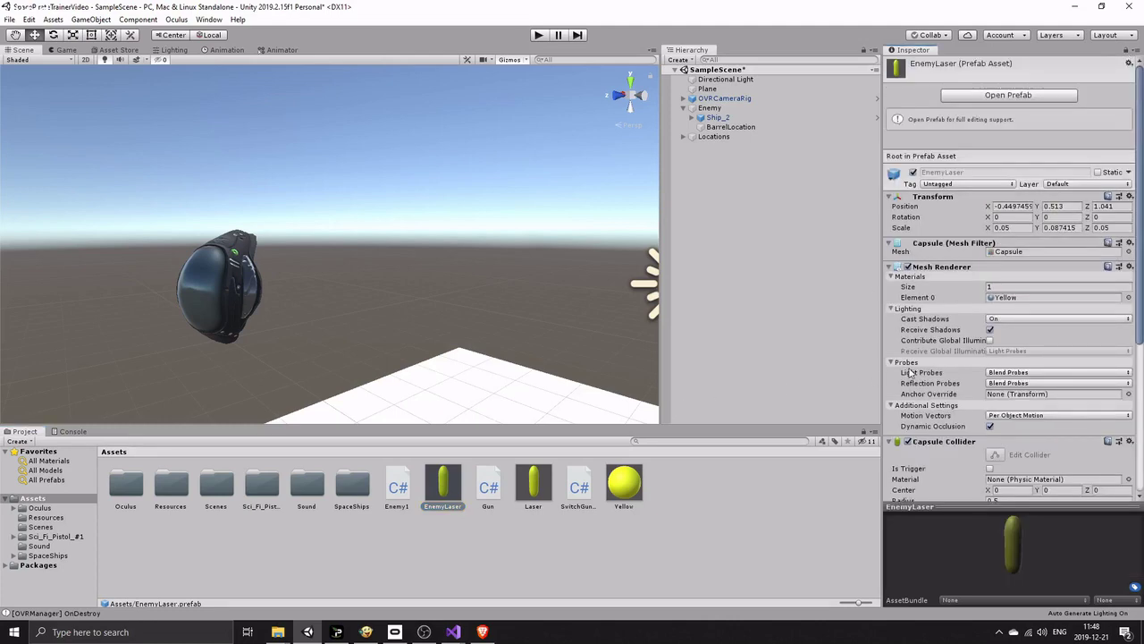
scroll(910, 372, down, 5)
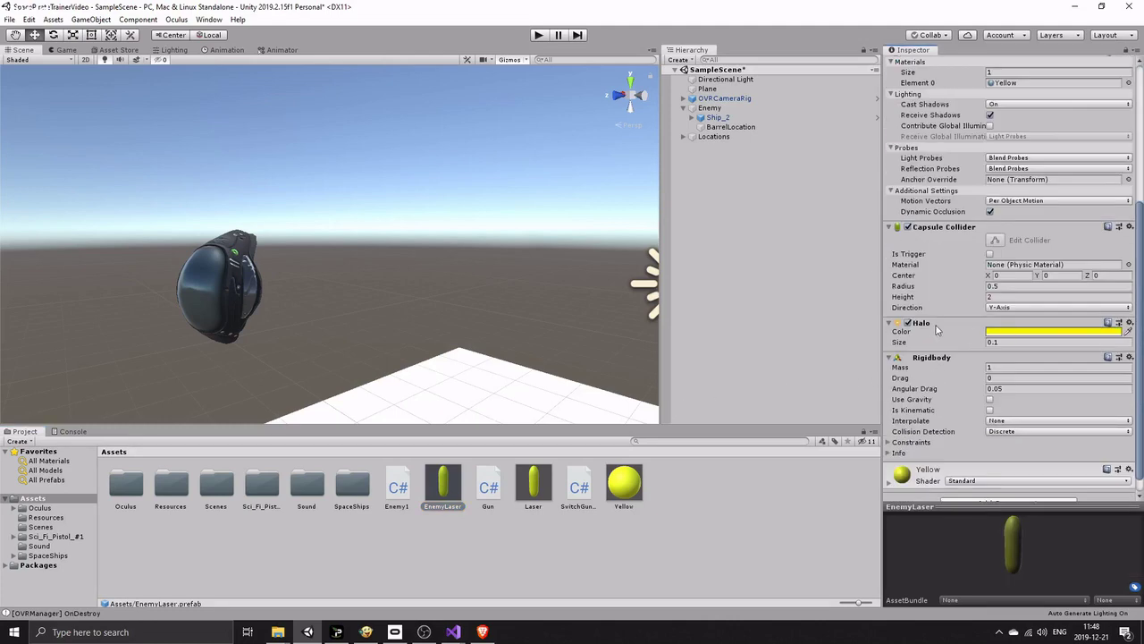
scroll(951, 375, down, 1)
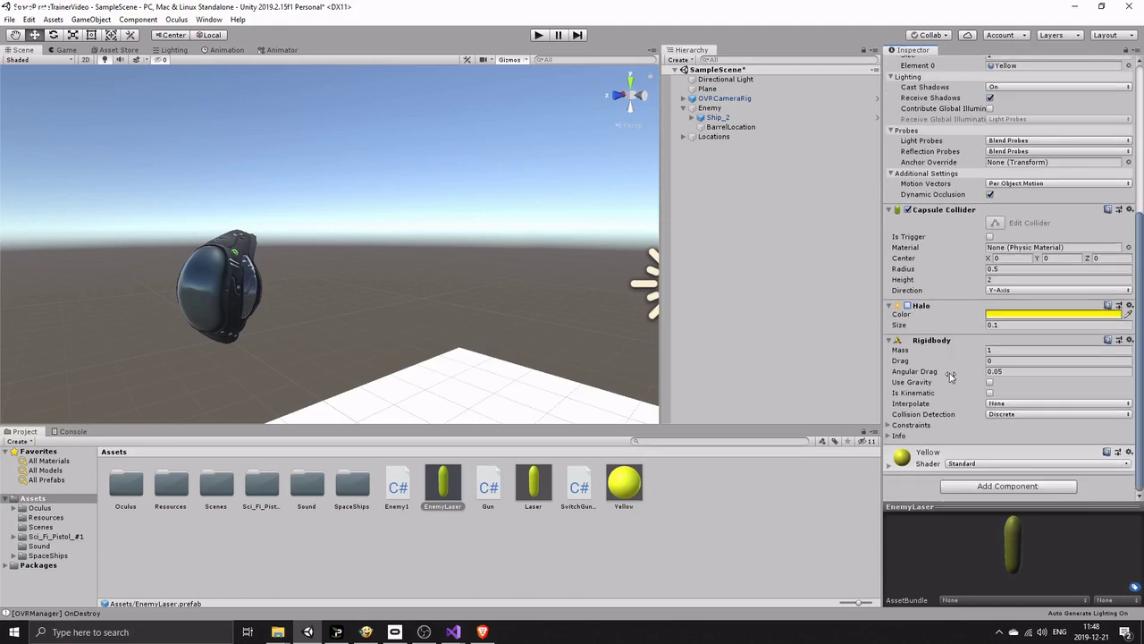
scroll(963, 332, up, 8)
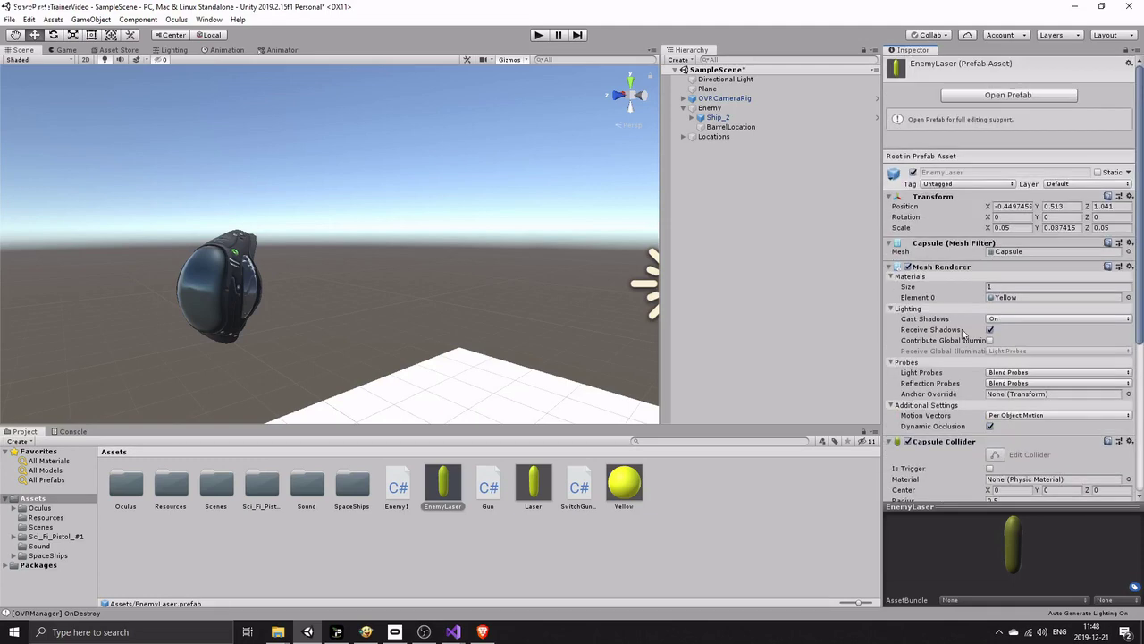
scroll(964, 340, down, 8)
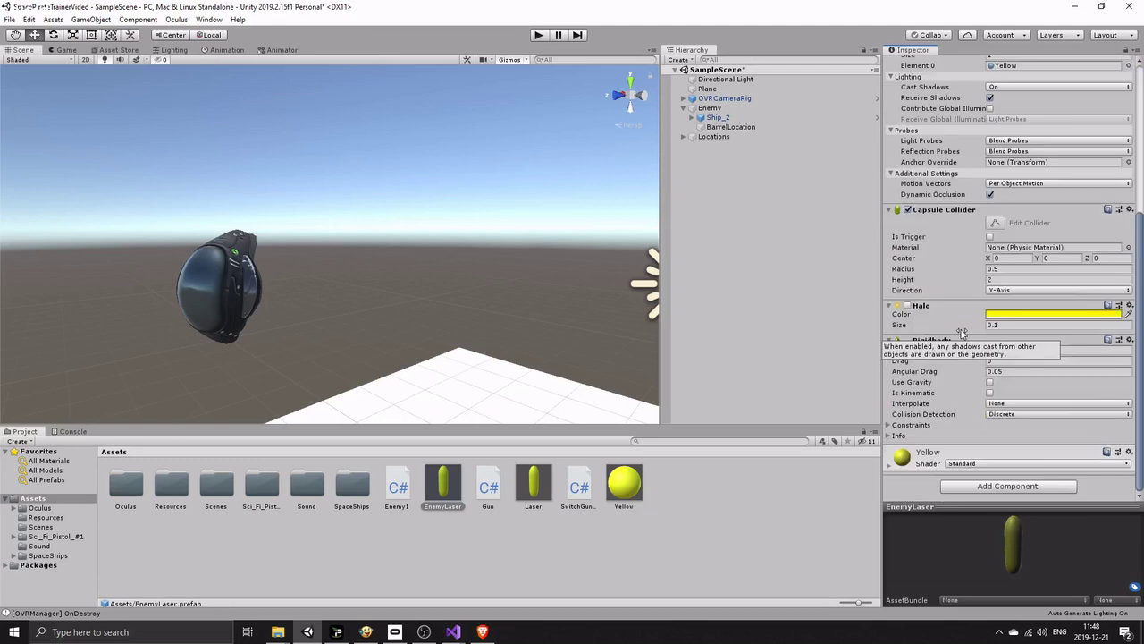
Lighten the Yellow material's albedo color to FFFF69, save the scene and reselect the EnemyLaser prefab
click(902, 469)
scroll(912, 463, down, 7)
click(994, 200)
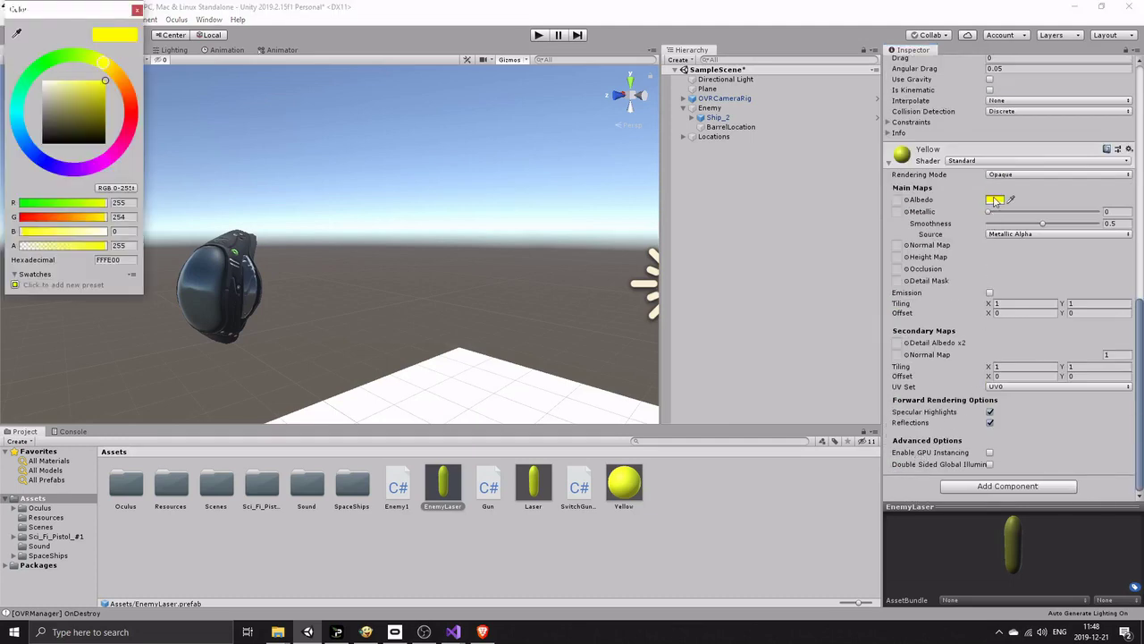
drag(104, 83, 90, 82)
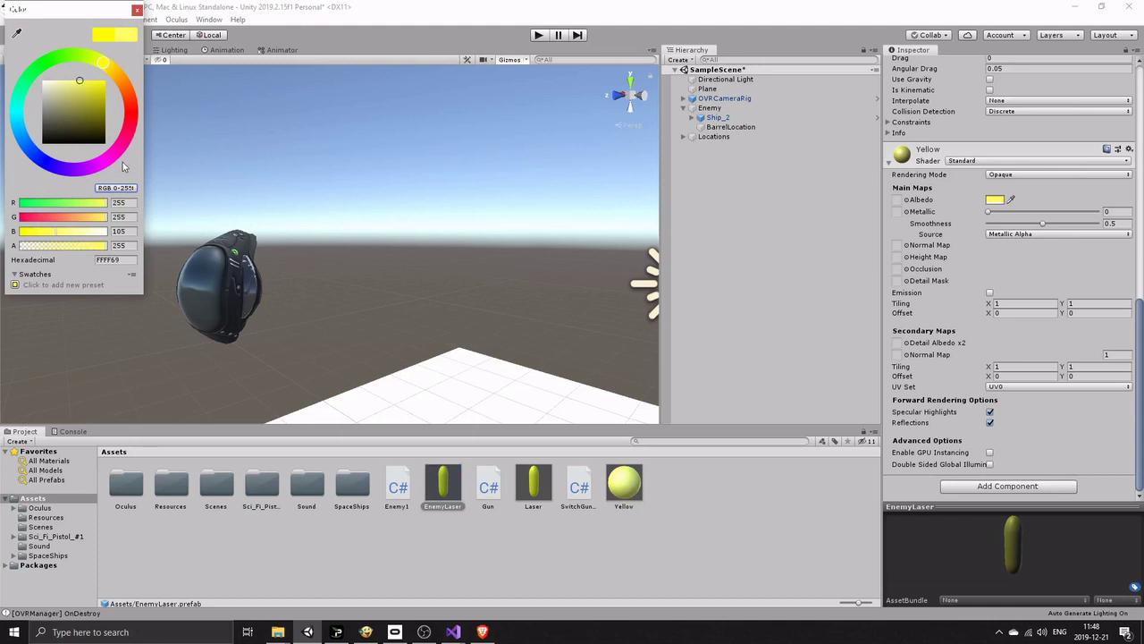
click(137, 11)
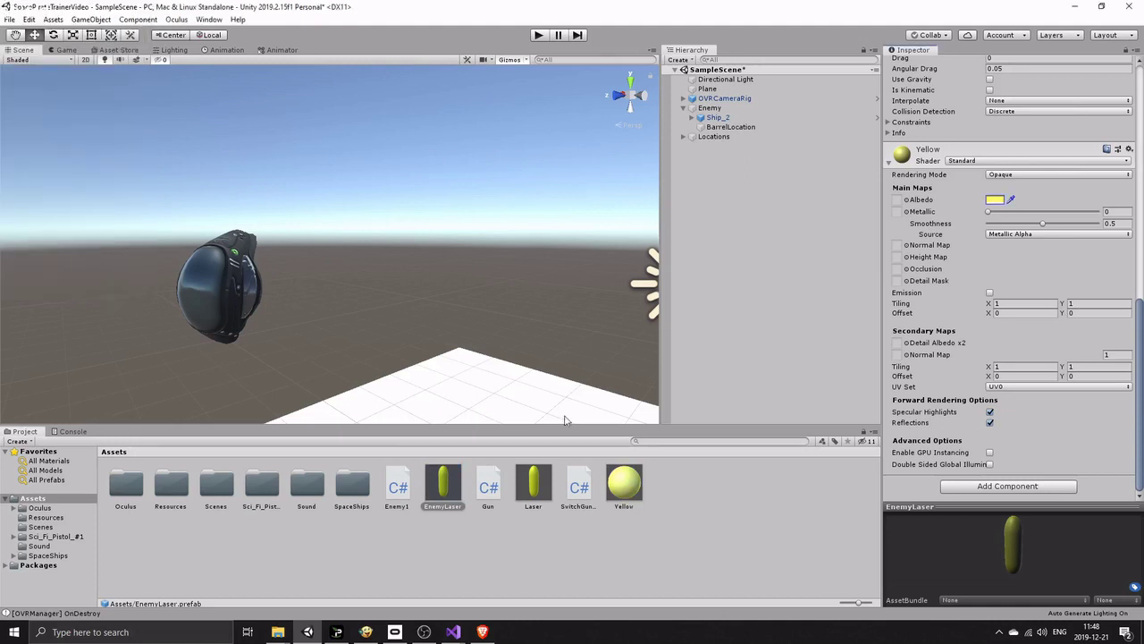
click(692, 522)
key(ctrl+s)
click(443, 494)
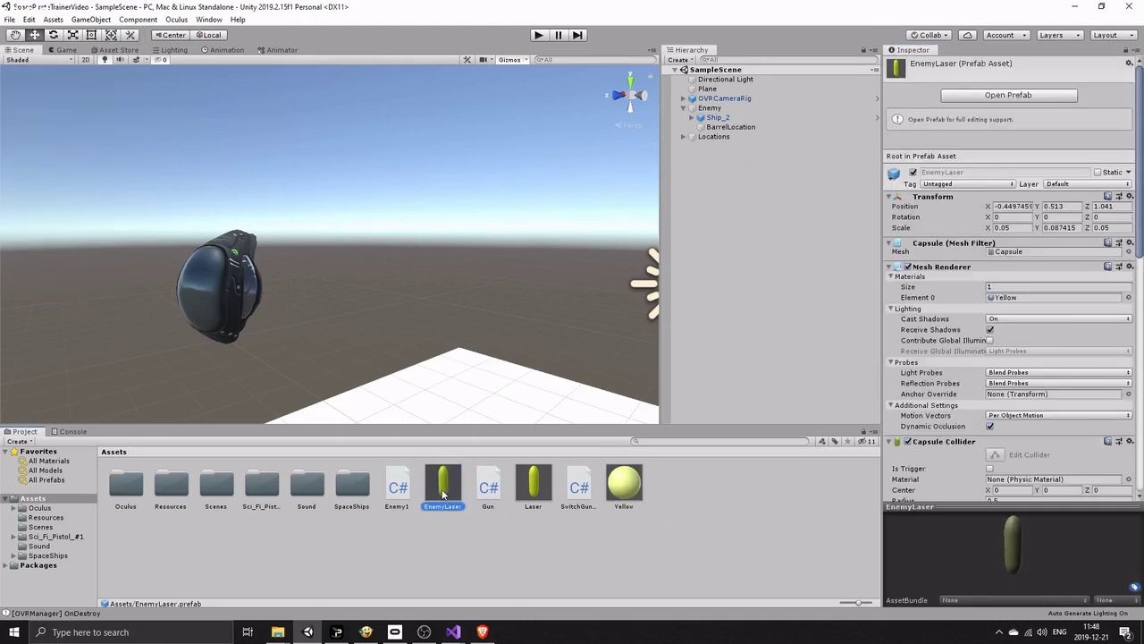
Place an instance of the EnemyLaser prefab on the plane in the scene
scroll(478, 400, down, 3)
drag(450, 463, 463, 382)
scroll(501, 384, up, 3)
middle_drag(545, 376, 511, 334)
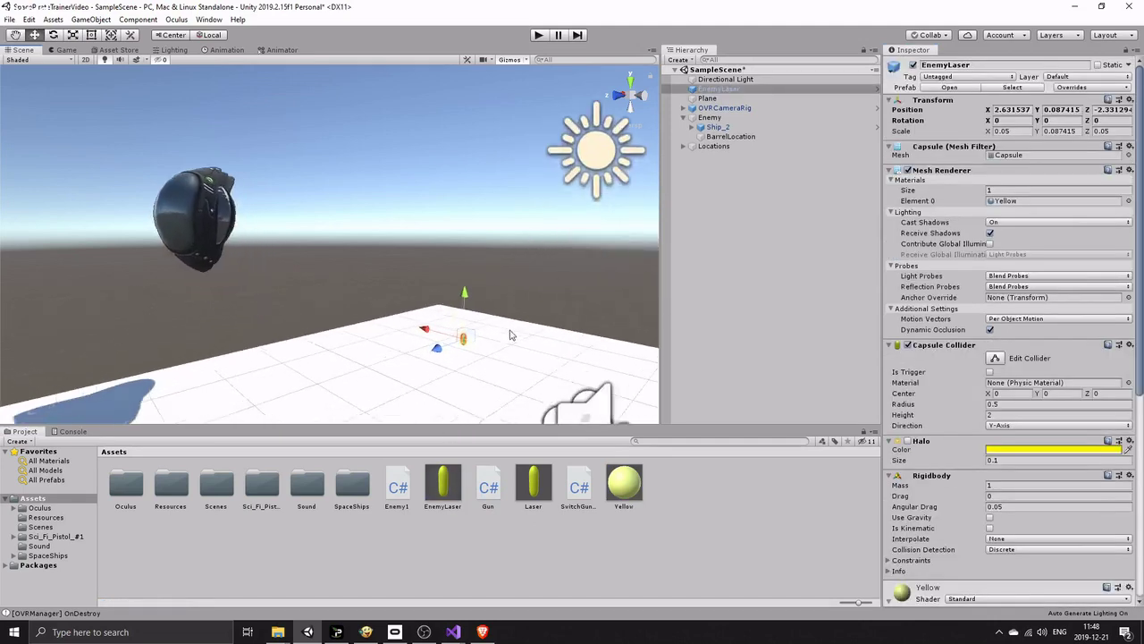
scroll(511, 335, up, 4)
middle_drag(549, 367, 399, 176)
middle_drag(536, 277, 429, 214)
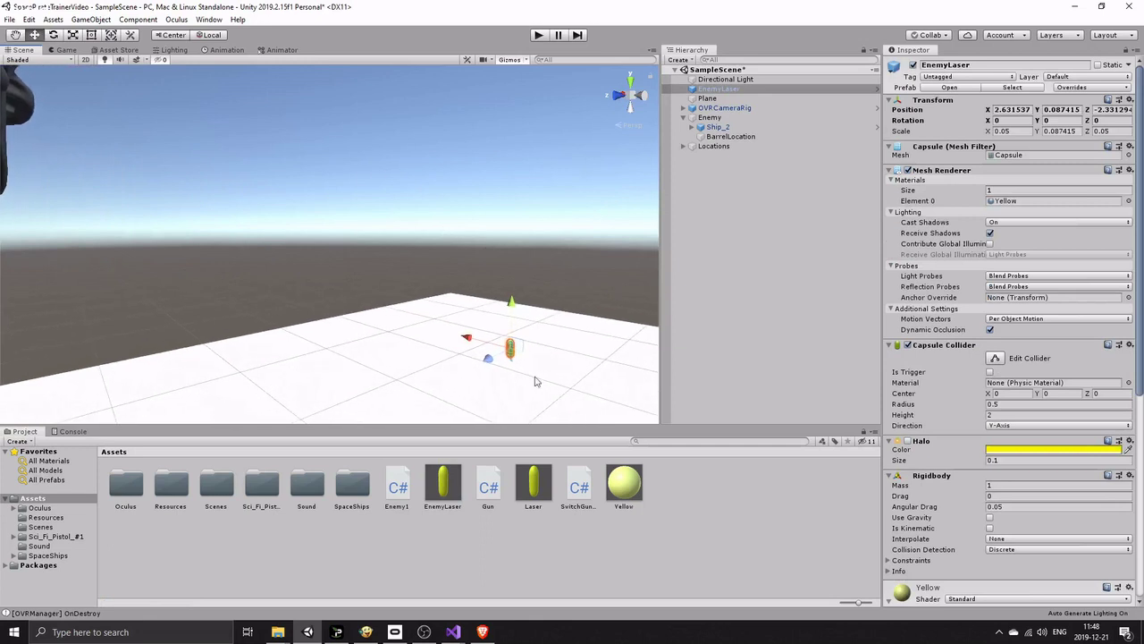
Stretch the EnemyLaser instance lengthwise to a Y scale of about 0.19 and reselect it
click(73, 36)
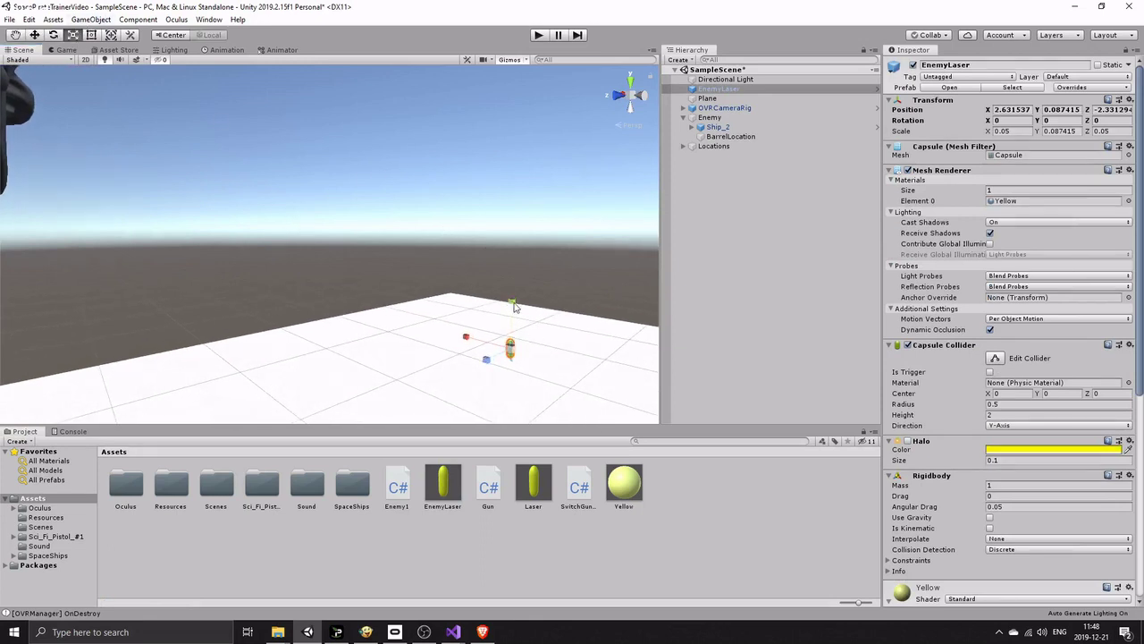
drag(514, 306, 512, 254)
click(556, 356)
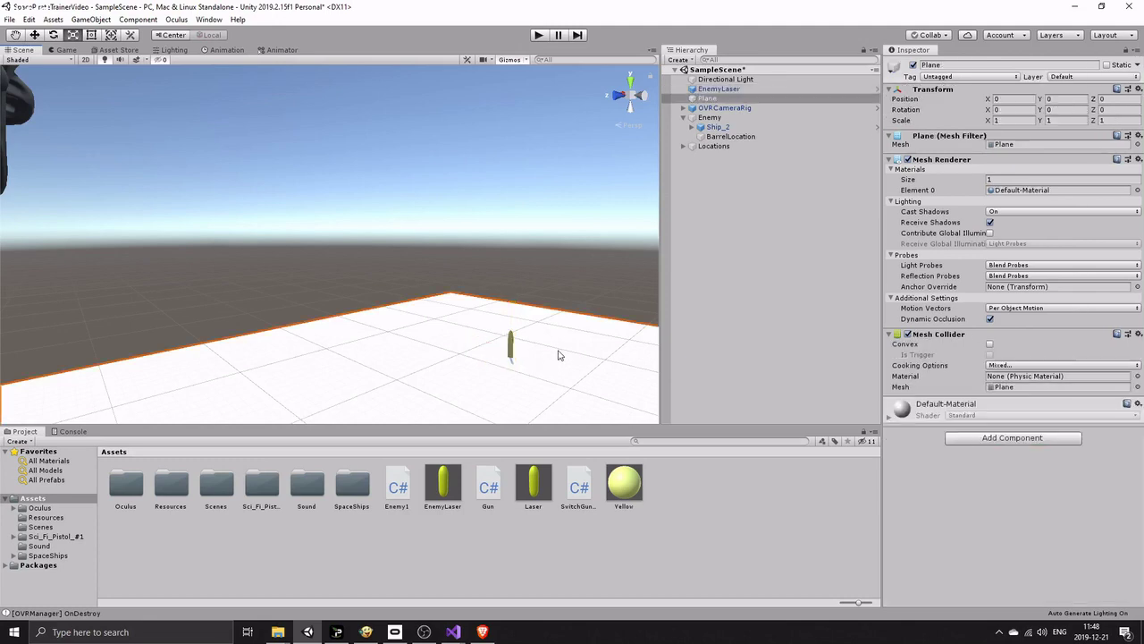
click(511, 342)
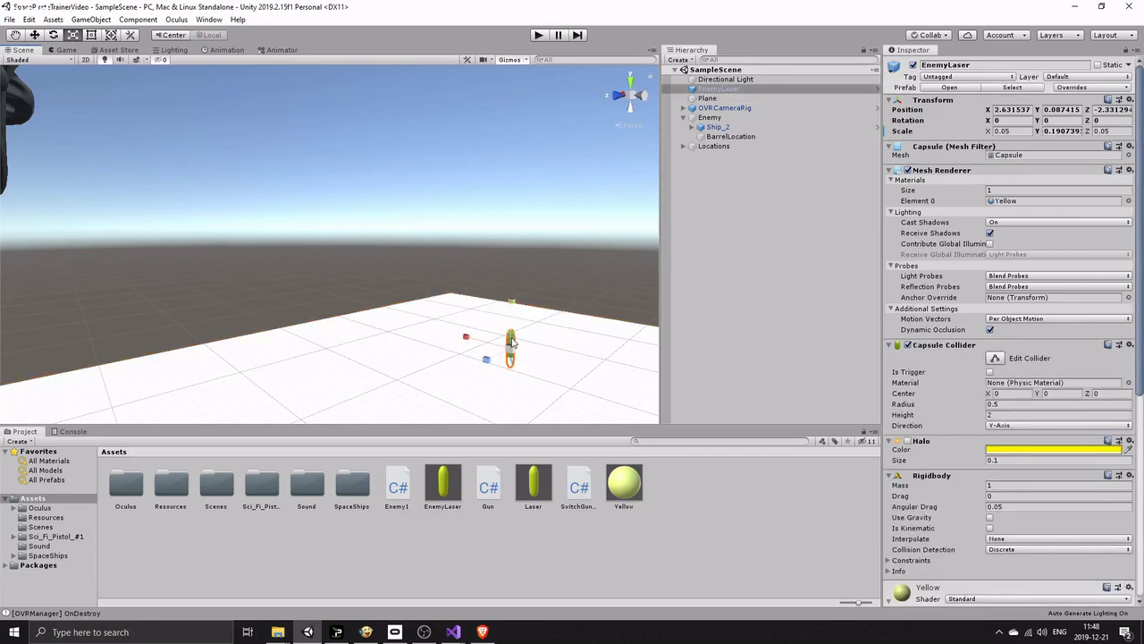
Delete the EnemyLaser instance from the scene hierarchy
click(714, 90)
right_click(714, 90)
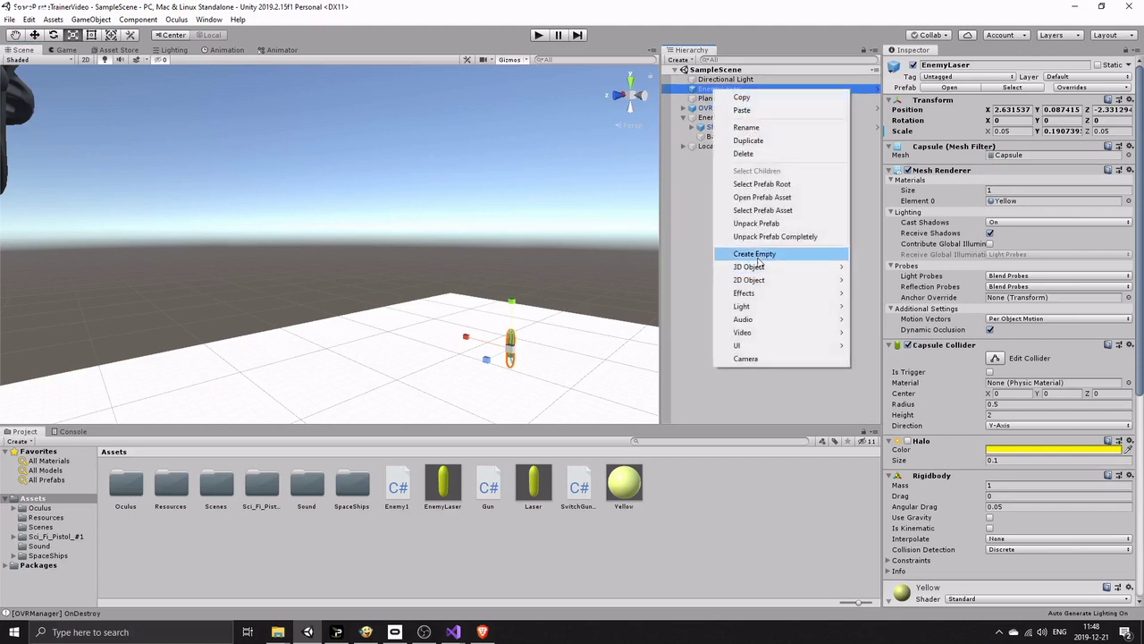
click(759, 153)
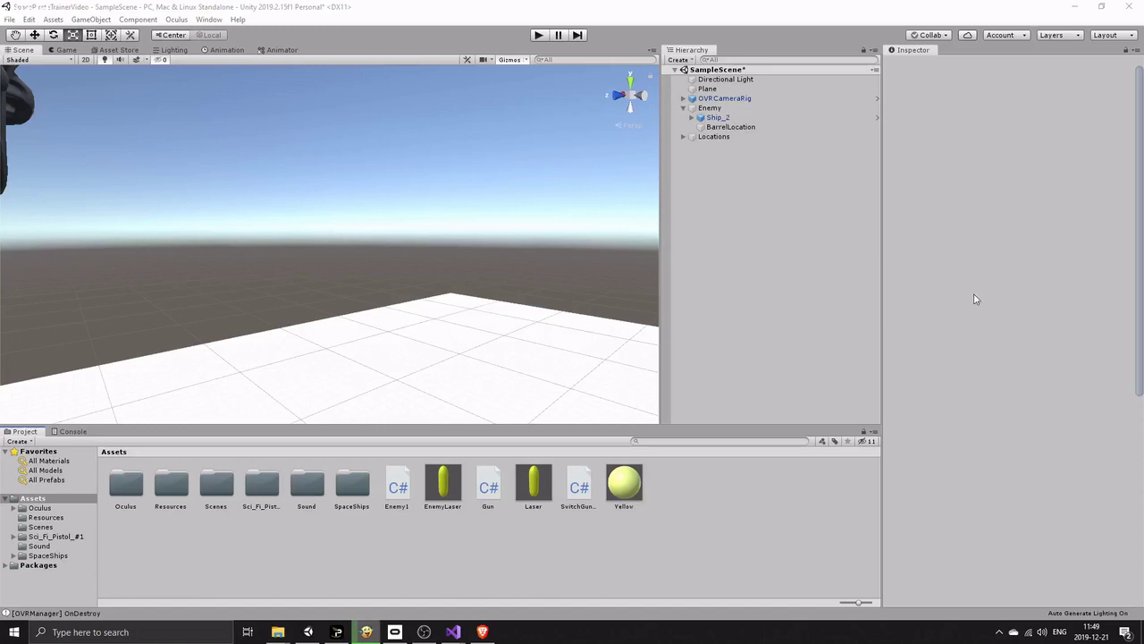
Assign the EnemyLaser prefab to the Laser field of the Enemy object's Enemy1 script
click(709, 108)
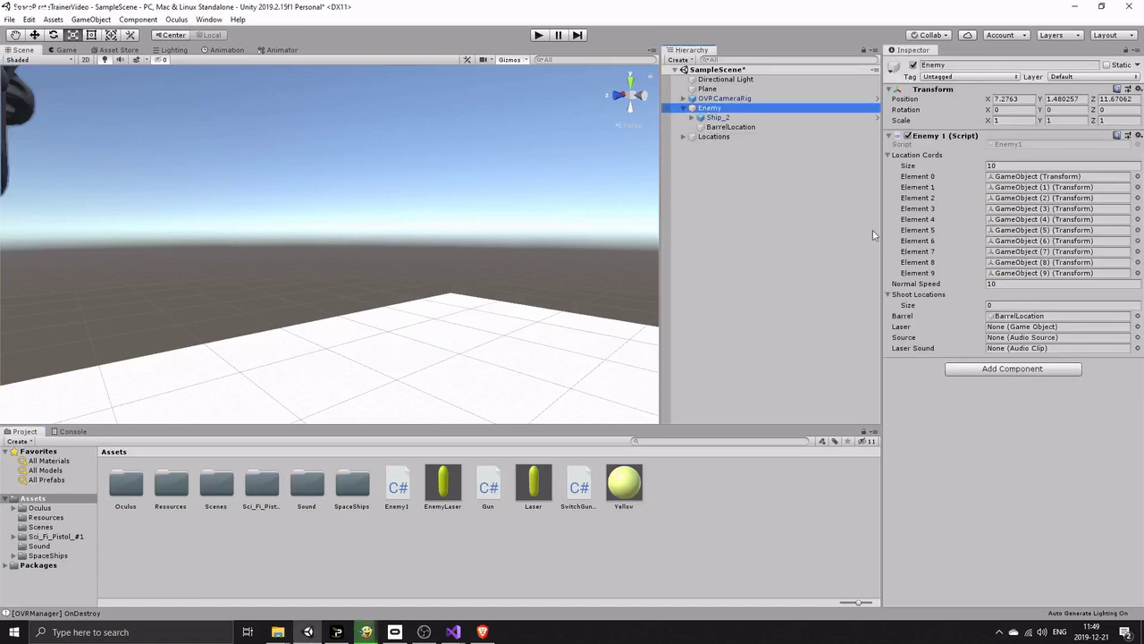
drag(444, 485, 993, 333)
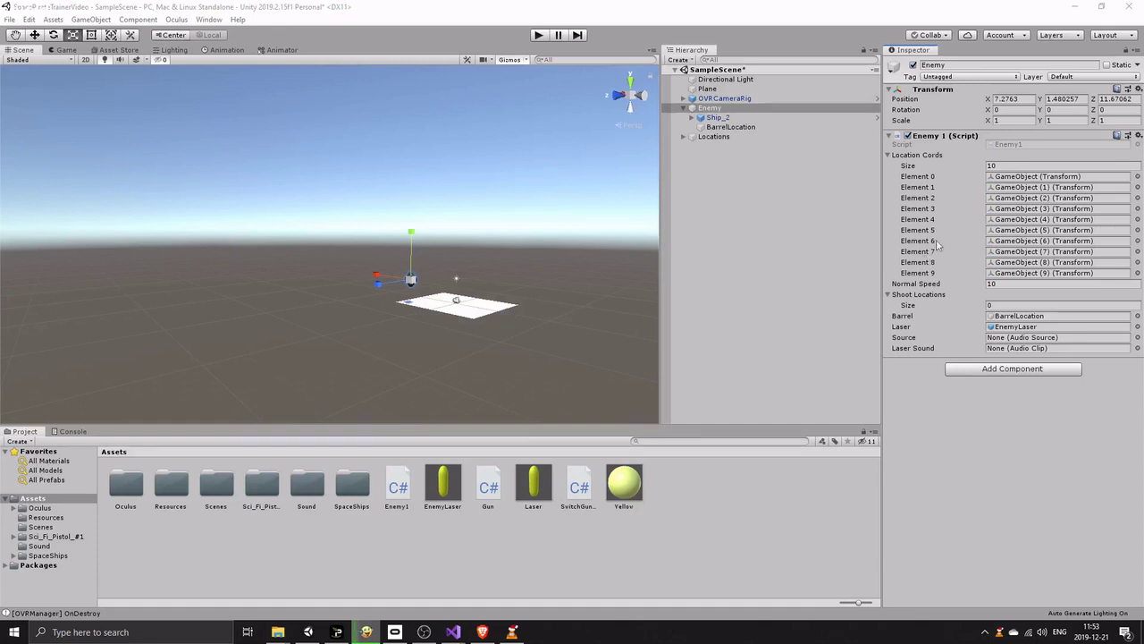
Open the Enemy1 script and highlight the block in Move() that checks shootLocations and fire rate before shooting
double_click(1009, 144)
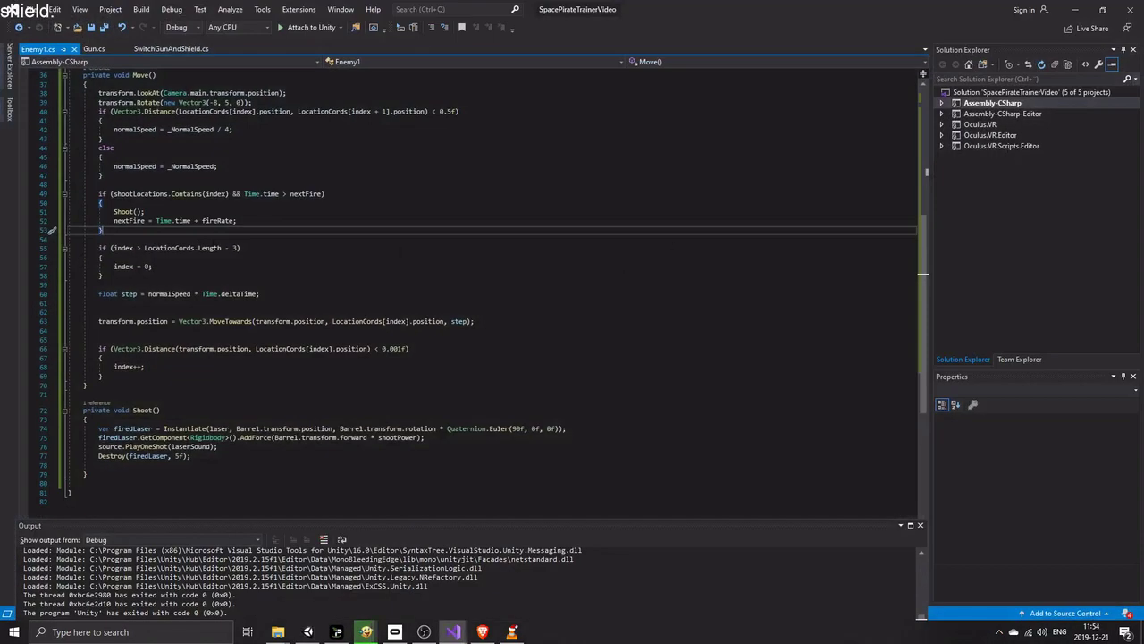
drag(103, 230, 79, 193)
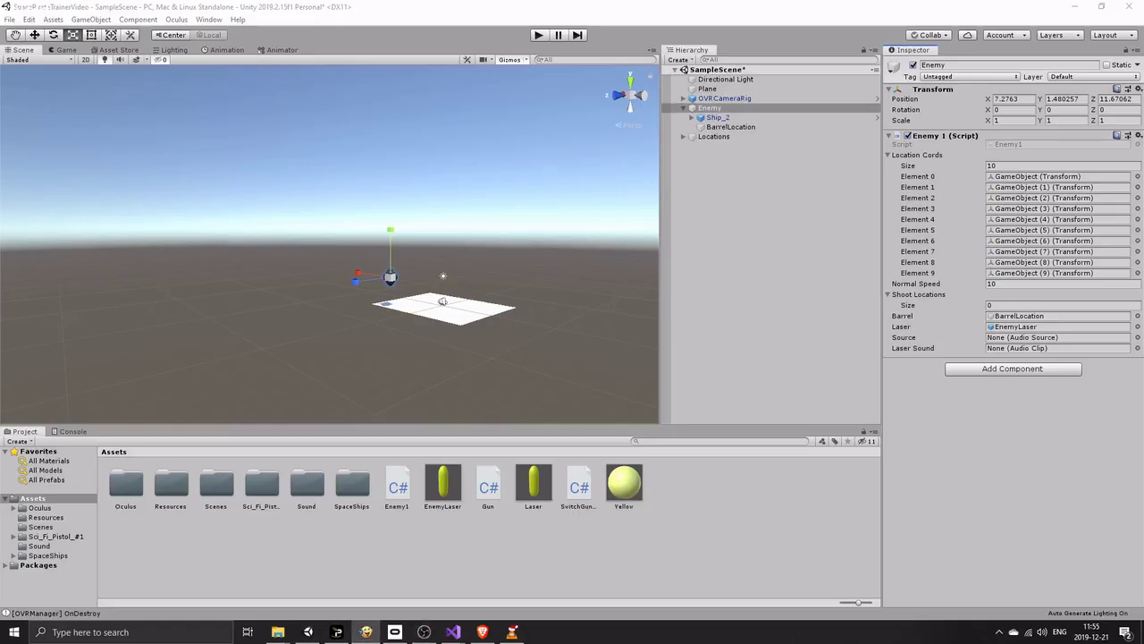
Set the Enemy's Shoot Locations size to 6 and fill elements 0 through 5 with 1, 2, 3, 4, 5 and 6
click(1003, 304)
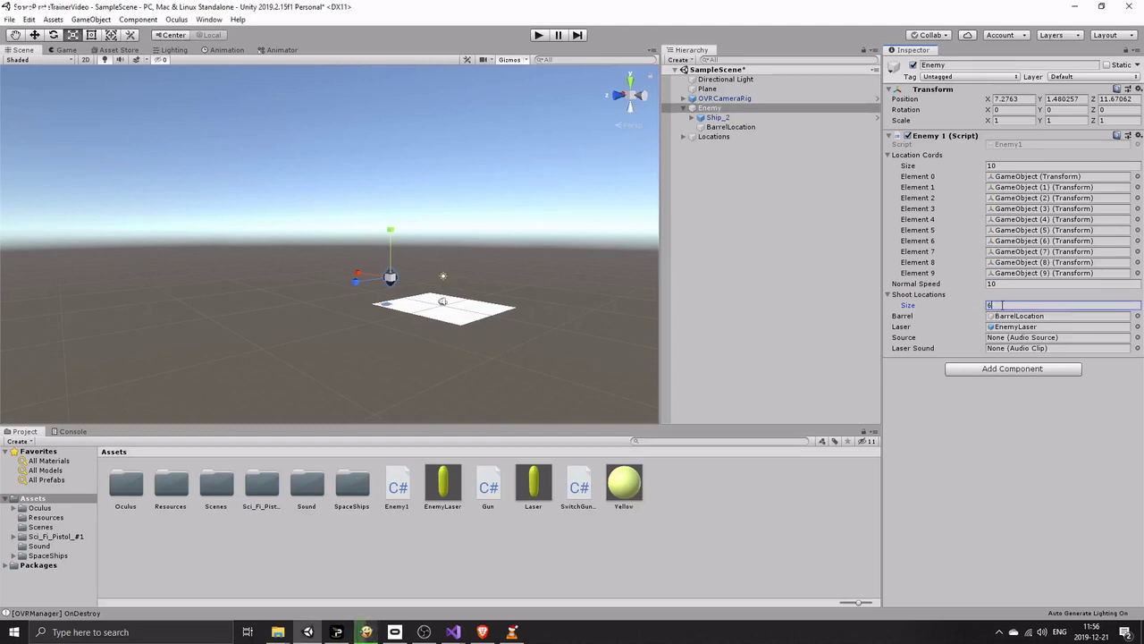
text(6)
key(Tab)
text(1)
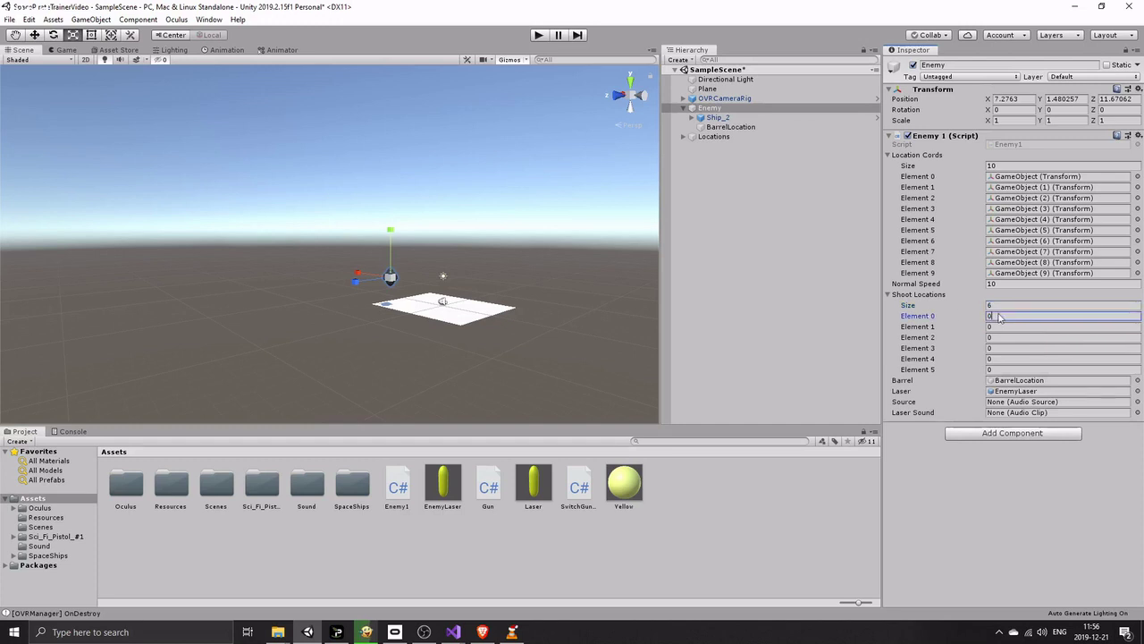
key(Tab)
text(2)
key(Tab)
text(3)
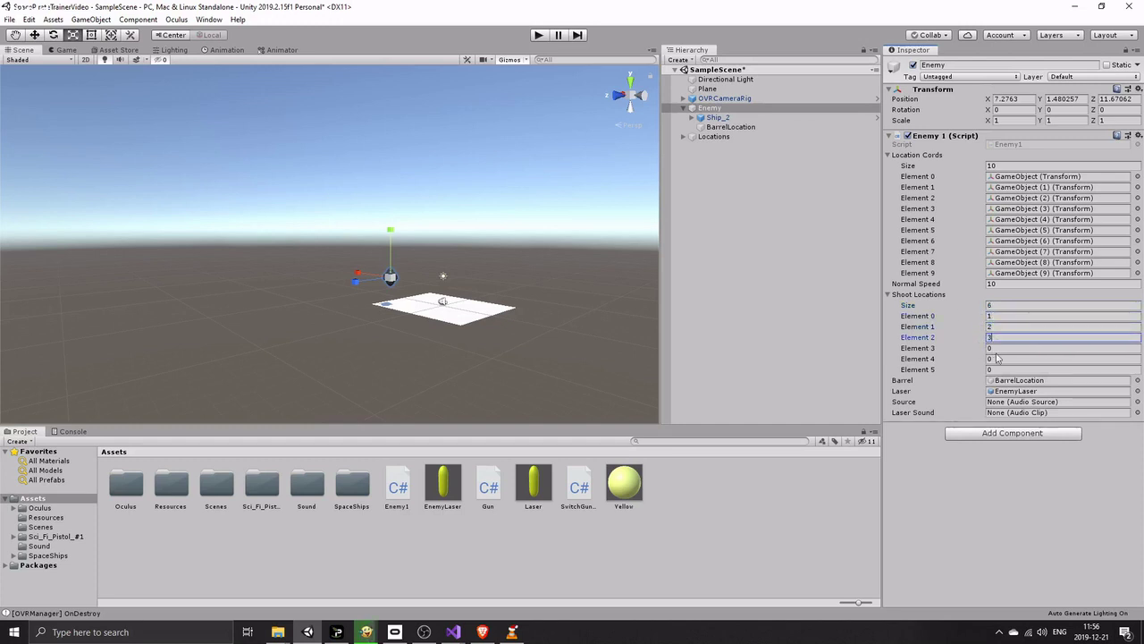
key(Tab)
text(4)
key(Tab)
text(5)
key(Tab)
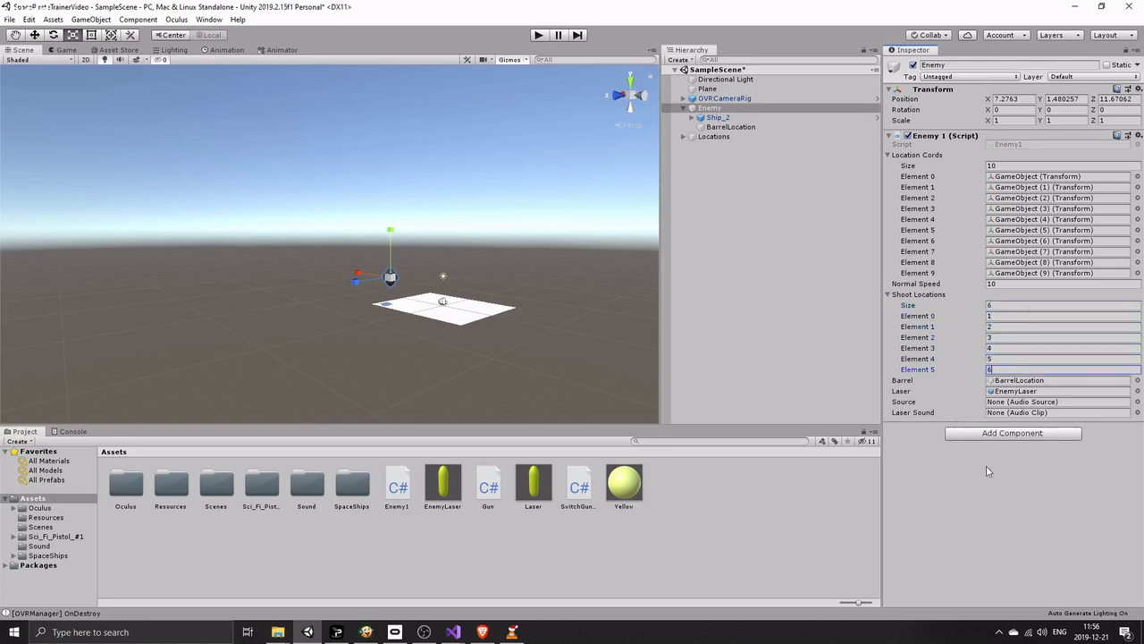
Set Element 5 of the Enemy's Shoot Locations to 6 and play-test the scene, returning to the Scene view
text(6)
key(Return)
key(ctrl+p)
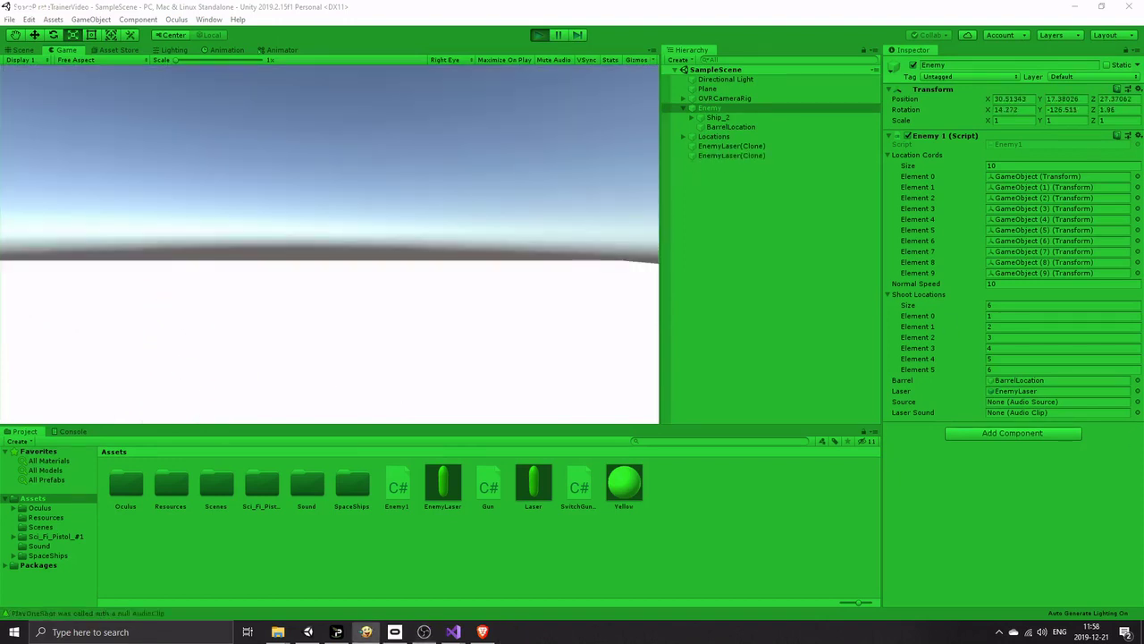
click(21, 49)
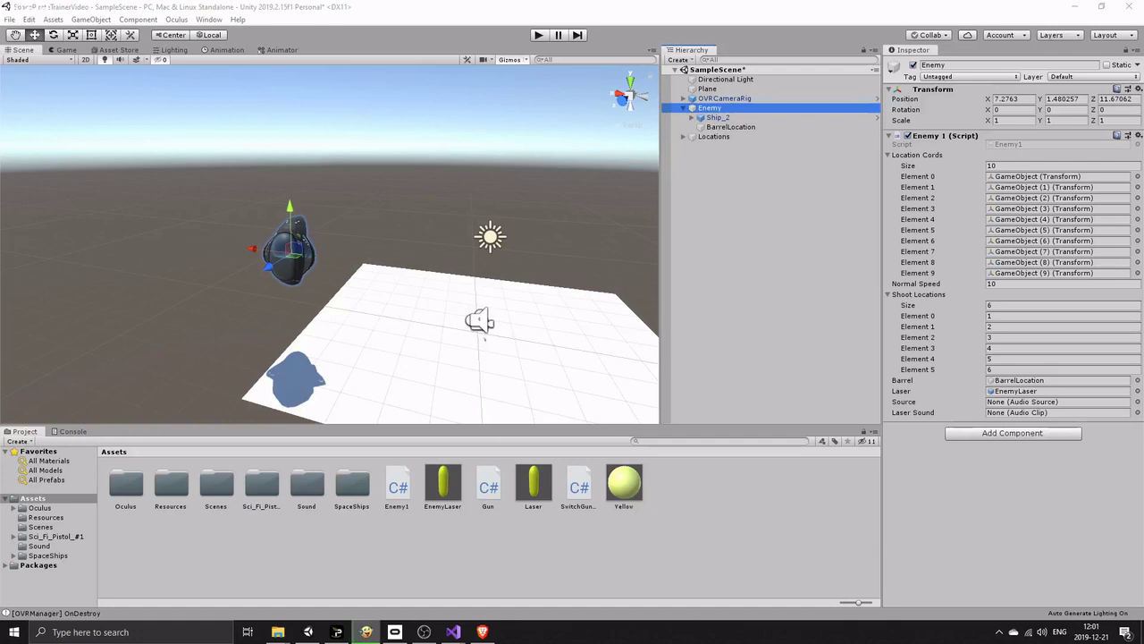
Compare the axes of BarrelLocation and Enemy, and rotate BarrelLocation about its Y axis toward the Enemy's heading
click(724, 126)
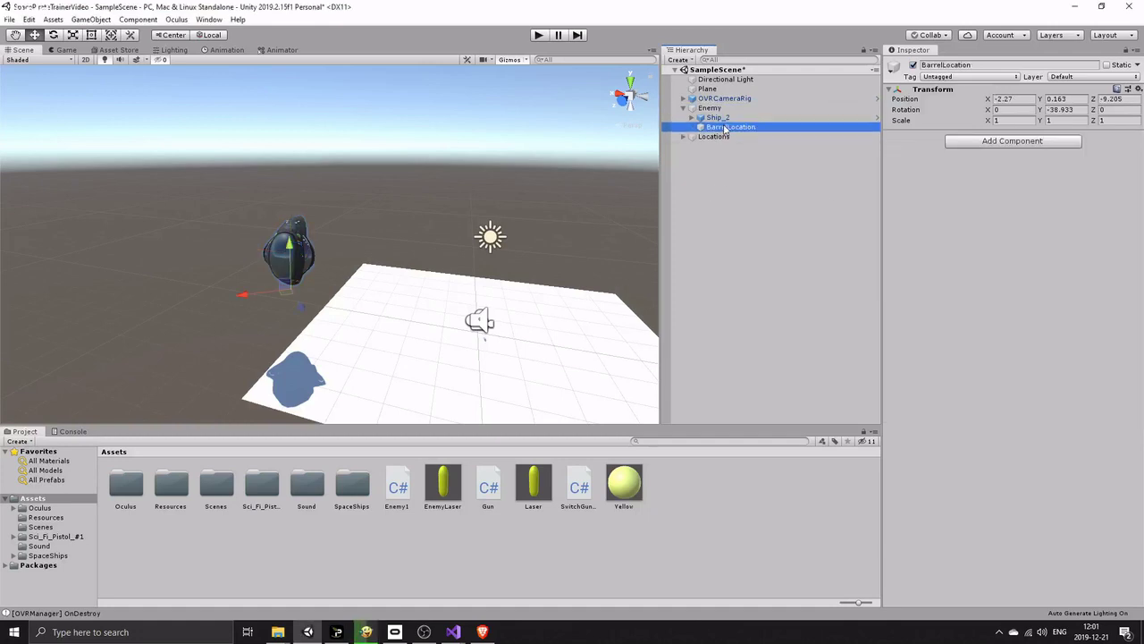
click(710, 108)
click(717, 126)
click(709, 108)
click(721, 127)
click(54, 35)
drag(312, 308, 414, 295)
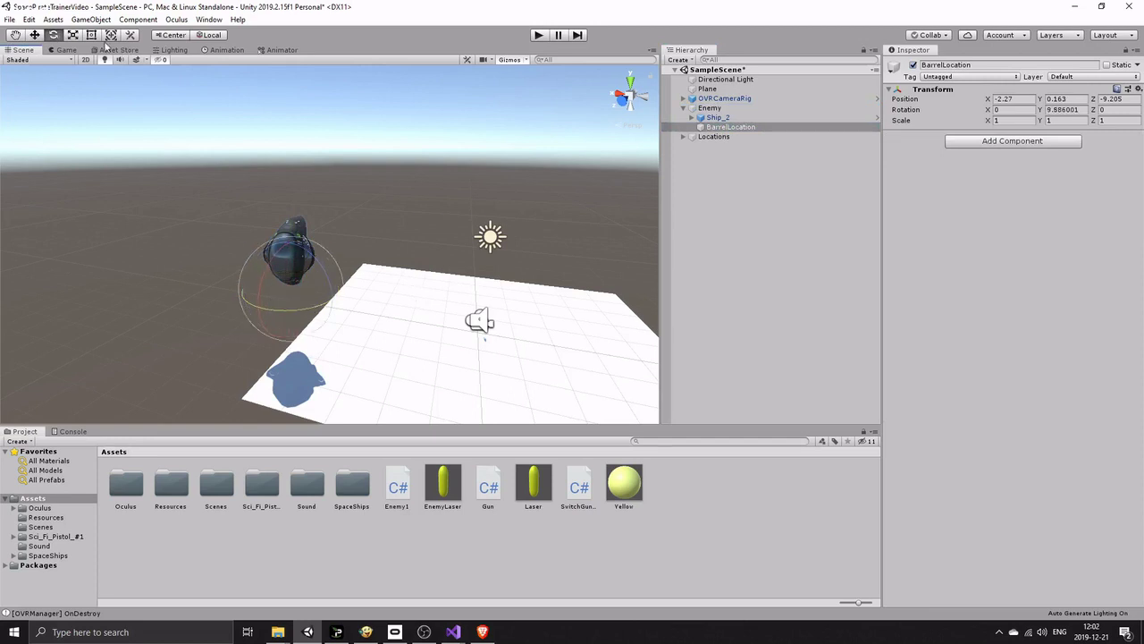
click(34, 34)
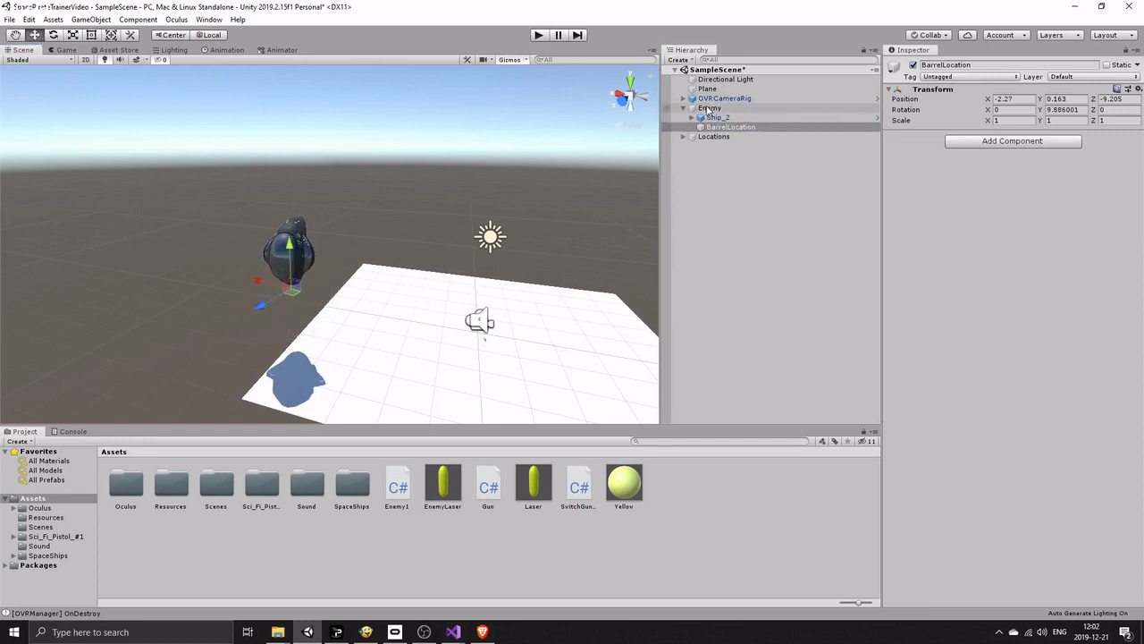
Fine-tune BarrelLocation's Y rotation to about -6.6 degrees so it lines up with the Enemy
click(709, 110)
click(717, 129)
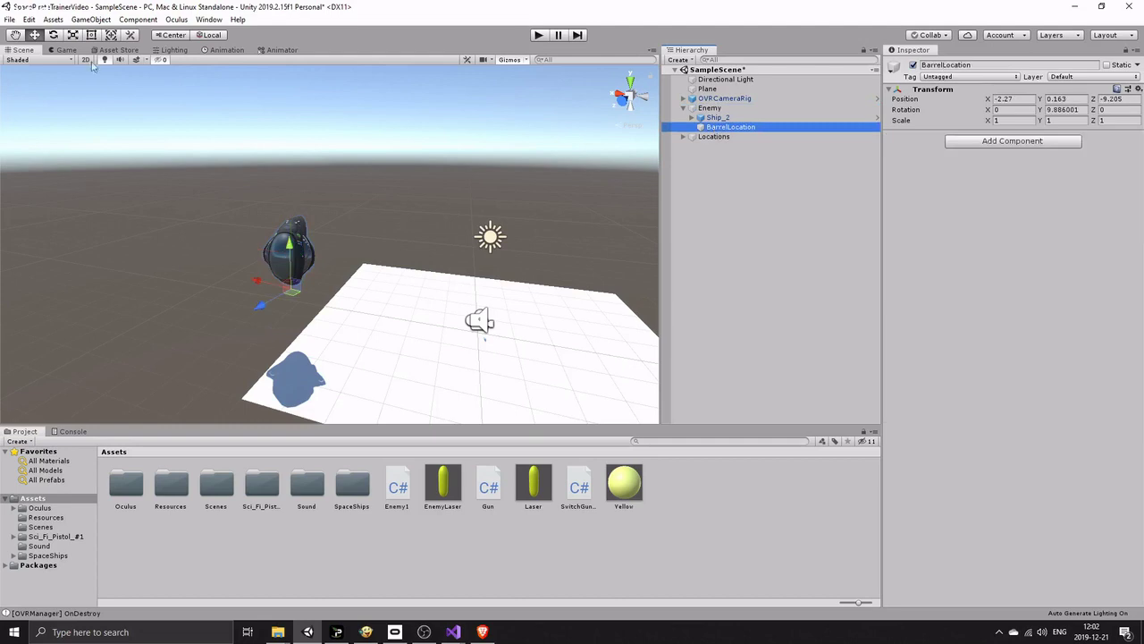
click(54, 35)
drag(276, 309, 304, 313)
click(35, 35)
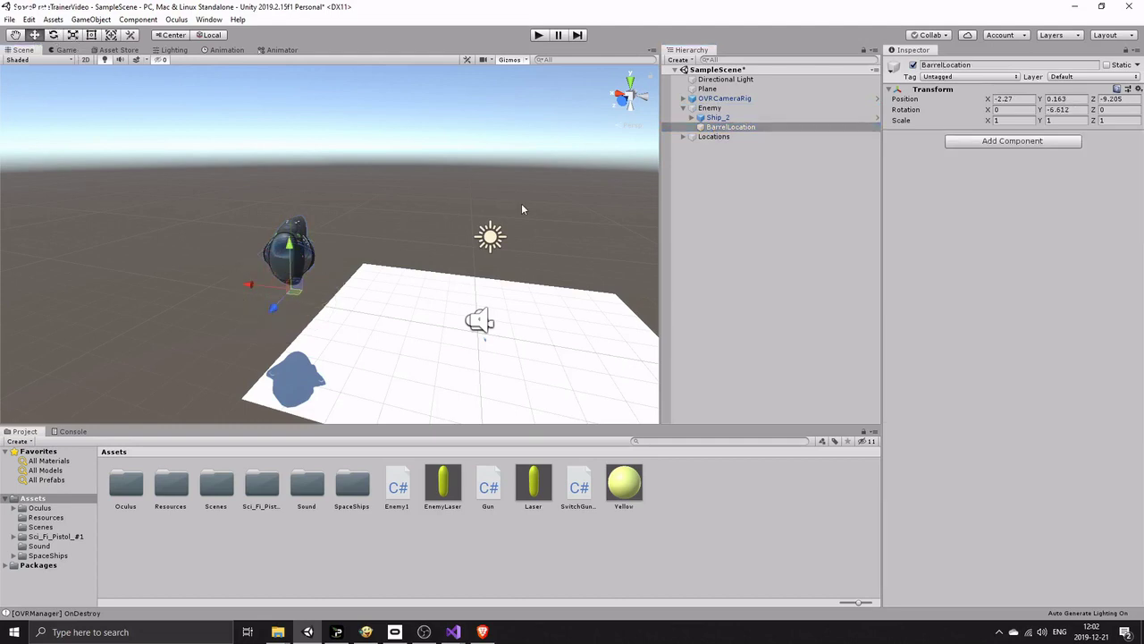
Compare the move axes of Enemy and BarrelLocation to check how well their directions line up
click(709, 108)
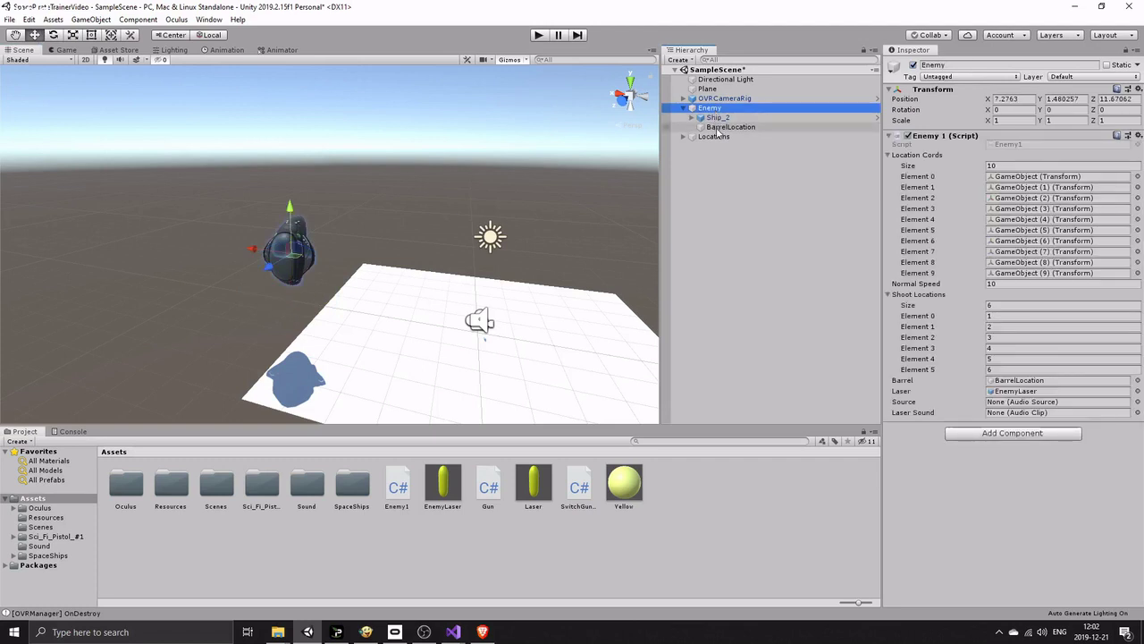
click(721, 127)
click(716, 108)
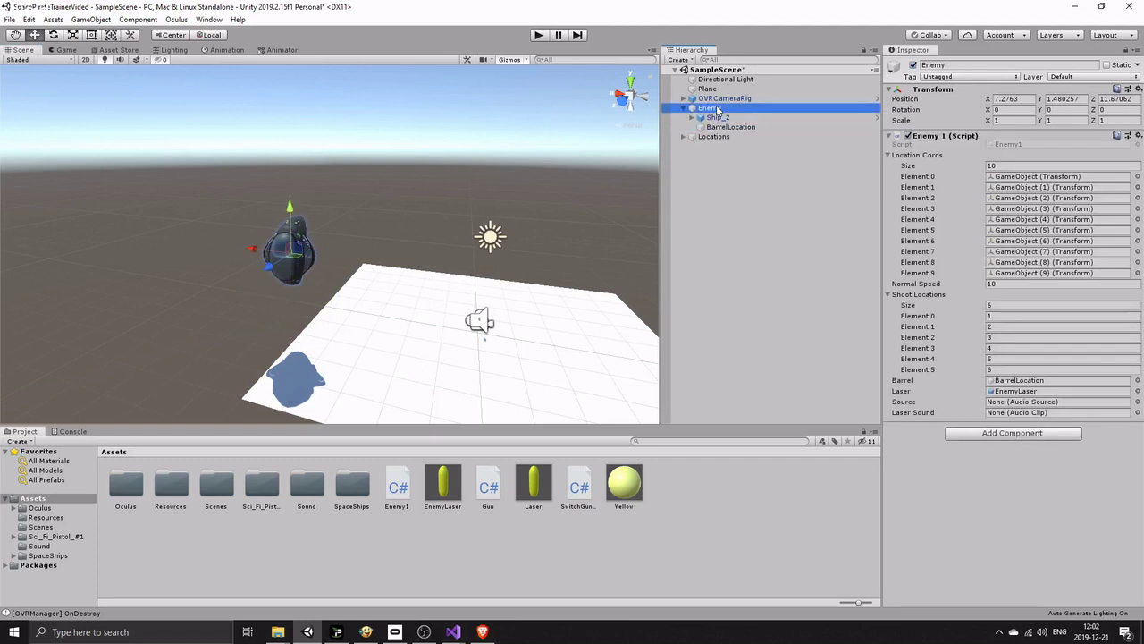
click(716, 127)
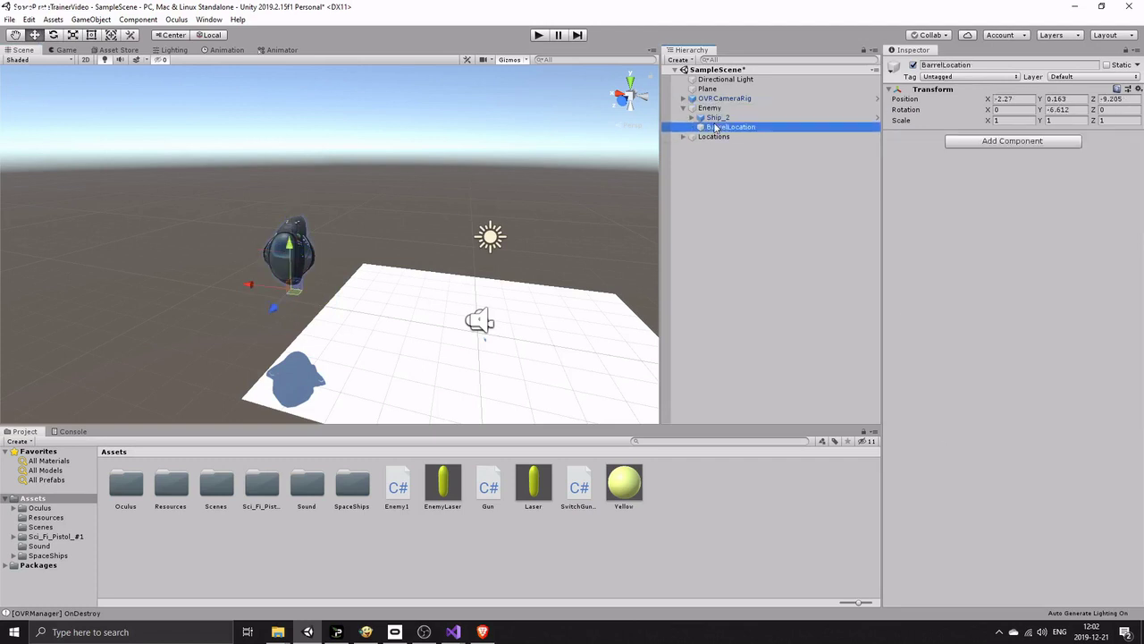
click(712, 108)
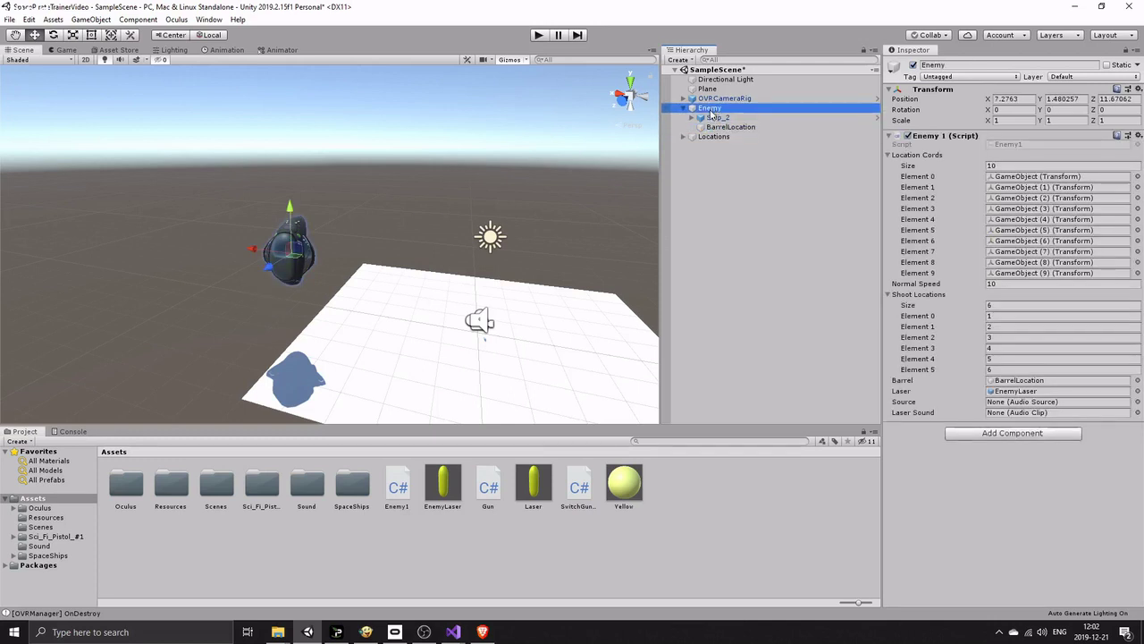
click(717, 127)
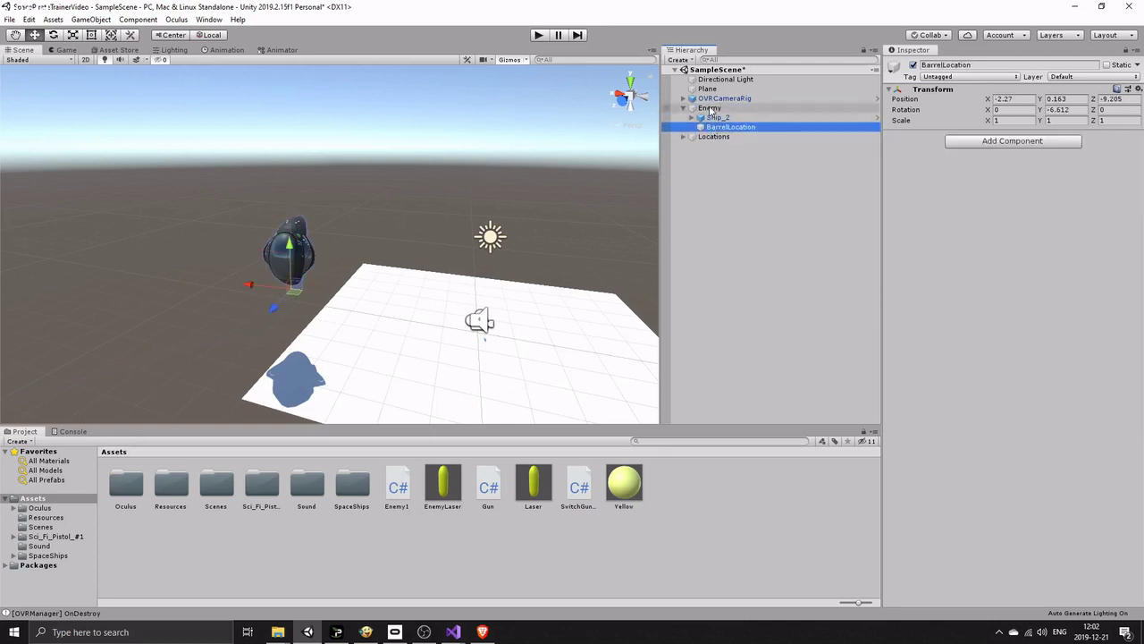
click(711, 108)
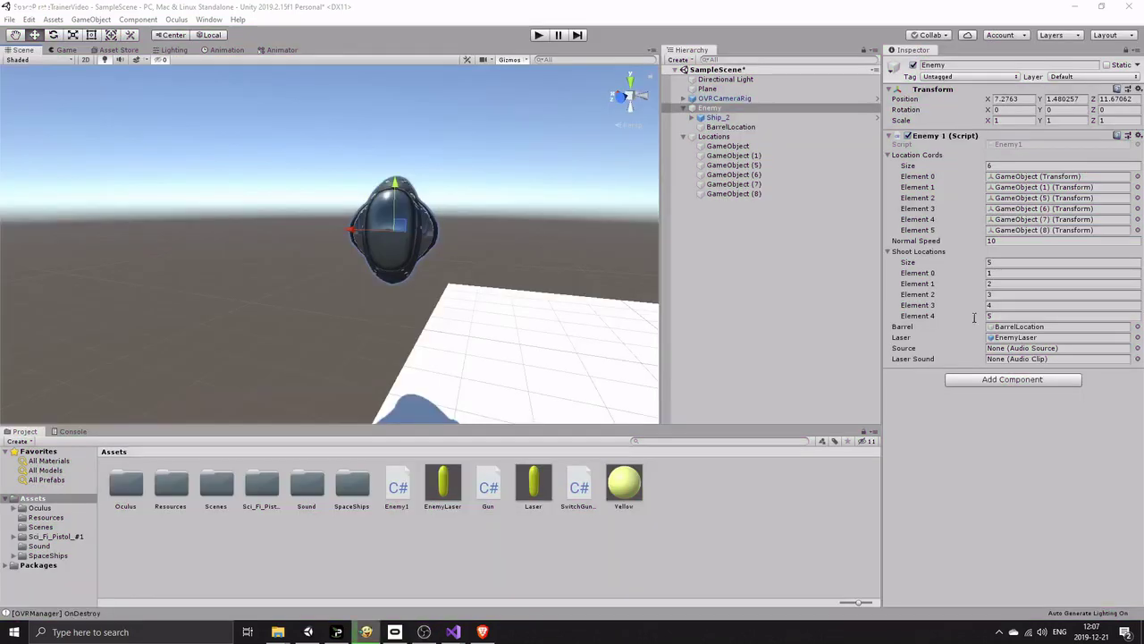
Tilt BarrelLocation about its X axis below the ship and save the scene
click(722, 127)
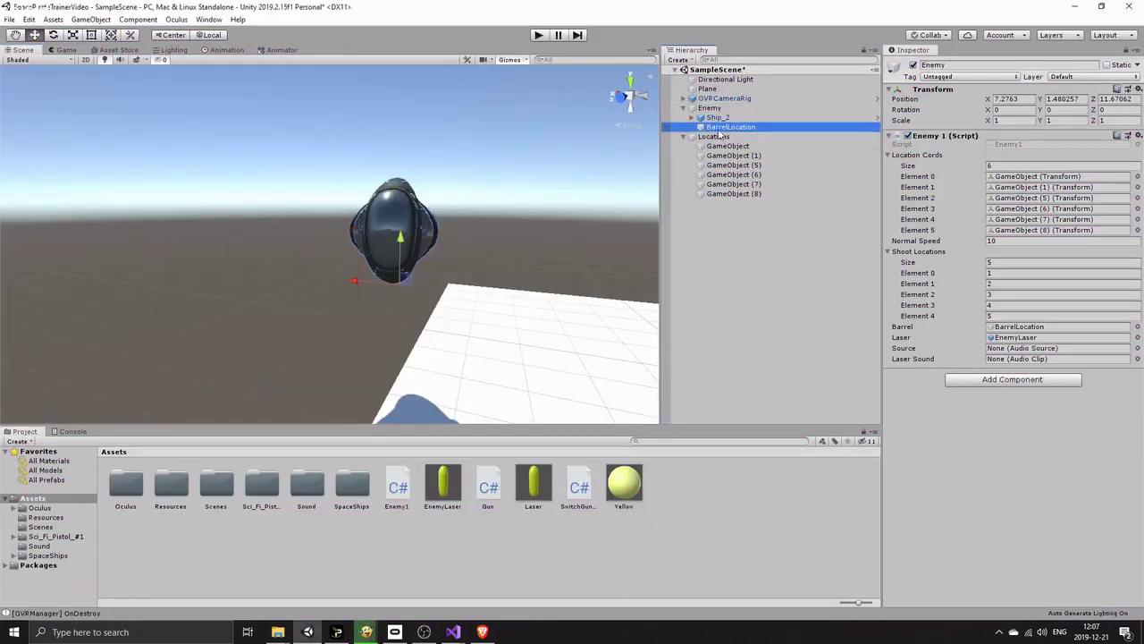
click(53, 36)
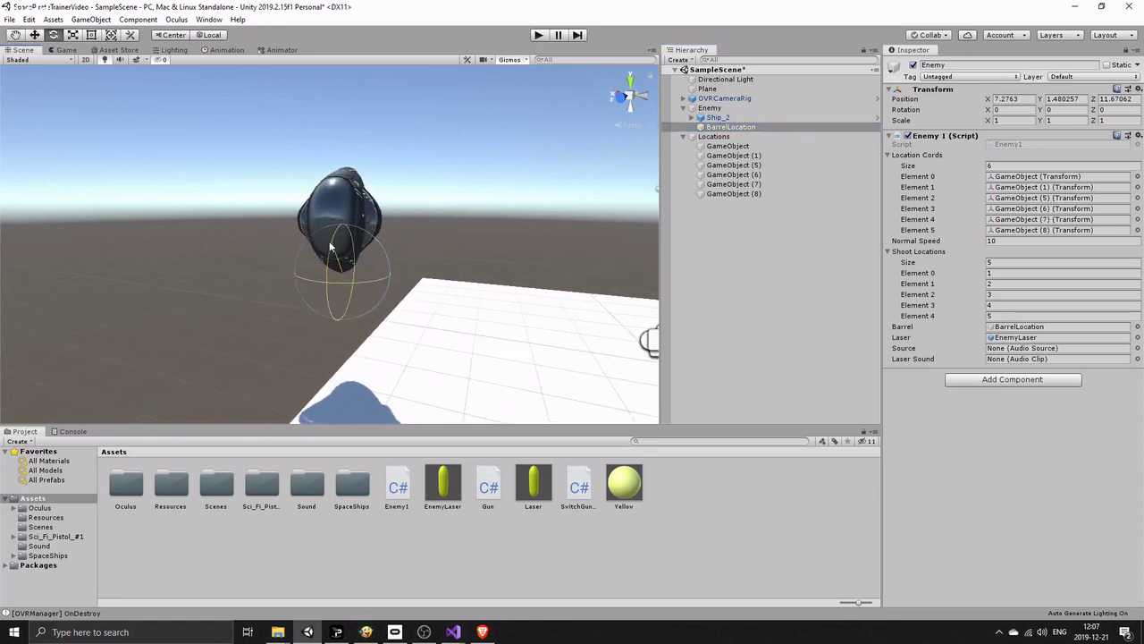
drag(330, 246, 325, 308)
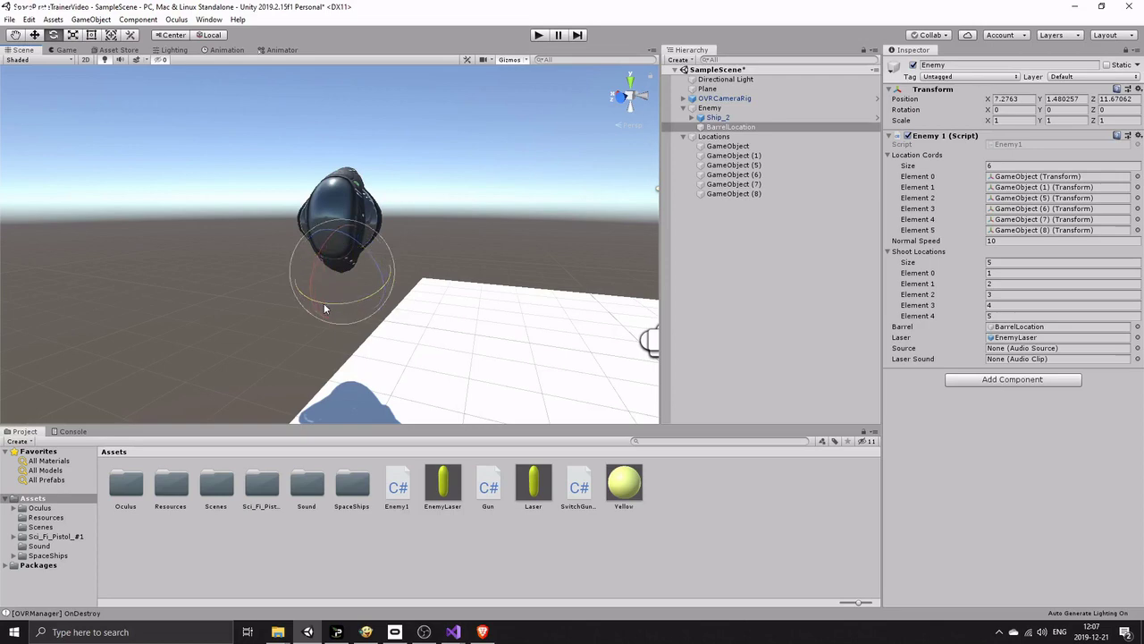
click(743, 293)
key(ctrl+s)
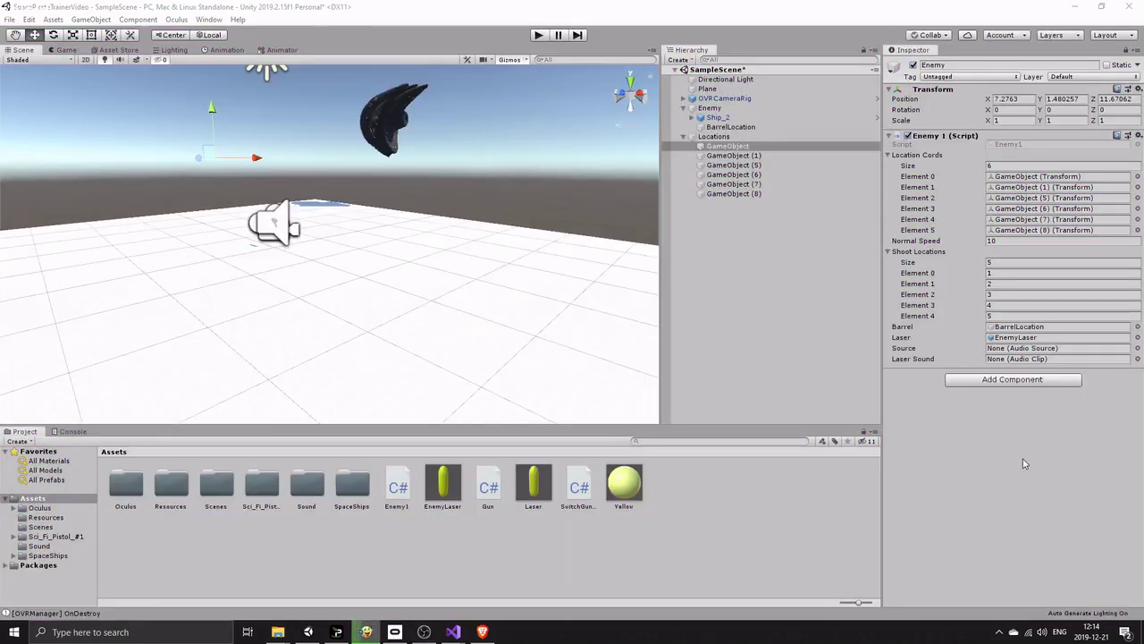
Add an Audio Source component to the Enemy object
click(999, 381)
text(A)
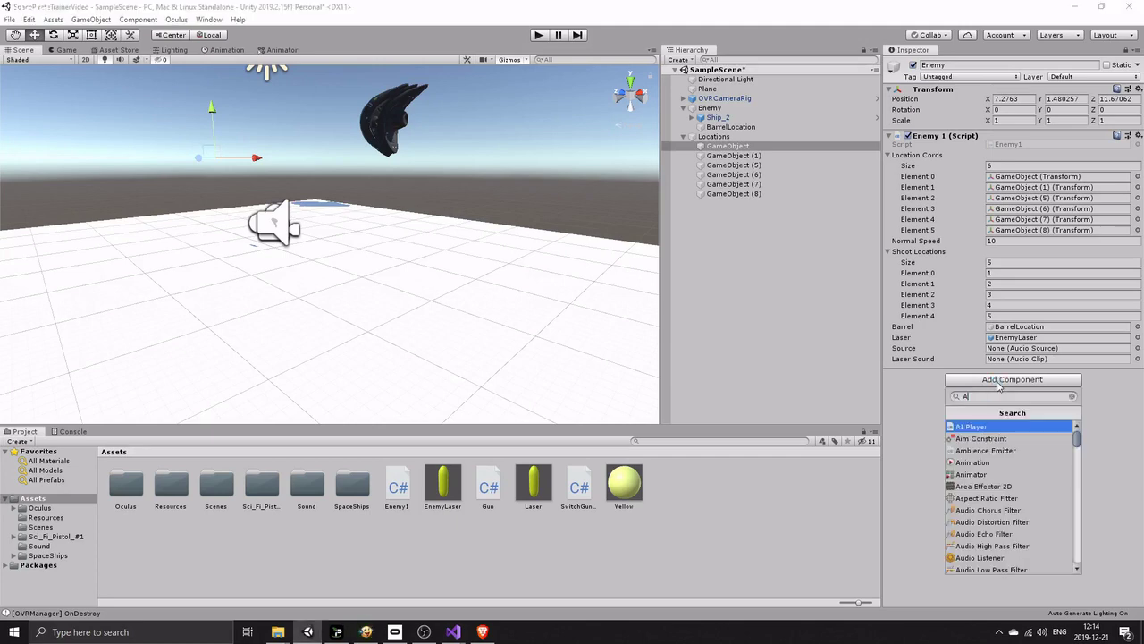
text(udio sou)
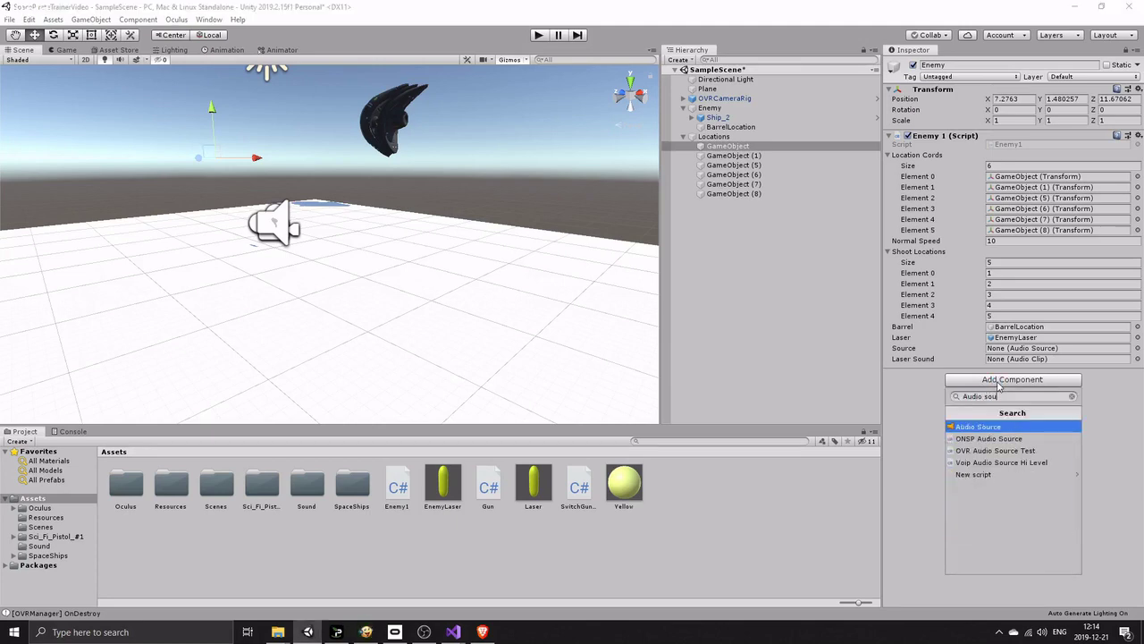
click(988, 427)
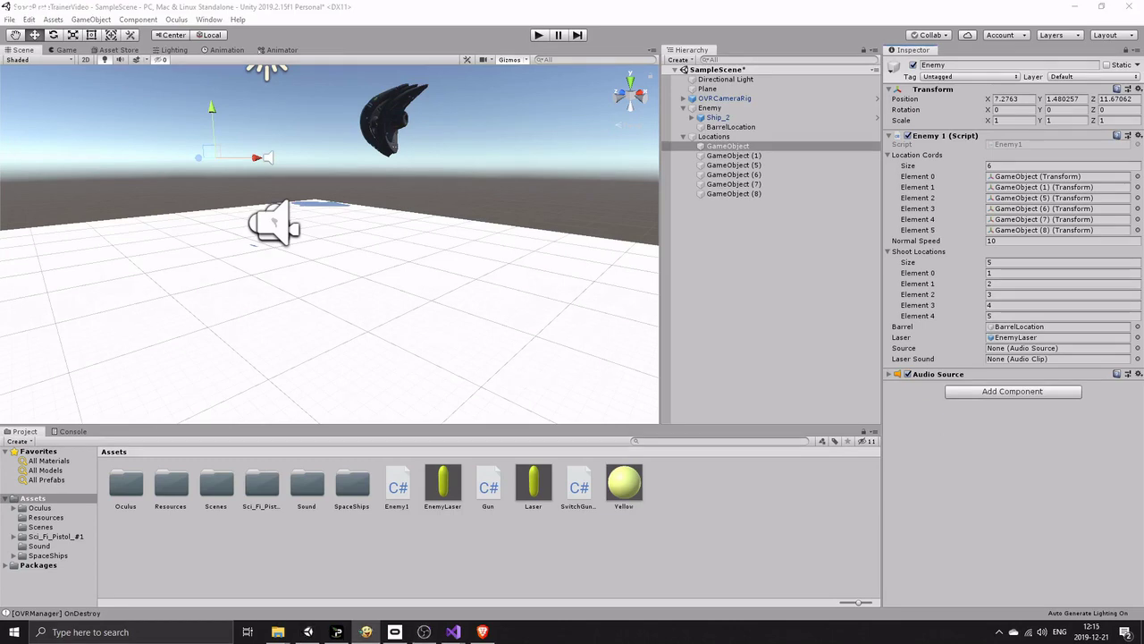
Import the LasersoundEnemy file from VRDev > Sounds into the project's Sound folder
double_click(306, 483)
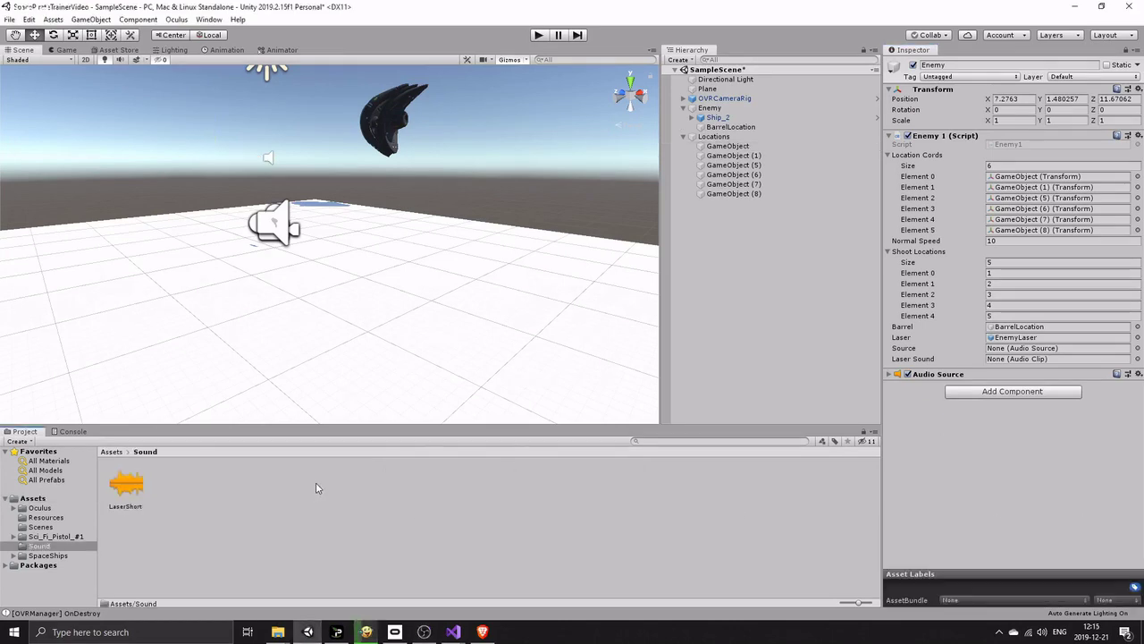
right_click(300, 484)
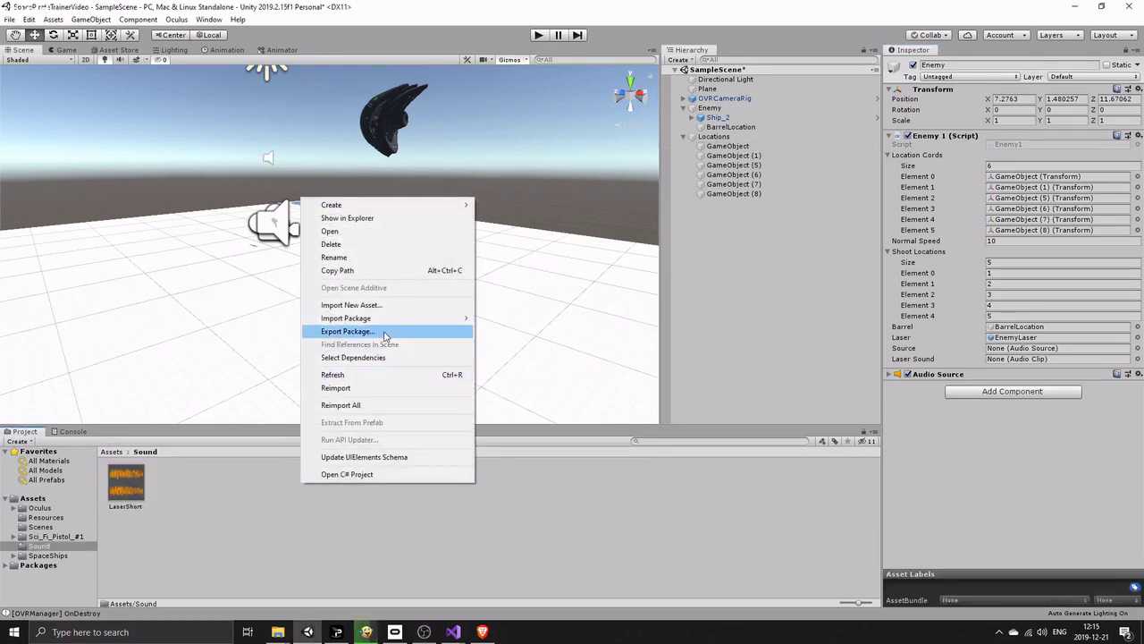
click(396, 306)
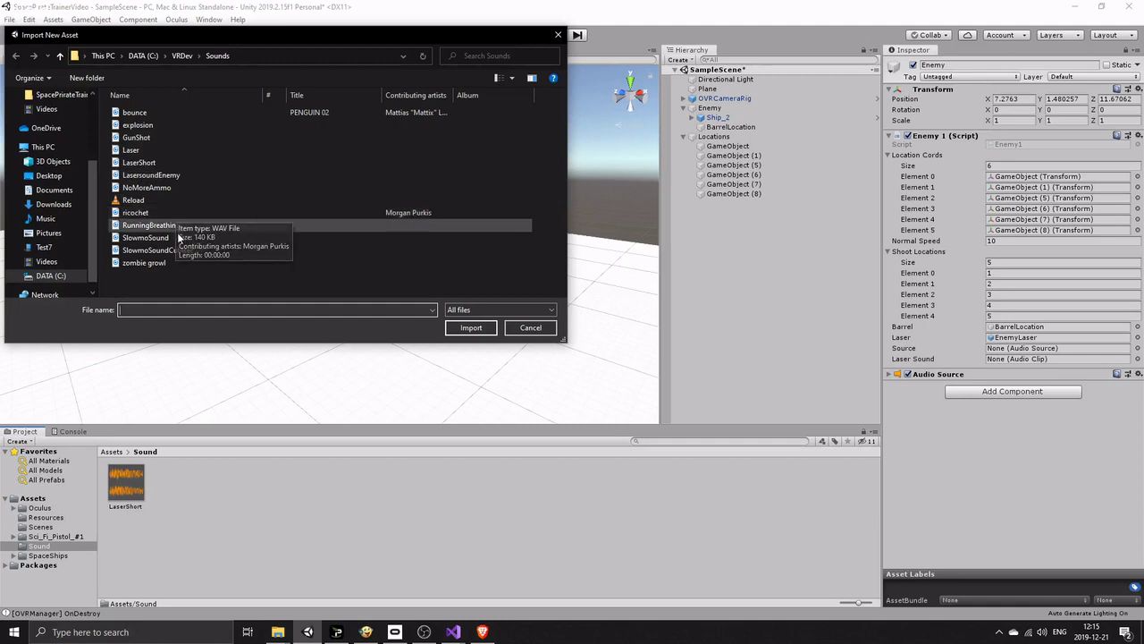
double_click(153, 176)
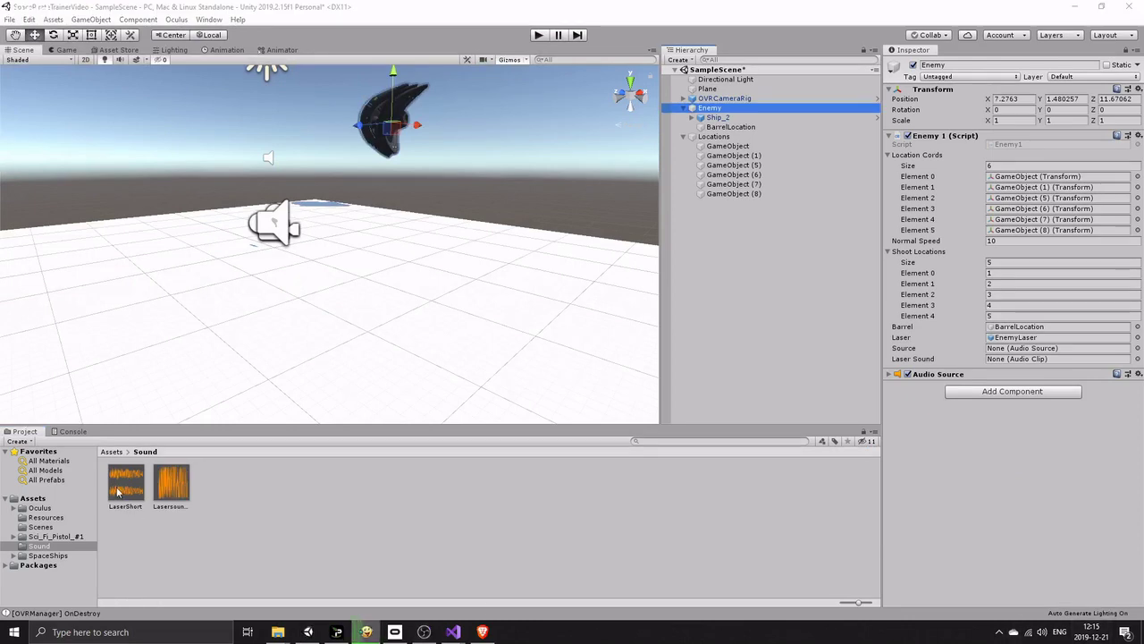
click(602, 549)
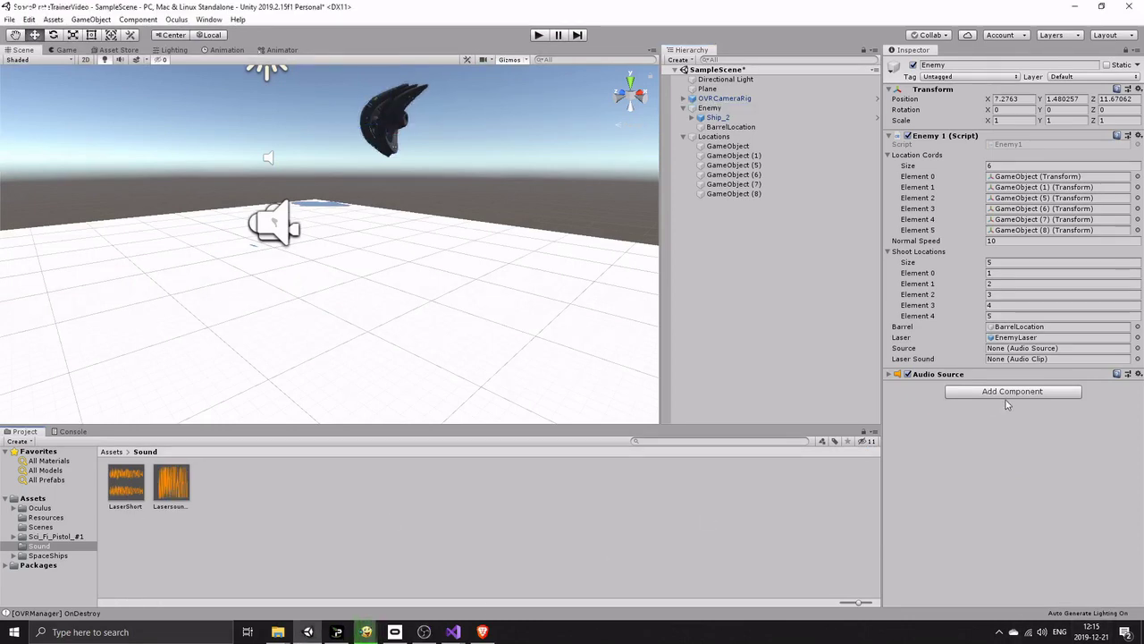
Assign LasersoundEnemy as Laser Sound and the Enemy's Audio Source as Source, and set its Spatial Blend fully to 3D
click(173, 483)
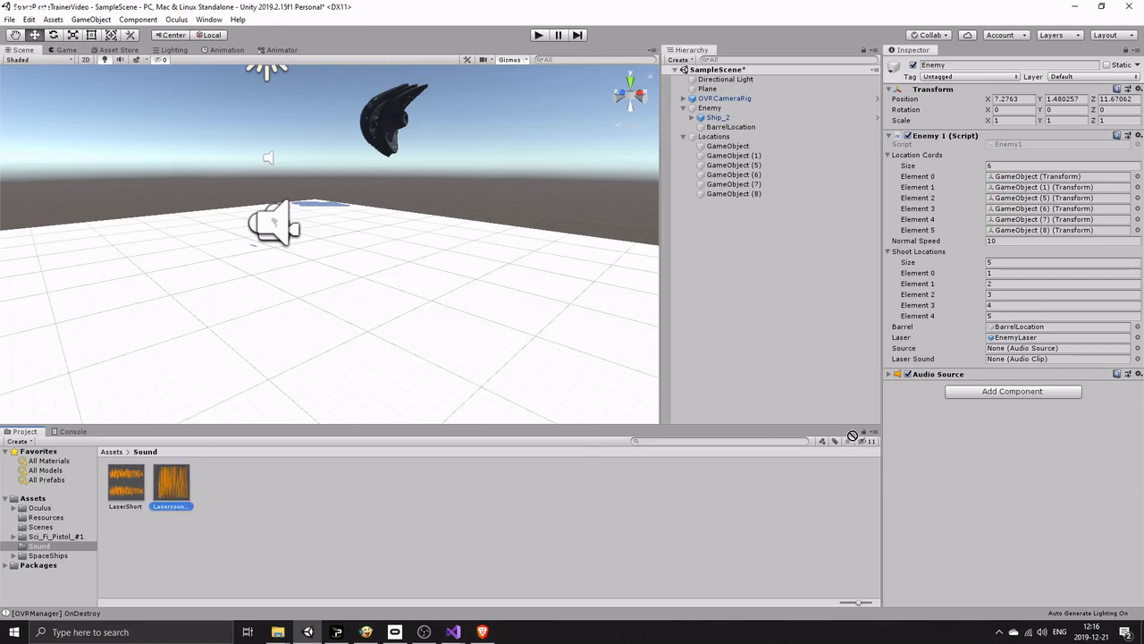
drag(853, 435, 1003, 360)
click(946, 375)
drag(939, 374, 1012, 354)
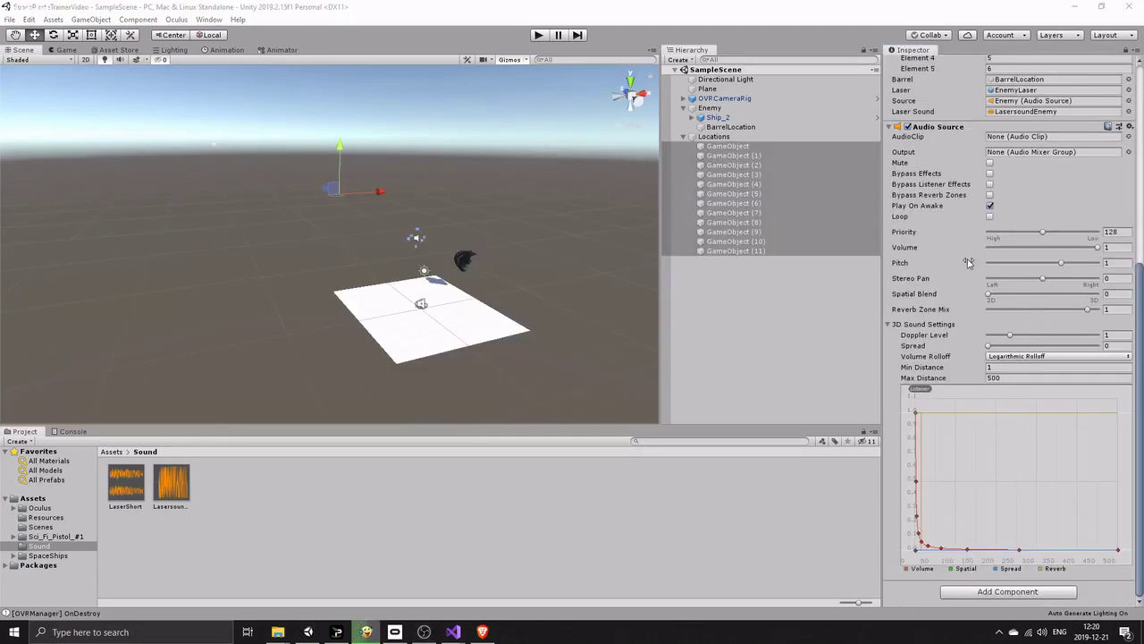
drag(989, 299, 1113, 305)
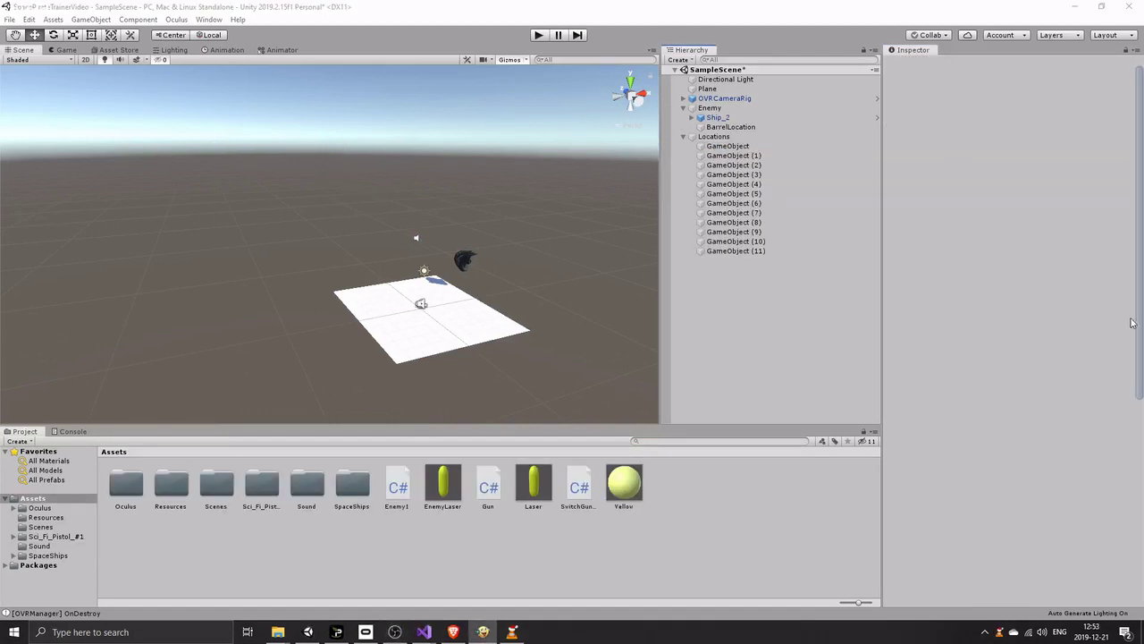
Open the Enemy's Enemy1 script in Visual Studio and examine the hp variable and the GotHit method
click(710, 107)
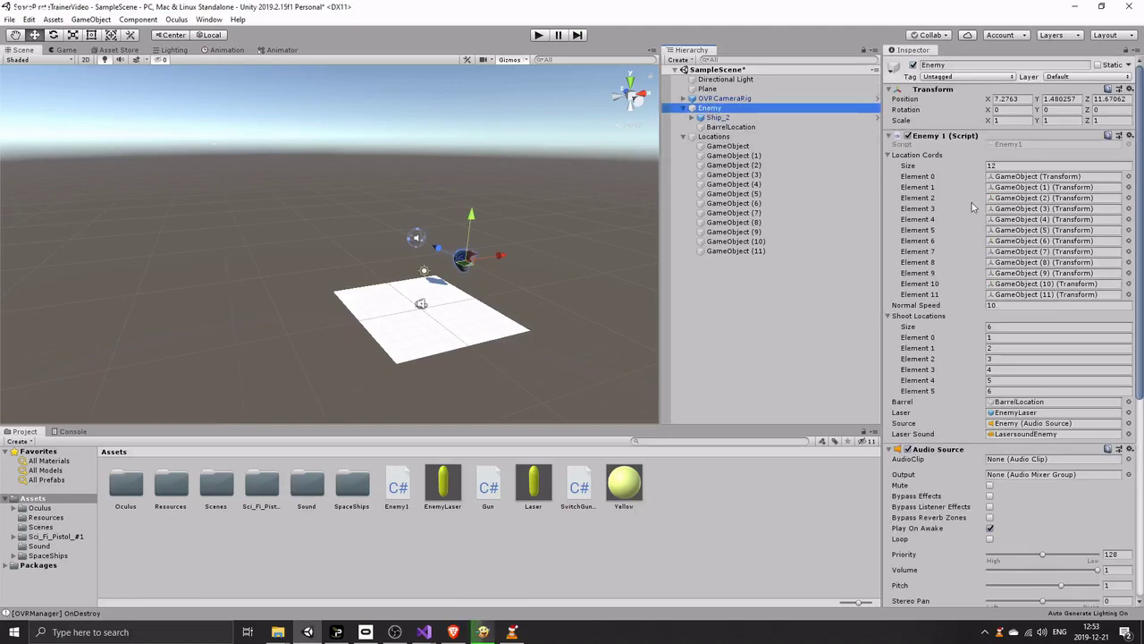
double_click(1010, 144)
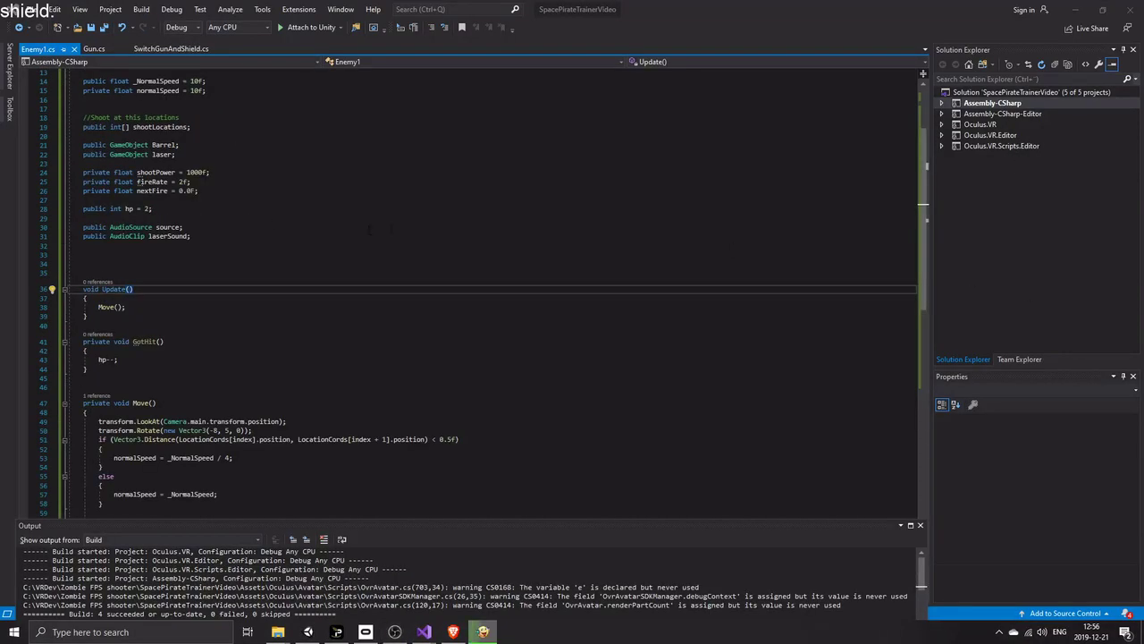
drag(176, 211, 77, 211)
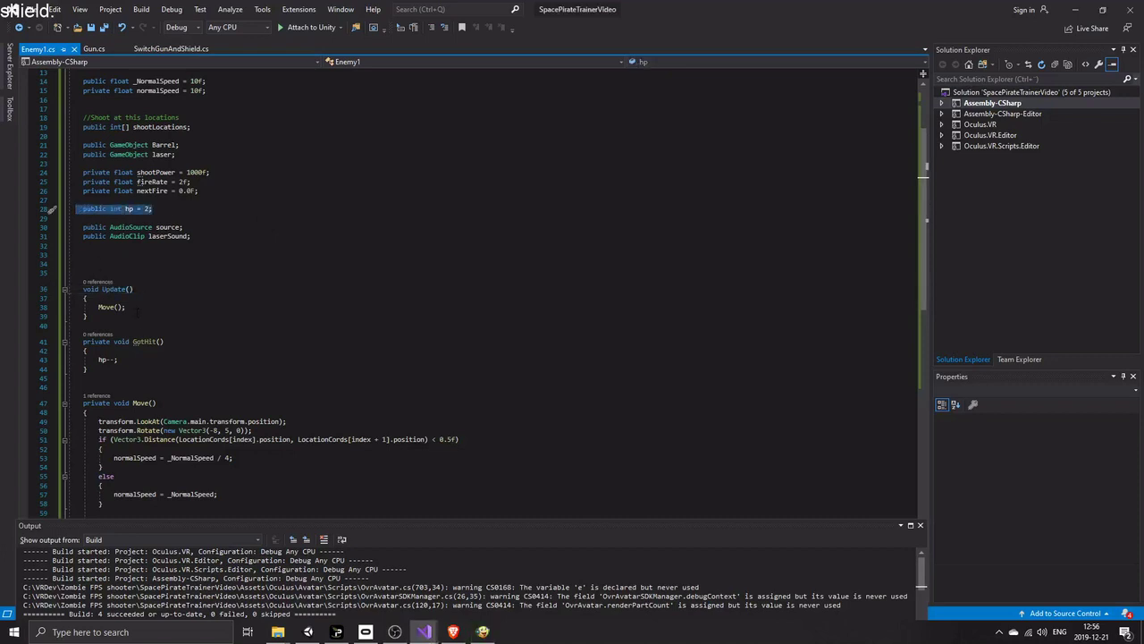
drag(88, 368, 72, 342)
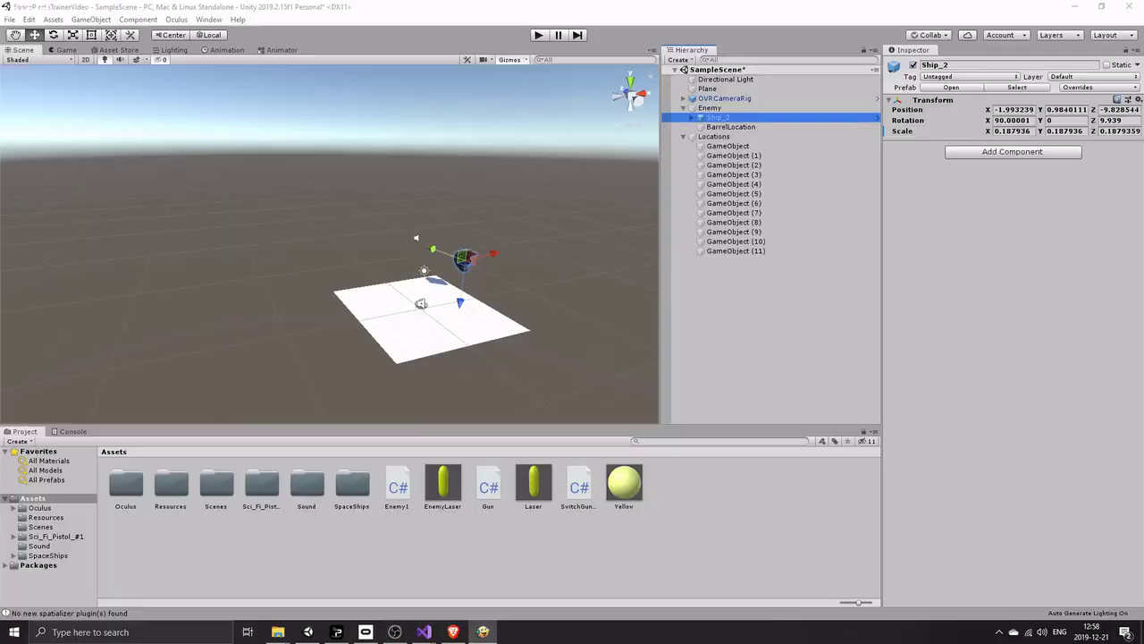
Add a Sphere Collider component to the Ship_2 object under Enemy
click(734, 321)
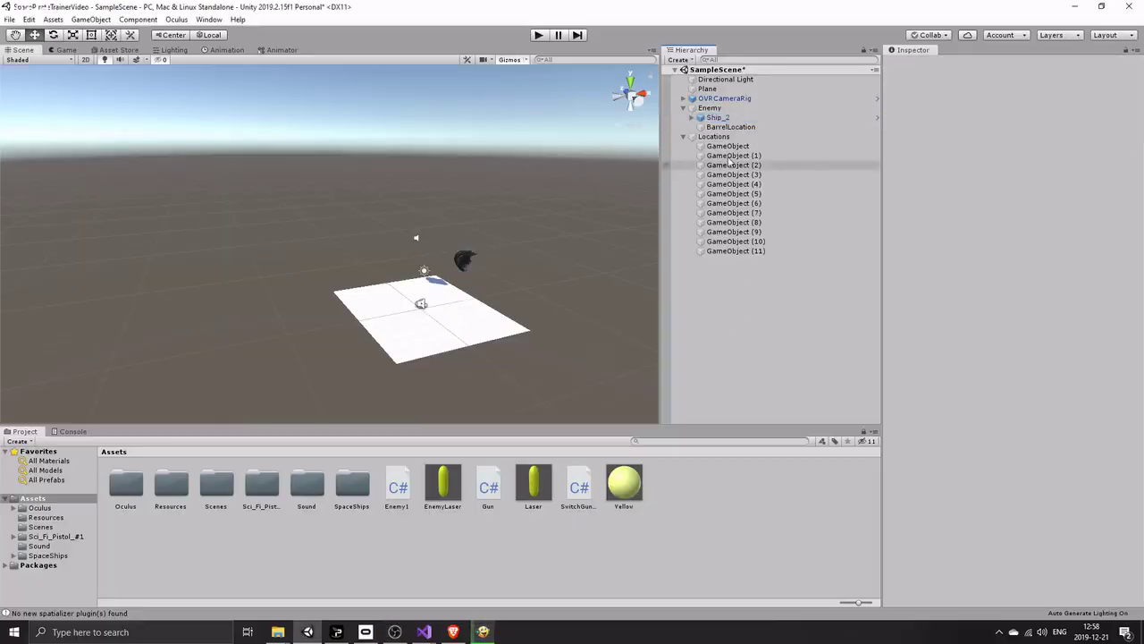
click(714, 118)
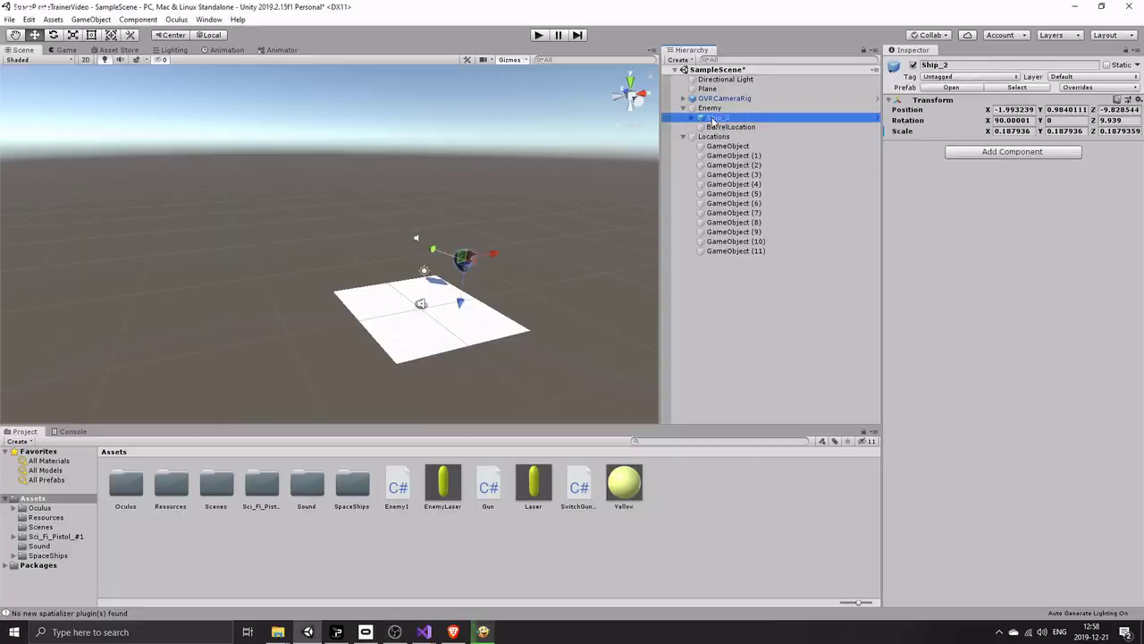
click(1014, 152)
key(BackSpace)
text(sphere)
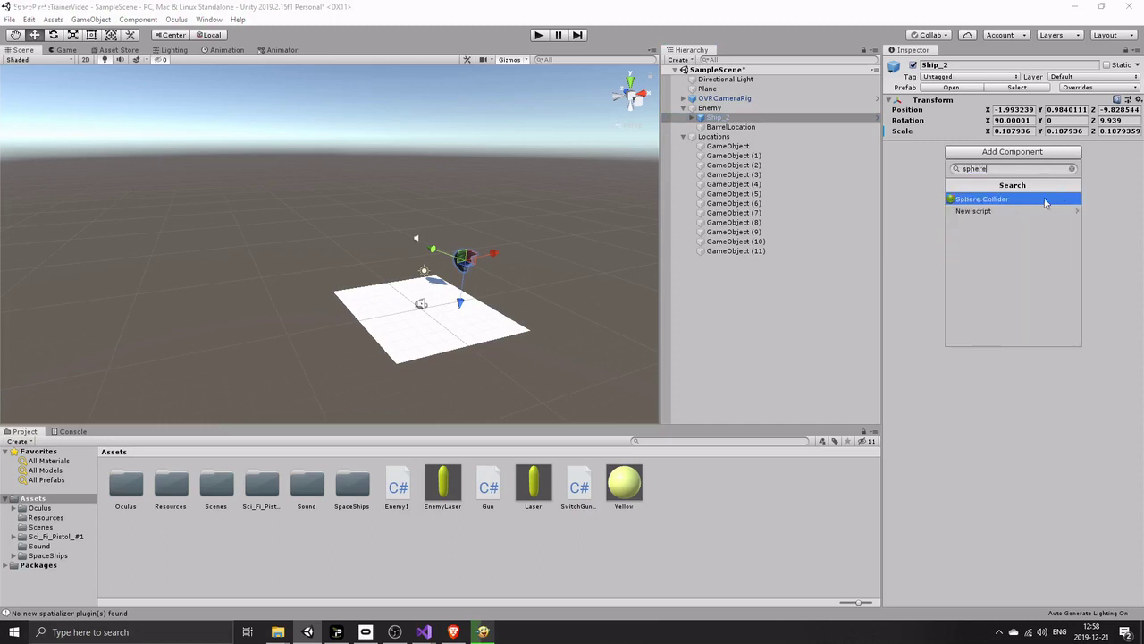
click(987, 200)
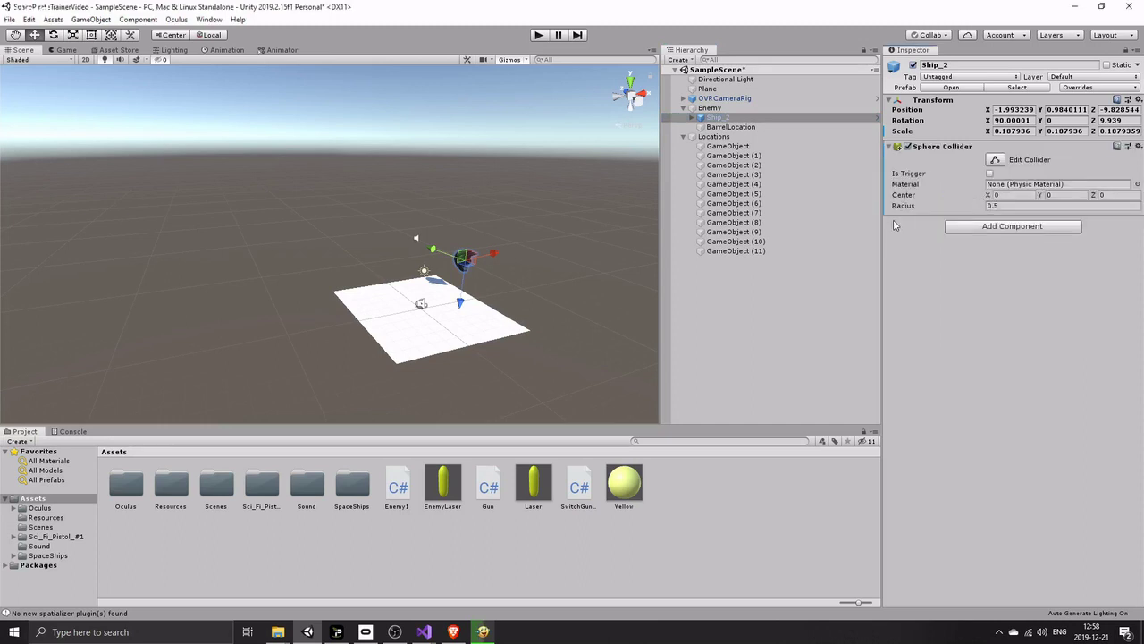
Fit the Sphere Collider around the Ship_2 model by setting its radius to 4.16
scroll(564, 313, up, 5)
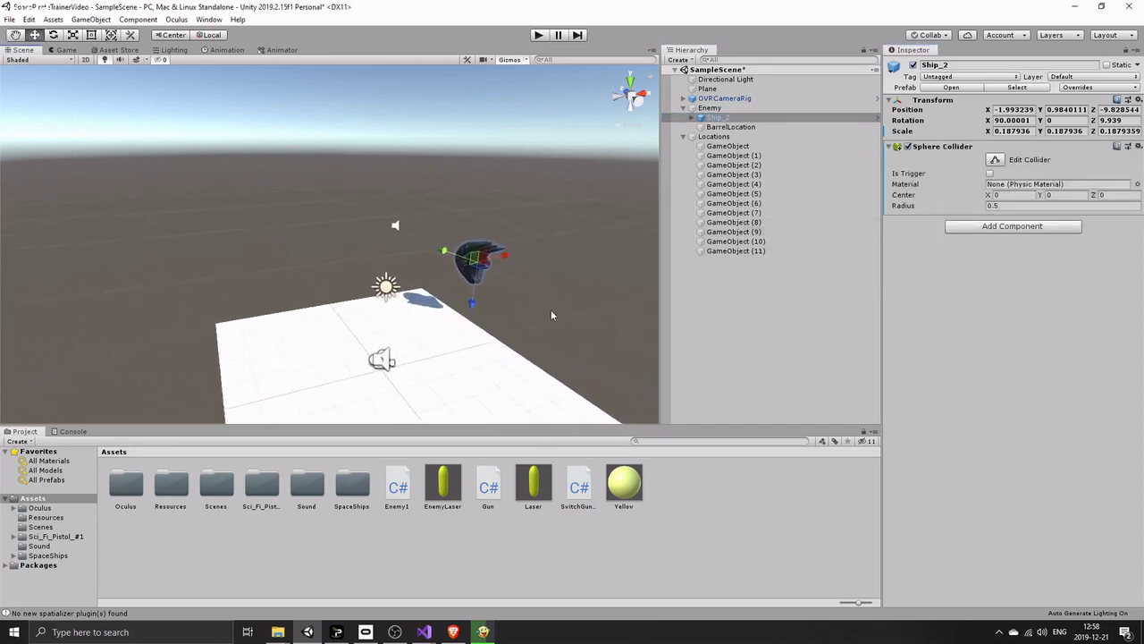
scroll(551, 314, up, 4)
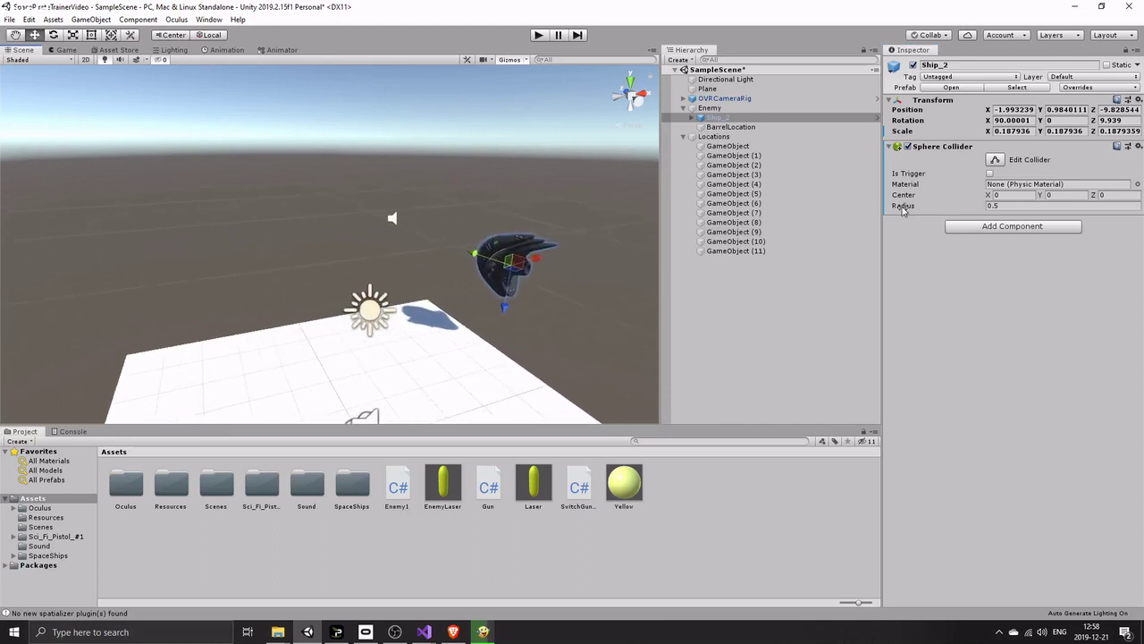
drag(903, 210, 1006, 216)
middle_drag(538, 308, 545, 309)
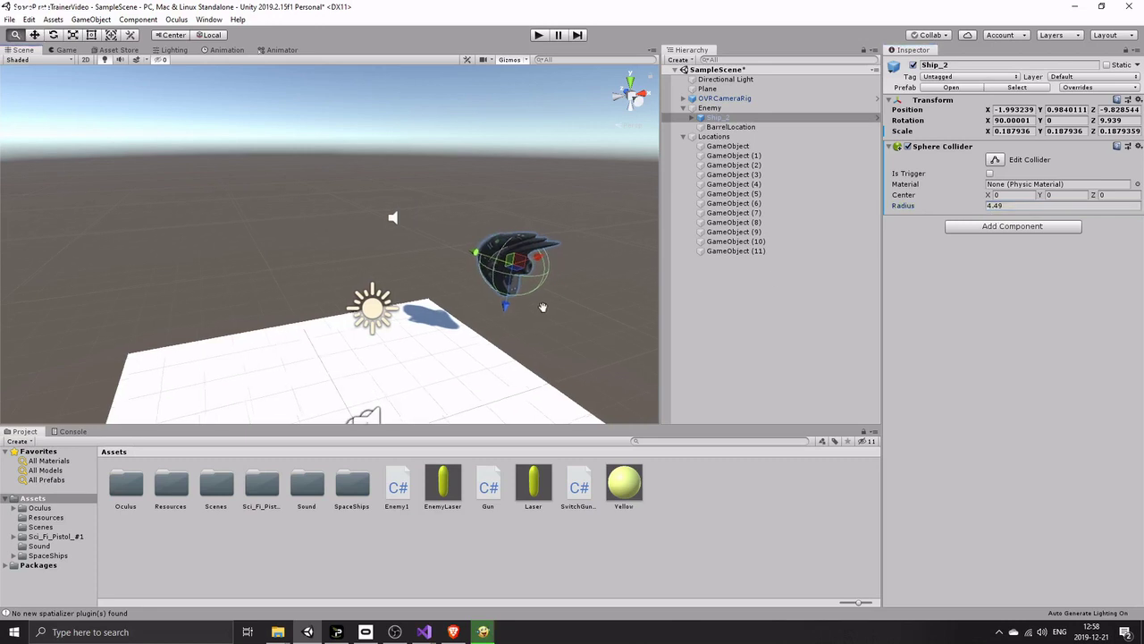
scroll(586, 308, up, 5)
right_drag(525, 280, 831, 291)
middle_drag(458, 258, 577, 262)
middle_drag(199, 280, 347, 280)
right_drag(346, 280, 617, 287)
mouse_move(158, 312)
middle_down()
mouse_move(260, 251)
mouse_move(495, 263)
middle_up()
middle_drag(387, 262, 552, 234)
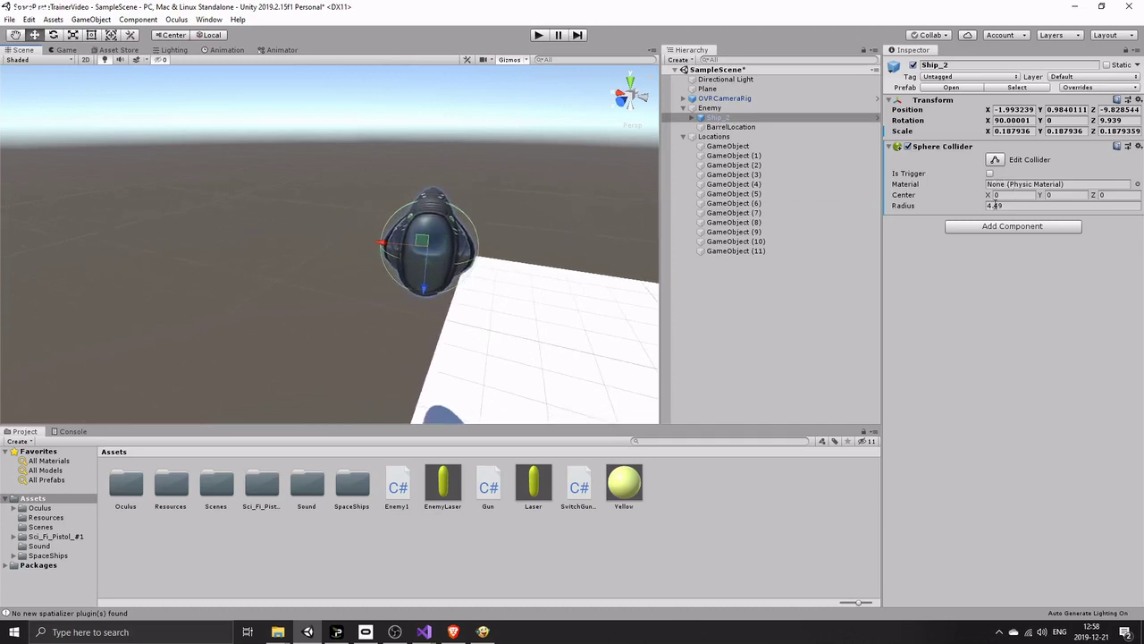
drag(966, 211, 953, 209)
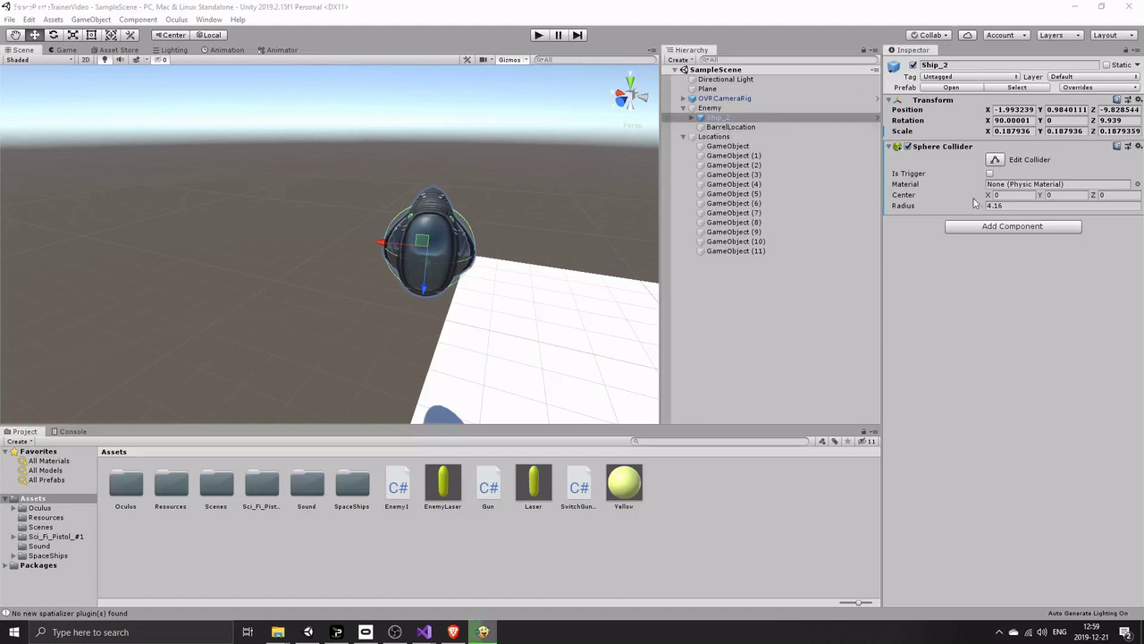
Create a new script named HitDetector and add it to Ship_2 as a component
click(1008, 231)
text(HitDetector)
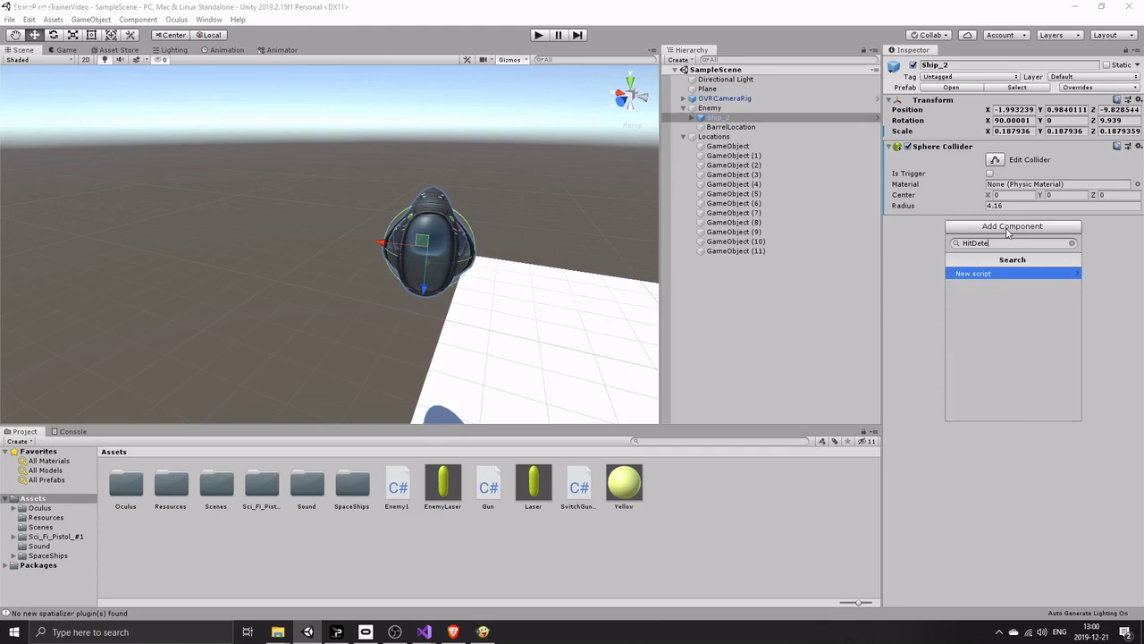
click(986, 277)
click(1013, 410)
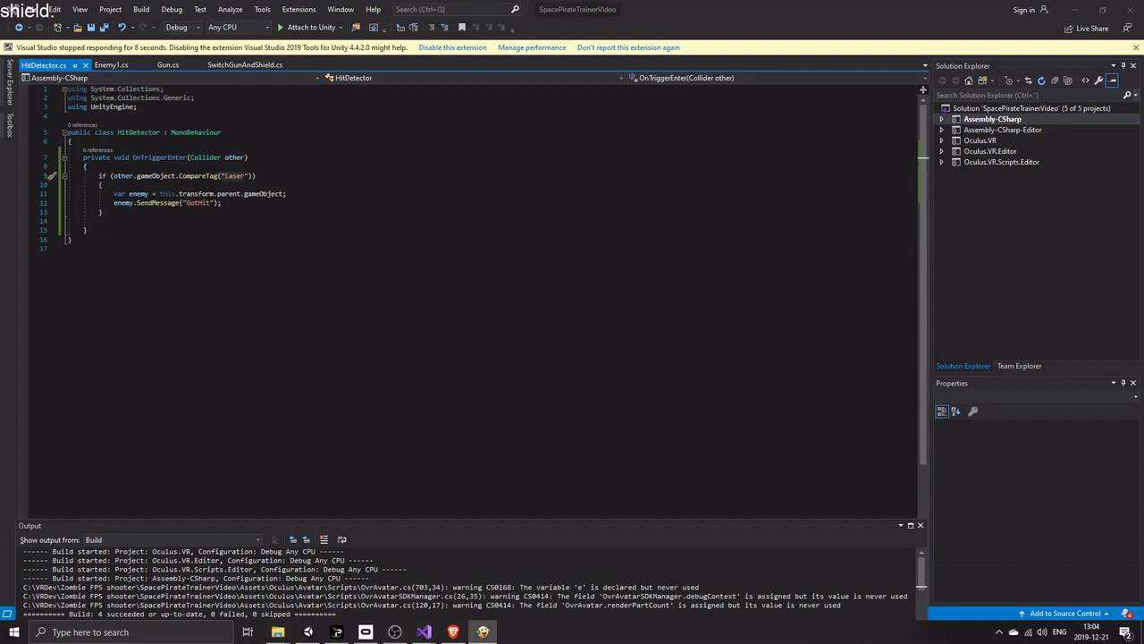
Check the tag compared in HitDetector's OnTriggerEnter method, and add a matching tag named Laser in Unity
click(287, 194)
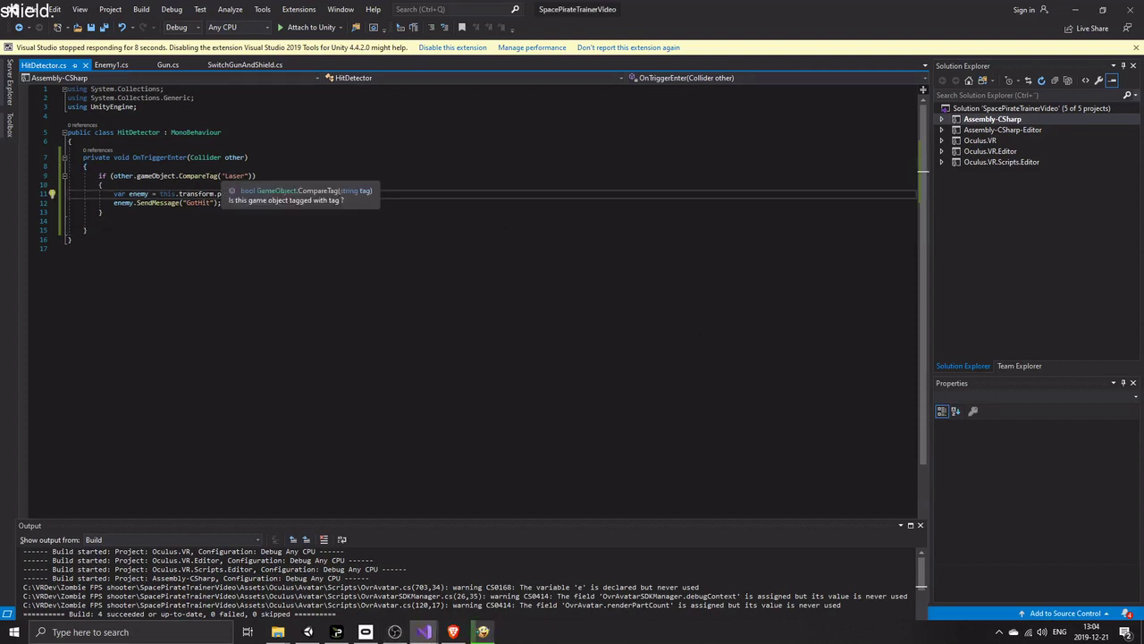
drag(220, 177, 248, 176)
click(308, 632)
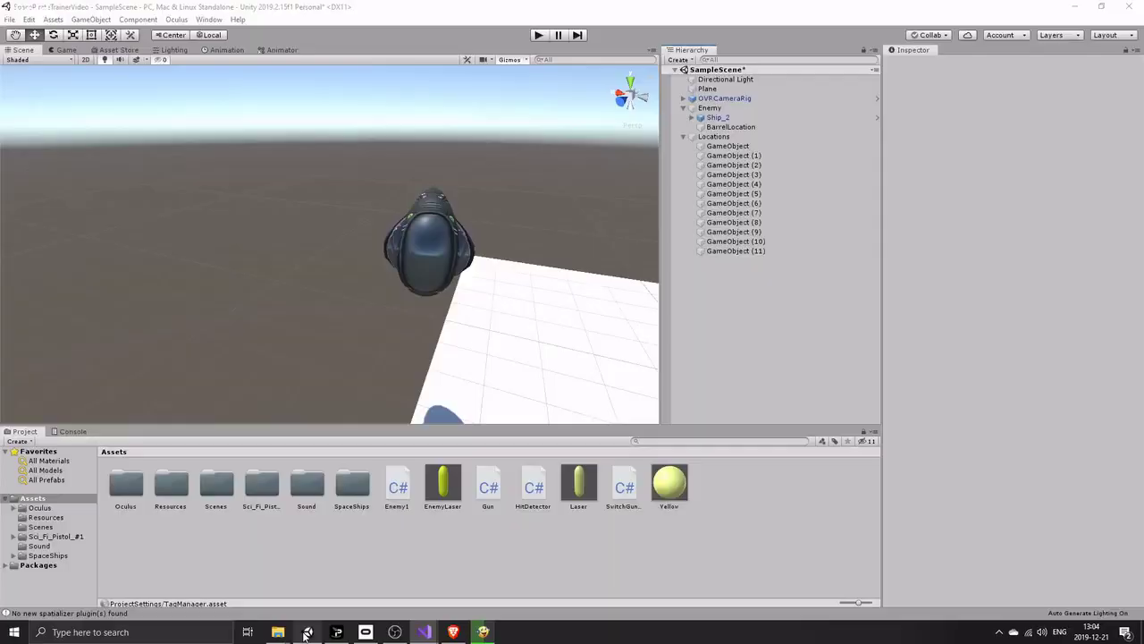
click(578, 487)
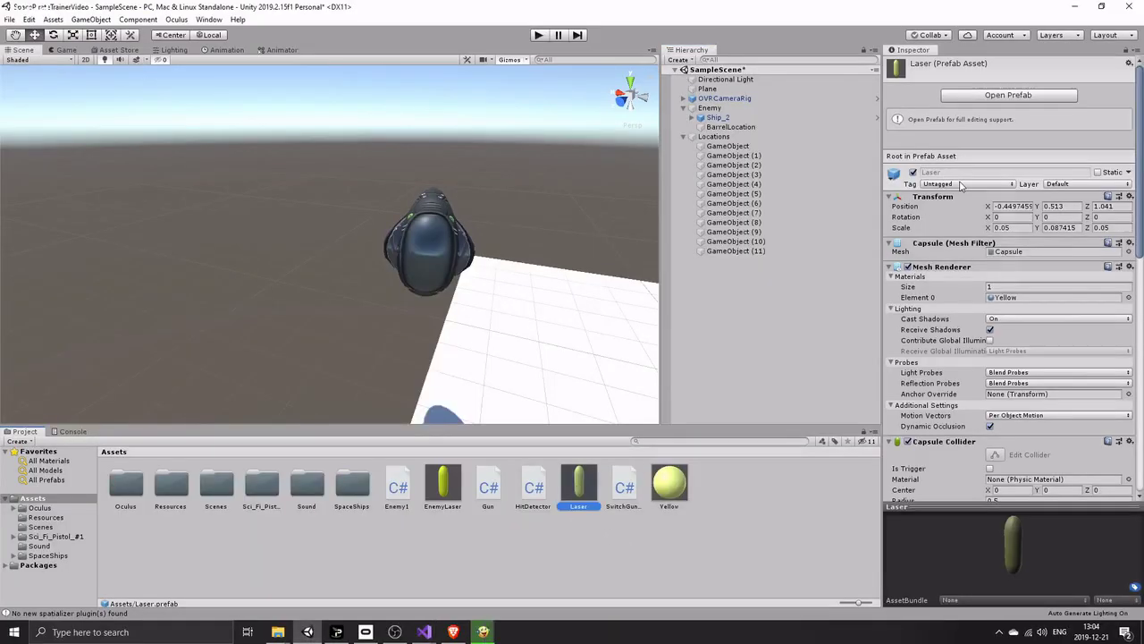
click(961, 184)
click(965, 295)
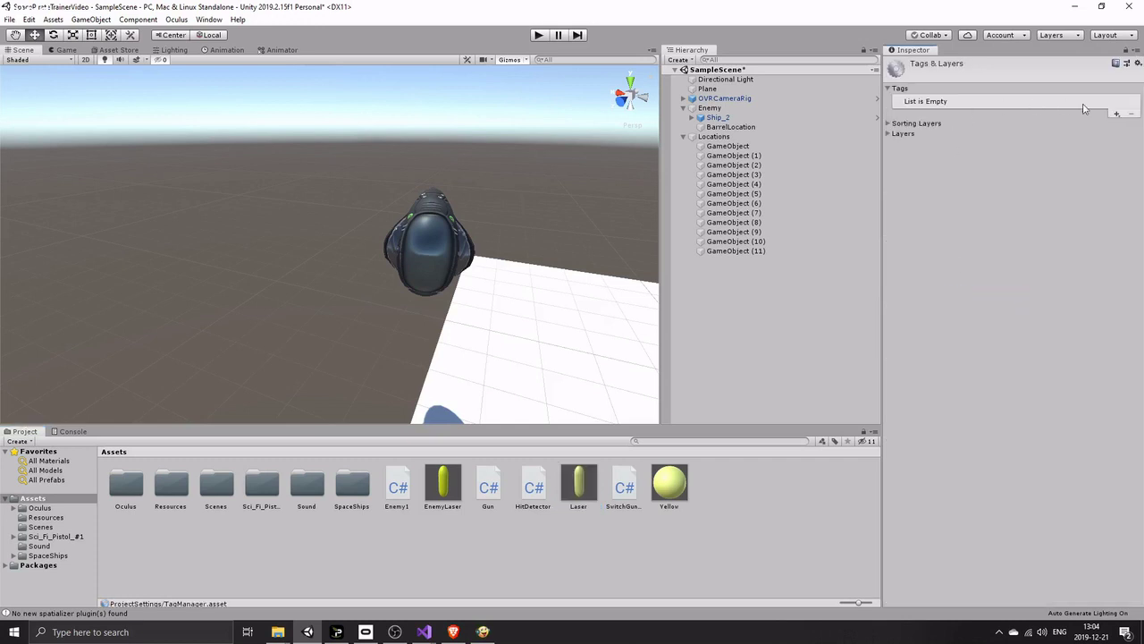
click(1117, 115)
text(Laser)
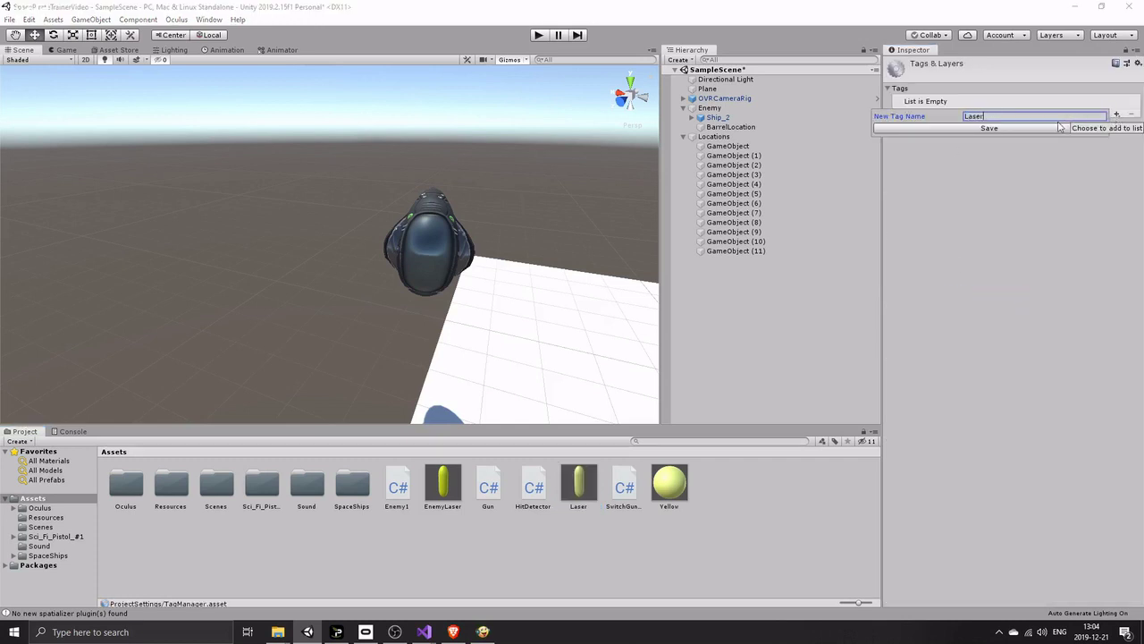
click(987, 128)
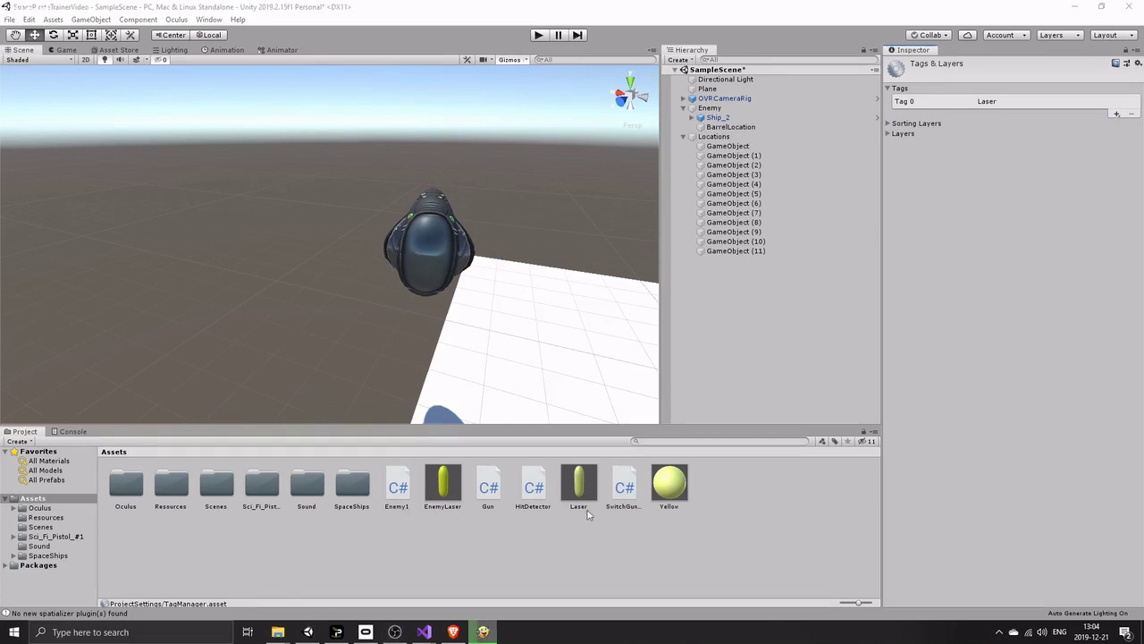
Assign the Laser tag to the Laser prefab and enable Is Trigger on its Capsule Collider
click(577, 484)
click(965, 183)
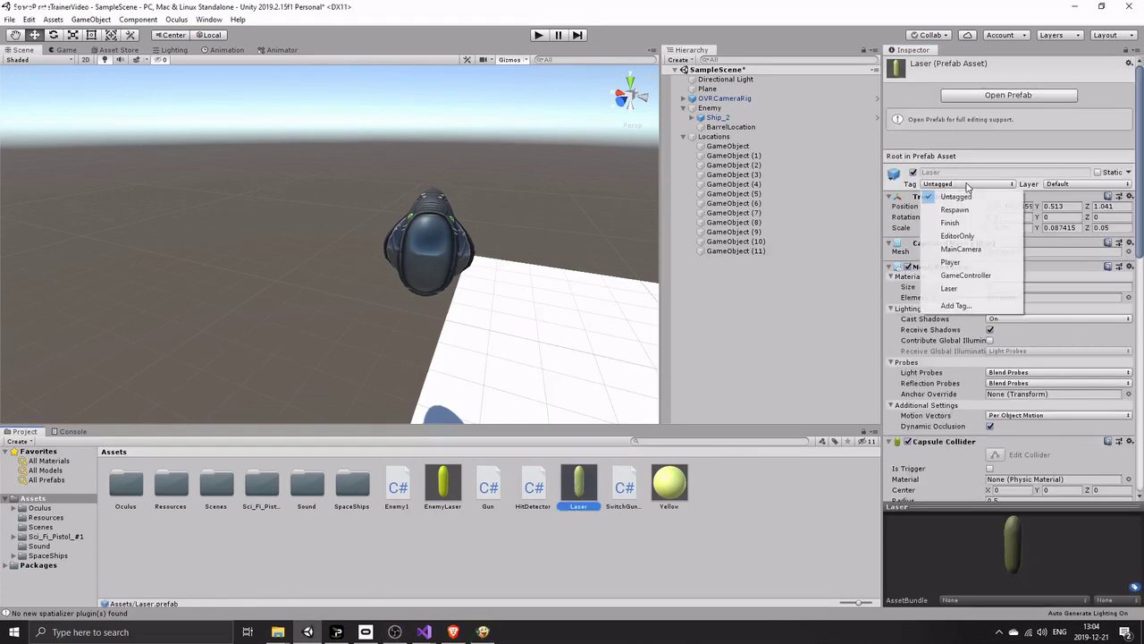
click(954, 287)
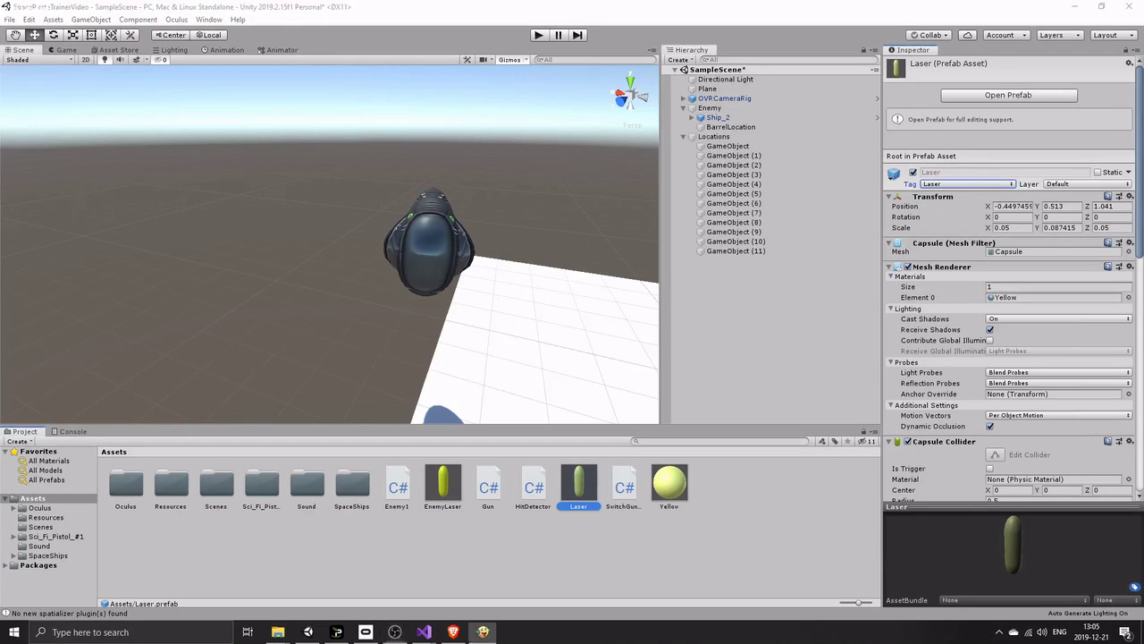
scroll(981, 386, down, 5)
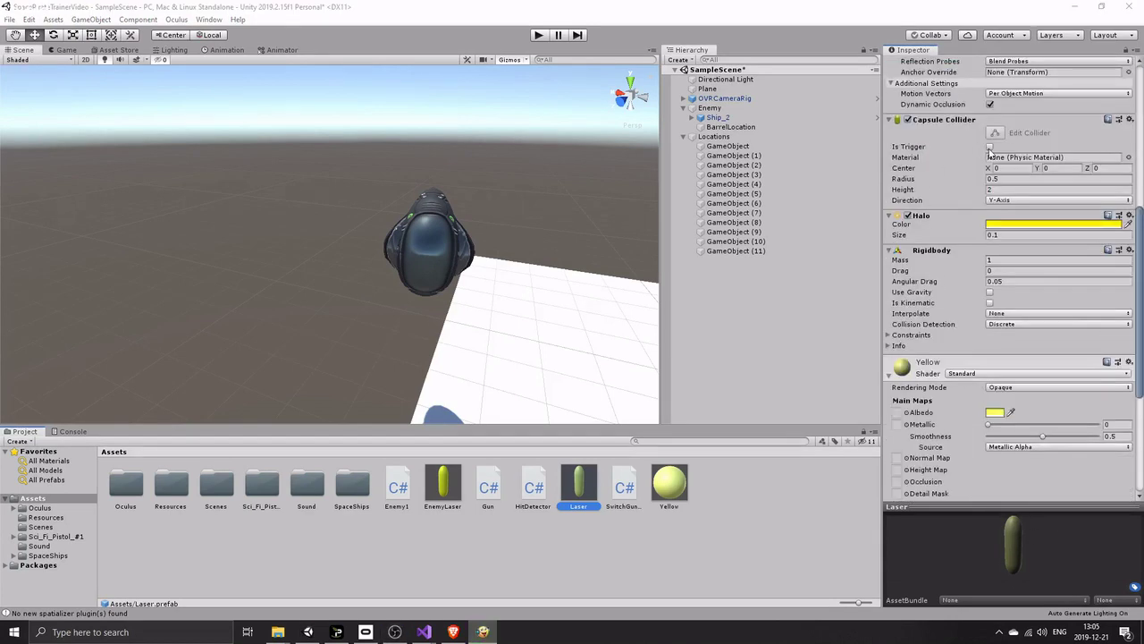
click(990, 147)
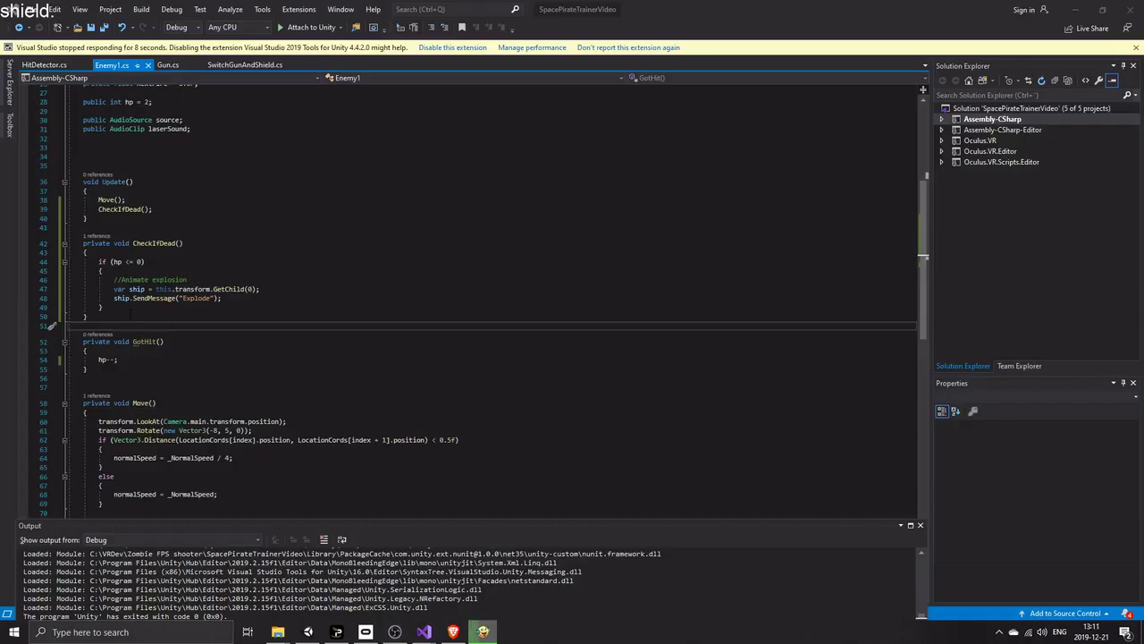
Examine the CheckIfDead method and its call in the Enemy1 script, and the Explode method in HitDetector
drag(132, 314, 84, 243)
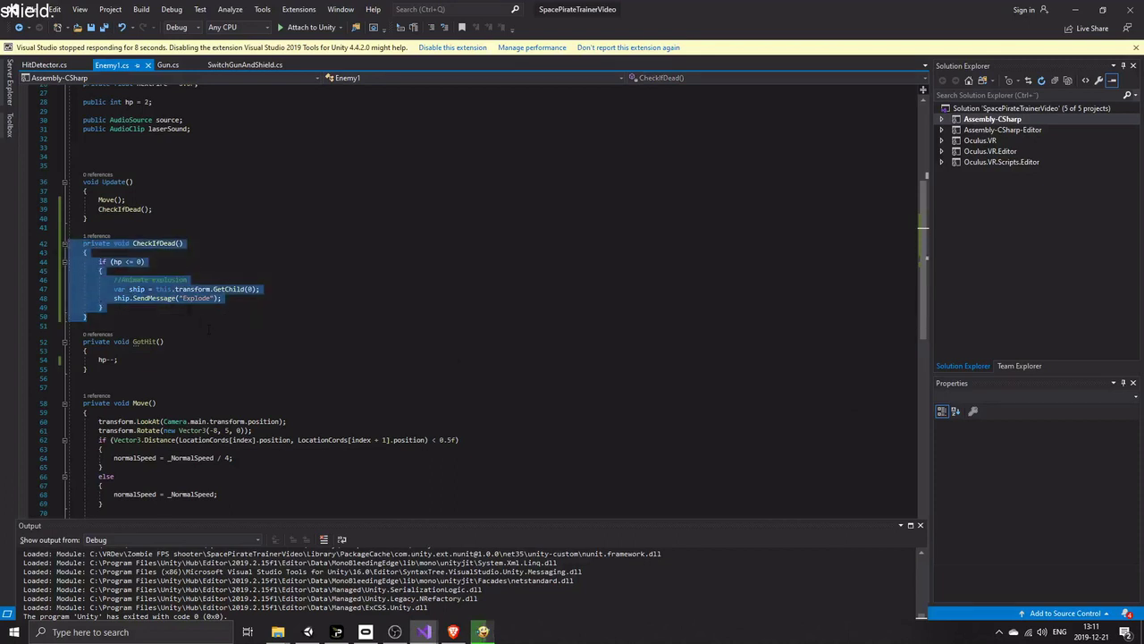
drag(161, 209, 102, 209)
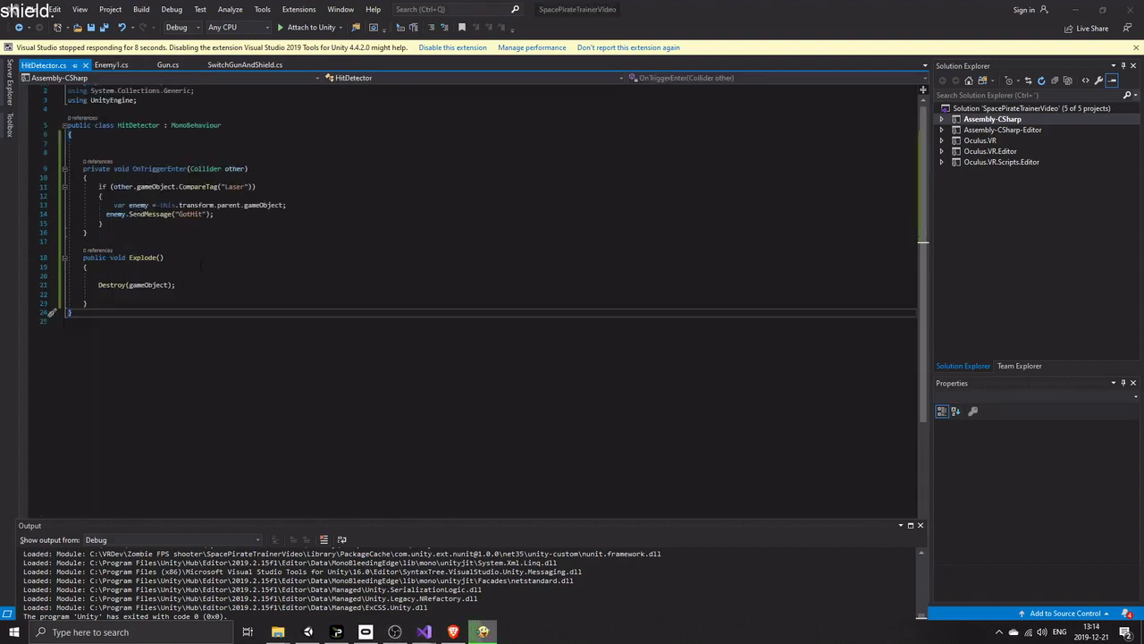
drag(88, 304, 78, 257)
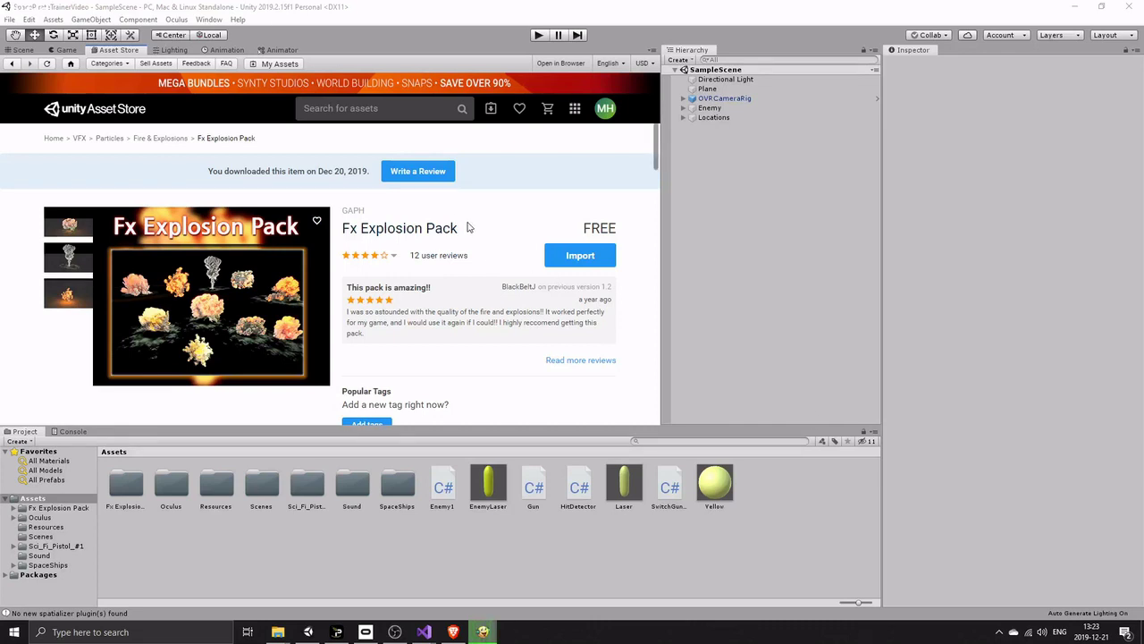
Examine the Fx Explosion Pack in the Asset Store and the HitDetector script's expanded Explode method and public variables
drag(464, 228, 343, 229)
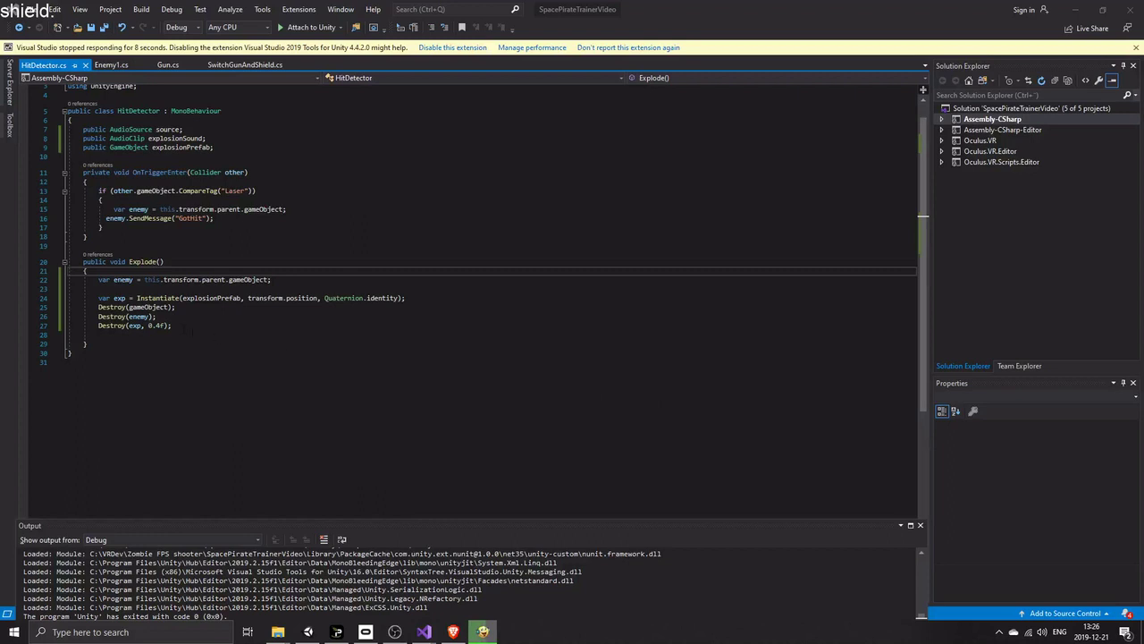
drag(71, 261, 203, 345)
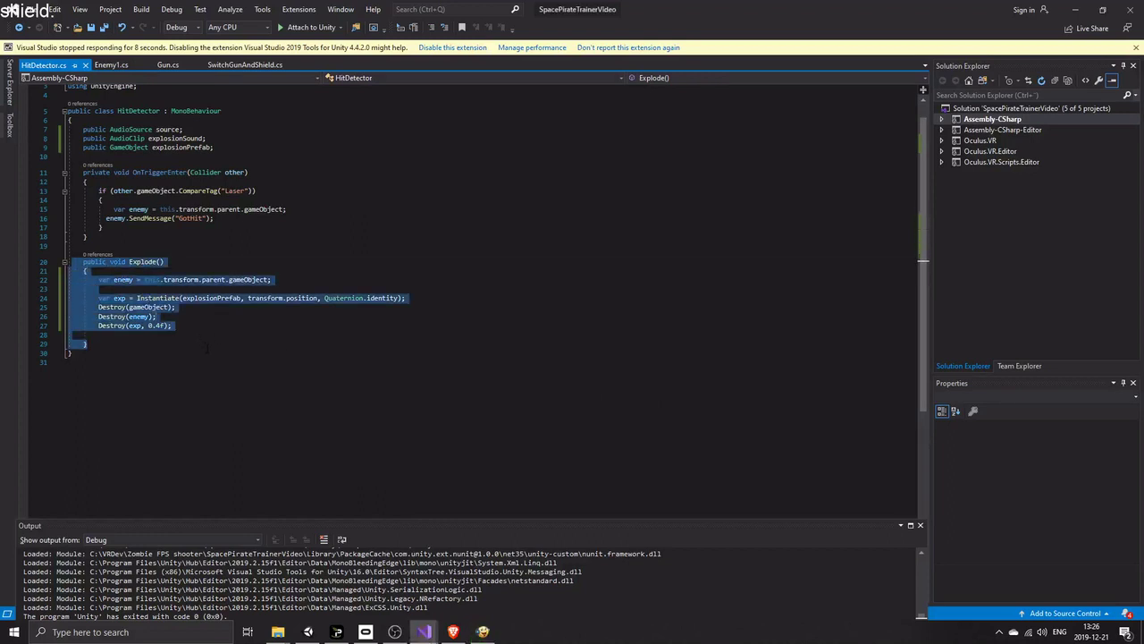
drag(215, 148, 68, 129)
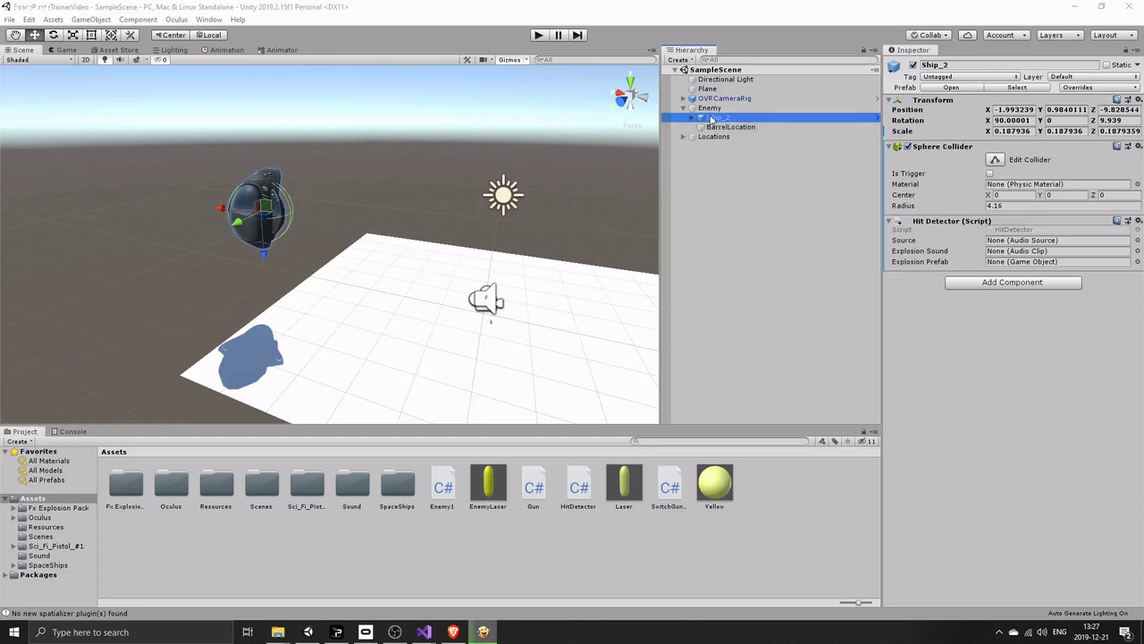
Add an Audio Source component to Ship_2 and assign it as the Hit Detector script's Source
click(1020, 283)
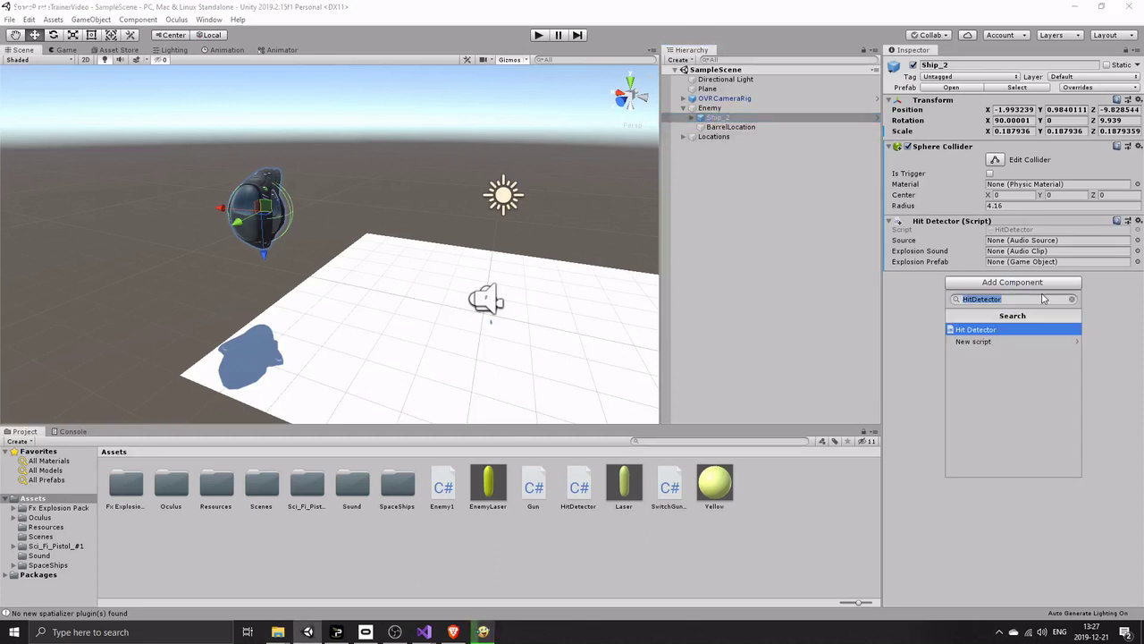
text(audio s)
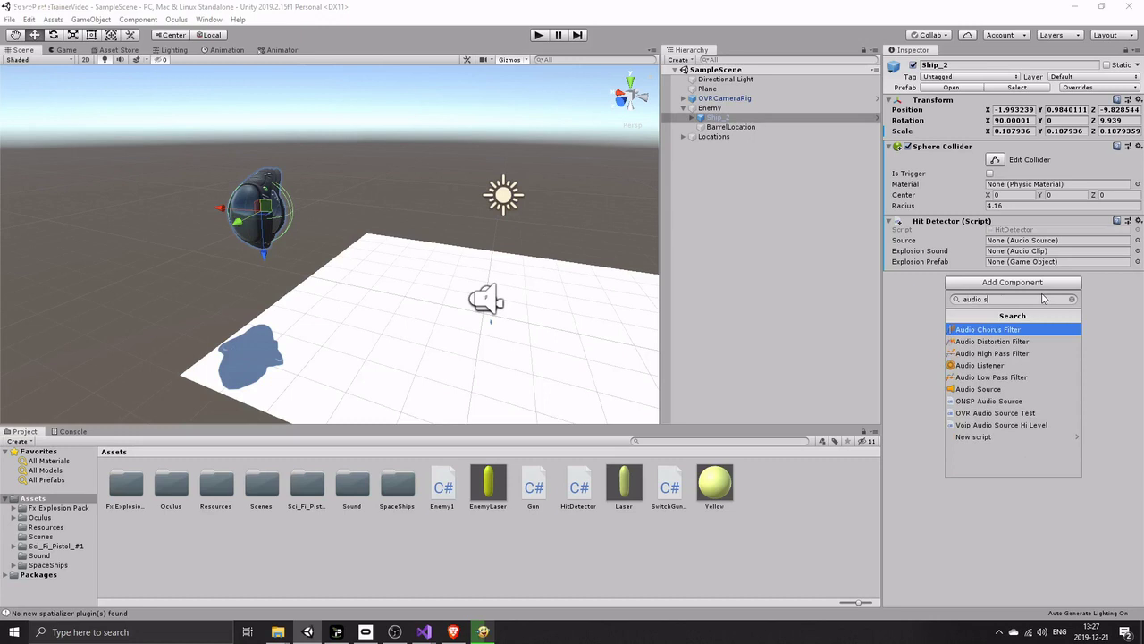
text(ou)
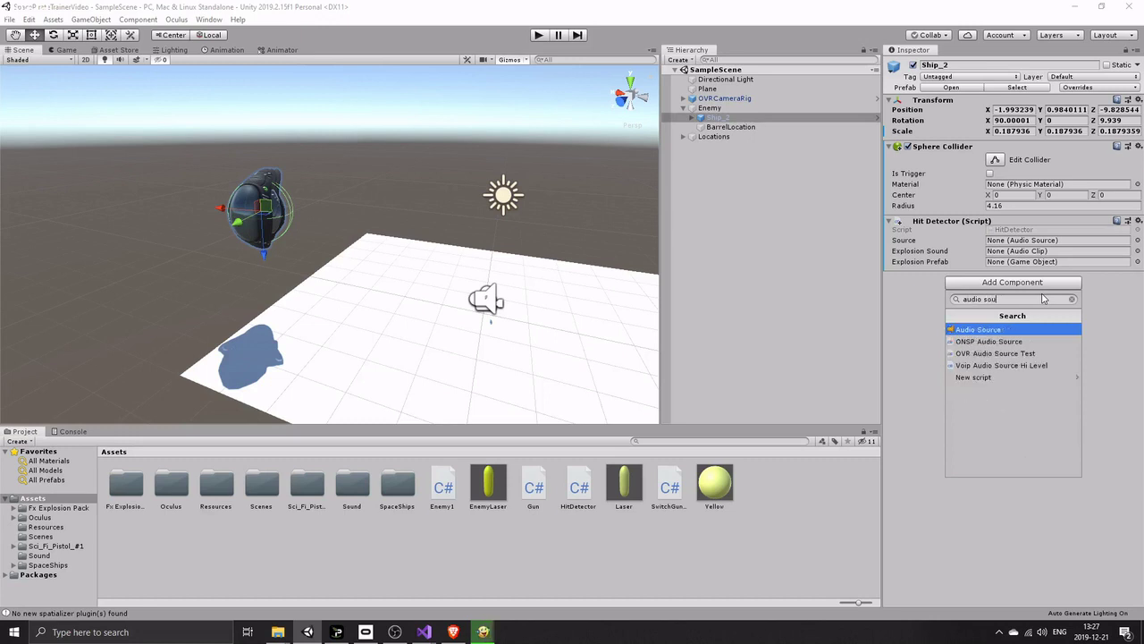
click(987, 329)
drag(921, 240, 1006, 243)
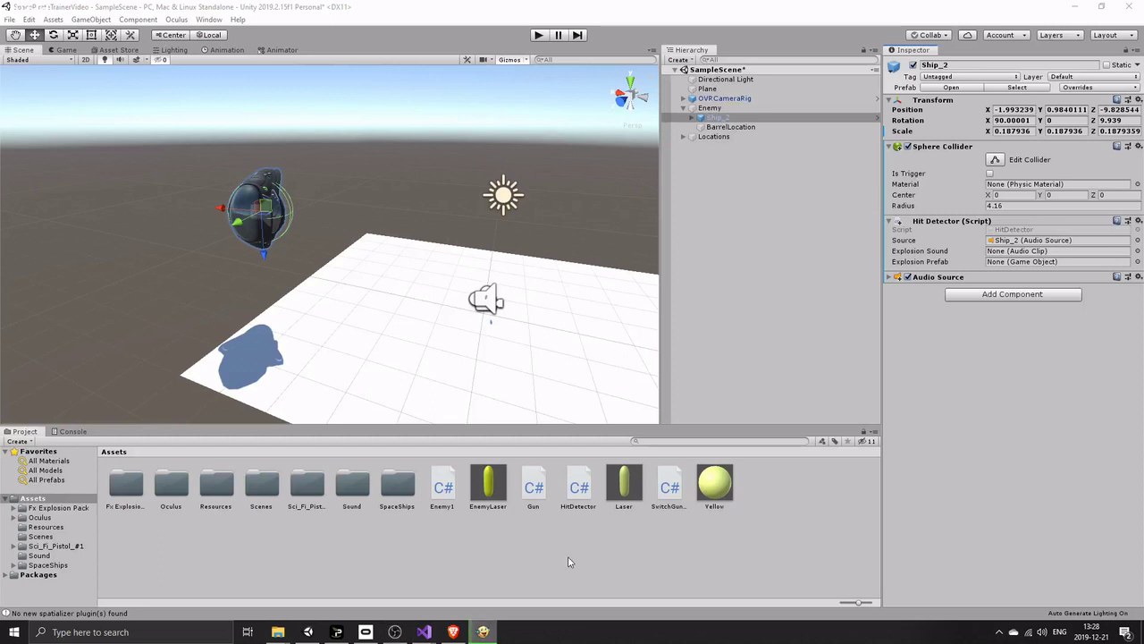
Import the explosion file from VRDev > Sounds into the Sound folder and assign it as Ship_2's Explosion Sound
double_click(352, 483)
right_click(330, 474)
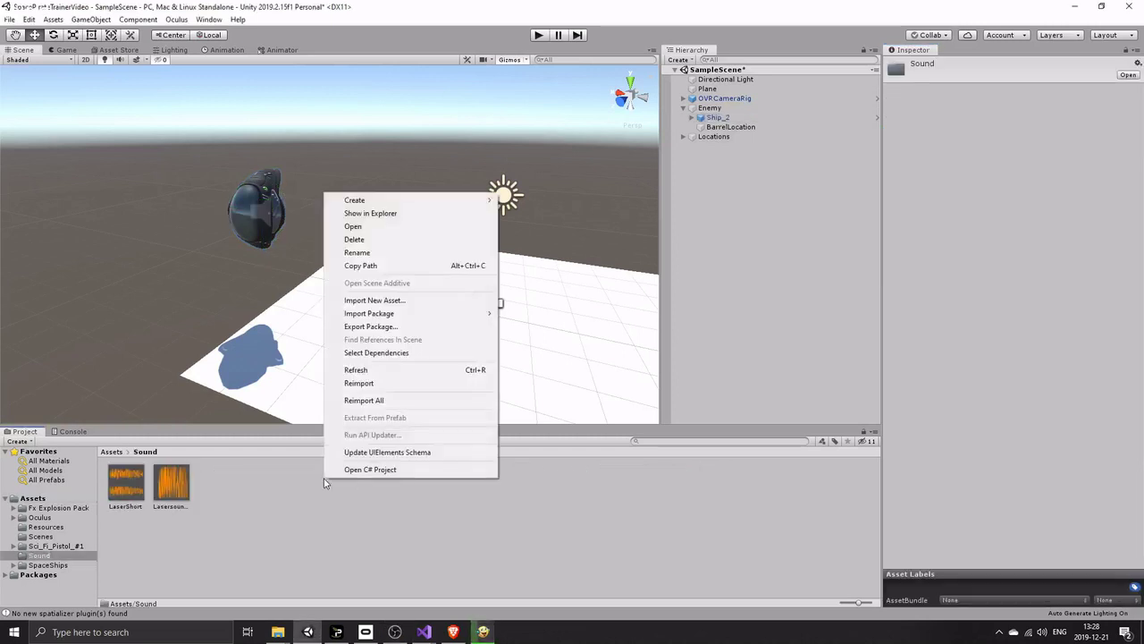
click(431, 302)
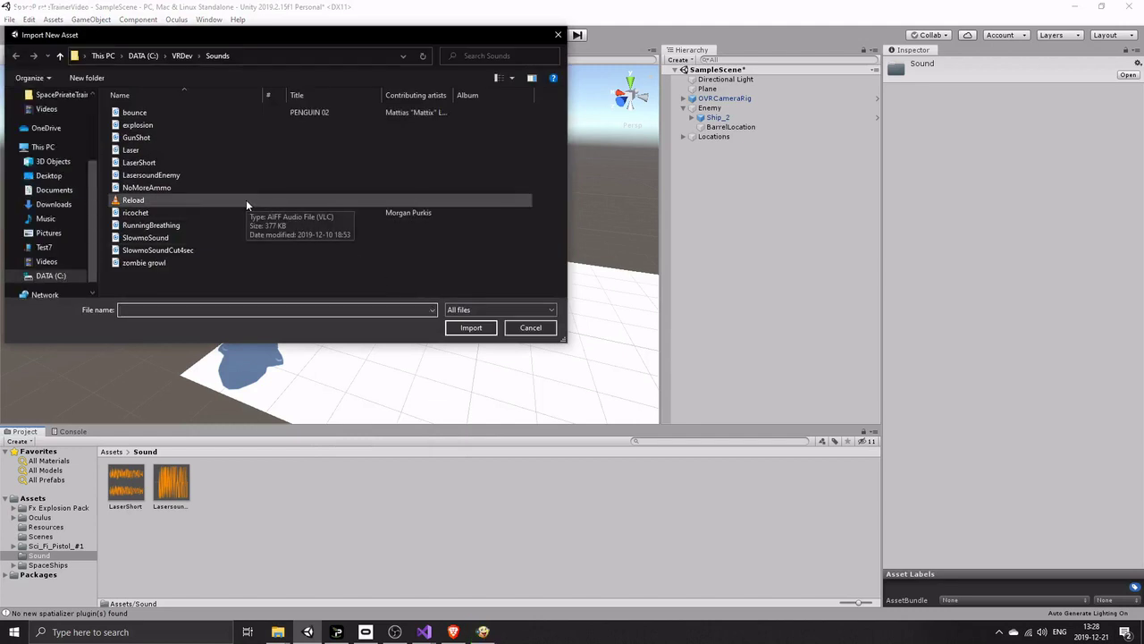
double_click(195, 125)
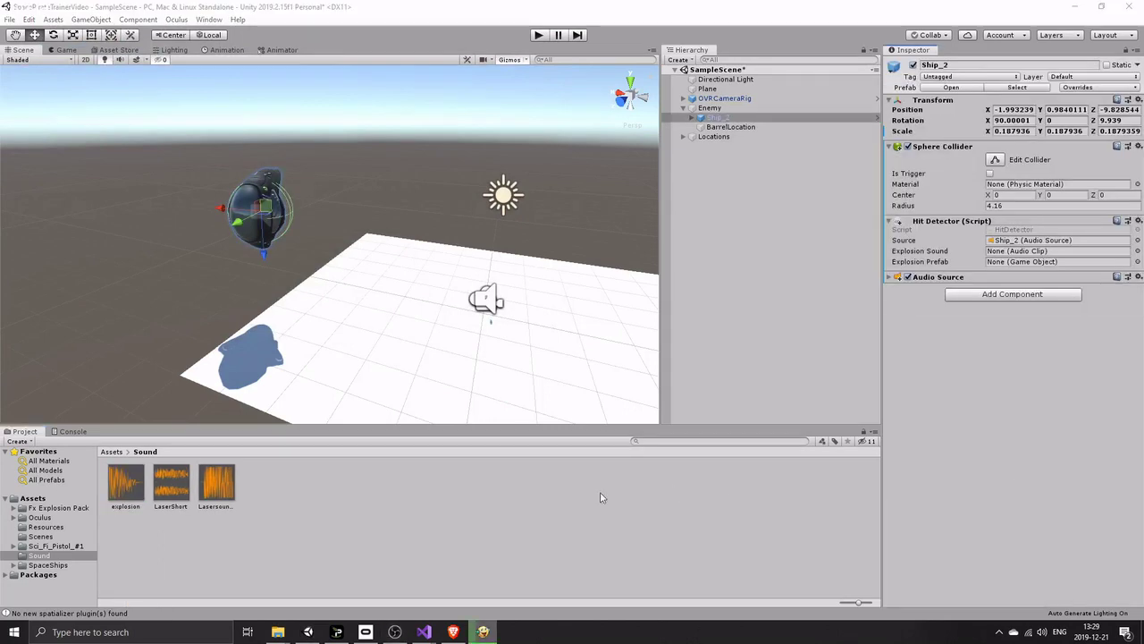
drag(130, 486, 1008, 253)
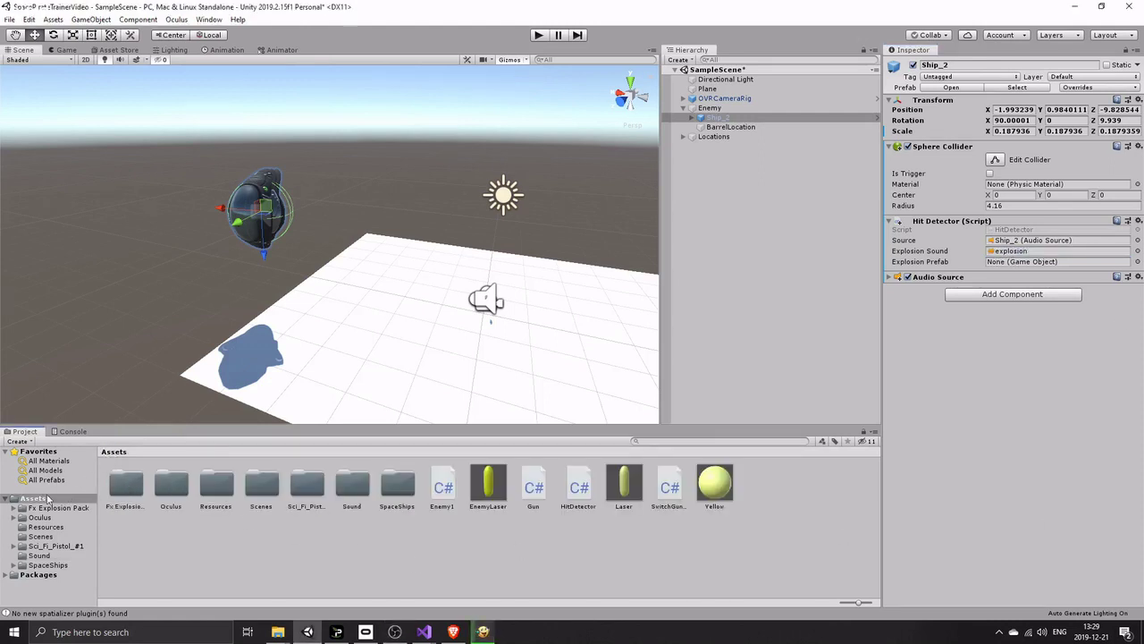
Assign the Exploson3 prefab from Fx Explosion Pack > Prefabs as the Explosion Prefab of Ship_2's Hit Detector script and save the scene
click(114, 489)
double_click(113, 489)
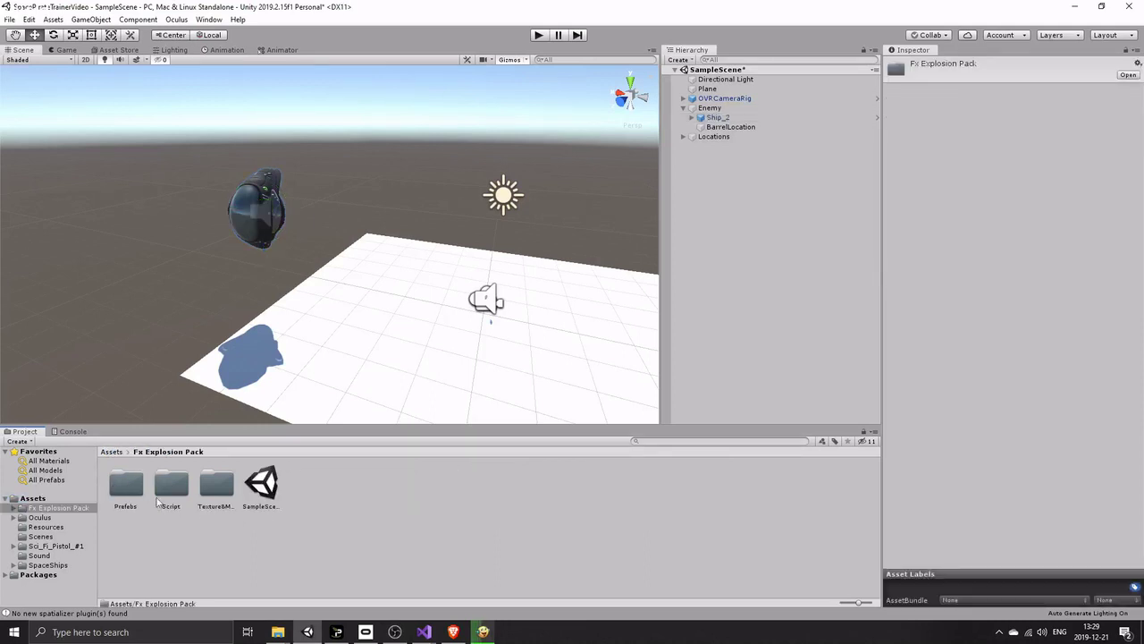
double_click(125, 488)
click(212, 490)
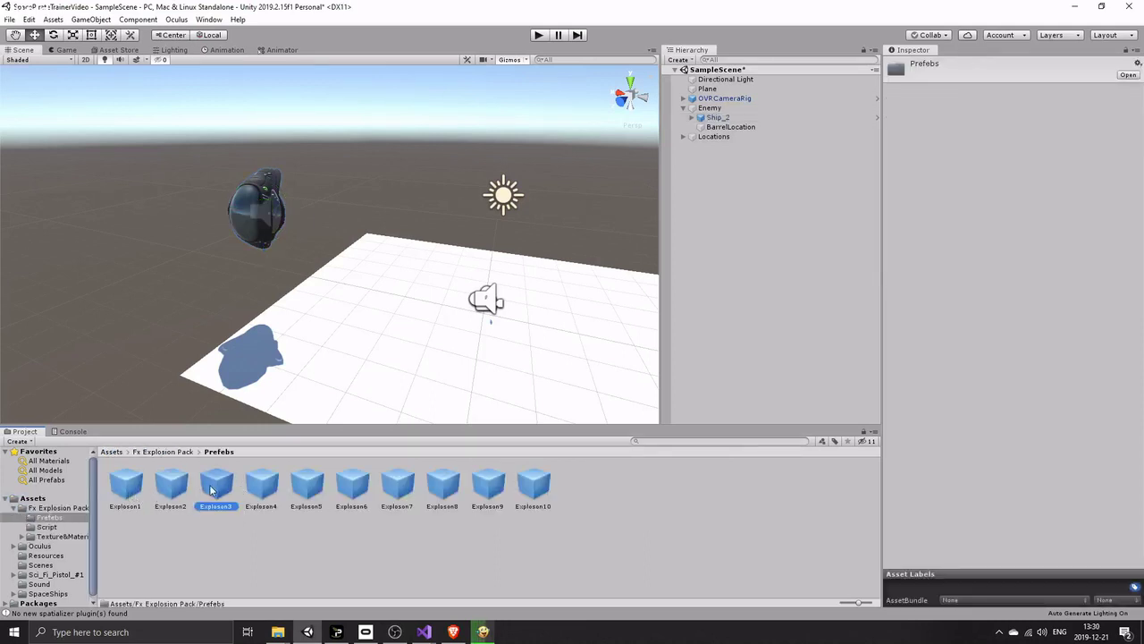
drag(212, 490, 660, 243)
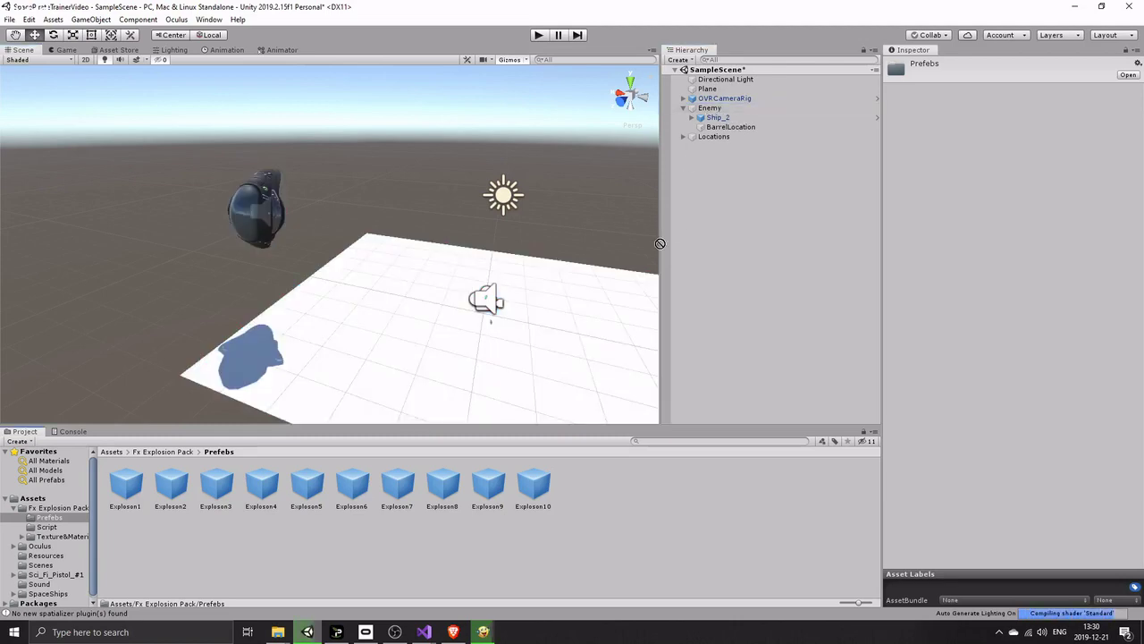
click(713, 118)
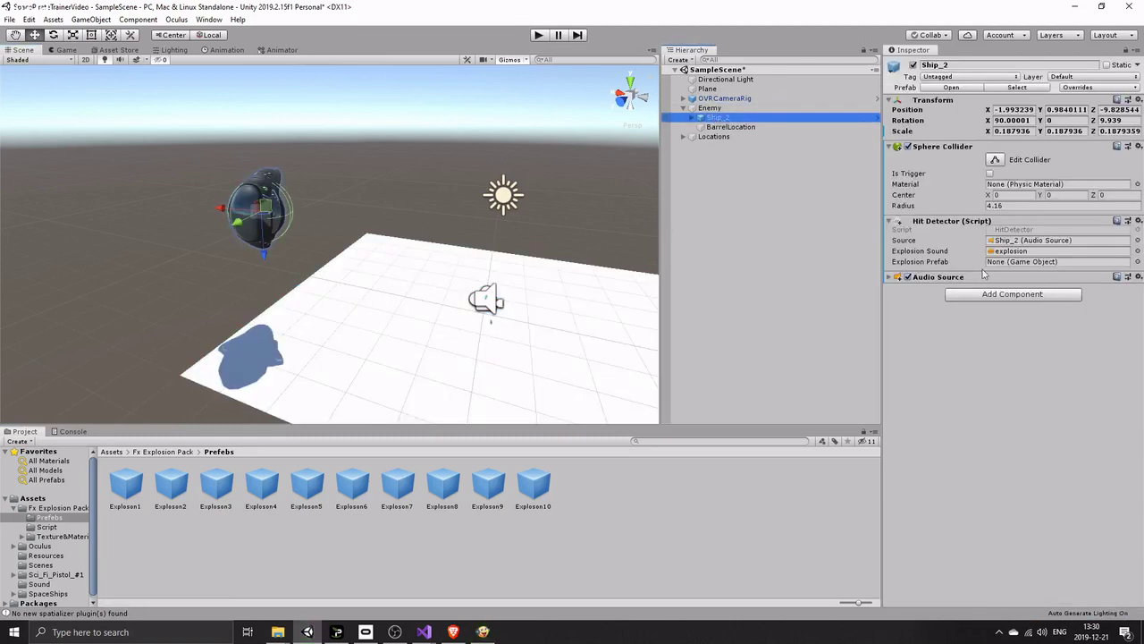
click(1125, 50)
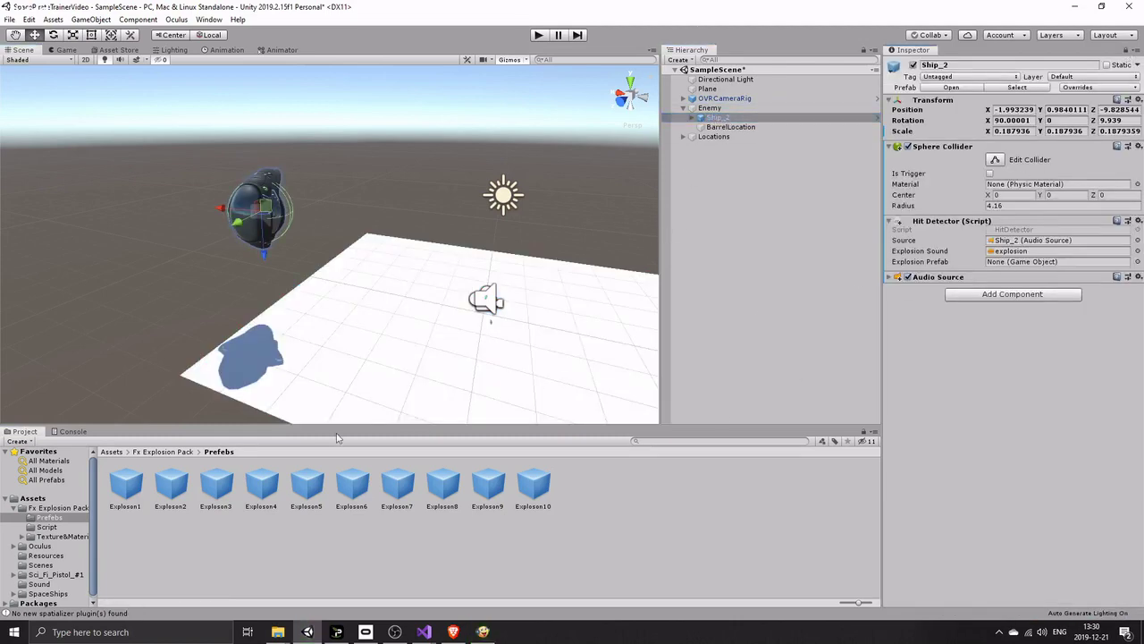
drag(224, 492, 1011, 264)
key(ctrl+s)
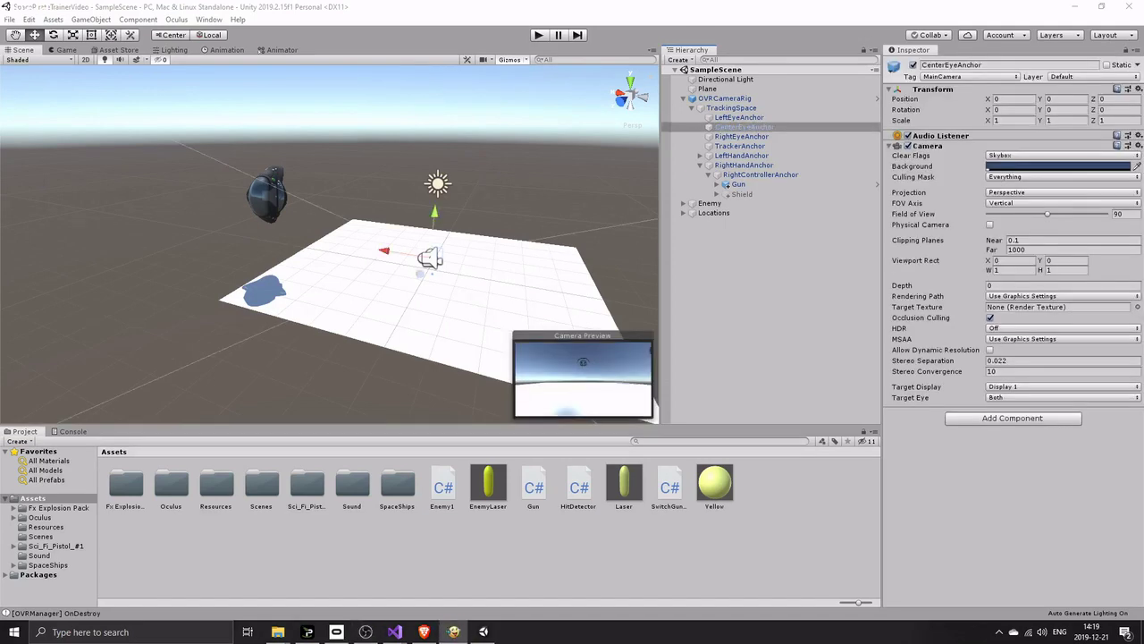
Create a new script named Player and add it to CenterEyeAnchor
click(731, 128)
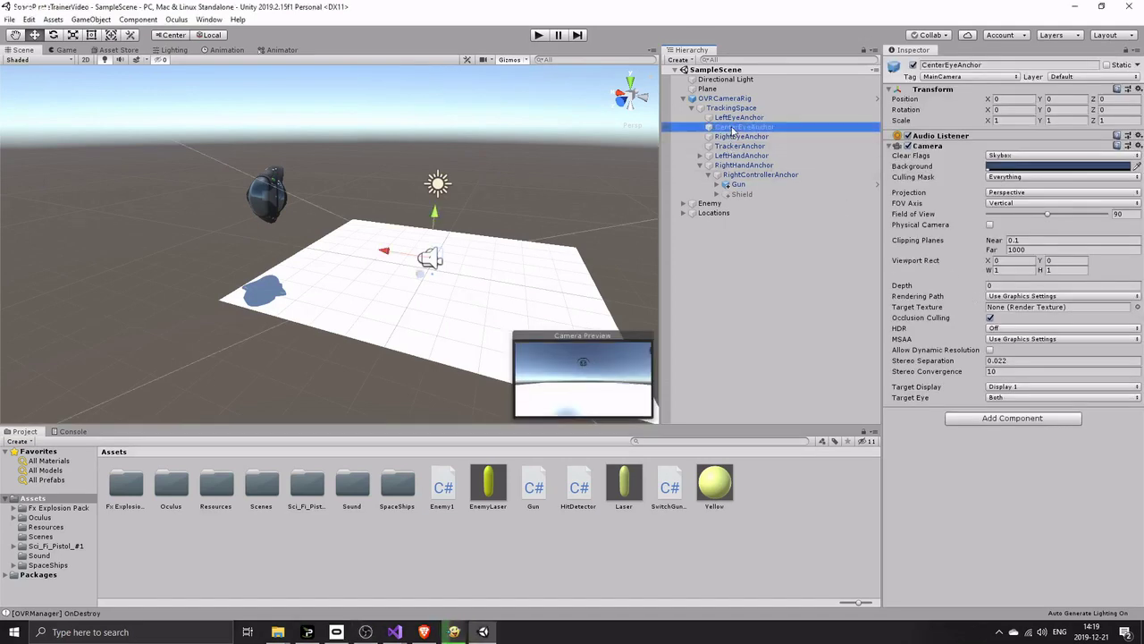
click(992, 420)
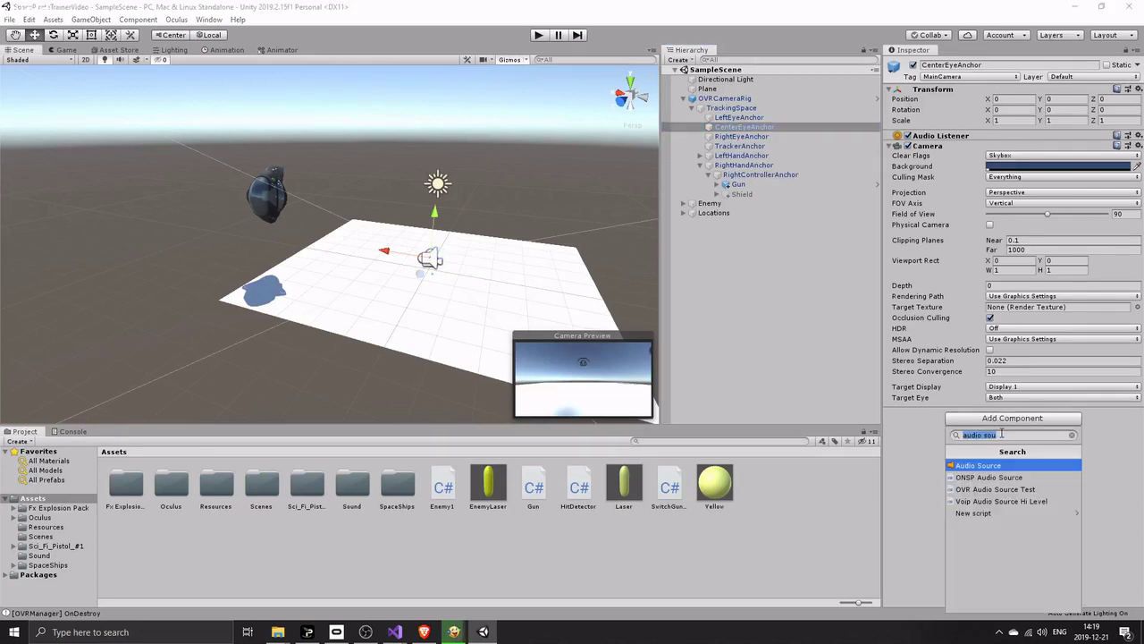
text(Player)
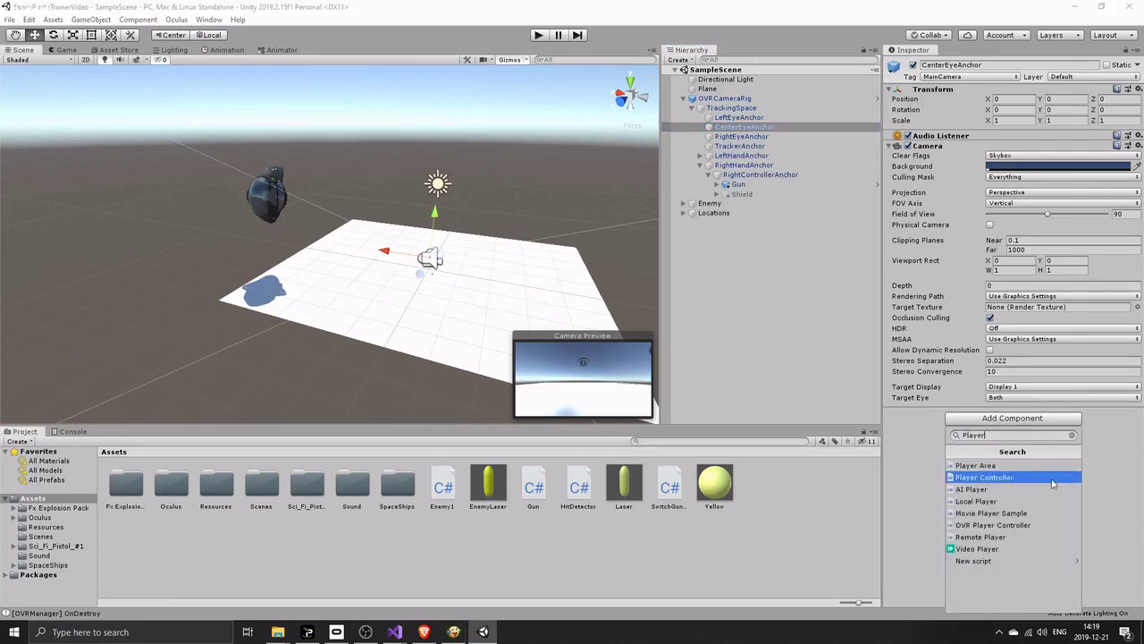
click(980, 562)
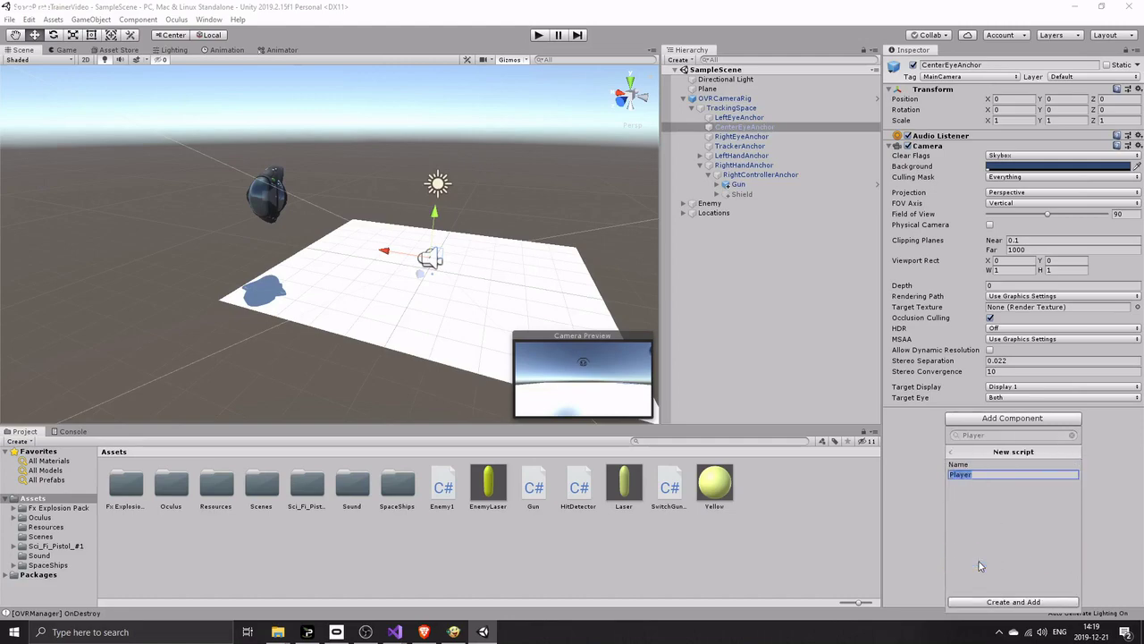
click(1008, 601)
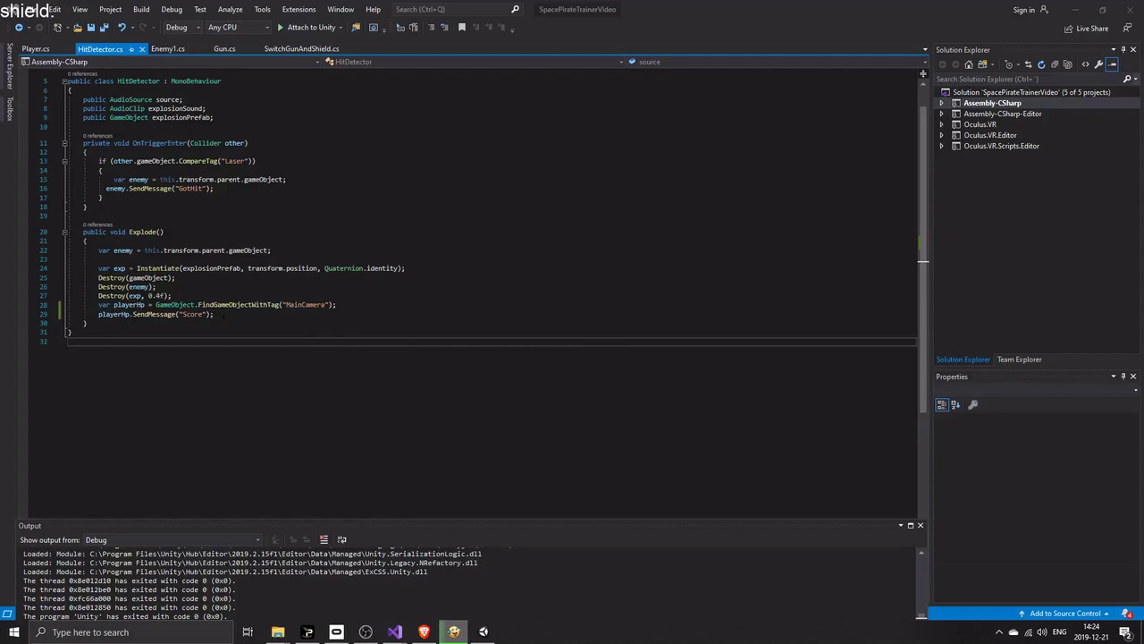
Examine the lines in HitDetector's Explode method that find the MainCamera object and send it the Score message
drag(215, 314, 71, 305)
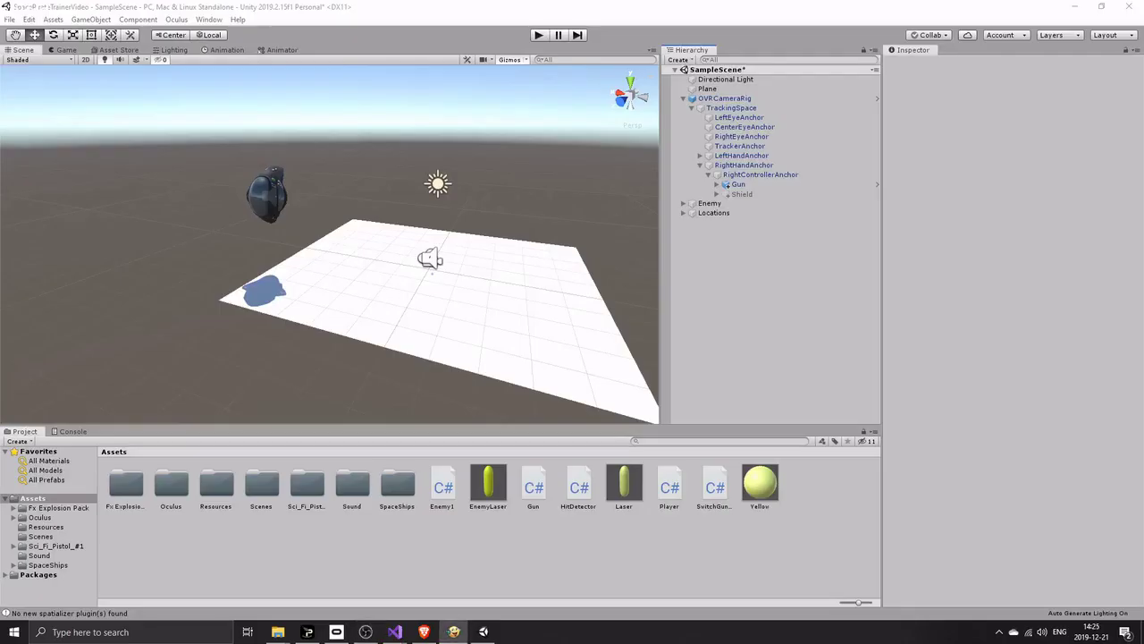
Create a 3D TextMeshPro text object in the scene and import the TMP Essentials
right_click(731, 249)
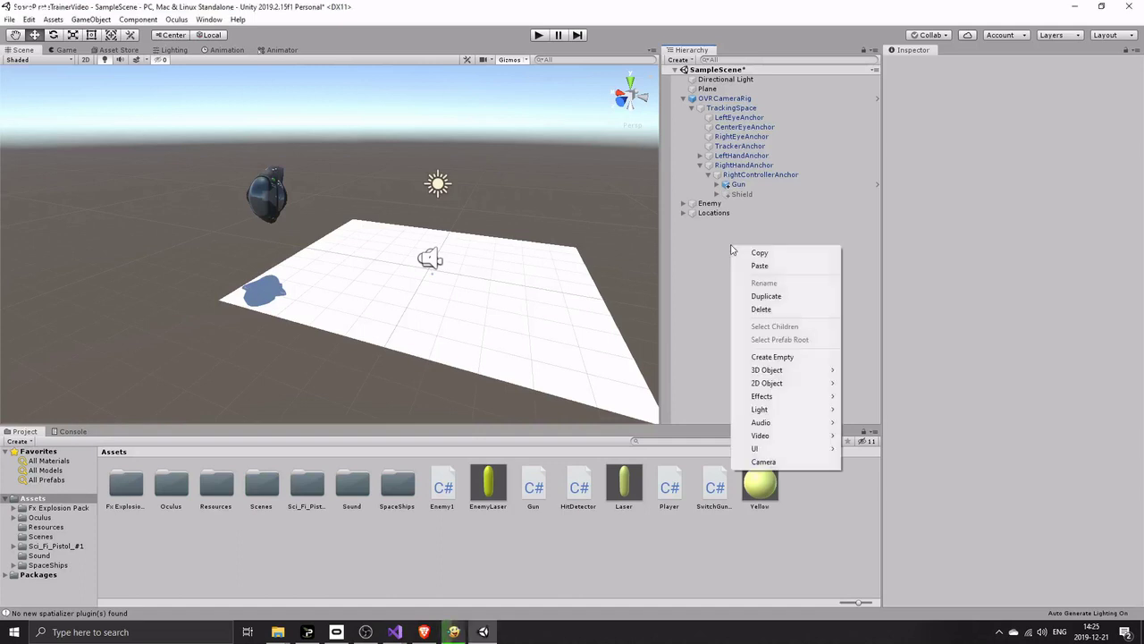
mouse_move(784, 371)
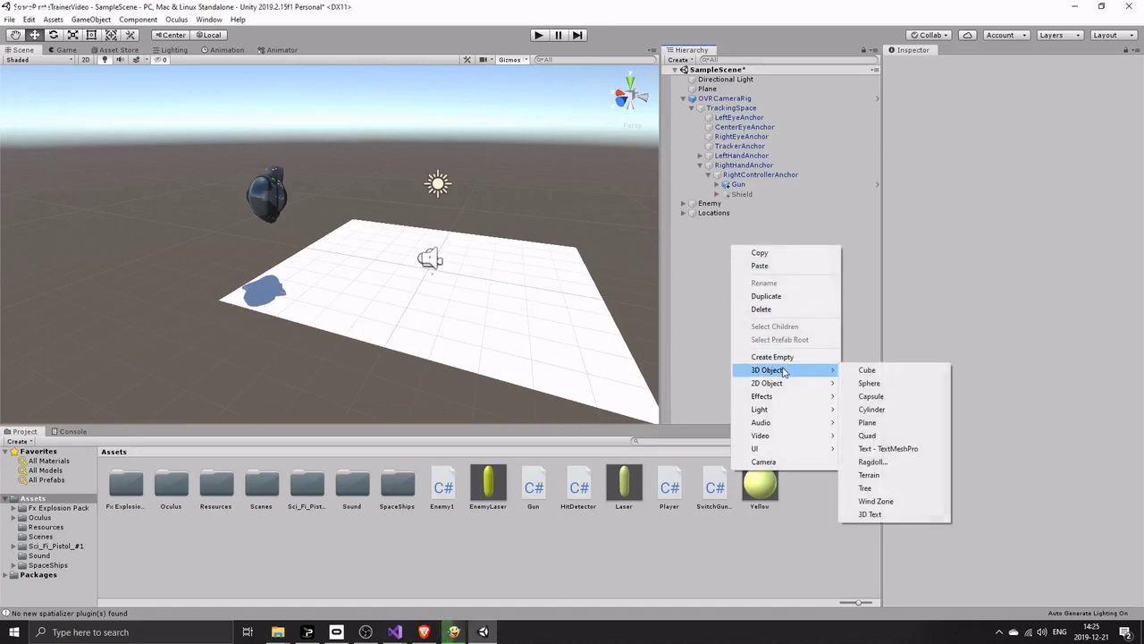
click(902, 451)
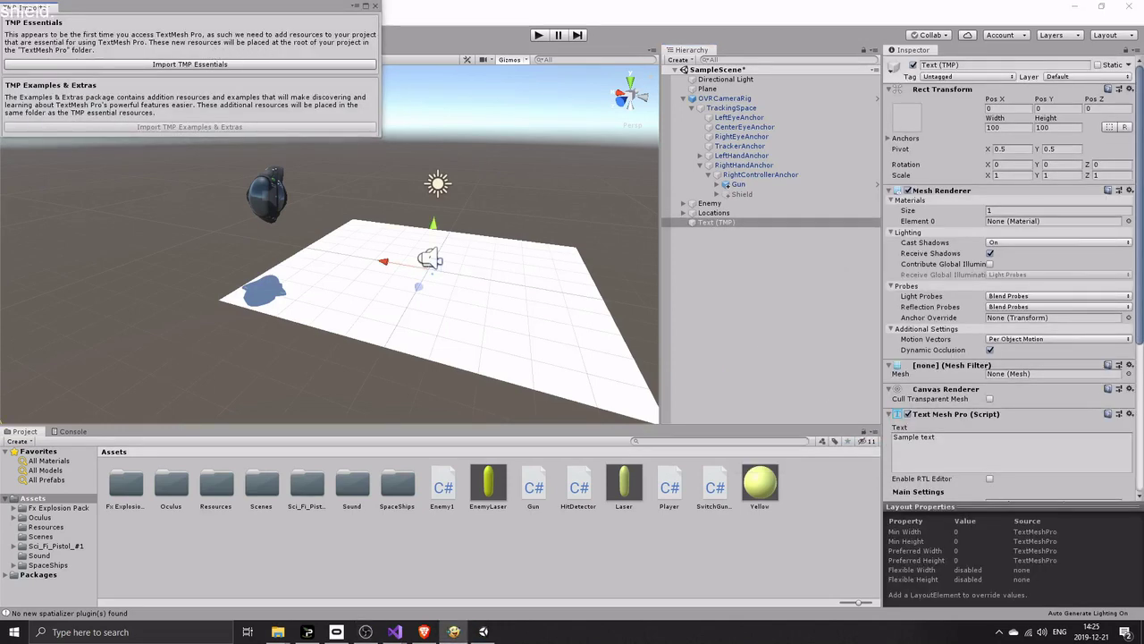
click(175, 65)
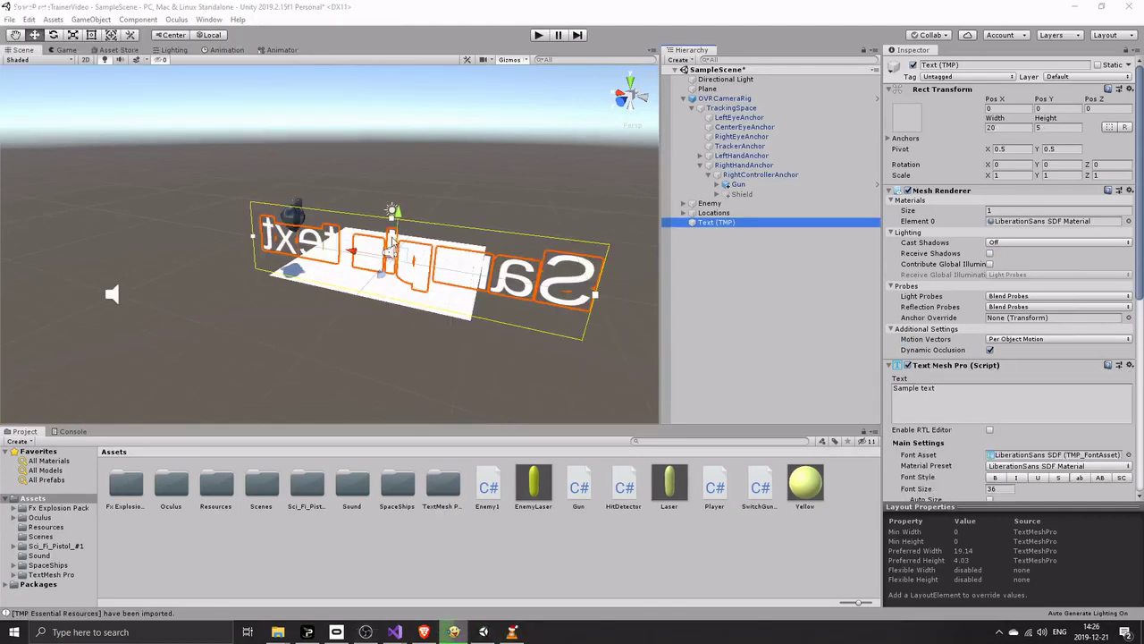
Set the scale of the Text (TMP) object to 0.1 on X, Y and Z
click(720, 226)
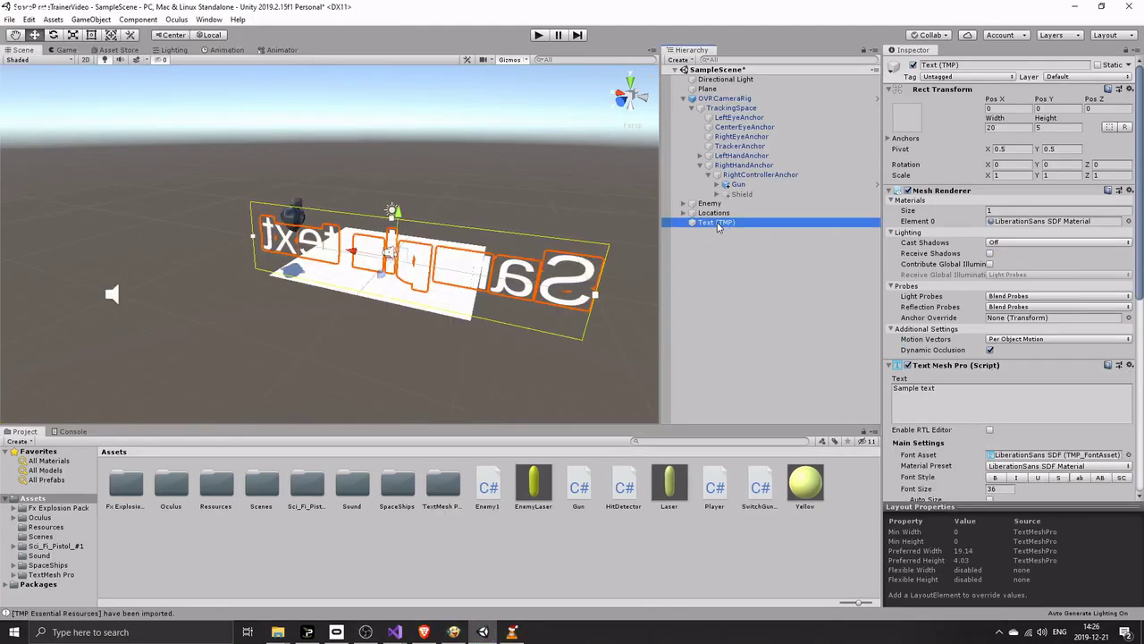
click(1006, 176)
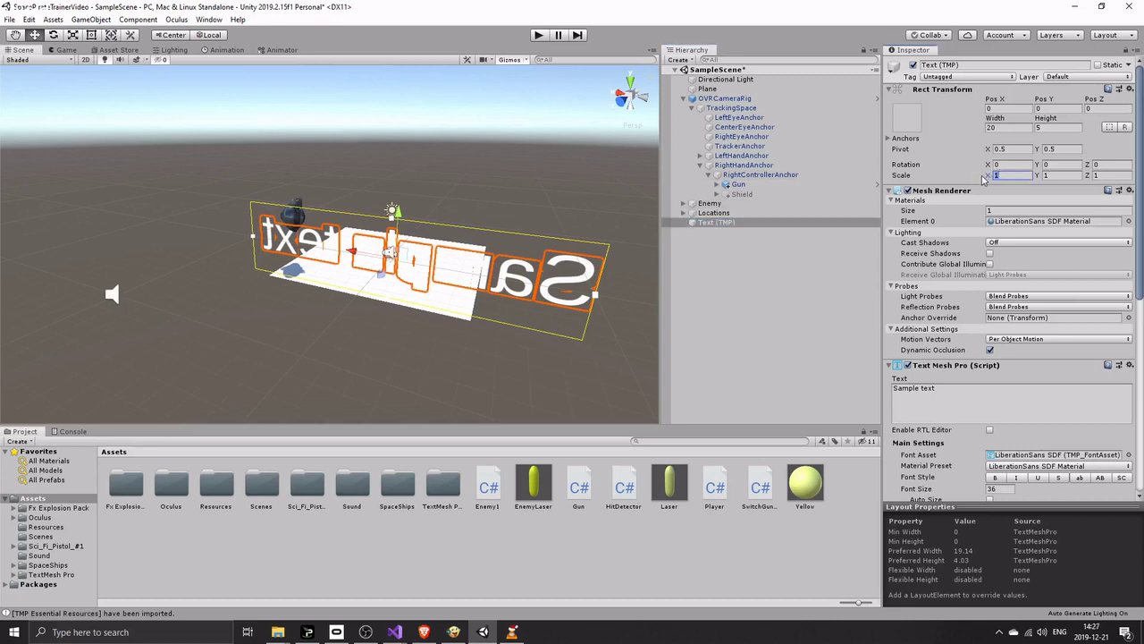
text(0.1)
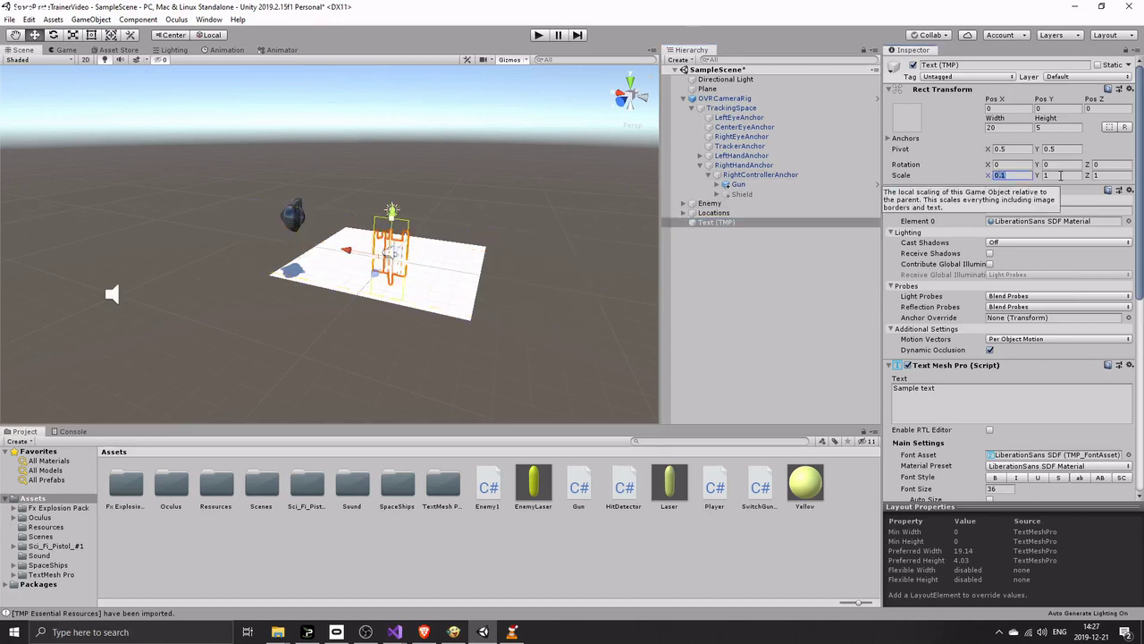
click(1062, 176)
text(0.1)
click(1099, 176)
text(0.1)
Move the text object away from the camera rig and slightly upward, to about Y 0.53 and Z 2.95
scroll(563, 280, up, 4)
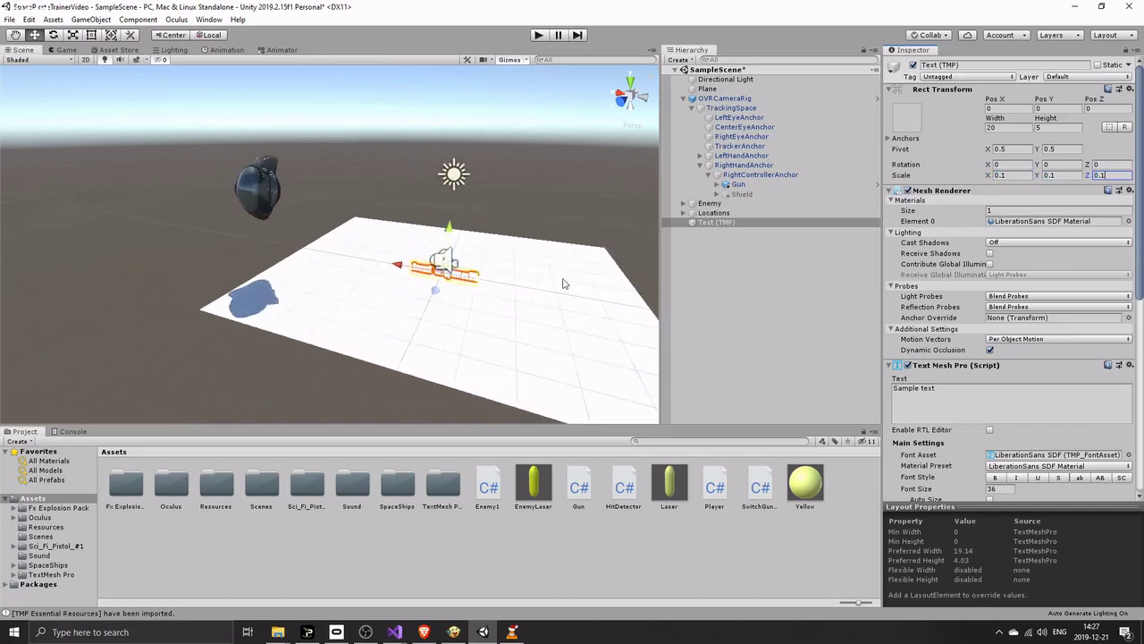
scroll(618, 311, up, 4)
middle_drag(621, 309, 386, 280)
scroll(362, 281, up, 4)
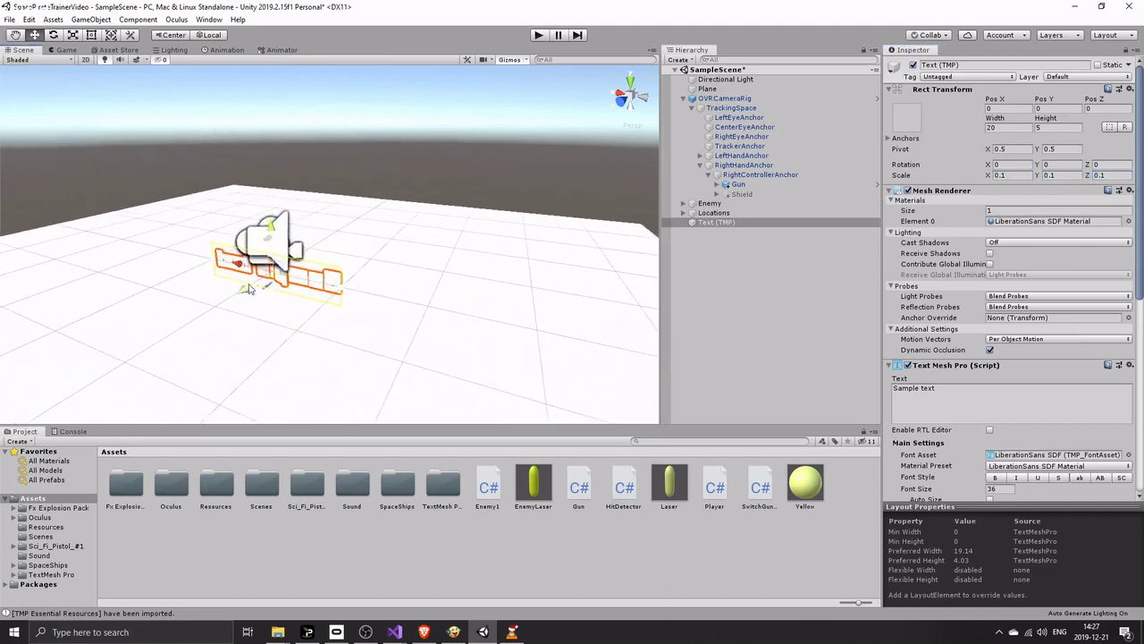
drag(251, 288, 179, 332)
click(730, 100)
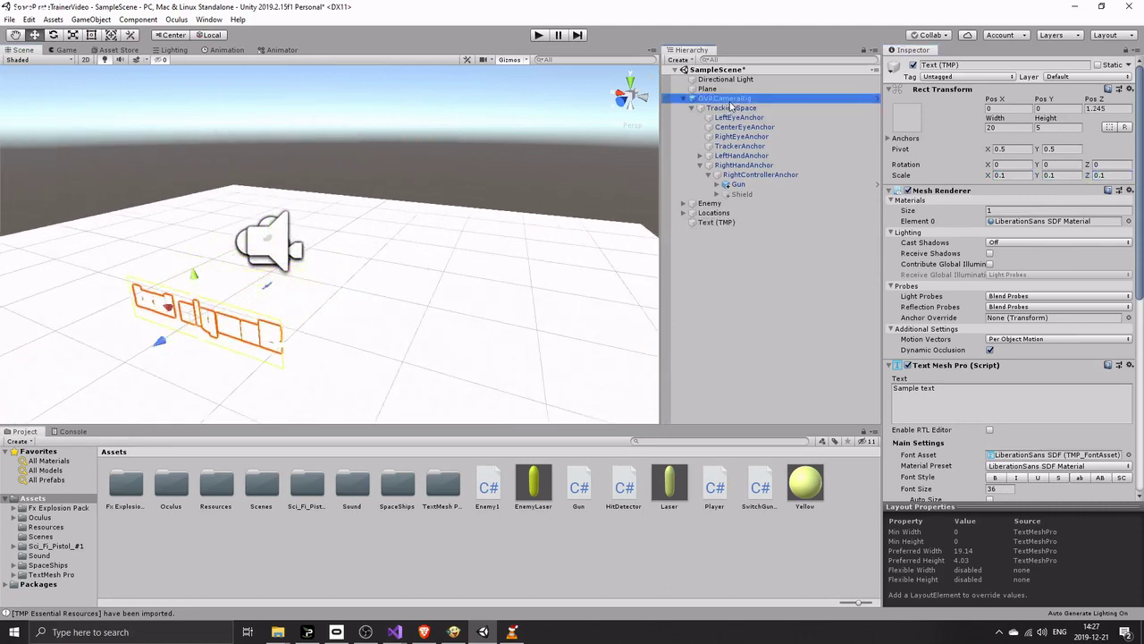
click(721, 223)
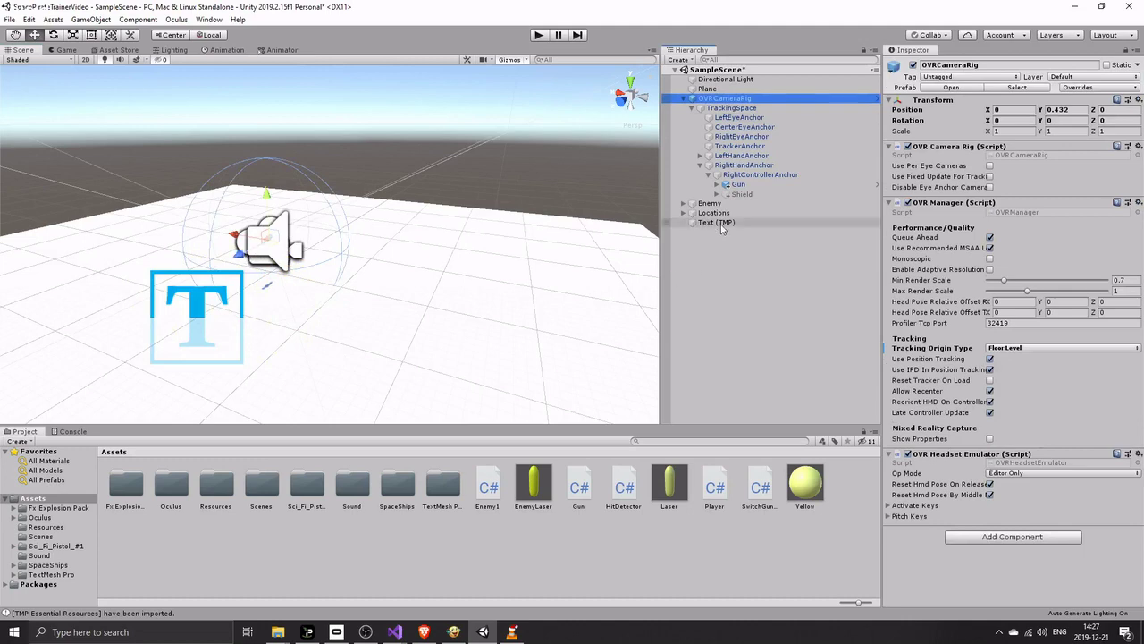
middle_drag(343, 291, 388, 263)
scroll(269, 287, down, 3)
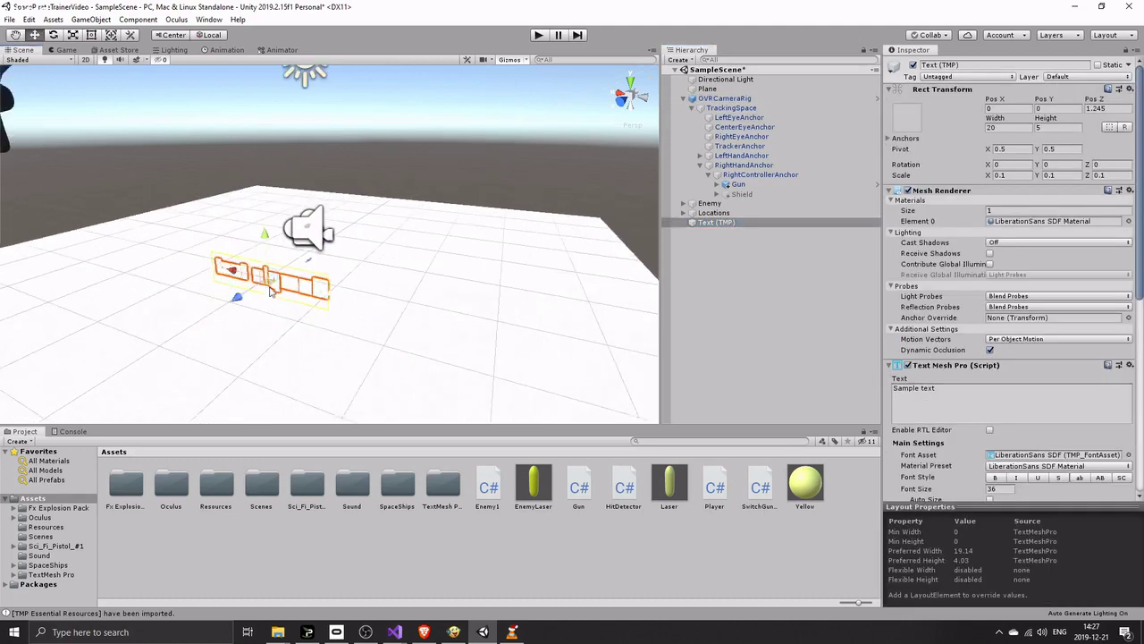
drag(235, 300, 139, 357)
middle_drag(283, 325, 314, 265)
drag(206, 228, 179, 188)
middle_drag(343, 220, 338, 273)
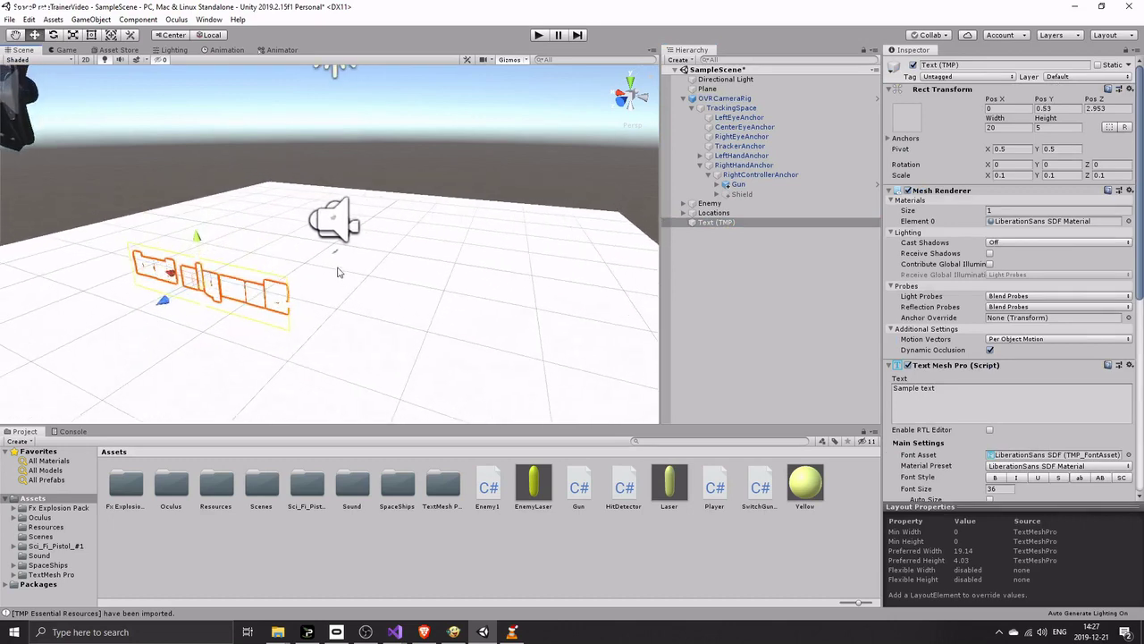
Tilt the text object about 19 degrees around its X axis with the Rotate tool
click(71, 38)
click(54, 35)
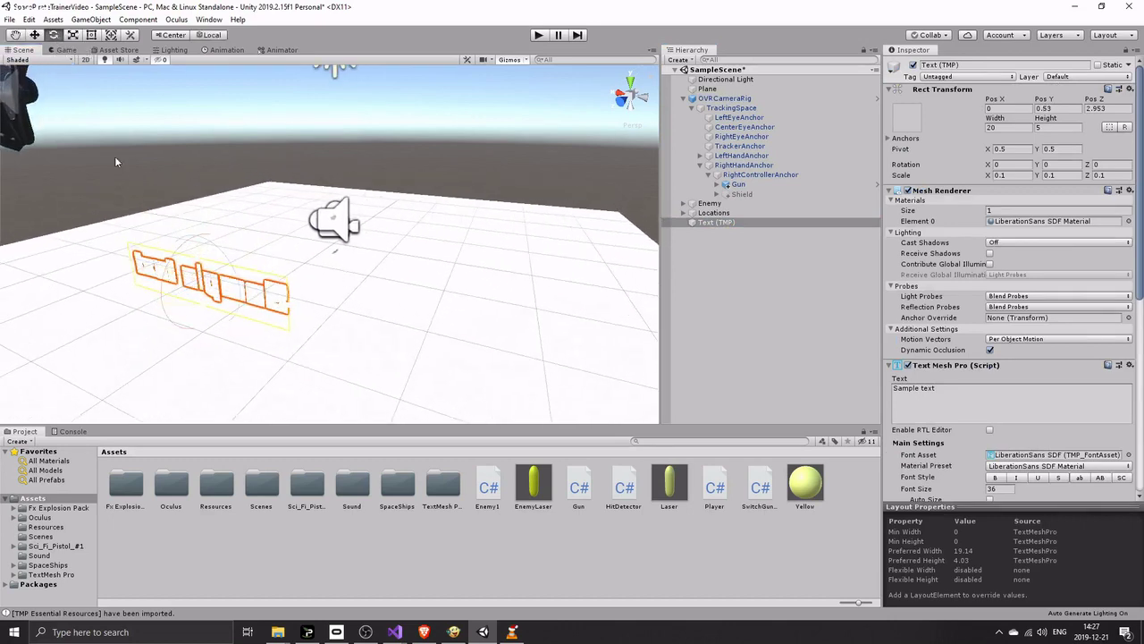
drag(181, 268, 168, 295)
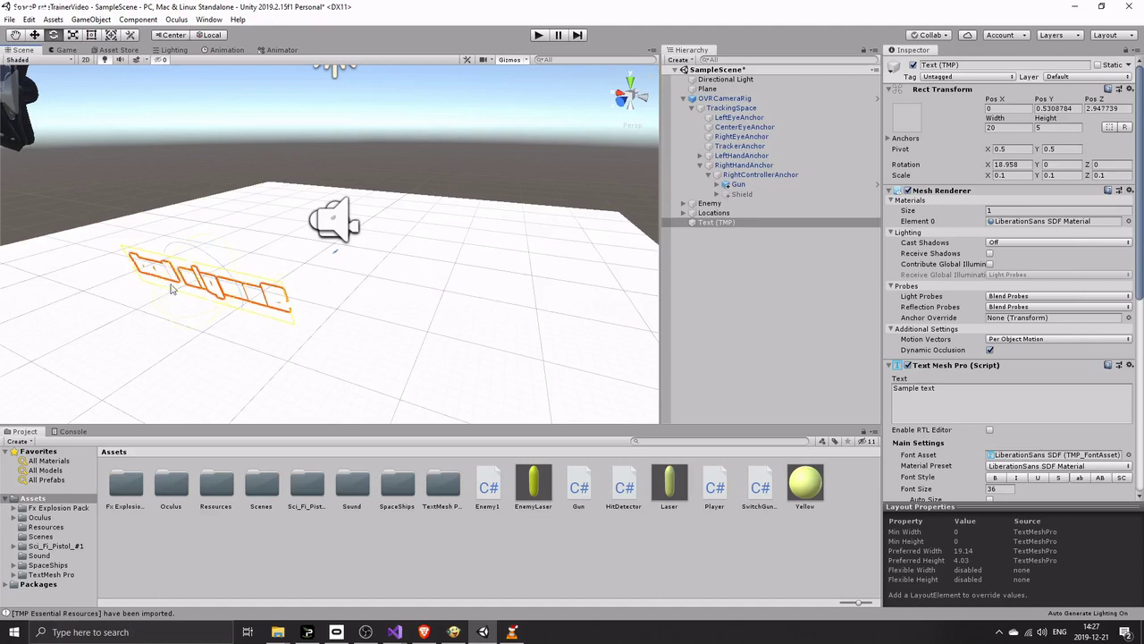
Clear the sample text from the TextMeshPro object and save the scene
click(977, 394)
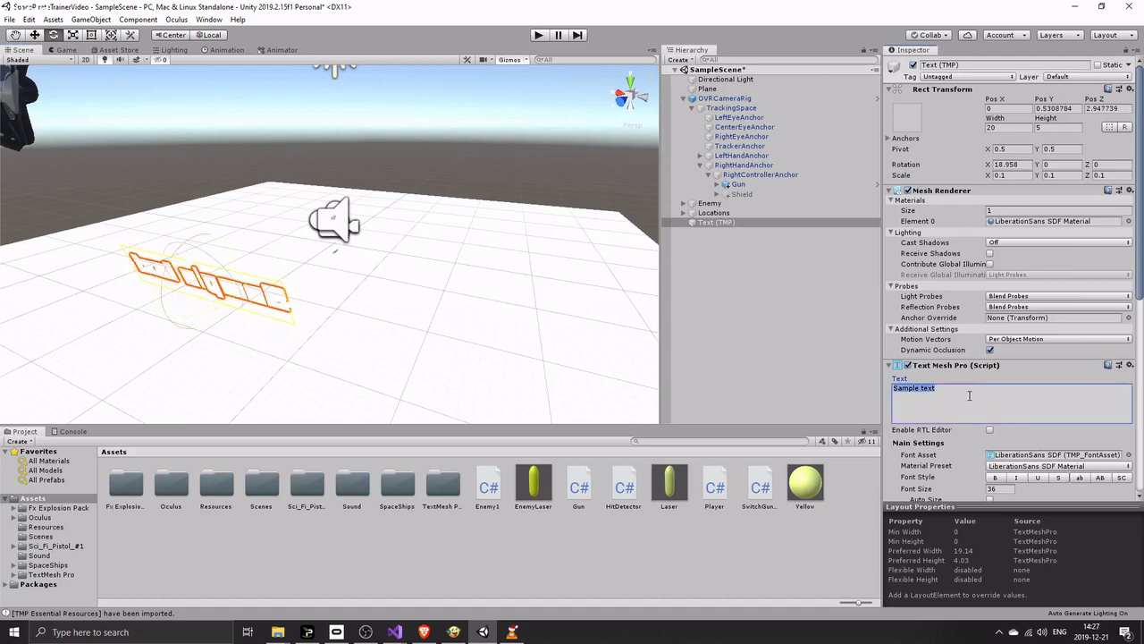
key(BackSpace)
key(ctrl+s)
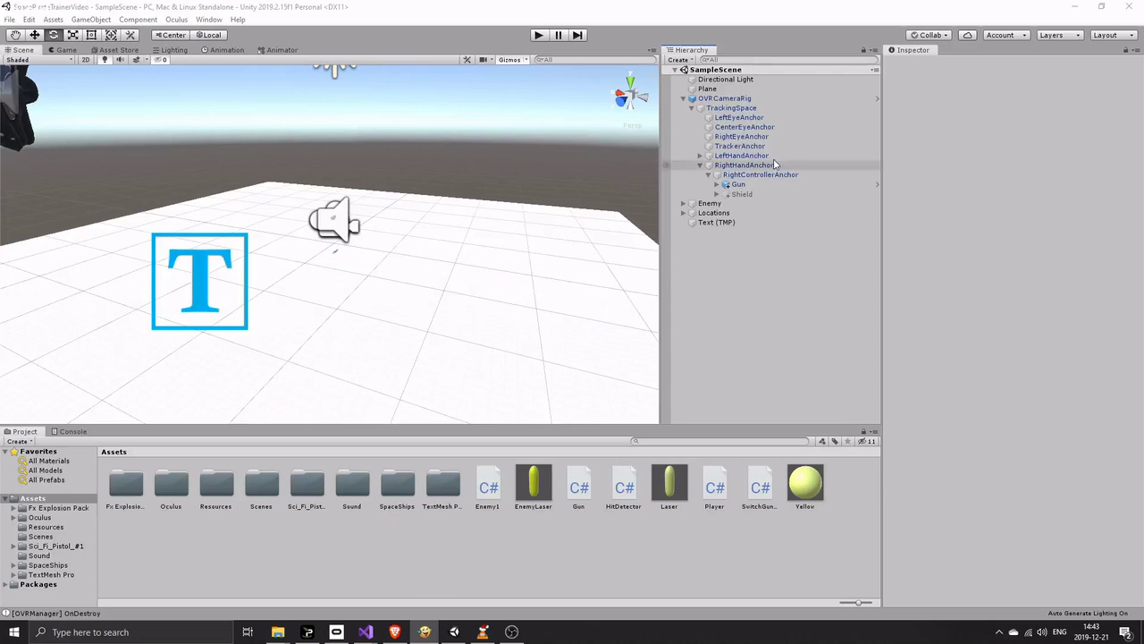
Rename the Text (TMP) object to Score and assign it as the Score Text of CenterEyeAnchor's Player script
click(706, 222)
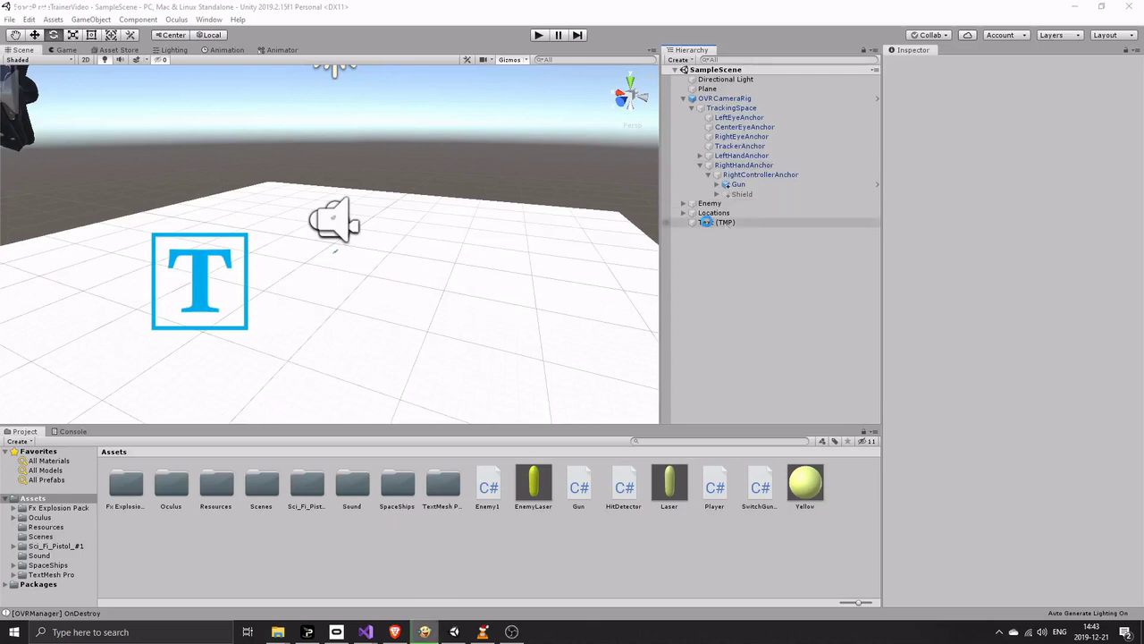
right_click(711, 224)
click(749, 261)
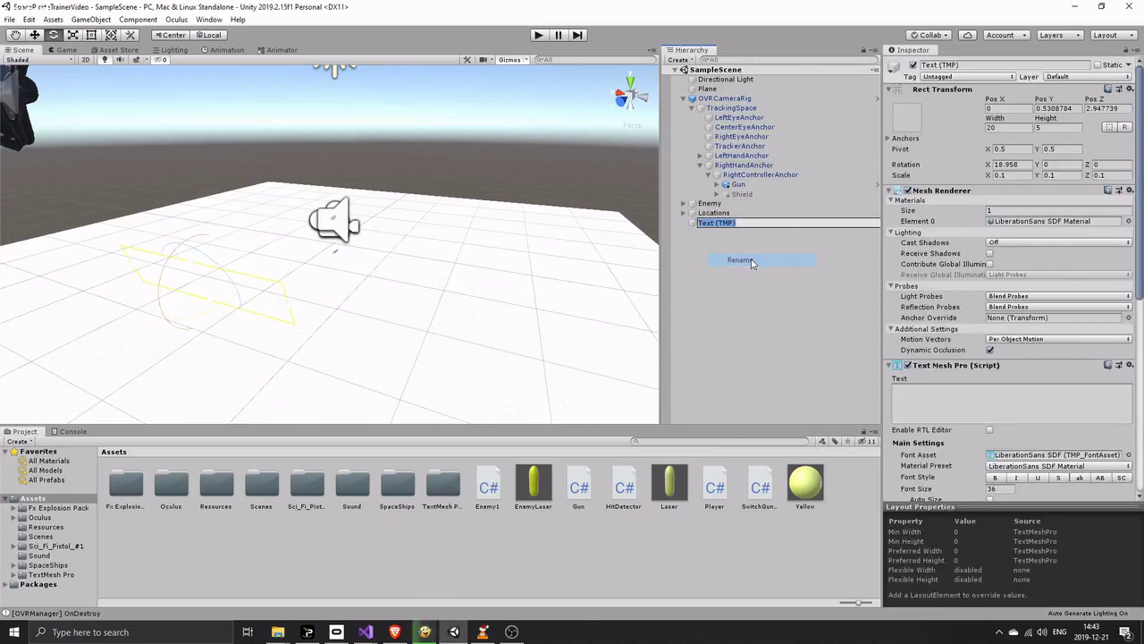
text(Score)
click(751, 258)
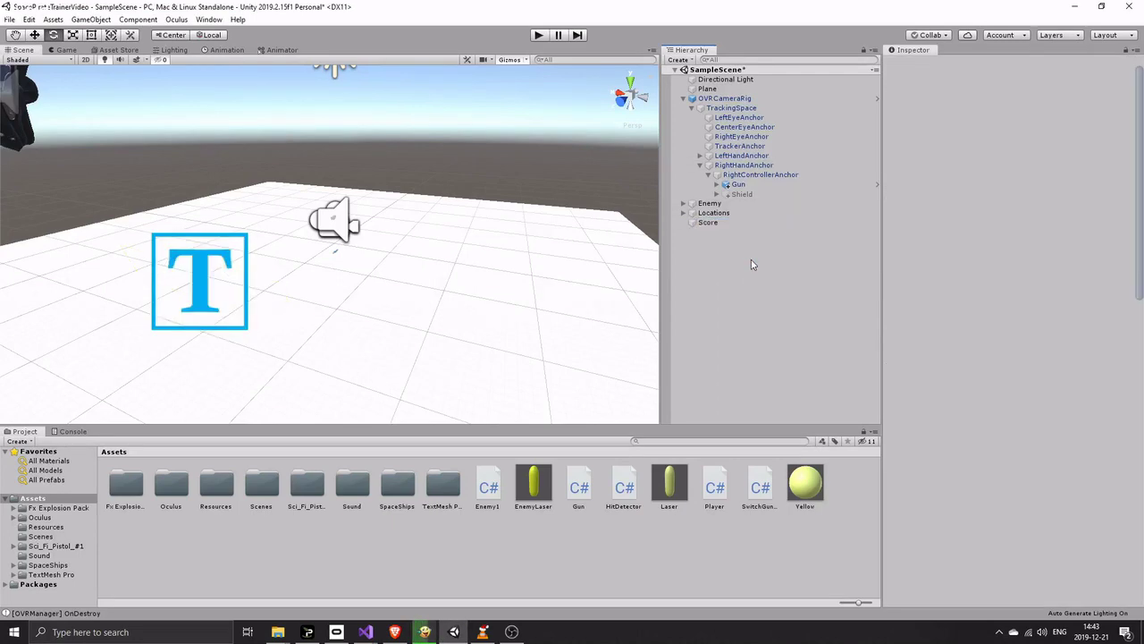
click(731, 127)
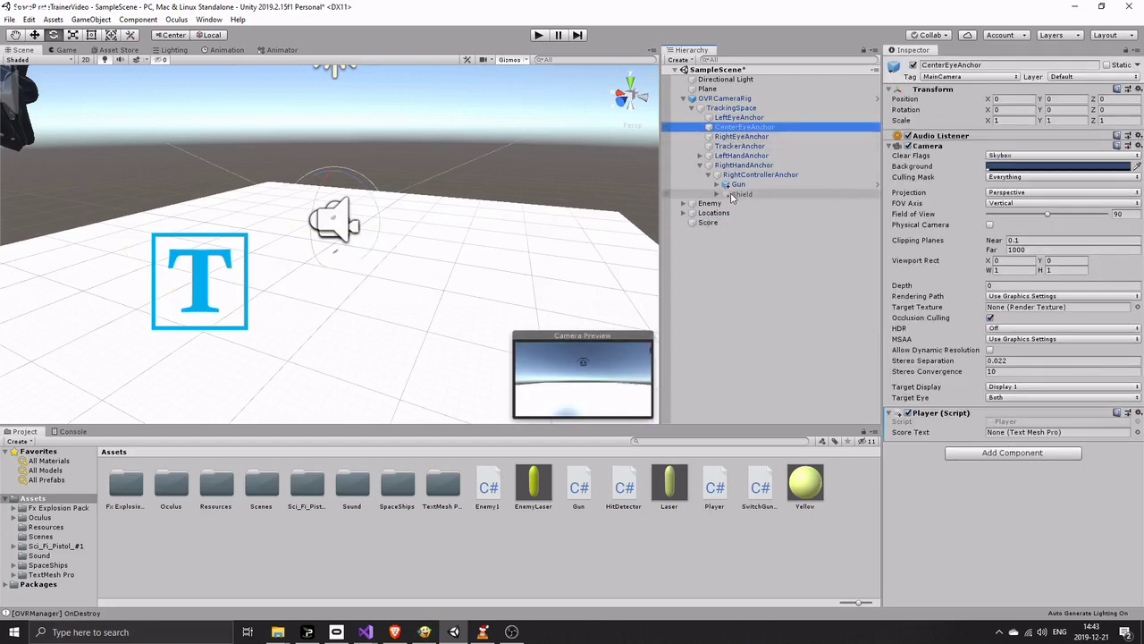
drag(709, 224, 1018, 435)
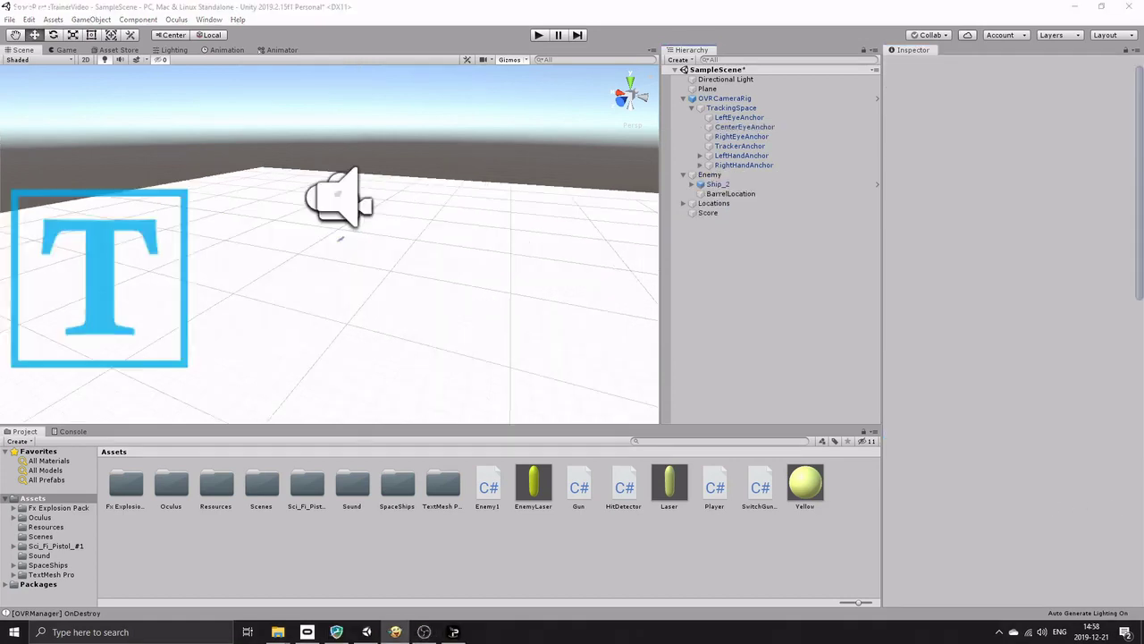
Adjust the vertex color of the Score text in its TextMeshPro main settings
click(708, 213)
scroll(983, 264, down, 6)
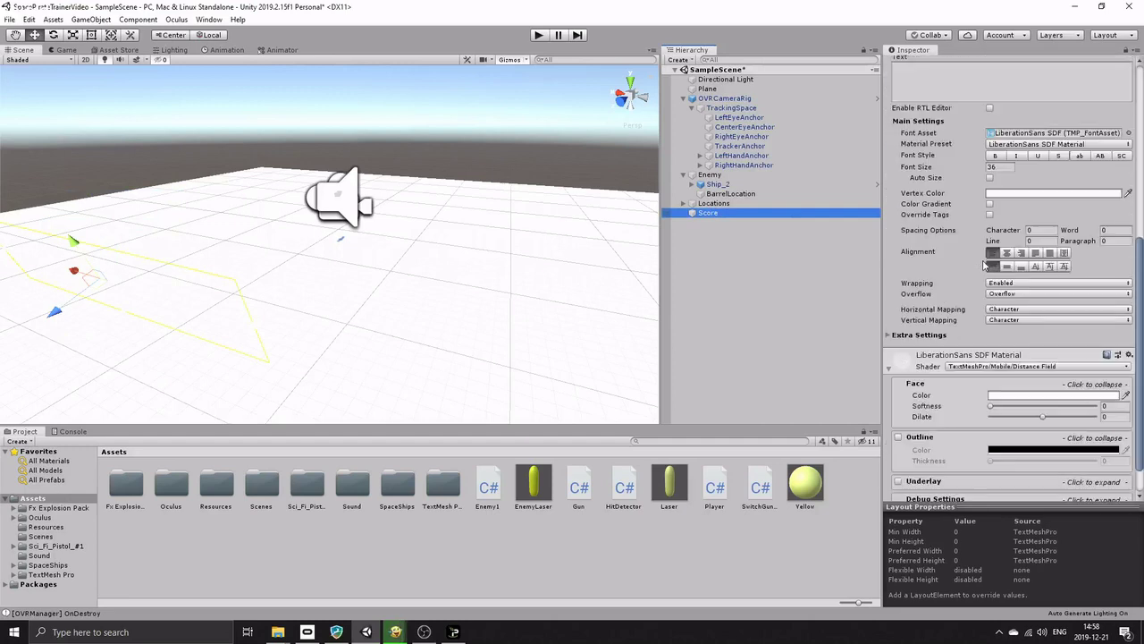
click(1024, 202)
drag(80, 92, 43, 144)
click(136, 10)
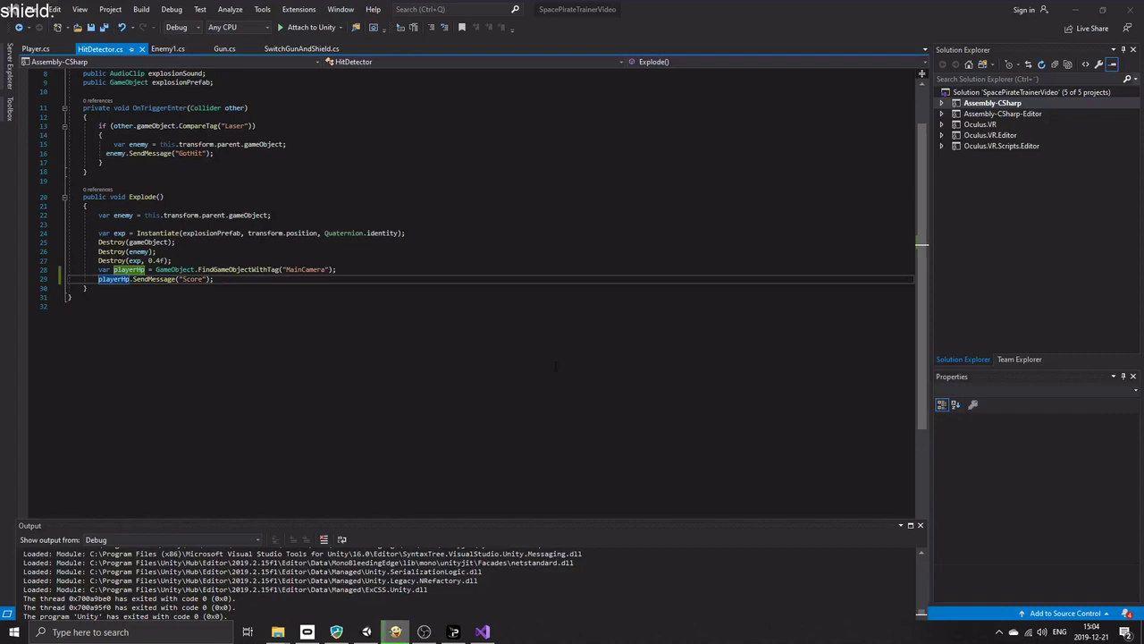
In HitDetector's Explode method, use FindGameObjectsWithTag for MainCamera and send the Score message to playerHp[1]
click(237, 270)
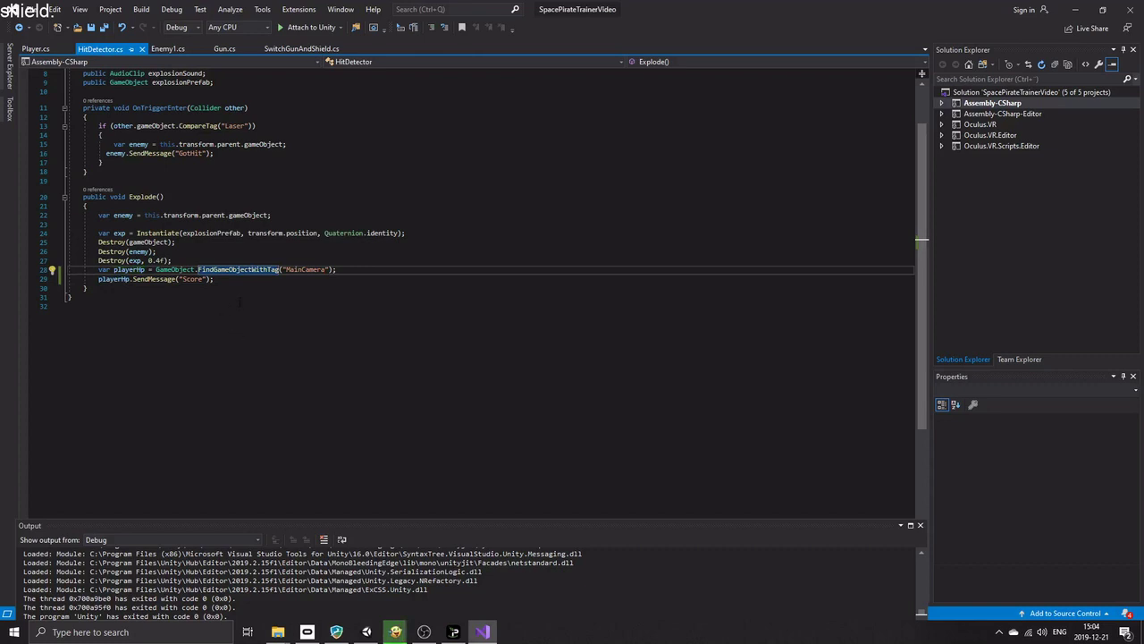
text(s)
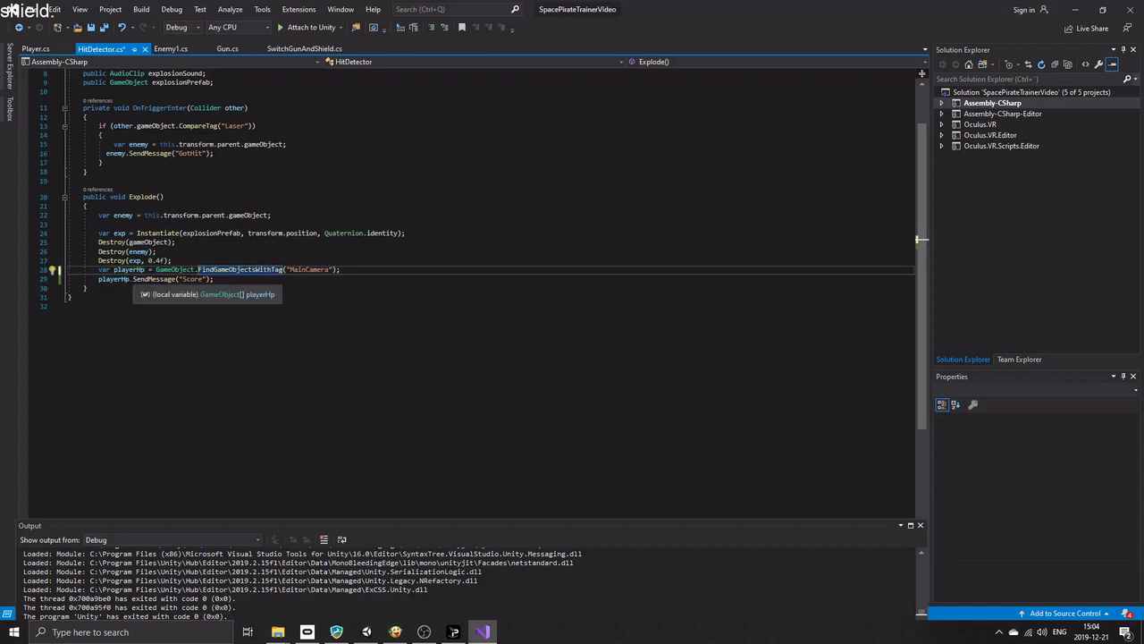
click(130, 279)
text([)
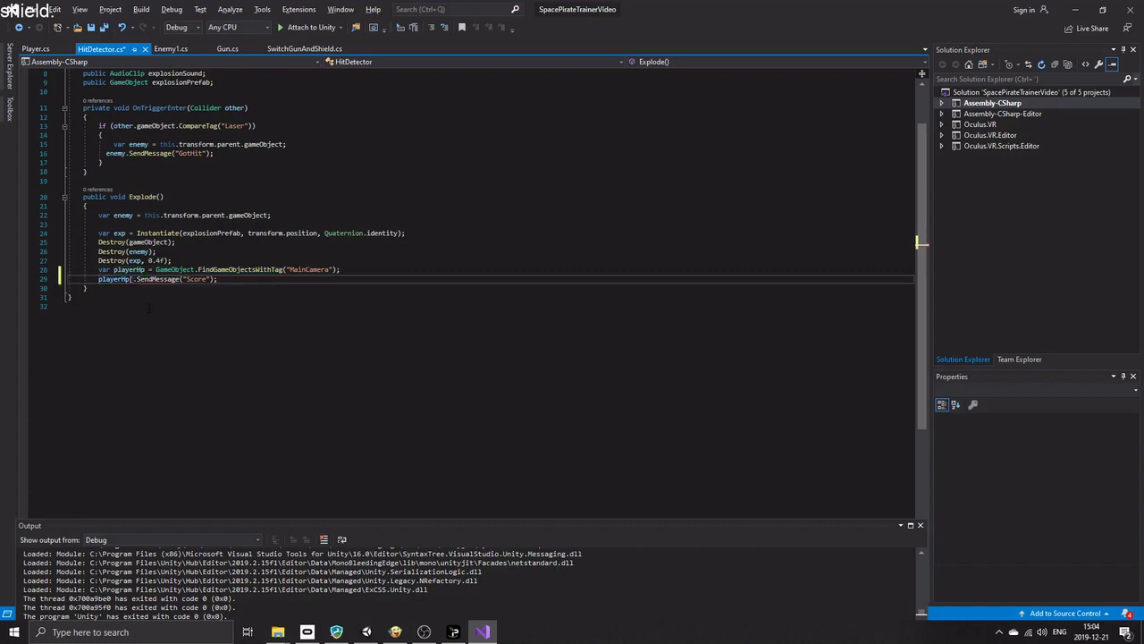
text(]1)
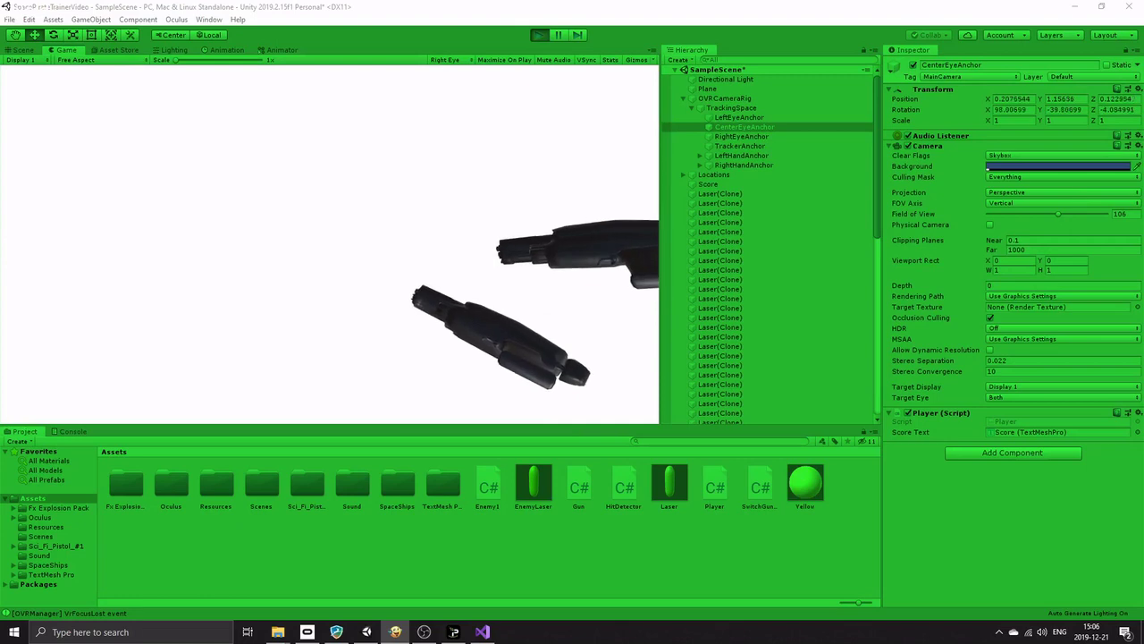
Stop the play test and review the livesText, hp and OnTriggerEnter code in Player.cs
click(539, 36)
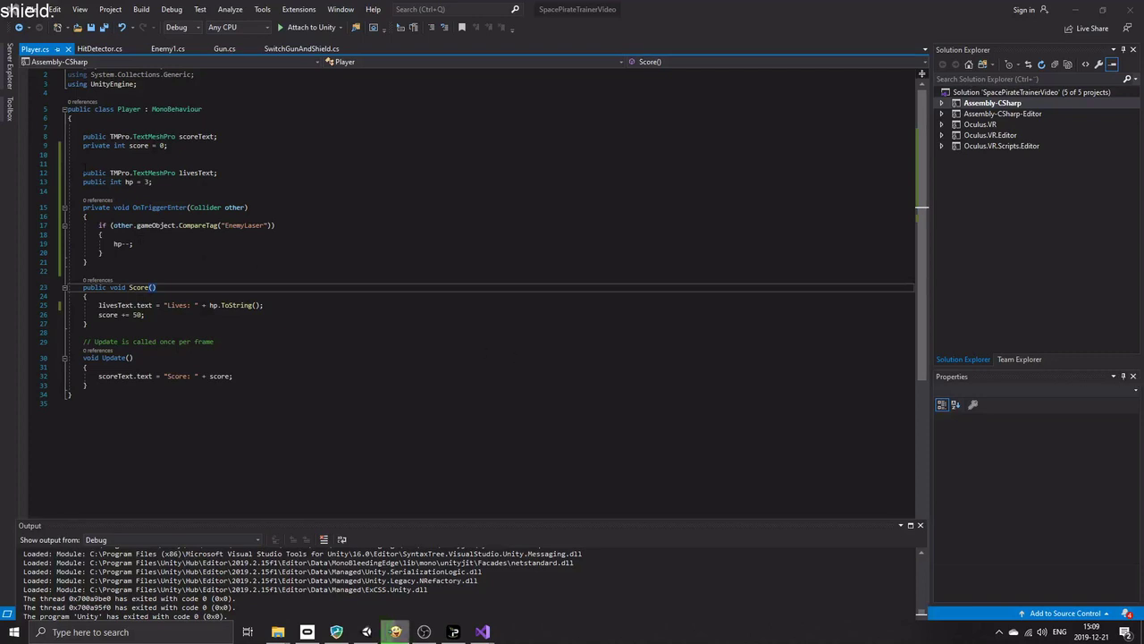
drag(68, 164, 211, 261)
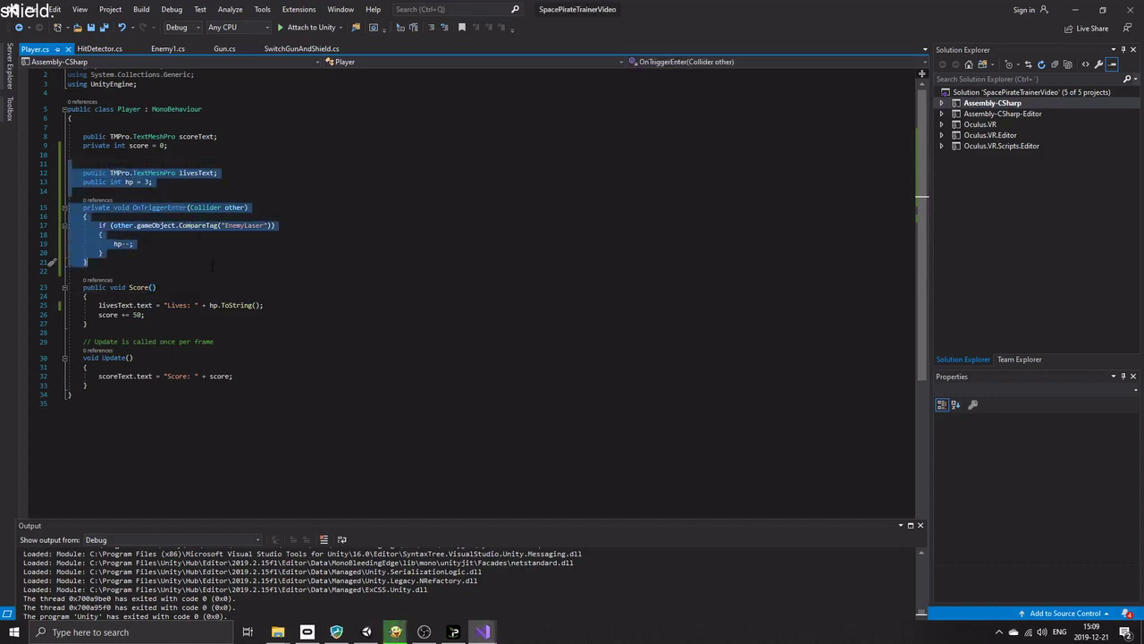
click(395, 631)
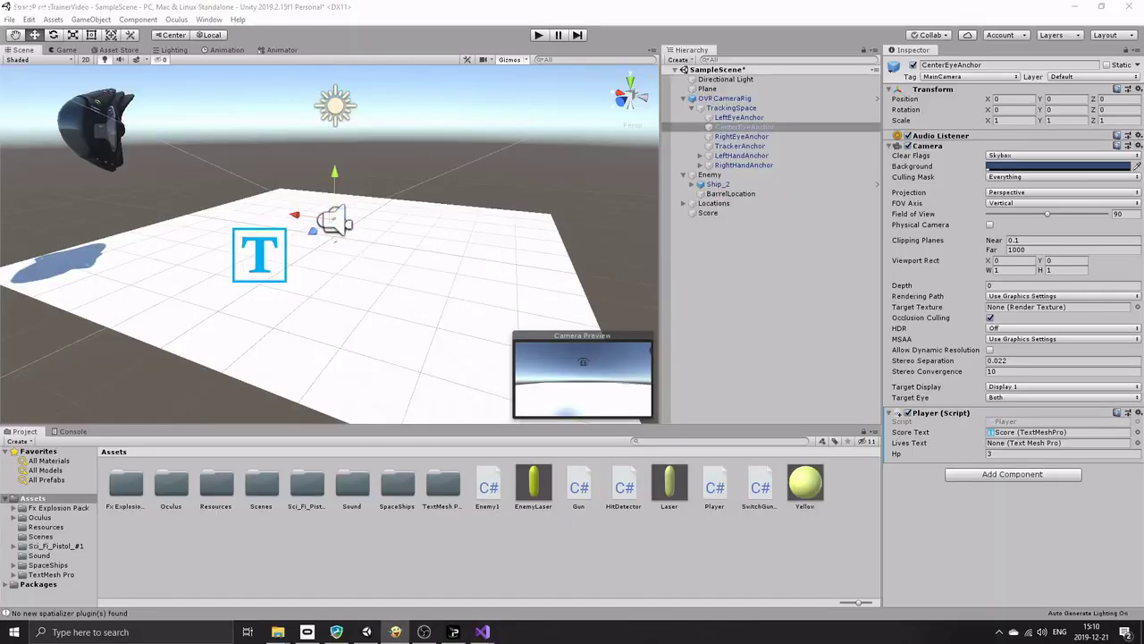
Duplicate the Score text object and rename the copy Hp
click(711, 213)
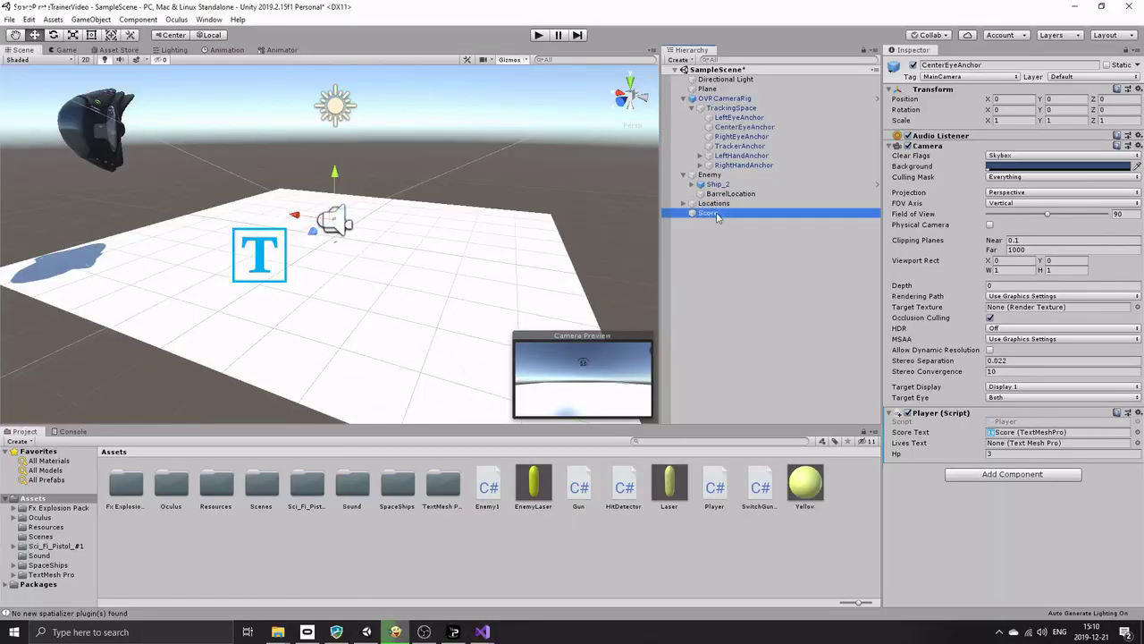
key(ctrl+d)
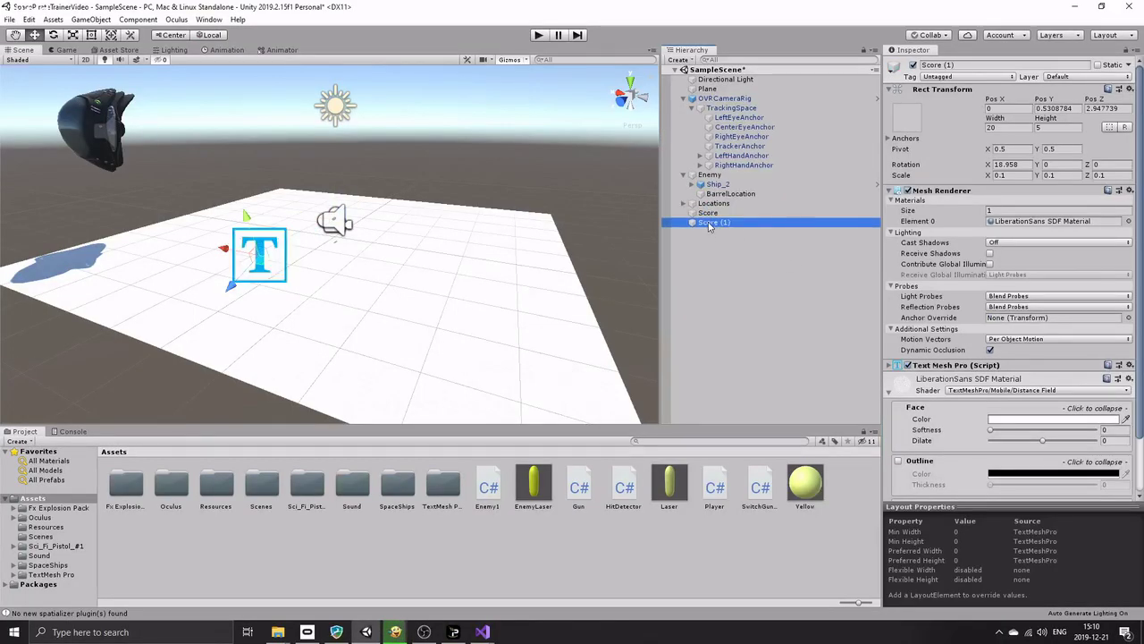
right_click(709, 226)
click(754, 261)
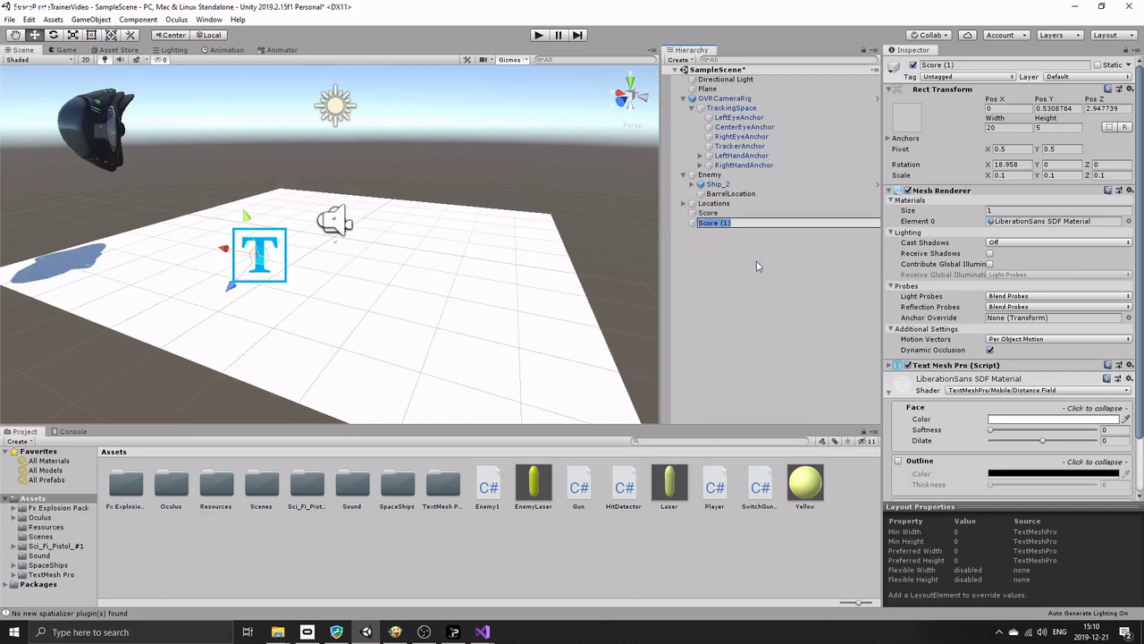
text(Hp)
key(alt+Tab)
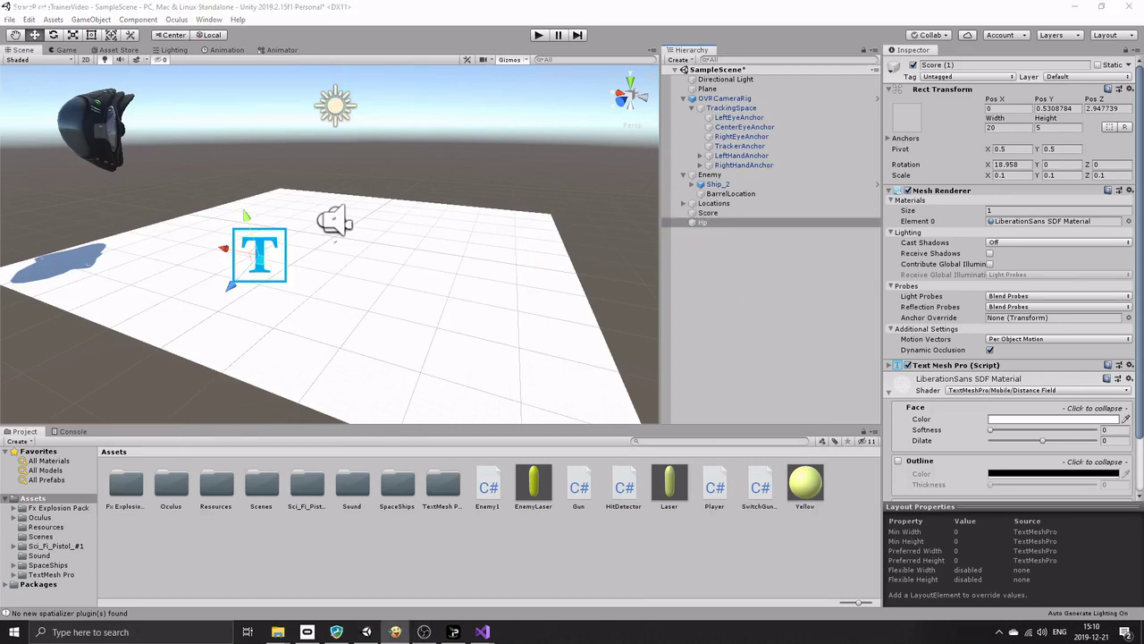
Assign the Hp text as Lives Text of CenterEyeAnchor's Player script and move it above the Score text
click(745, 127)
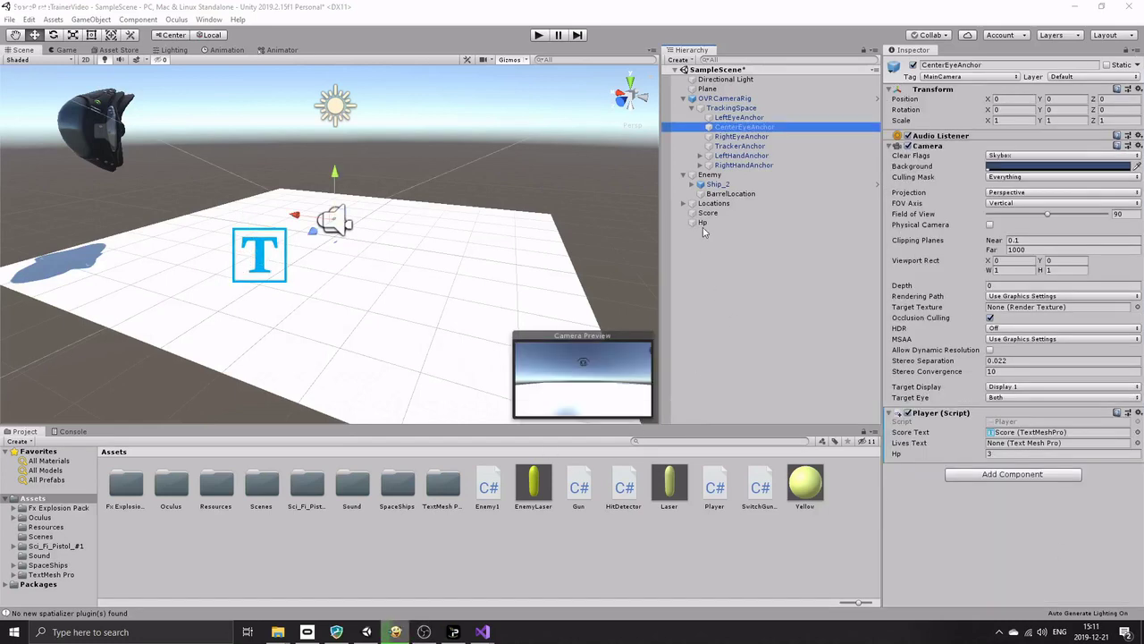
drag(702, 224, 1005, 444)
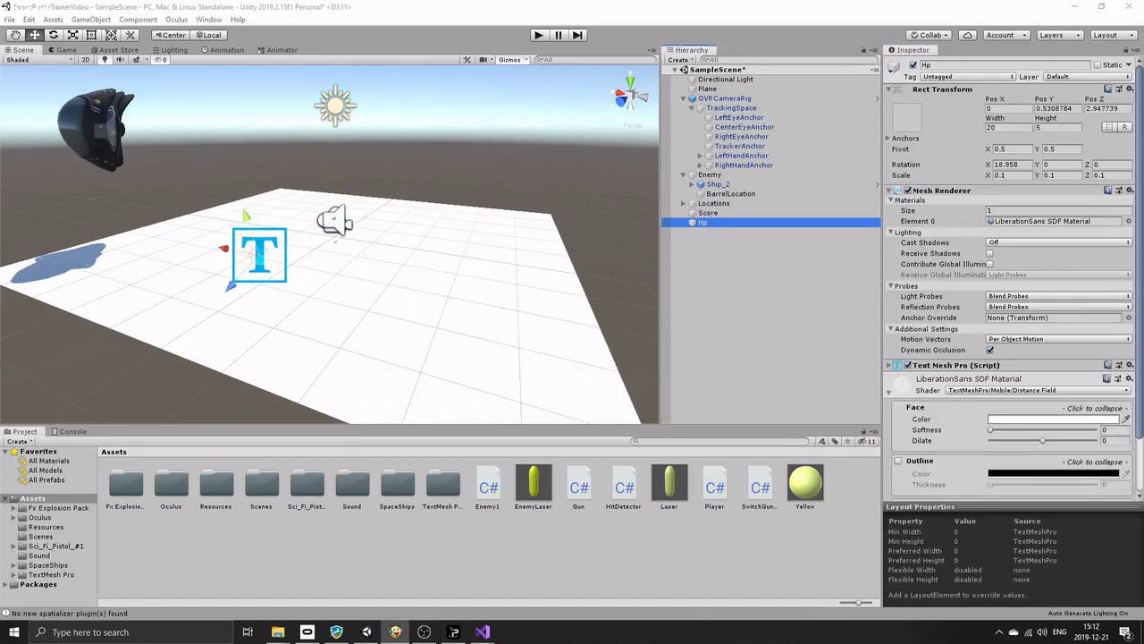
click(702, 223)
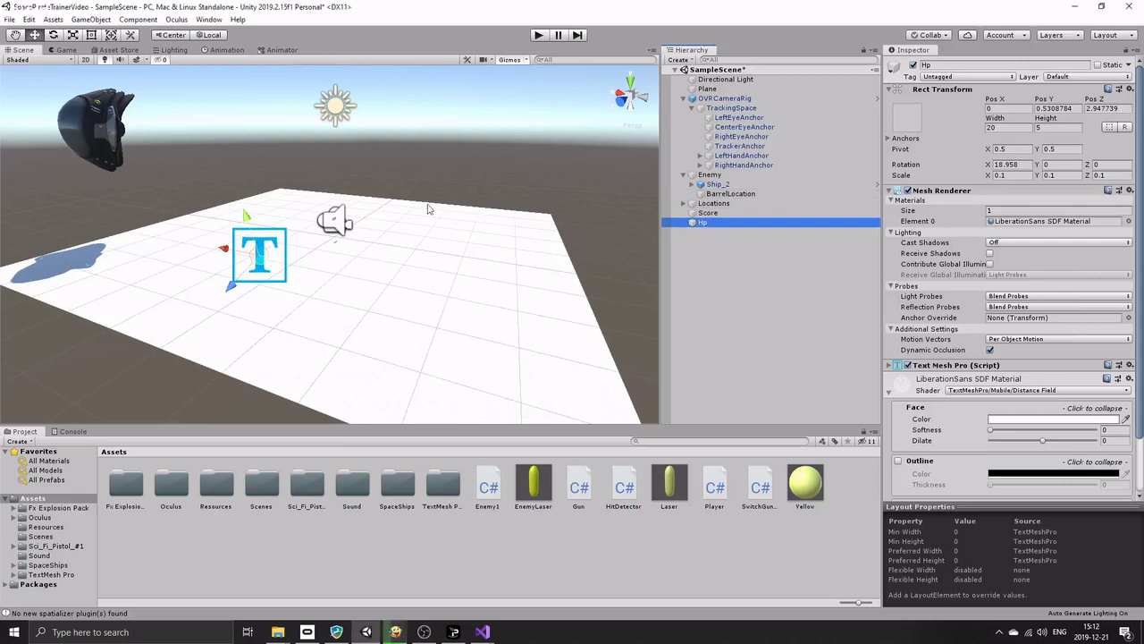
drag(249, 221, 235, 183)
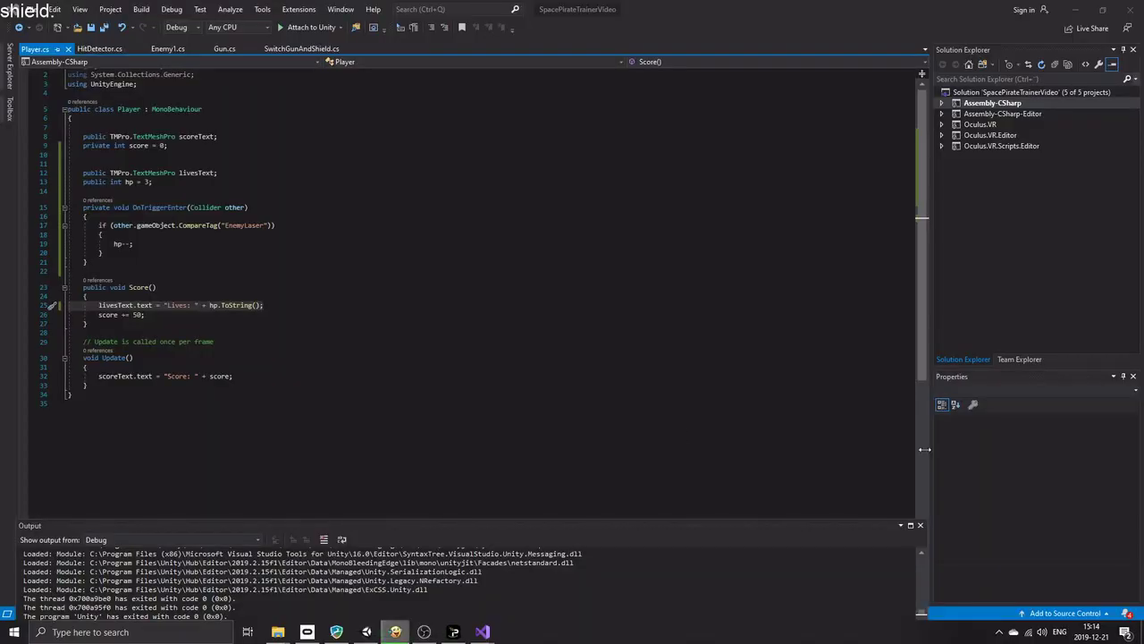
In Player.cs, move the livesText.text line from Score() into Update() below the scoreText line and save
click(368, 377)
drag(278, 305, 95, 305)
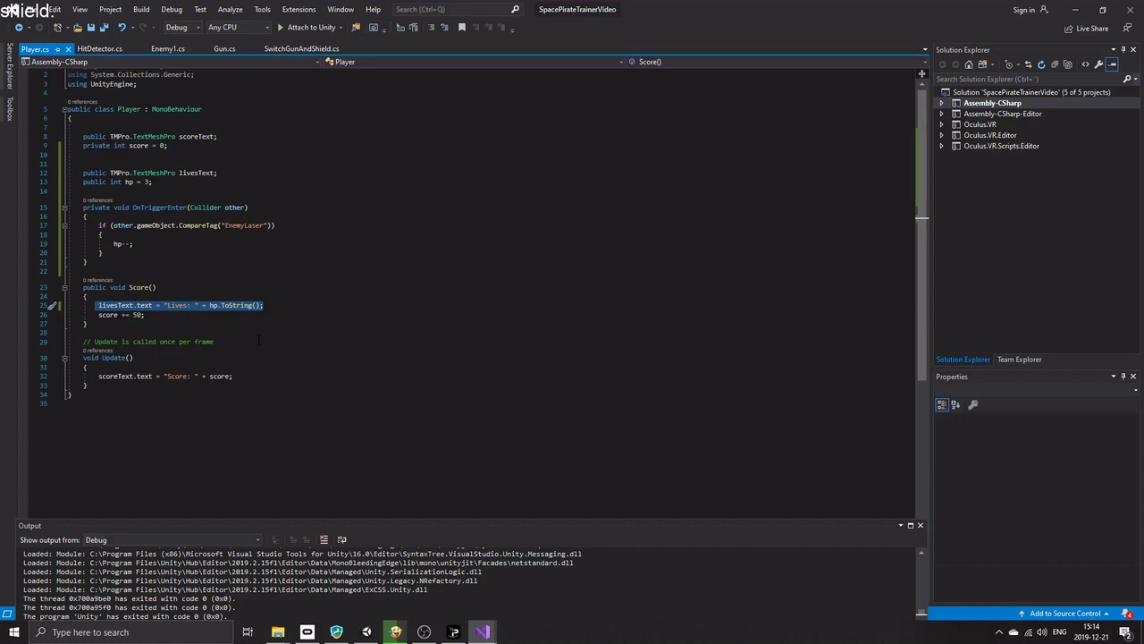
key(ctrl+x)
click(243, 376)
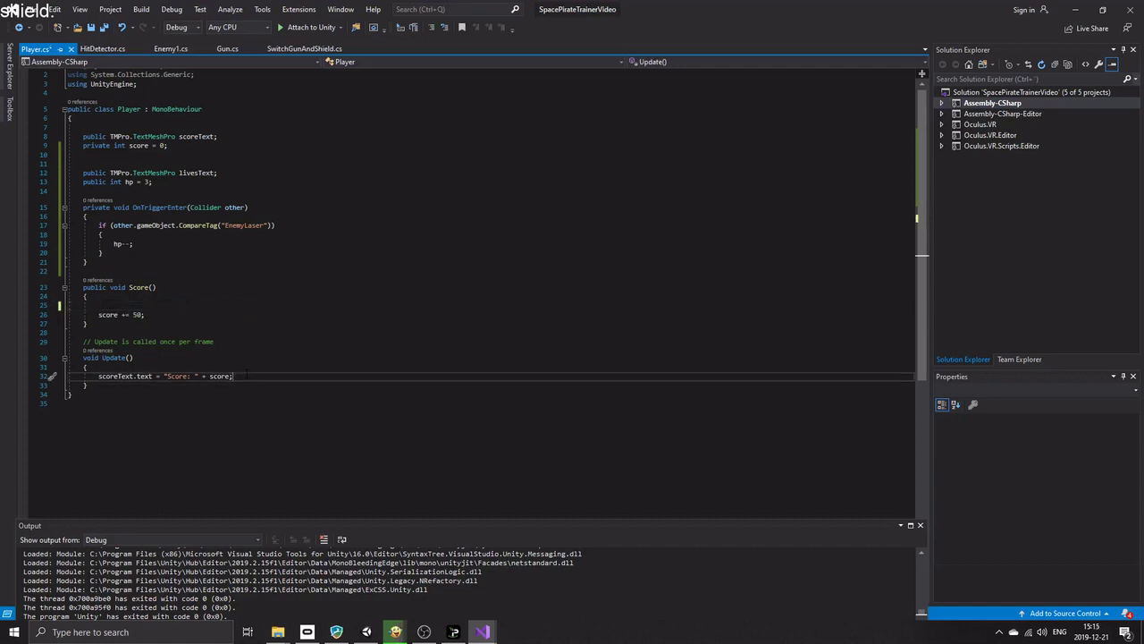
key(Return)
key(ctrl+v)
key(ctrl+s)
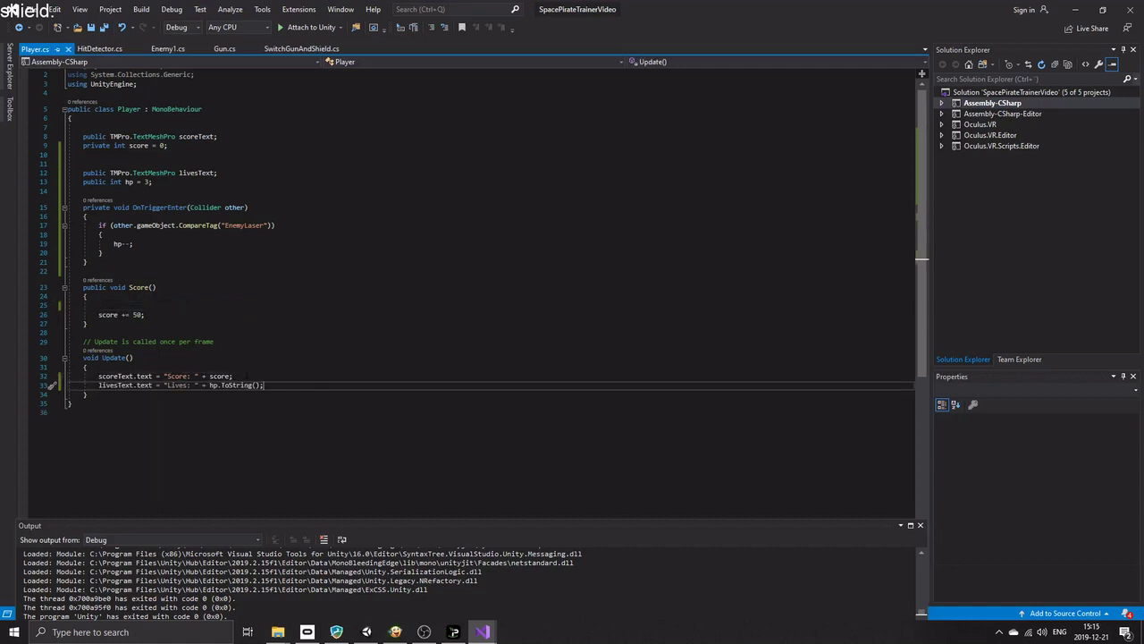
Switch to Unity and add a Sphere Collider component to CenterEyeAnchor
key(alt+Tab)
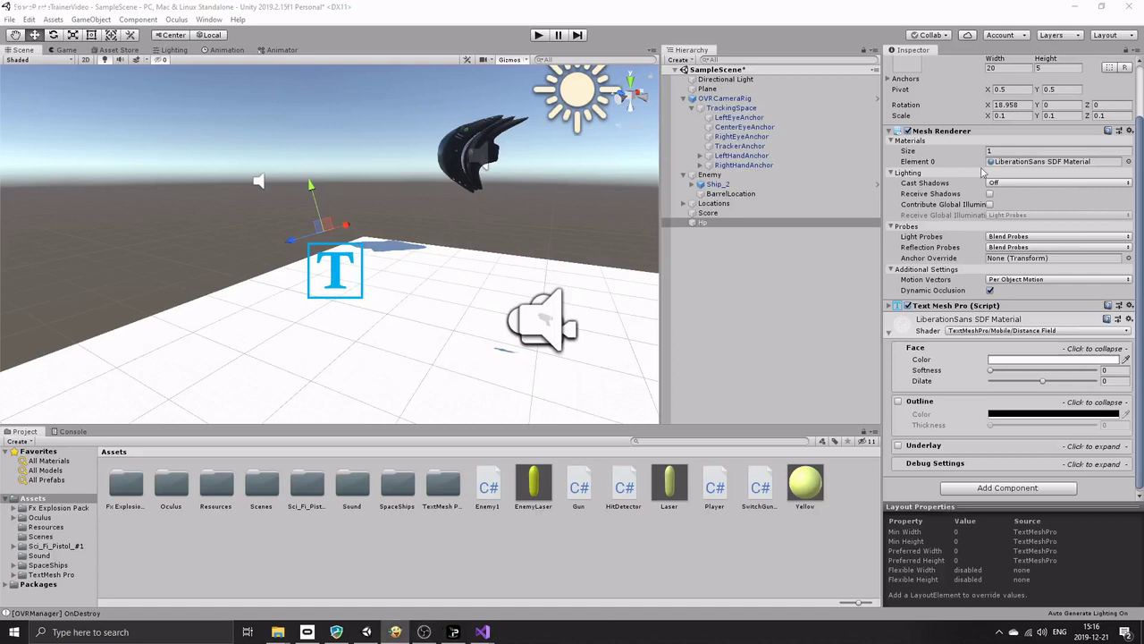
click(744, 127)
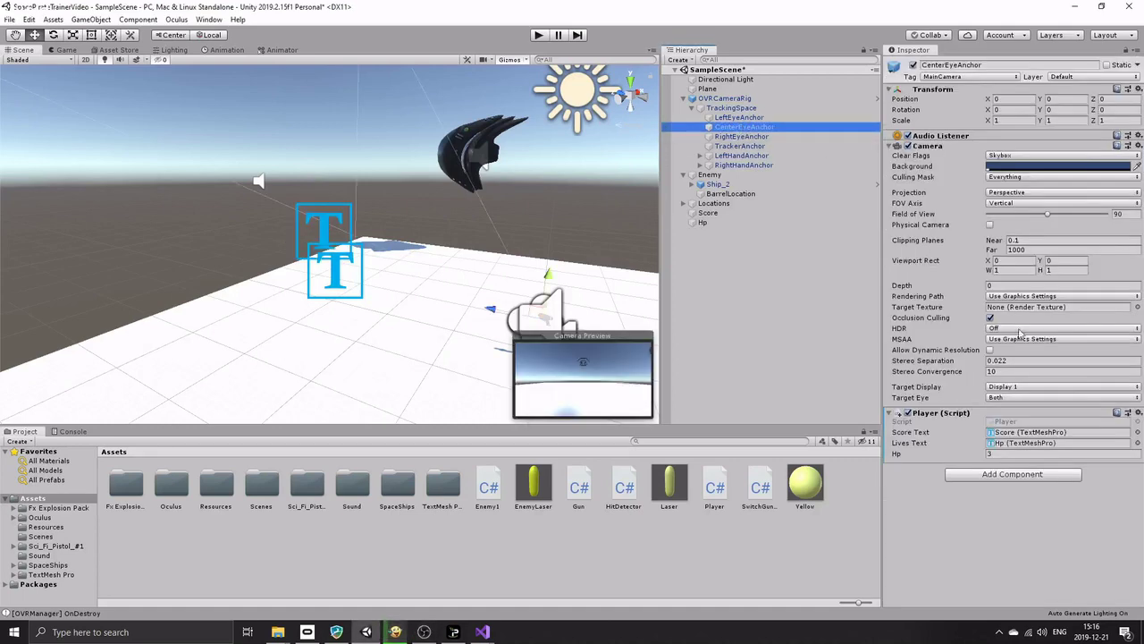
click(1018, 475)
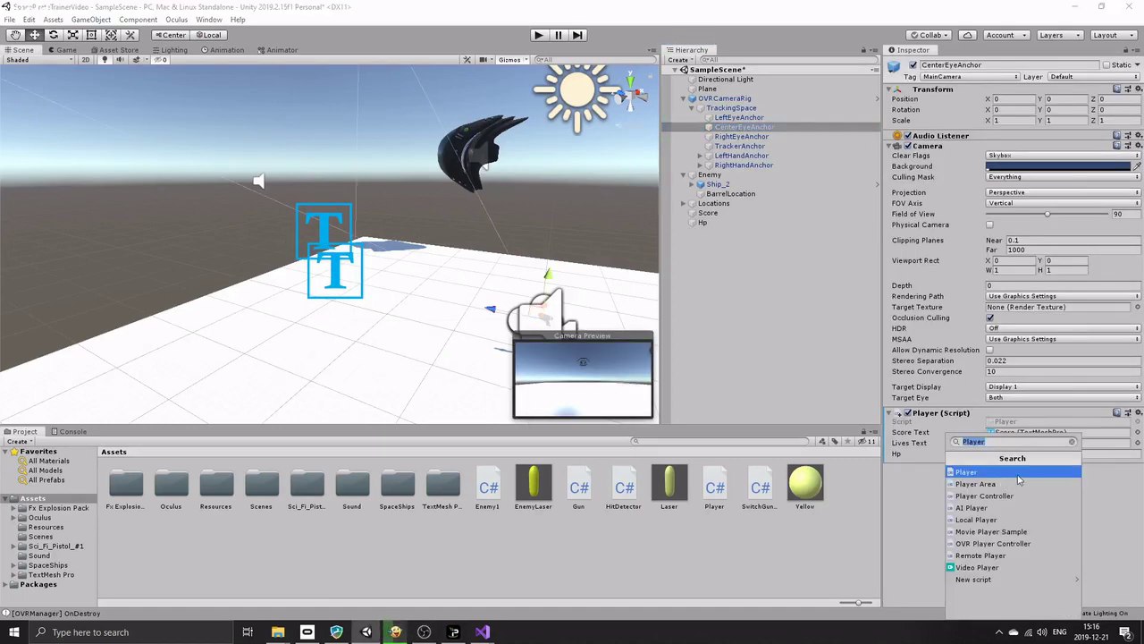
text(sphere)
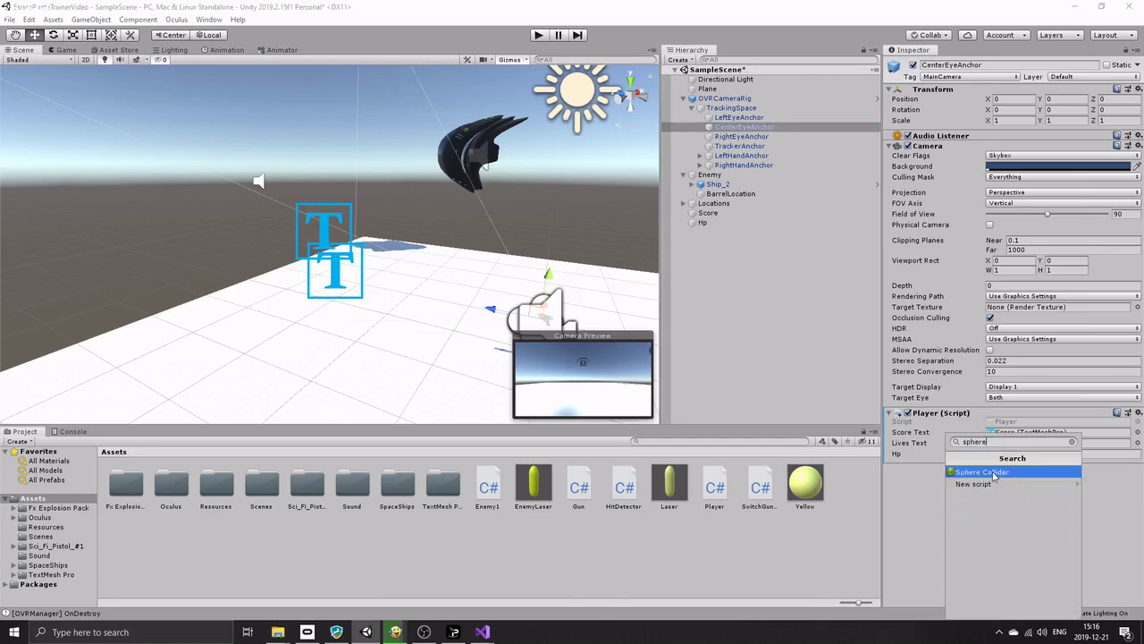
click(994, 473)
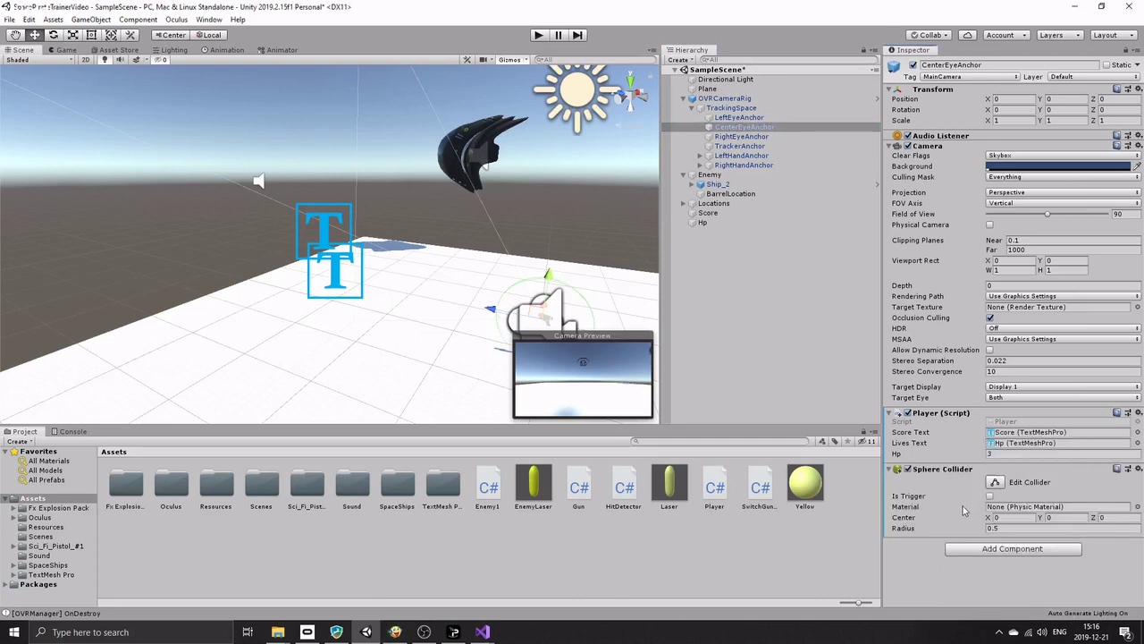
Set the Sphere Collider's radius to 0.39 with the scene saved, and enable Is Trigger on it
scroll(595, 299, down, 4)
middle_drag(572, 283, 499, 308)
scroll(519, 225, up, 6)
scroll(499, 309, up, 1)
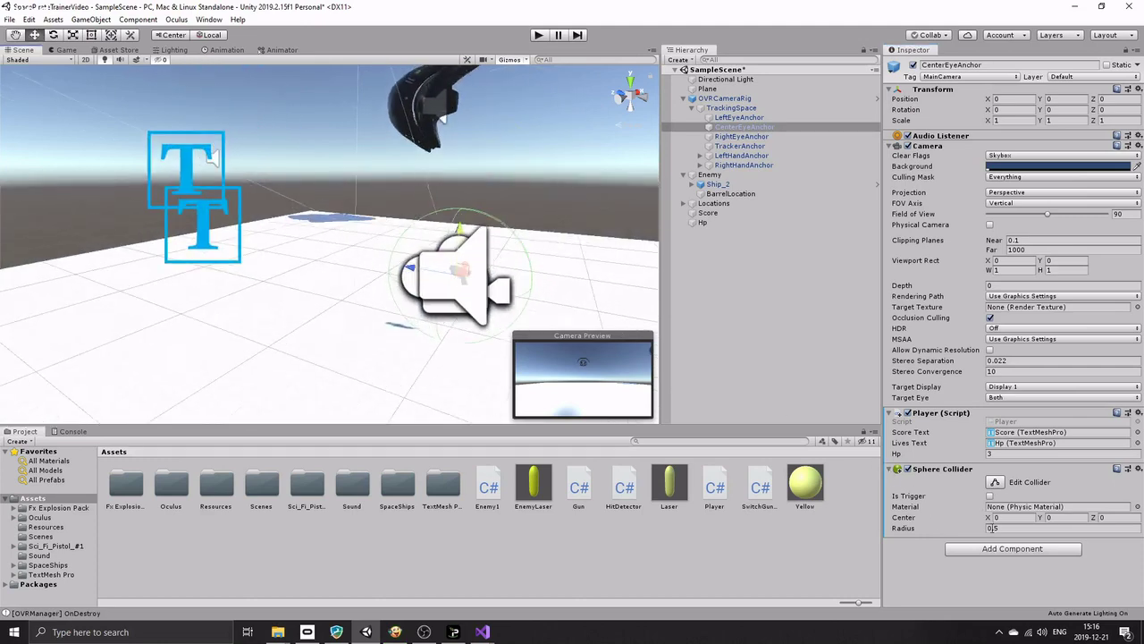
drag(969, 531, 962, 531)
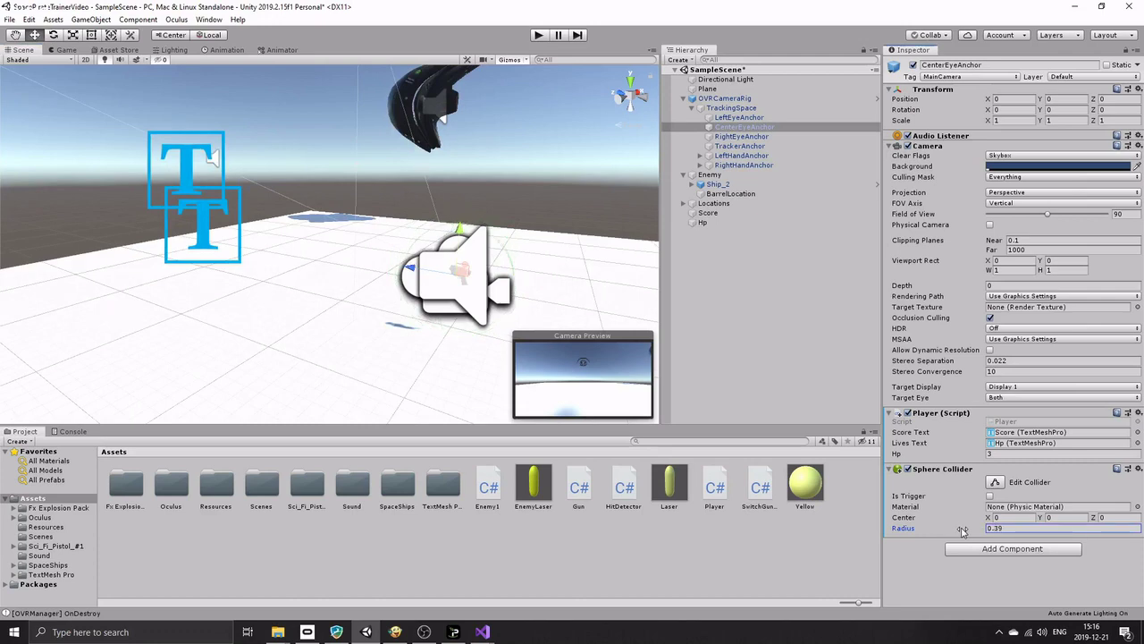
key(ctrl+s)
click(395, 631)
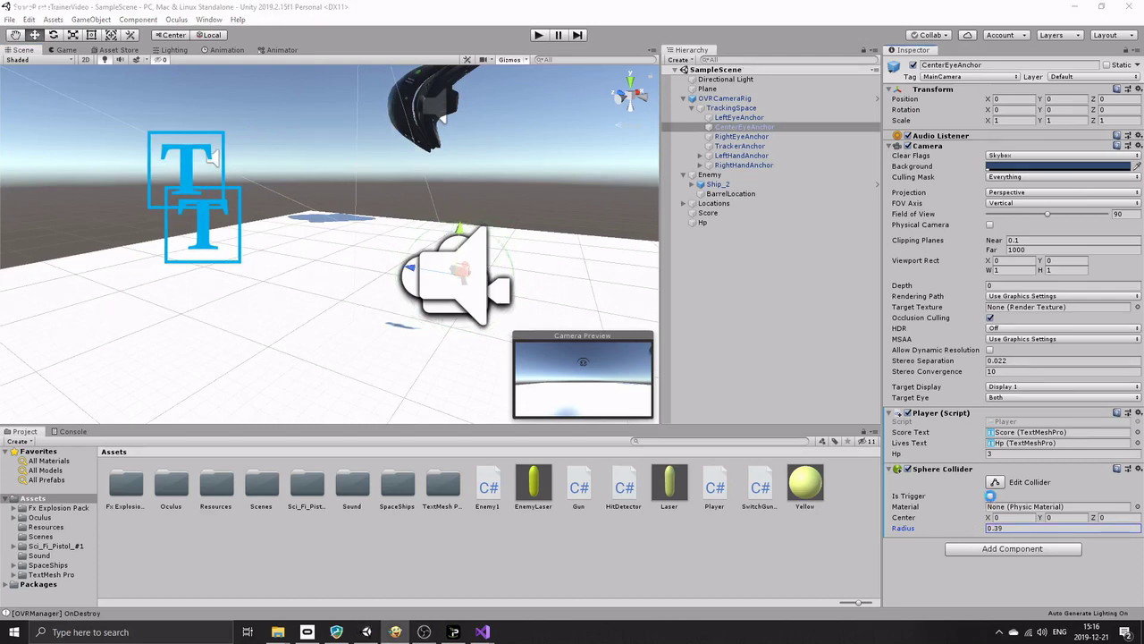
click(989, 496)
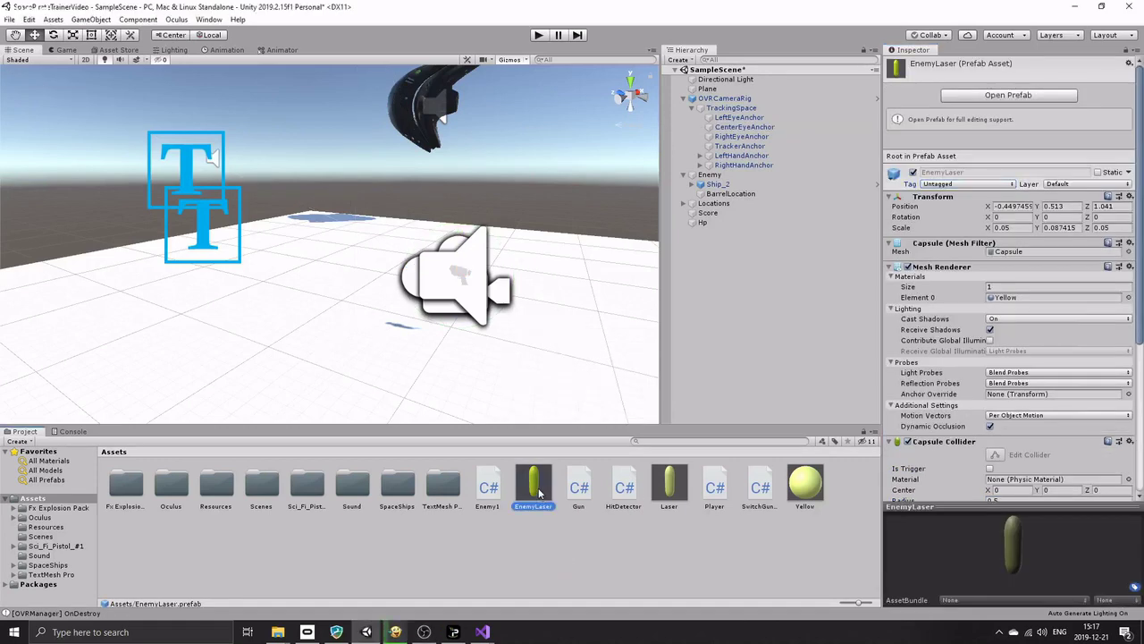
Create a new tag named EnemyLaser from the EnemyLaser prefab's tag options
click(987, 184)
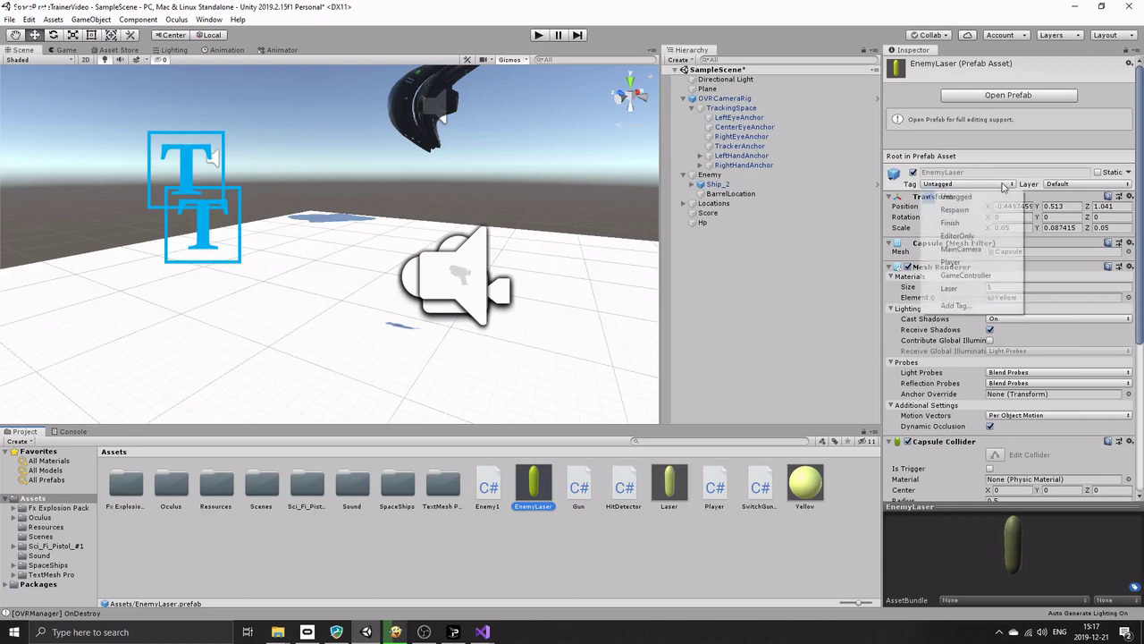
click(959, 304)
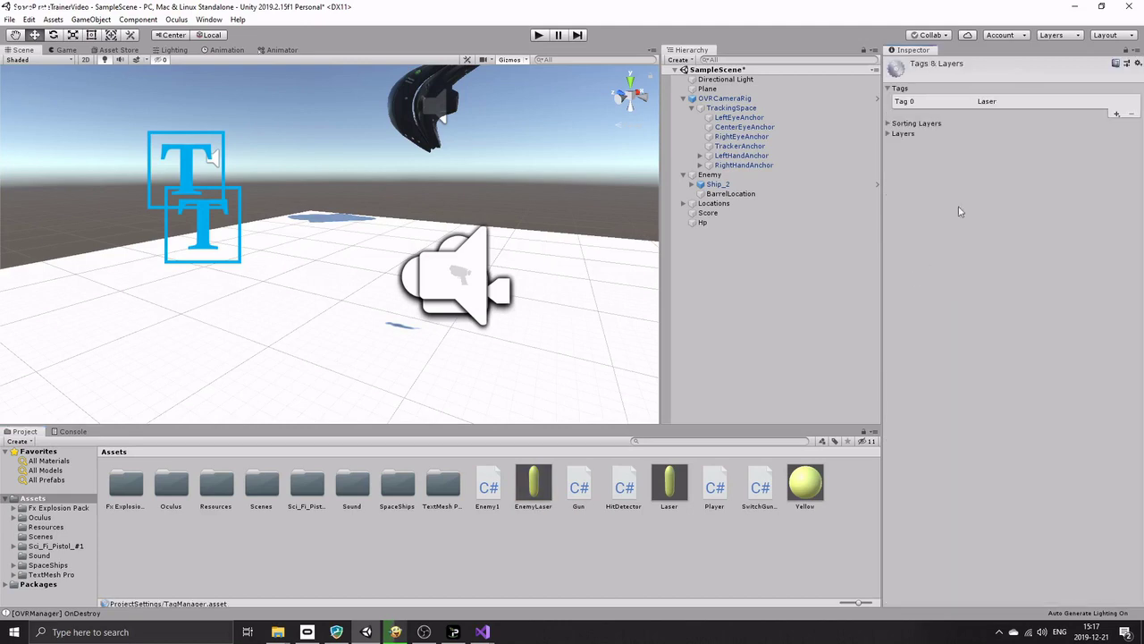
click(1116, 115)
text(EnemyLaser)
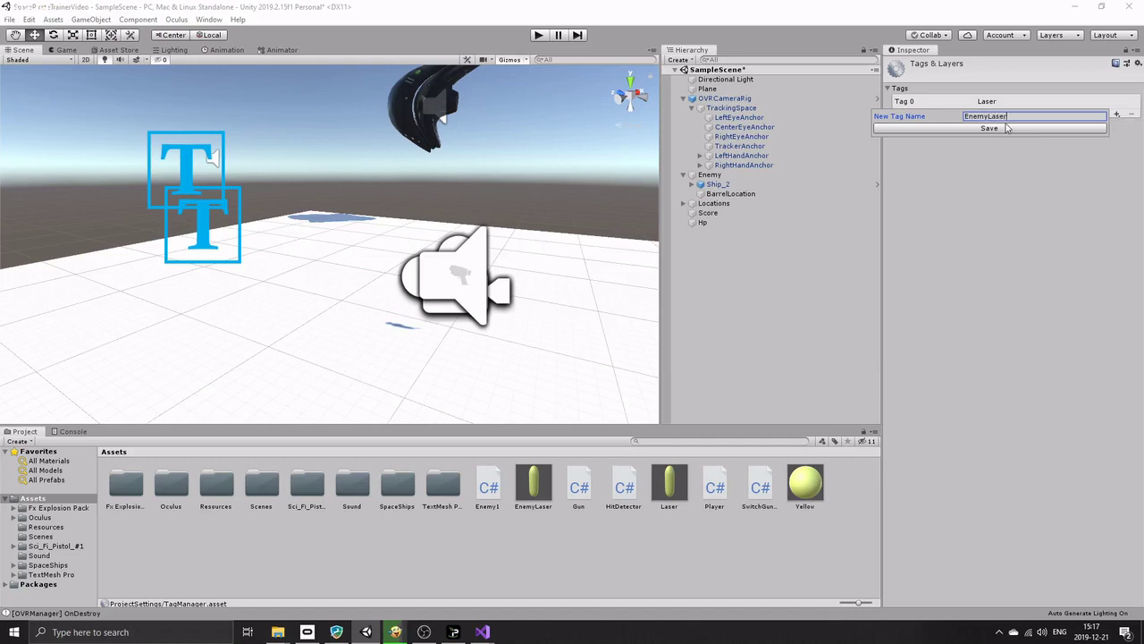
click(1006, 128)
Assign the EnemyLaser tag to the EnemyLaser prefab and stop the play test
click(524, 493)
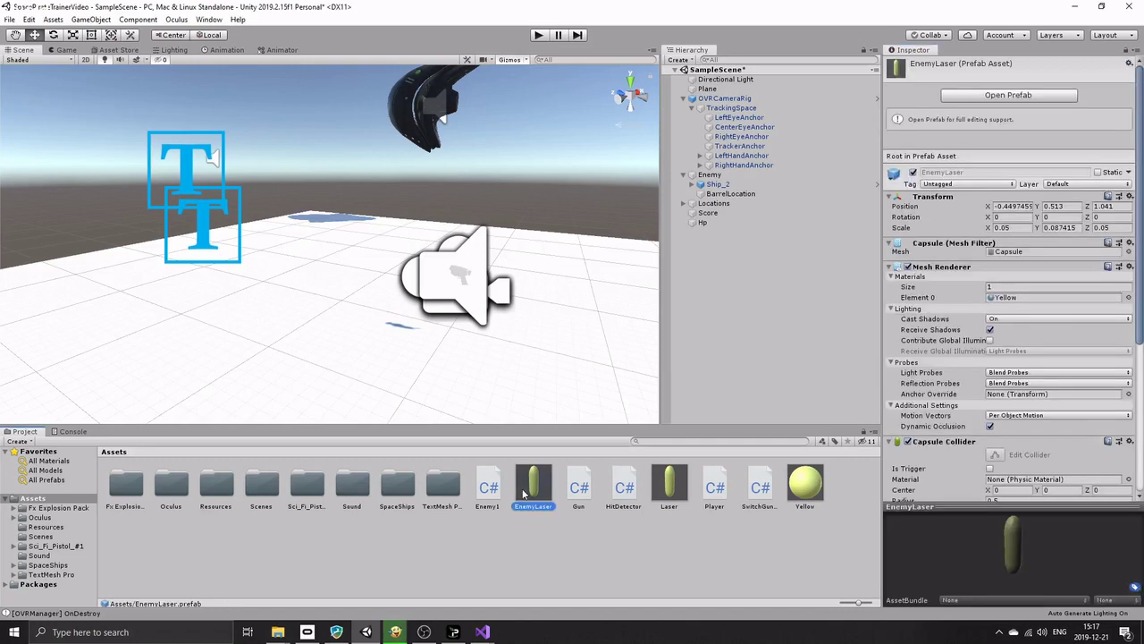
click(963, 185)
click(960, 303)
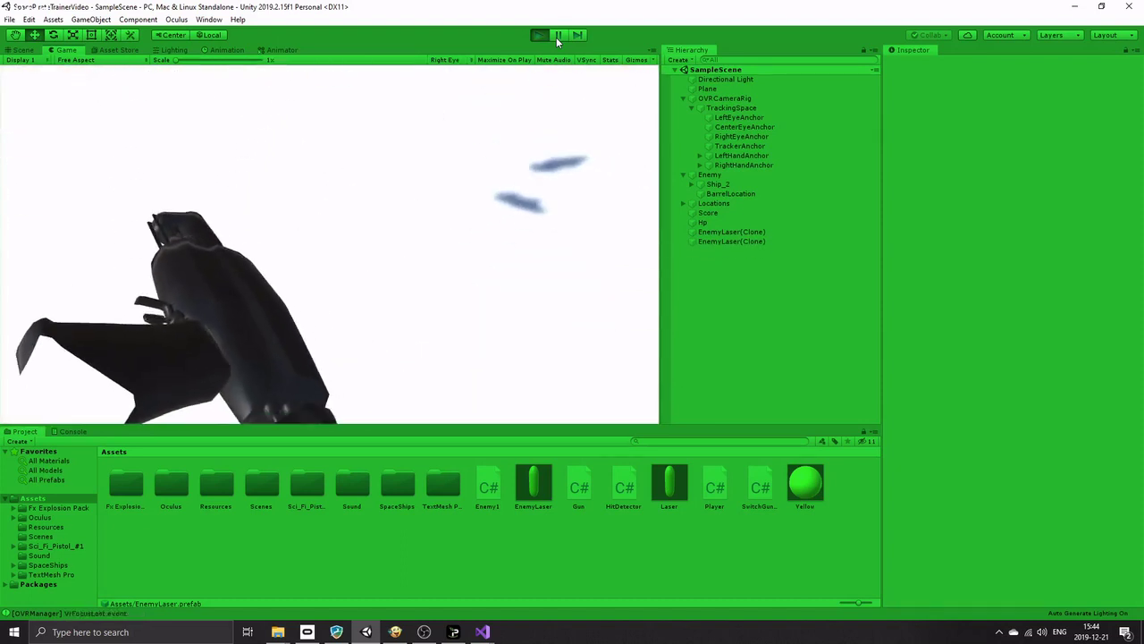
click(539, 35)
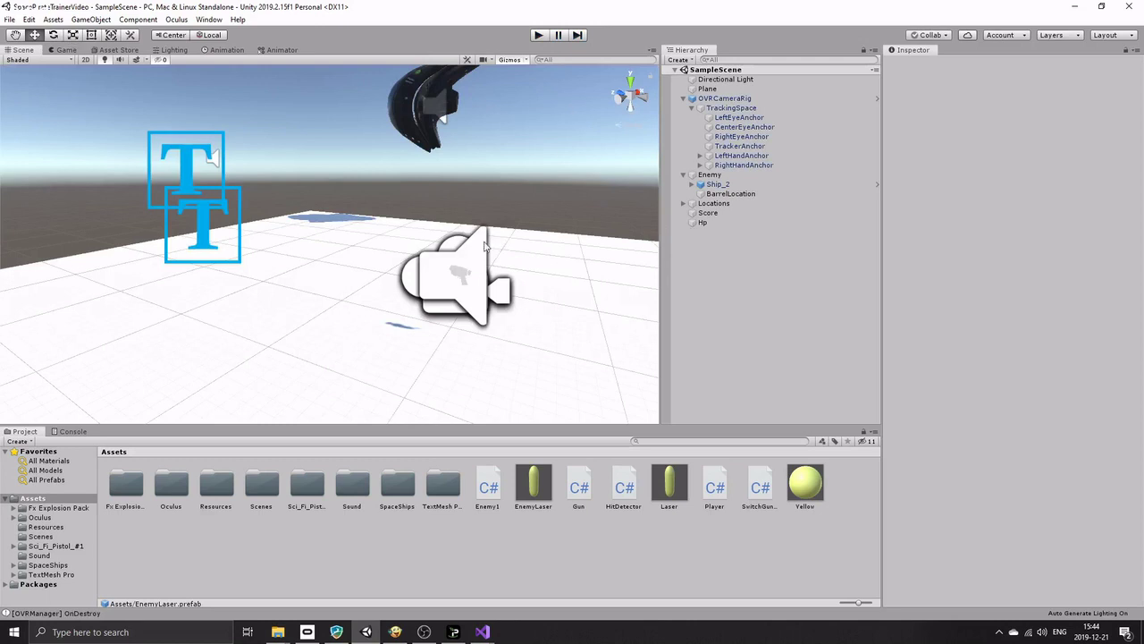
Create a new script named SlowMotionZone and add it to OVRCameraRig
mouse_move(278, 632)
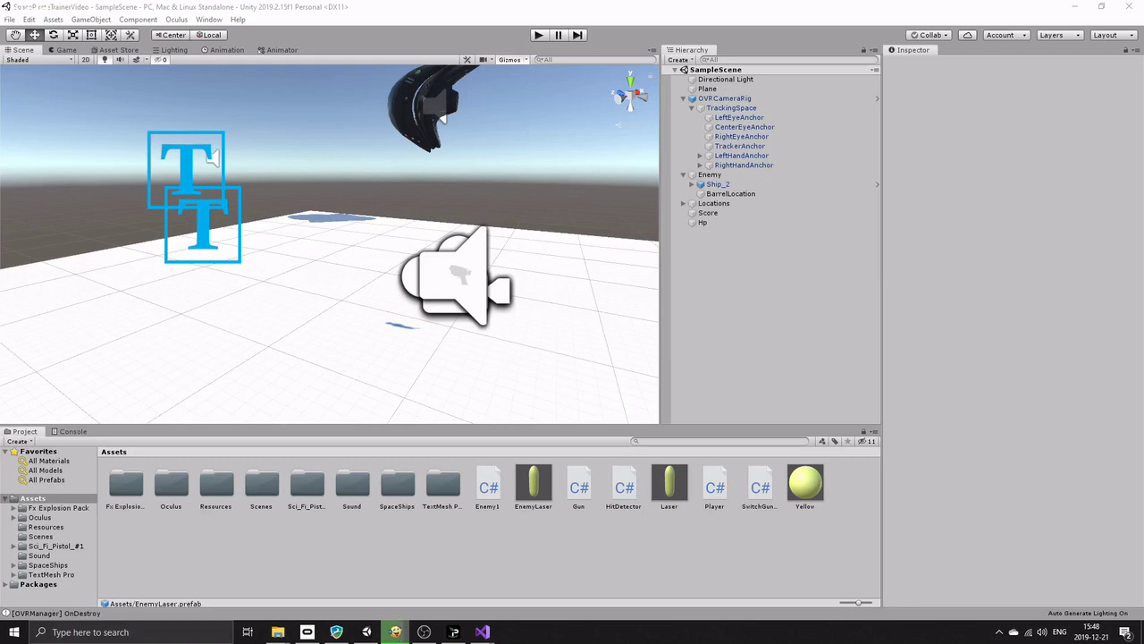
click(725, 99)
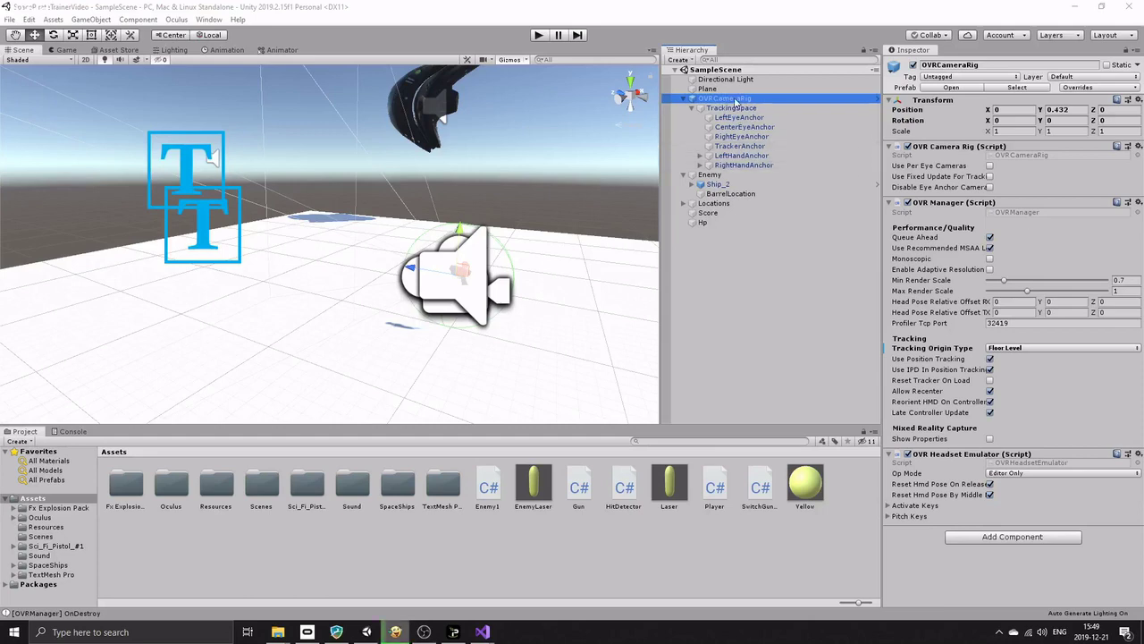
click(1005, 538)
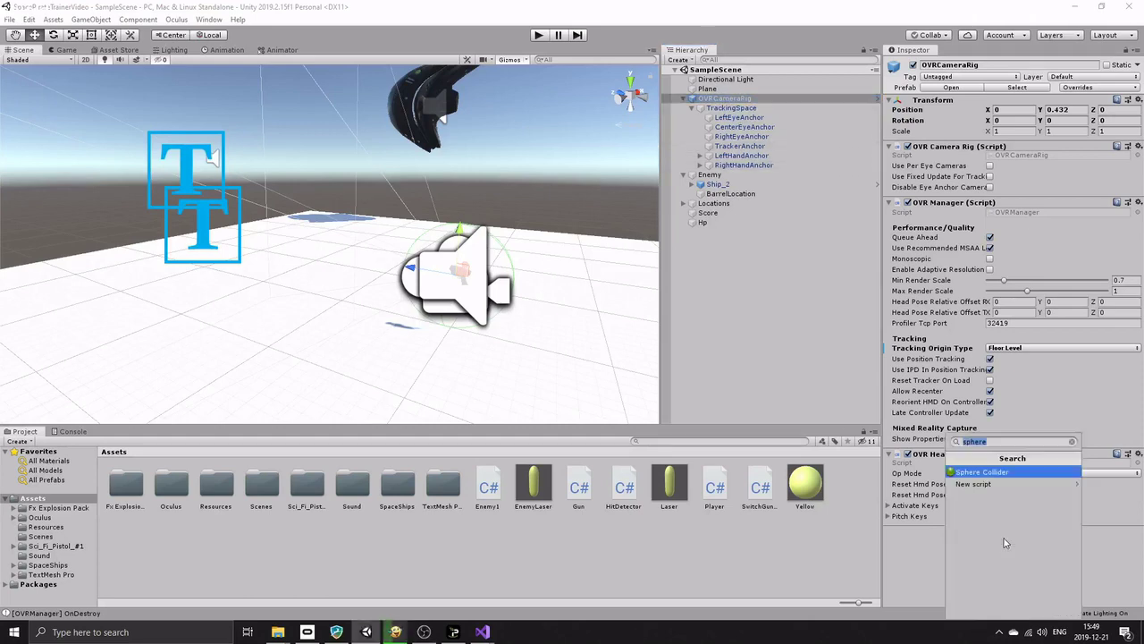
text(SlowMotionZone)
click(976, 473)
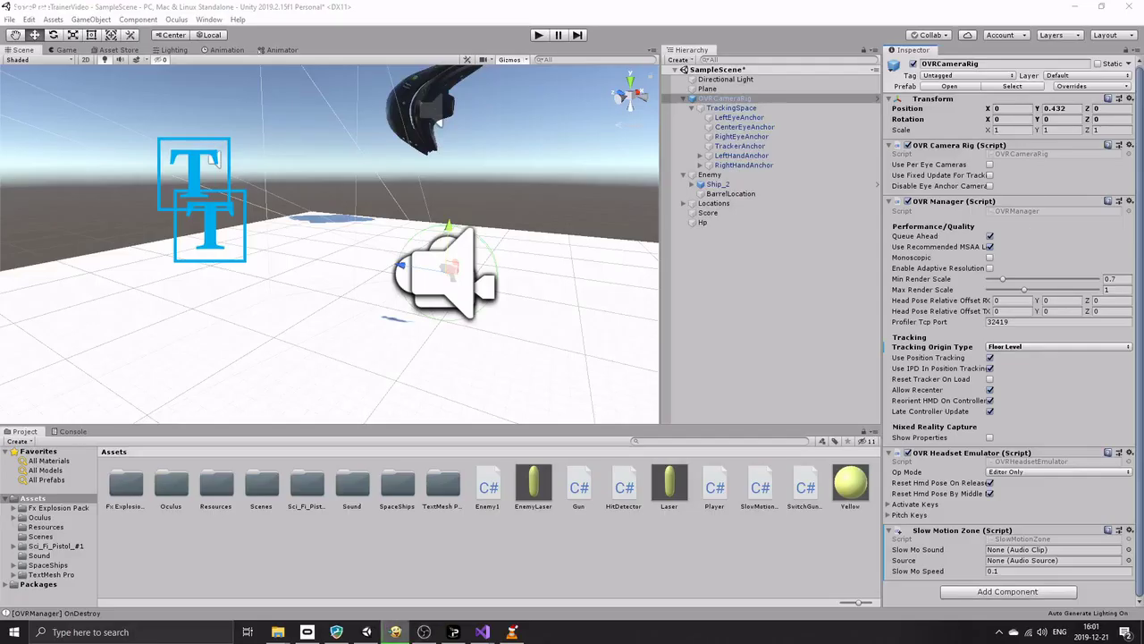
Add a Sphere Collider to OVRCameraRig with a radius of 2.05 and Is Trigger enabled
click(731, 99)
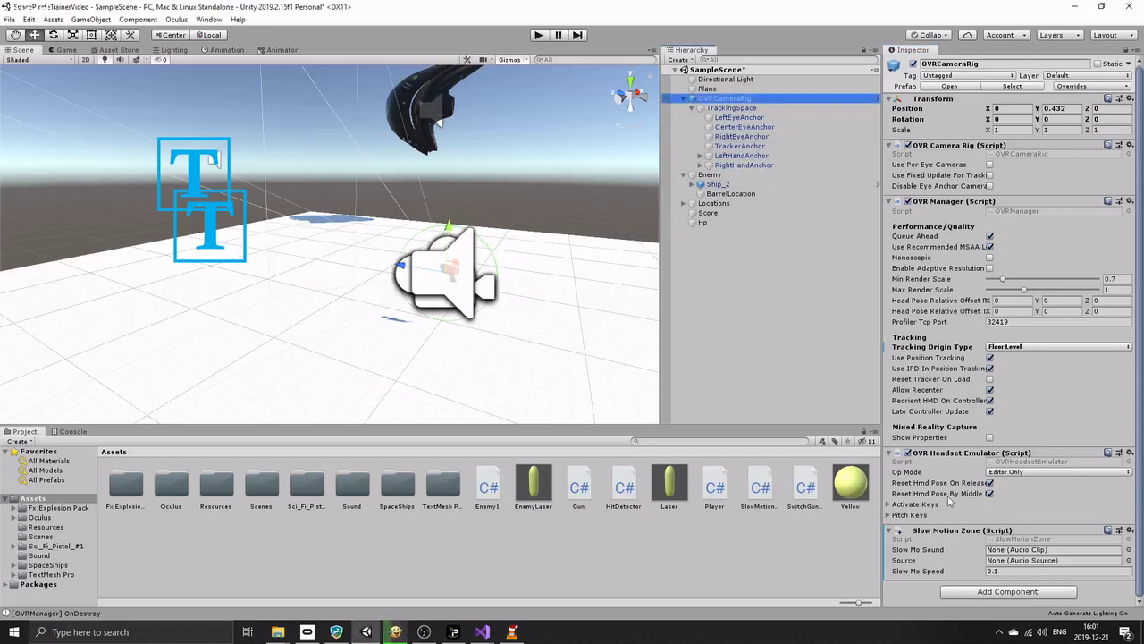
click(1001, 592)
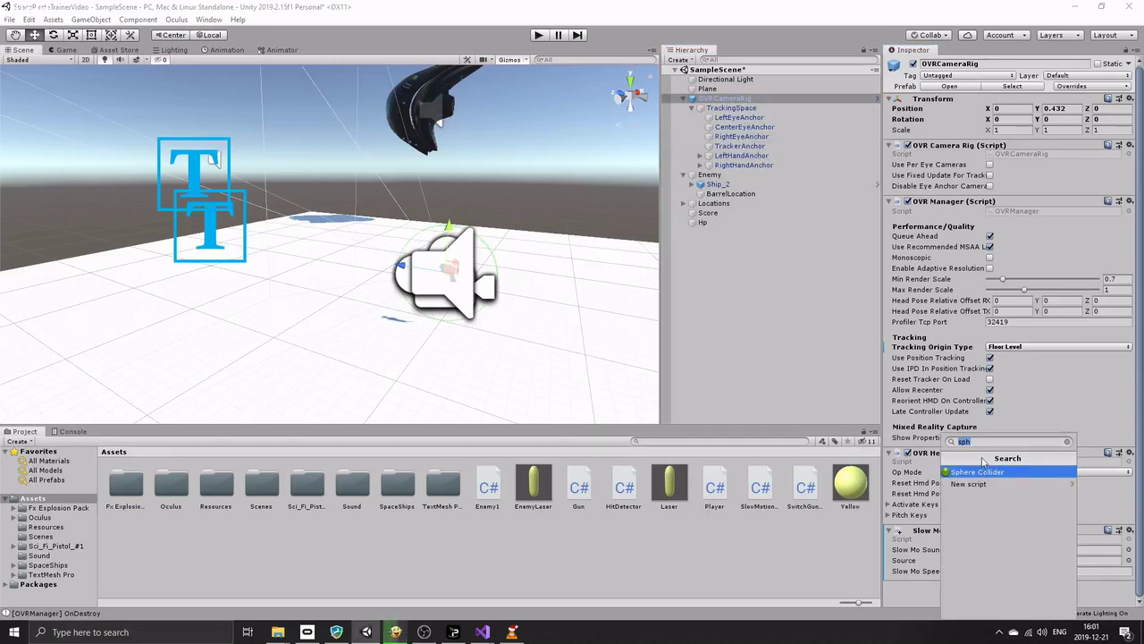
click(984, 473)
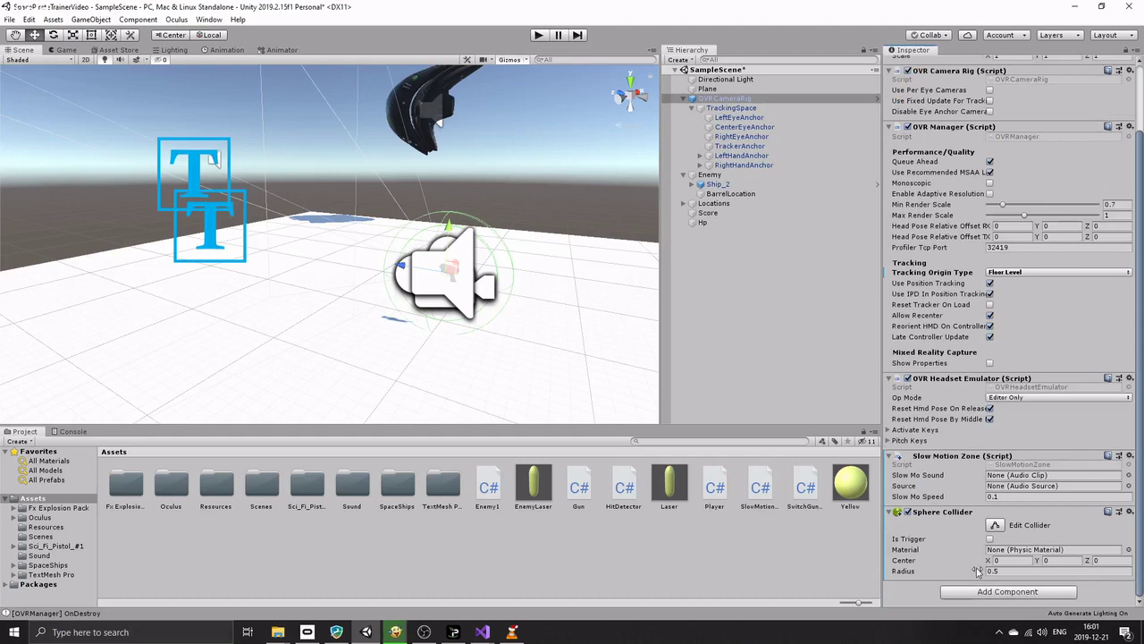
mouse_move(979, 573)
mouse_down()
mouse_move(965, 572)
mouse_move(997, 572)
mouse_up()
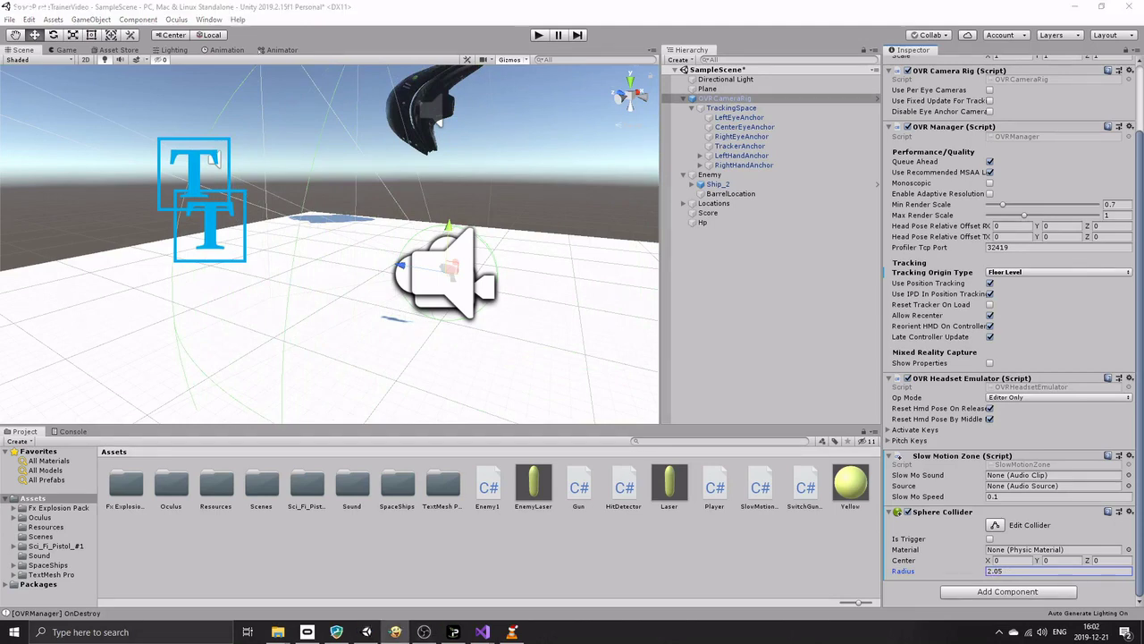
click(990, 539)
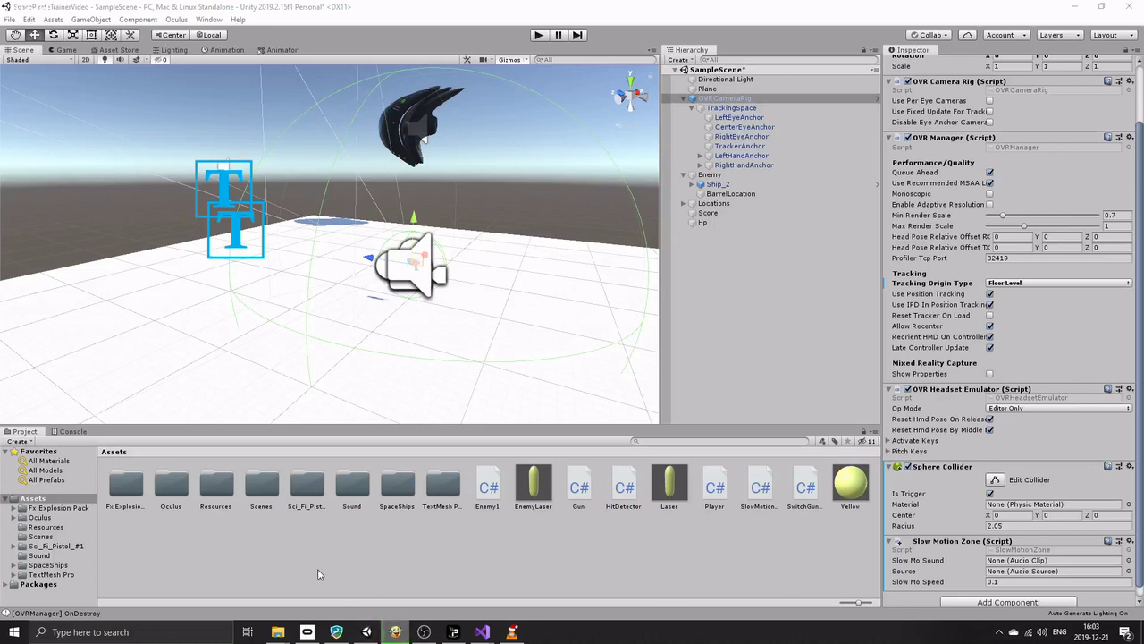
Import the SlowmoSoundCut4sec audio file into the project's Sound folder
double_click(358, 482)
right_click(313, 516)
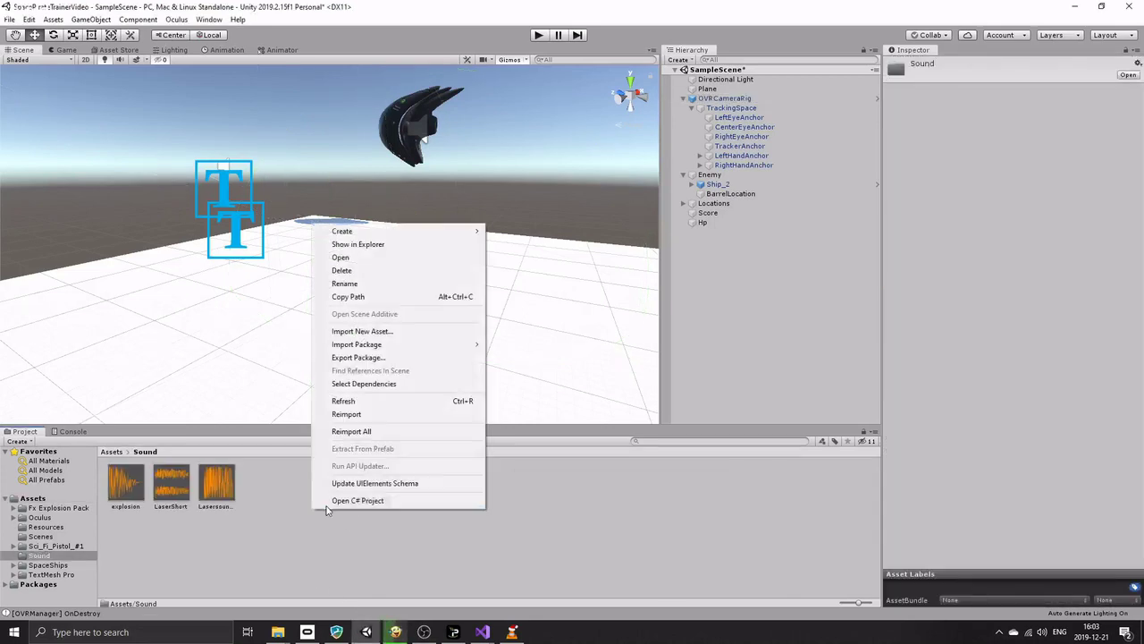
click(403, 338)
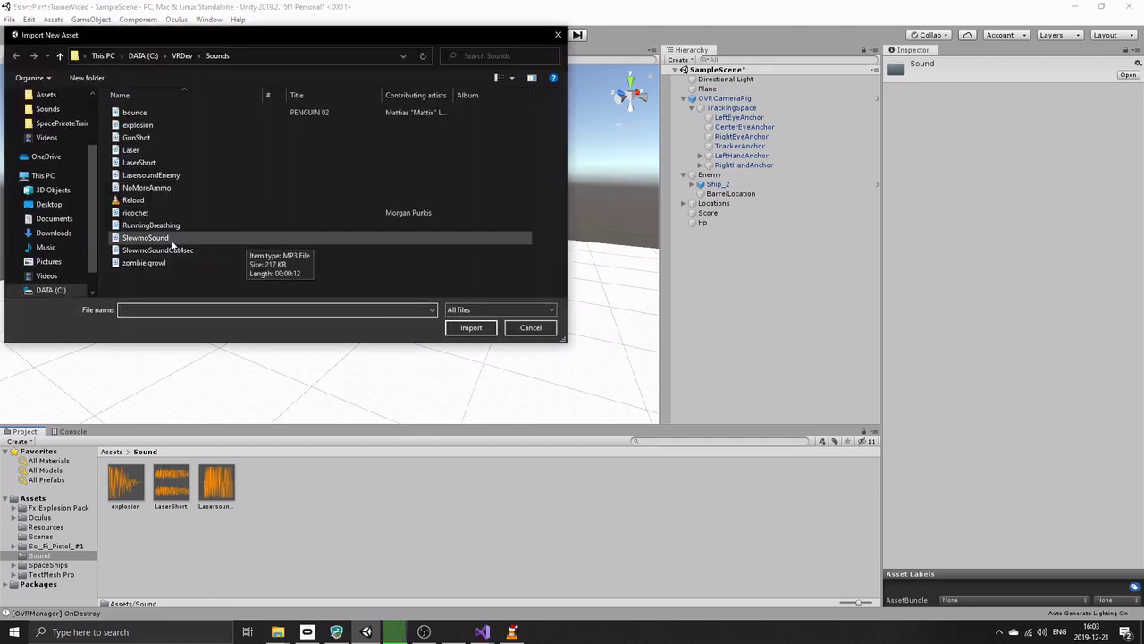
click(156, 252)
double_click(157, 251)
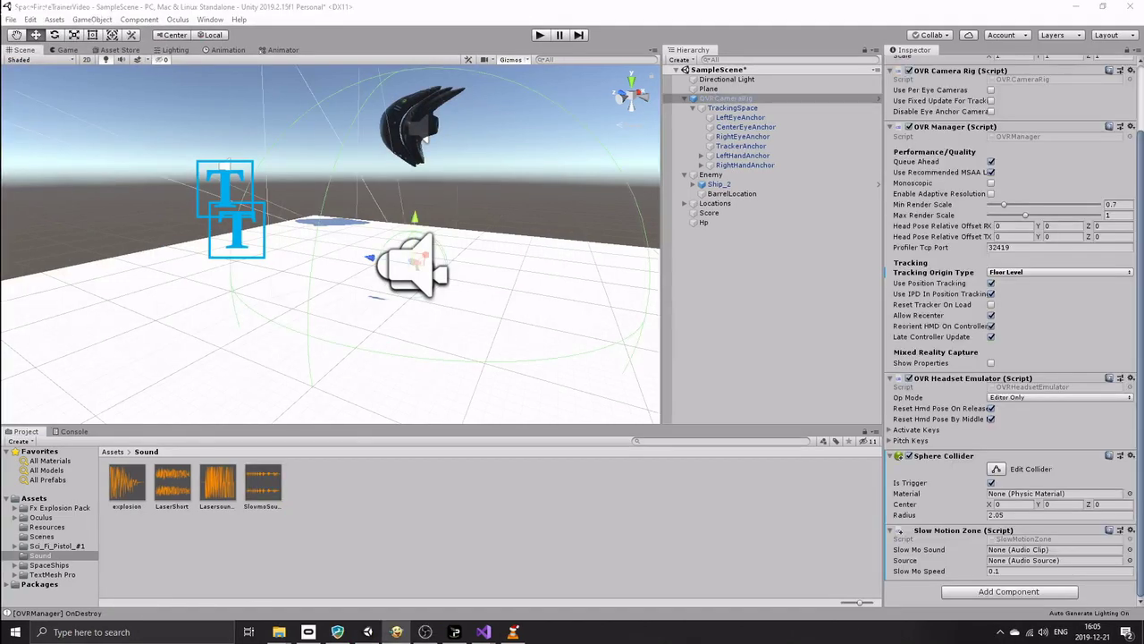
Add an Audio Source to OVRCameraRig and assign it as Source and SlowmoSoundCut4sec as Slow Mo Sound in the Slow Motion Zone script
click(741, 99)
click(998, 592)
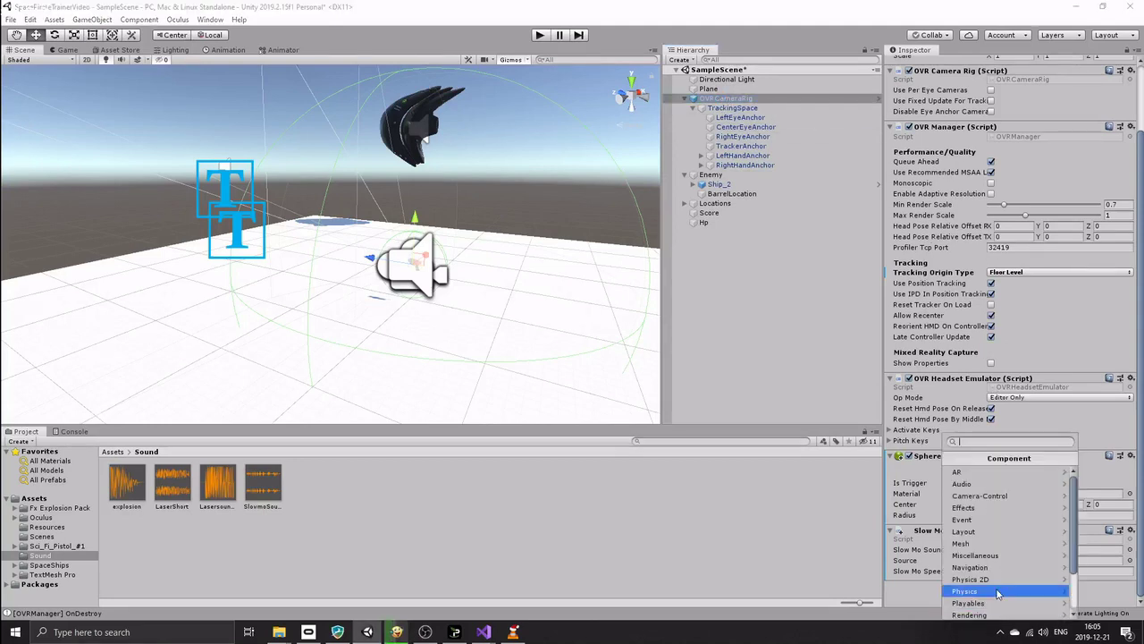
text(Audio Sou)
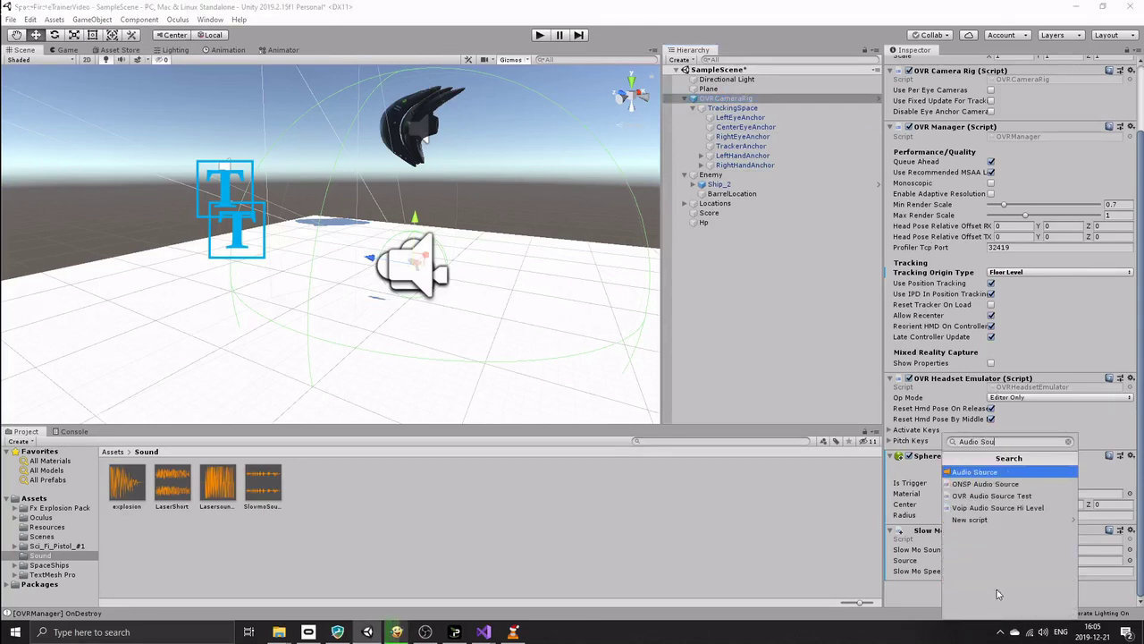
key(Return)
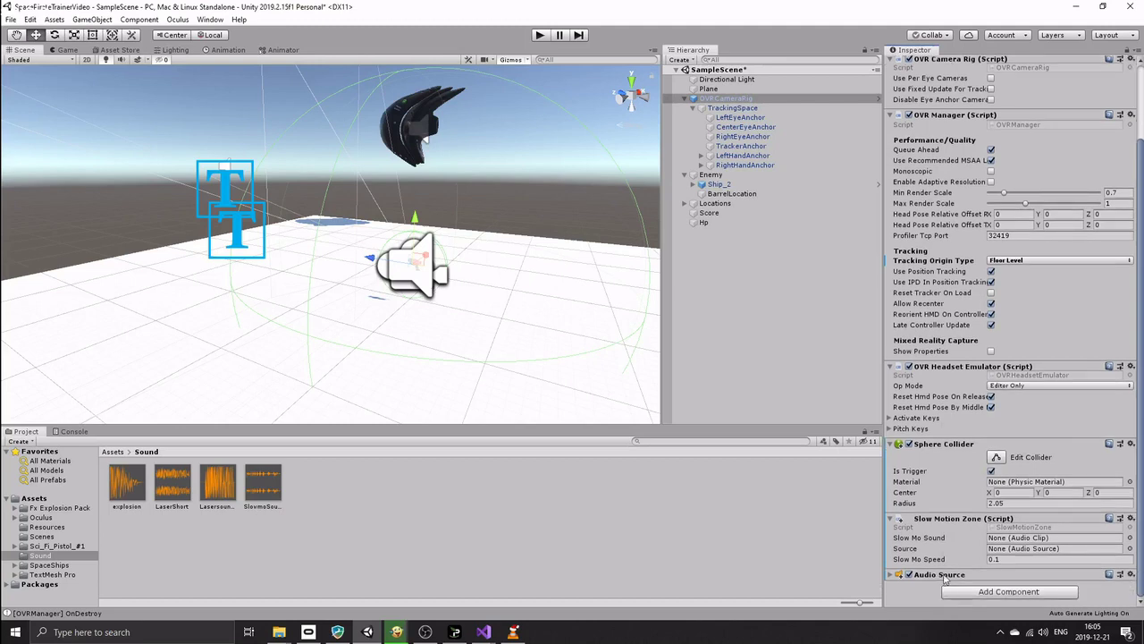
drag(937, 577, 995, 556)
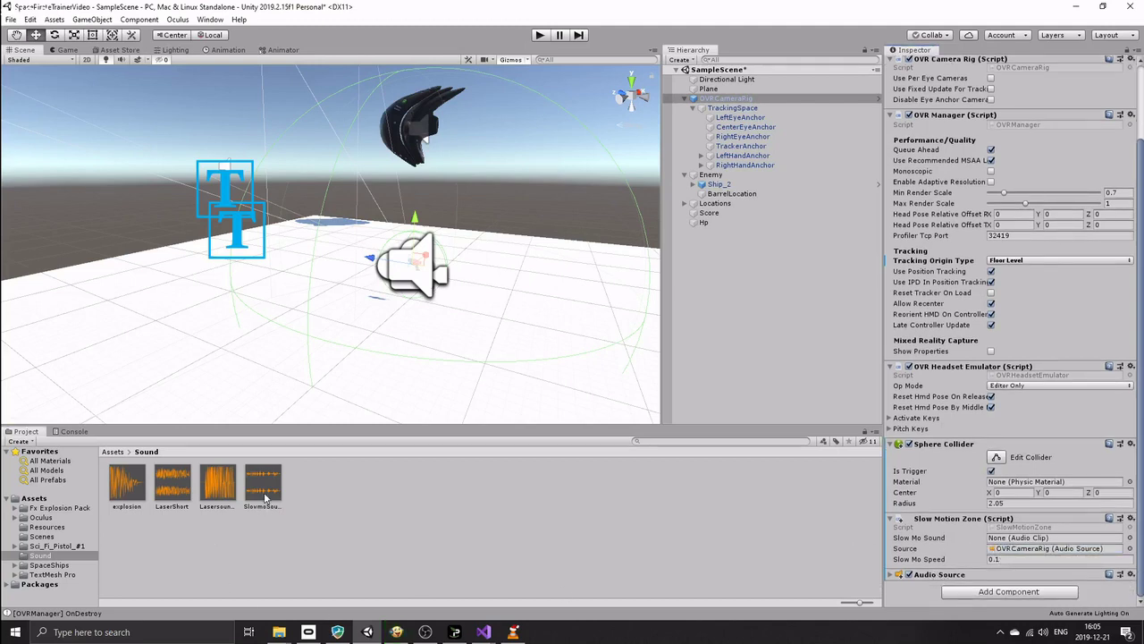
drag(264, 498, 1003, 539)
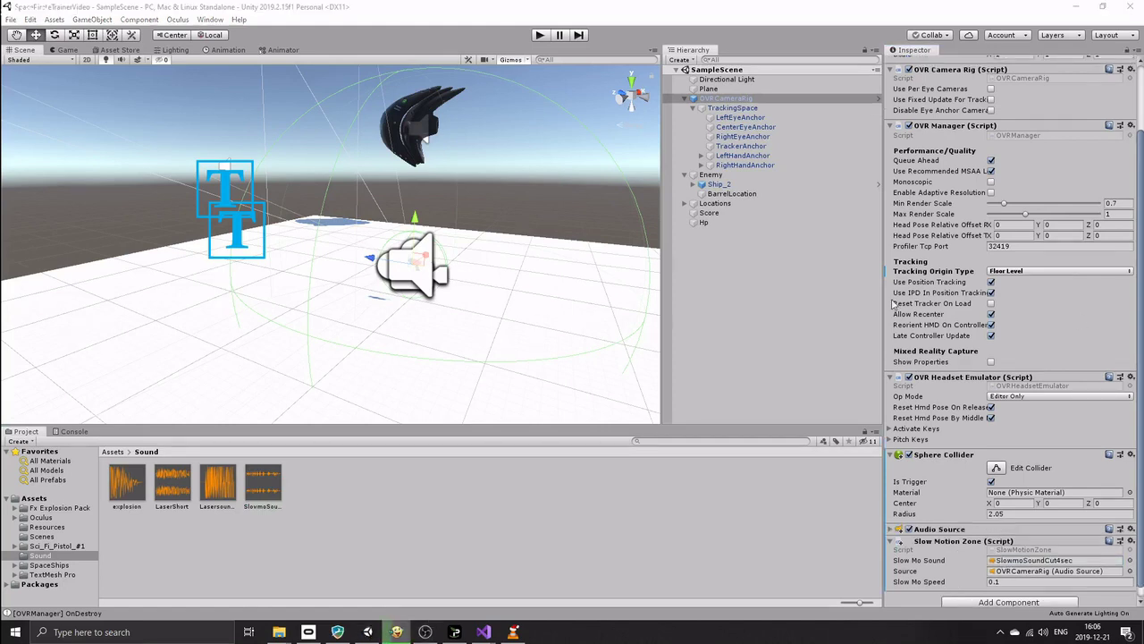
Play-test the scene and open the Slow Motion Zone script's Slow Mo Speed value for editing
click(539, 36)
click(1009, 581)
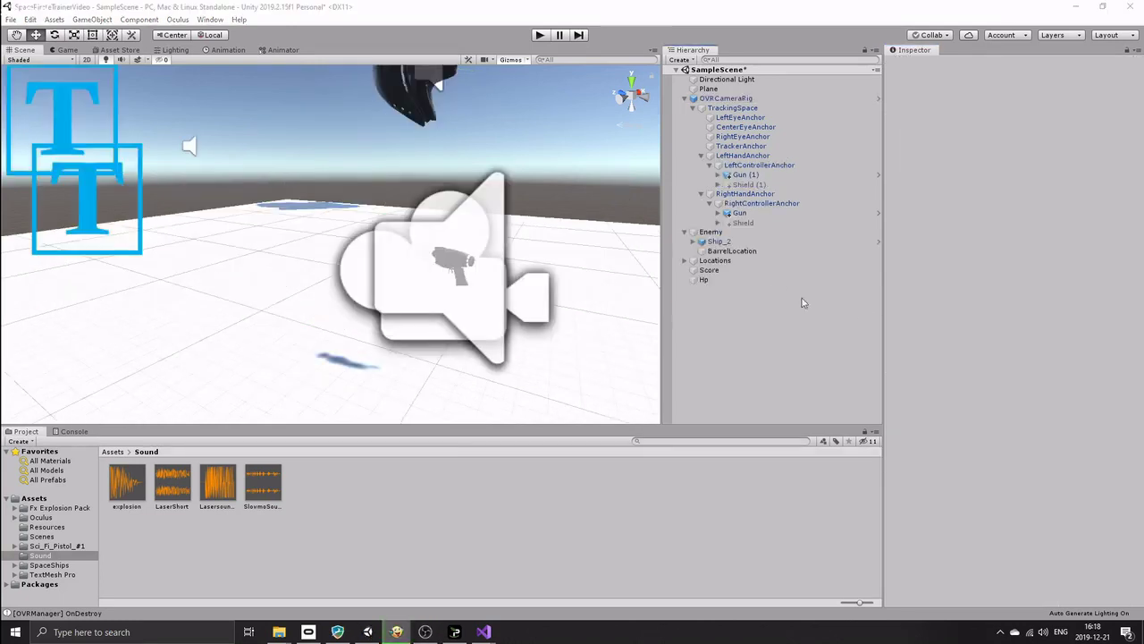
Enable Is Trigger on the Box Colliders of both Shield (1) and Shield
click(742, 185)
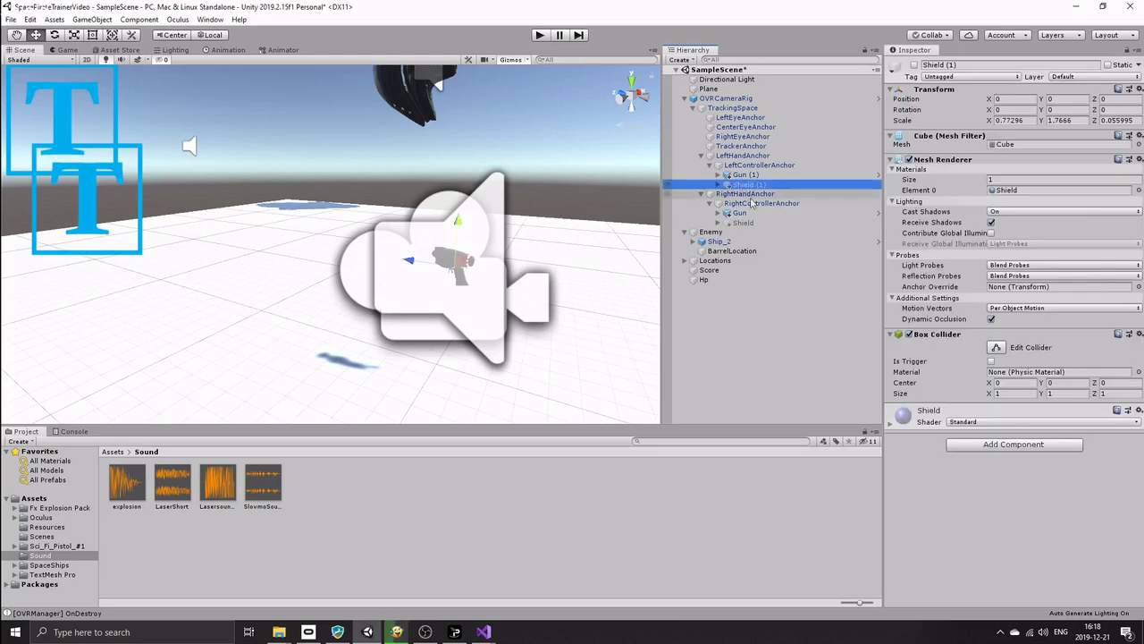
ctrl+click(738, 223)
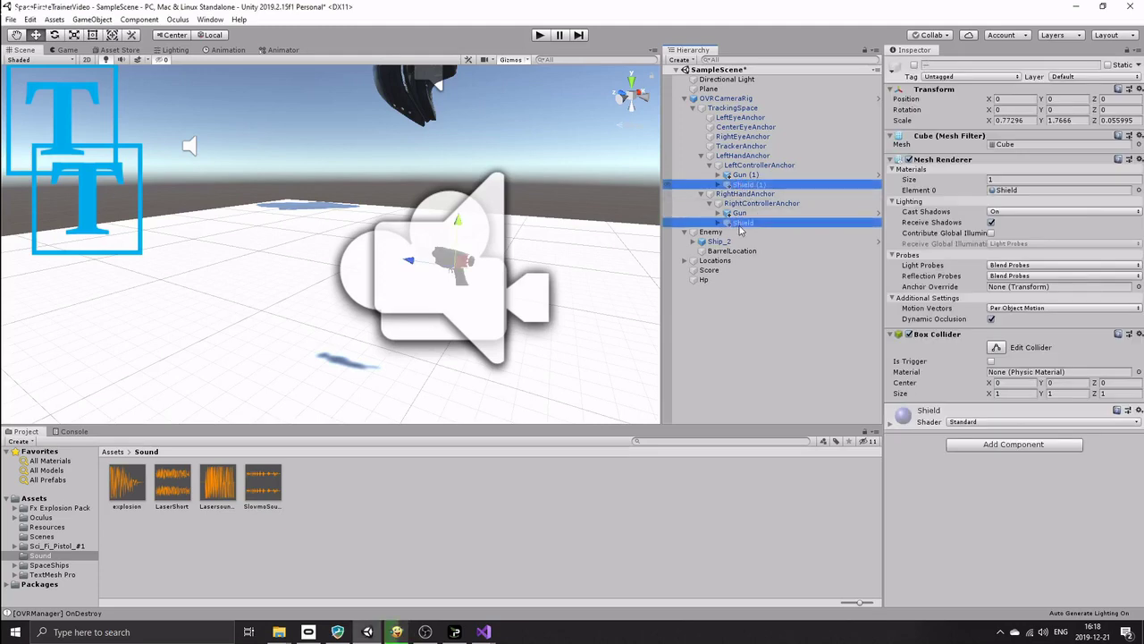
click(991, 361)
Add a new script named Shield to both shield objects and save its code in Visual Studio
click(1026, 445)
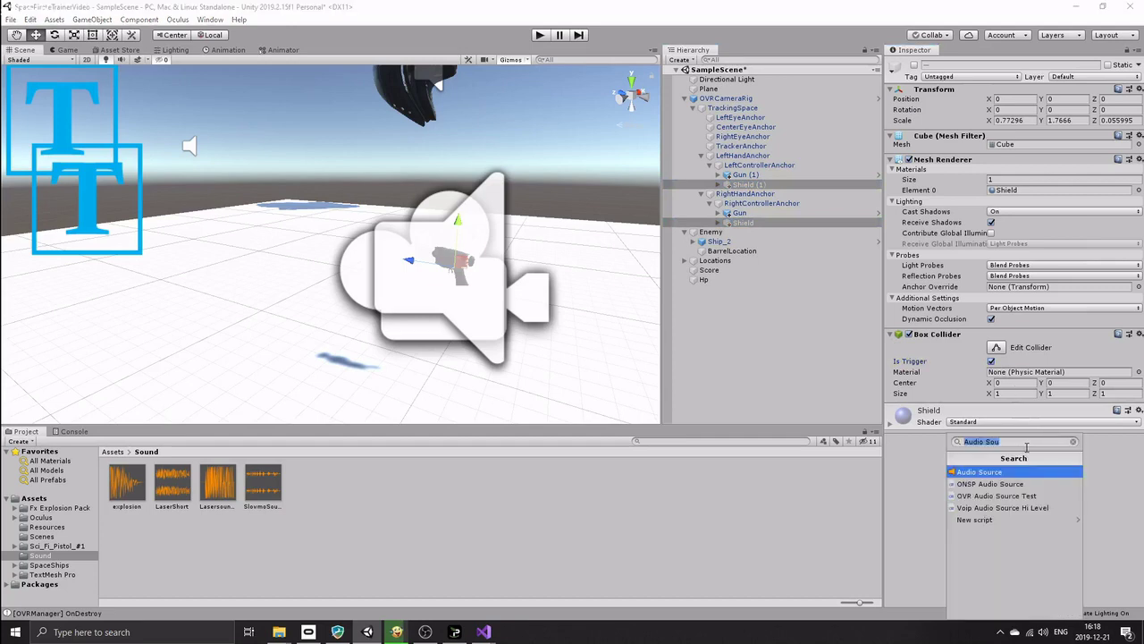
key(BackSpace)
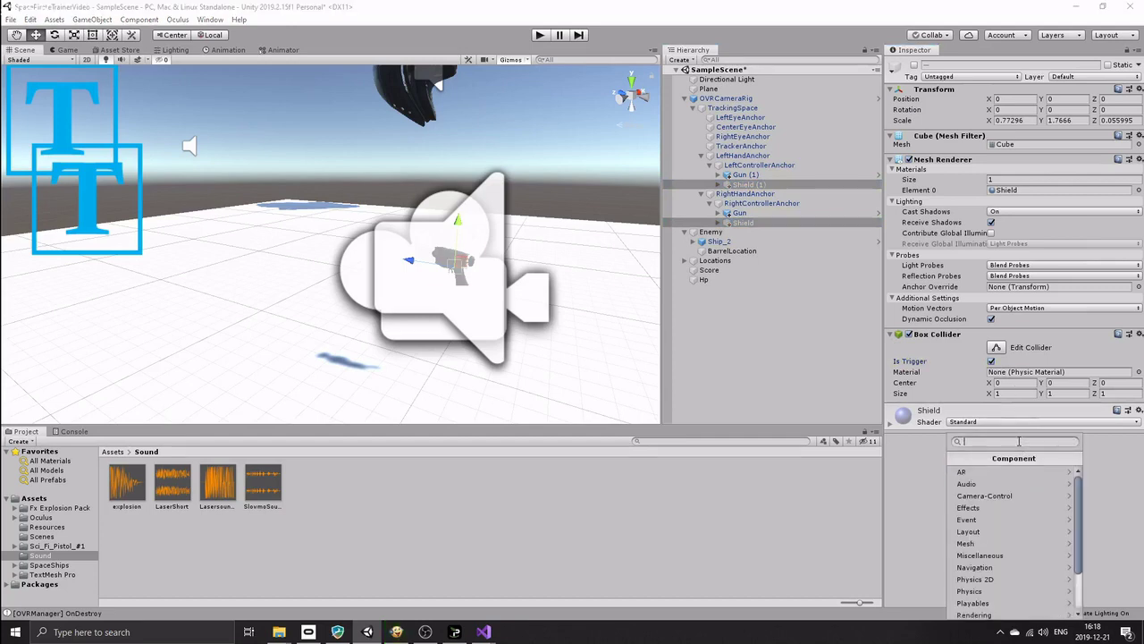
text(Shield)
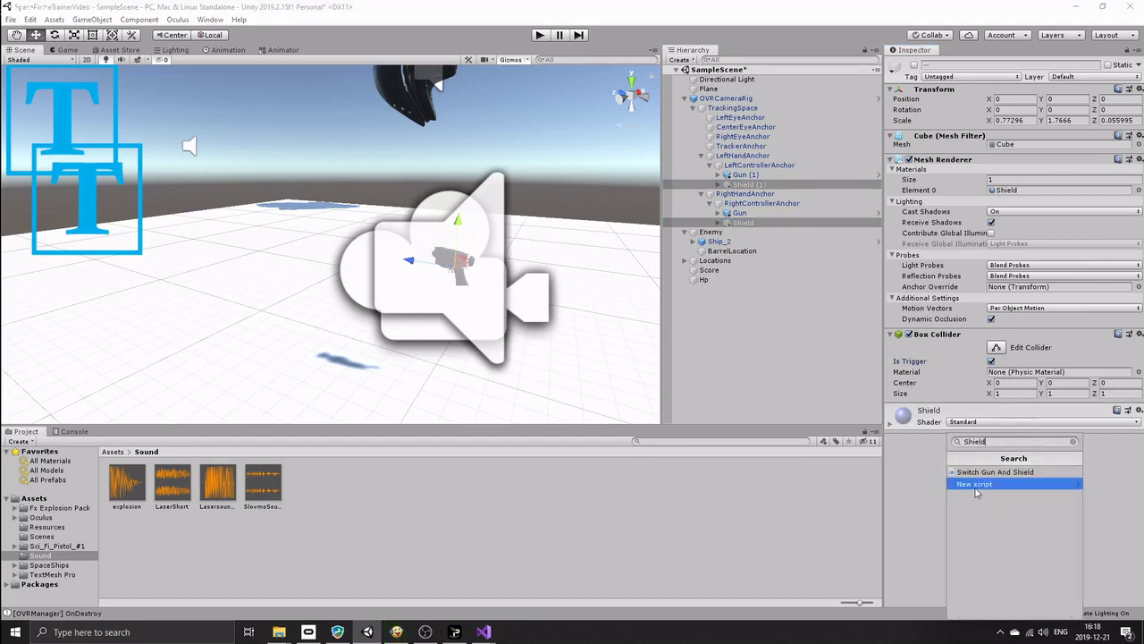
click(976, 484)
click(1028, 609)
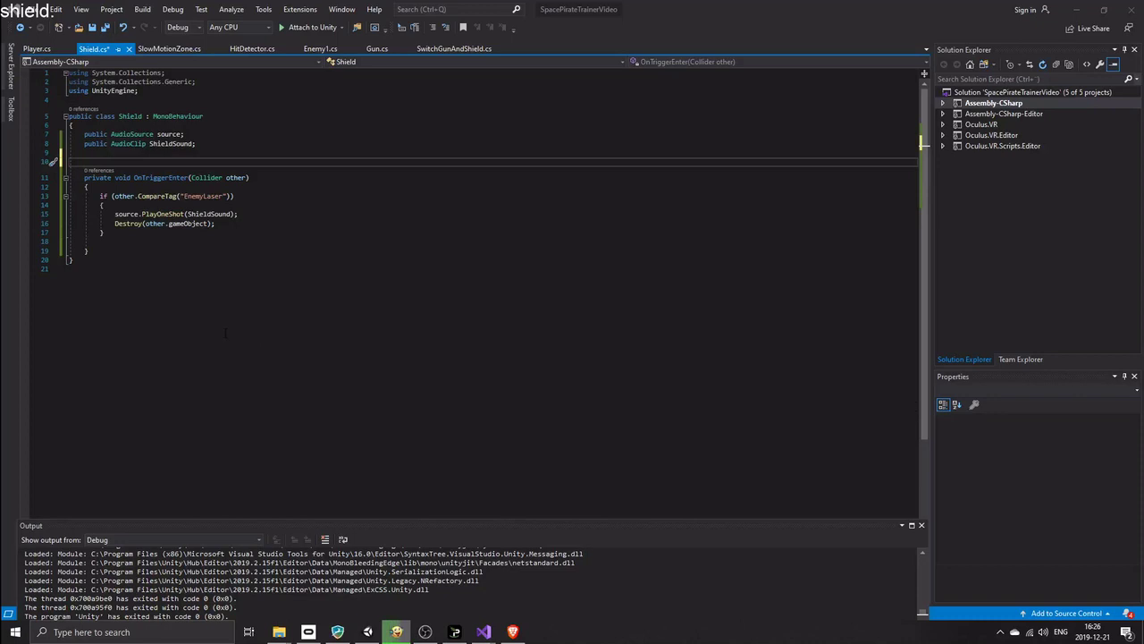
click(224, 333)
key(ctrl+s)
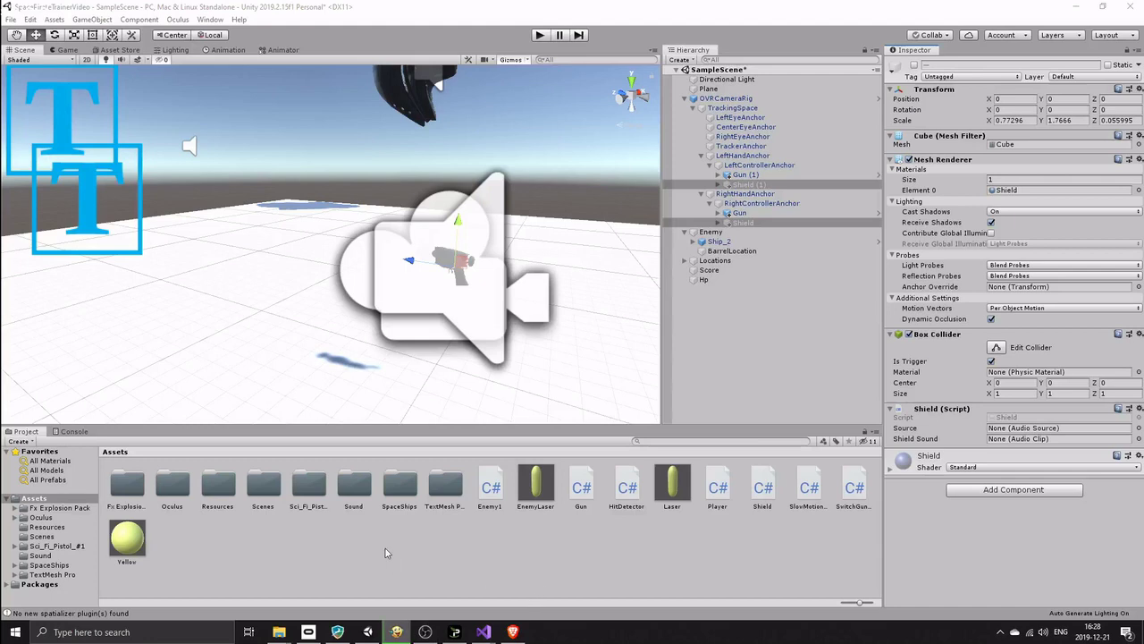
Import the ricochet audio file into the project's Sound folder in Unity
double_click(354, 487)
right_click(370, 492)
click(440, 310)
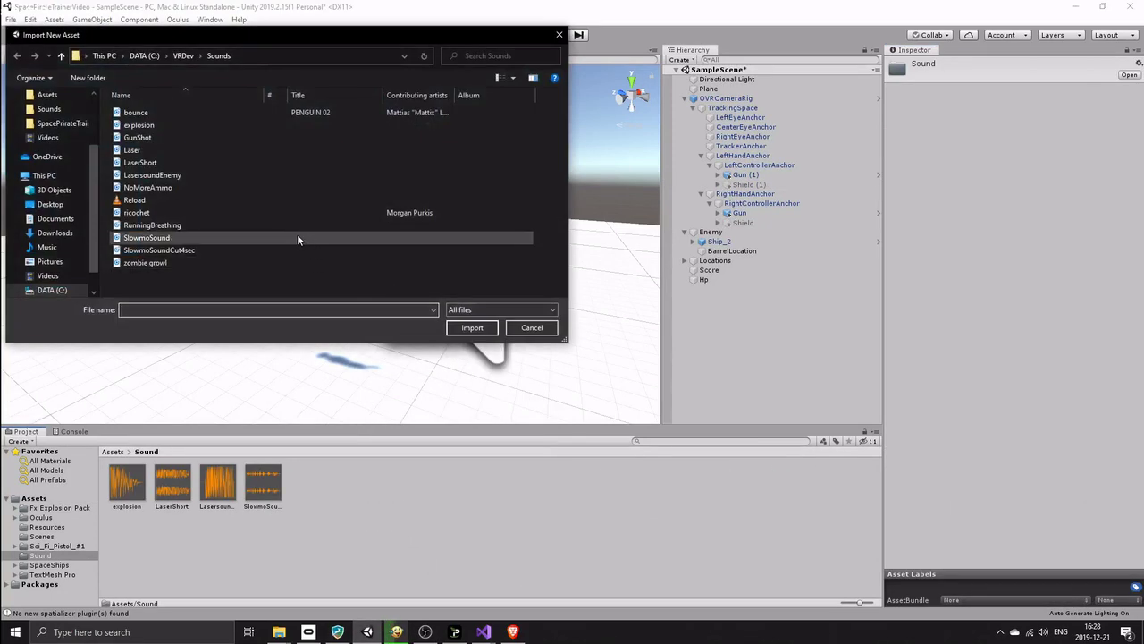
click(166, 212)
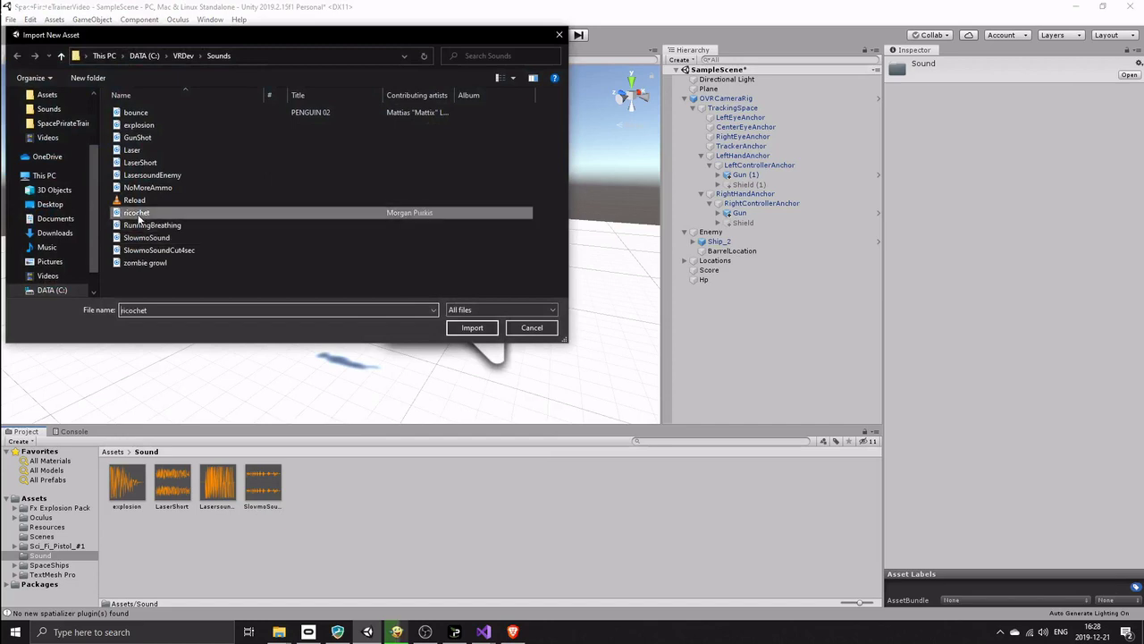
click(472, 327)
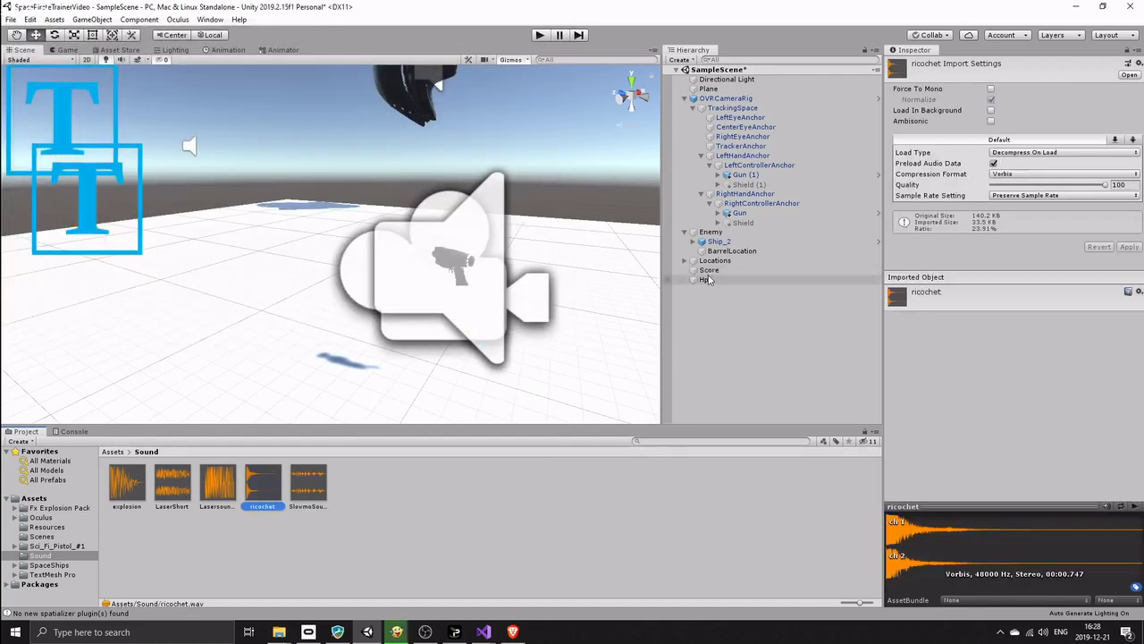
Assign the ricochet clip as the Shield Sound of both shields' Shield scripts
click(742, 184)
ctrl+click(743, 222)
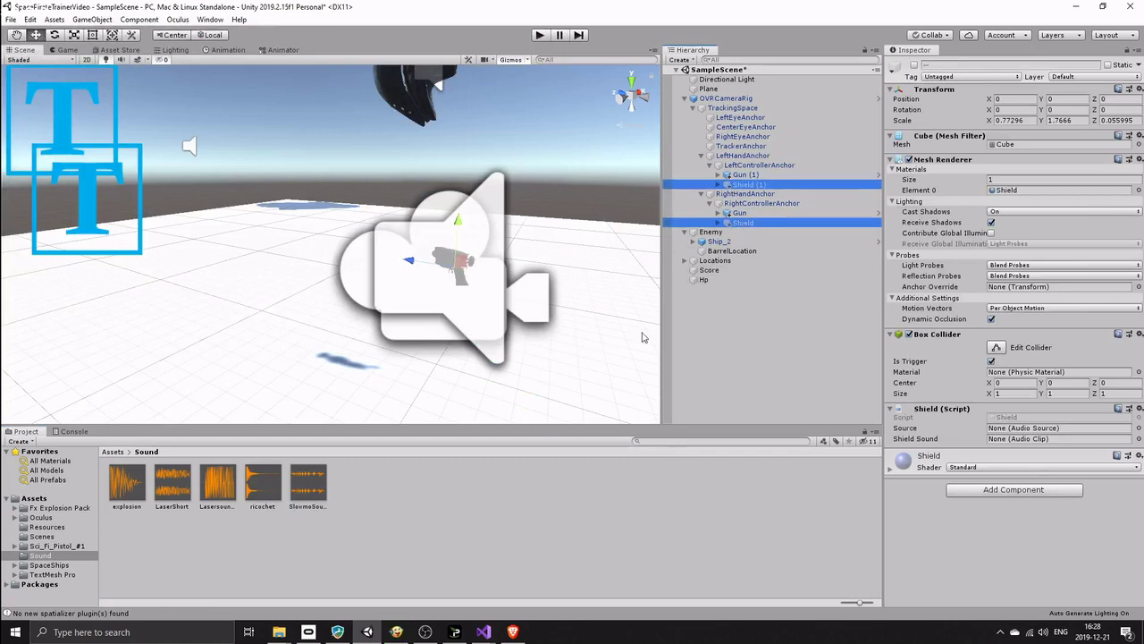
drag(264, 492, 1008, 442)
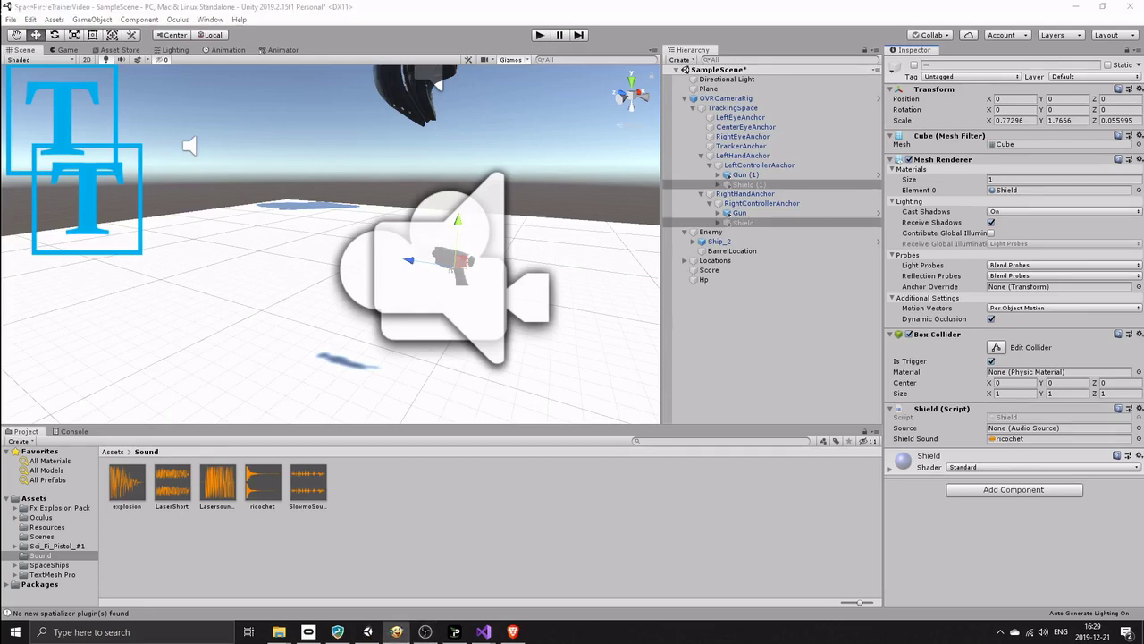
Add an Audio Source component to both shields and assign Shield (1)'s Audio Source as the Source in their Shield scripts
click(738, 225)
ctrl+click(739, 185)
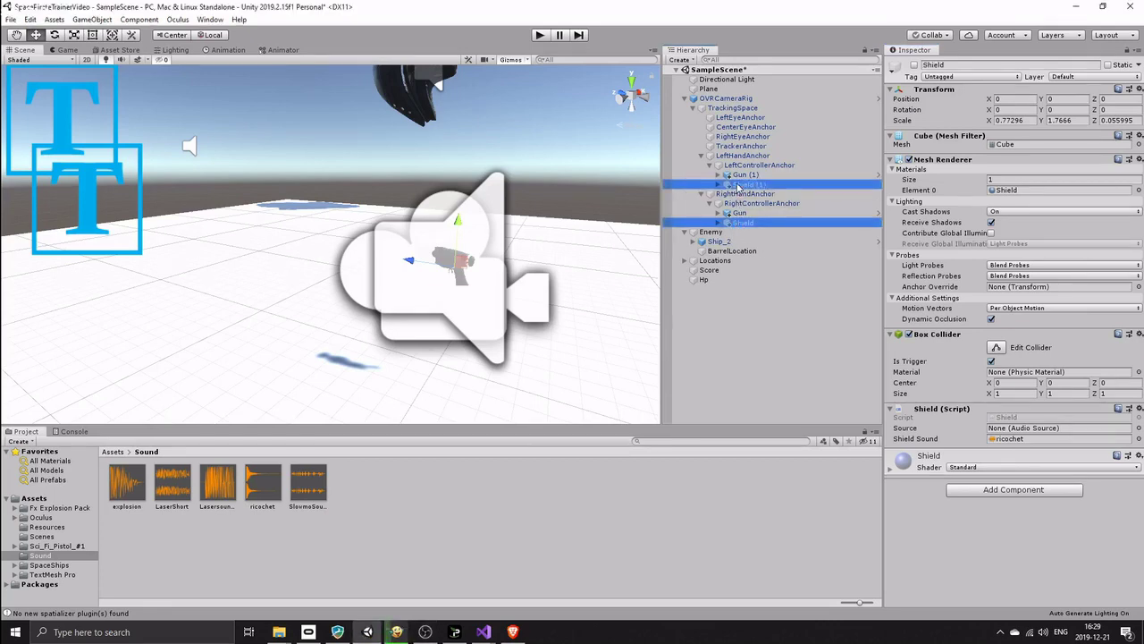
click(998, 491)
text(audio)
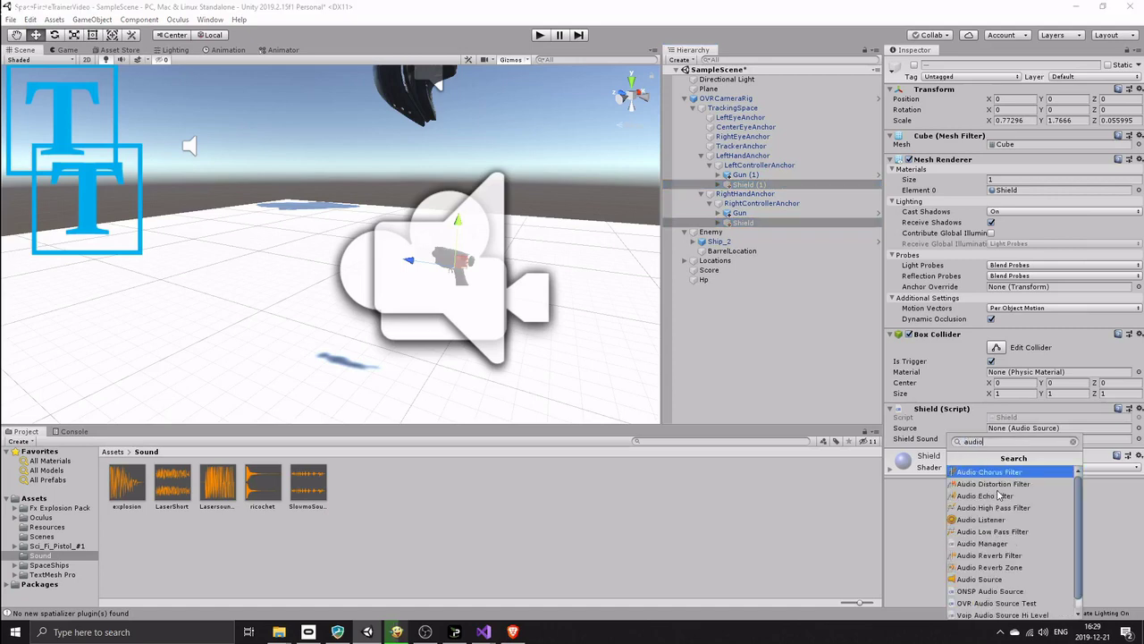
text( sou)
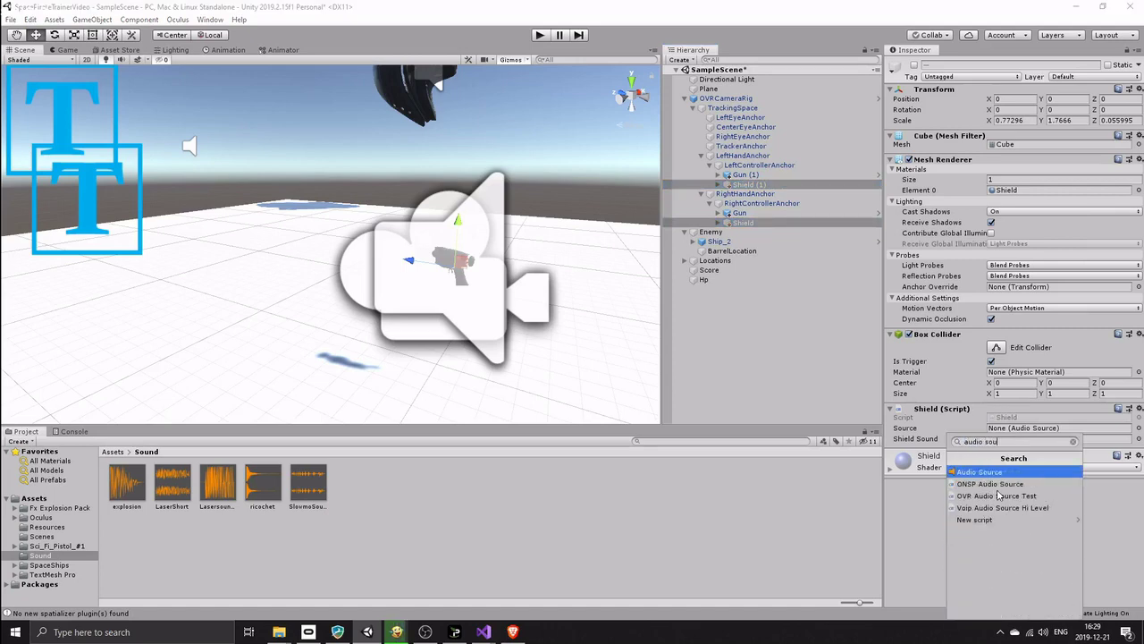
key(Return)
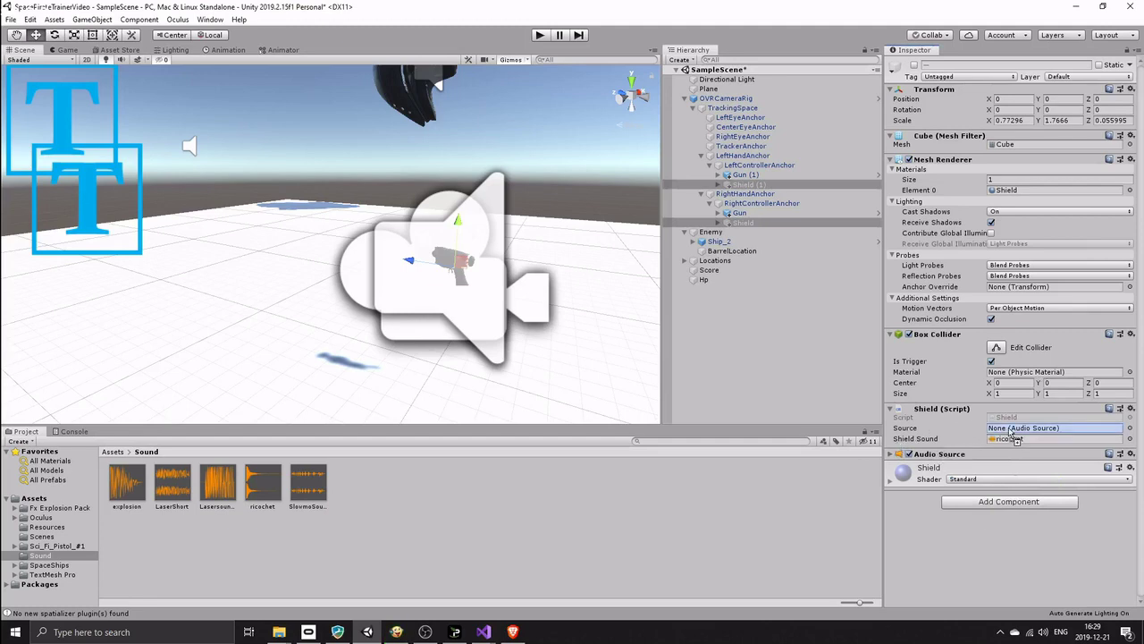
click(726, 364)
click(739, 224)
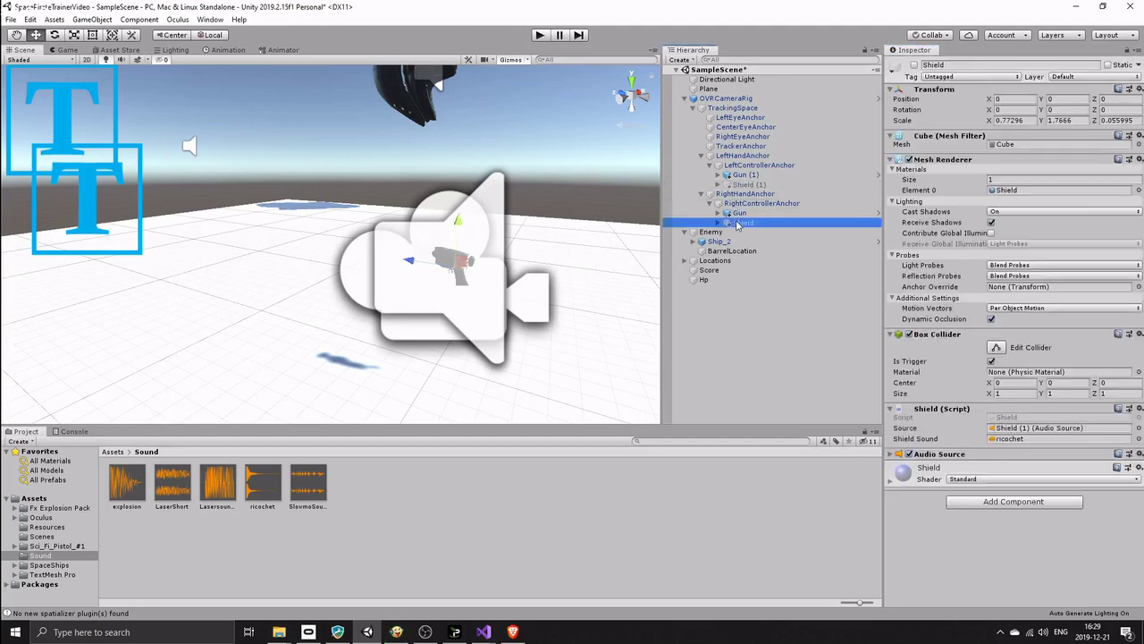
Find the ProBuilder package in the Package Manager and install version 4.0.5
click(748, 184)
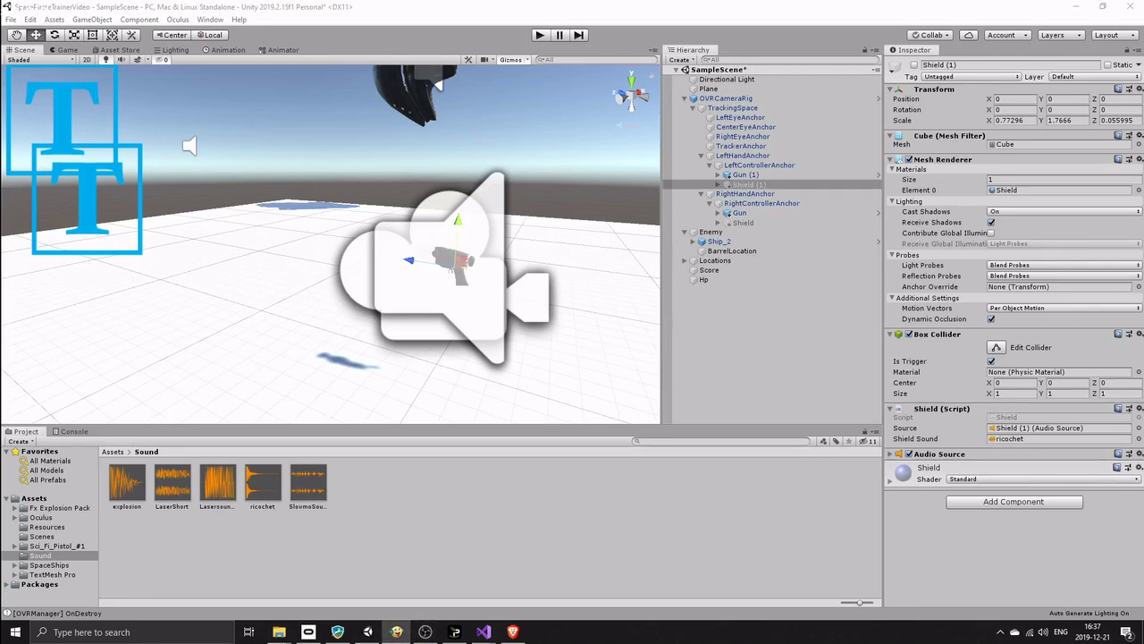
click(210, 19)
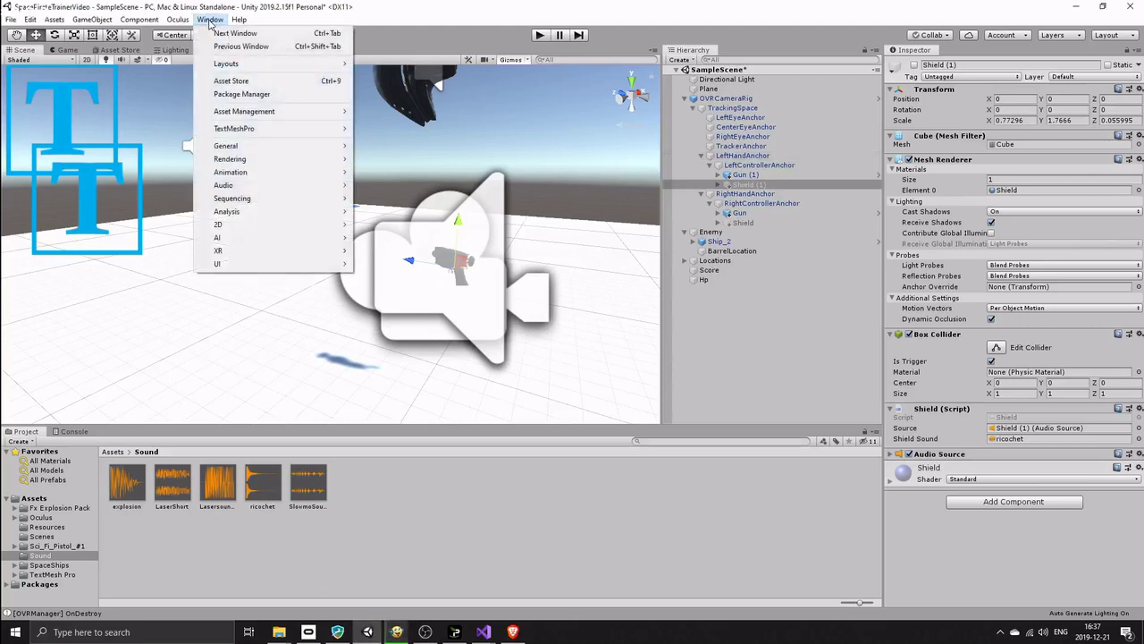
click(257, 94)
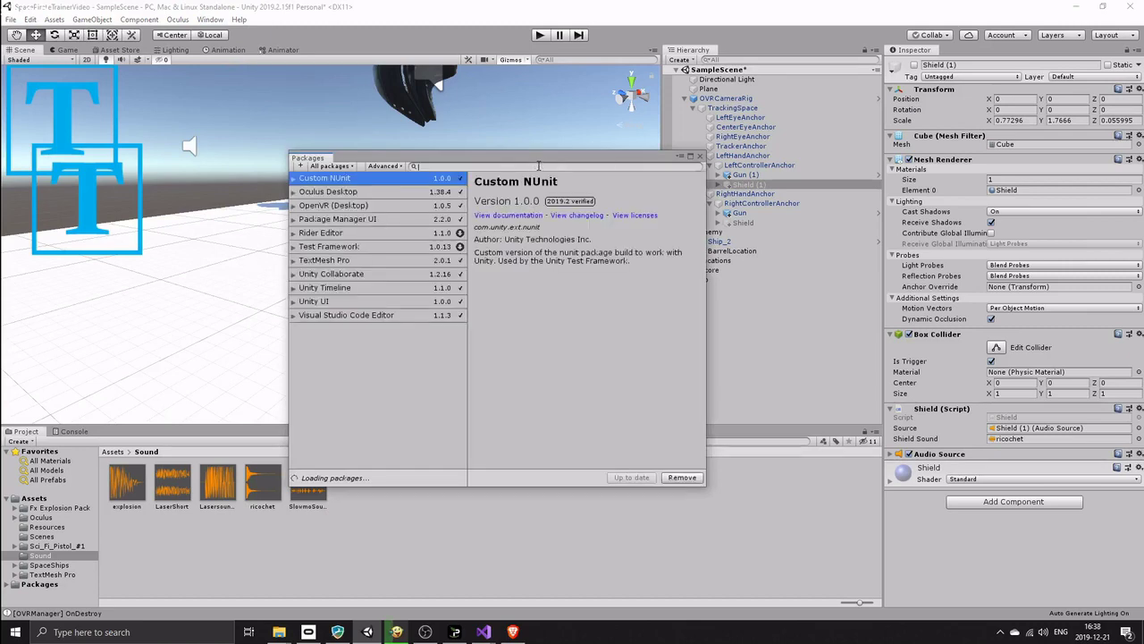
text(probuilder)
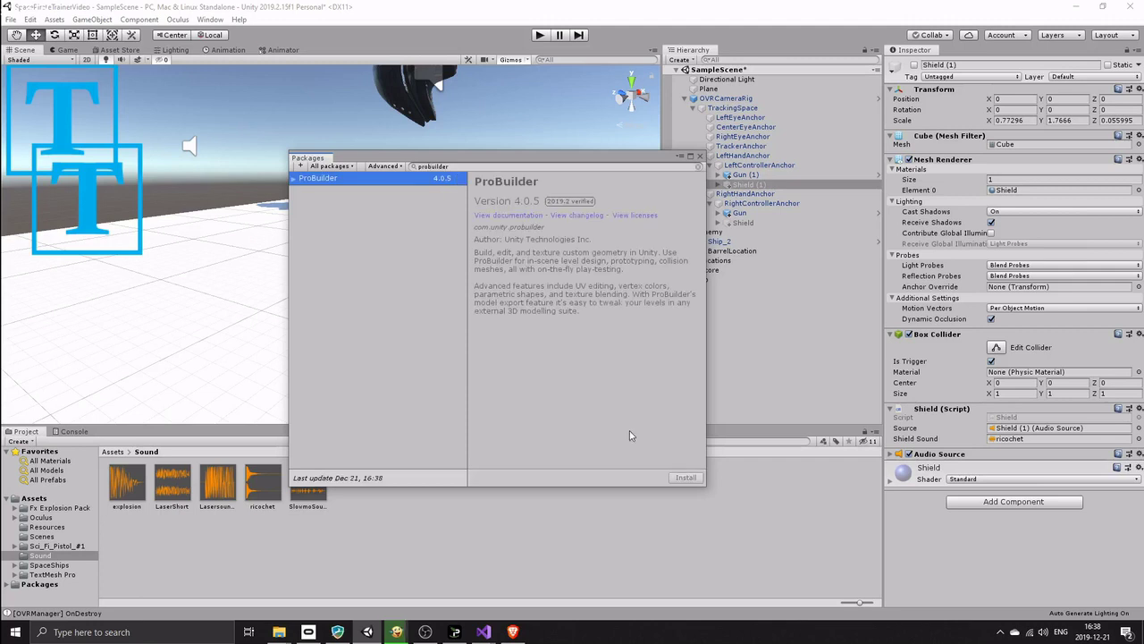
click(686, 477)
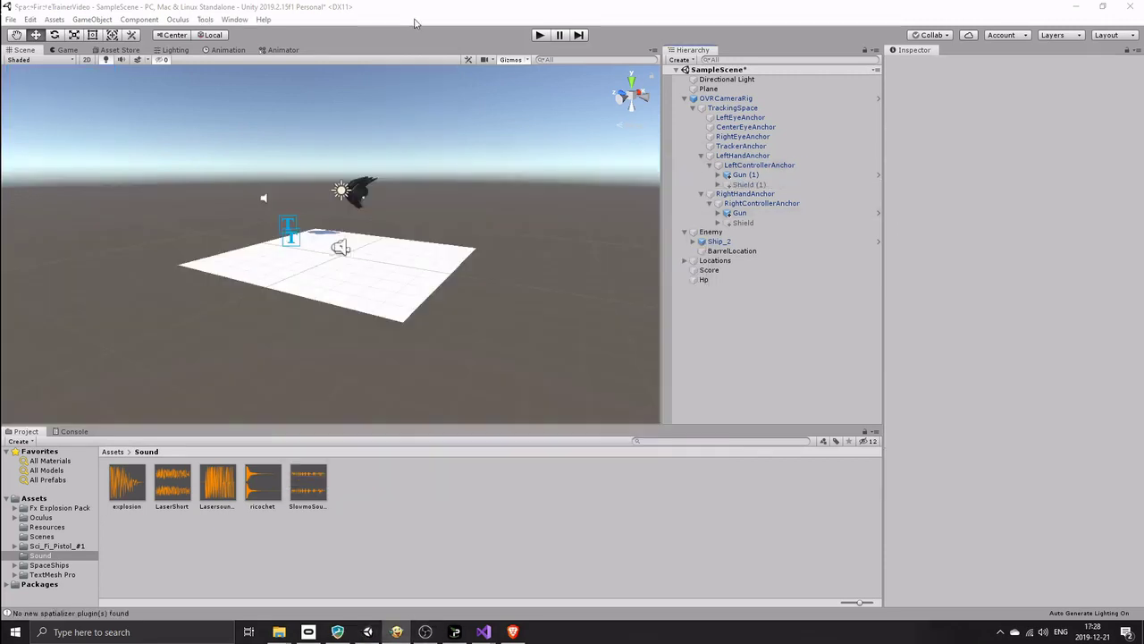
Open the ProBuilder window, start a new shape with the Cylinder type, and clear the shape settings away from the scene preview
click(233, 20)
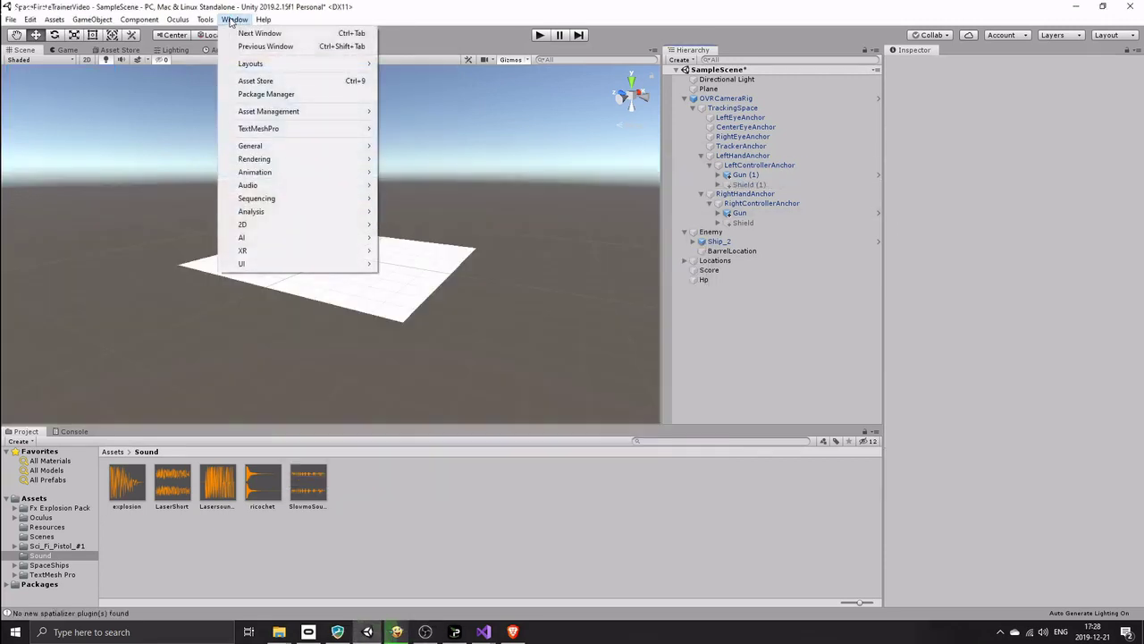
click(230, 20)
click(205, 19)
mouse_move(234, 33)
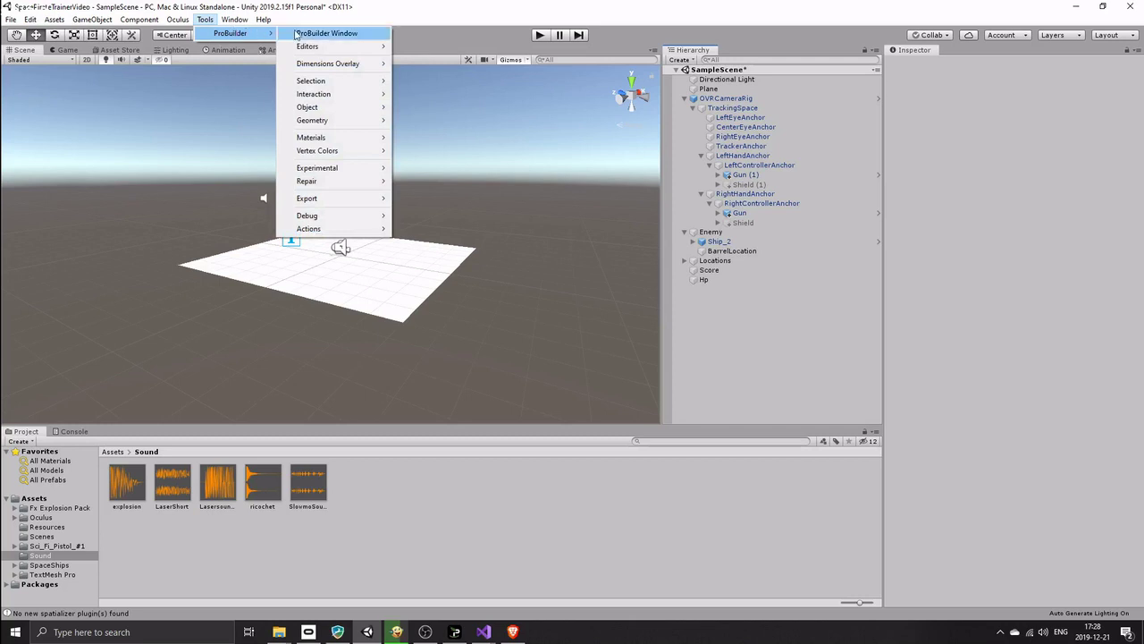
click(337, 33)
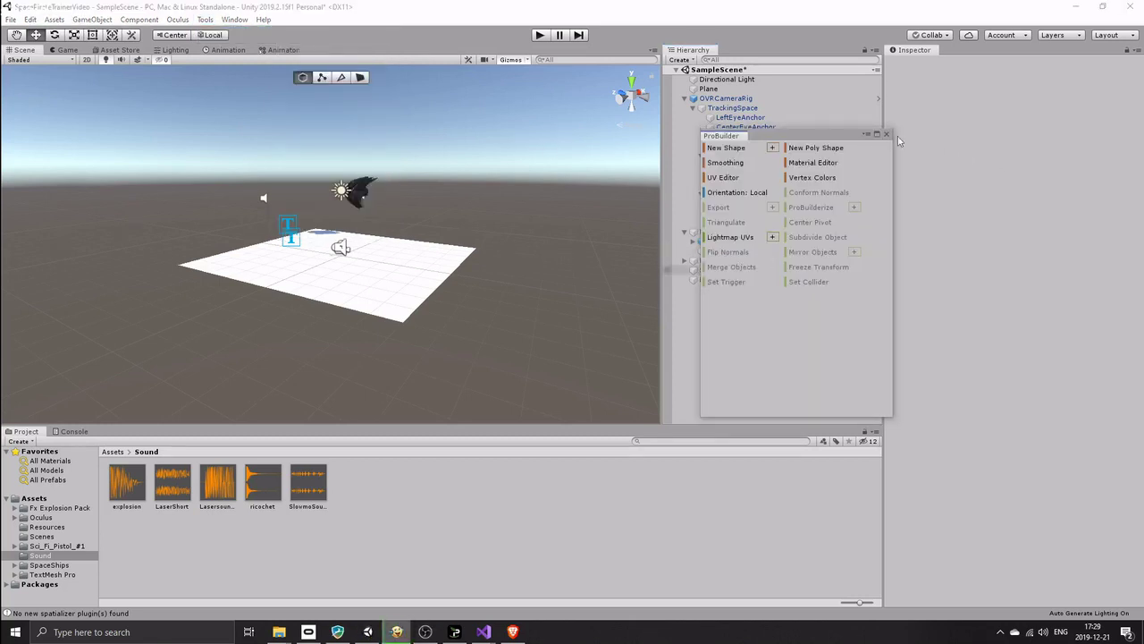
click(773, 147)
click(270, 283)
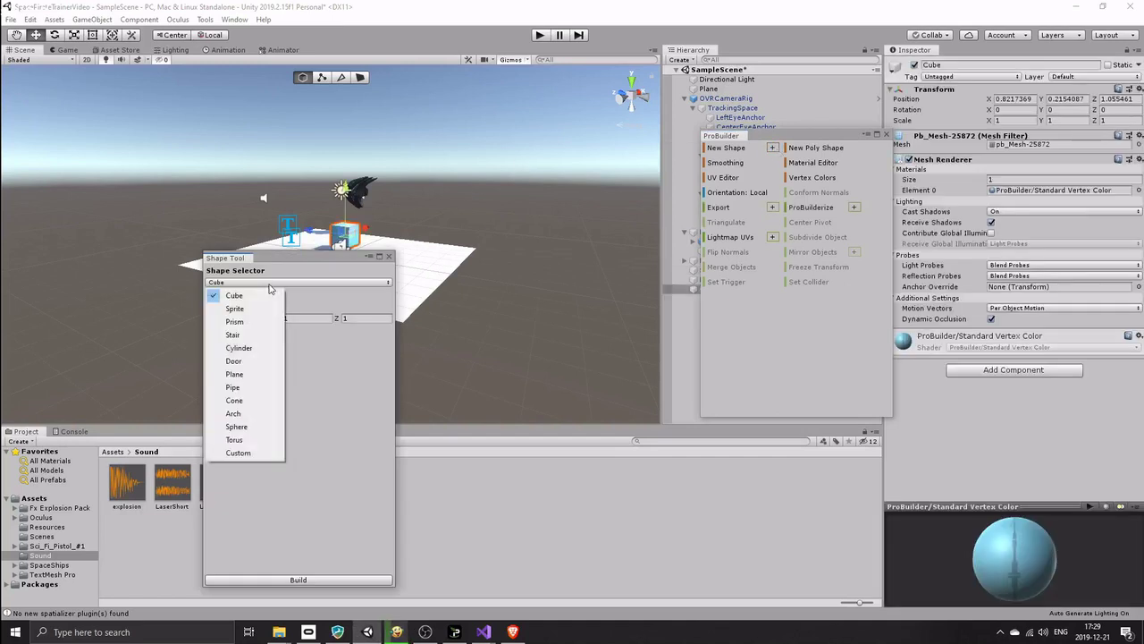
click(250, 349)
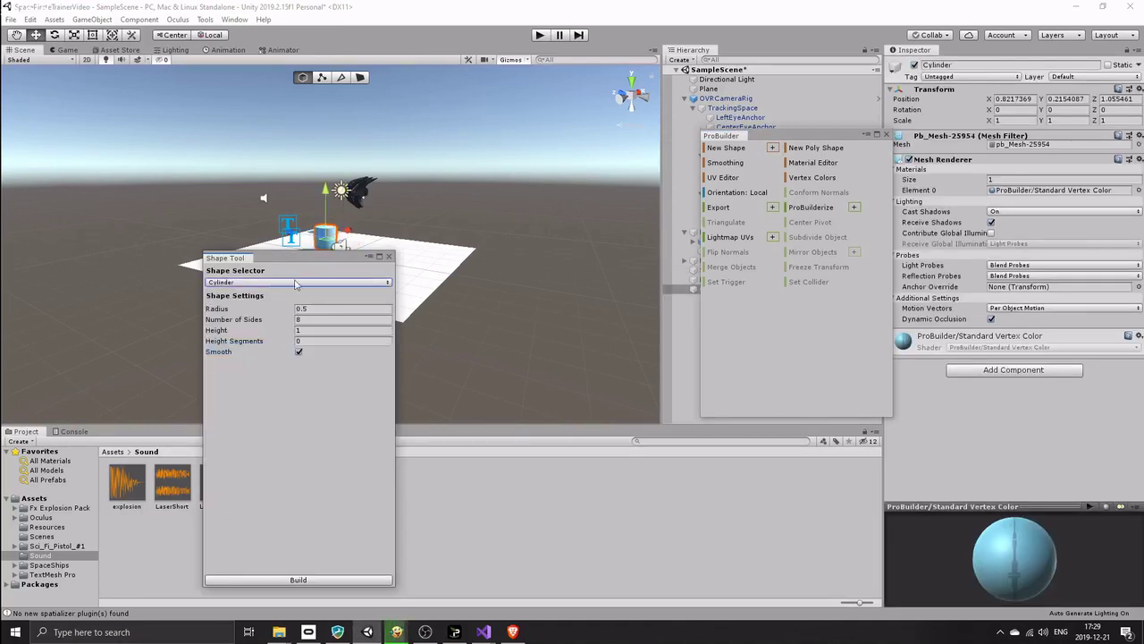
drag(318, 256, 553, 233)
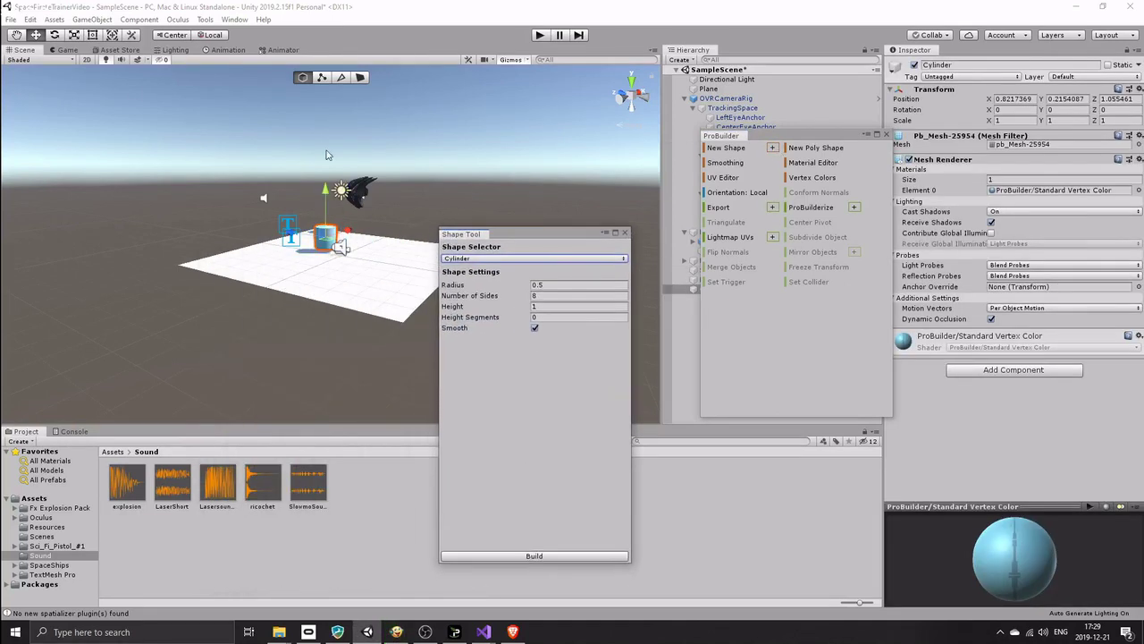
Rotate the cylinder preview onto its side and scale it uniformly to about 8.8 so it surrounds the floor plane
key(e)
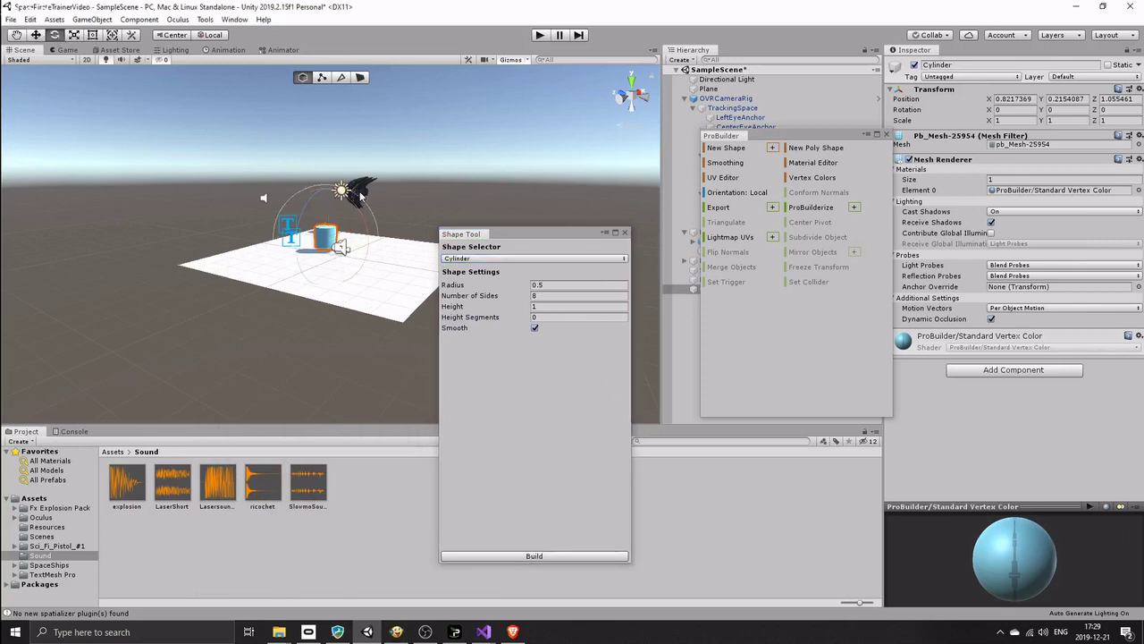
drag(358, 199, 373, 293)
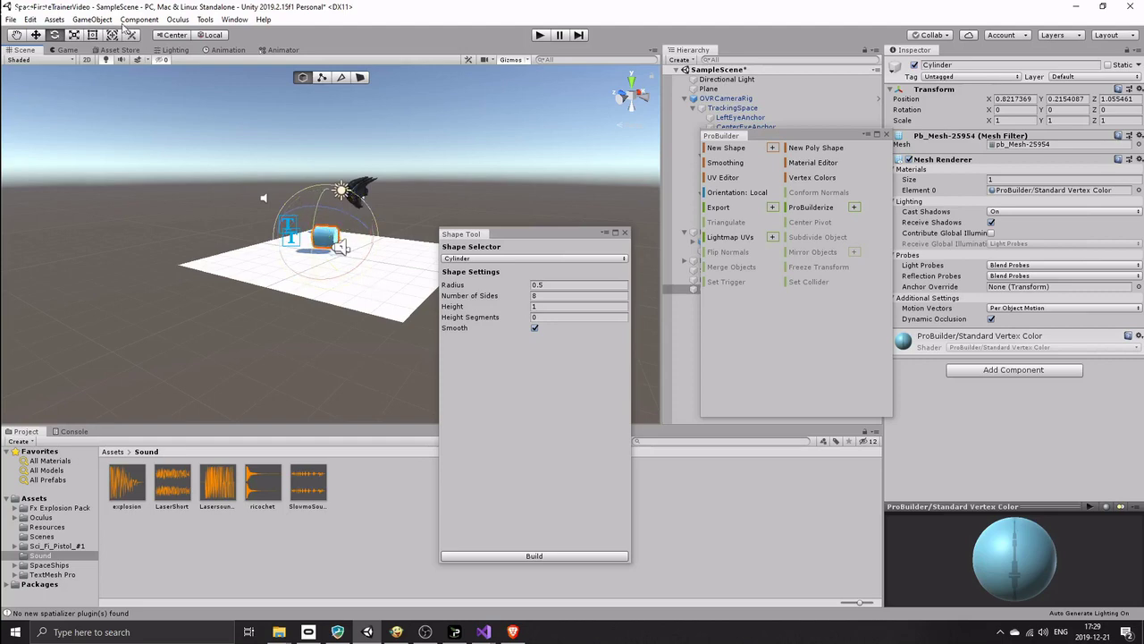
click(75, 36)
drag(326, 240, 332, 537)
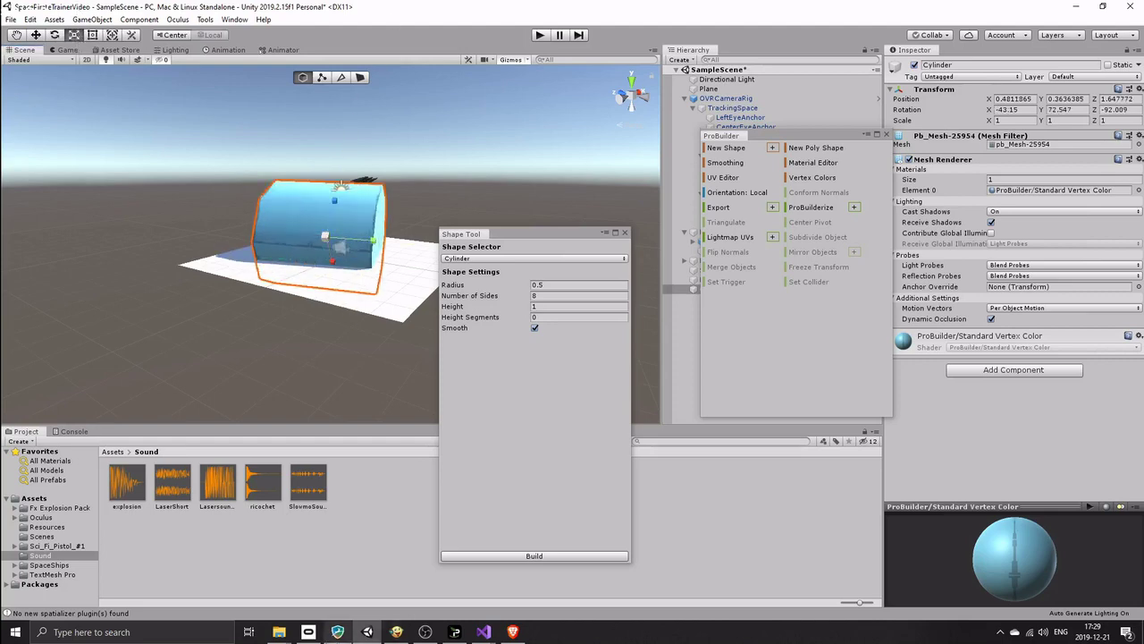
alt+drag(333, 239, 67, 330)
Rotate the cylinder preview to about -38, 103, -112 degrees and shift it along its length to align with the floor plane
click(54, 36)
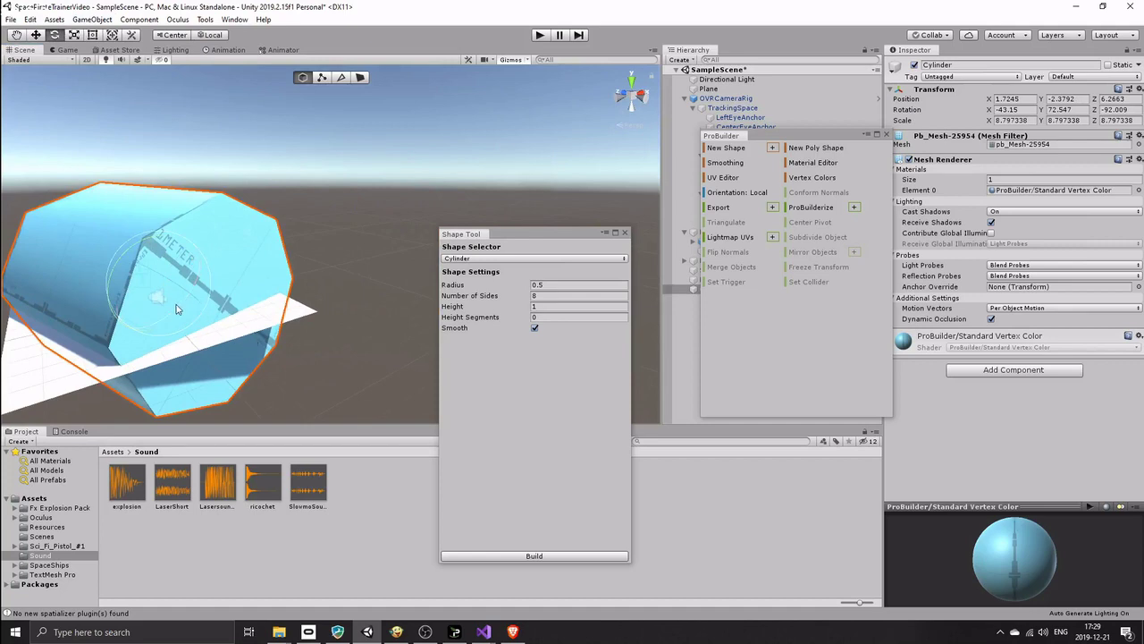
drag(176, 309, 173, 372)
middle_drag(174, 373, 281, 375)
right_drag(281, 374, 323, 358)
middle_drag(323, 359, 424, 335)
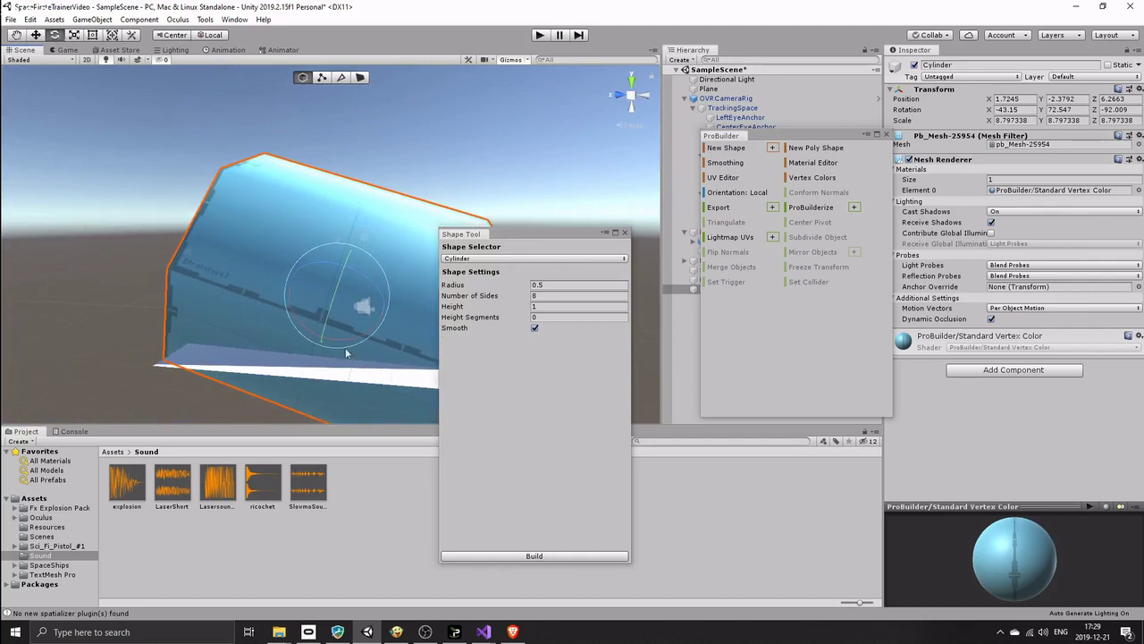
click(36, 36)
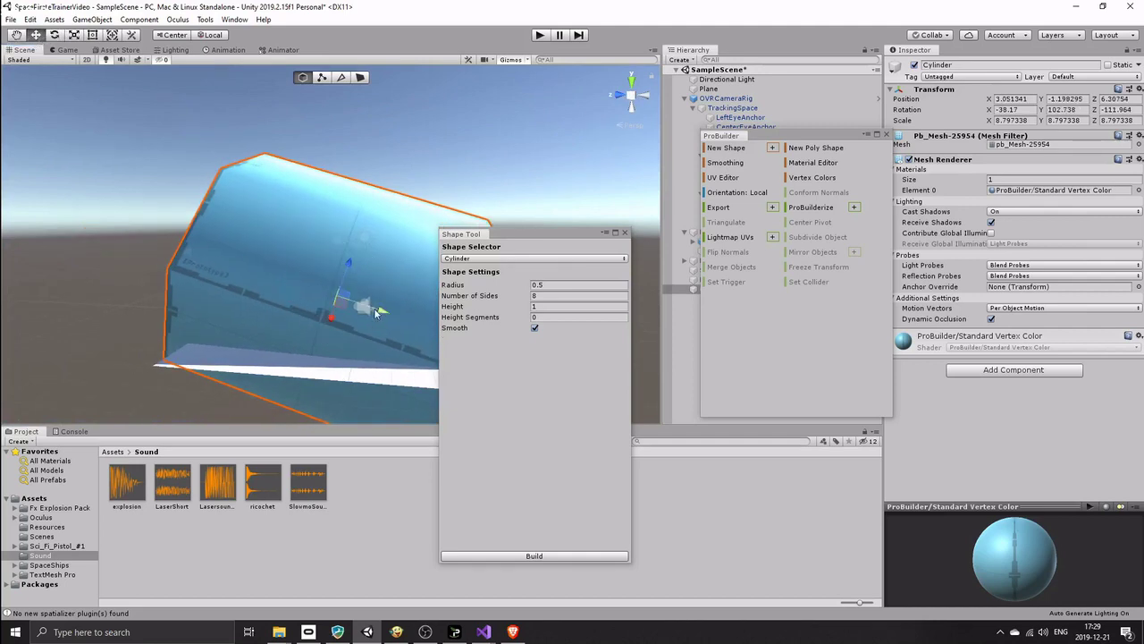
drag(376, 312, 394, 317)
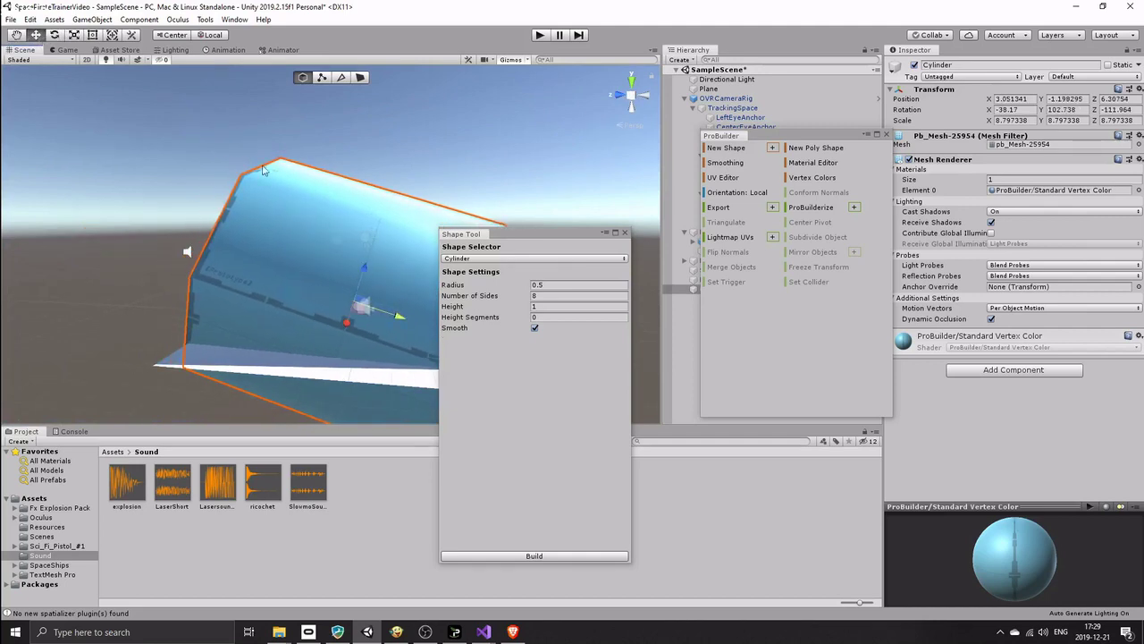
Scale the cylinder preview uniformly to about 11.05 around the floor plane
click(74, 36)
scroll(362, 300, up, 4)
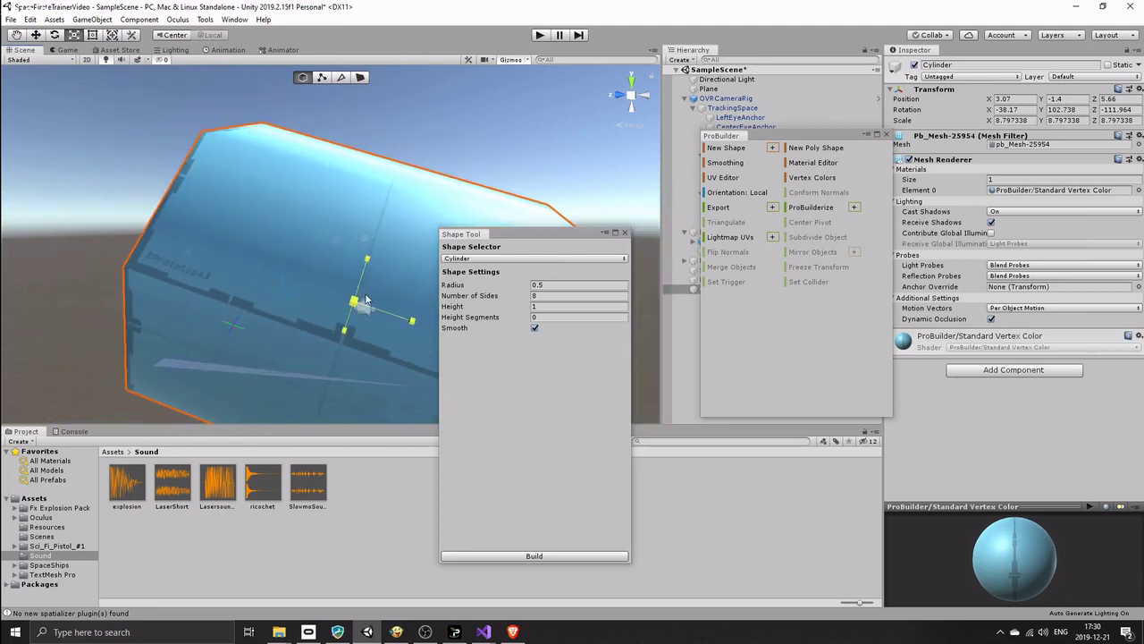
middle_drag(365, 300, 185, 329)
scroll(352, 365, down, 2)
scroll(323, 379, up, 2)
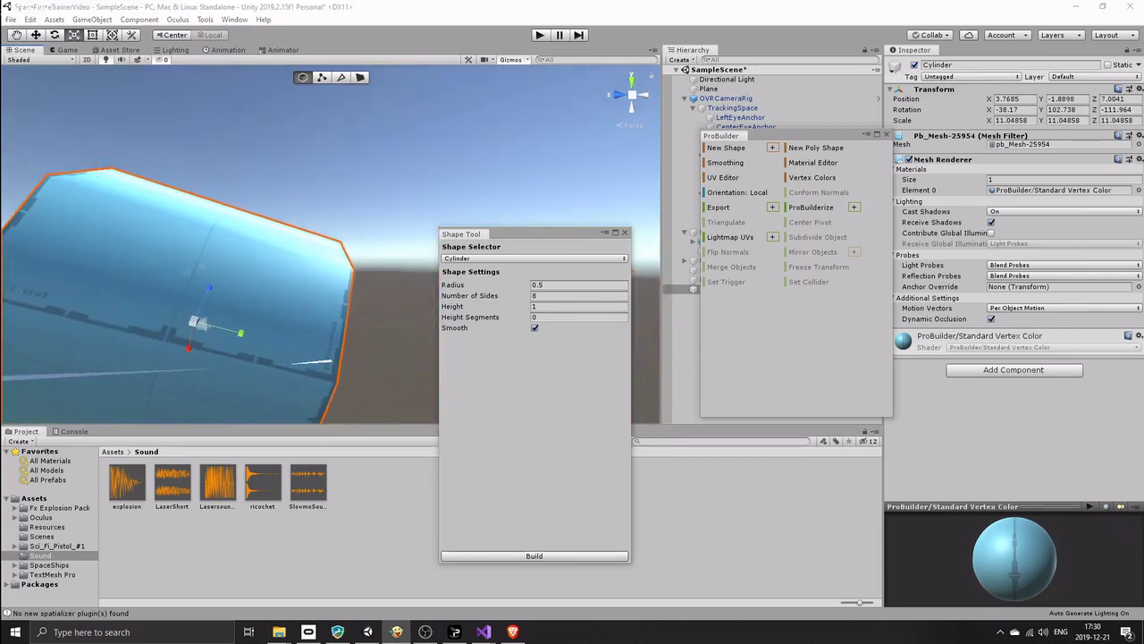
Build the ProBuilder cylinder and flip its normals so the surfaces face inward
click(555, 556)
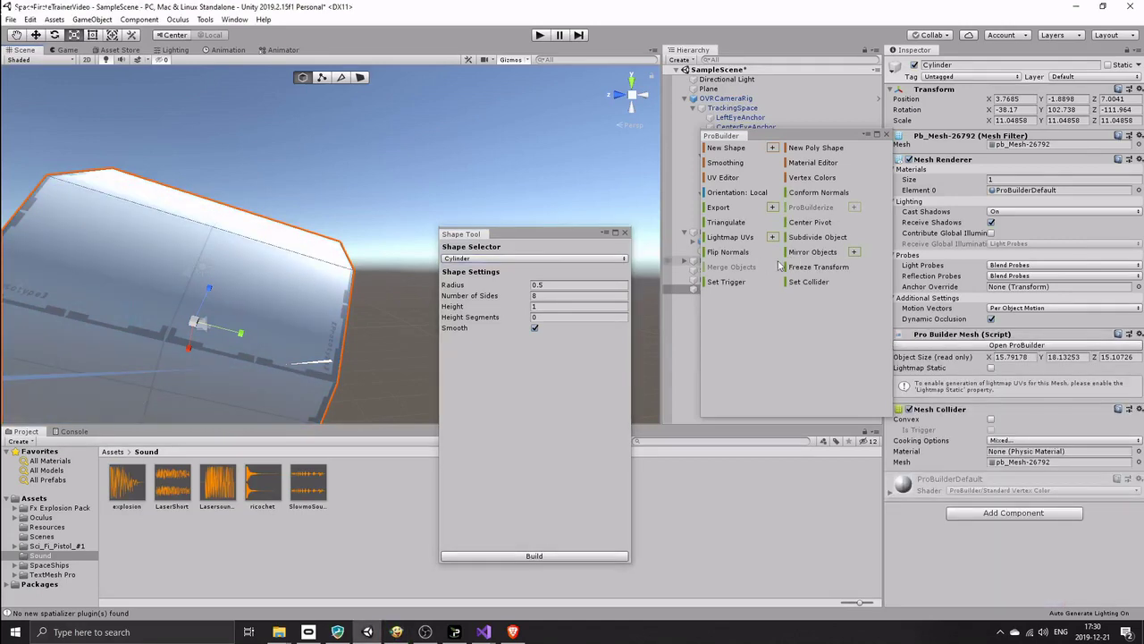
click(725, 255)
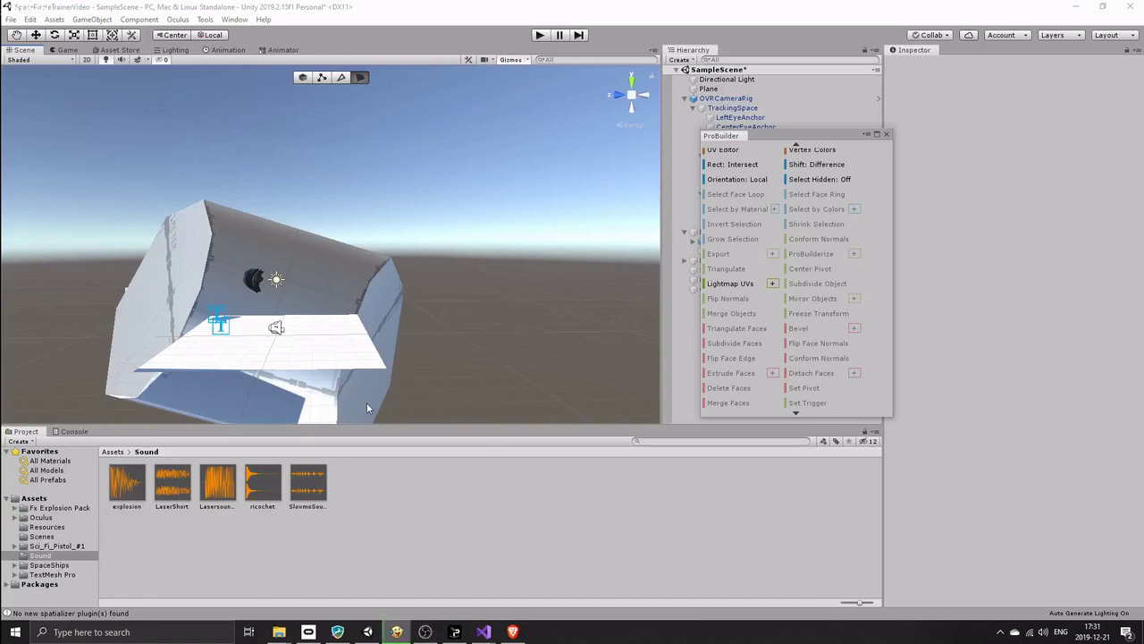
Delete the upper triangular faces of the cylinder's end cap behind the score and lives texts
scroll(367, 403, up, 6)
middle_drag(317, 418, 439, 310)
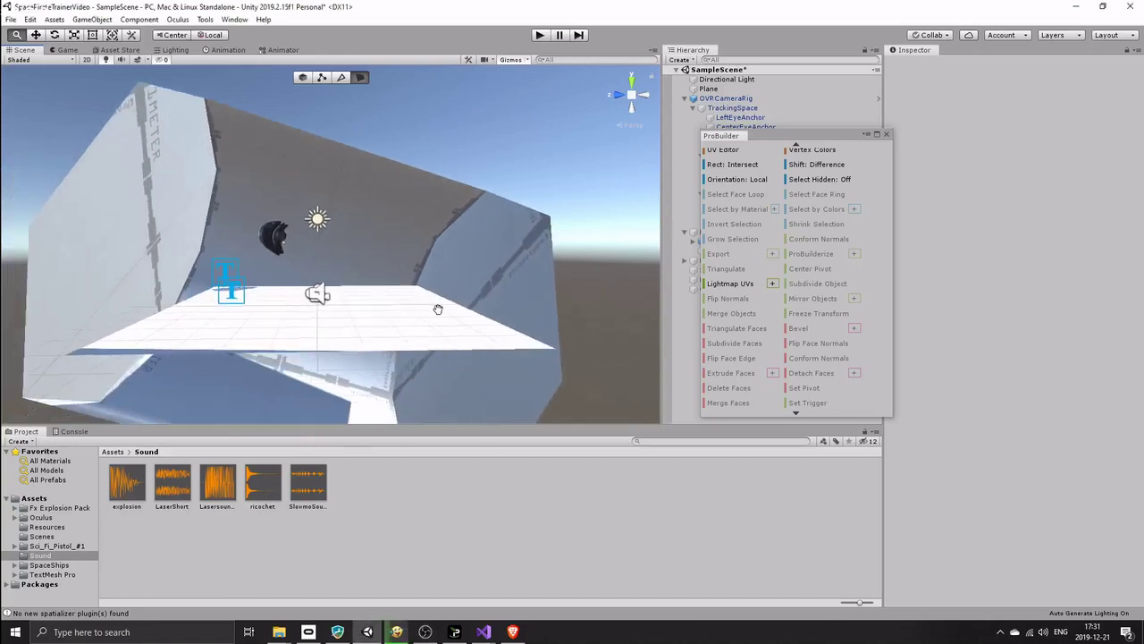
scroll(416, 319, up, 7)
right_drag(402, 329, 493, 104)
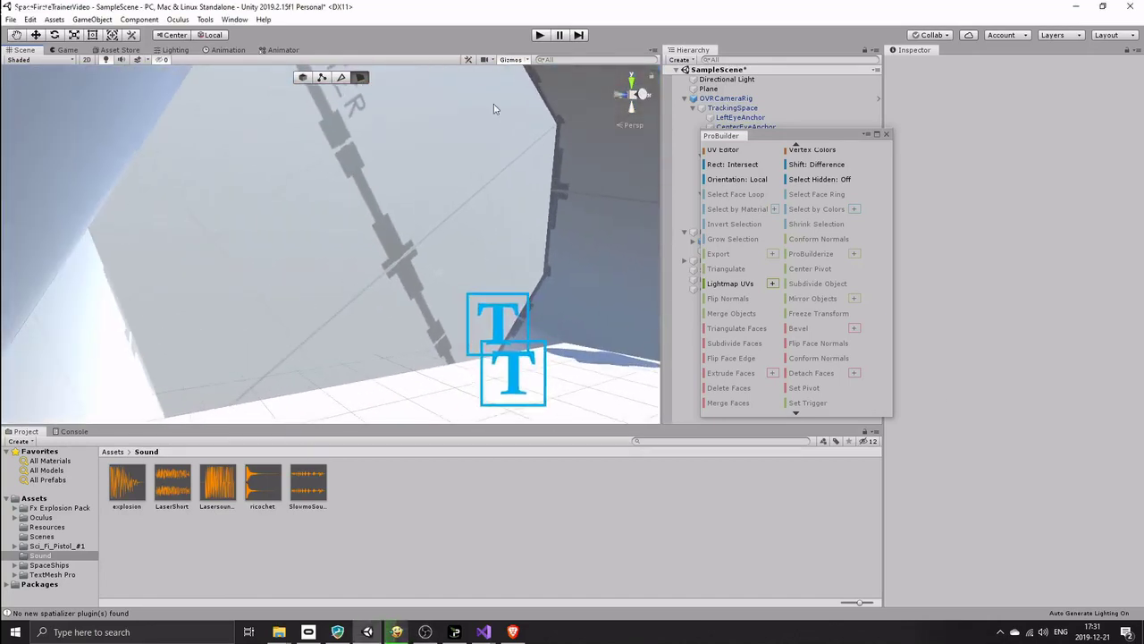
click(411, 204)
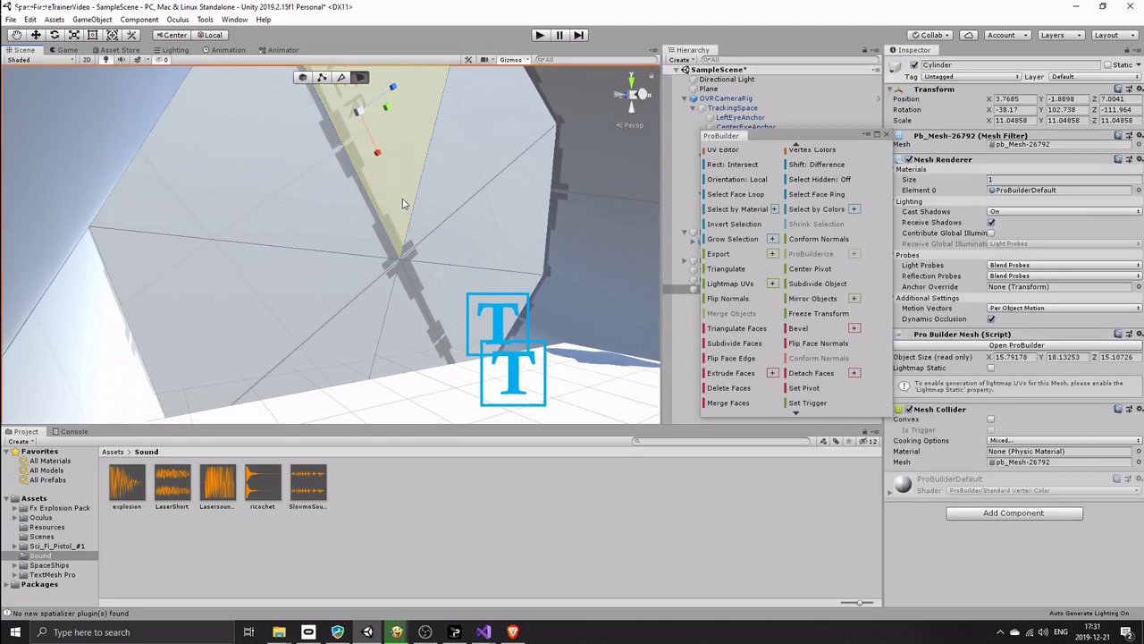
click(729, 390)
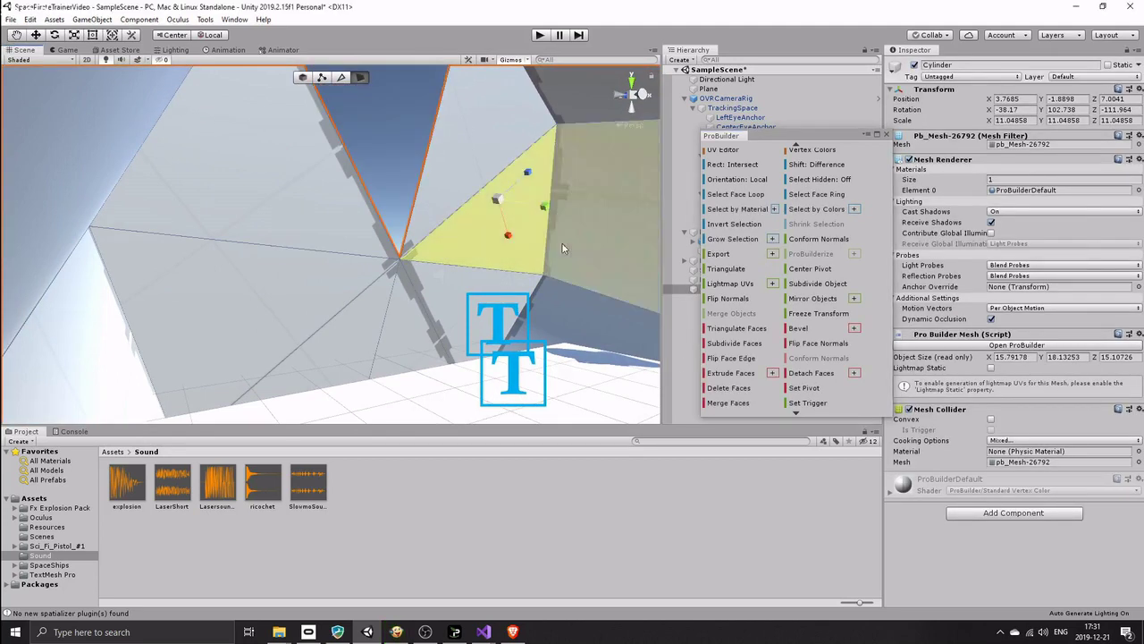
click(469, 167)
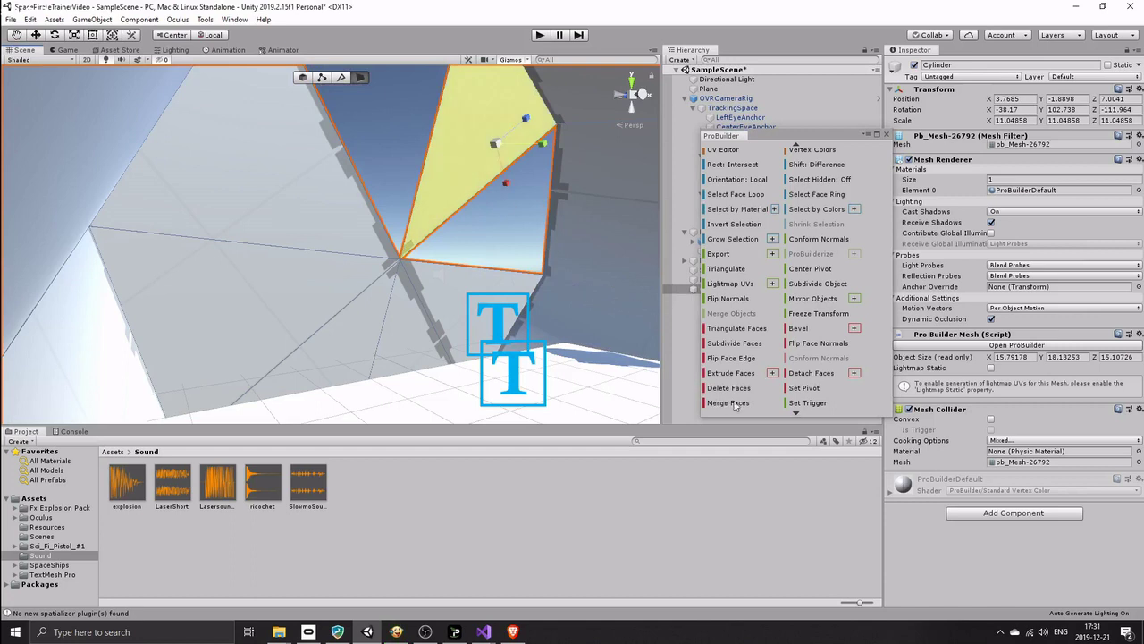
click(733, 390)
click(275, 171)
click(738, 388)
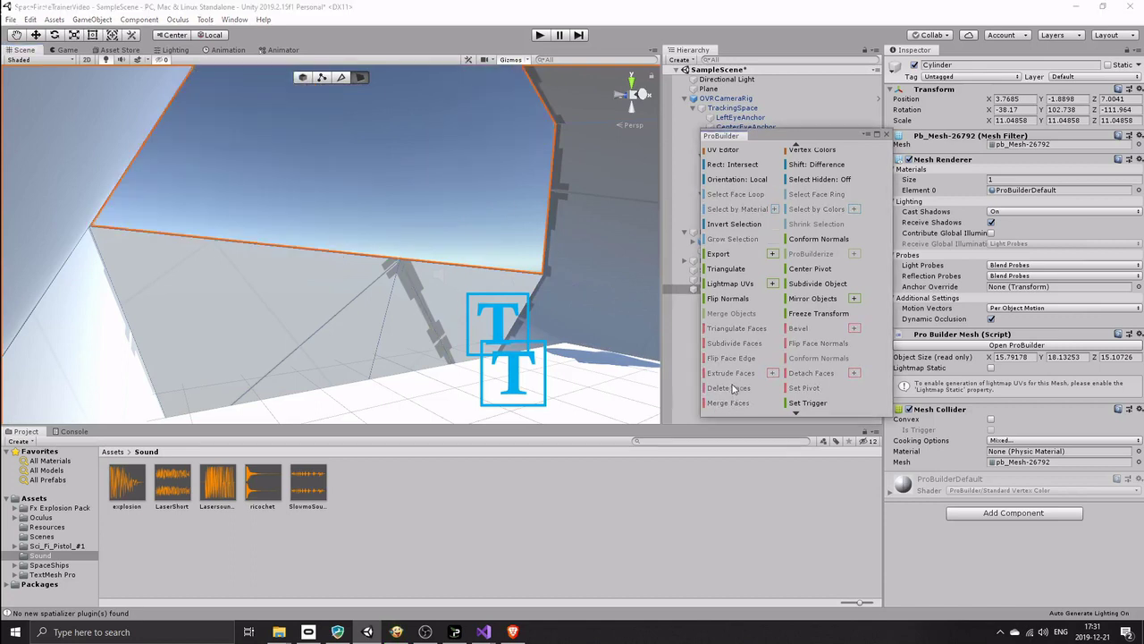
Delete the remaining lower triangular faces of the same end cap to leave that end of the cylinder open
click(277, 296)
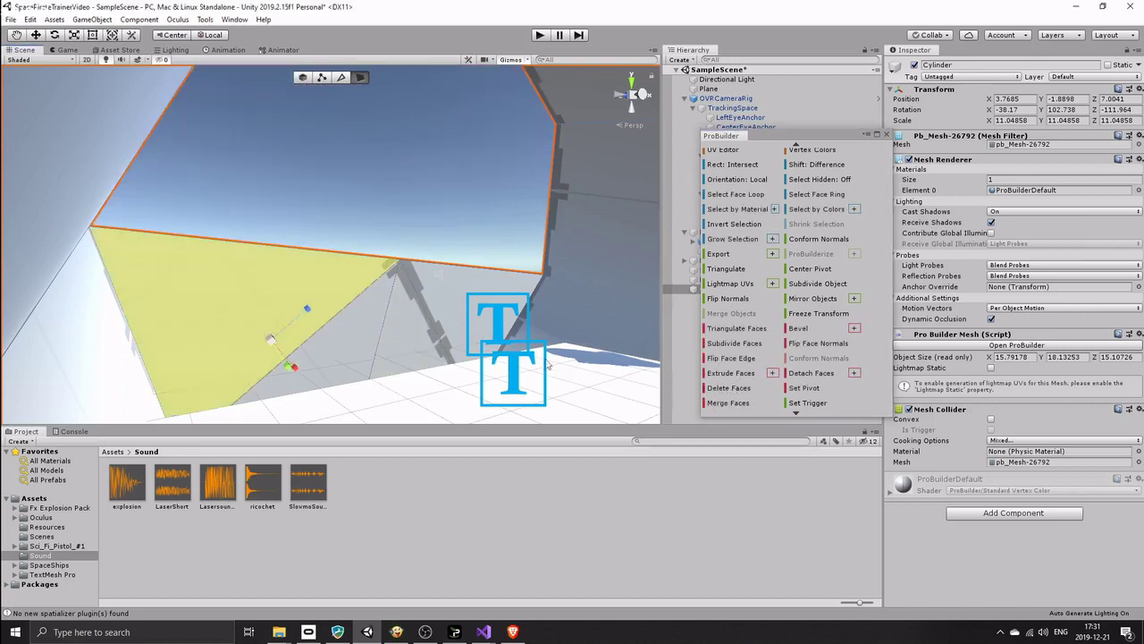
click(733, 391)
click(327, 351)
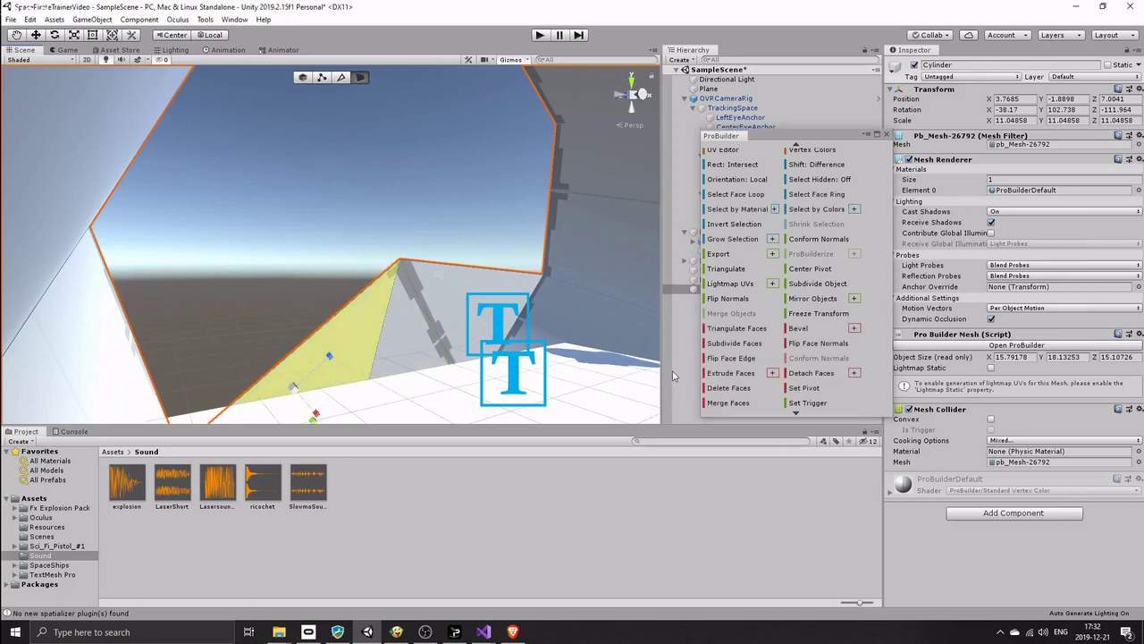
click(726, 390)
click(420, 304)
click(727, 390)
click(433, 299)
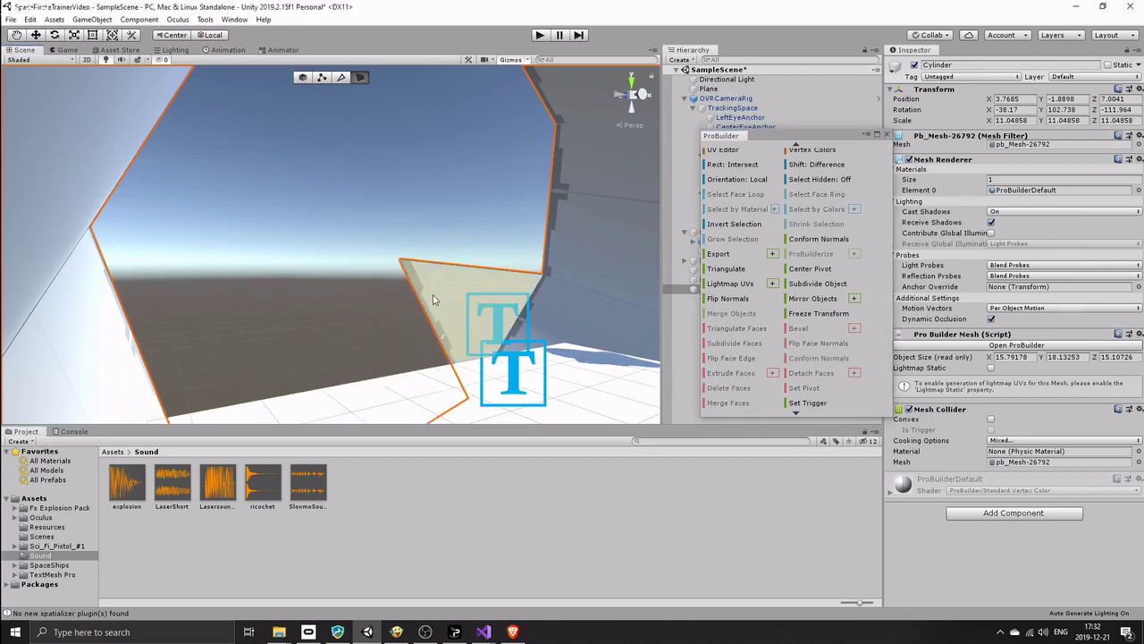
click(731, 390)
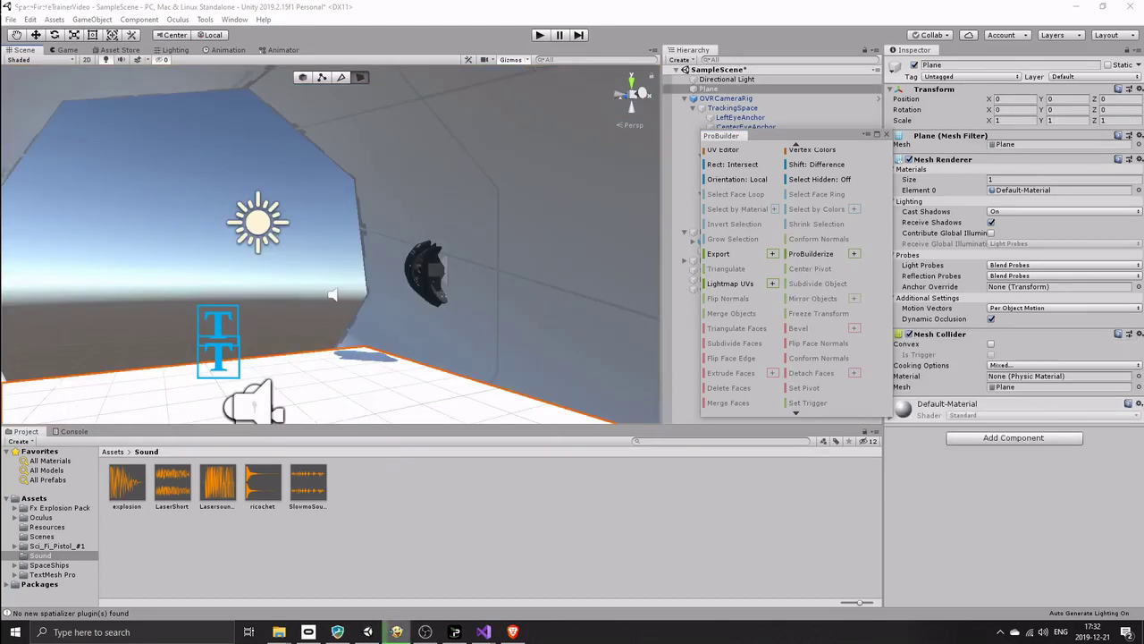
Subdivide the whole ProBuilder cylinder object and select the floor plane
click(412, 167)
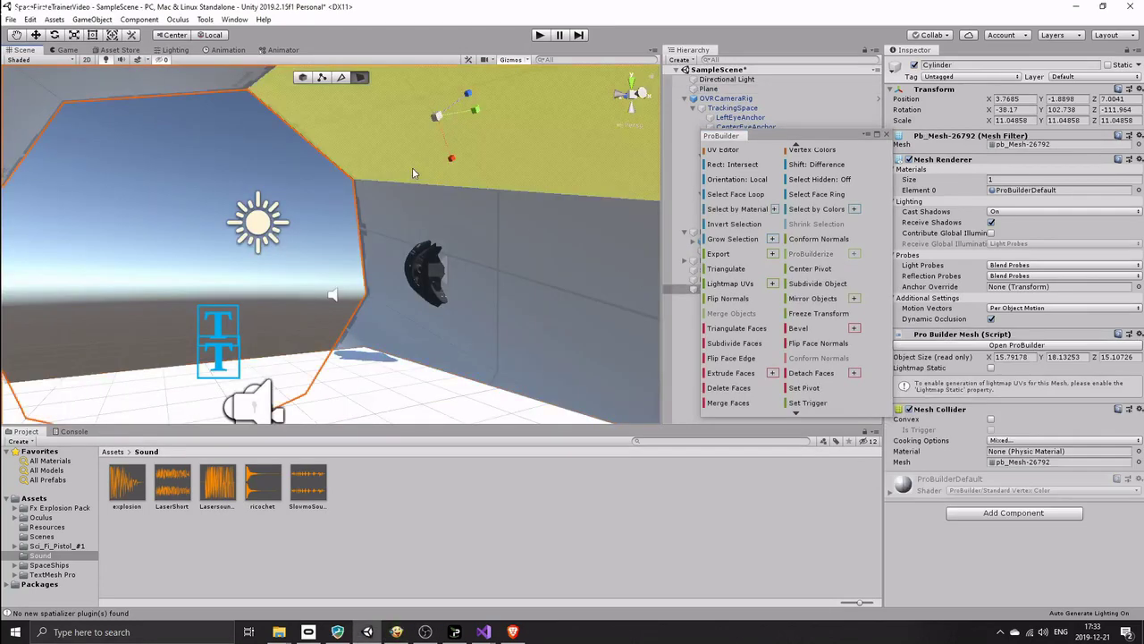
click(817, 282)
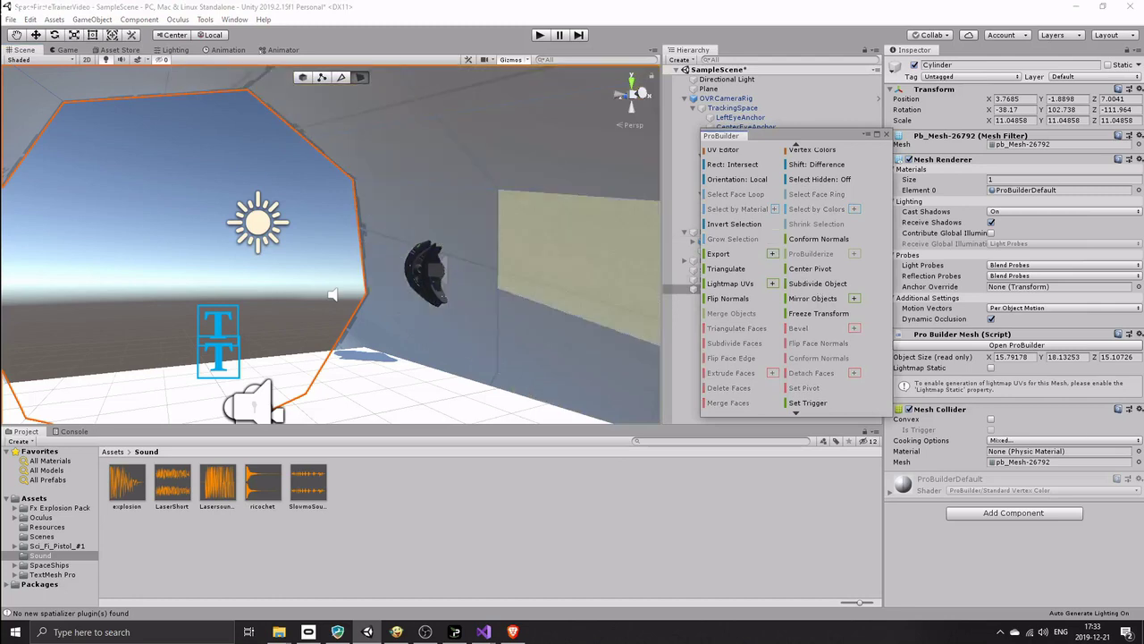
click(536, 385)
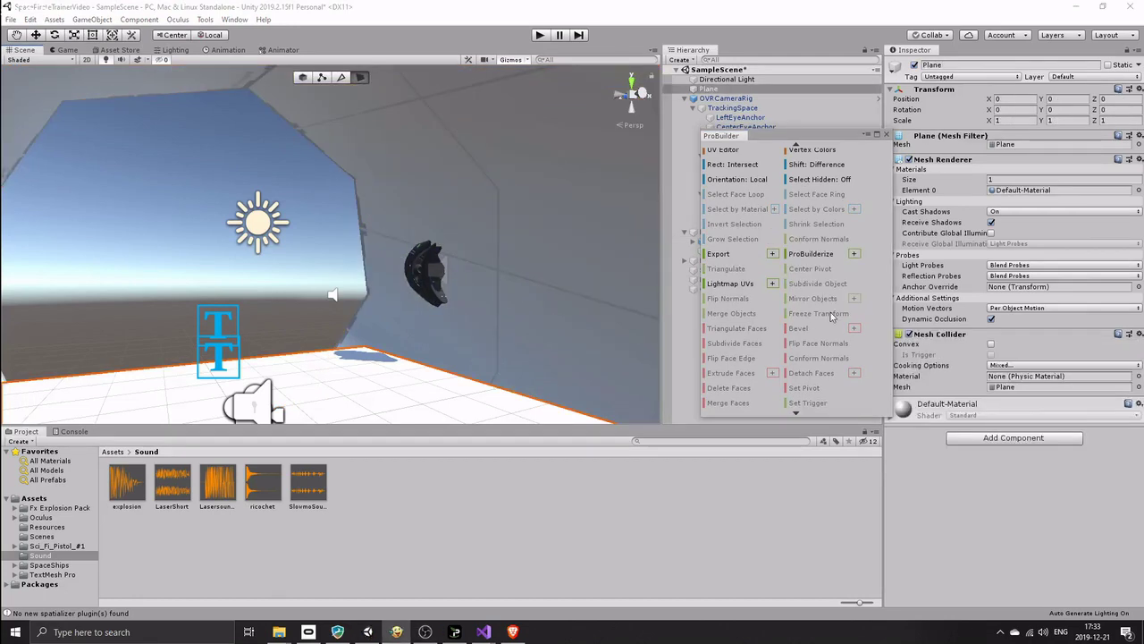
Delete the cylinder's lower side-wall faces nearest the open end, beside the enemy ship
click(395, 328)
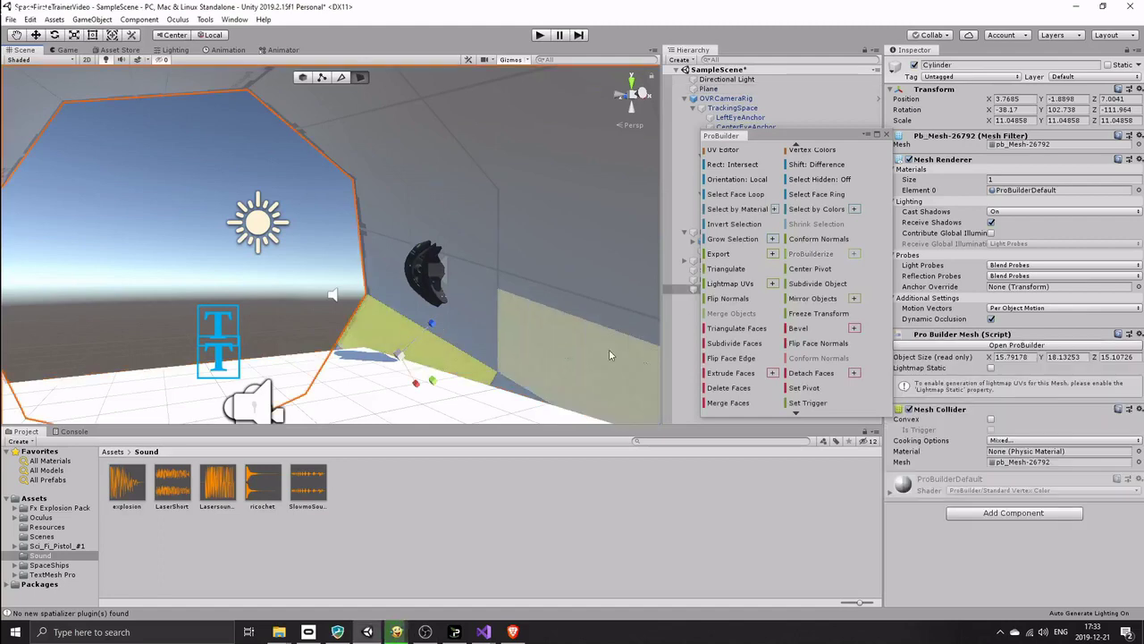
click(726, 388)
click(429, 304)
key(BackSpace)
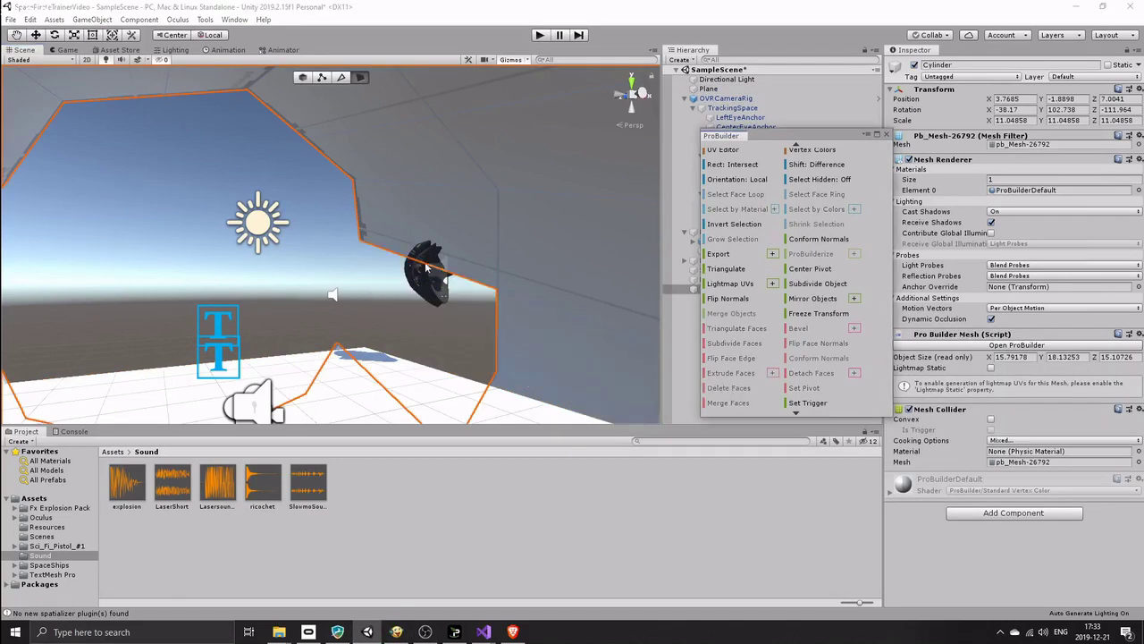
key(ctrl+z)
click(638, 317)
Delete the cylinder's upper wall faces around the top of the open end, above the enemy ship and directional light
click(379, 154)
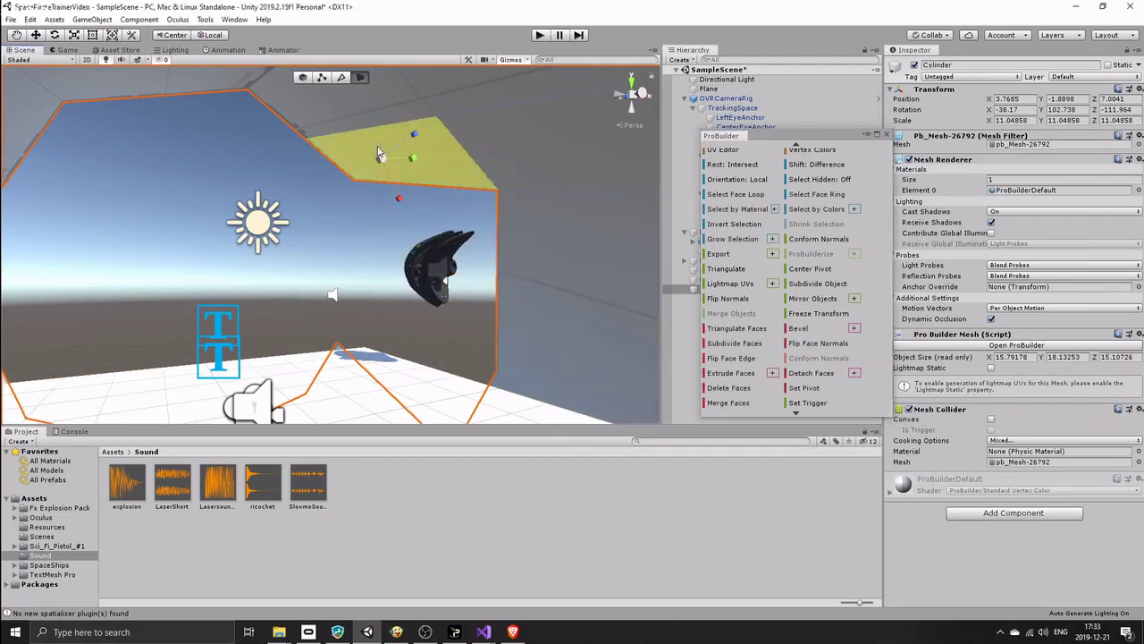
click(729, 387)
click(360, 109)
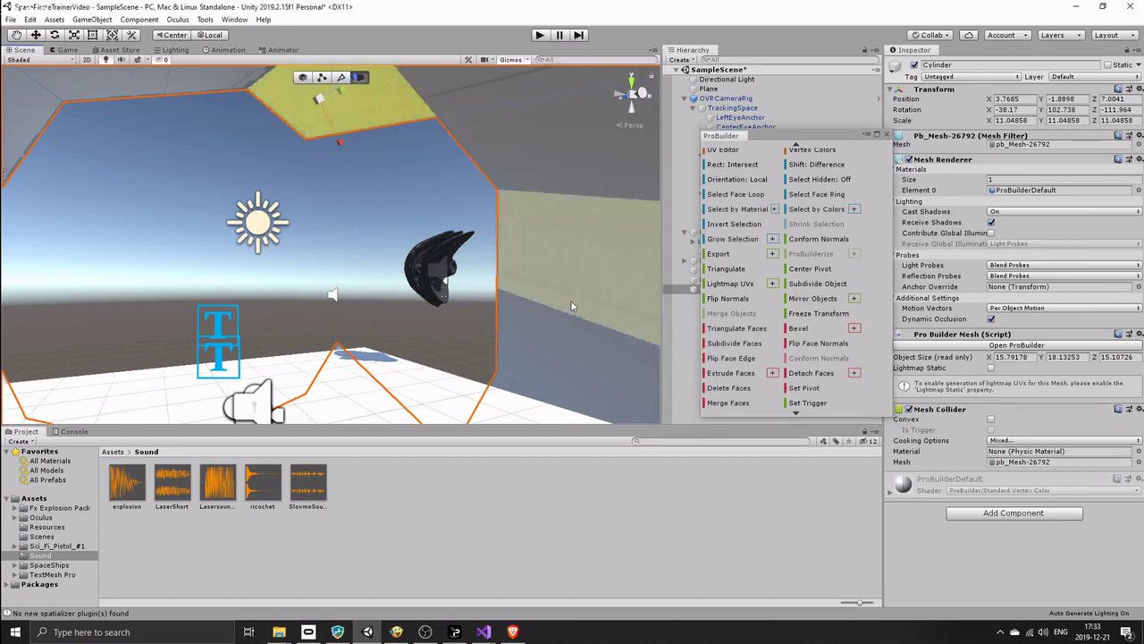
click(729, 387)
scroll(268, 179, down, 3)
click(250, 116)
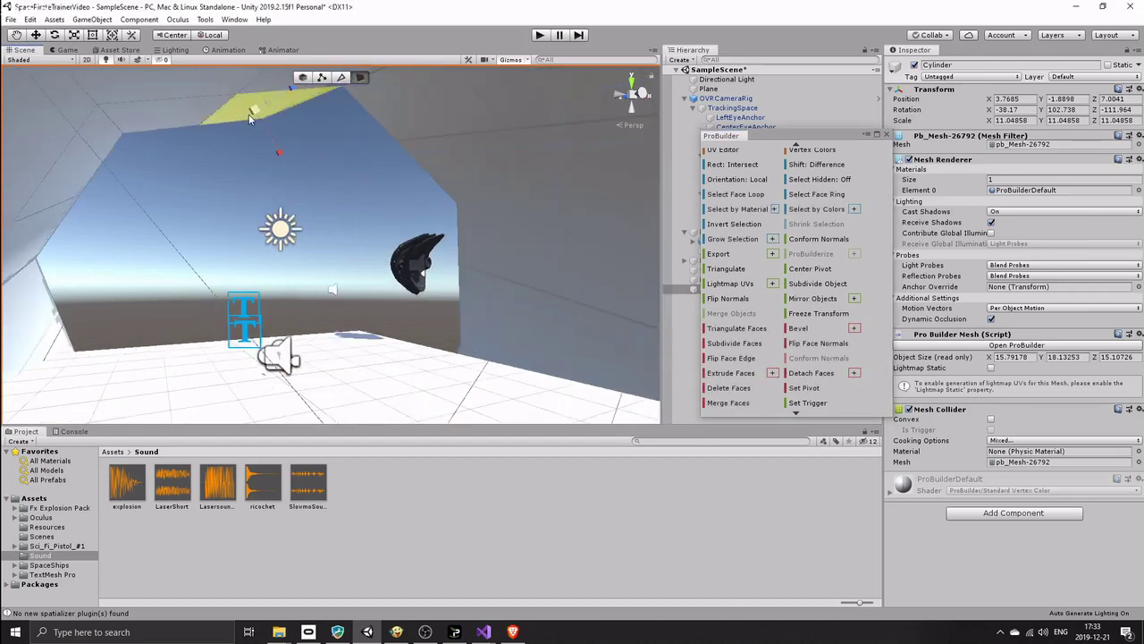
click(727, 388)
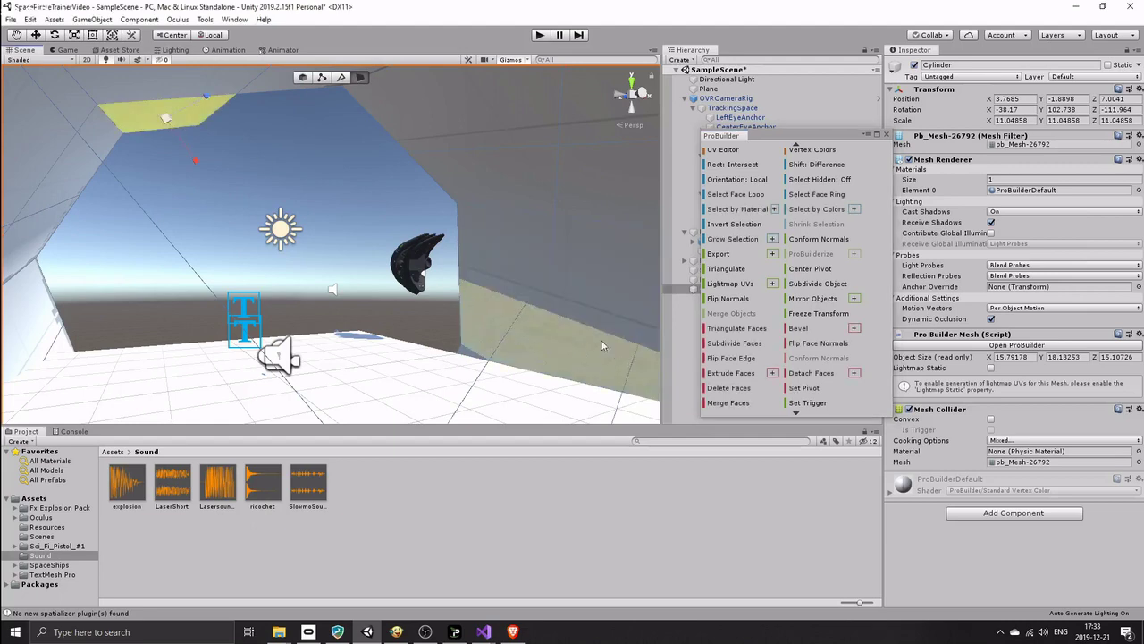
Delete the remaining end-section wall faces on the side opposite the enemy ship, continuing down to the floor
click(105, 152)
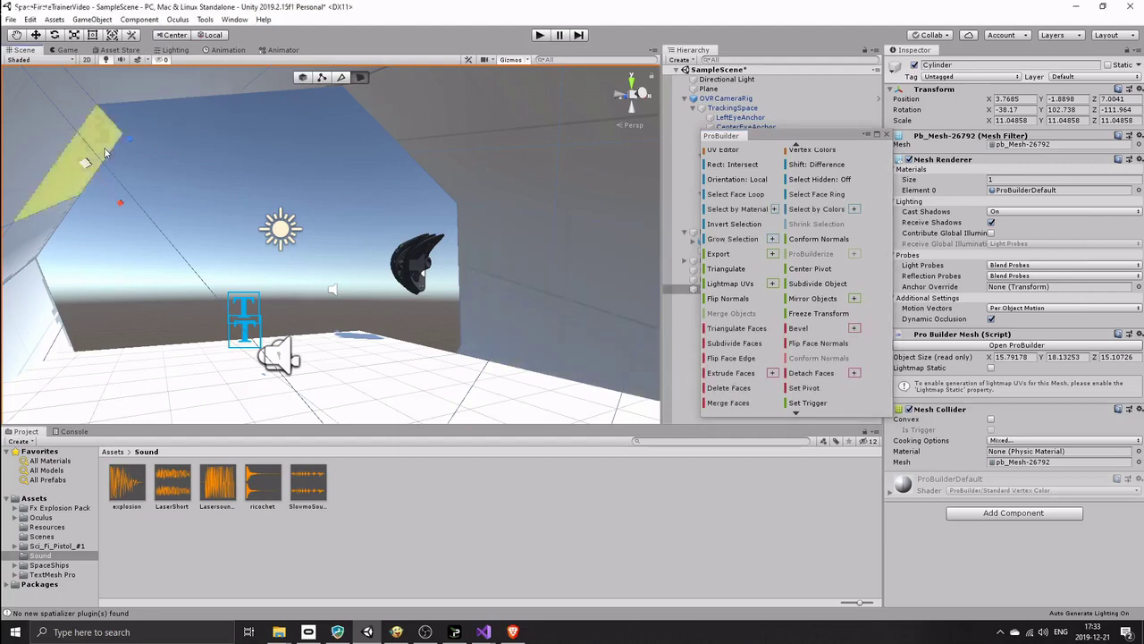
click(729, 388)
click(59, 251)
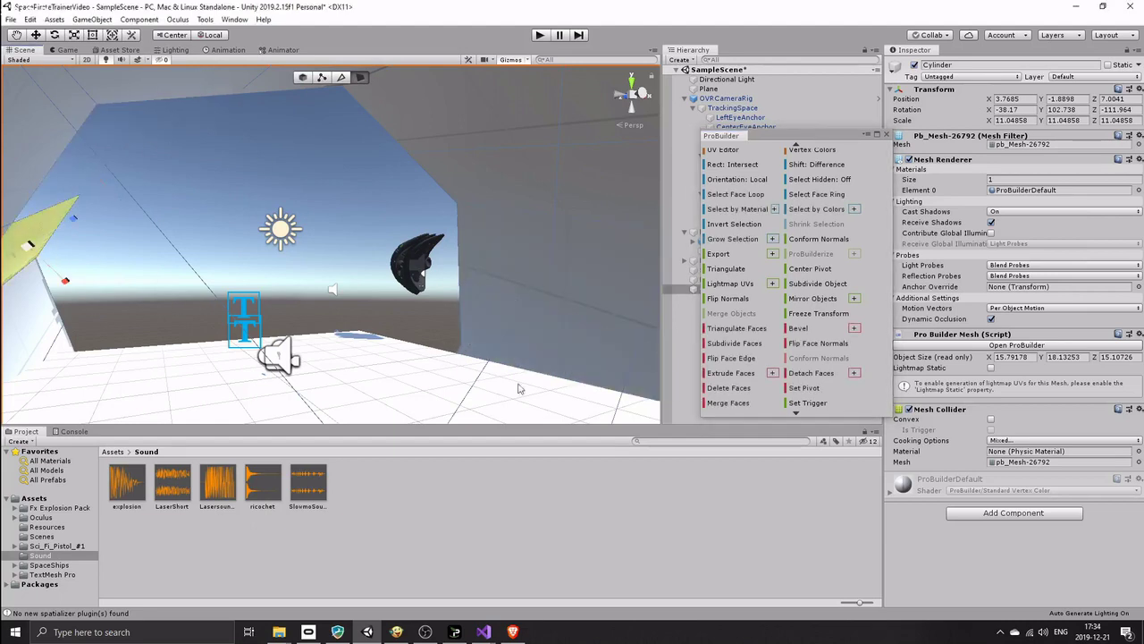
click(752, 391)
click(43, 322)
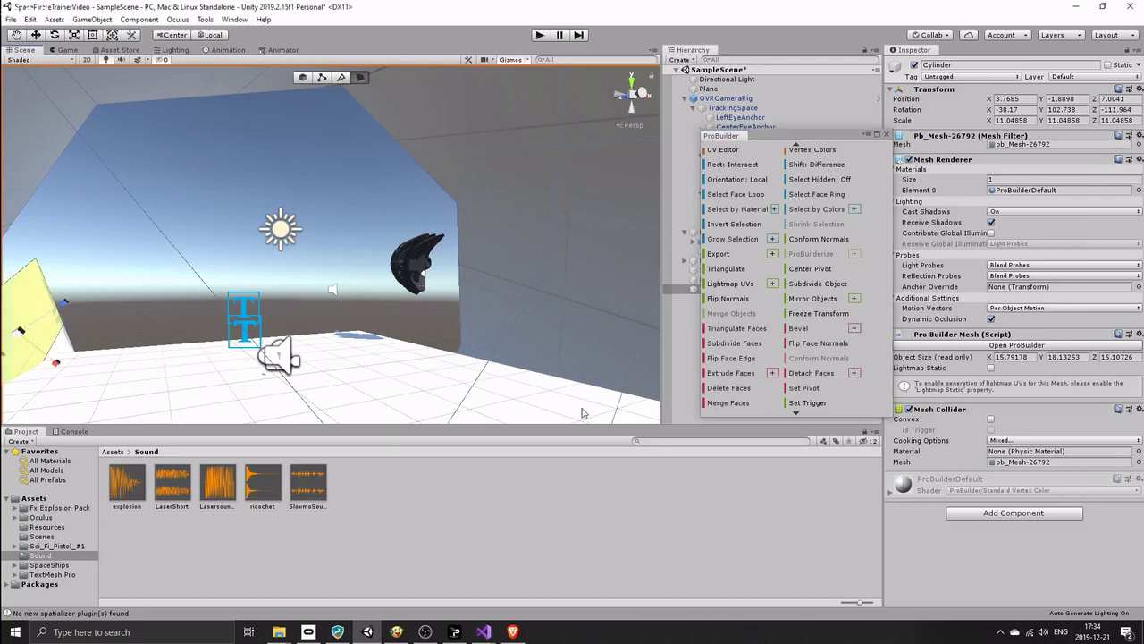
click(729, 388)
click(645, 392)
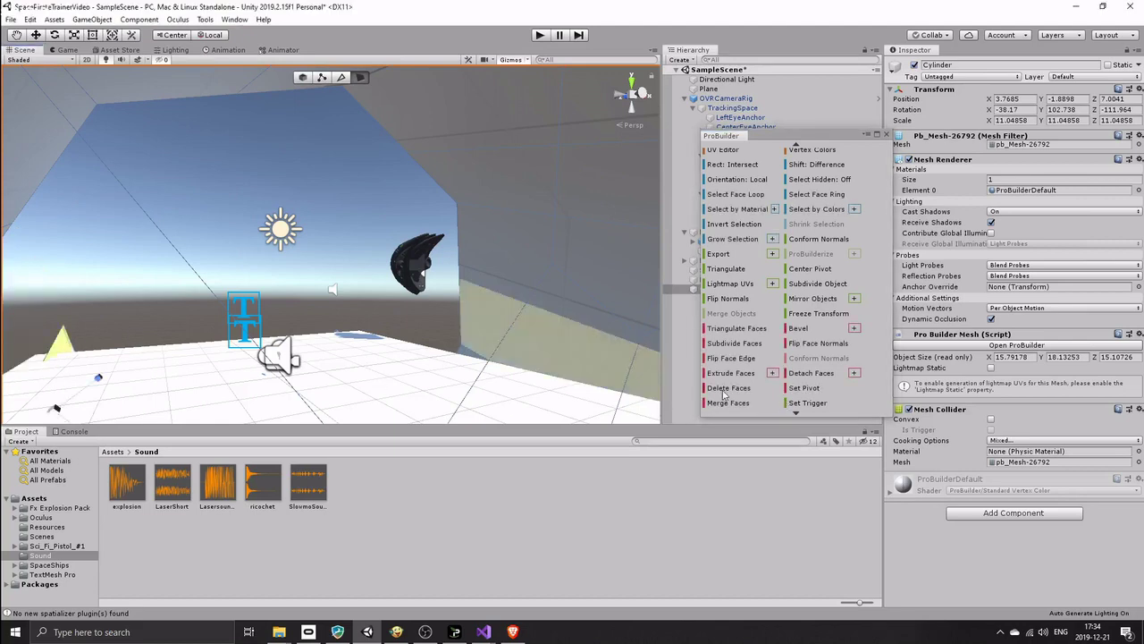
click(726, 388)
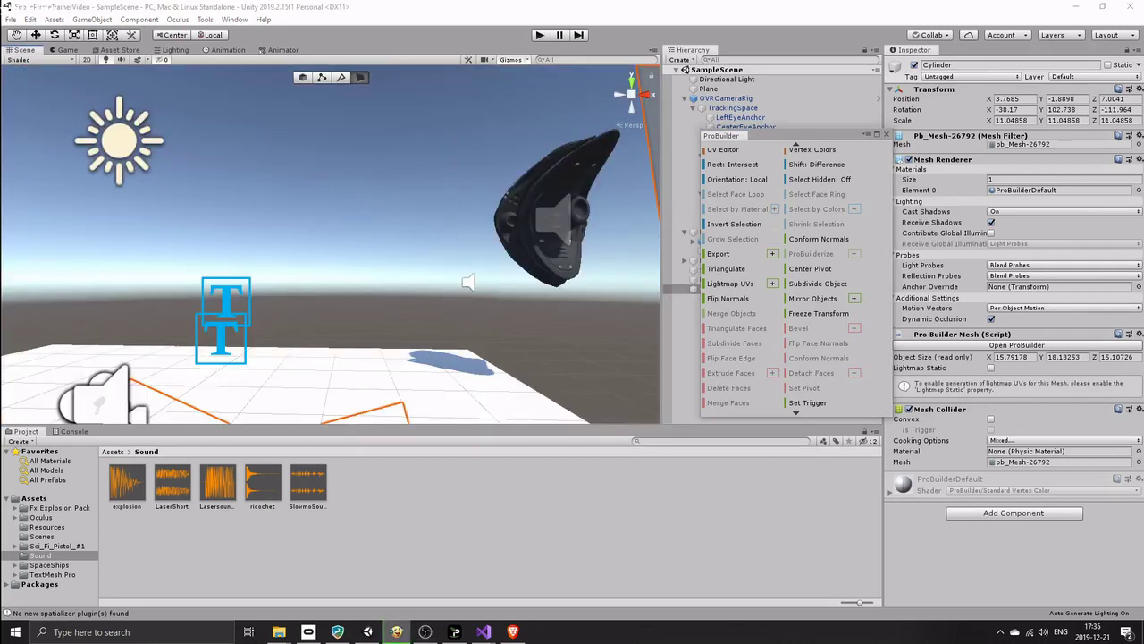
Open the 10 Texture Sets 'Industrial 02' package in the asset store and import it into the project
click(112, 50)
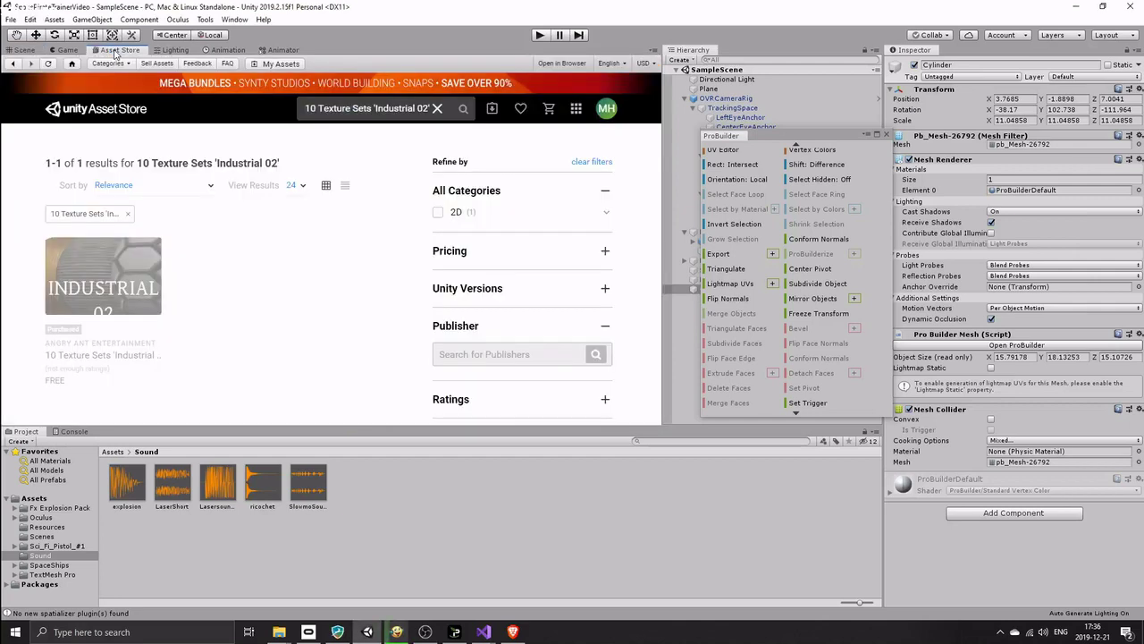
mouse_move(104, 268)
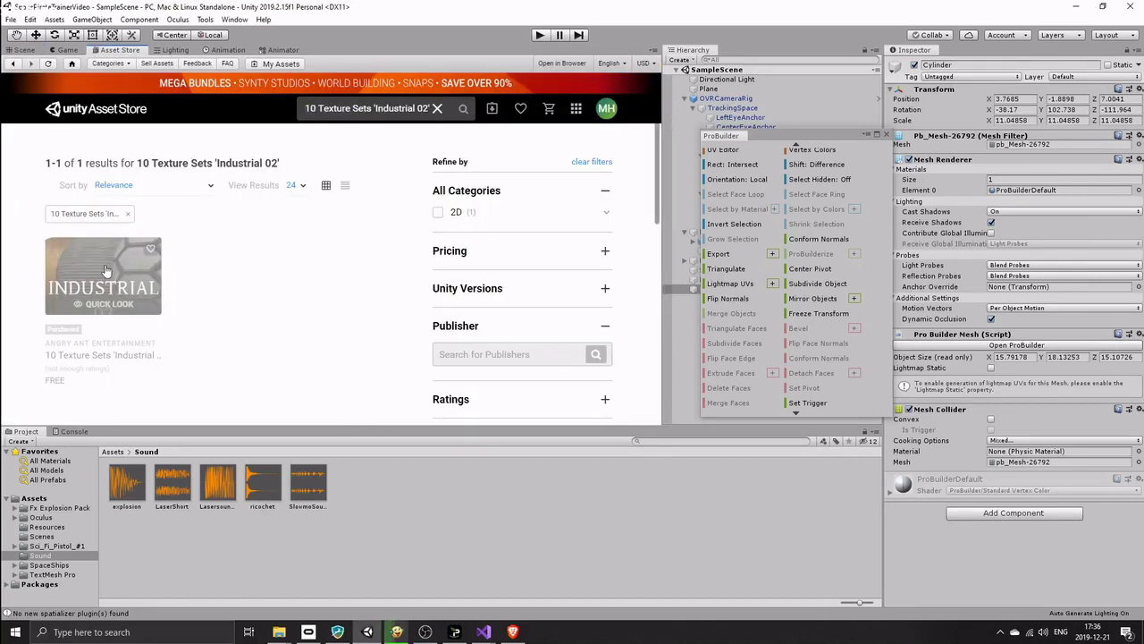
click(105, 268)
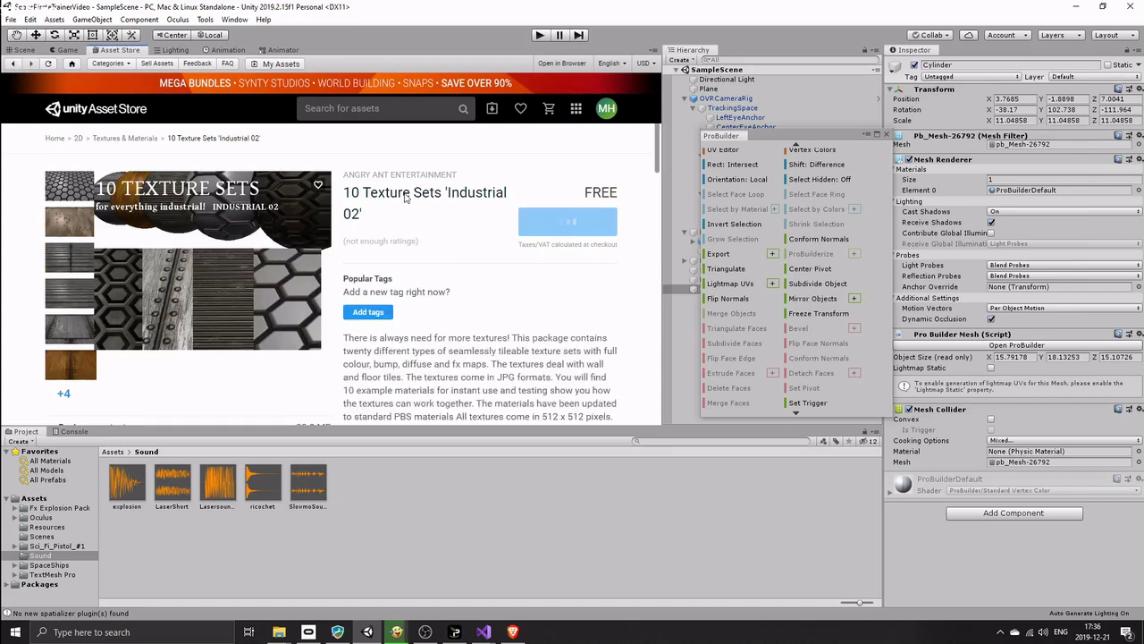
click(582, 255)
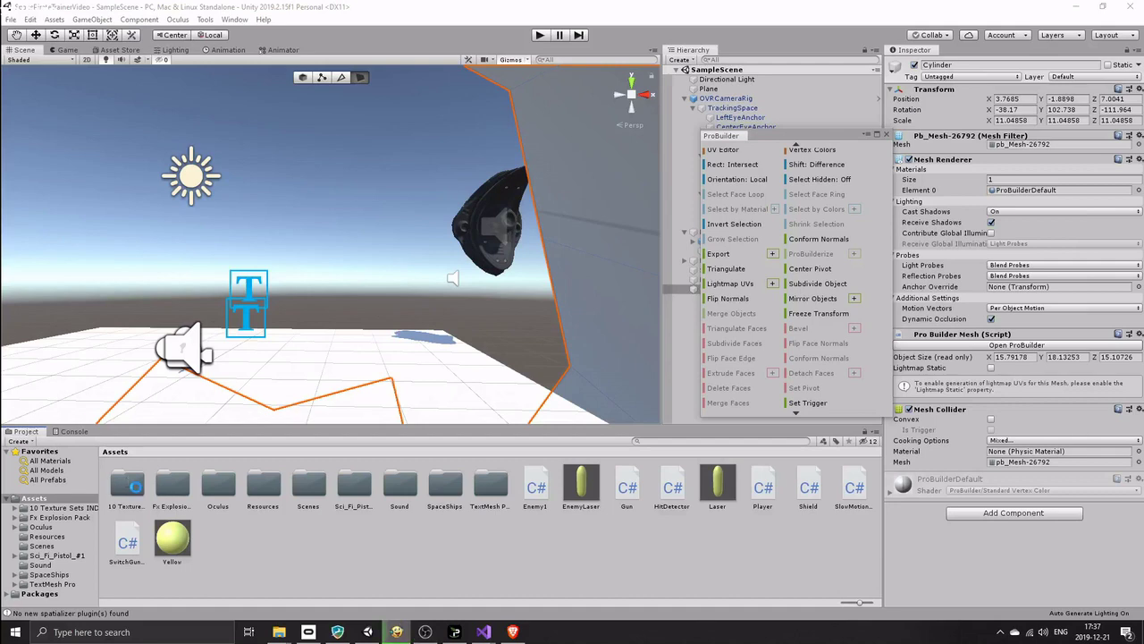
Apply the metal 5 fc texture from the 10 Texture Sets INDUSTRIAL 02 folder to the floor plane
double_click(130, 484)
scroll(290, 506, down, 3)
scroll(447, 502, up, 3)
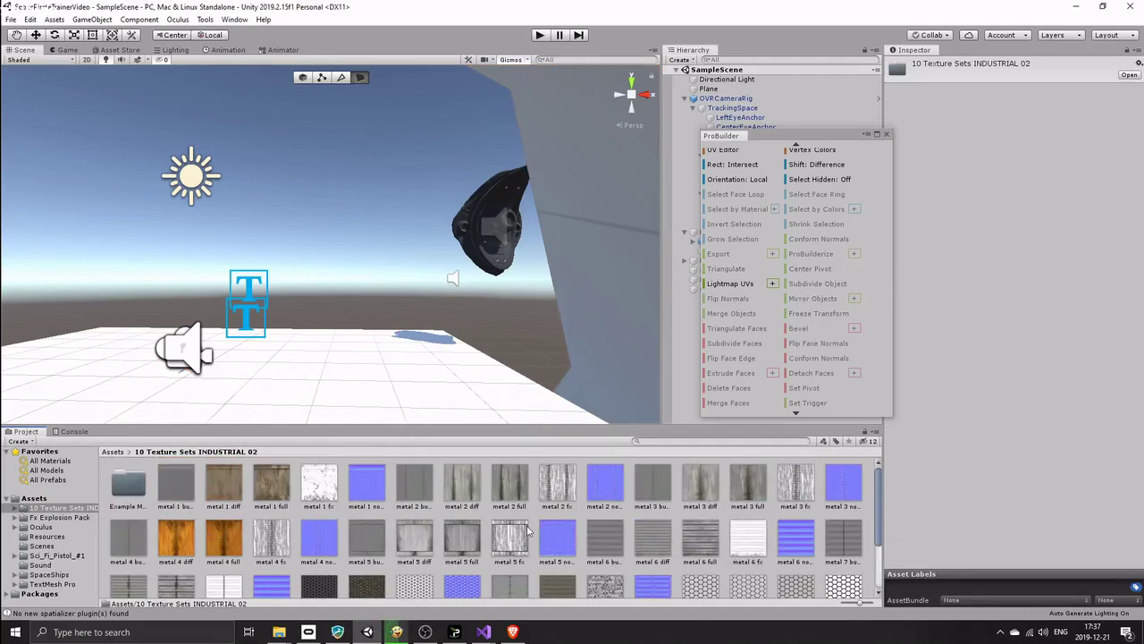
drag(520, 534, 391, 393)
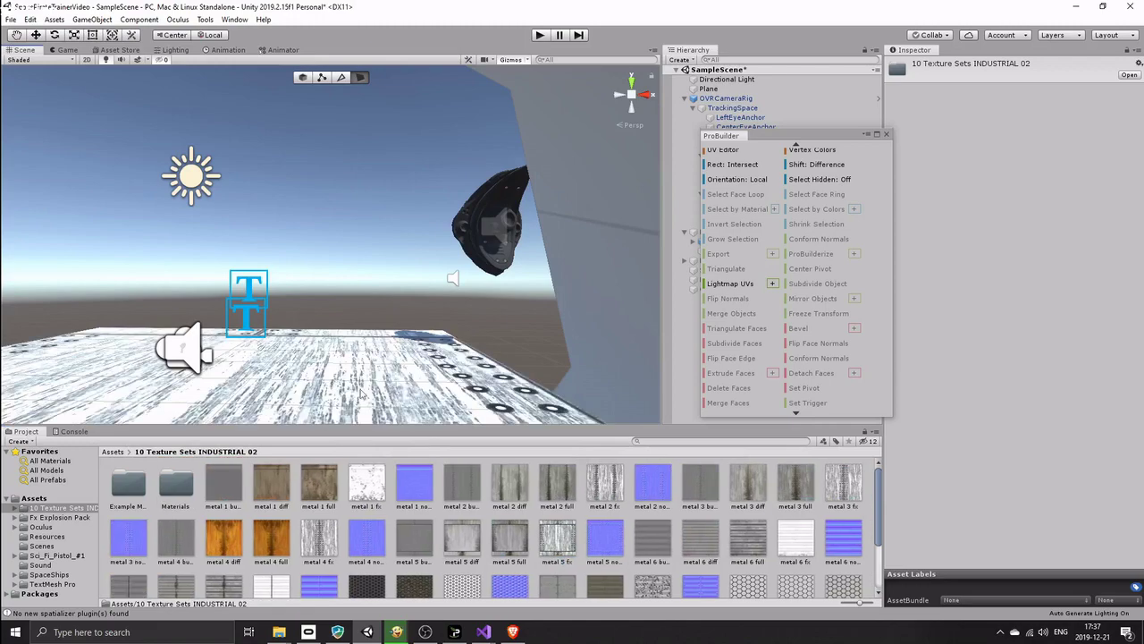
scroll(363, 394, down, 3)
middle_drag(351, 388, 423, 432)
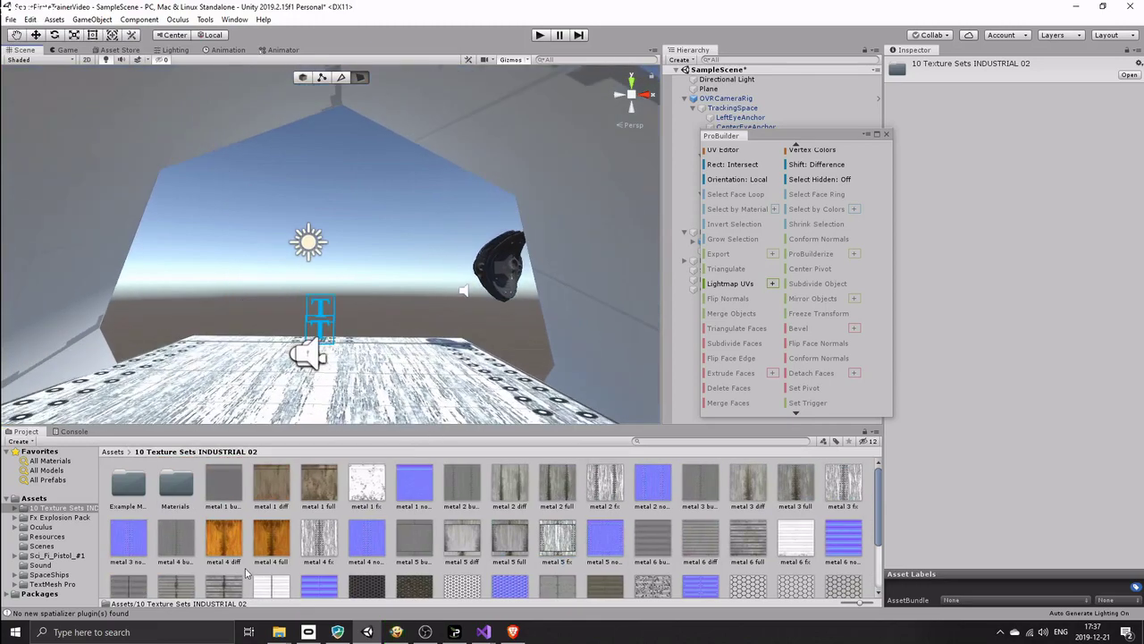
Apply the metal 7 full texture to the cylinder walls
scroll(247, 572, down, 1)
drag(229, 565, 53, 299)
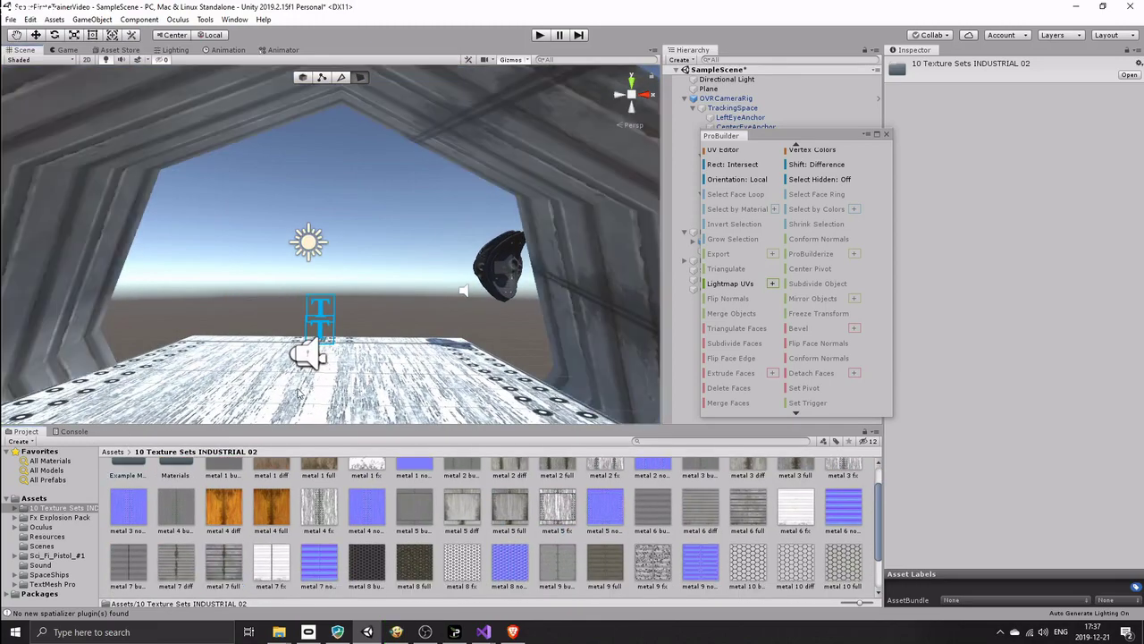
middle_drag(380, 398, 395, 382)
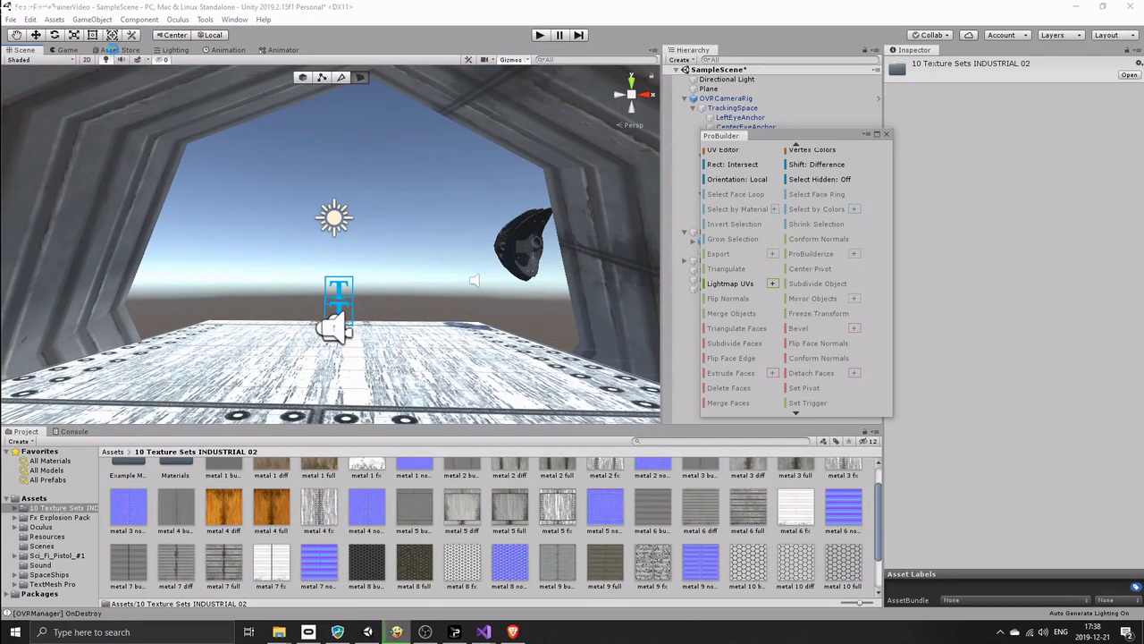
Import the SpaceSkies Free pack and set its Green_1K material from Skybox_2 as the scene's skybox material
click(108, 49)
click(582, 256)
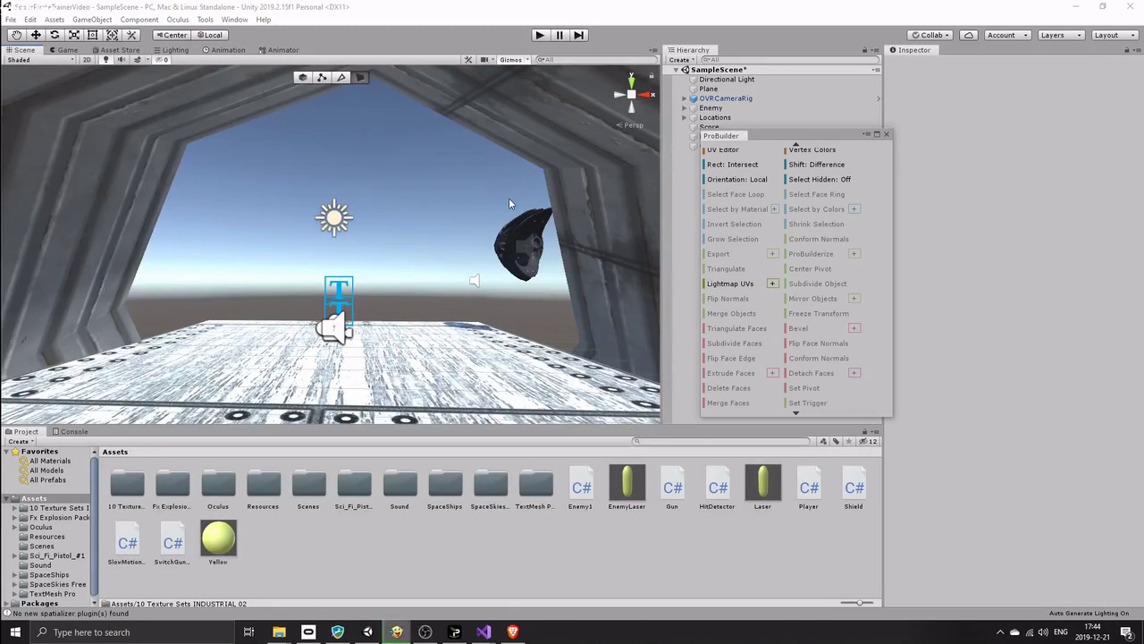
click(234, 20)
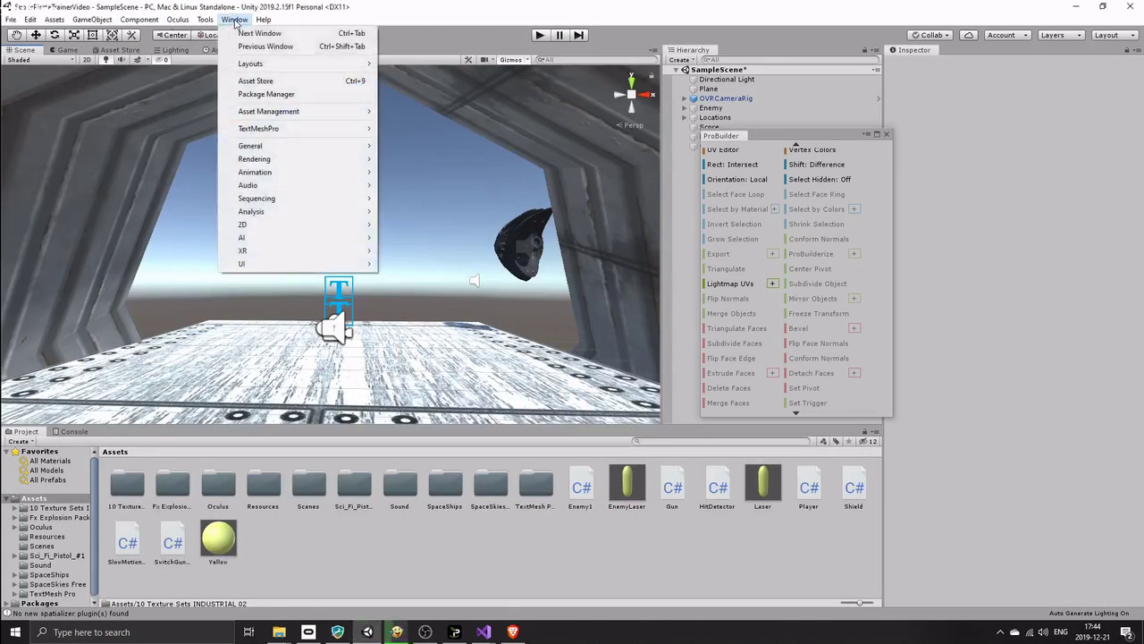
mouse_move(293, 160)
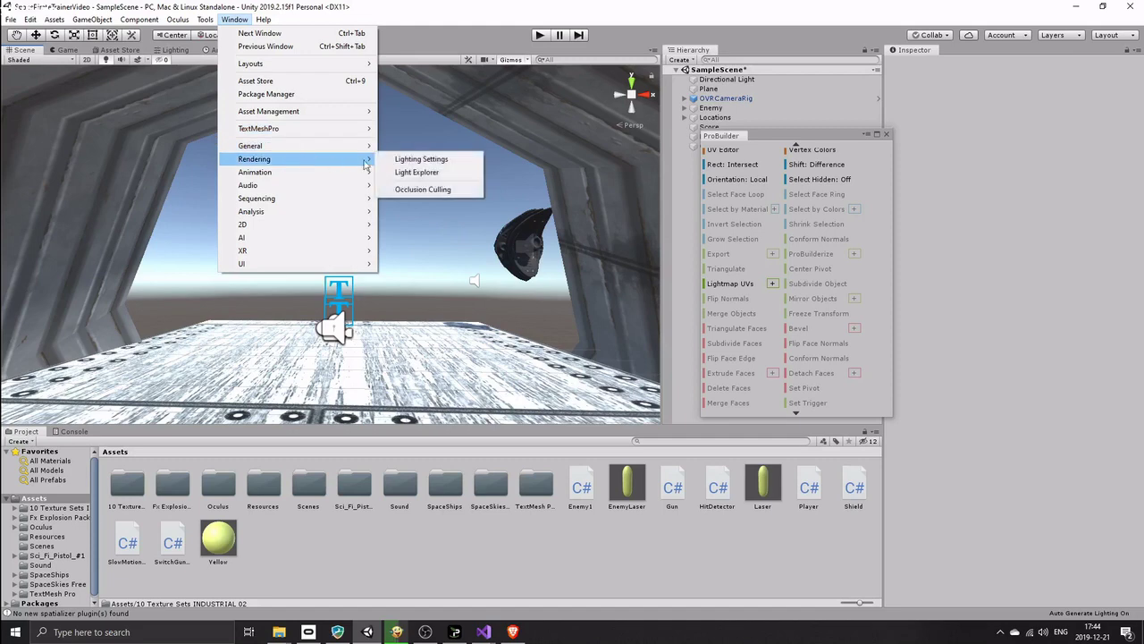
click(428, 158)
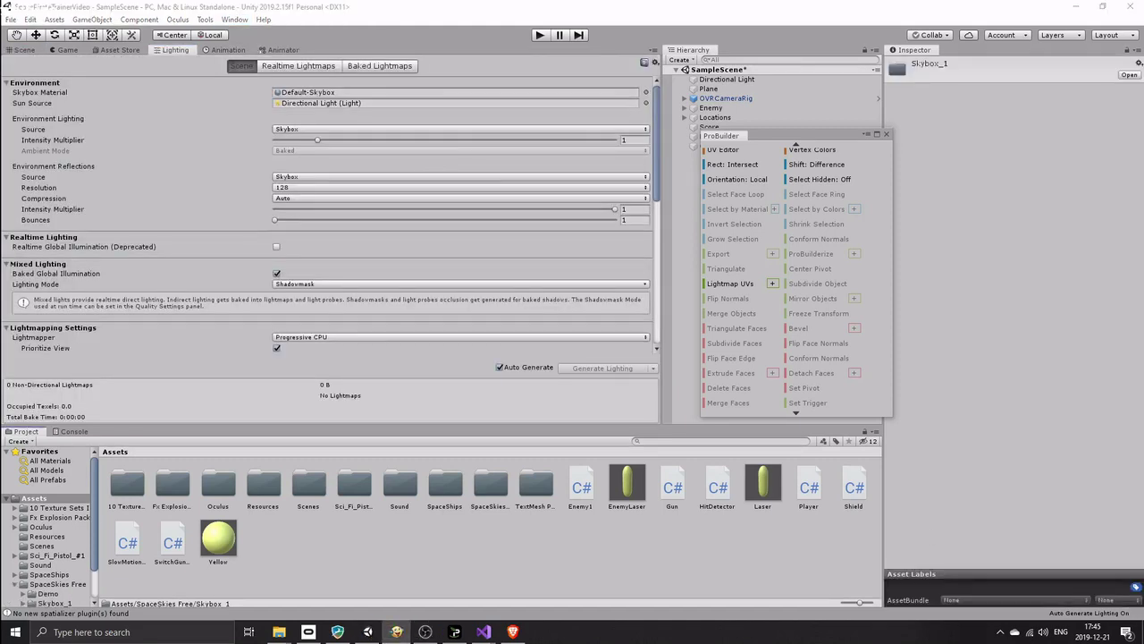
double_click(492, 483)
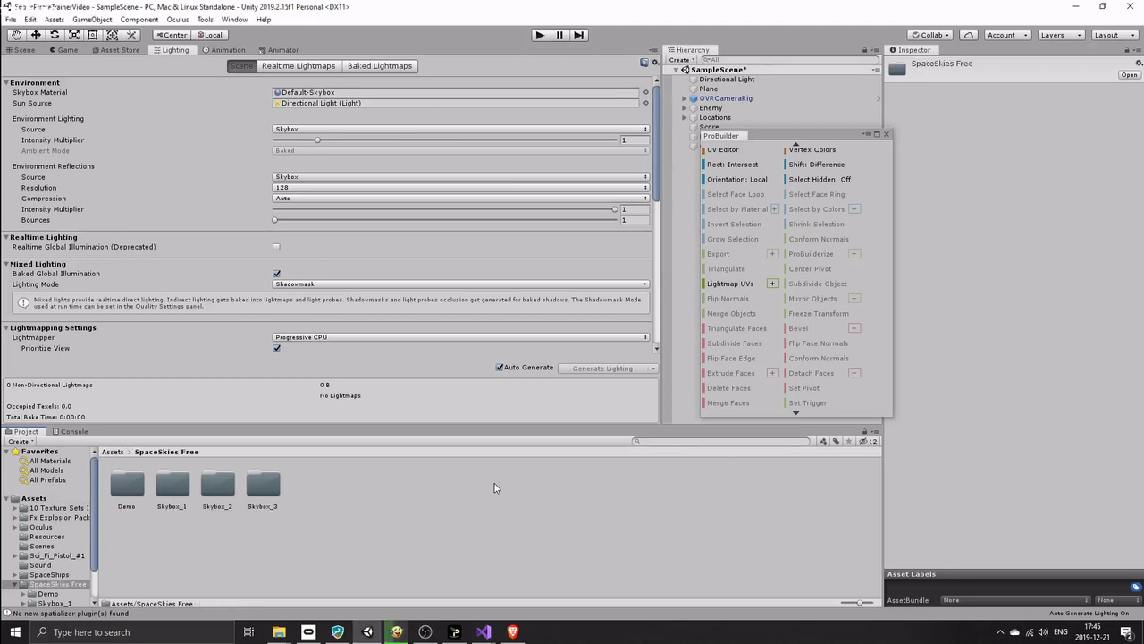
double_click(219, 487)
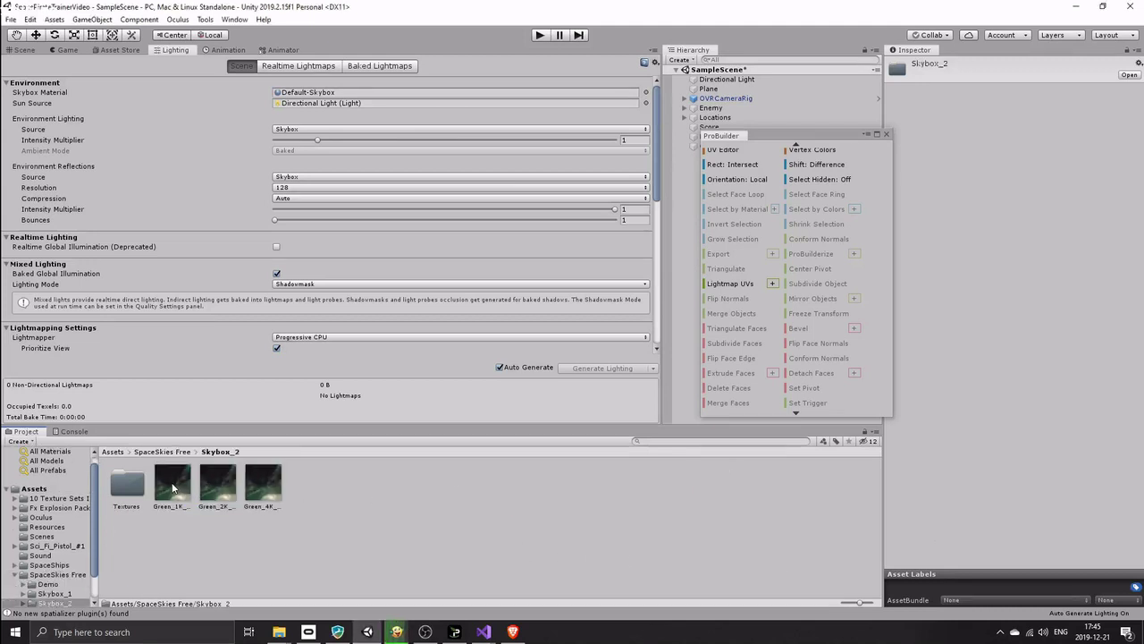
drag(174, 487, 302, 88)
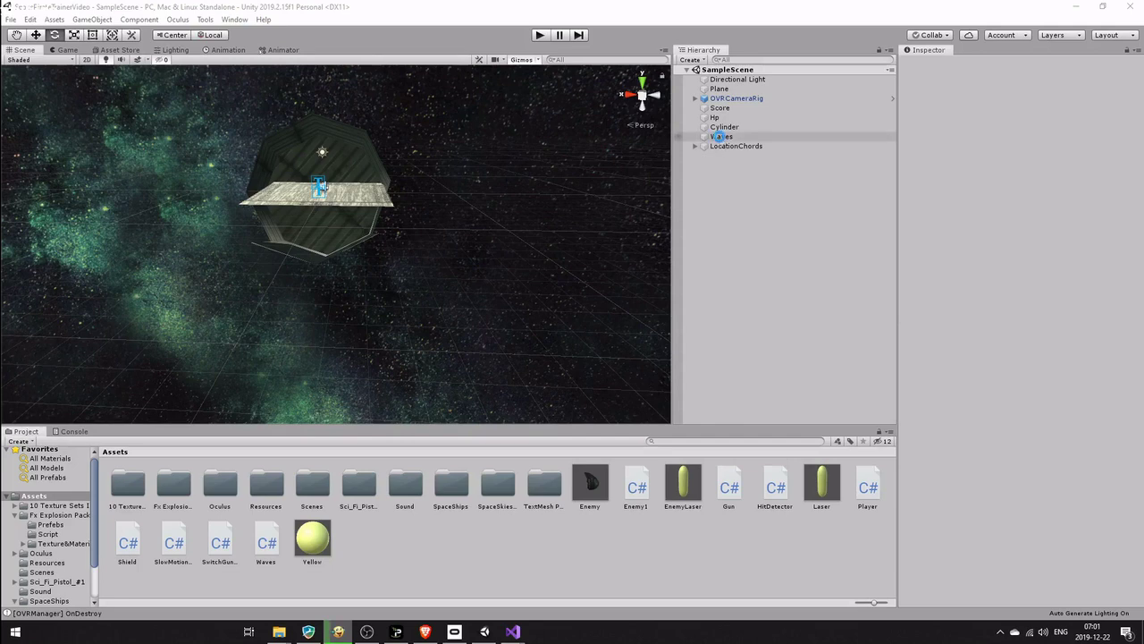
Inspect the Waves object's script fields, including its Location Chords and Shooting Locations lists
click(719, 136)
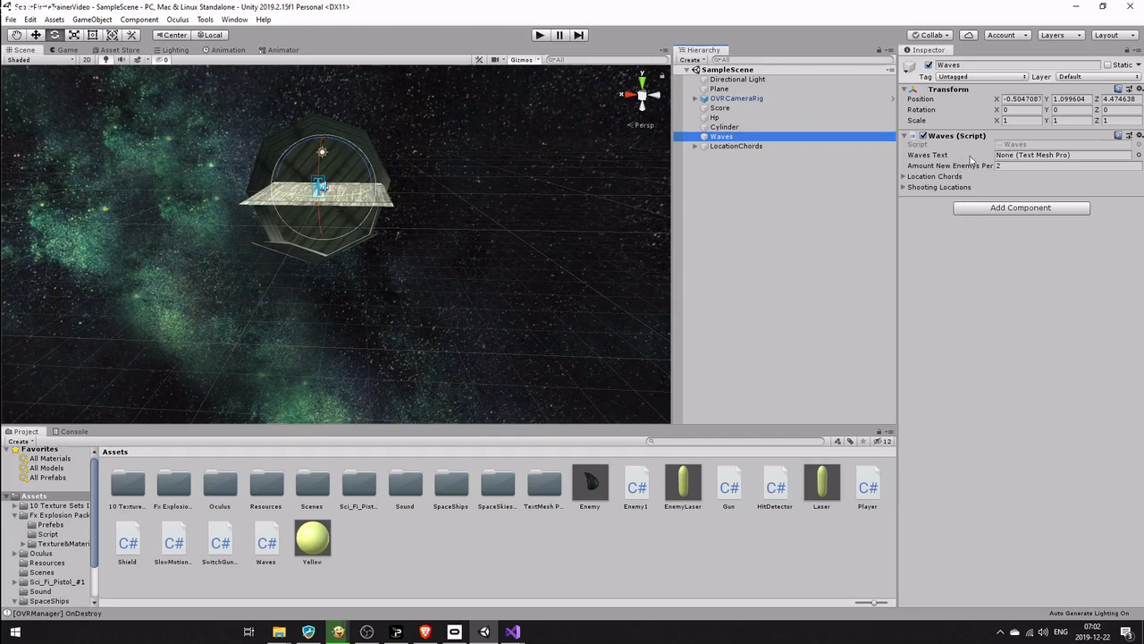
click(904, 177)
click(904, 177)
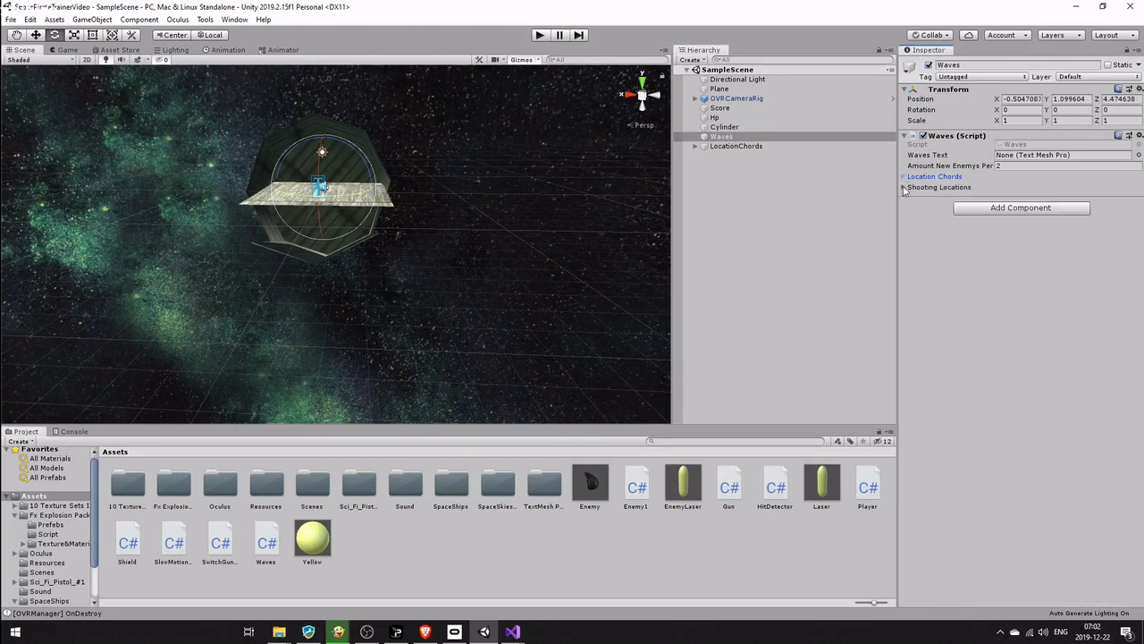
click(904, 187)
click(904, 188)
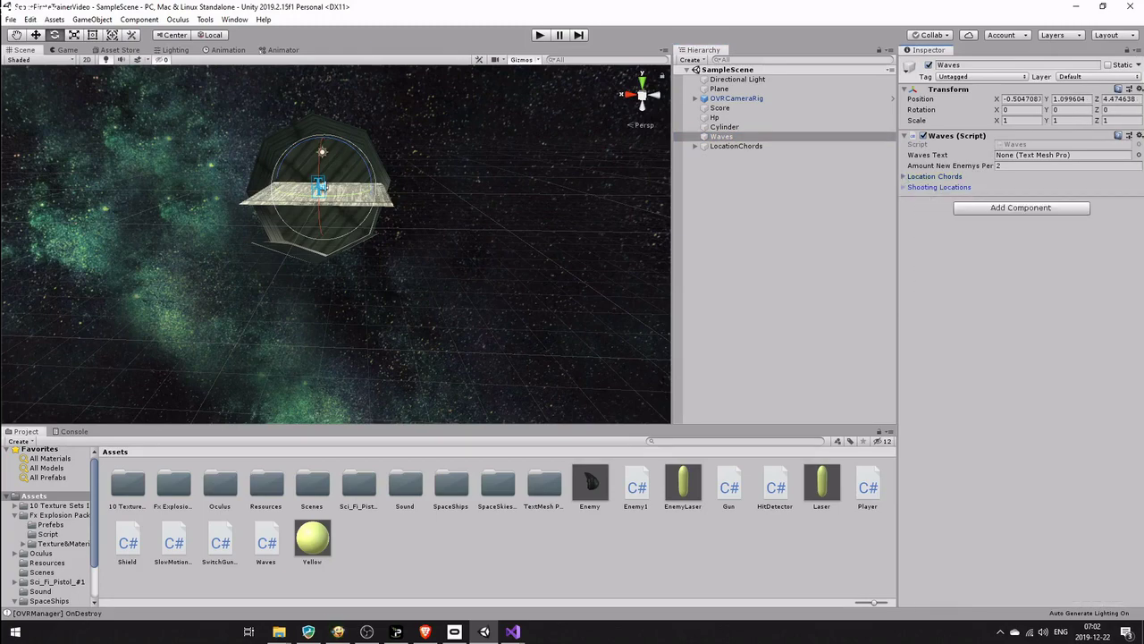
key(alt+Tab)
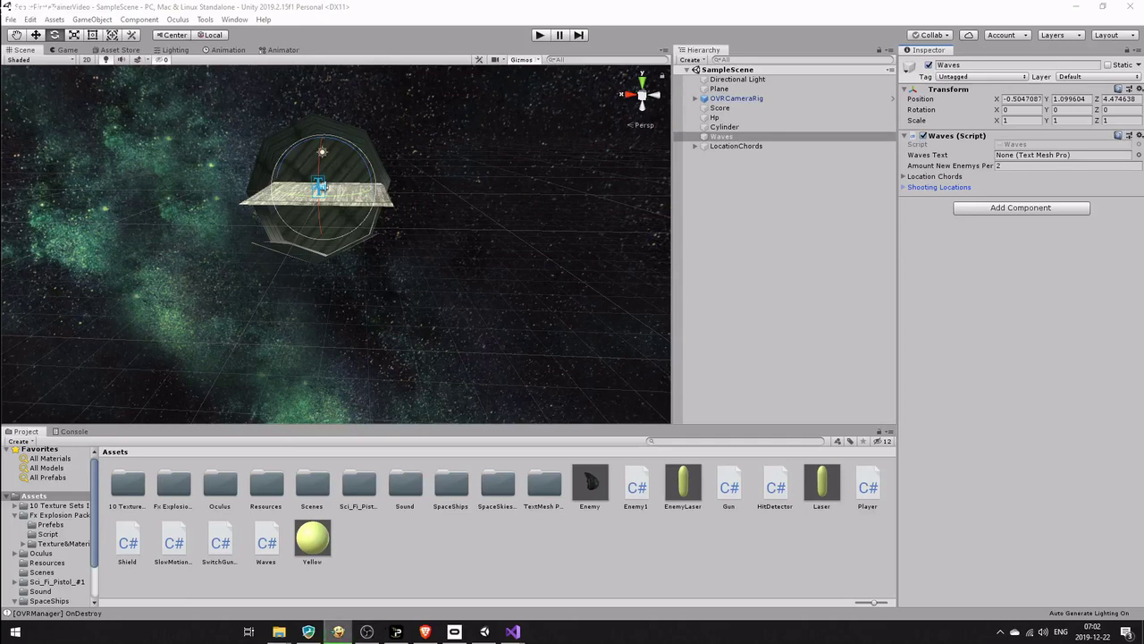
Add a 3D TextMeshPro text object to the scene and rename it WavesText
right_click(723, 176)
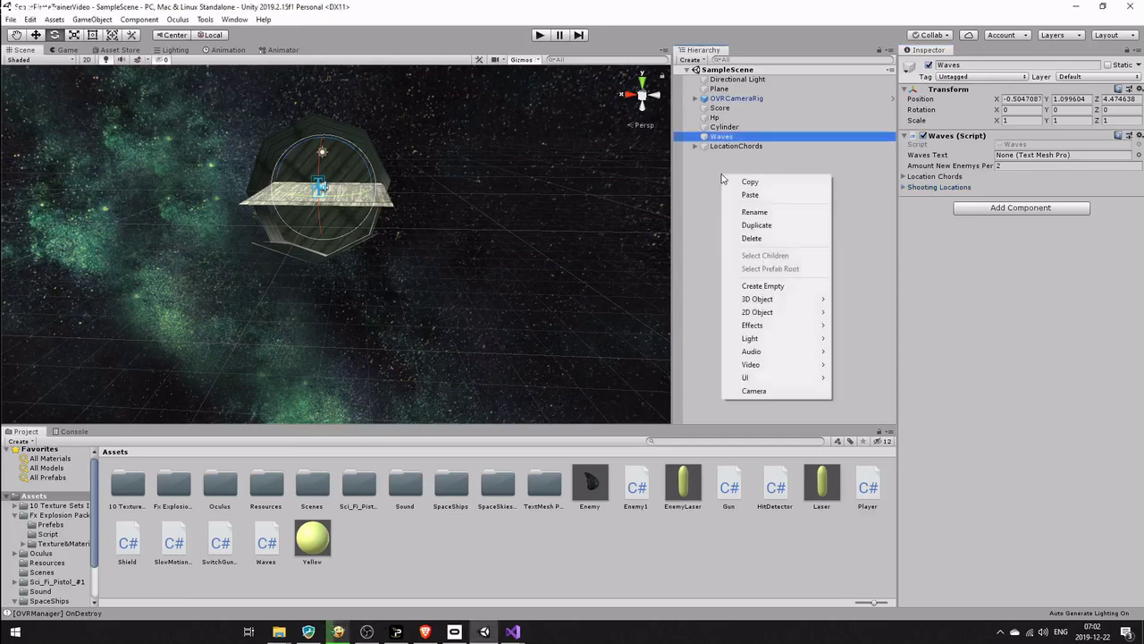
mouse_move(781, 302)
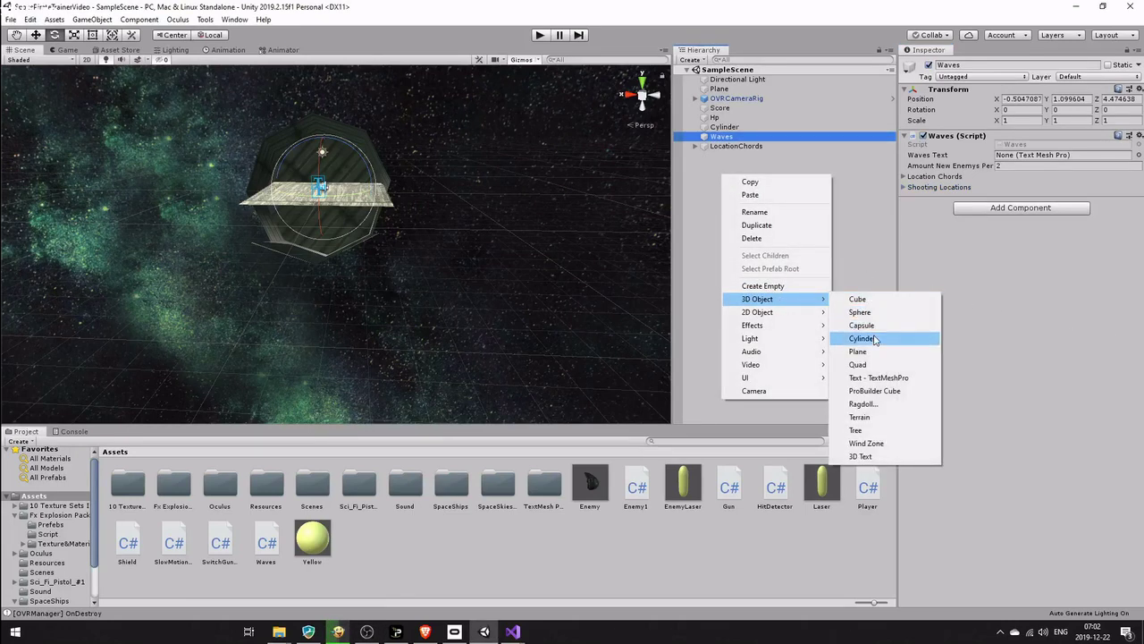
click(881, 378)
click(748, 250)
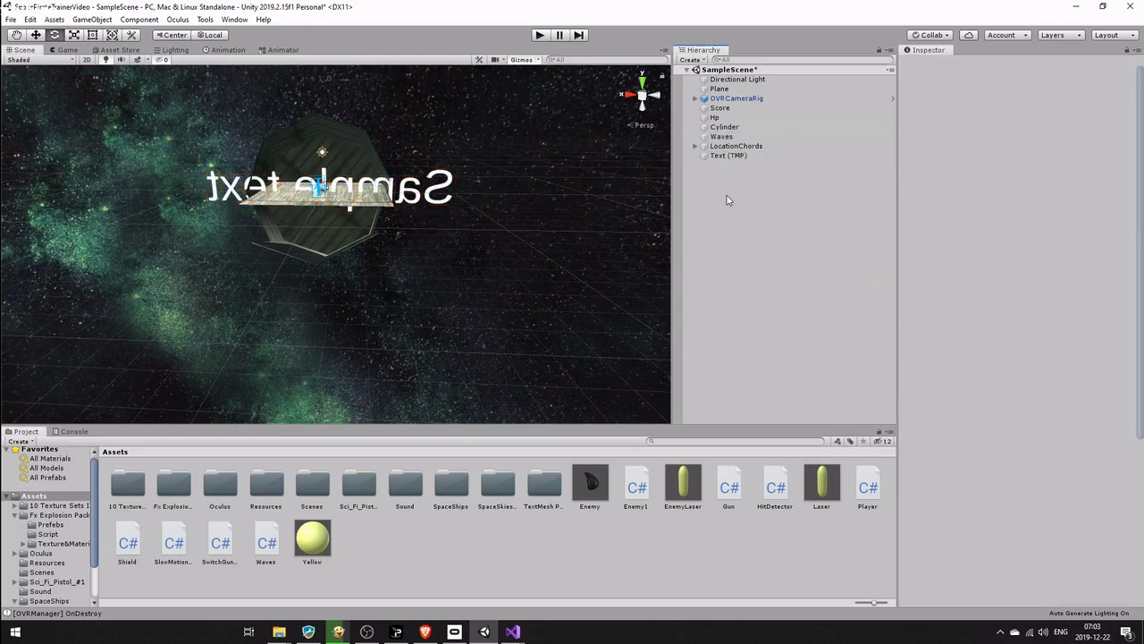
right_click(721, 156)
click(751, 194)
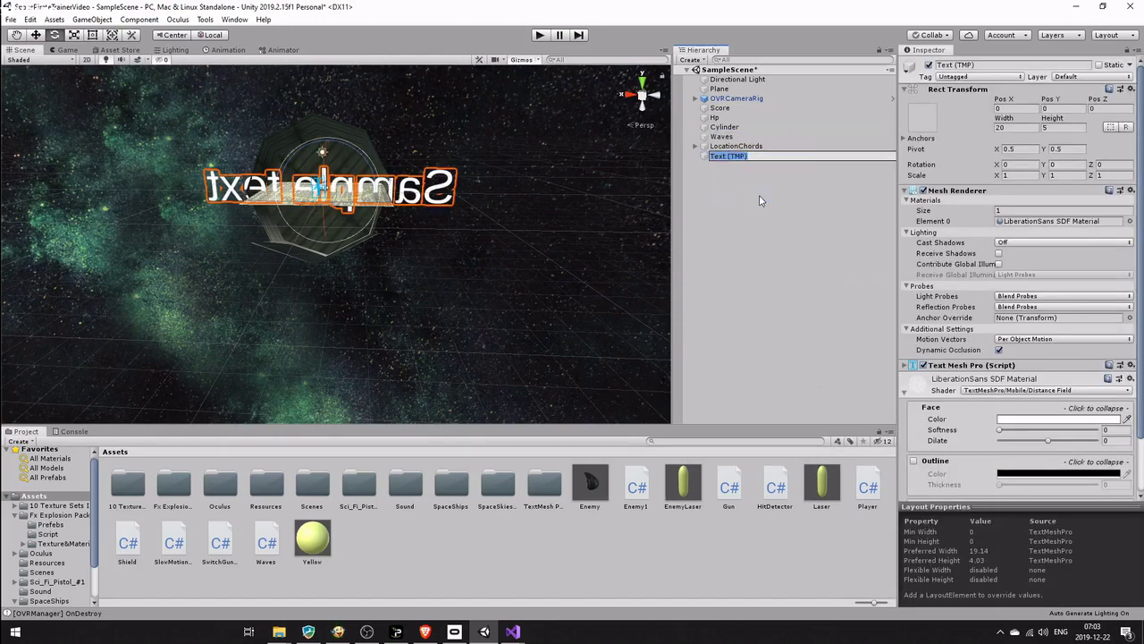
text(WavesText)
click(760, 201)
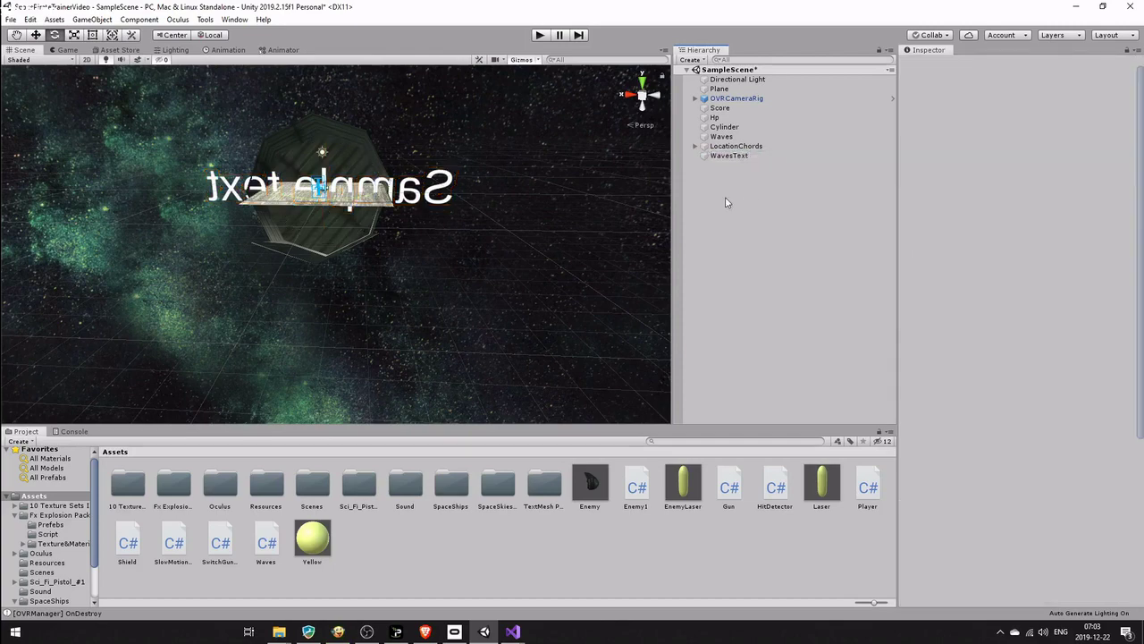
Scale the WavesText object down uniformly to about 0.124
scroll(546, 226, up, 3)
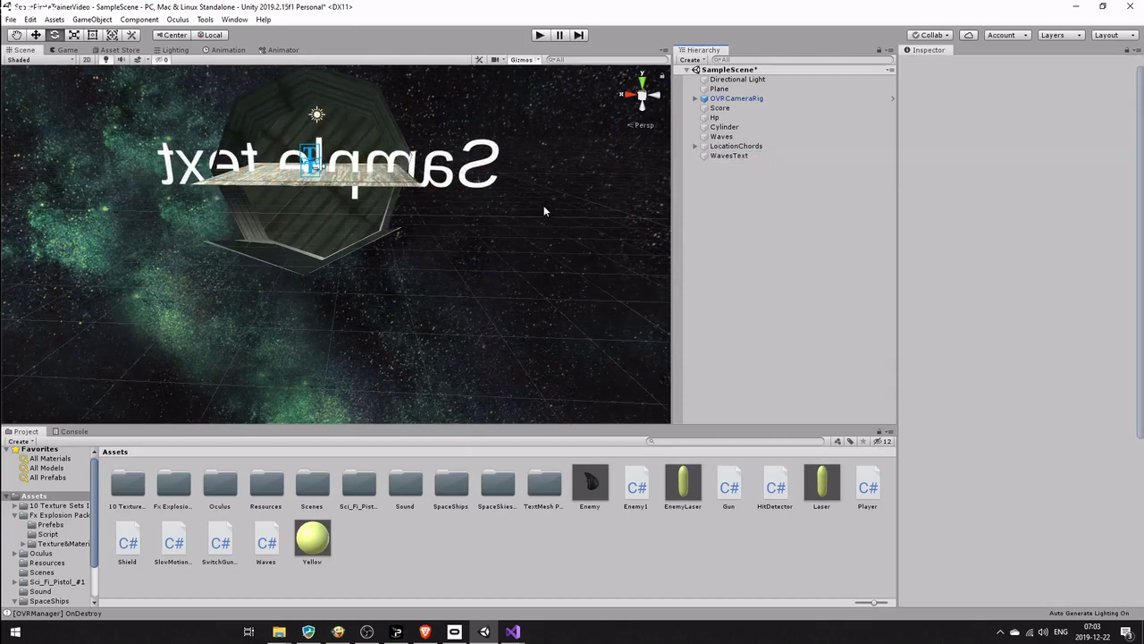
middle_drag(545, 206, 516, 324)
scroll(526, 292, up, 3)
key(alt+Tab)
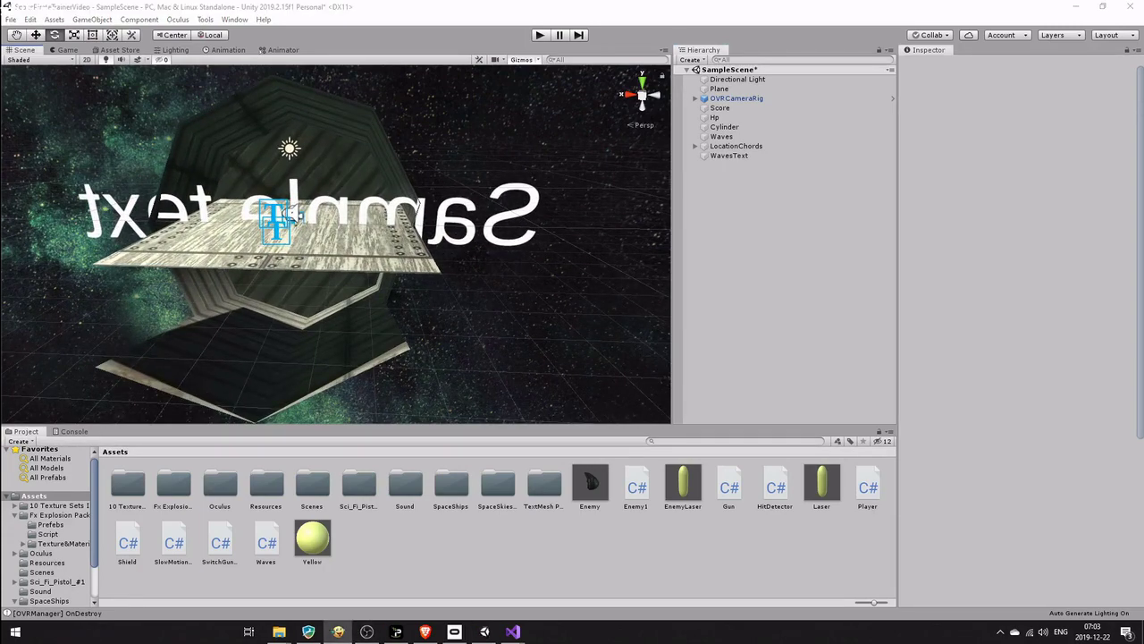
key(alt+Tab)
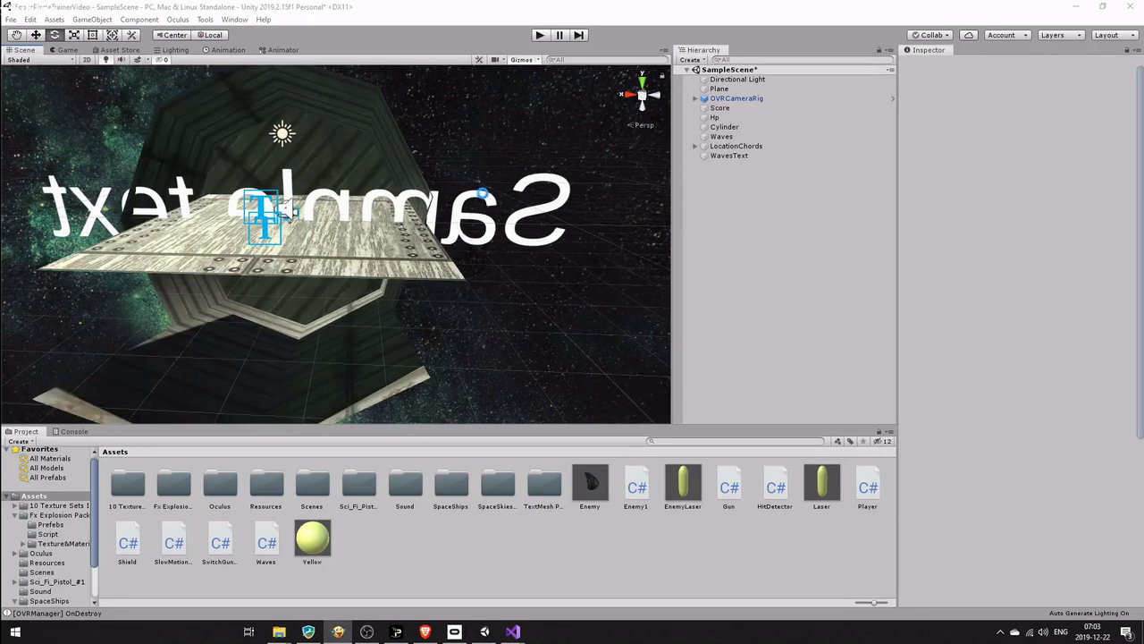
click(488, 201)
key(r)
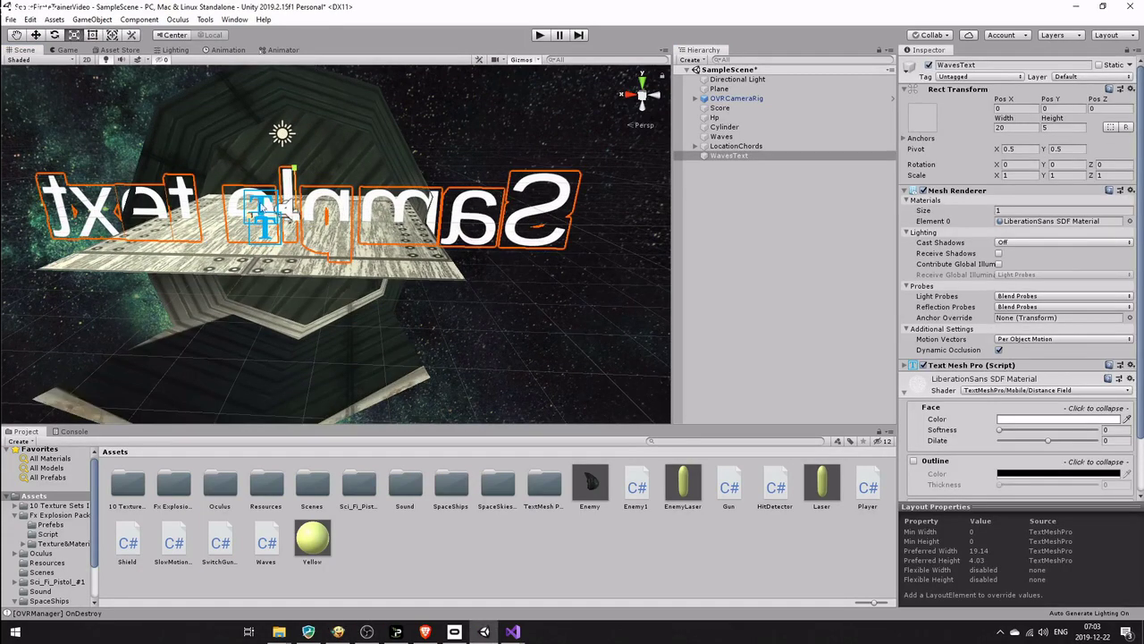
drag(289, 222, 302, 275)
Move WavesText up and back to about Y 2.03, Z 4.13 and check its placement in the Game view
right_drag(390, 214, 228, 213)
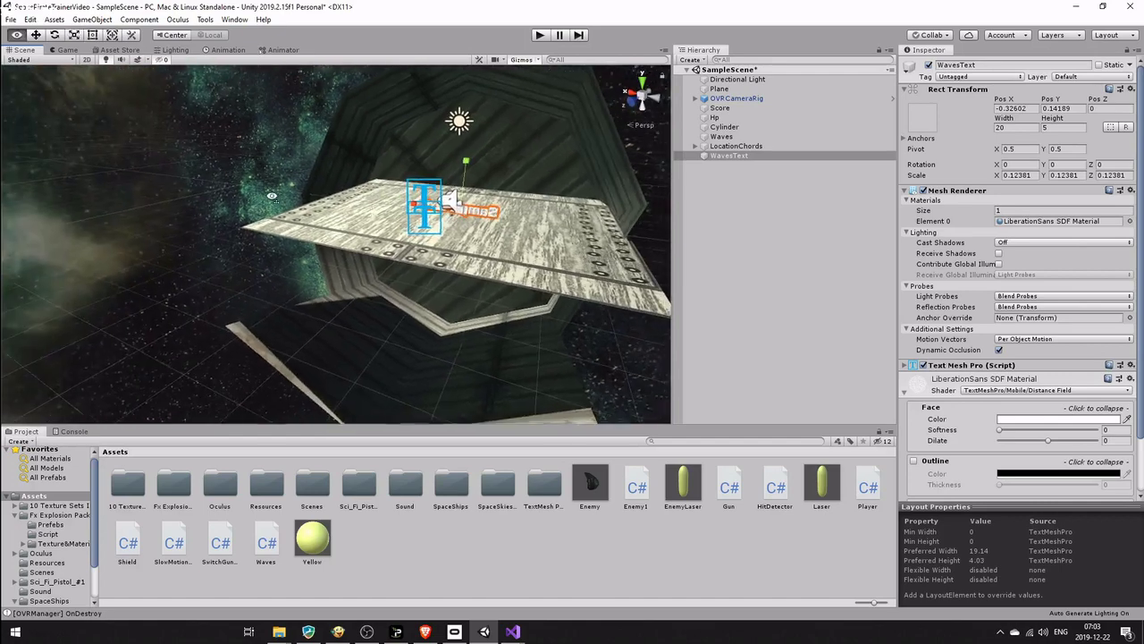
middle_drag(228, 213, 189, 209)
click(36, 34)
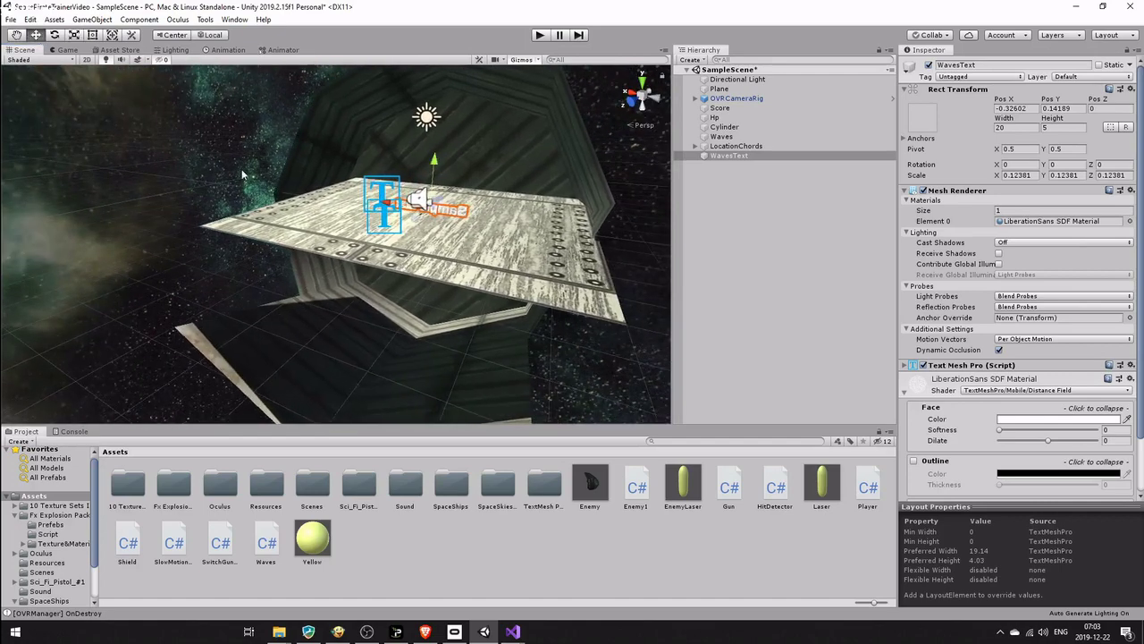
drag(420, 220, 373, 131)
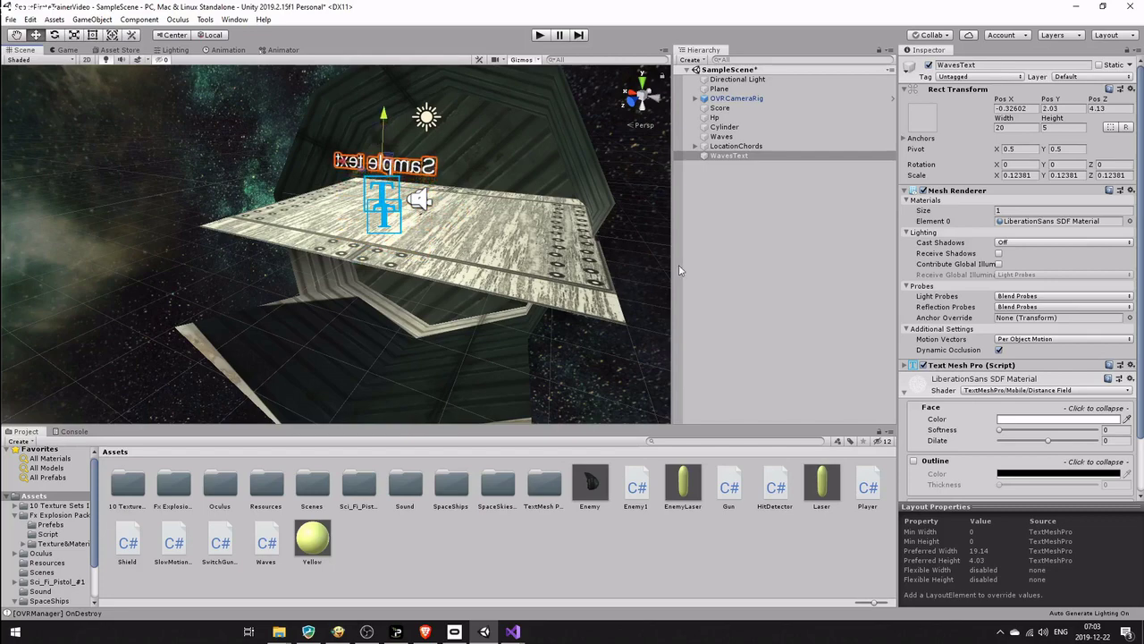
scroll(1013, 357, down, 3)
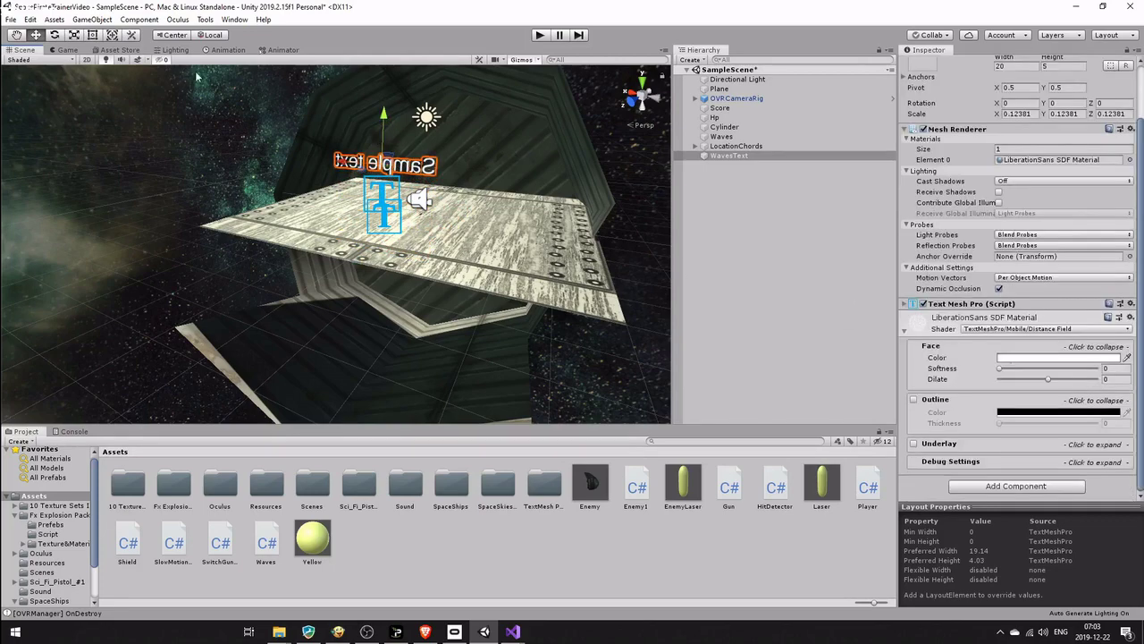
click(66, 50)
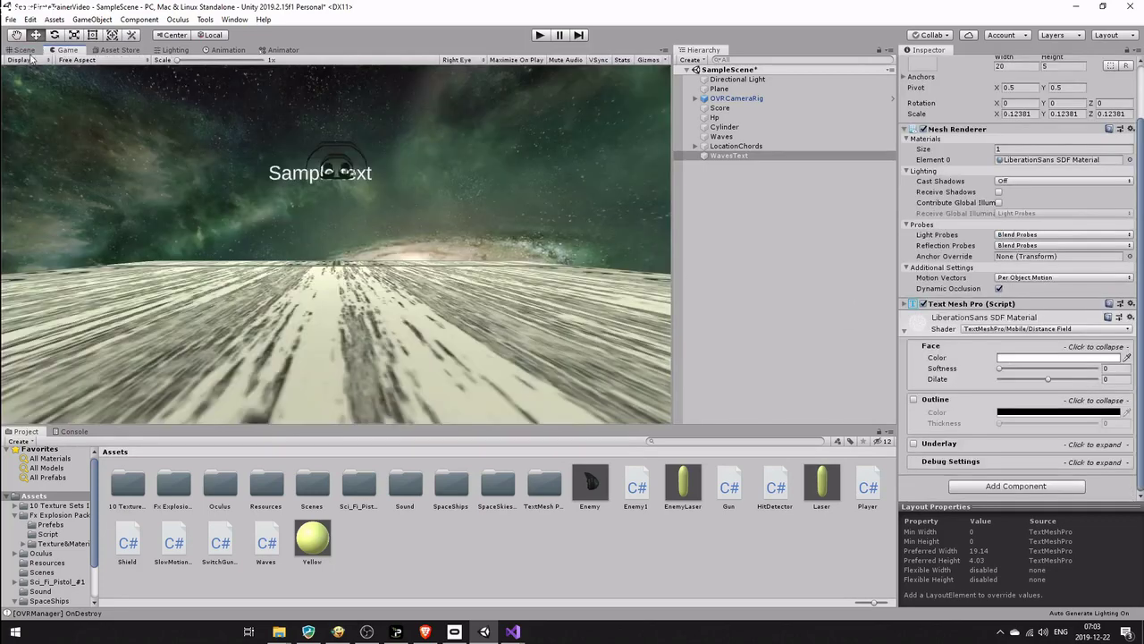
Assign the WavesText object to the Waves Text field of the Waves object's script
click(23, 50)
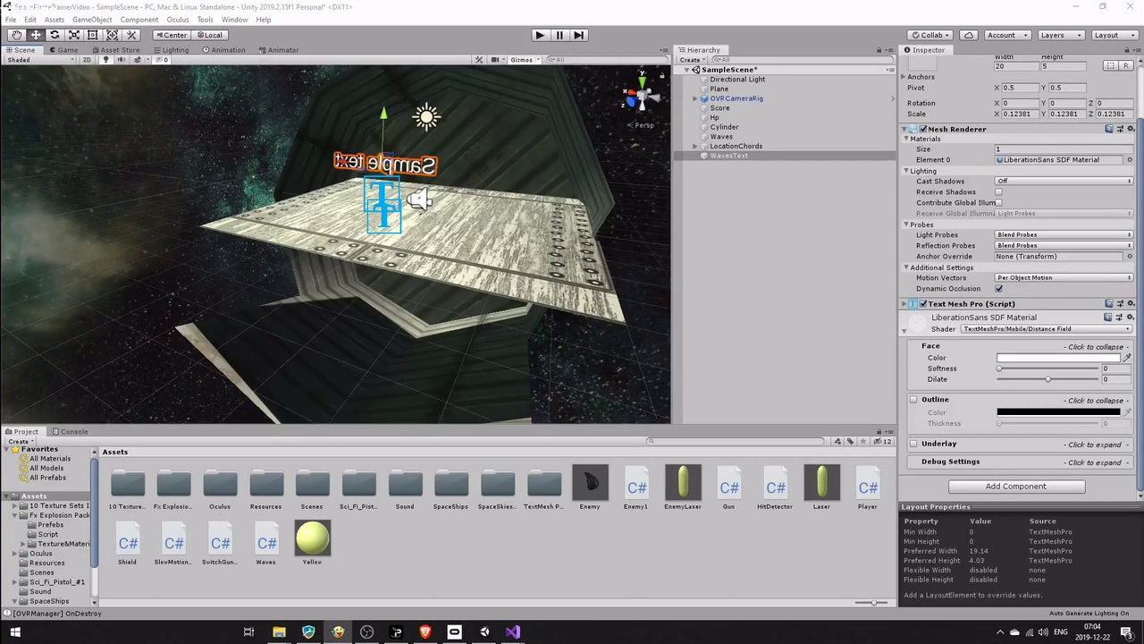
click(721, 136)
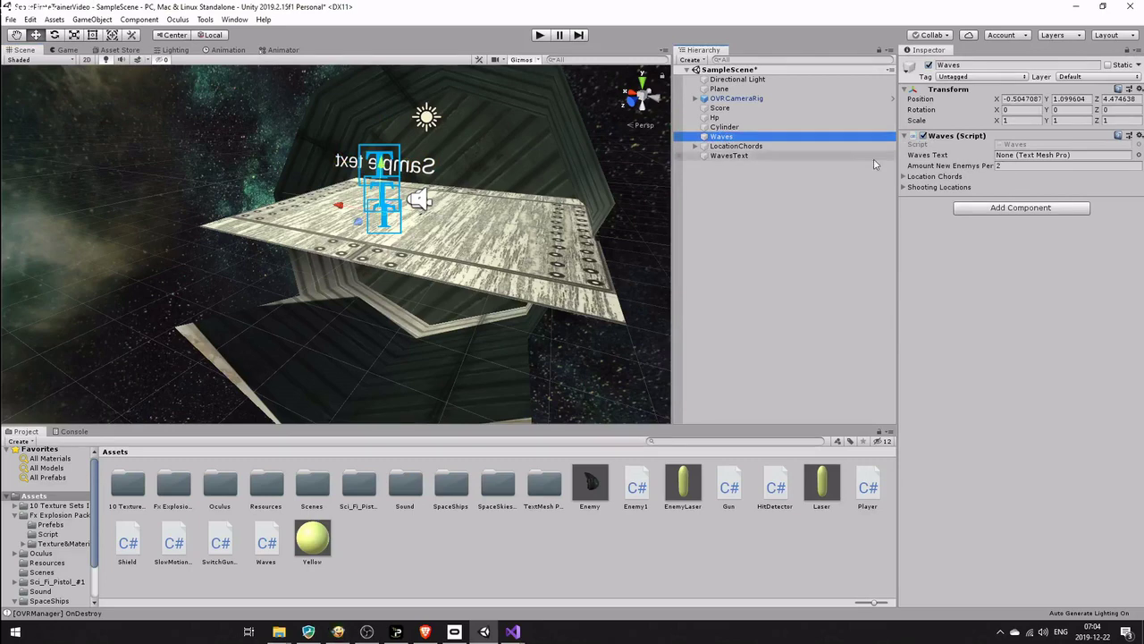
drag(729, 156, 1012, 154)
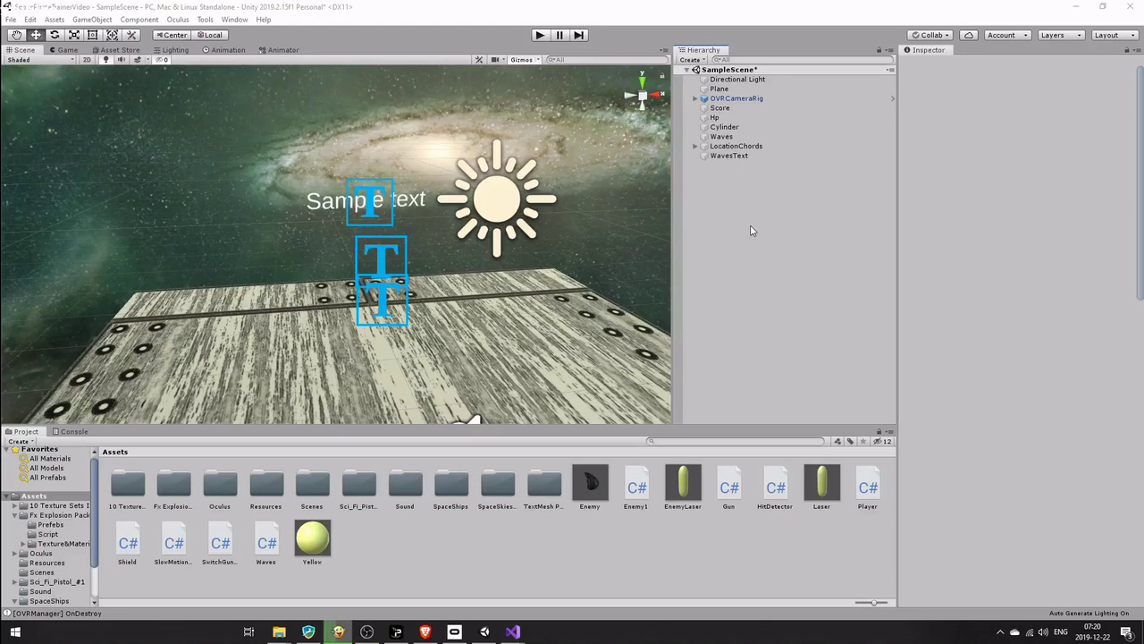
Set the WavesText material's face color to orange FFAA00 and its softness to 1
click(728, 155)
scroll(1019, 358, down, 6)
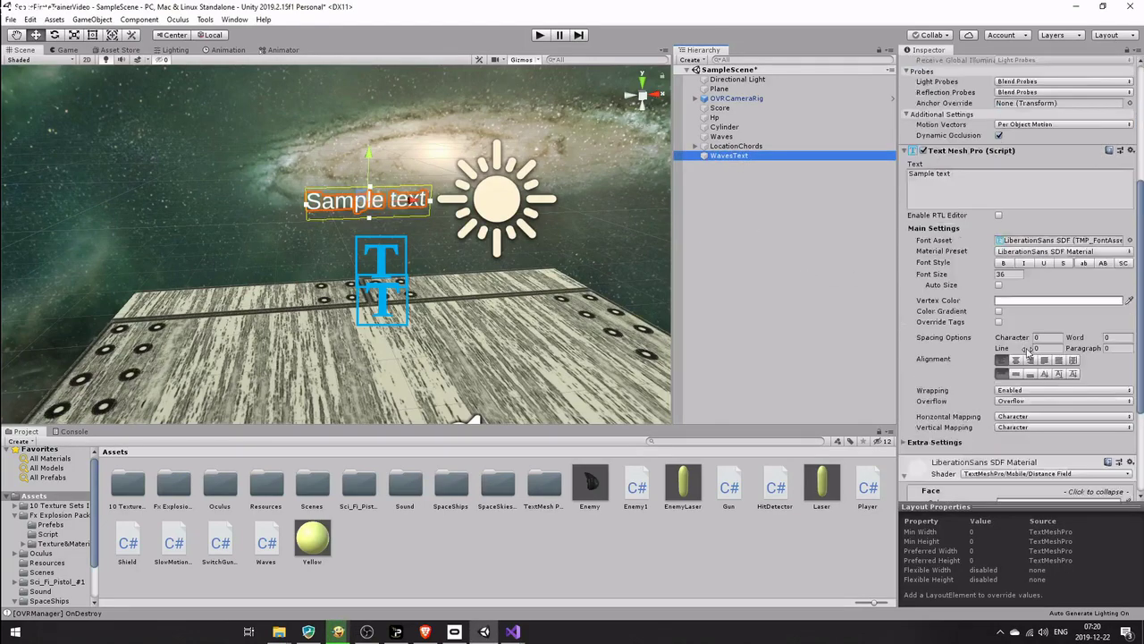
click(1018, 357)
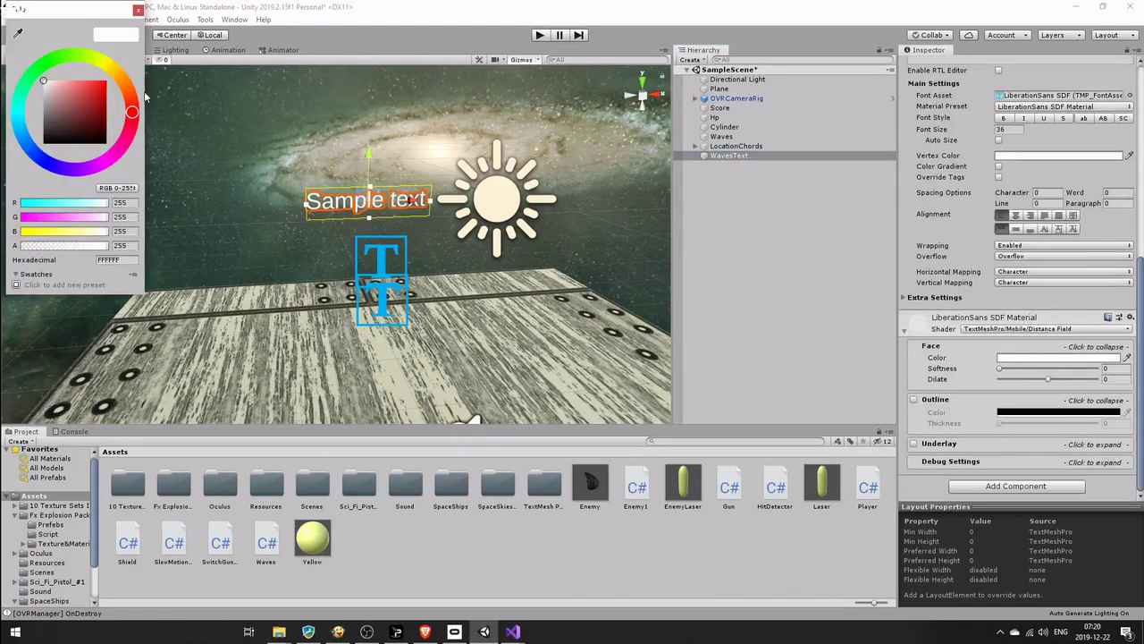
click(120, 78)
click(106, 80)
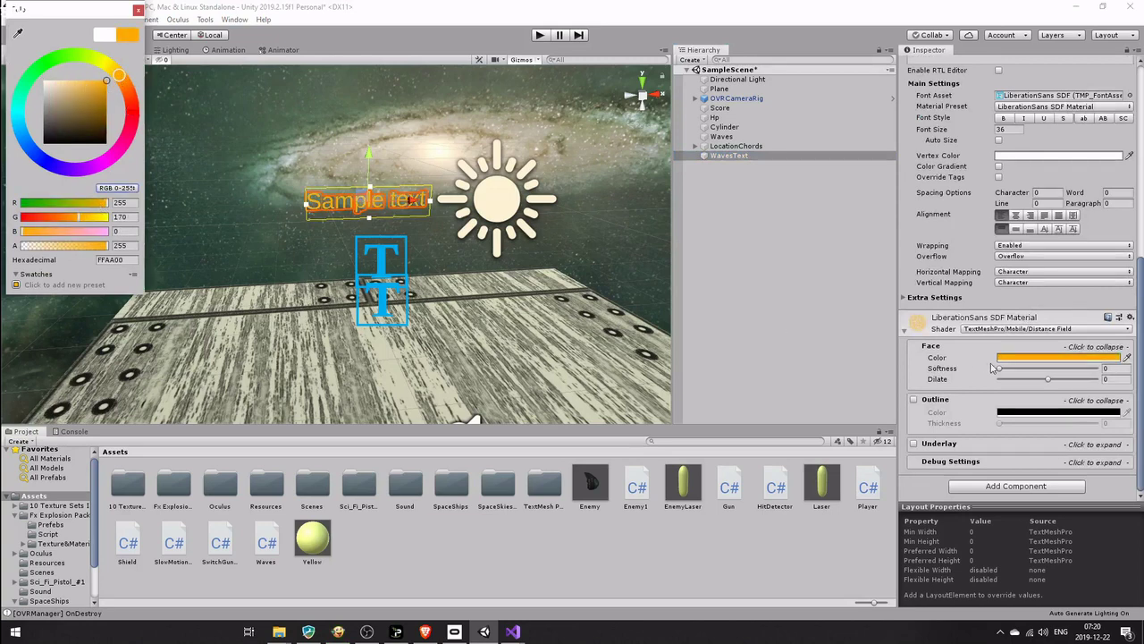
drag(1001, 368, 1135, 369)
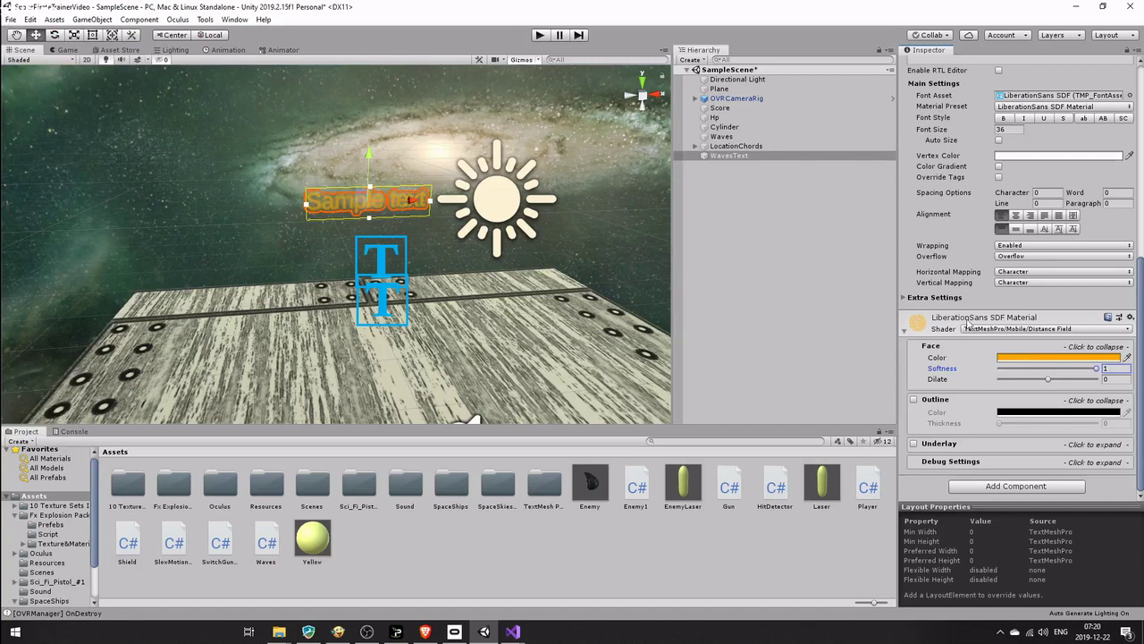
Copy the hexadecimal value of the WavesText material's face color
click(1022, 357)
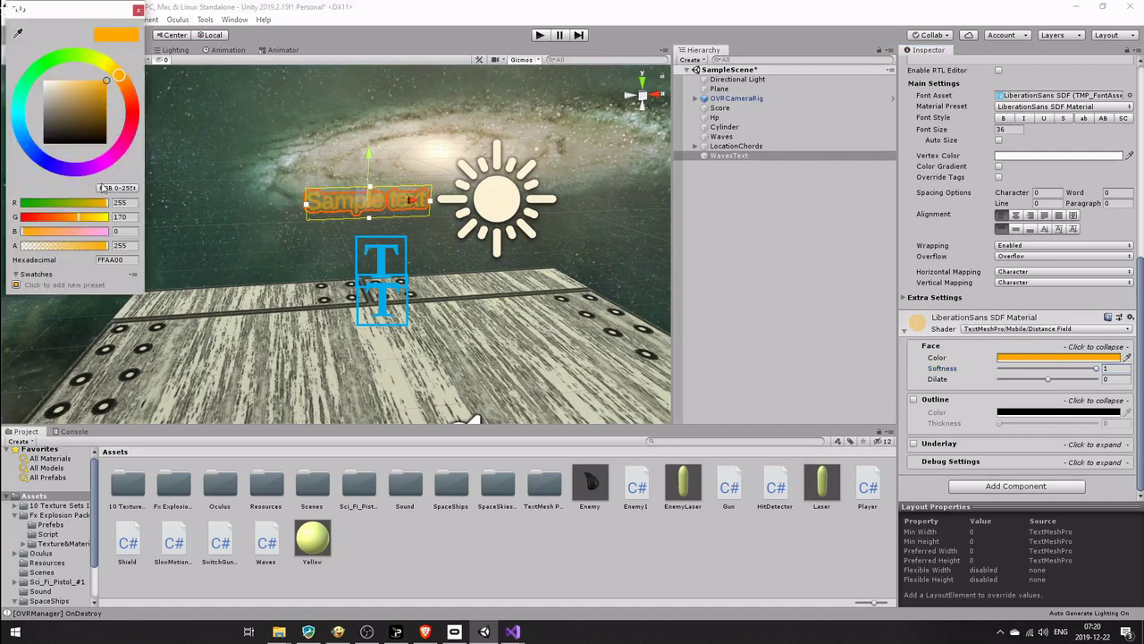
click(125, 259)
key(ctrl+c)
click(138, 11)
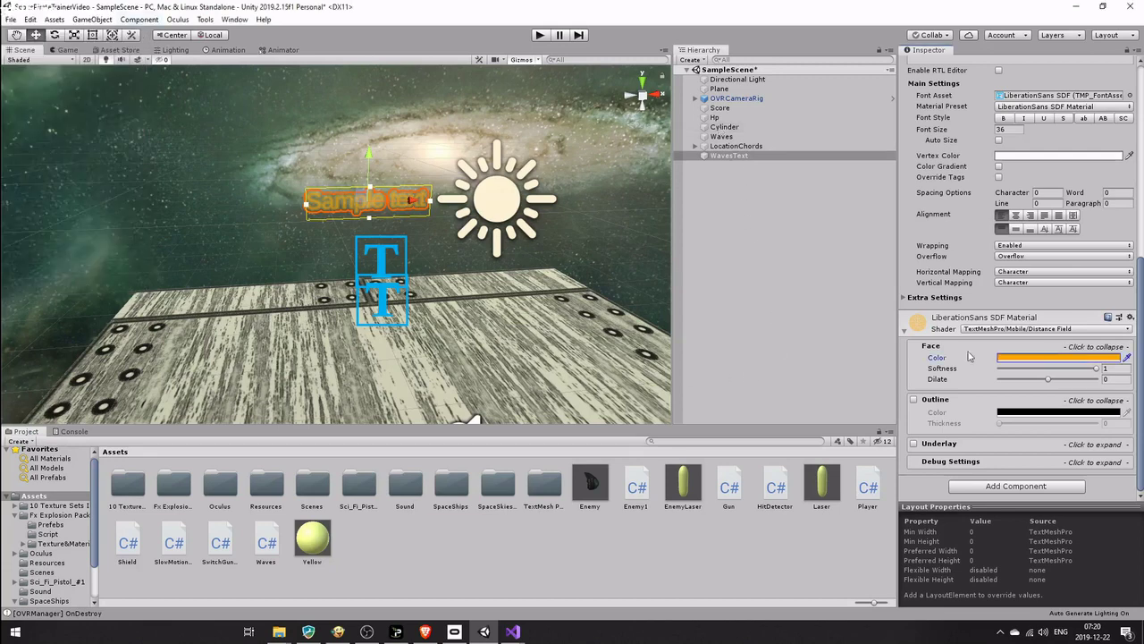
Enable the outline on the WavesText material and check the text in the Game view
click(913, 400)
scroll(407, 230, up, 3)
scroll(407, 225, up, 5)
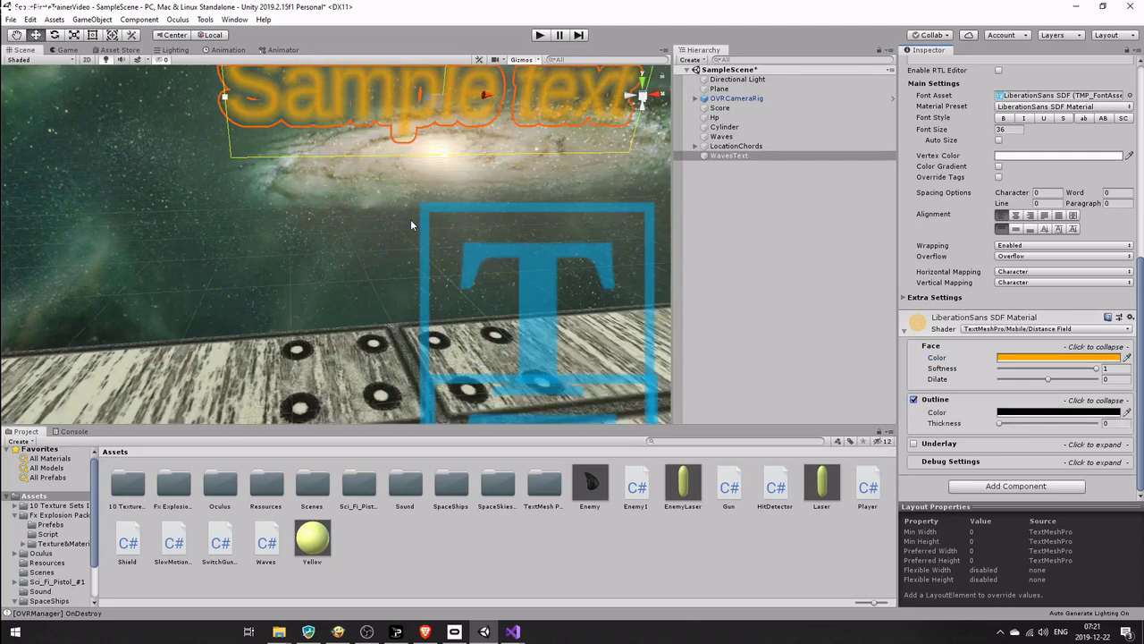
middle_drag(410, 219, 404, 268)
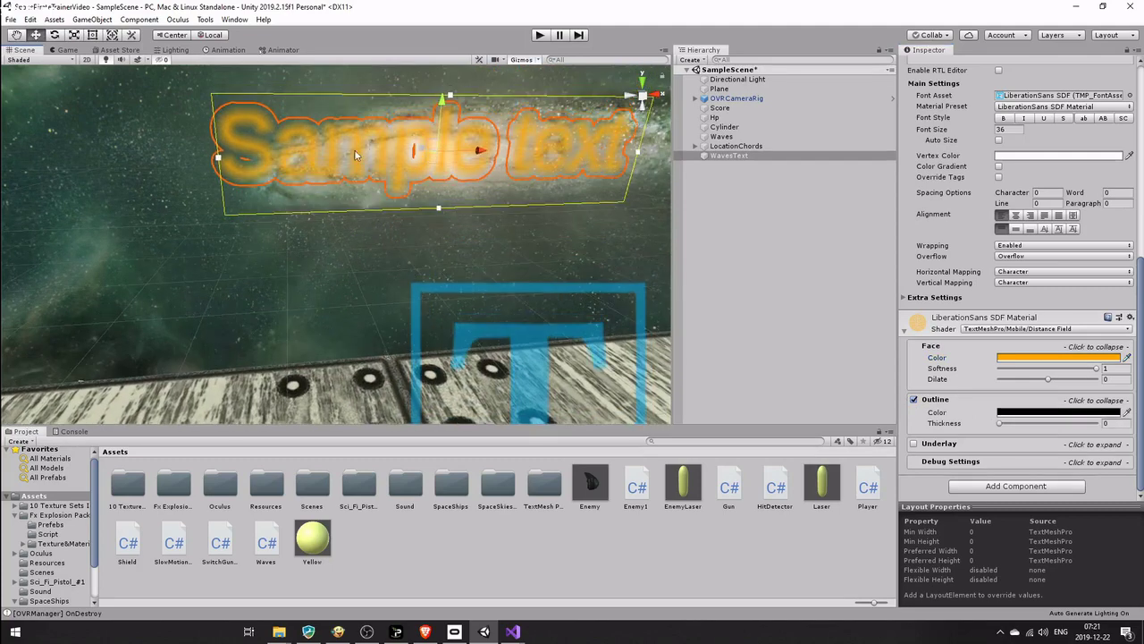
click(68, 50)
click(24, 50)
Enter "test" as the Score object's text and bring it into view in the scene
click(720, 108)
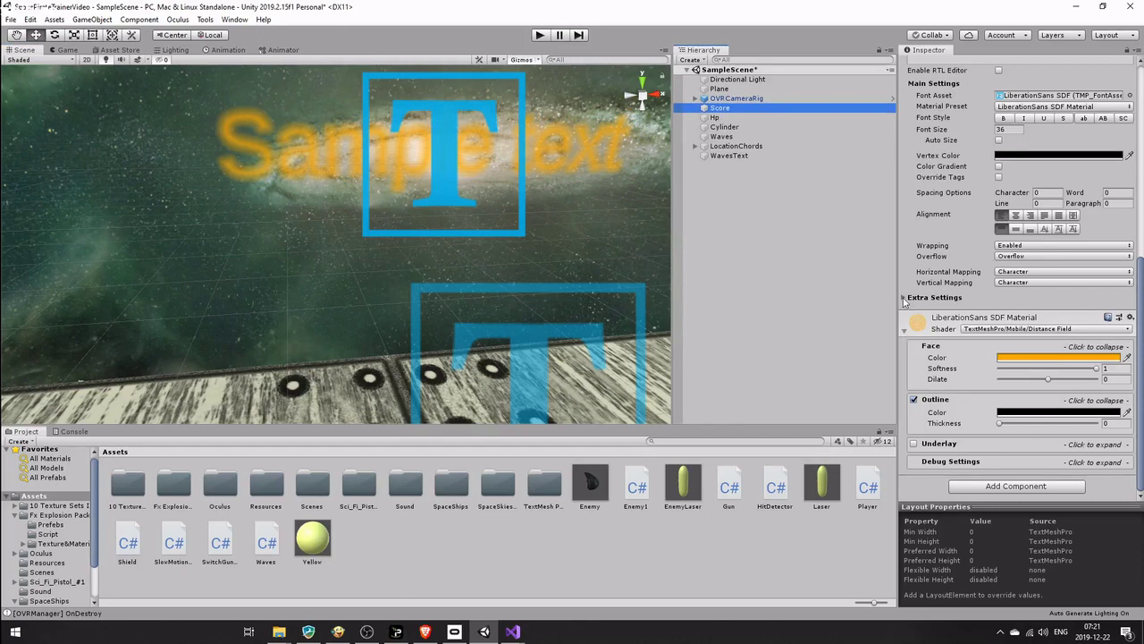
scroll(912, 293, up, 6)
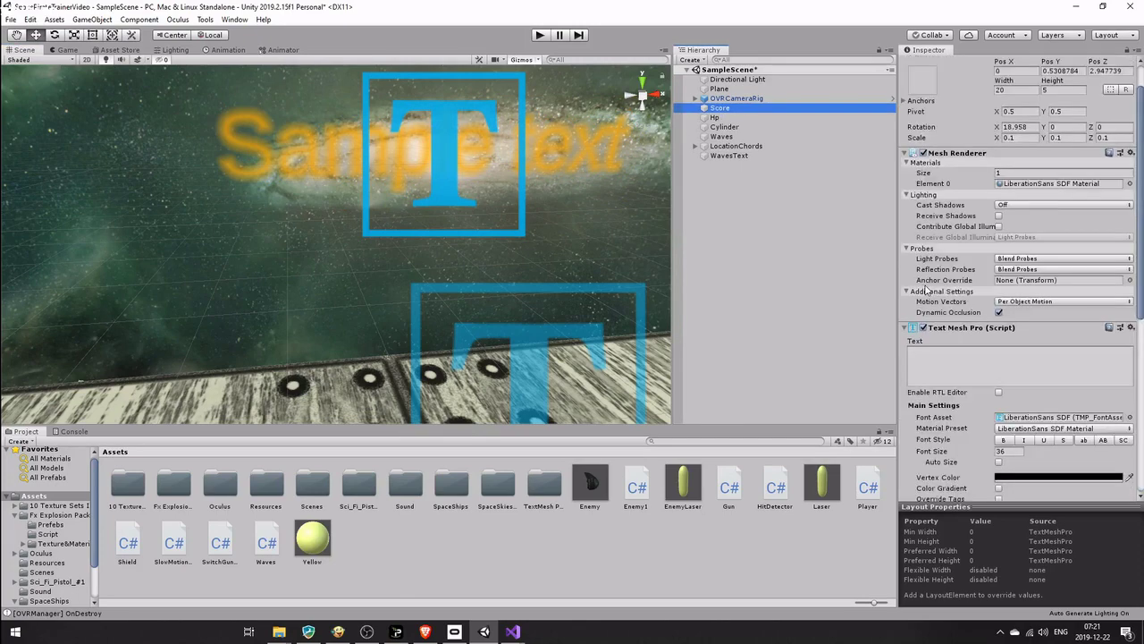
click(983, 368)
text(test)
scroll(578, 311, down, 5)
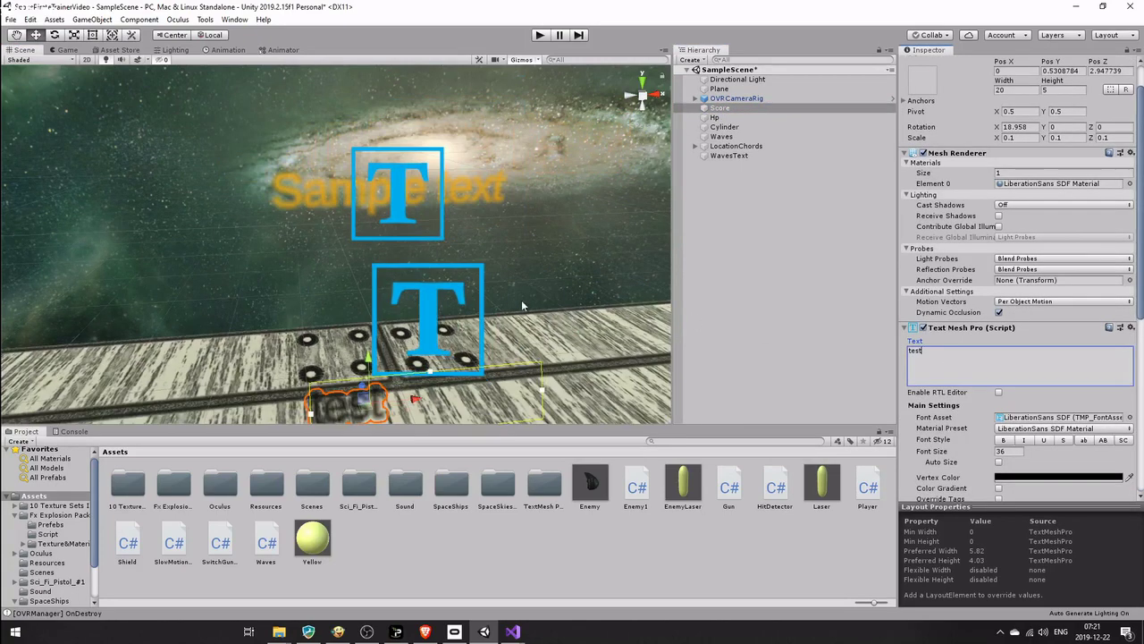
middle_drag(522, 304, 514, 206)
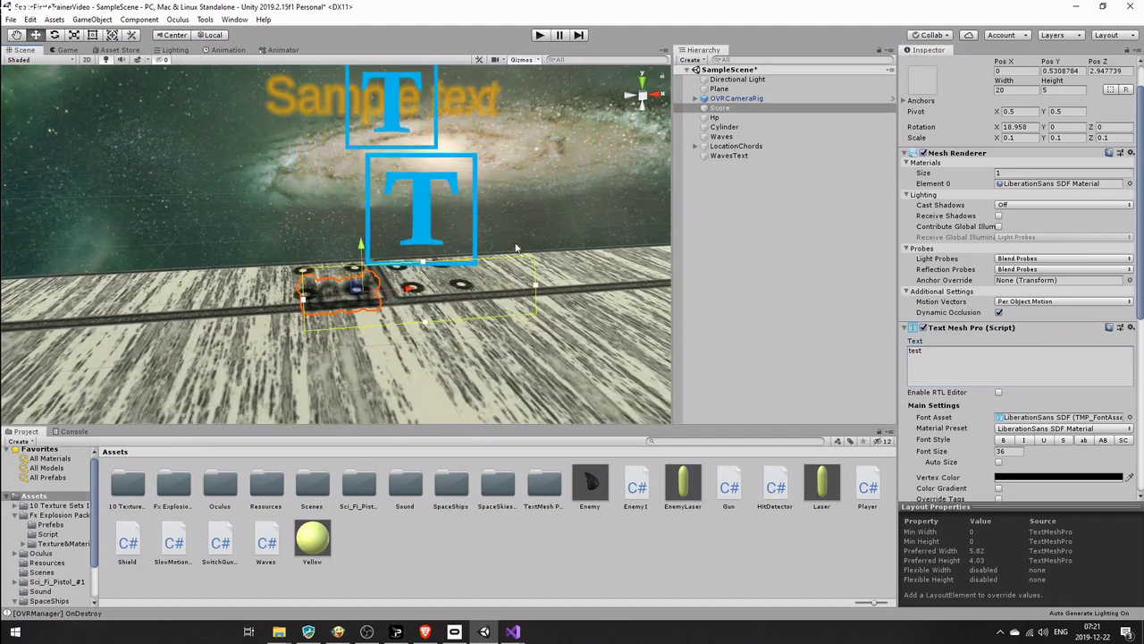
Set the Score text's vertex color to the copied FFAA00 and its material's outline thickness to about 0.184
click(1034, 477)
click(116, 259)
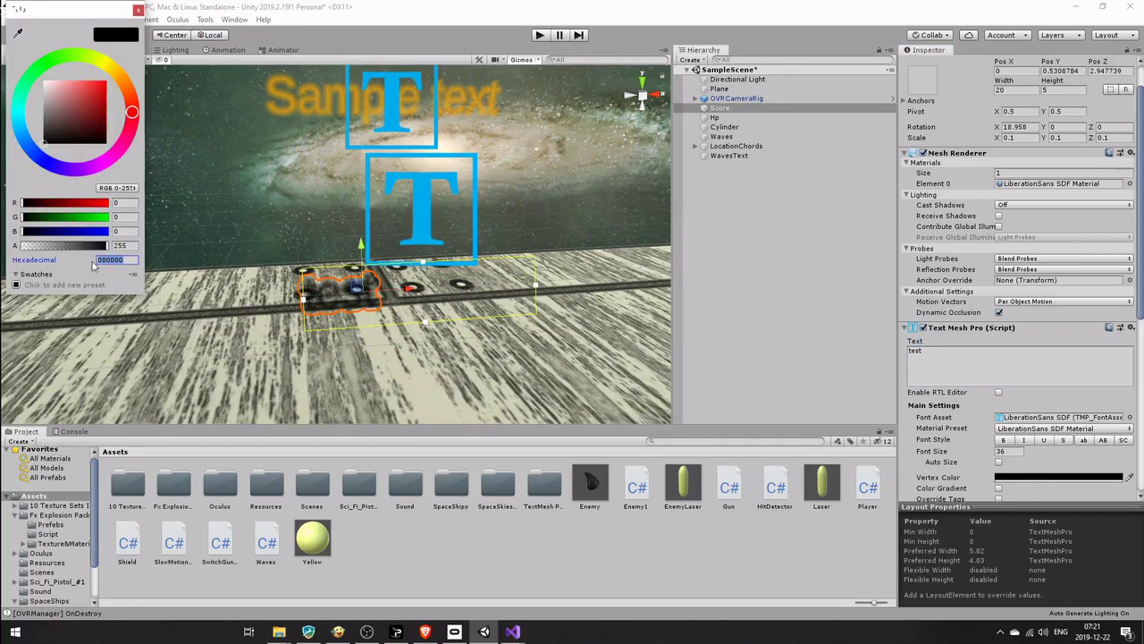
key(ctrl+v)
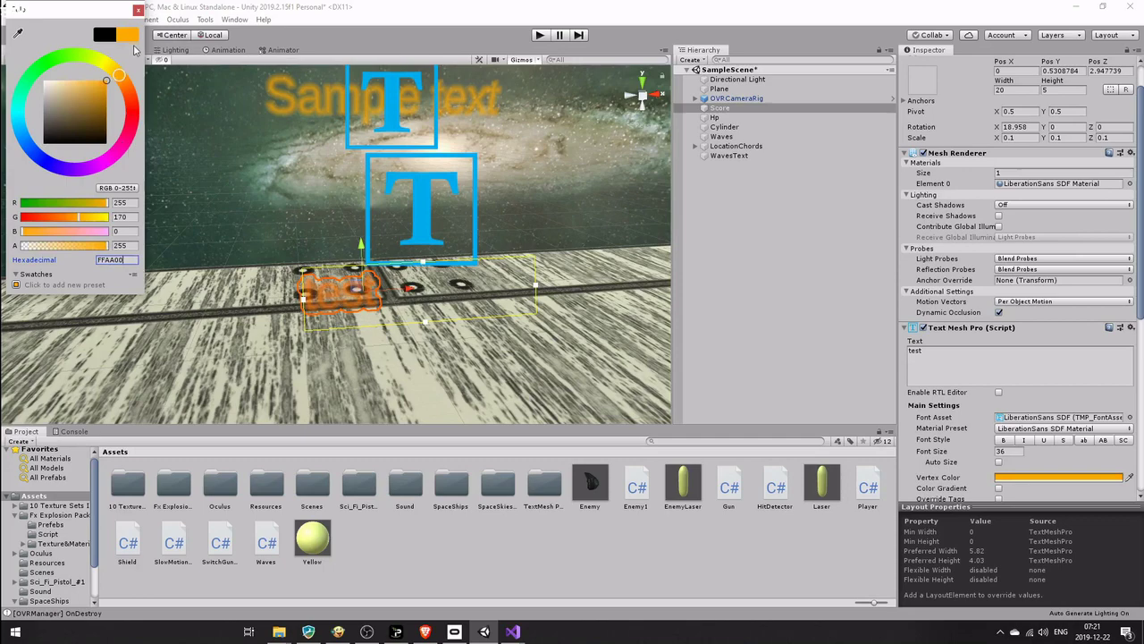
click(138, 11)
scroll(996, 409, down, 6)
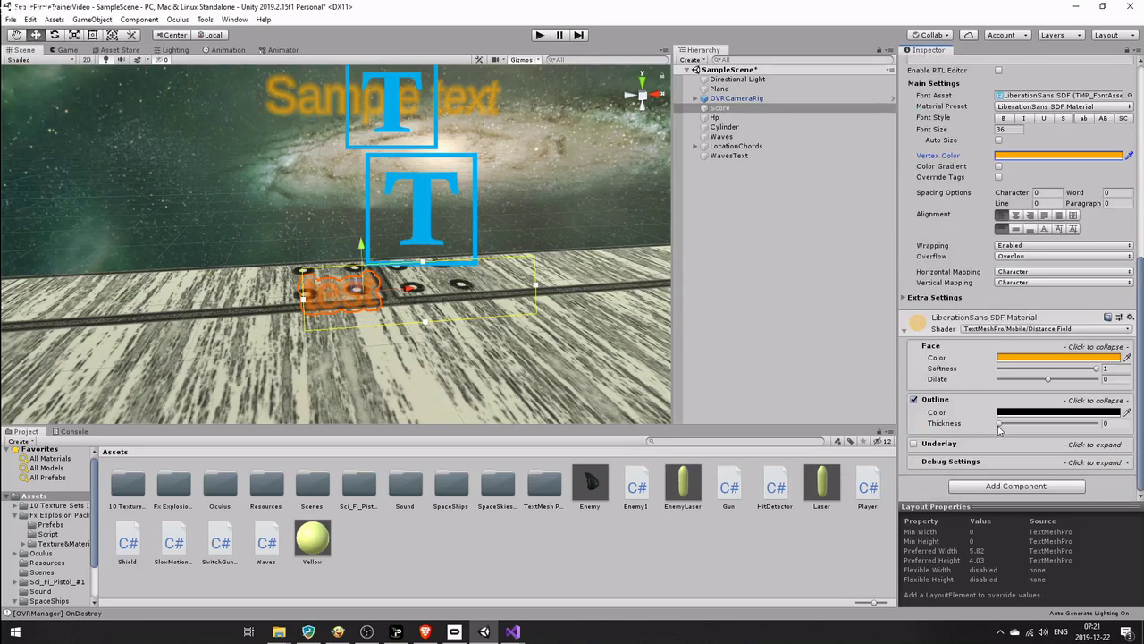
mouse_move(1001, 424)
mouse_down()
mouse_move(1042, 427)
mouse_move(1015, 431)
mouse_up()
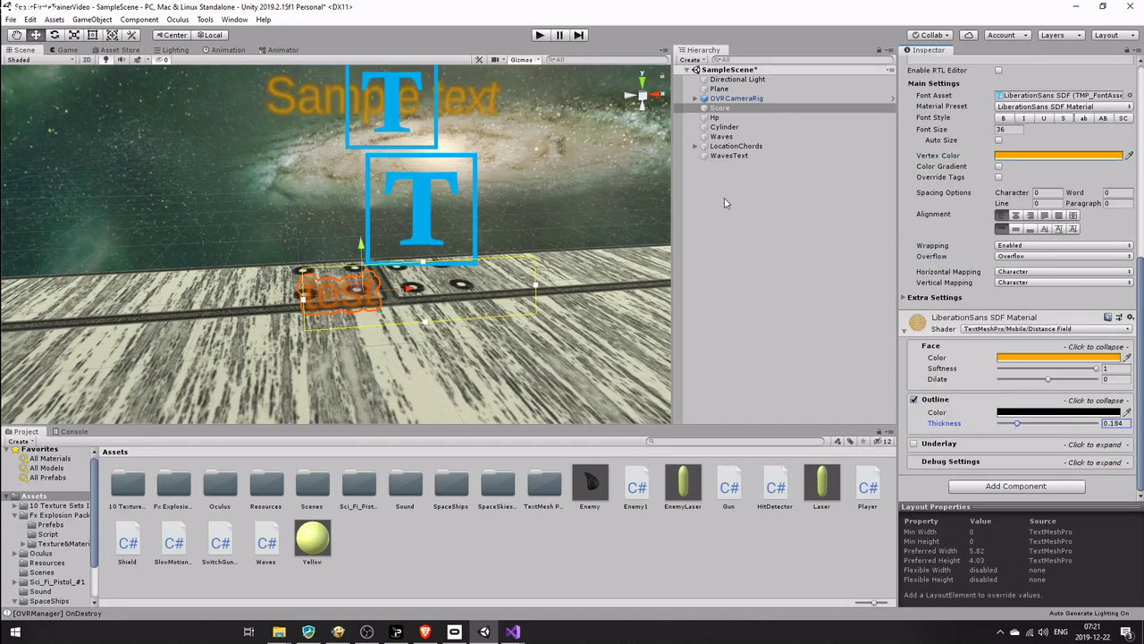
Set the Hp text's vertex color to FFAA00
click(715, 117)
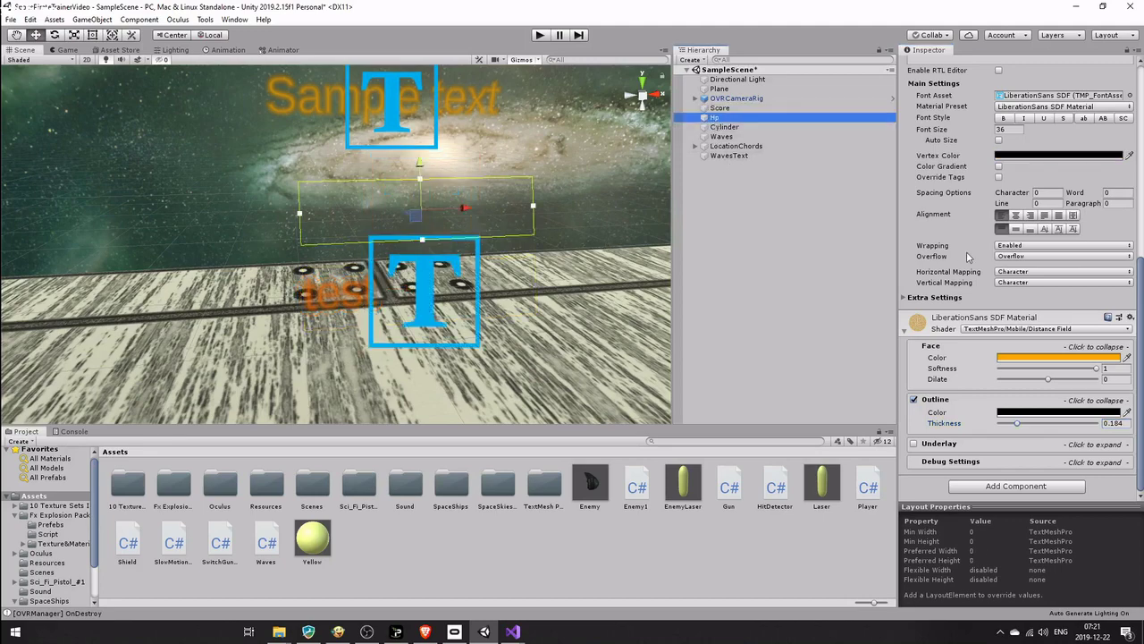
scroll(1010, 311, up, 3)
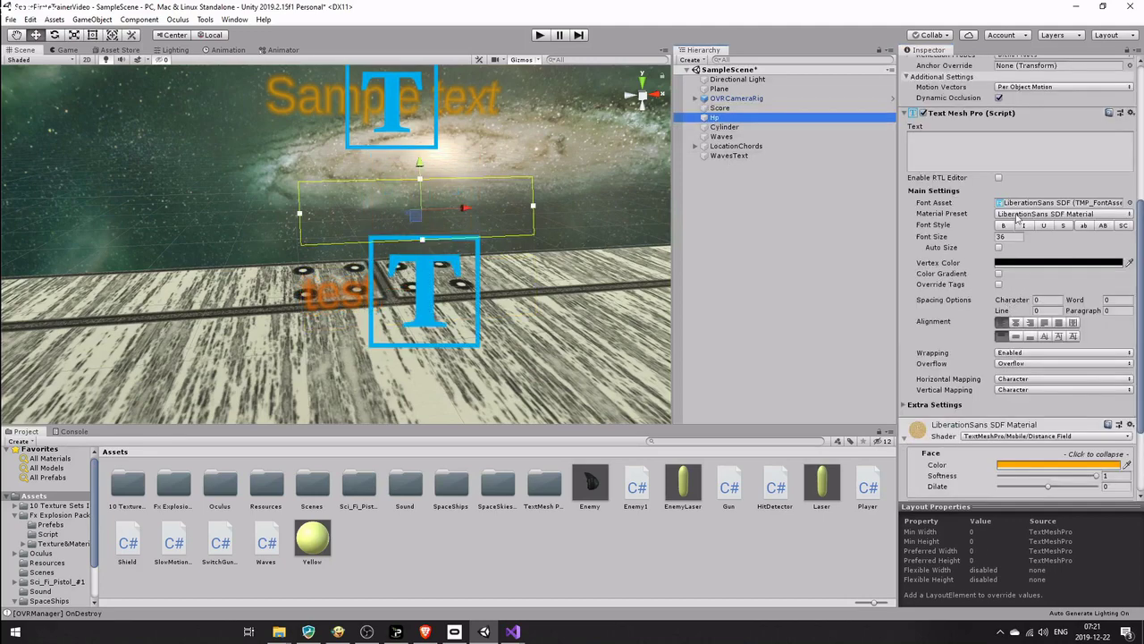
click(1024, 263)
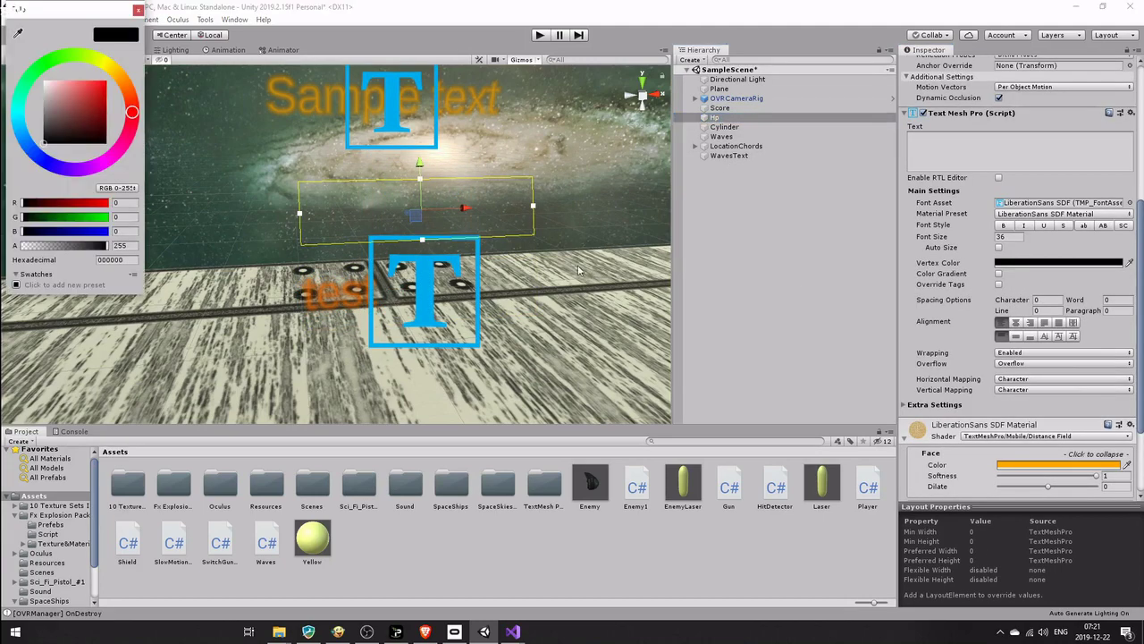
click(113, 261)
text(FFAA00)
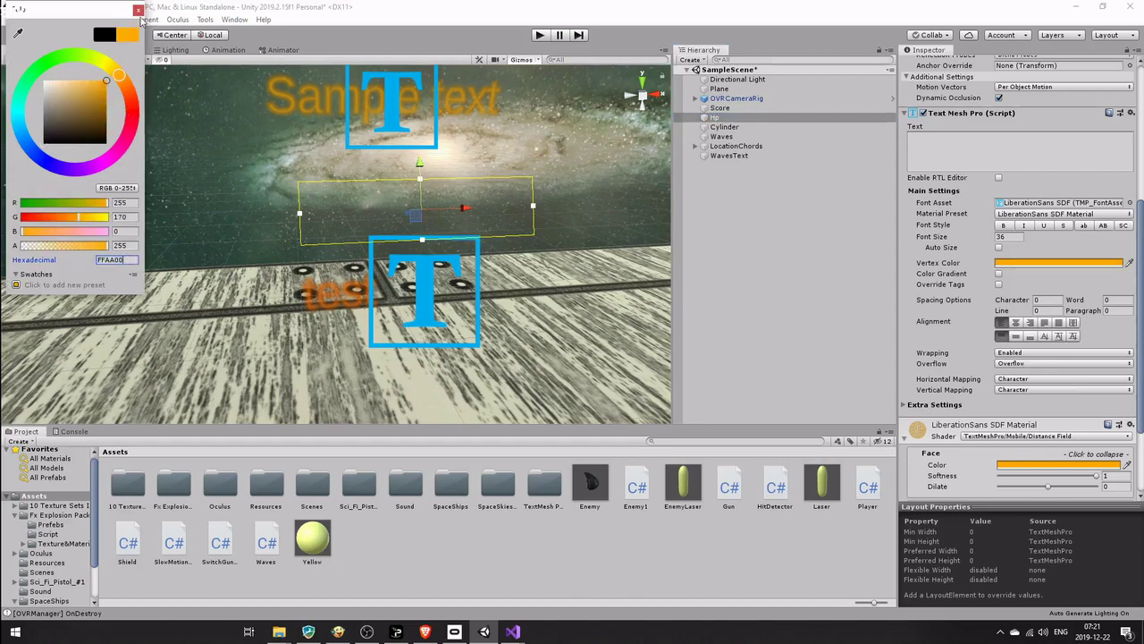
click(138, 10)
Enter "test" as the Hp object's text and run the scene in play mode
scroll(1026, 379, down, 3)
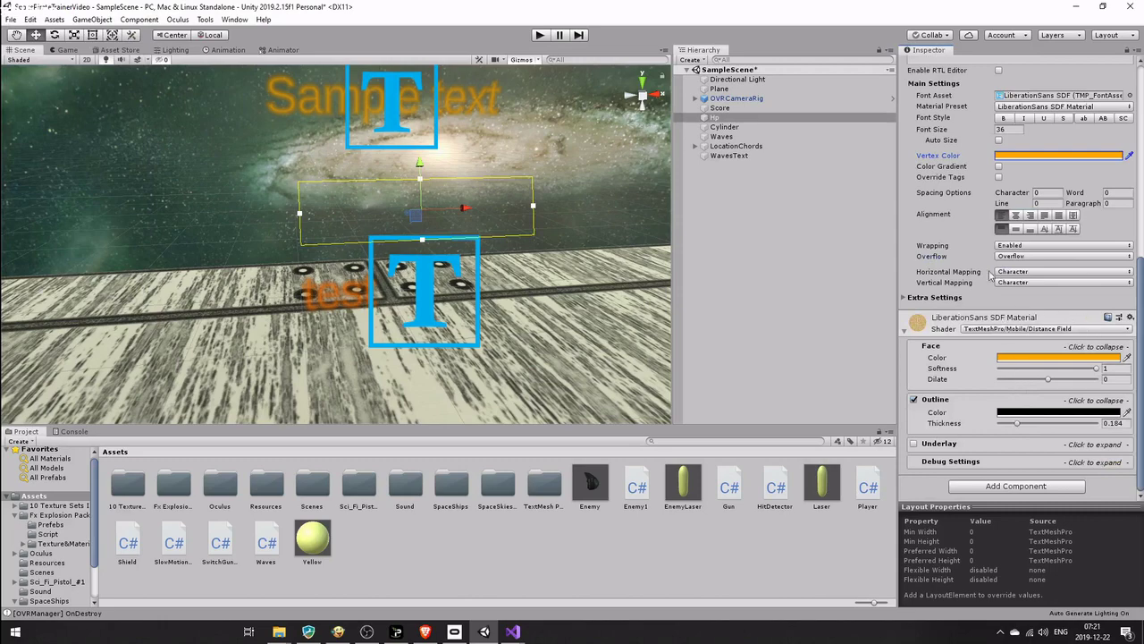
scroll(970, 278, up, 6)
click(963, 258)
text(test)
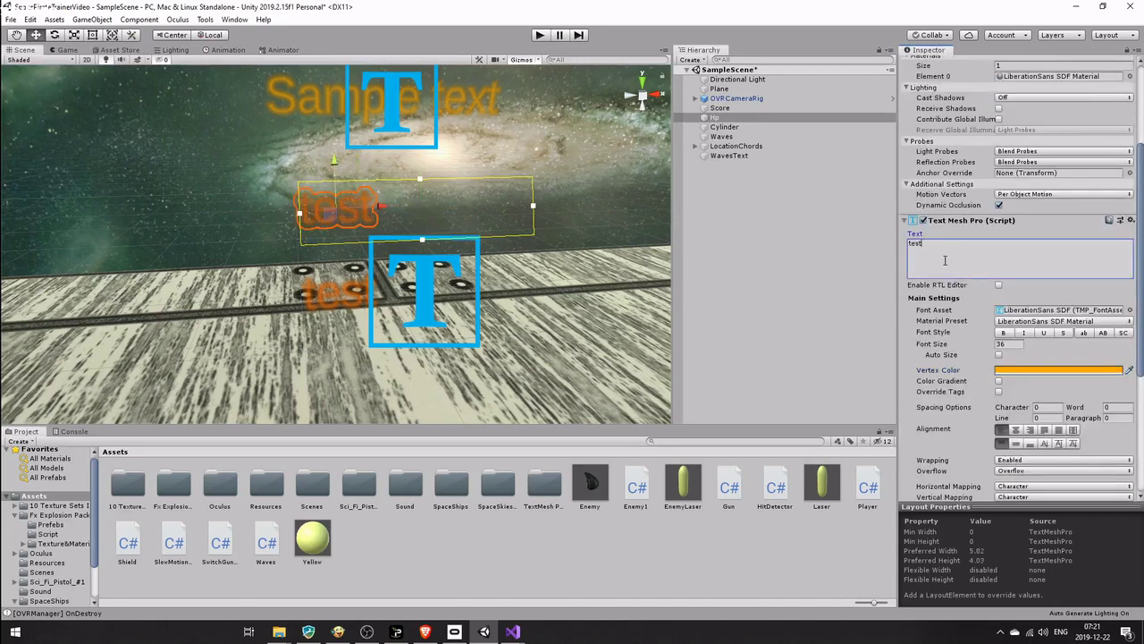
click(816, 286)
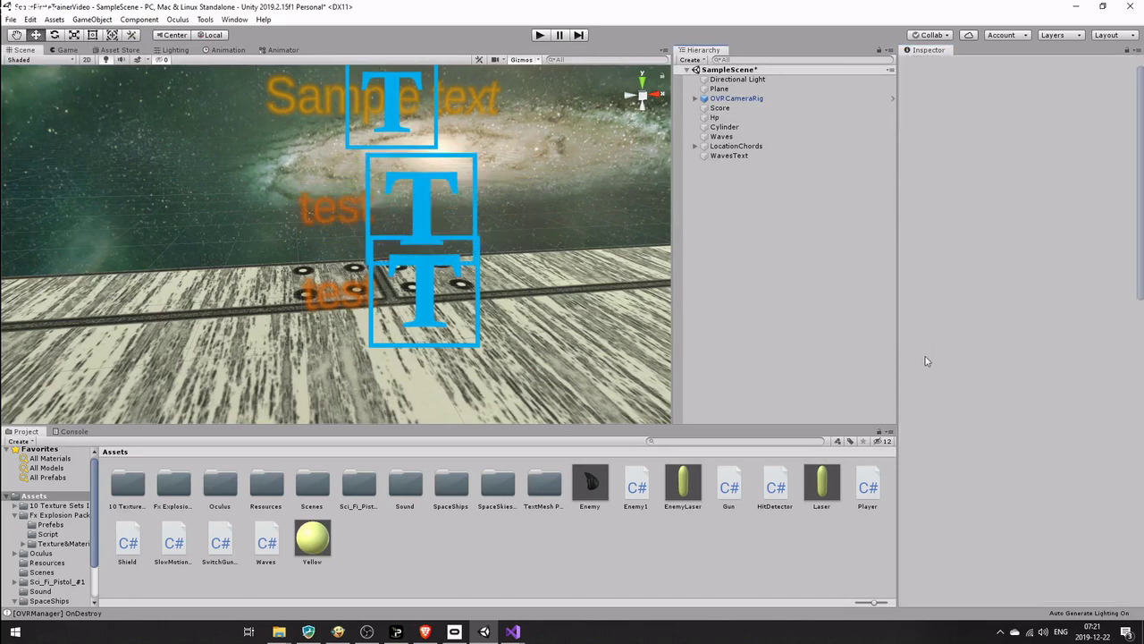
key(ctrl+p)
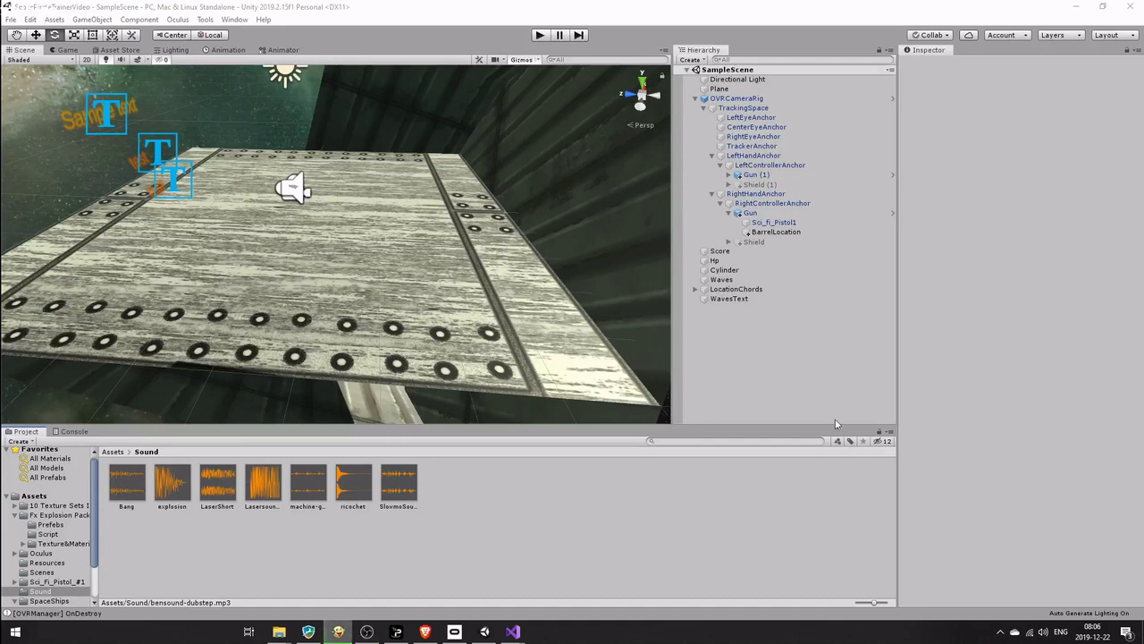
Import the bensound-dubstep audio file from the VRDev Sounds folder into the project's Sound folder
right_click(536, 488)
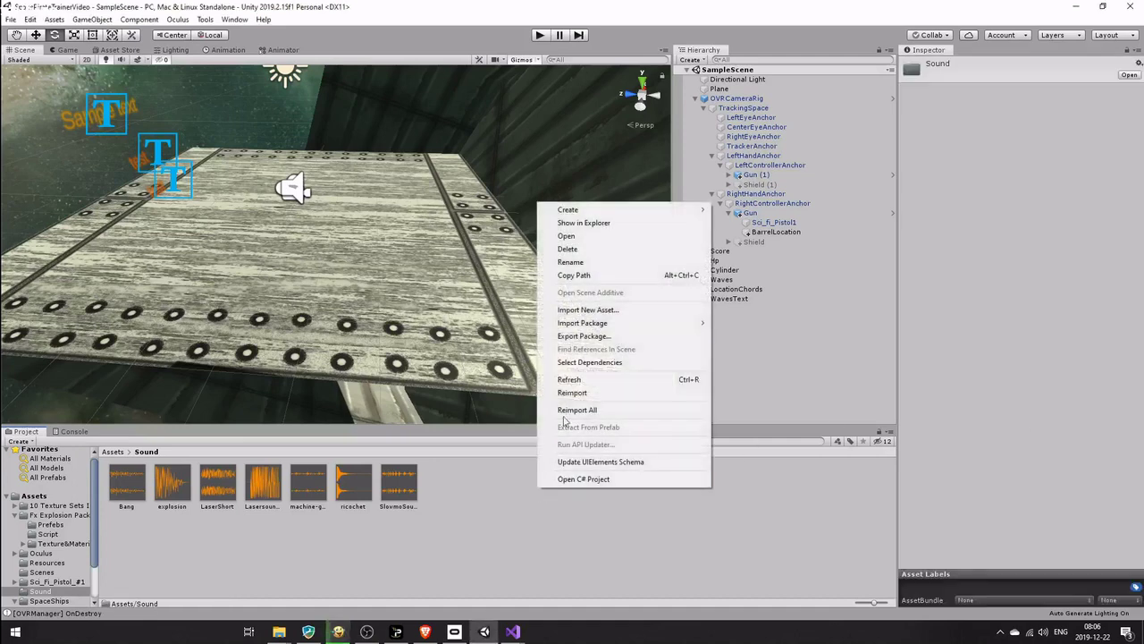
click(611, 311)
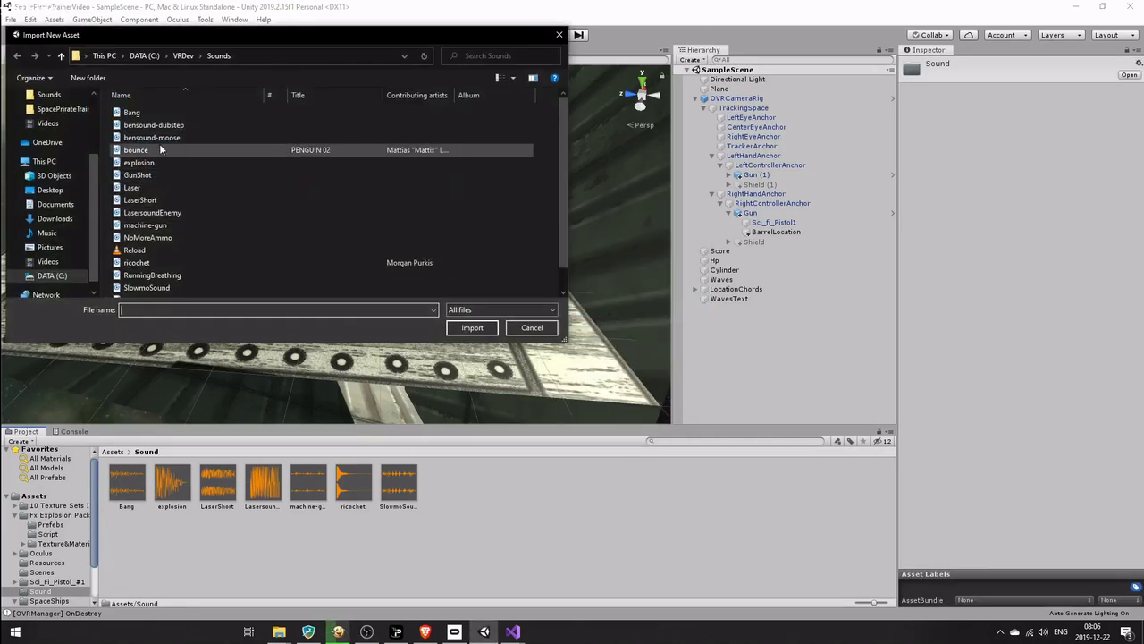
click(154, 126)
click(472, 327)
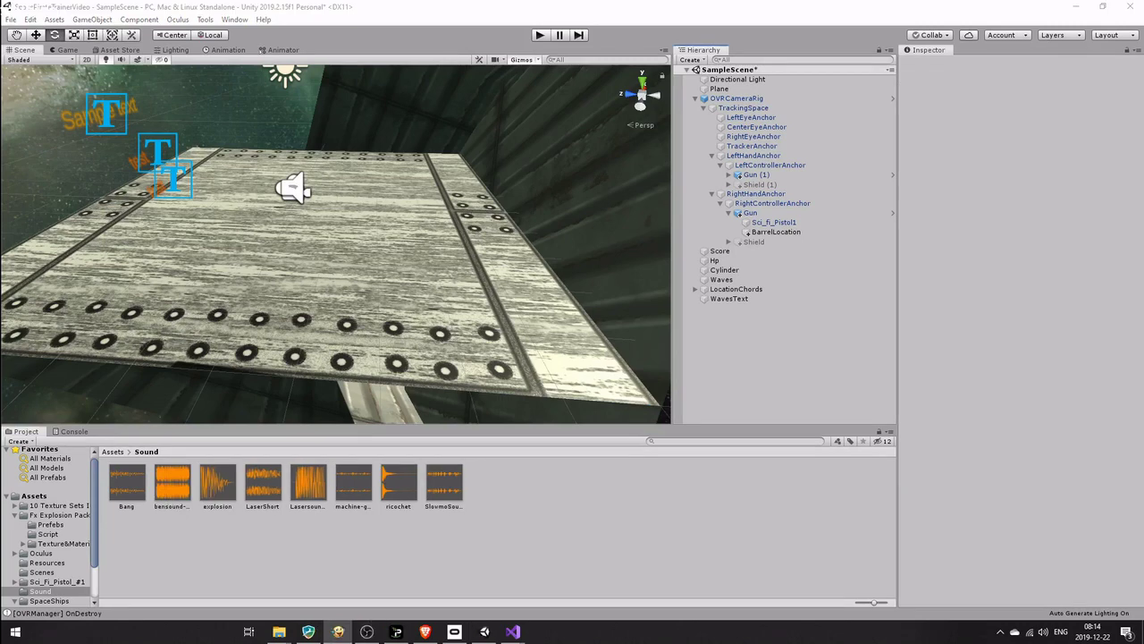
Create an empty game object at the scene's root level and name it Music
right_click(737, 358)
click(797, 477)
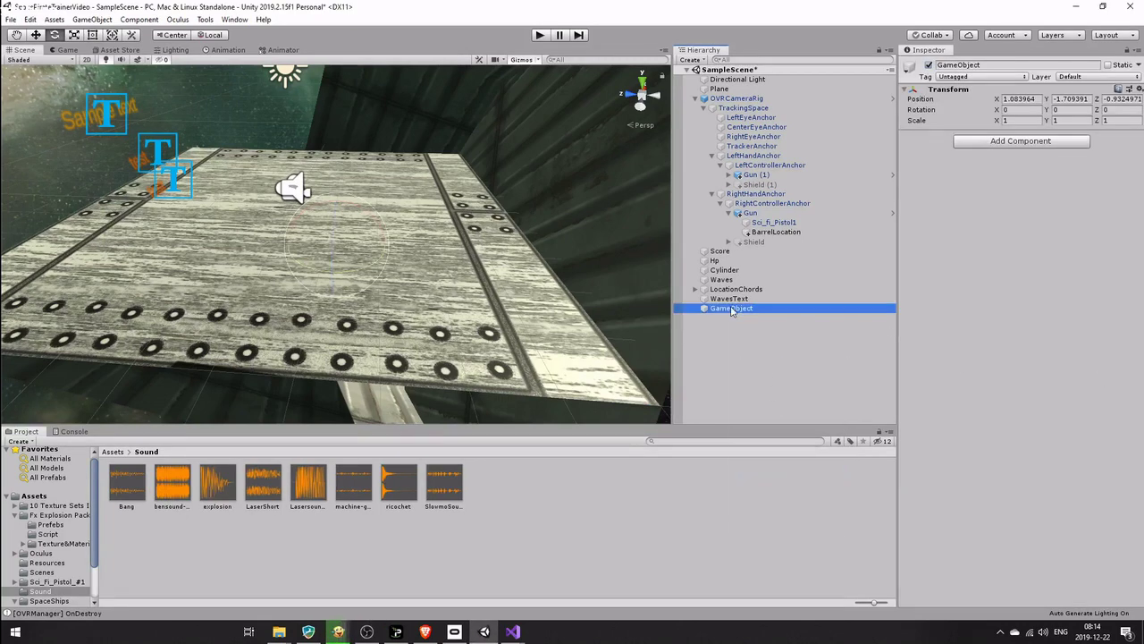
right_click(731, 306)
click(768, 344)
text(Mu)
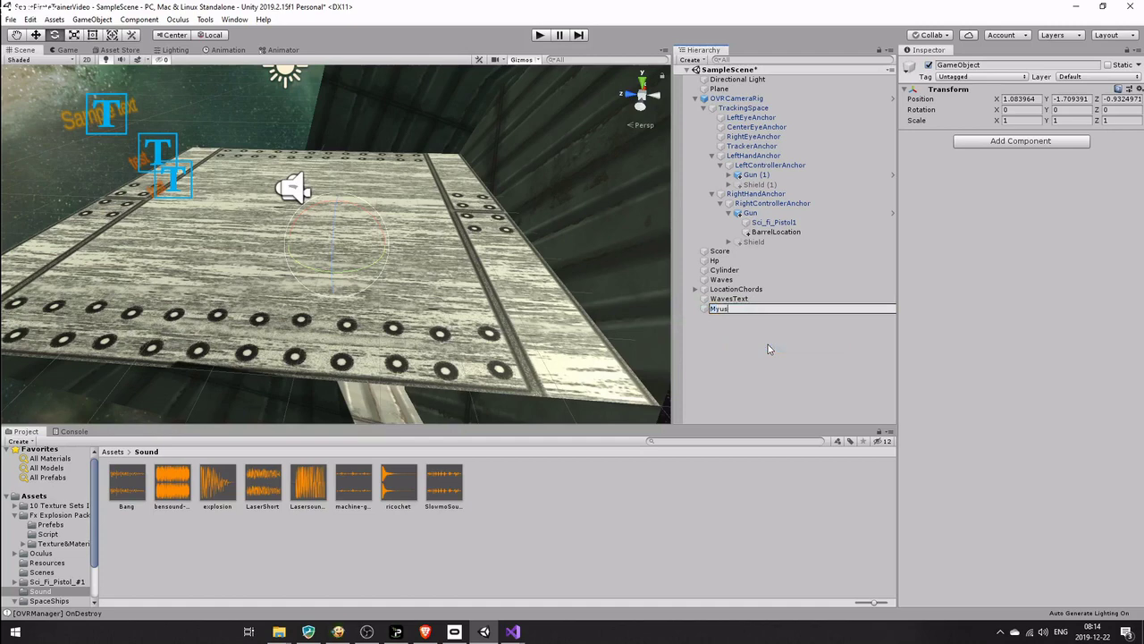
text(sic)
click(767, 348)
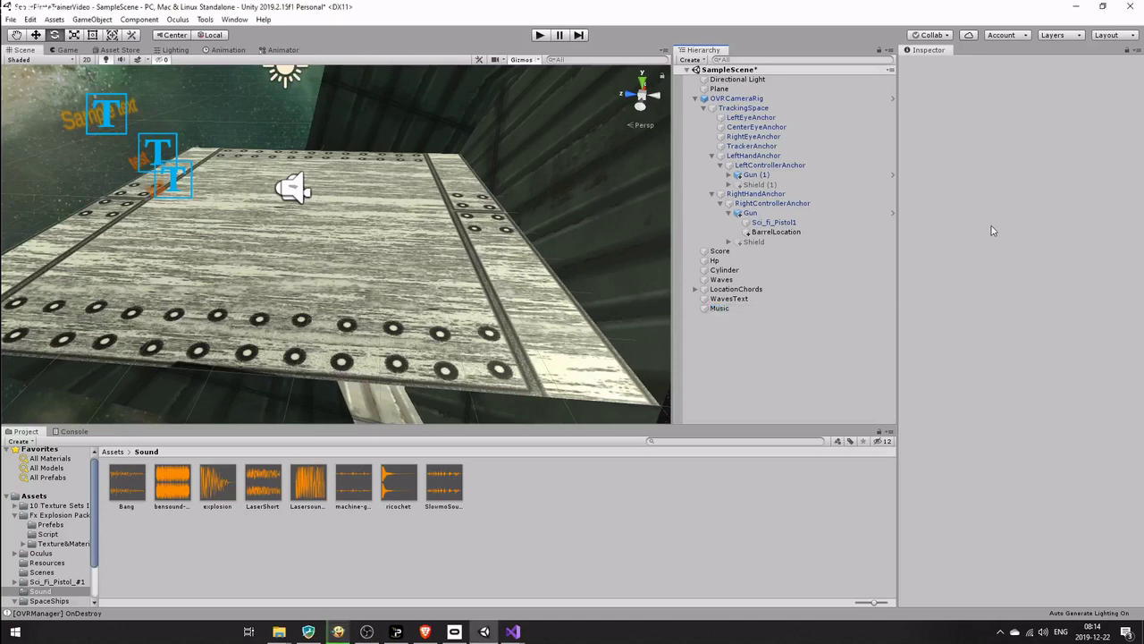
Add an Audio Source to the Music object with Loop enabled and the bensound-dubstep clip assigned
click(737, 307)
click(1016, 141)
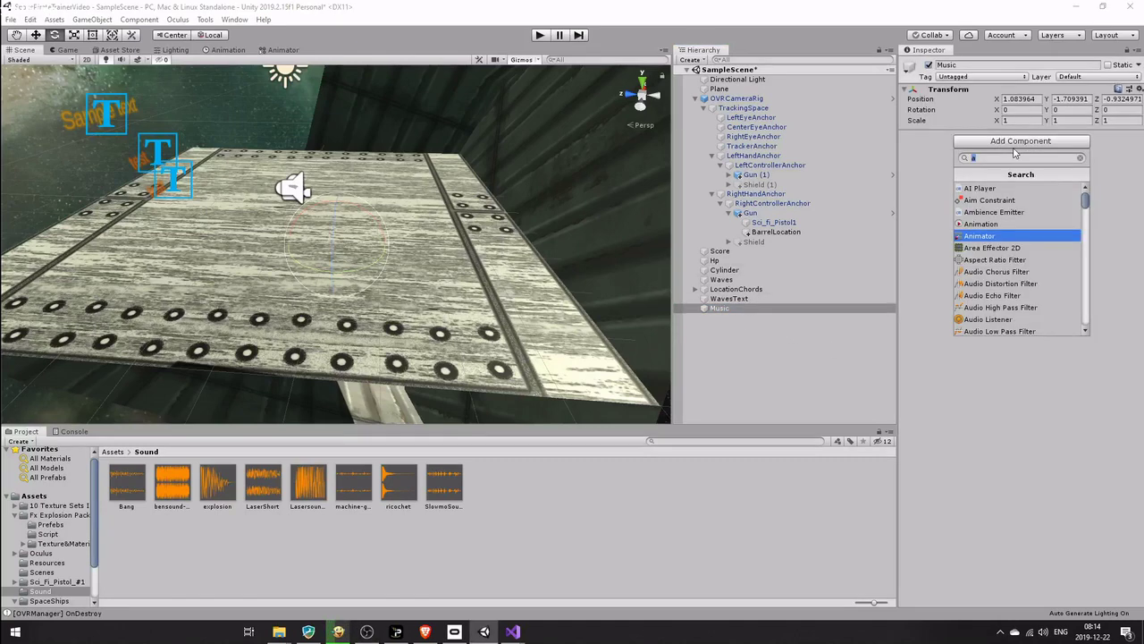
text(audio sou)
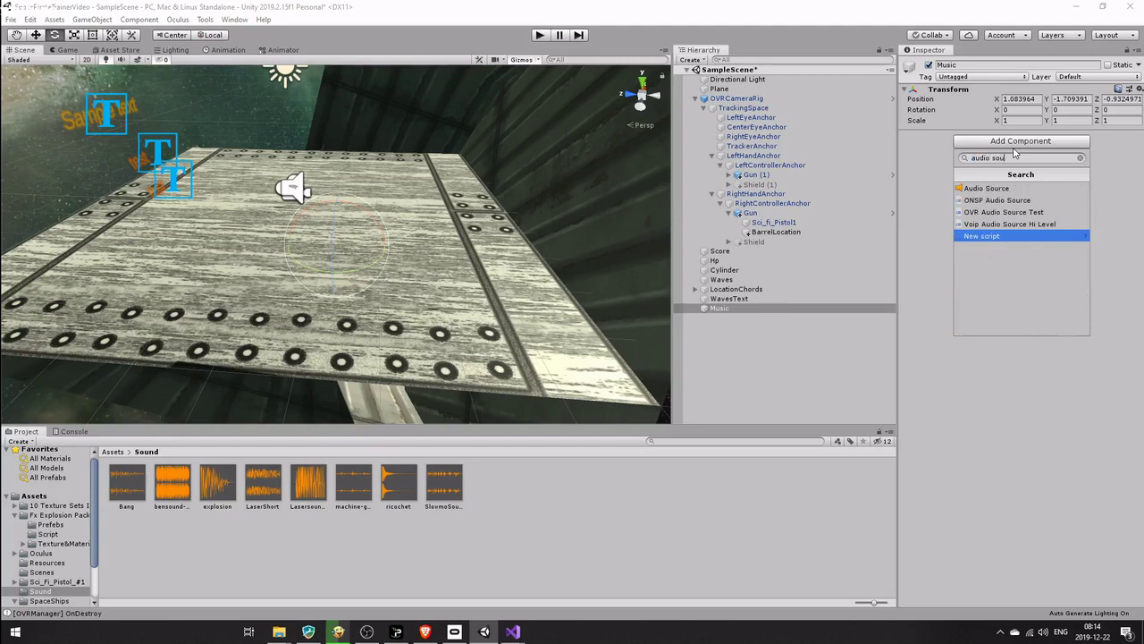
click(987, 187)
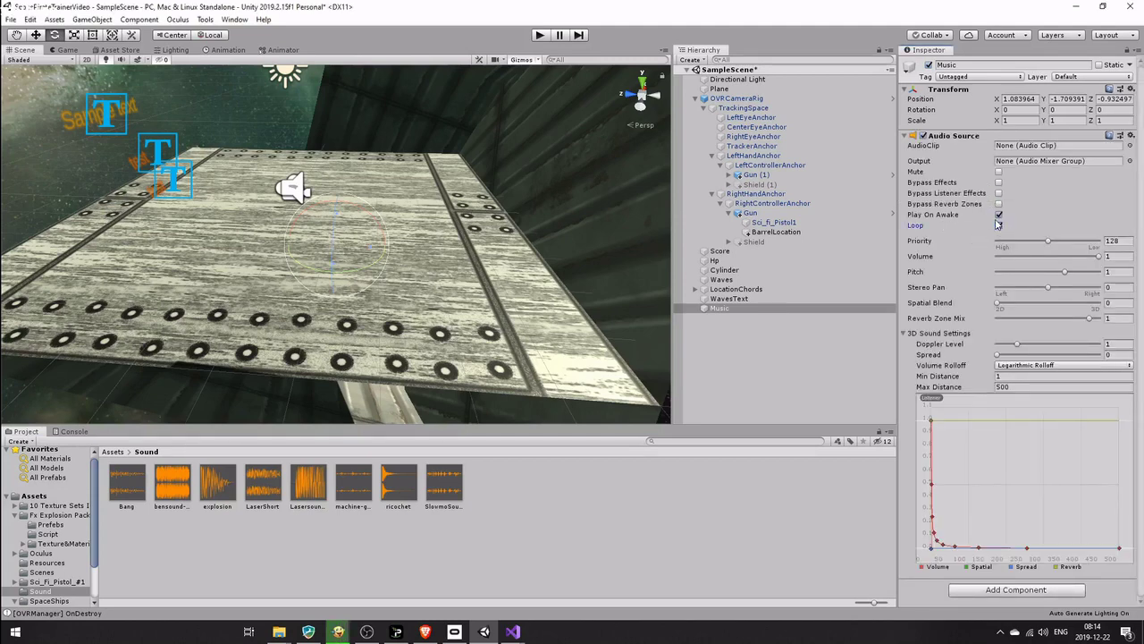
click(998, 224)
drag(170, 487, 1033, 150)
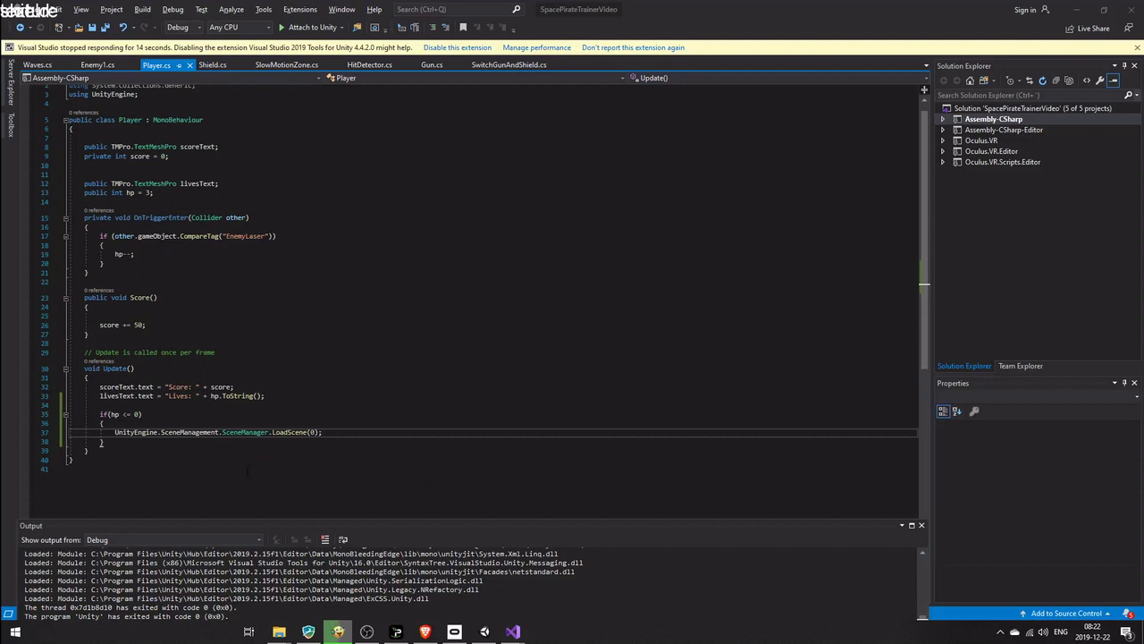
Highlight the if(hp <= 0) block that reloads scene 0 in Player.cs to review it
drag(134, 445, 89, 414)
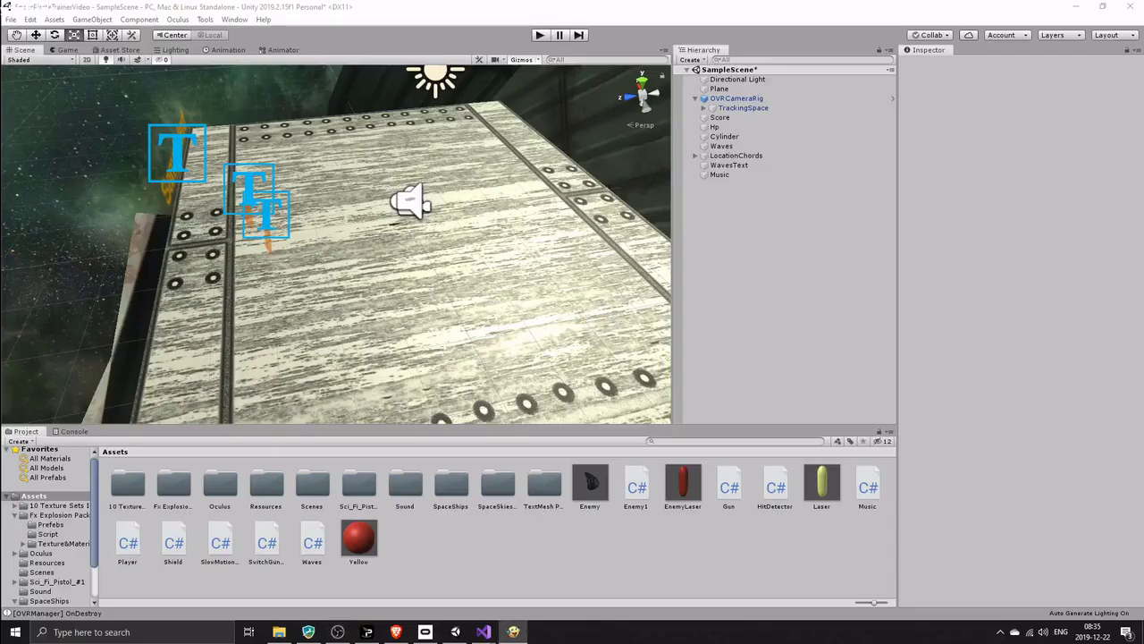
Check the Fixed Timestep value in the project's Time settings
click(31, 20)
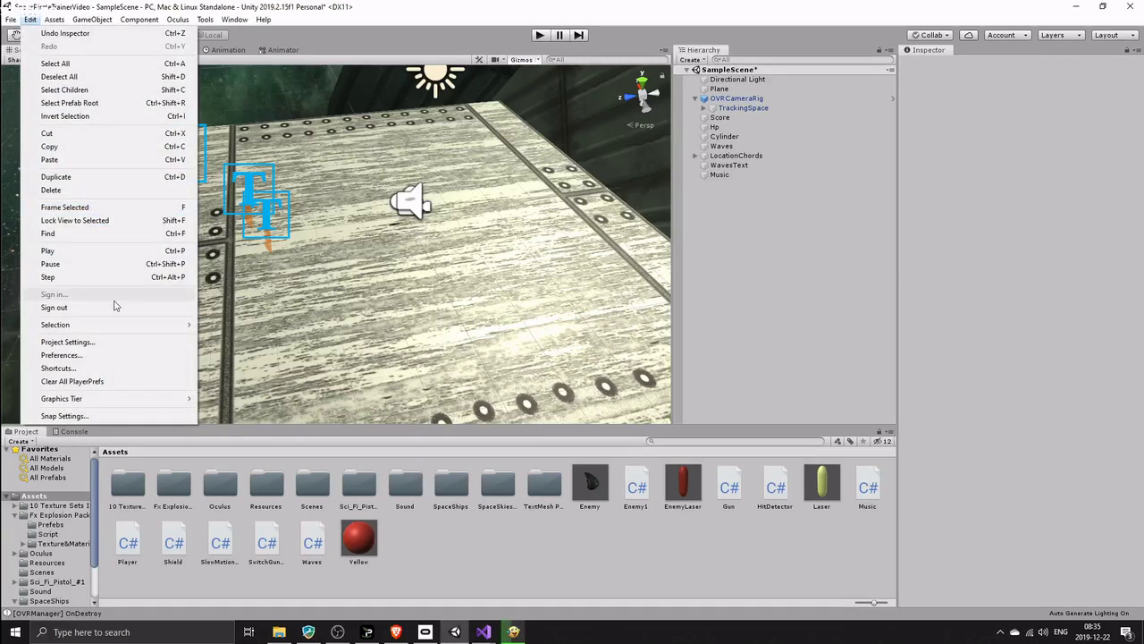
click(115, 344)
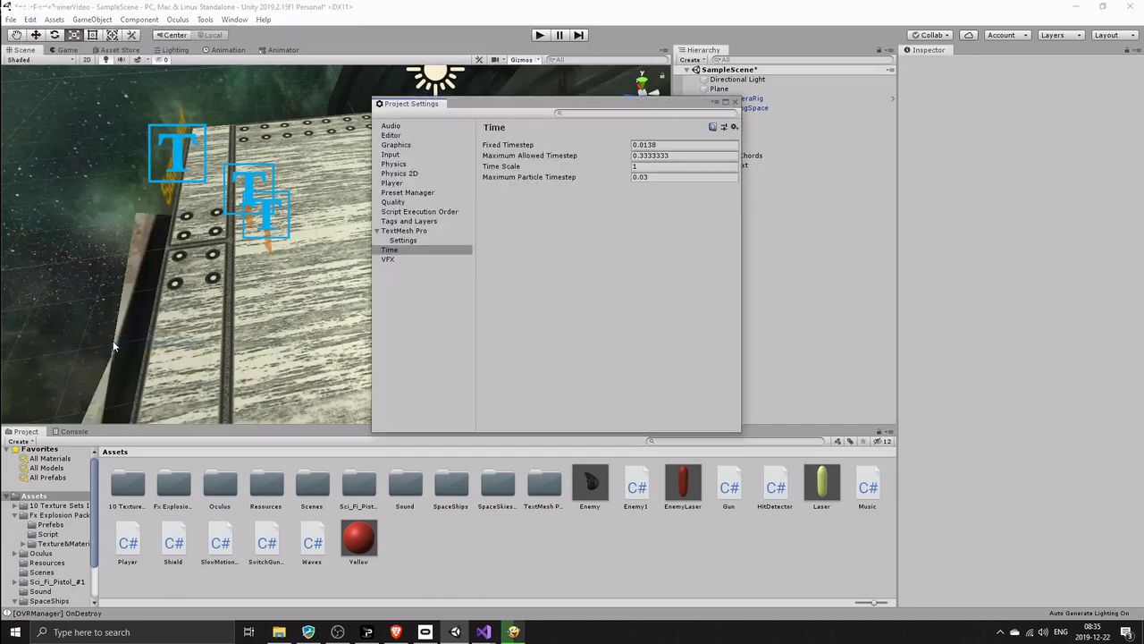
click(392, 254)
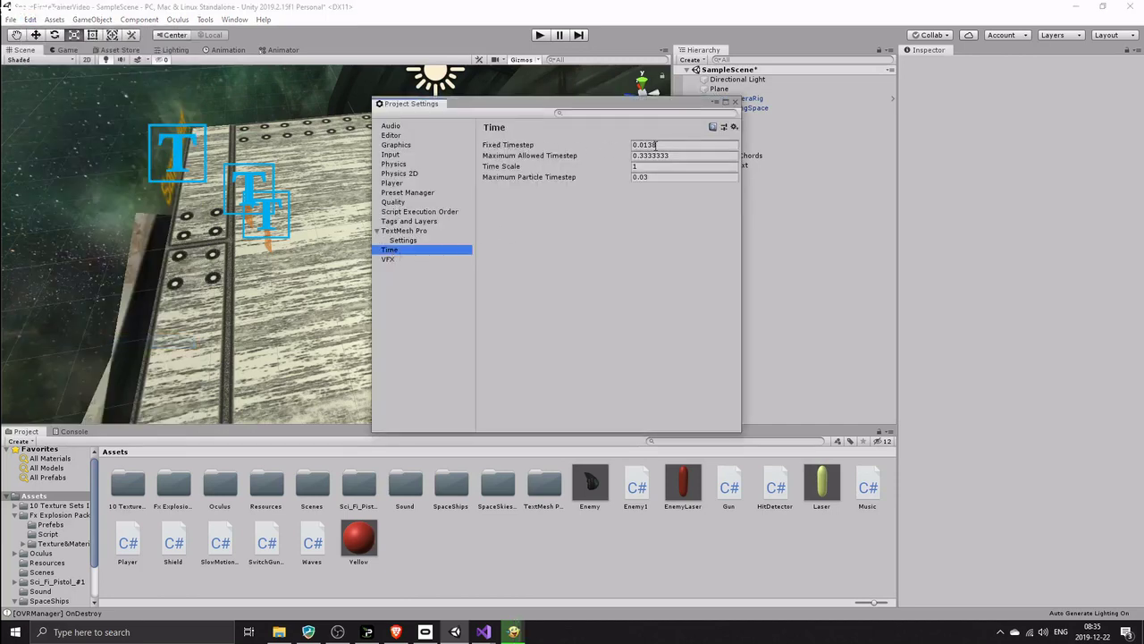
click(655, 145)
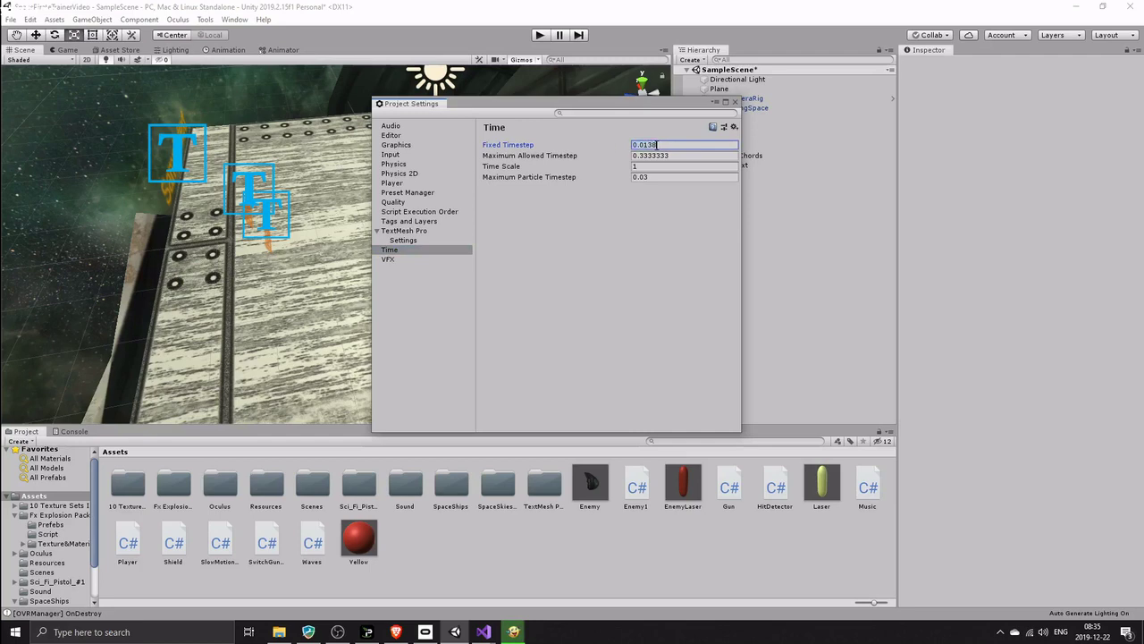
click(735, 101)
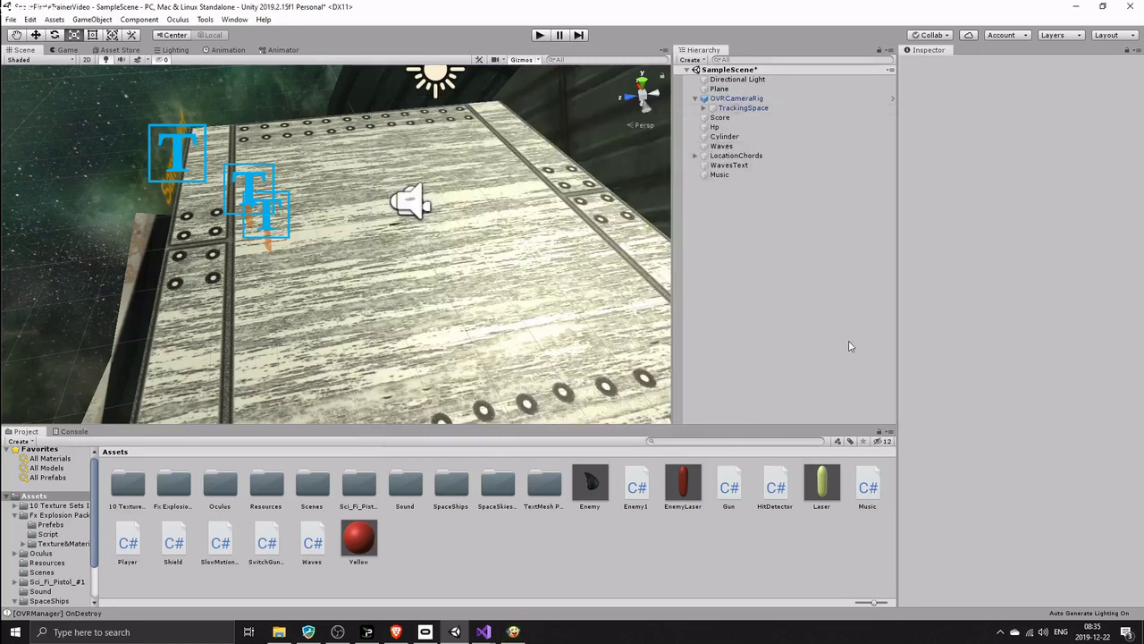